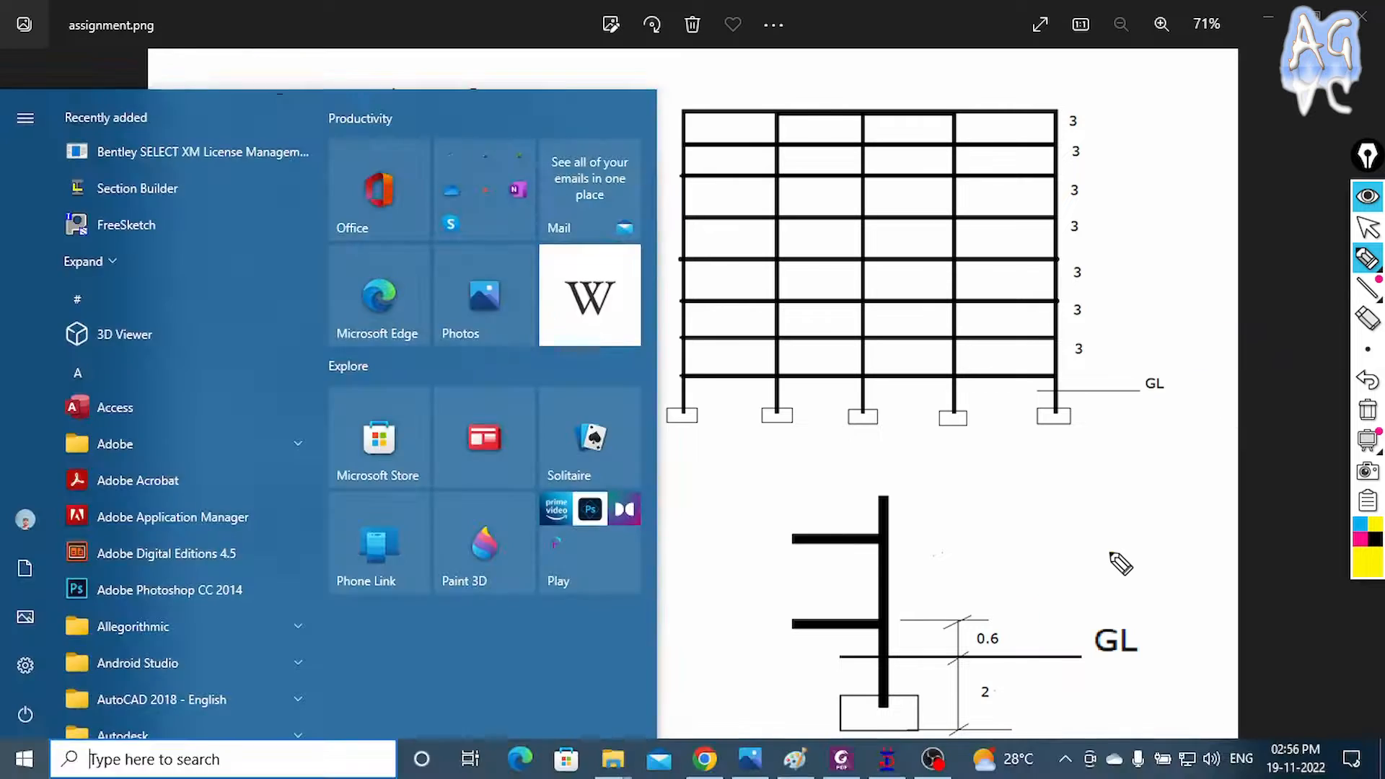
- Start a new STAAD.Pro project with the Space structure type and the file name G+6
click(1110, 551)
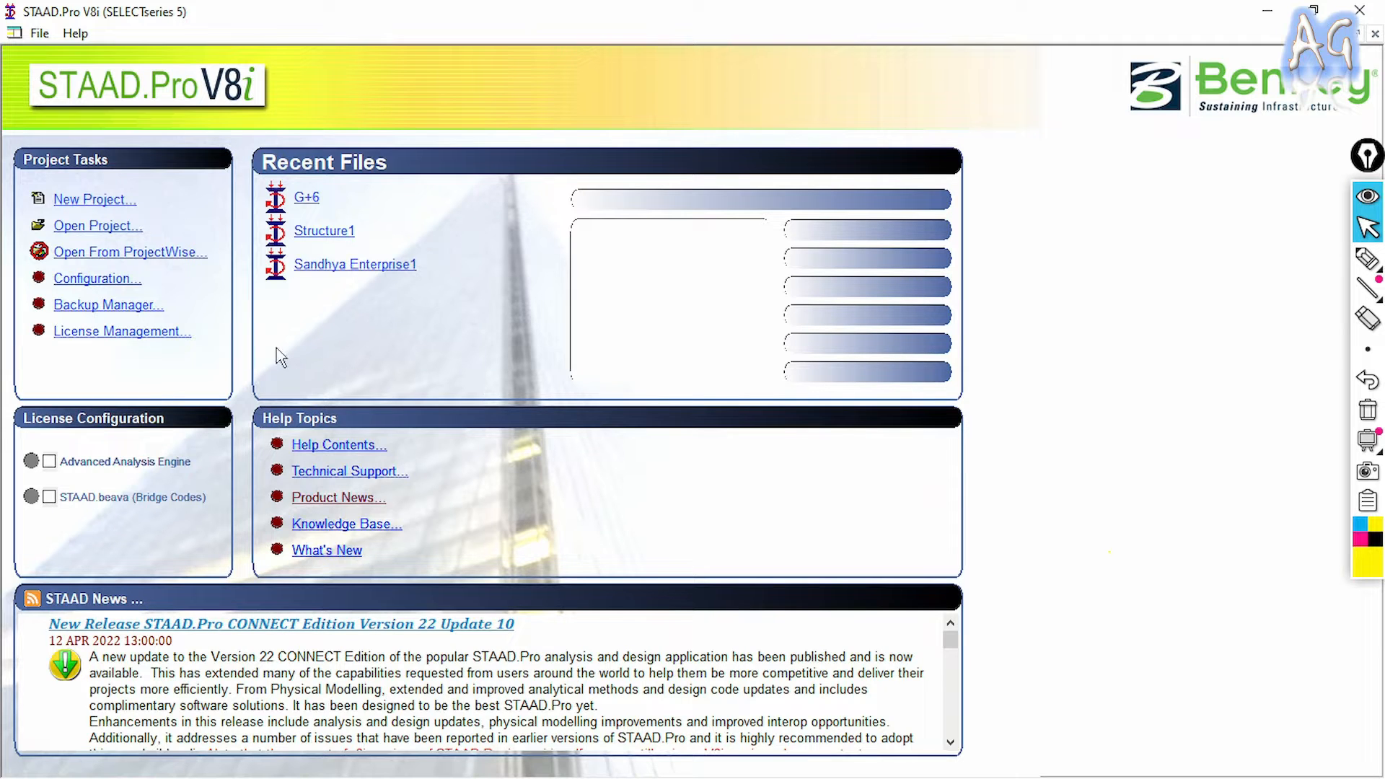
click(71, 205)
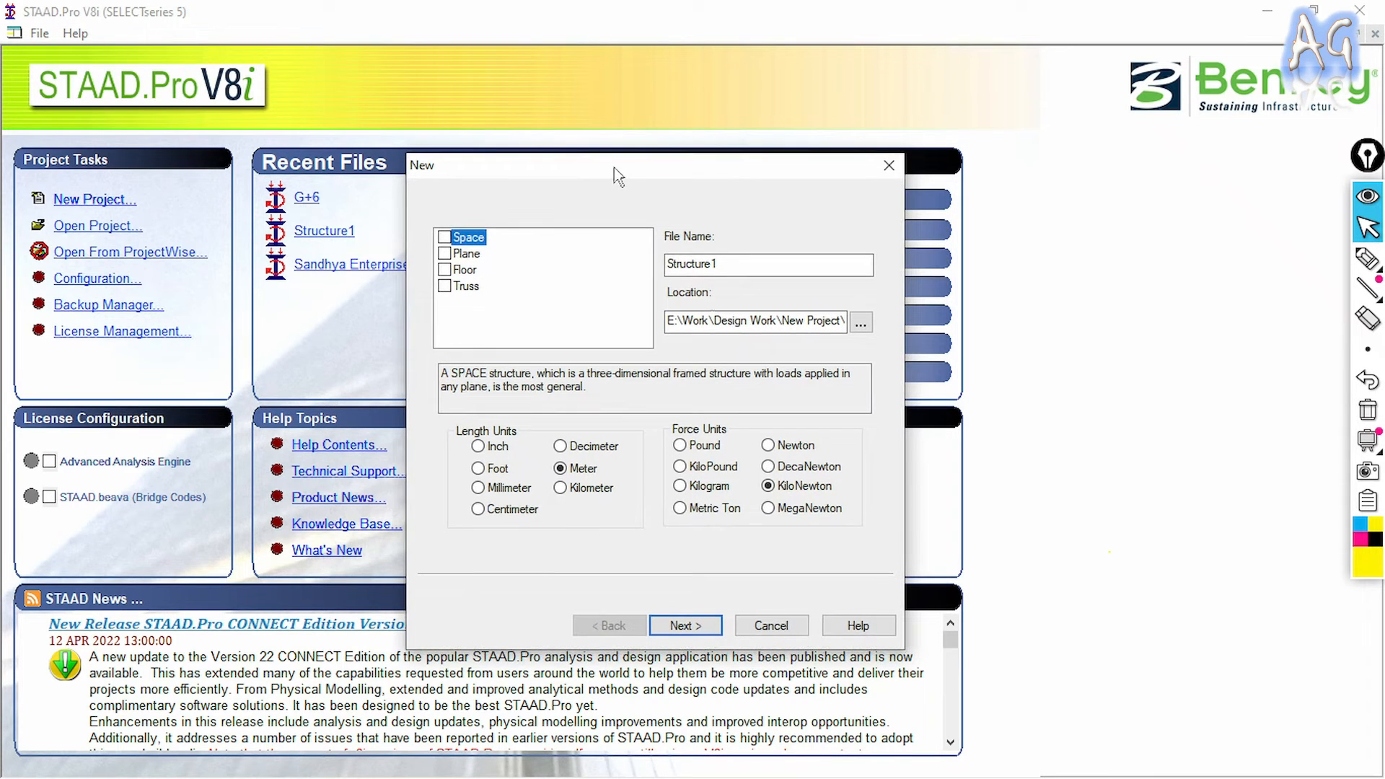
click(460, 239)
double_click(703, 266)
text(G+6)
- Set the project location to the second Trial folder under Project and accept meter and kilonewton units
click(860, 324)
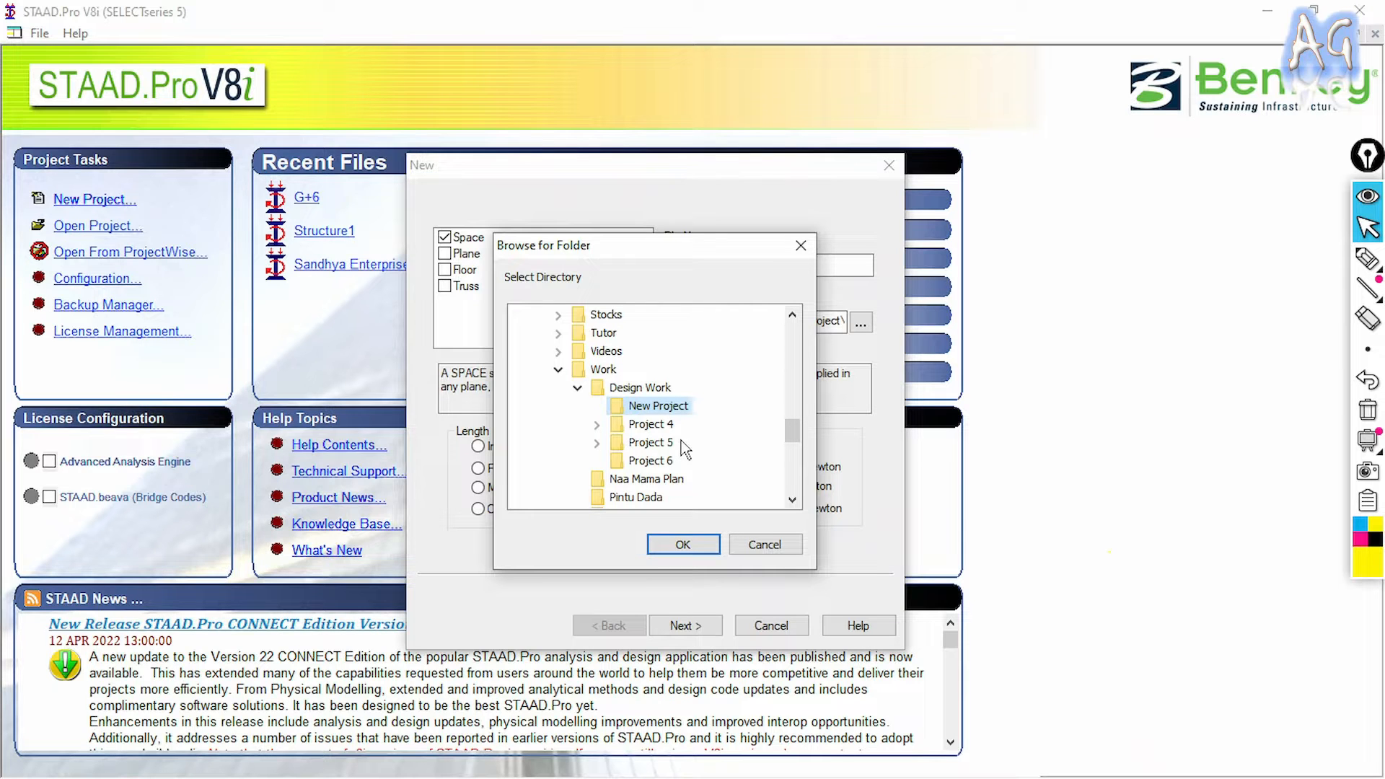
scroll(685, 417, up, 5)
click(662, 479)
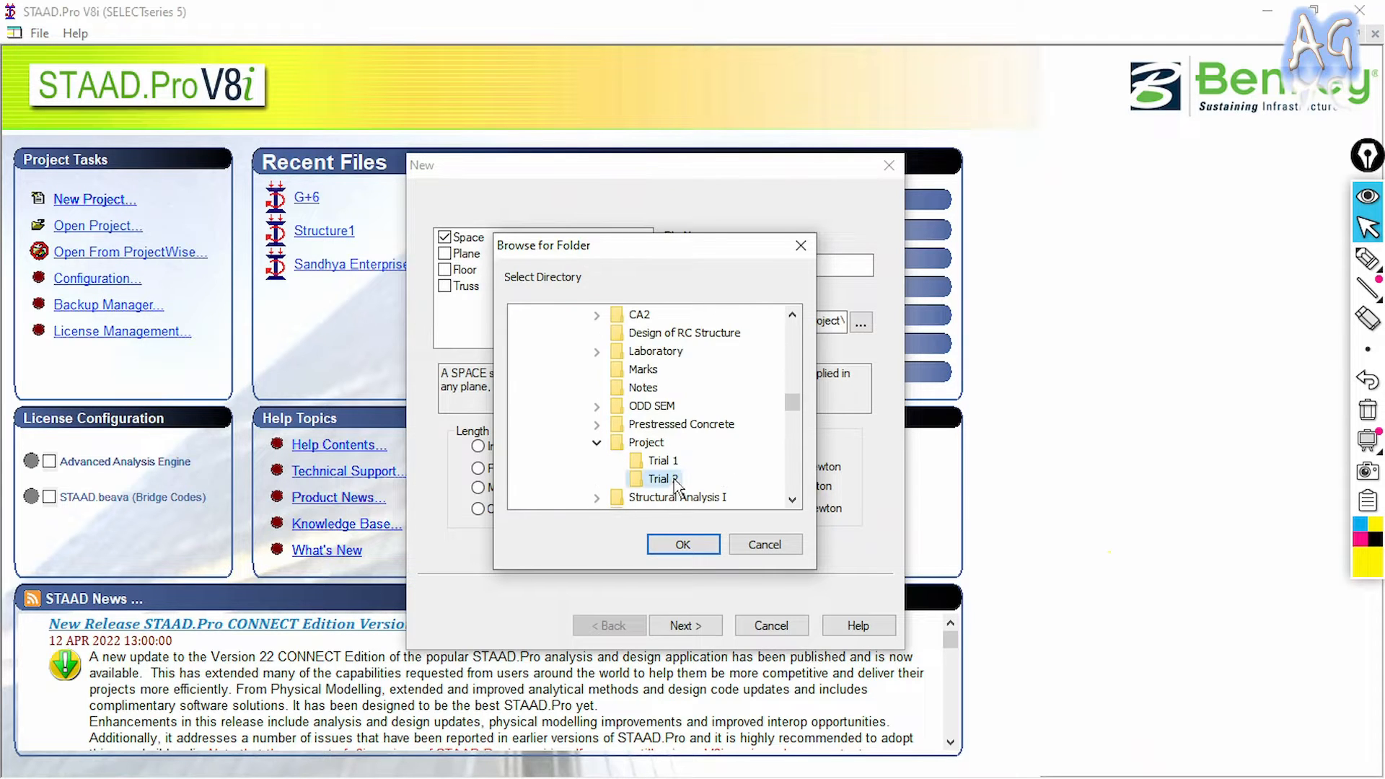
click(682, 545)
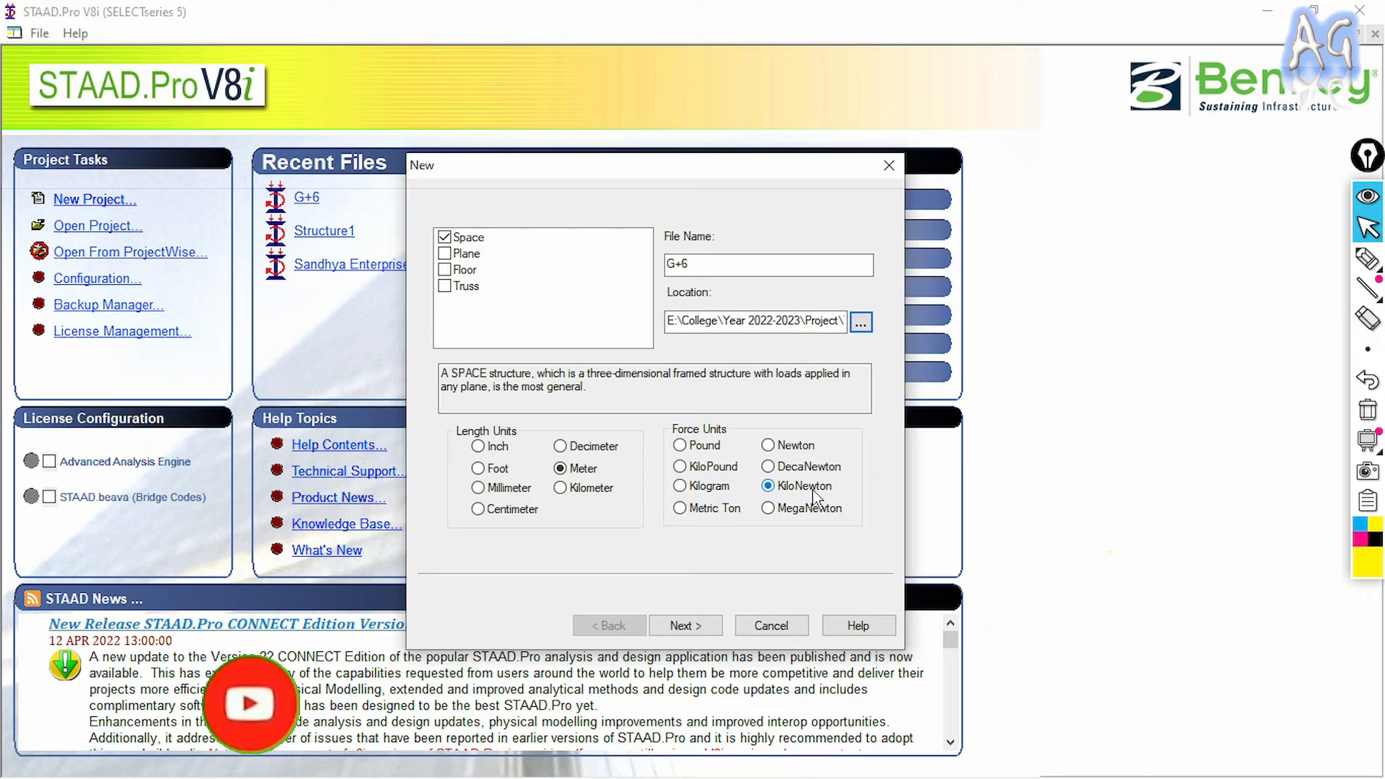
click(692, 625)
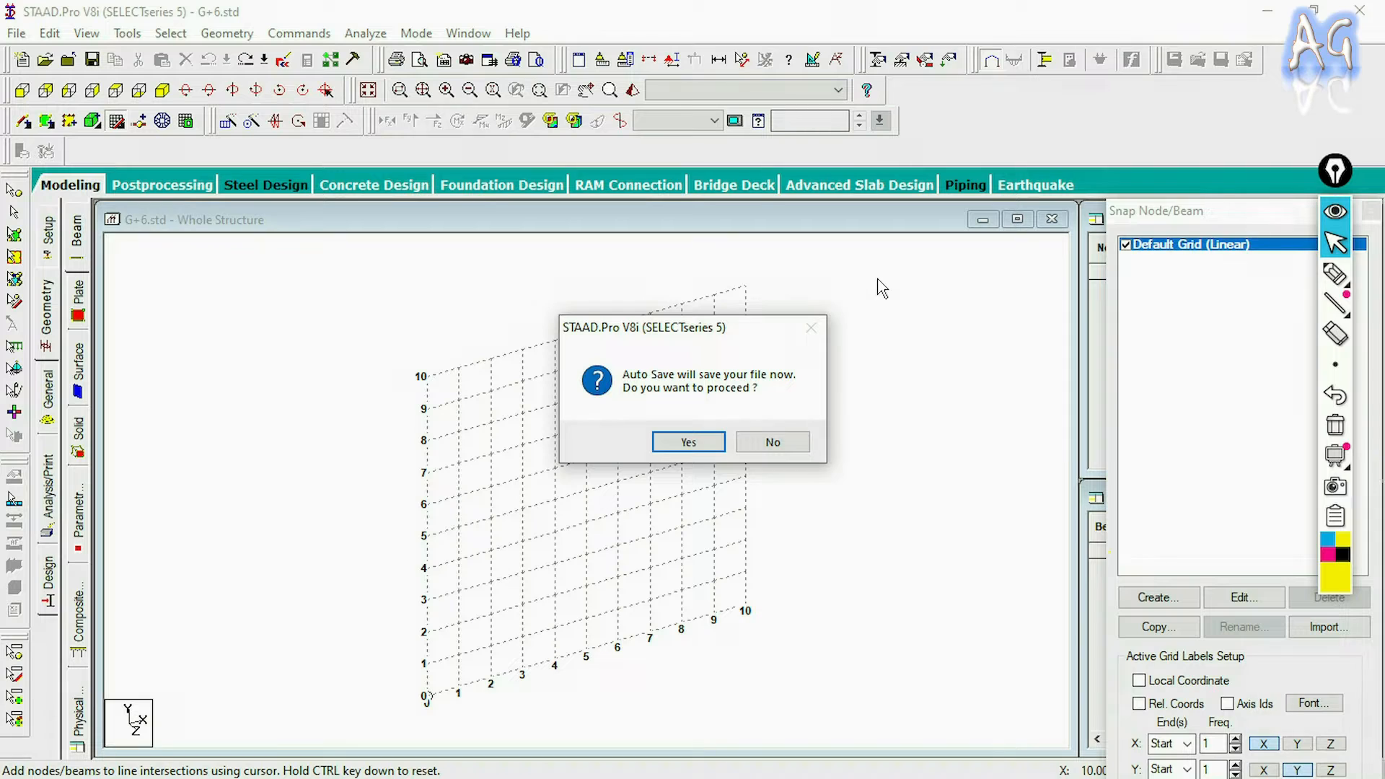
- Accept the auto save, save the G+6 structure and close the Snap Node/Beam grid
click(709, 448)
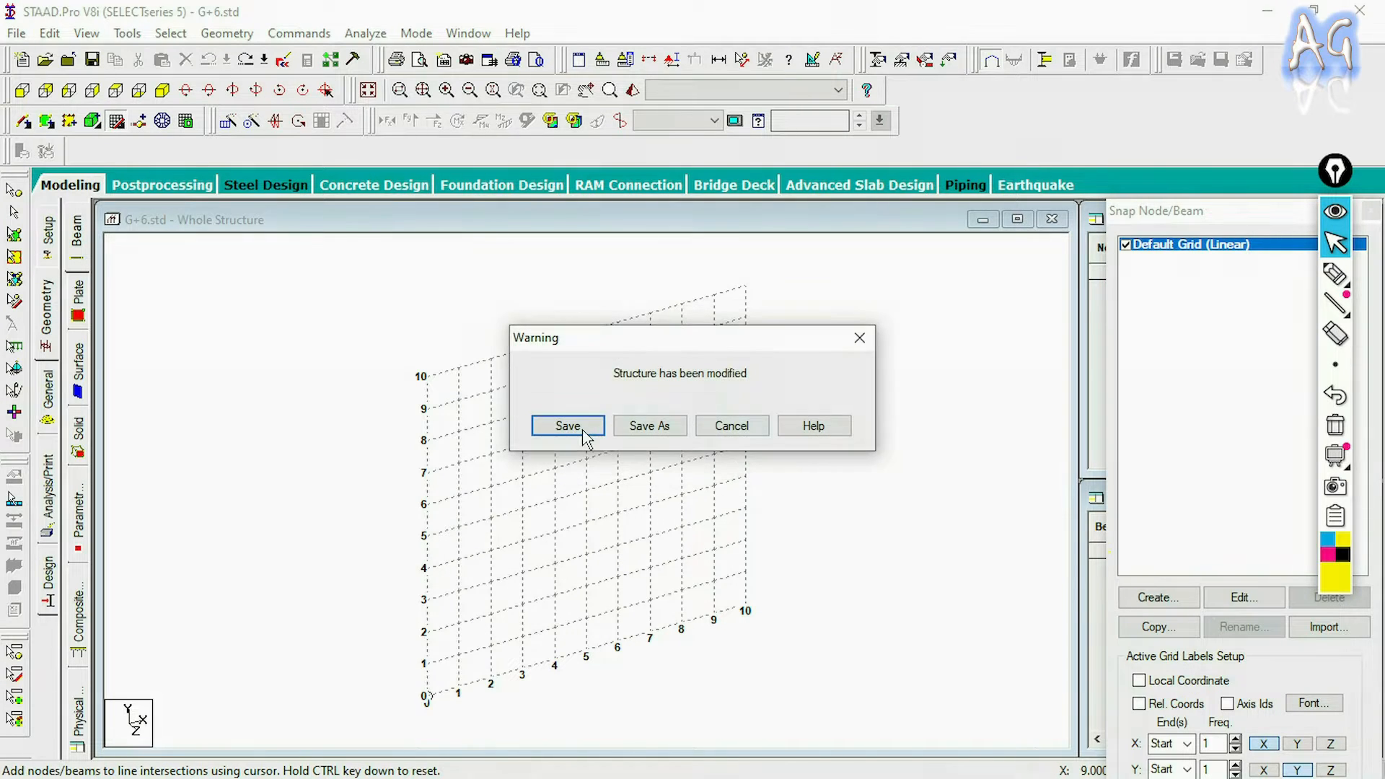
click(567, 427)
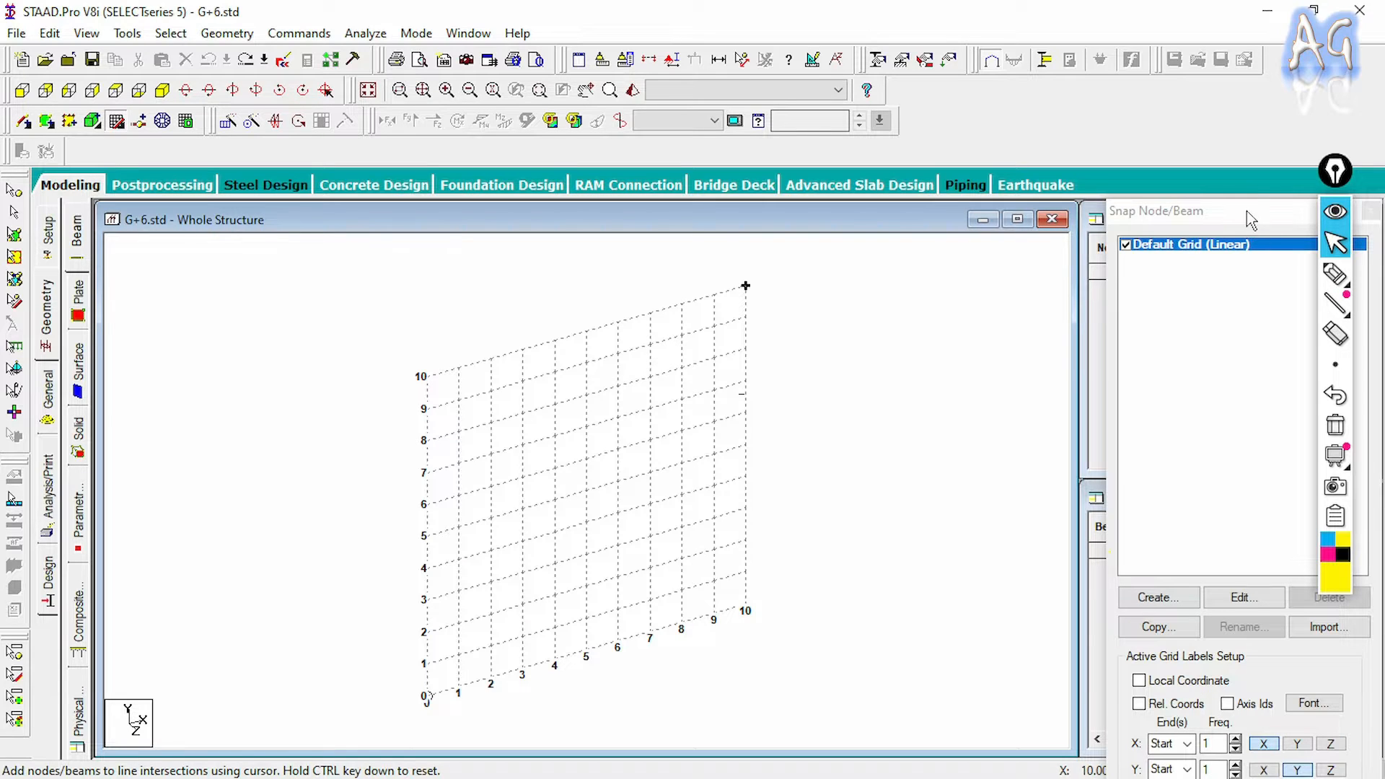
drag(1251, 220, 1110, 250)
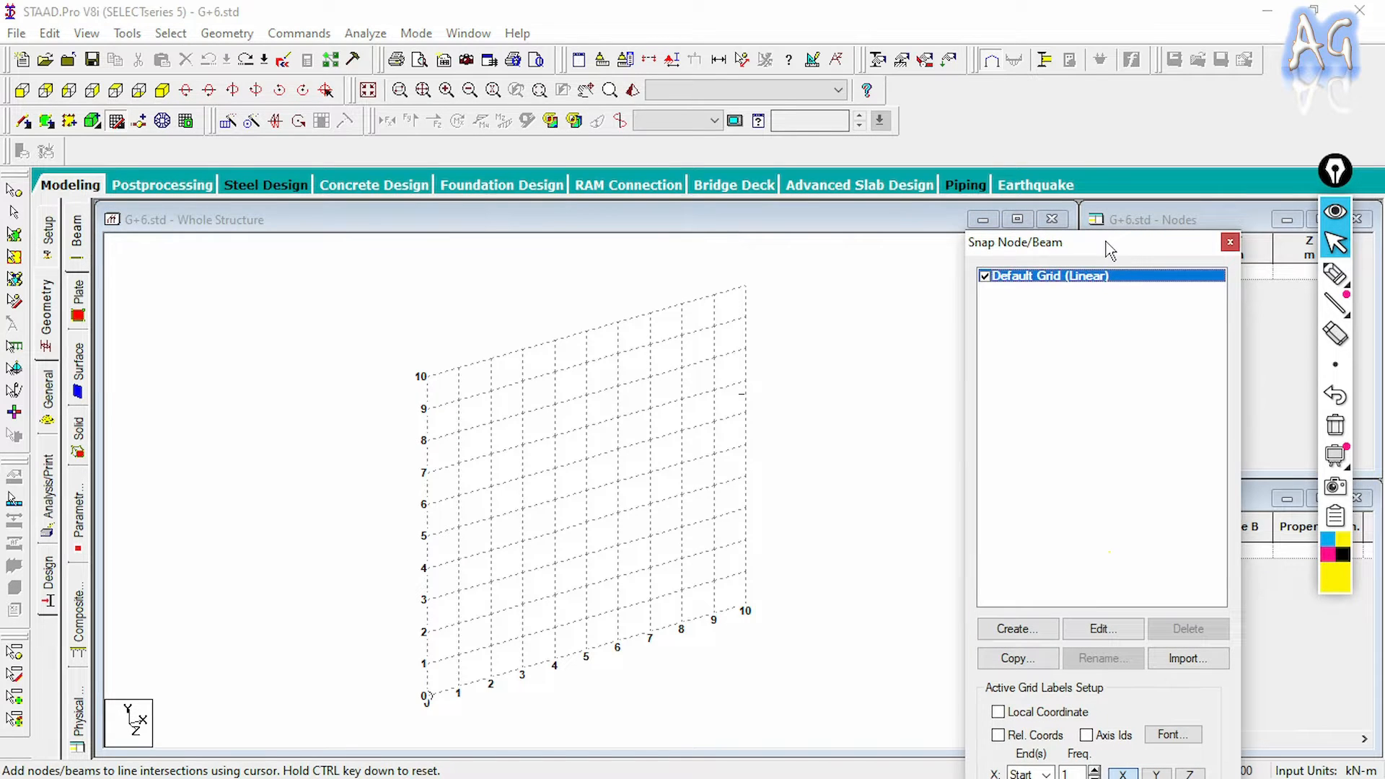
click(1231, 243)
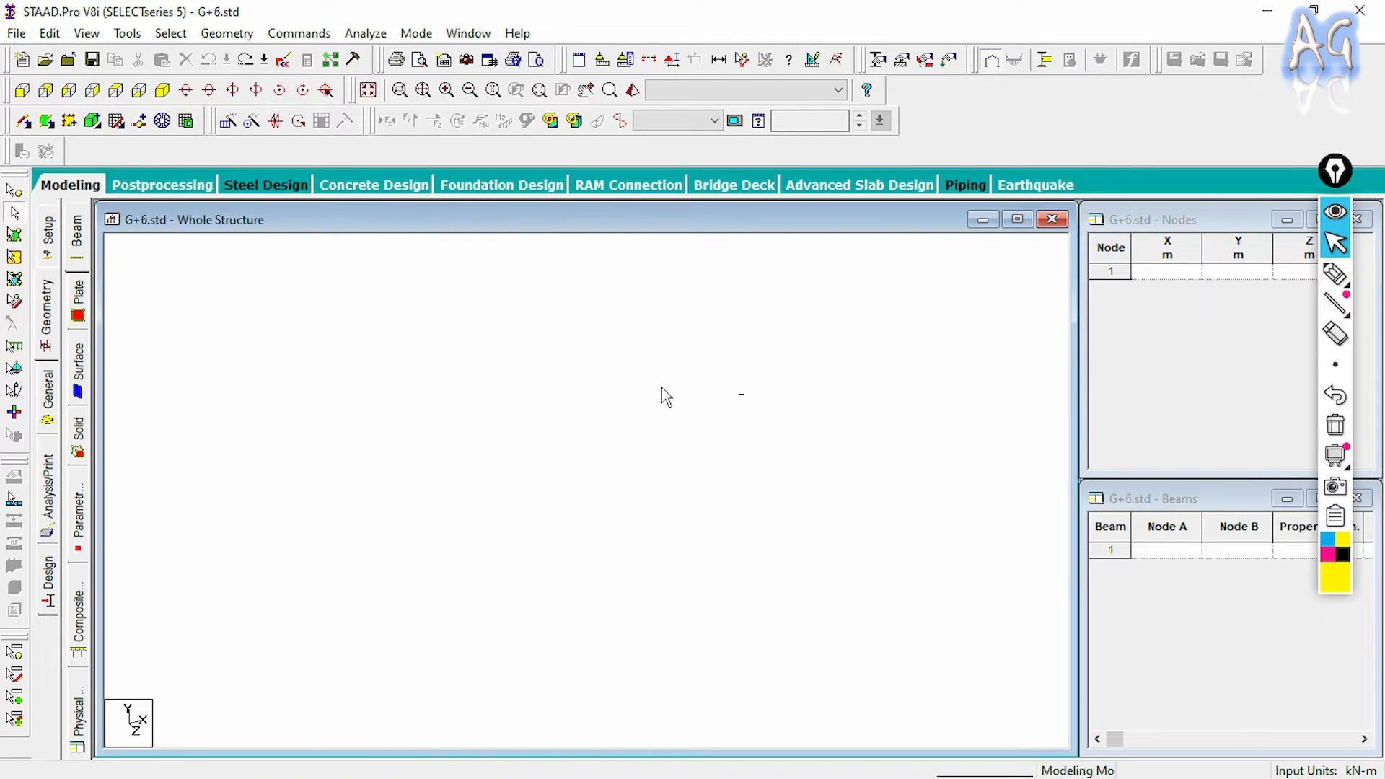
- View the job information page, return to the beam geometry page and dismiss its snap grid
click(49, 249)
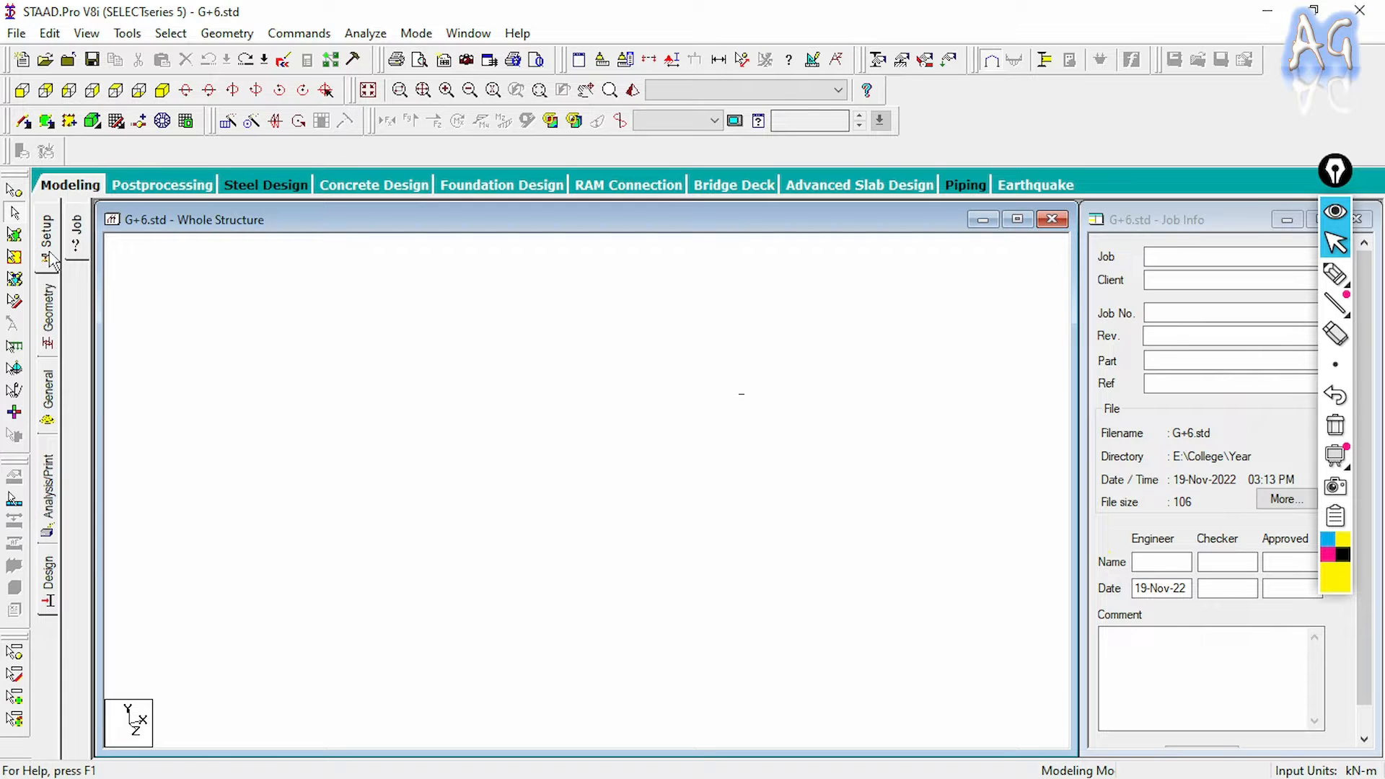
click(49, 317)
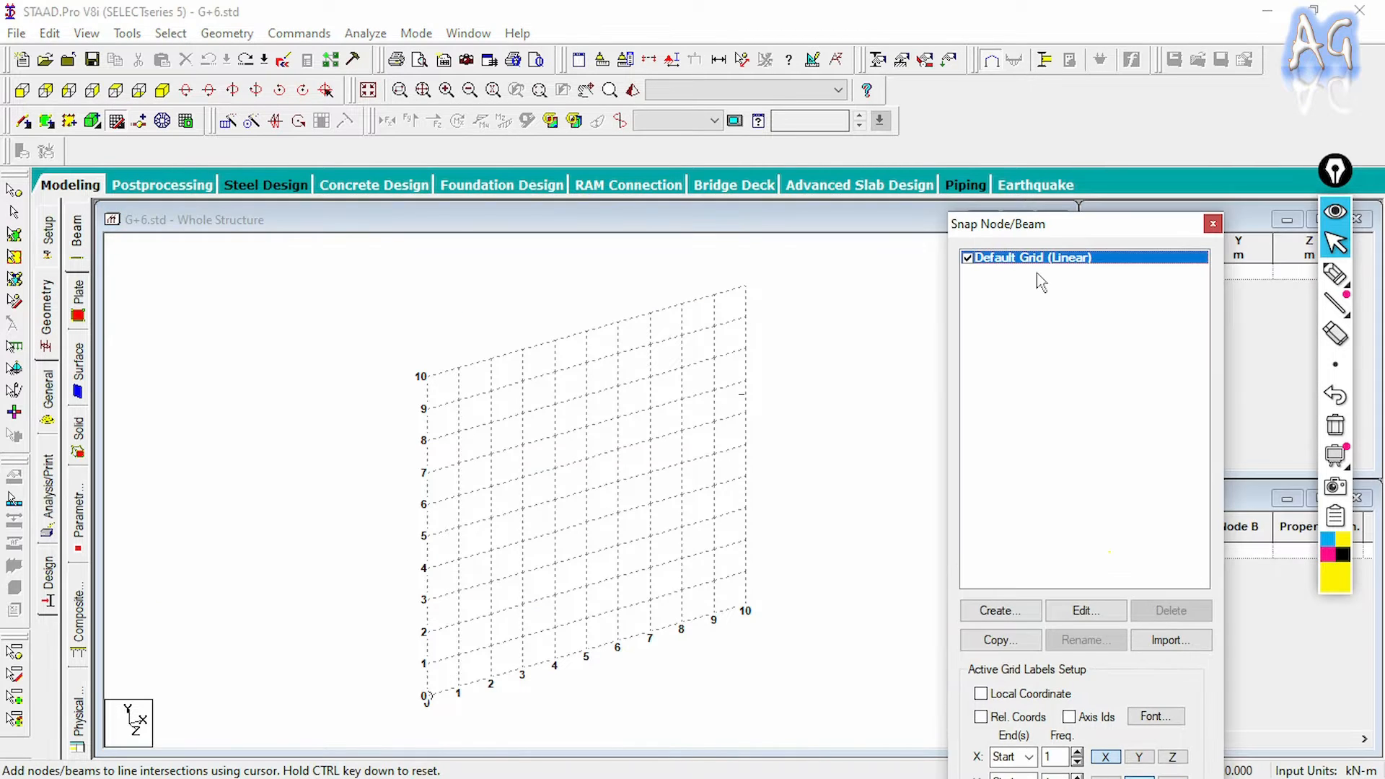
click(1213, 225)
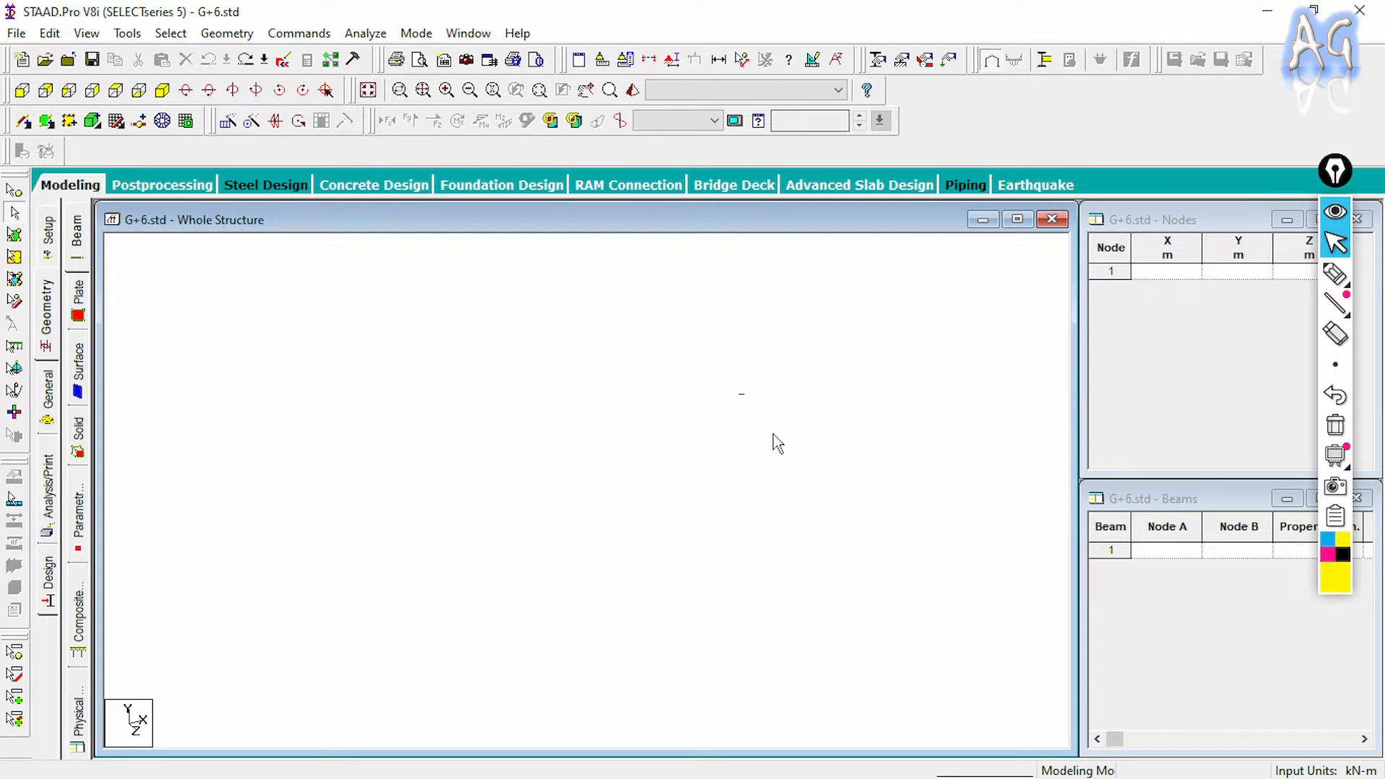
- Consult the assignment drawing and the node numbering plan for grid spacings, storey heights and node coordinates
key(super)
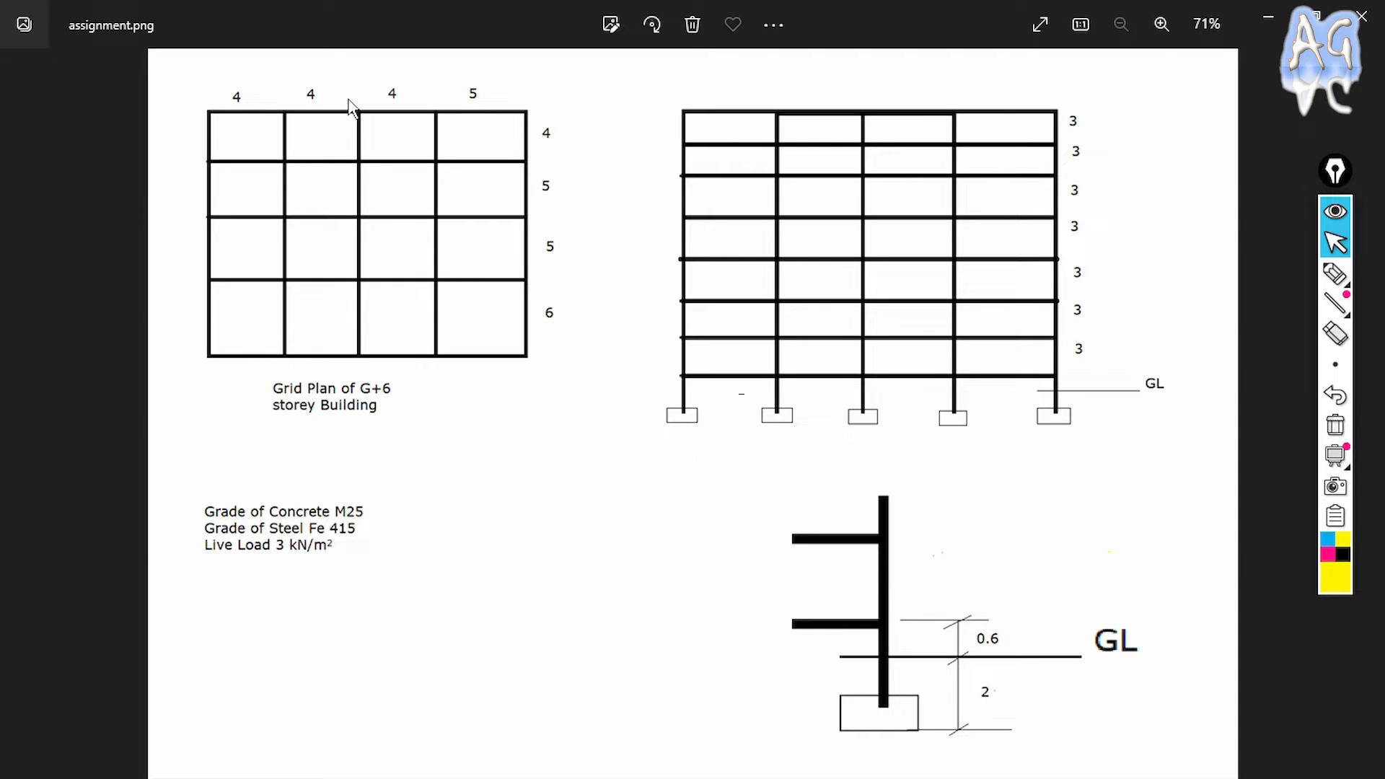
key(alt+Tab)
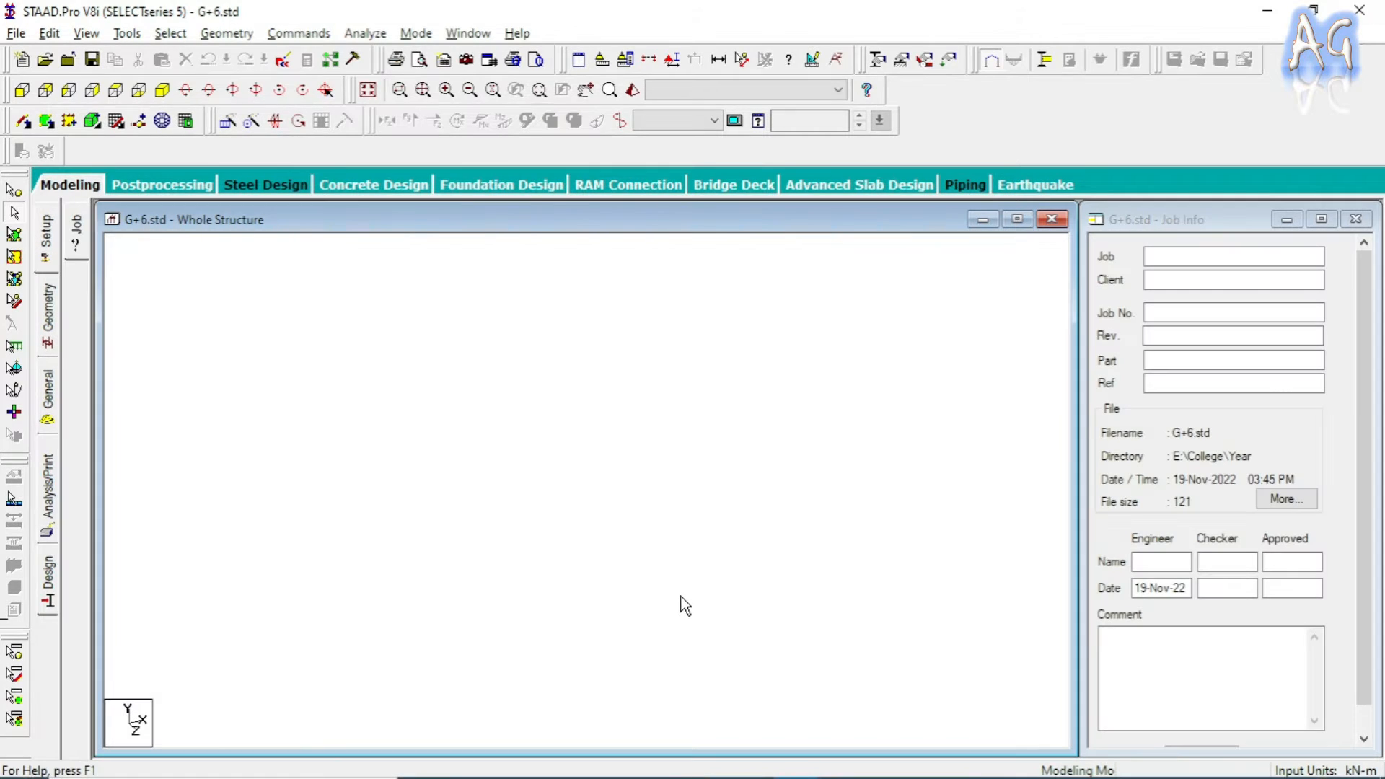
key(alt+Tab)
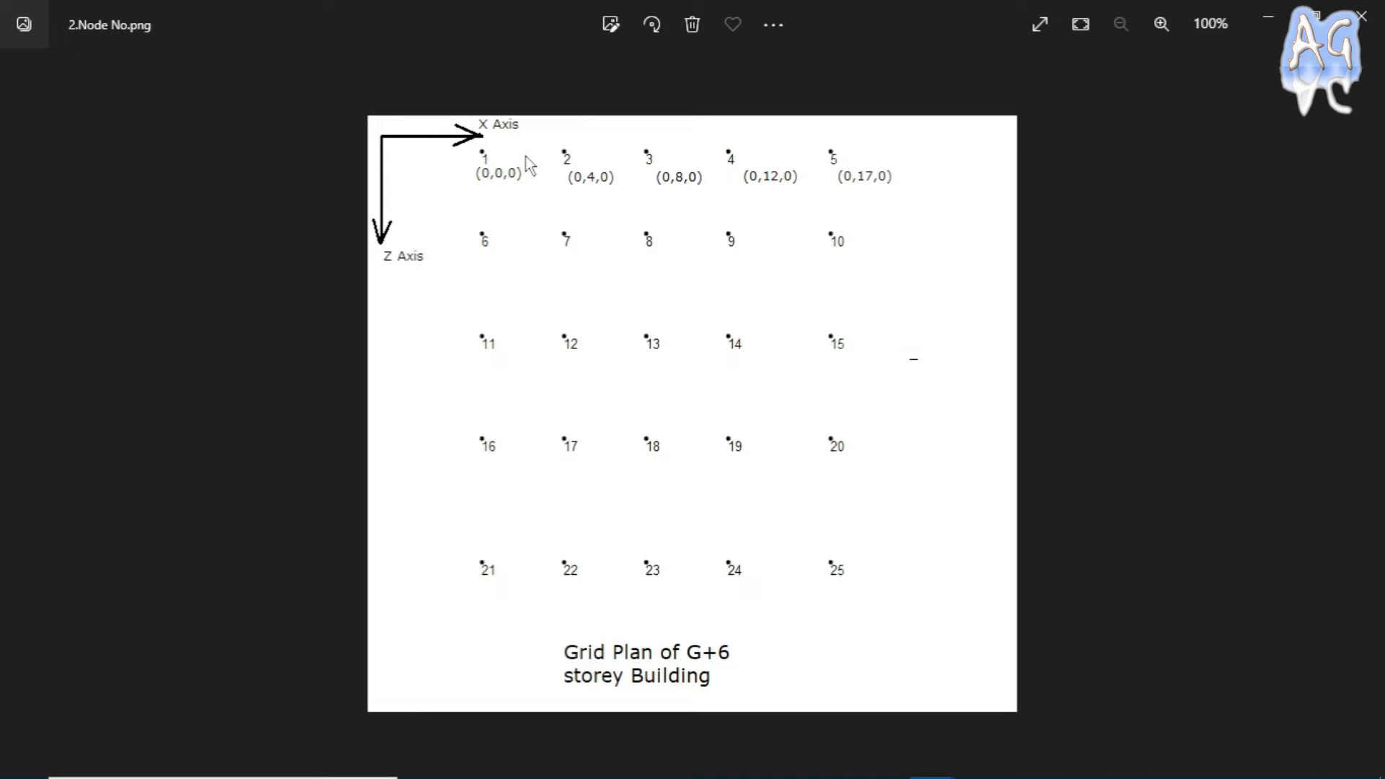
key(alt+Tab)
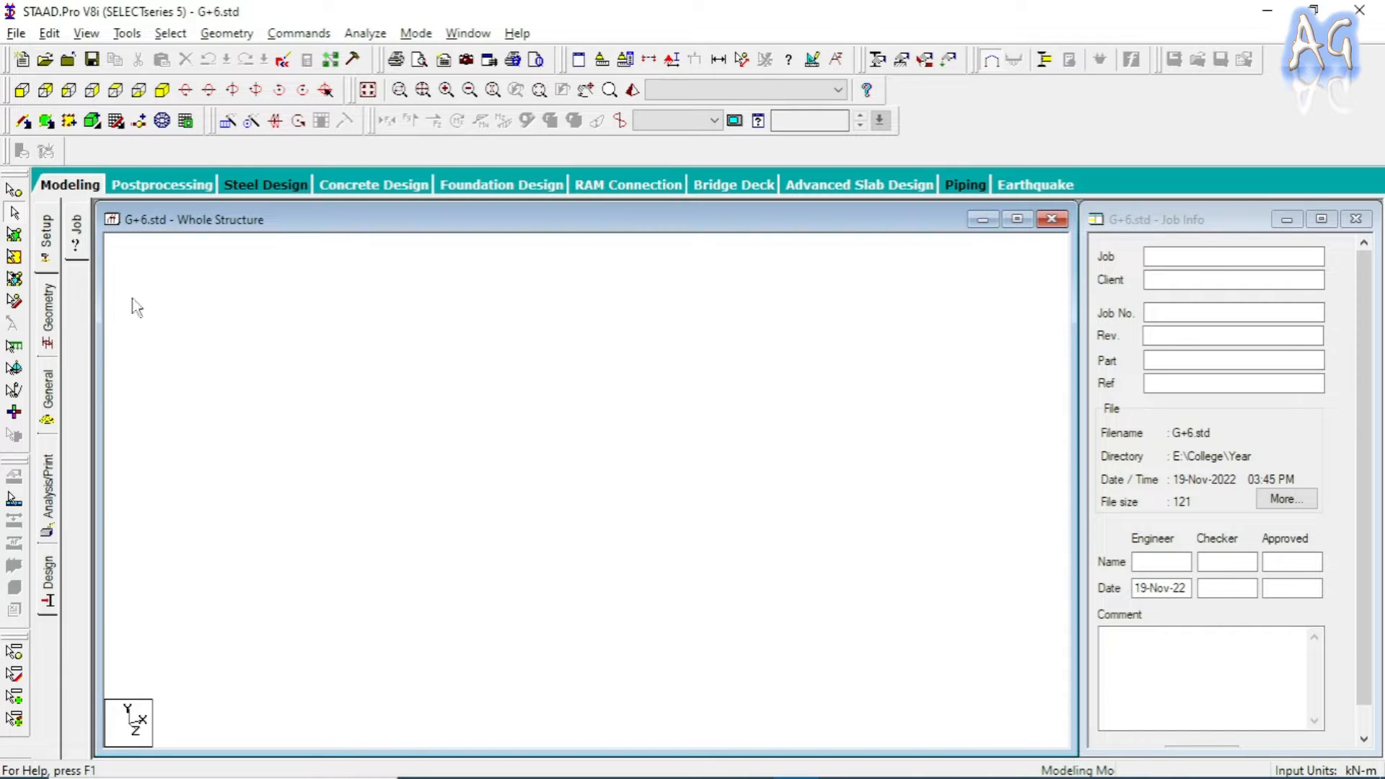
- Display the node and beam tables of the beam geometry page without the Snap Node/Beam grid
click(49, 341)
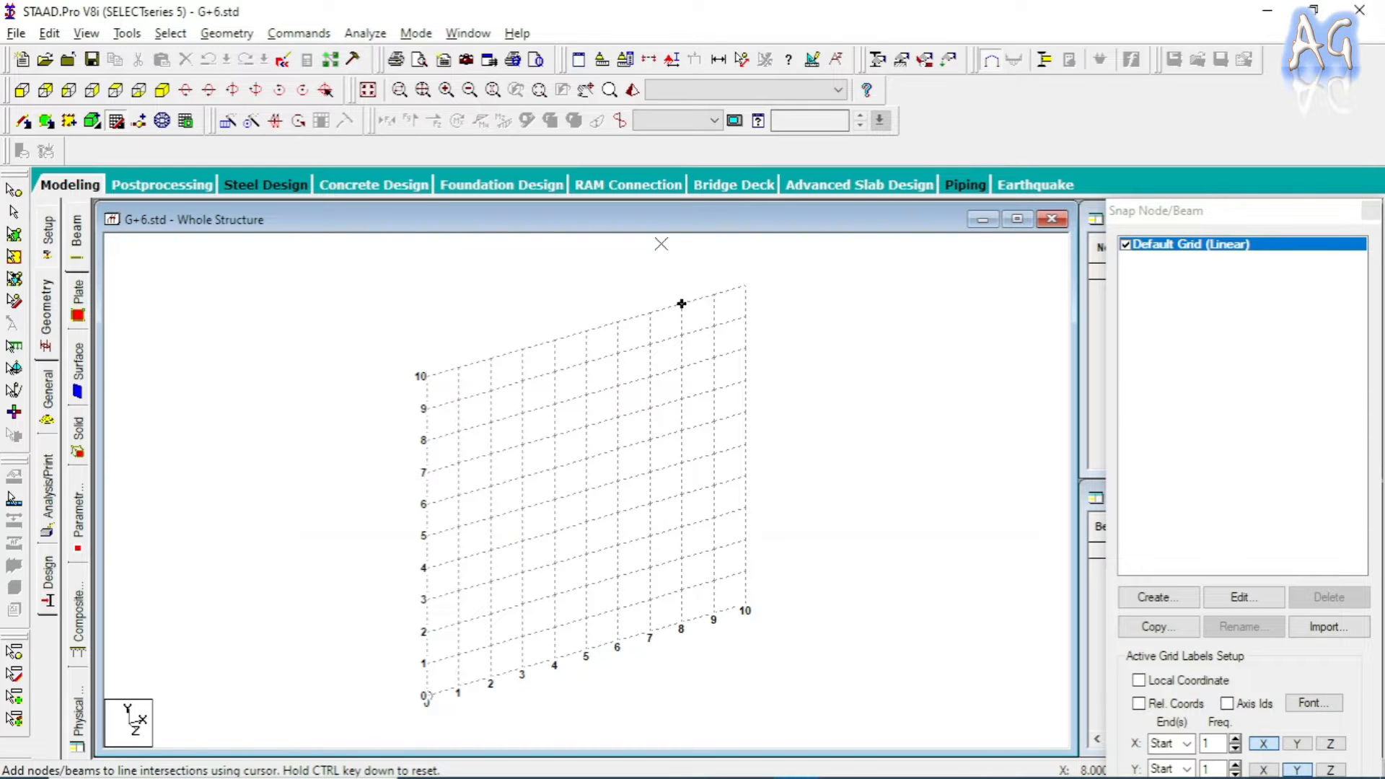
drag(1270, 205, 1210, 217)
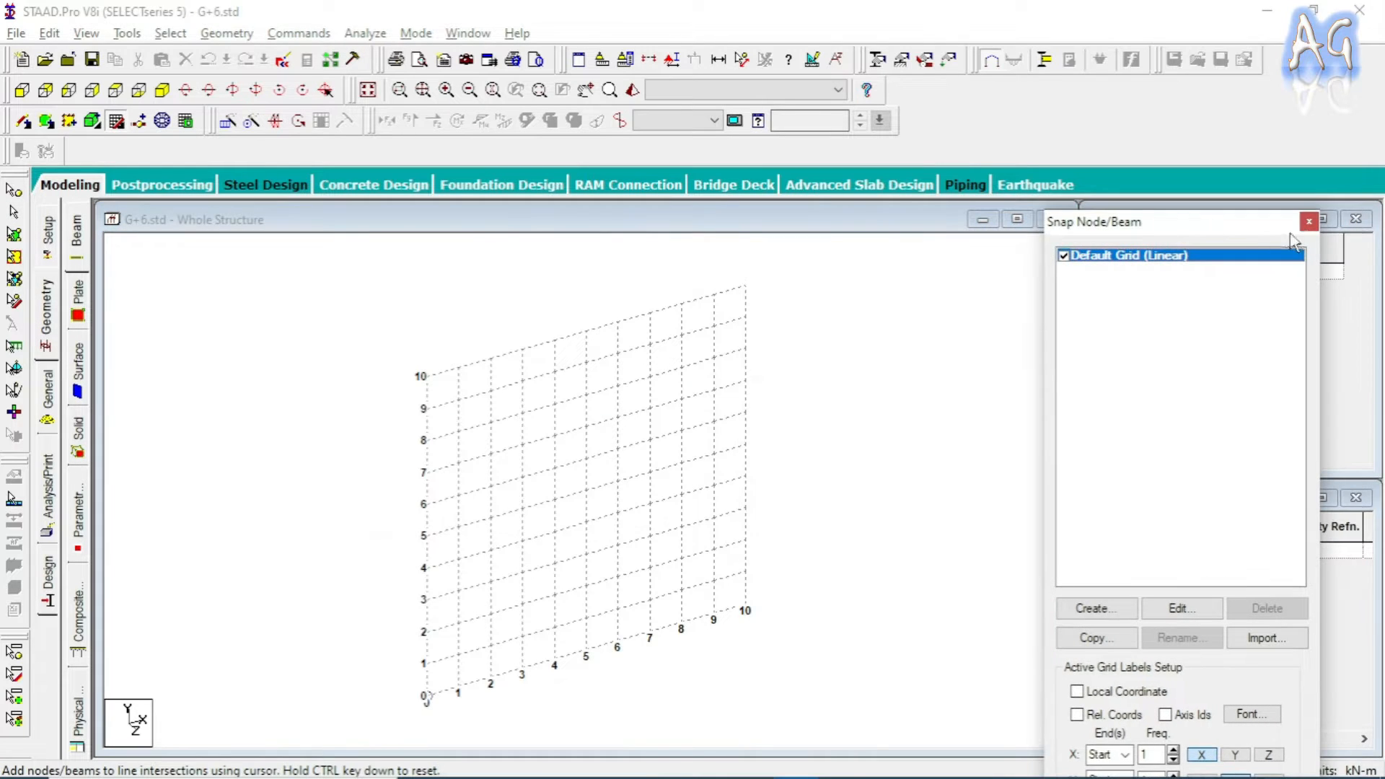
click(1308, 223)
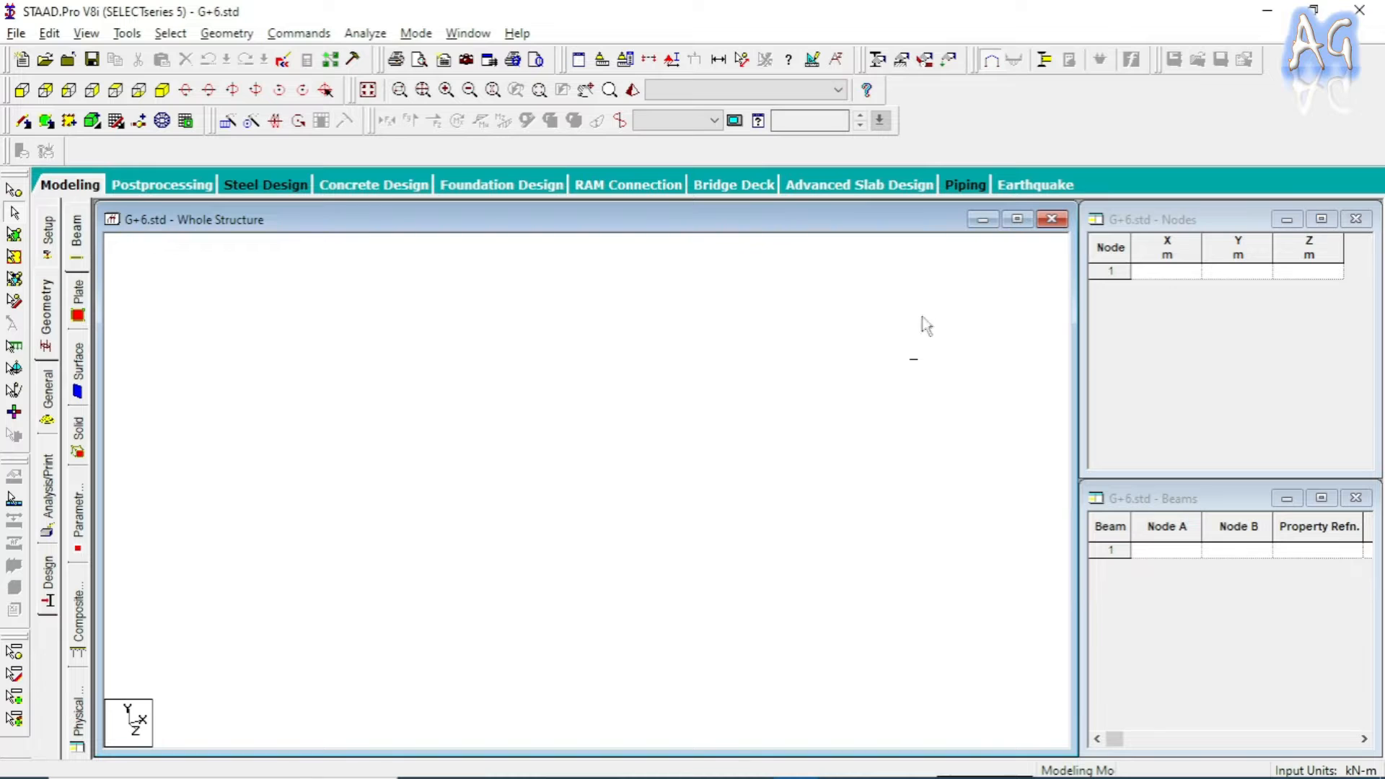
- Create node 1 at the origin by entering coordinate 0 in the node table
click(1167, 220)
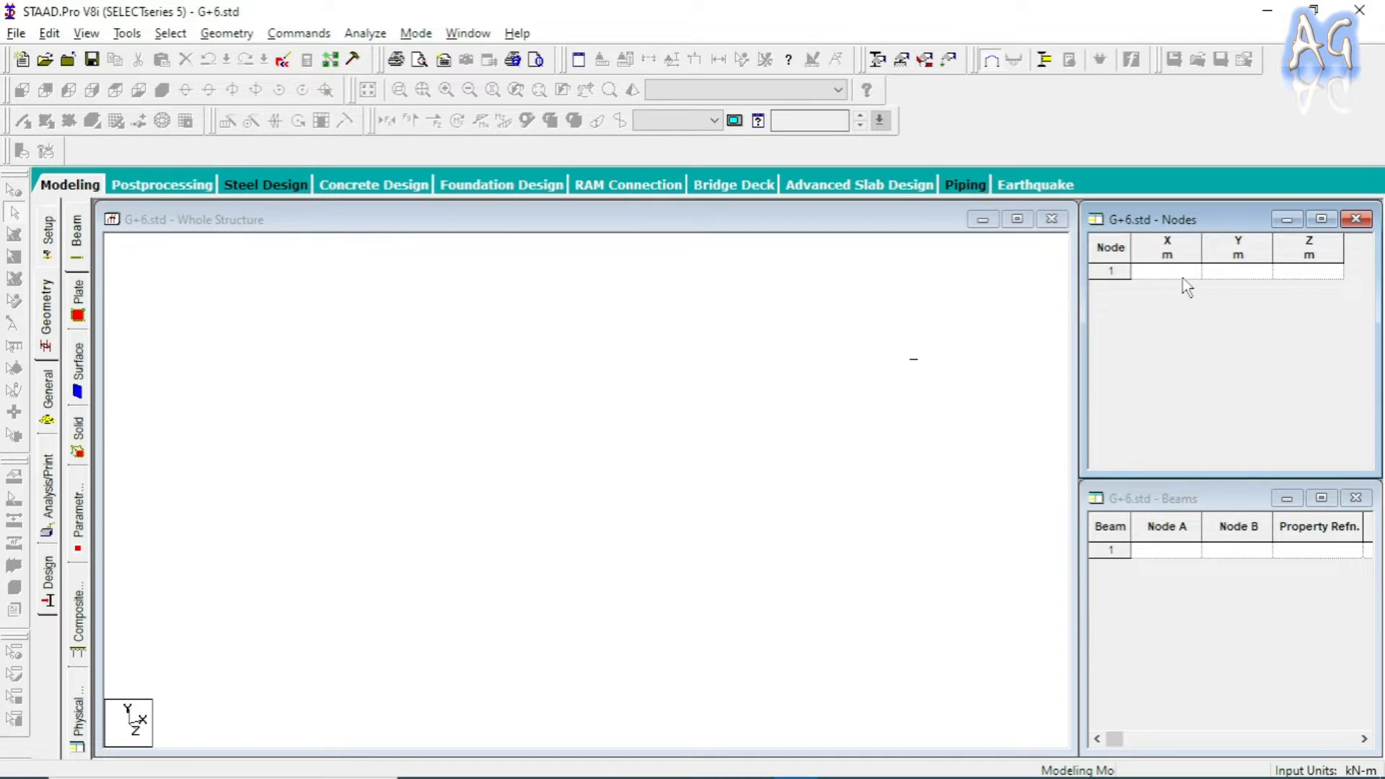
click(1158, 499)
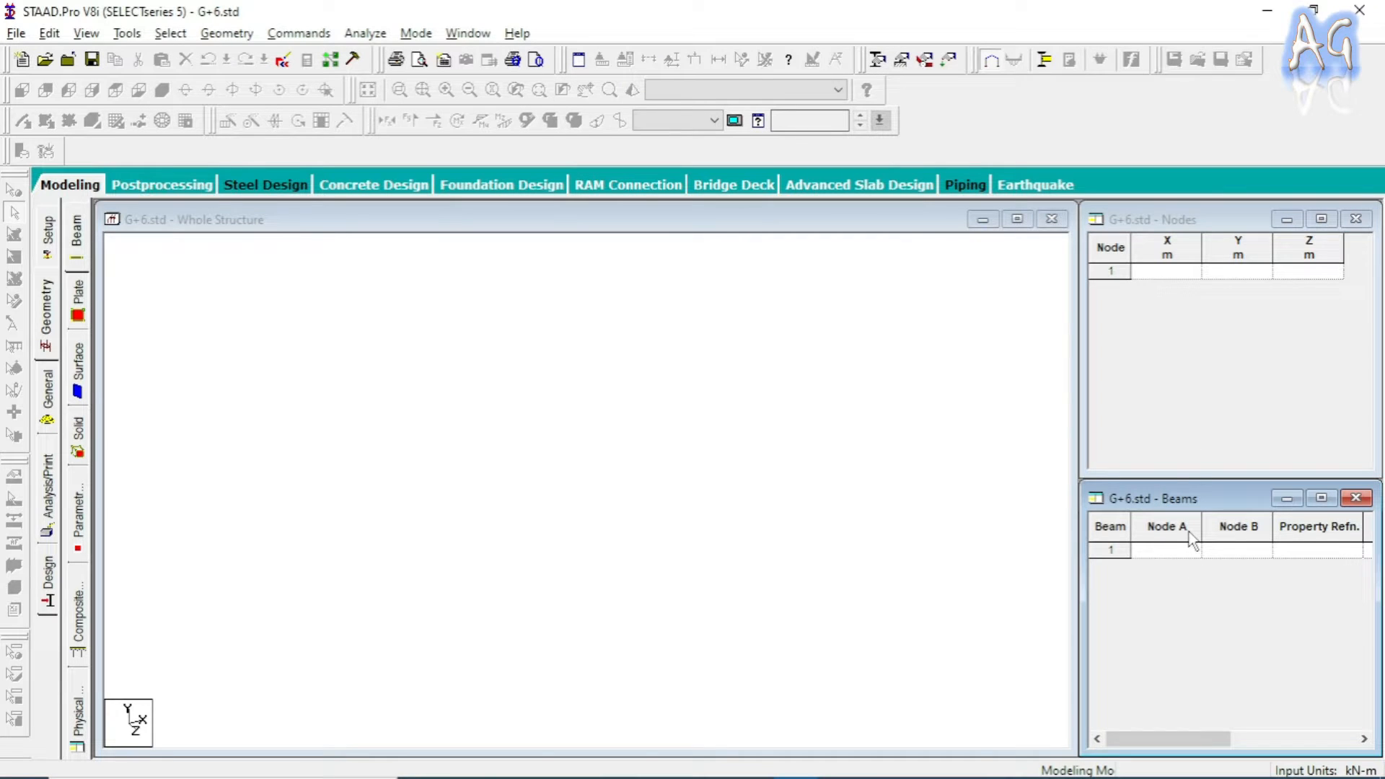
click(1182, 223)
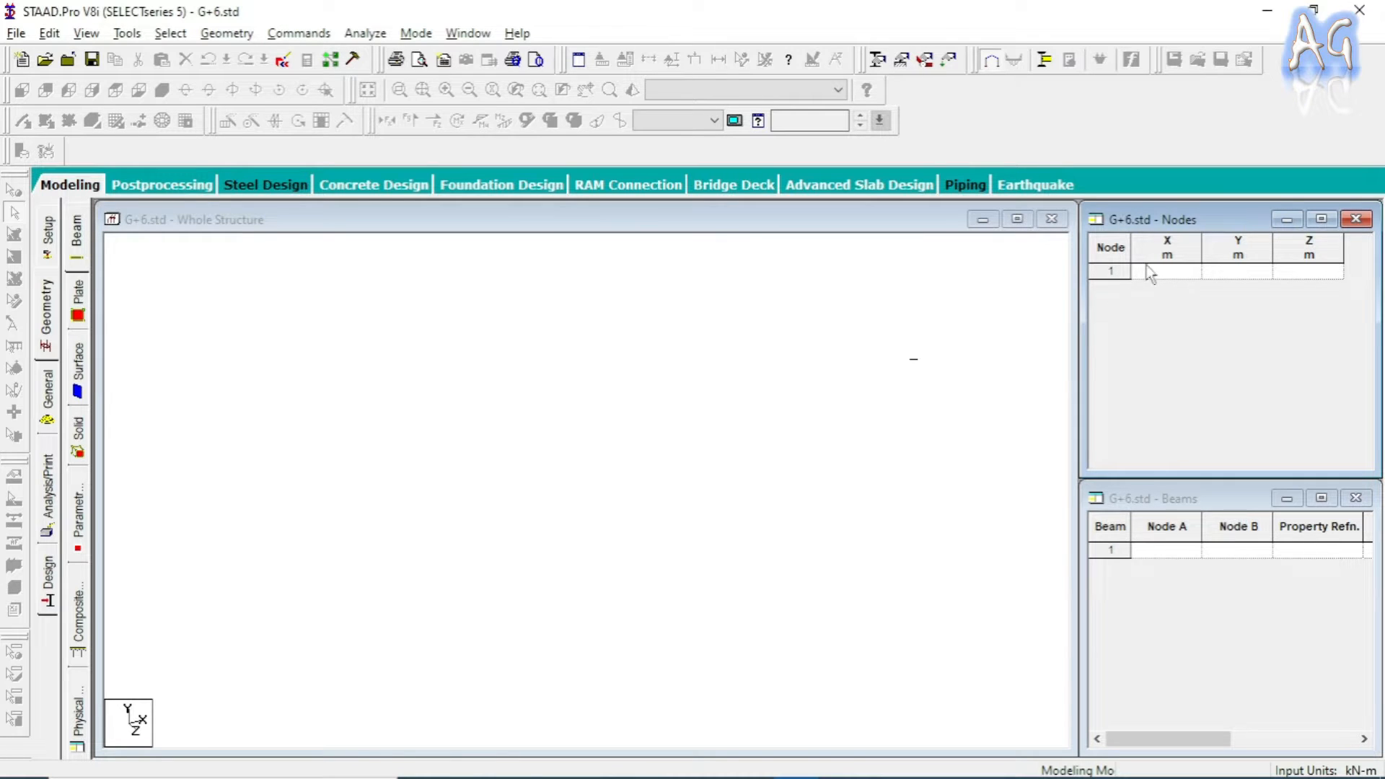
click(1160, 277)
text(0)
click(1225, 272)
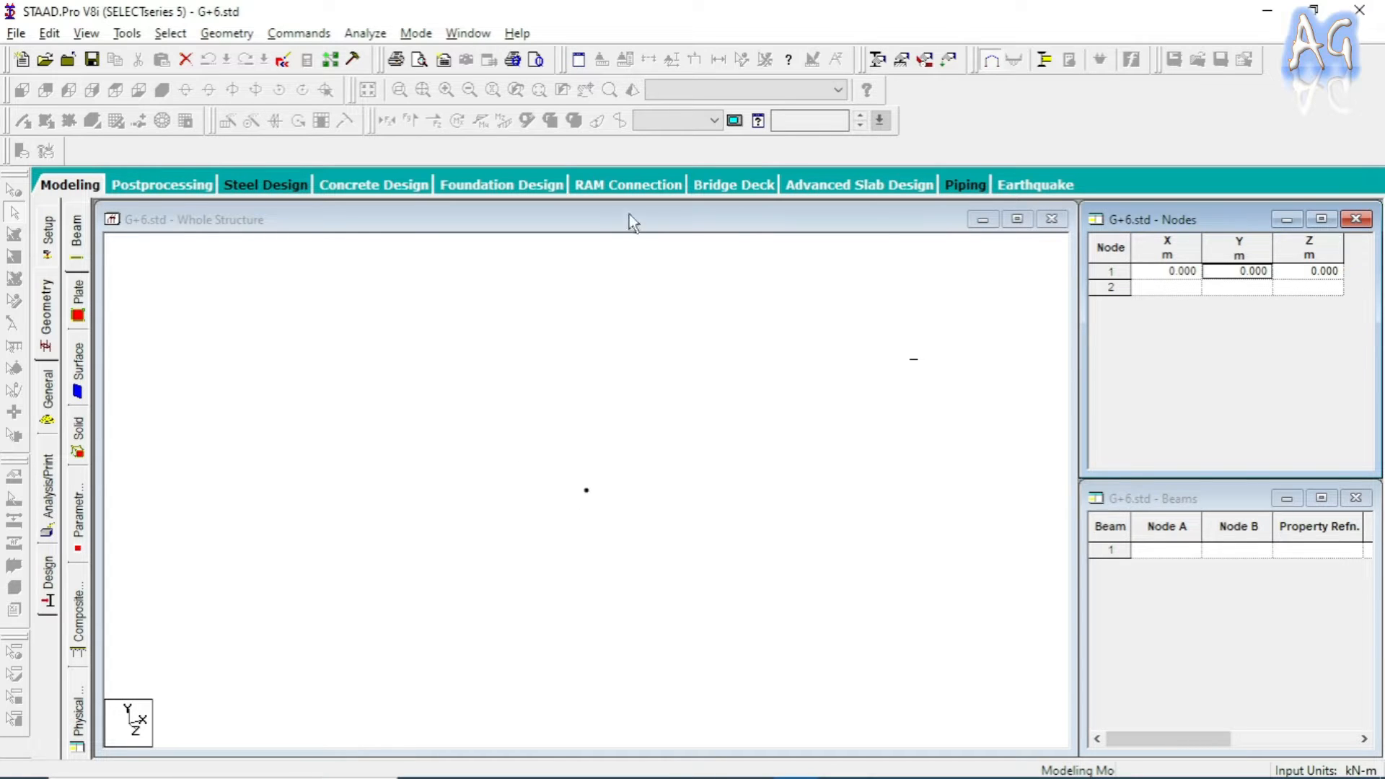
- Enable the Node Numbers (N) label in the Diagrams settings for the whole structure view
click(681, 402)
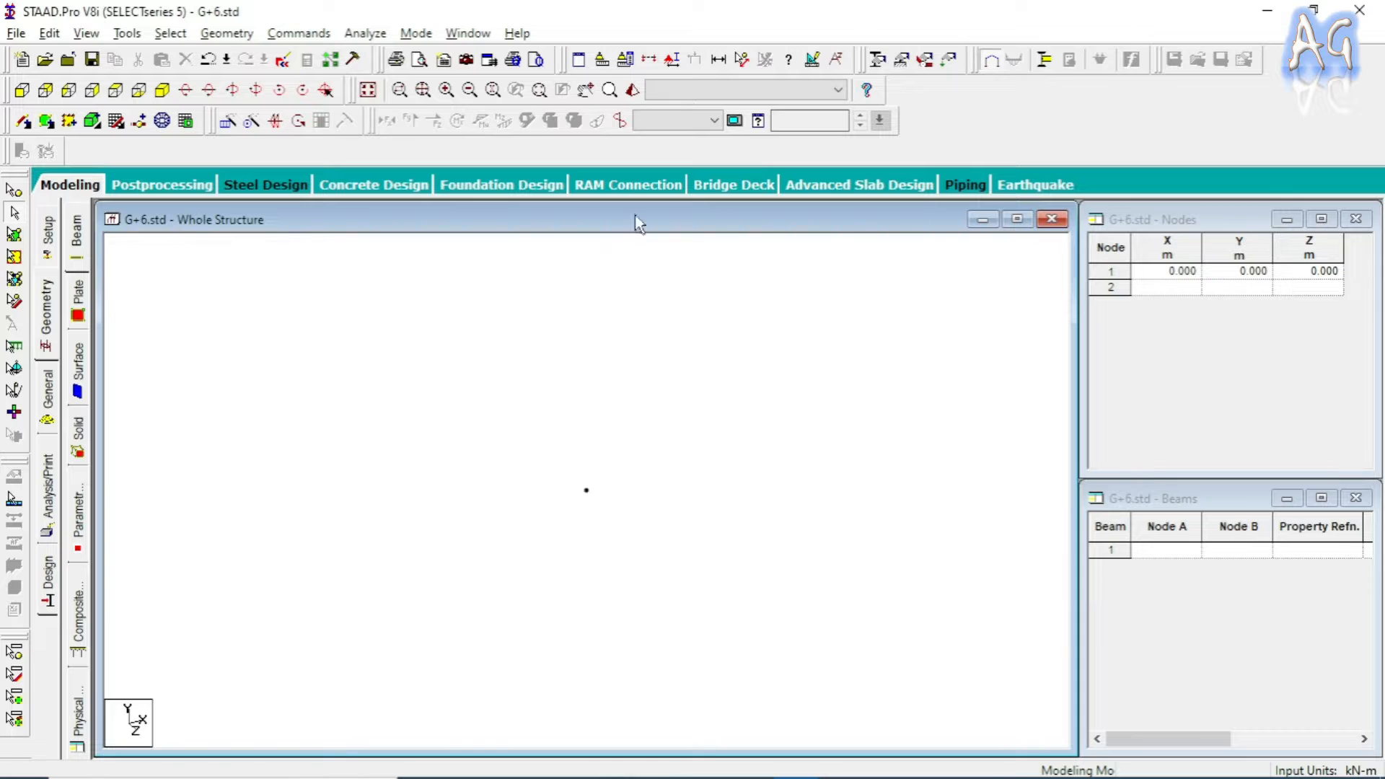
click(672, 61)
drag(690, 84, 953, 46)
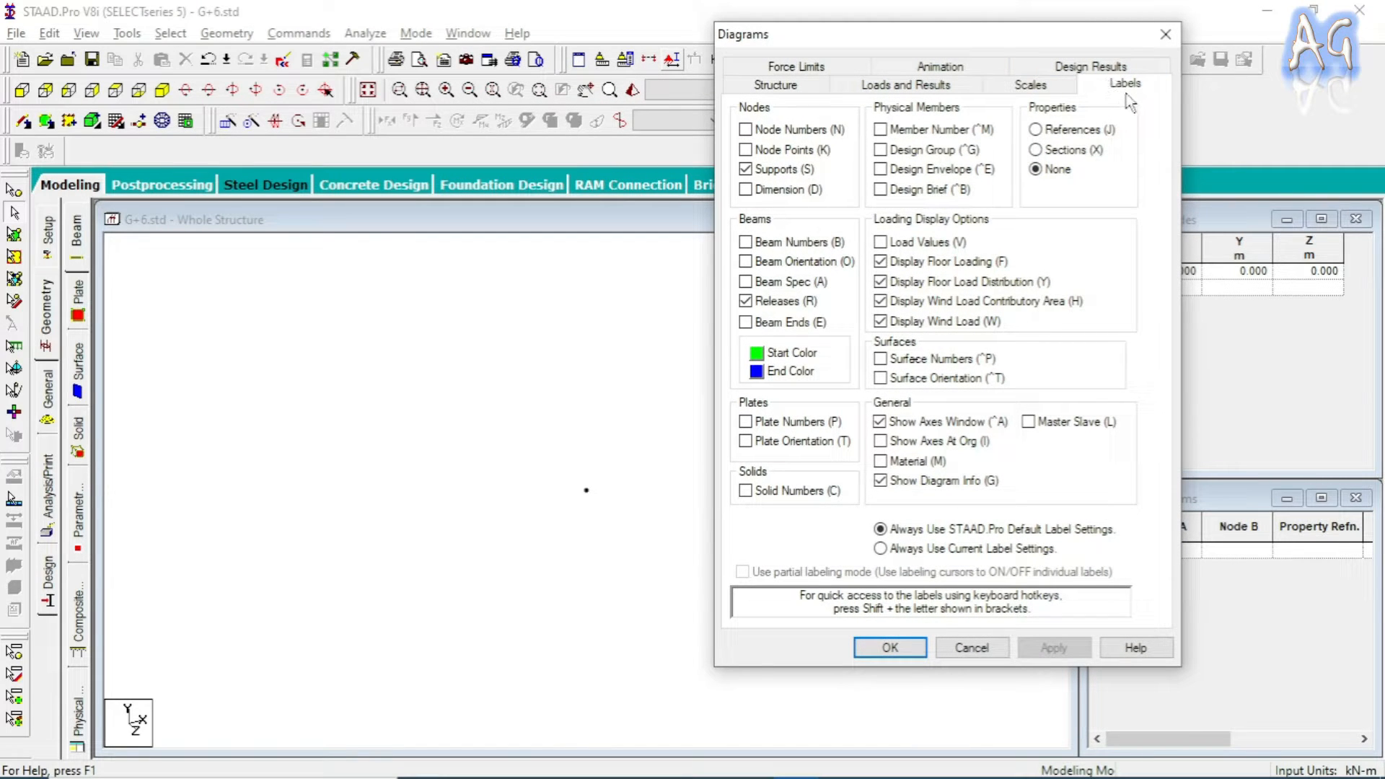
click(772, 132)
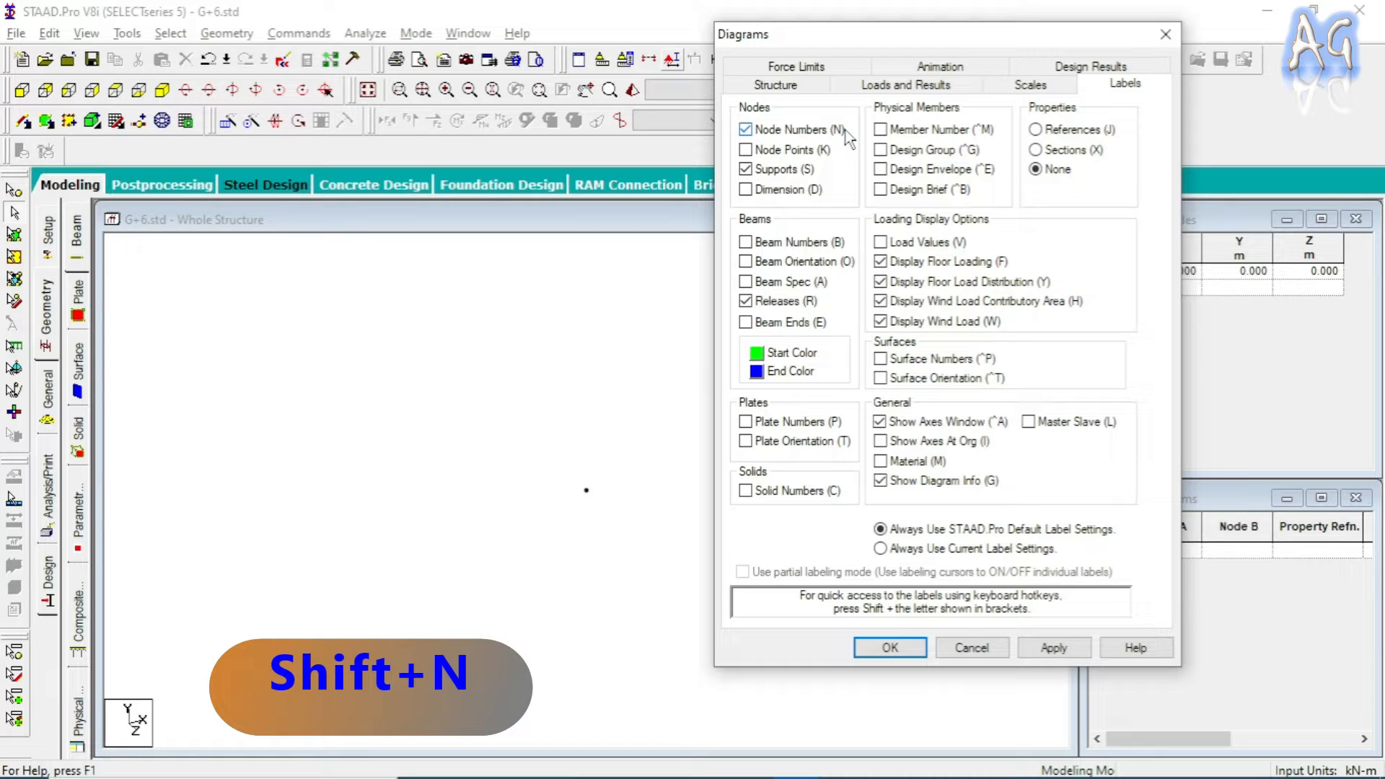
click(882, 649)
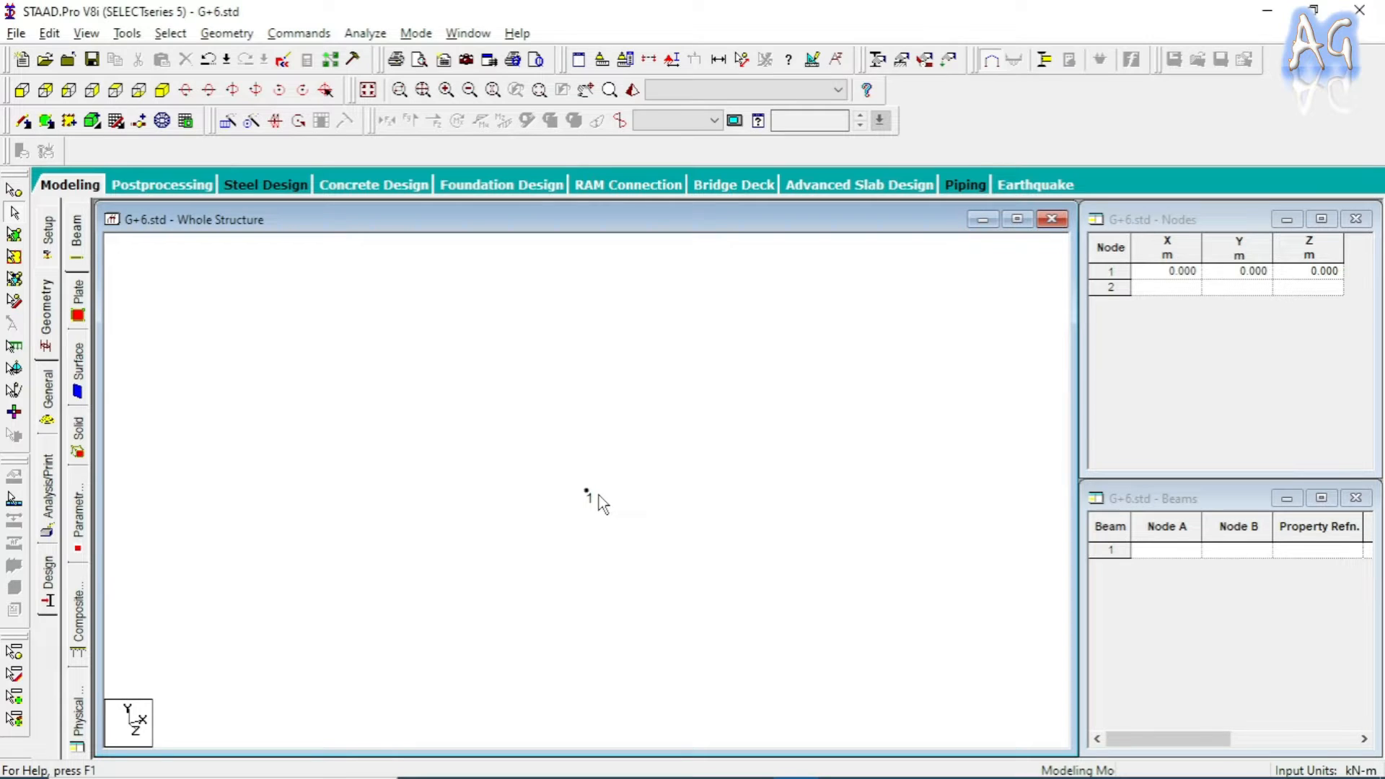
- Compare the node numbering plan with the assignment's grid plan to check the bay spacings along the X axis
key(alt+Tab)
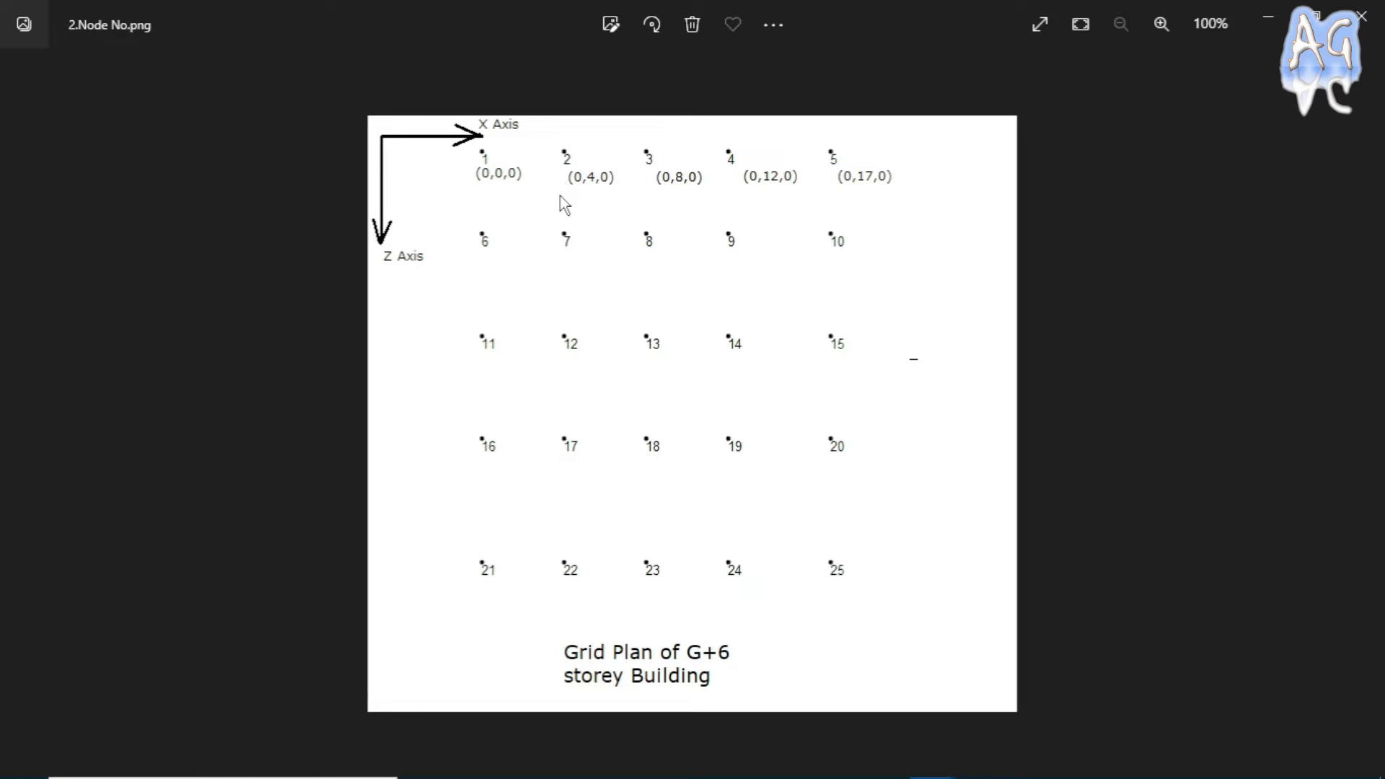
click(27, 412)
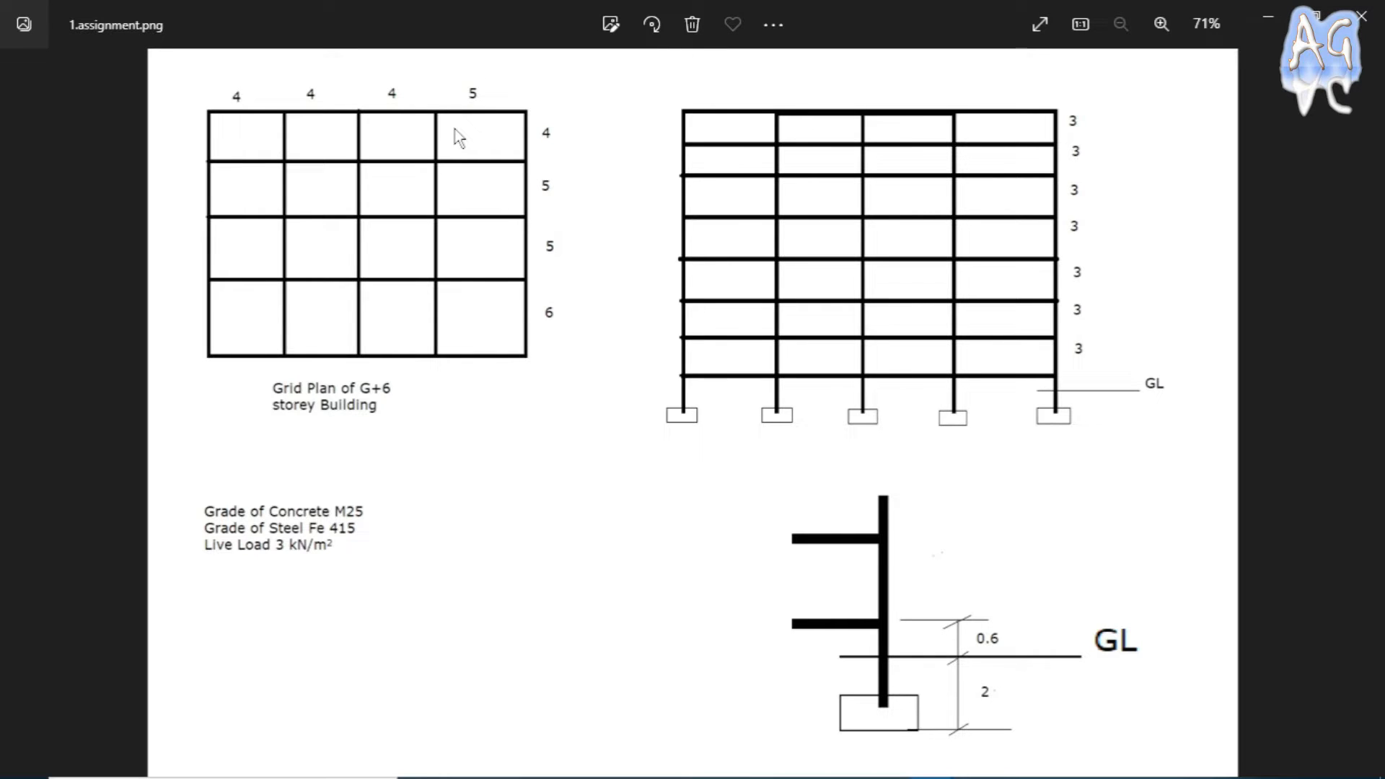
key(alt+Tab)
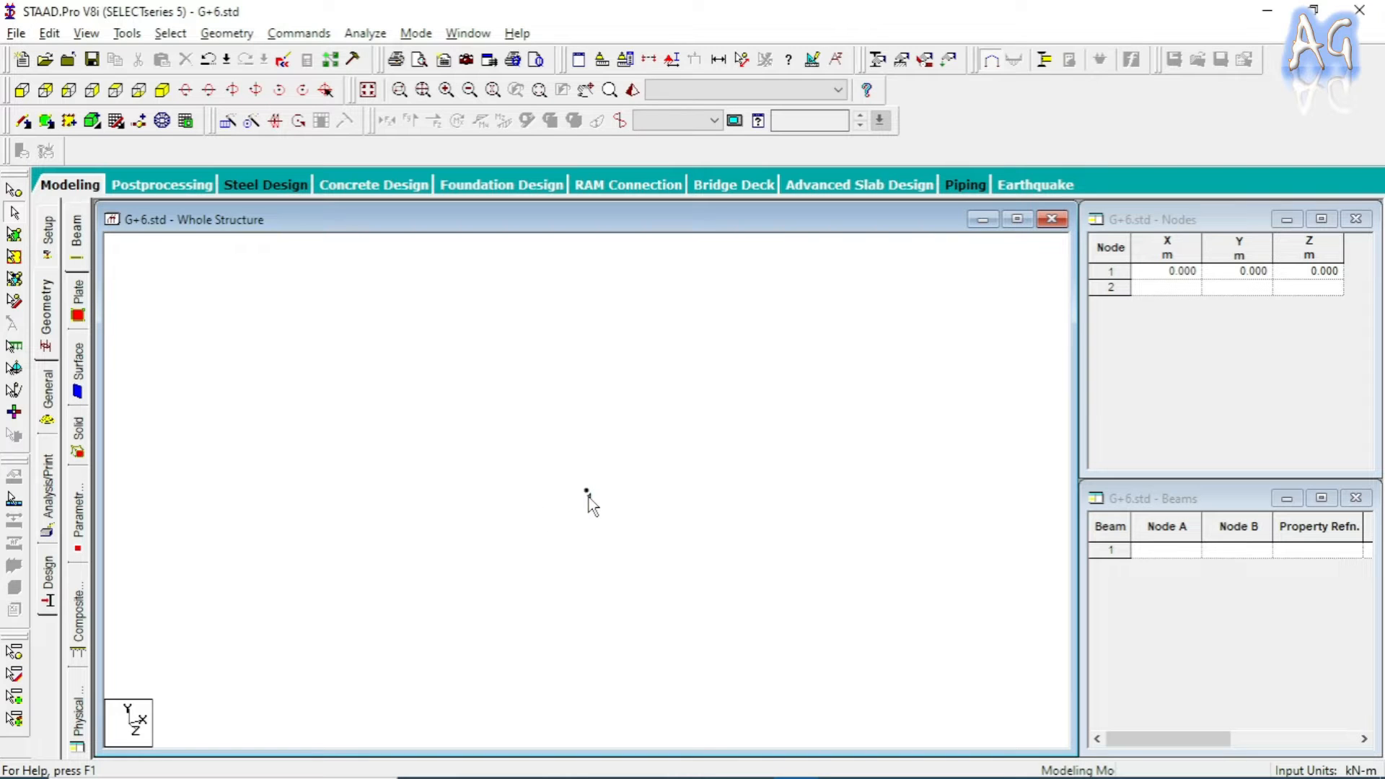
key(alt+Tab)
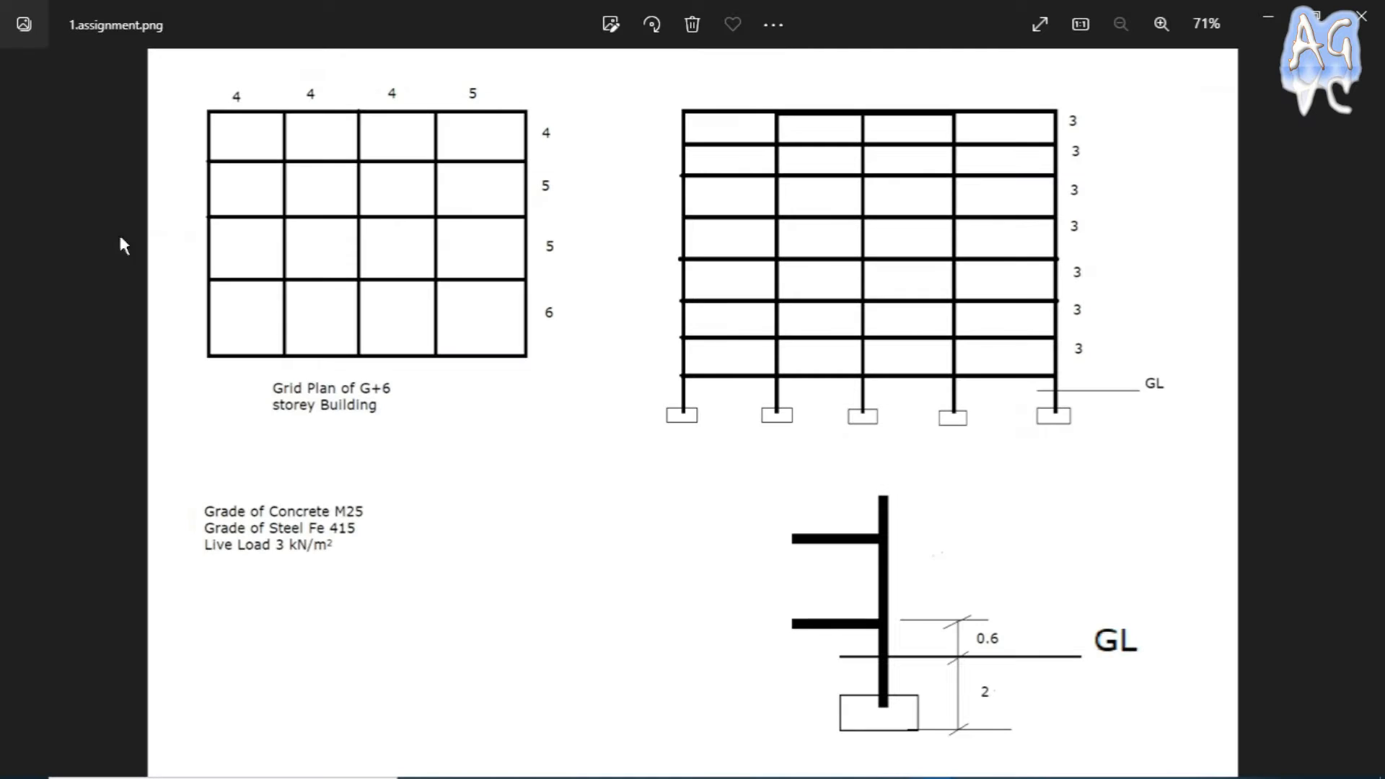
click(1375, 433)
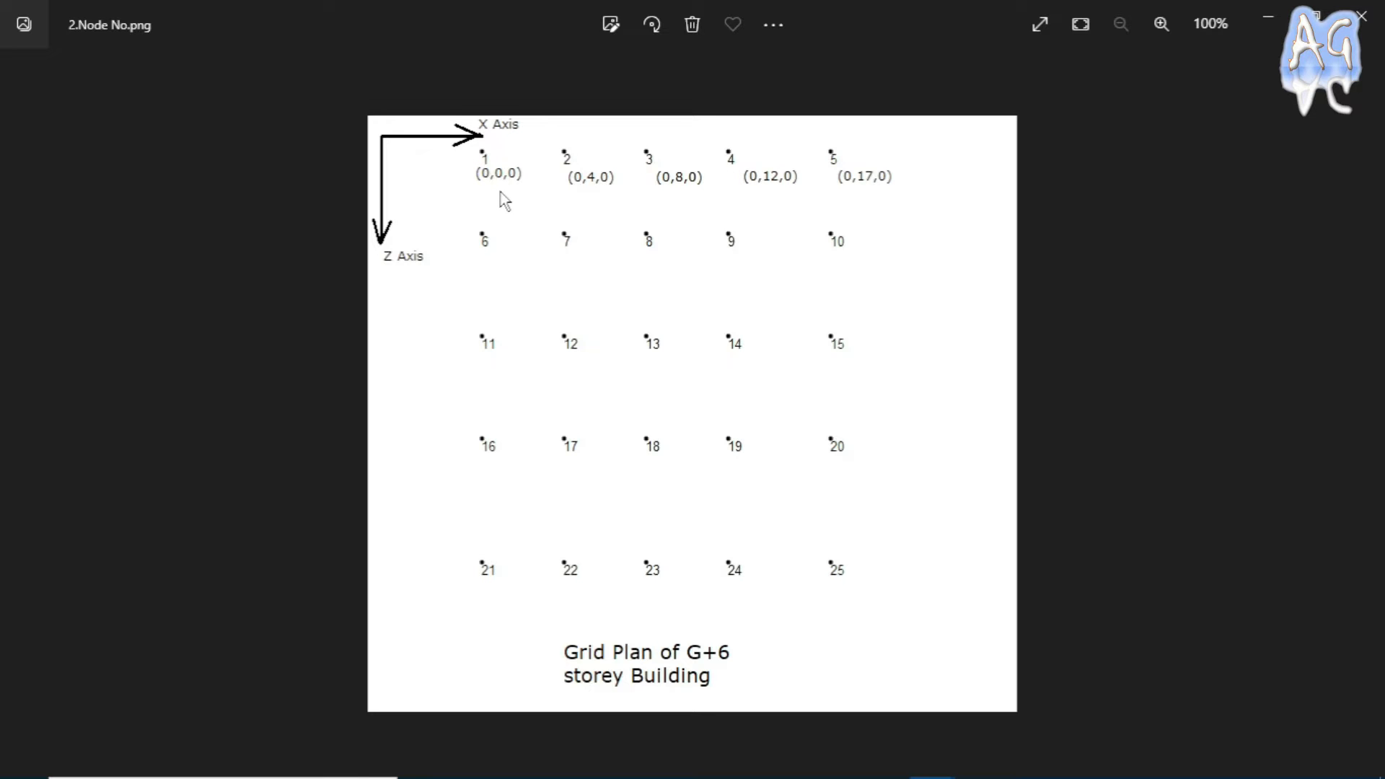
key(alt+Tab)
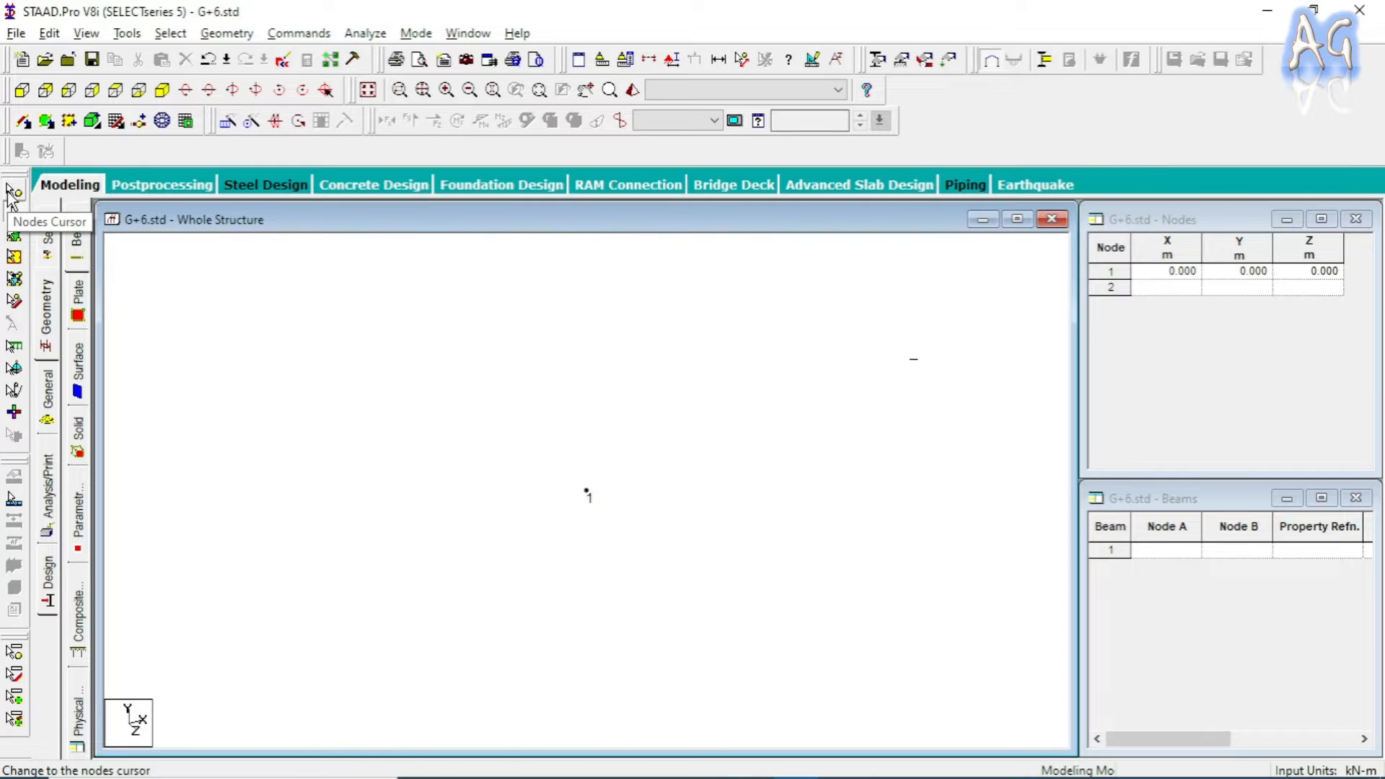
drag(45, 205, 32, 180)
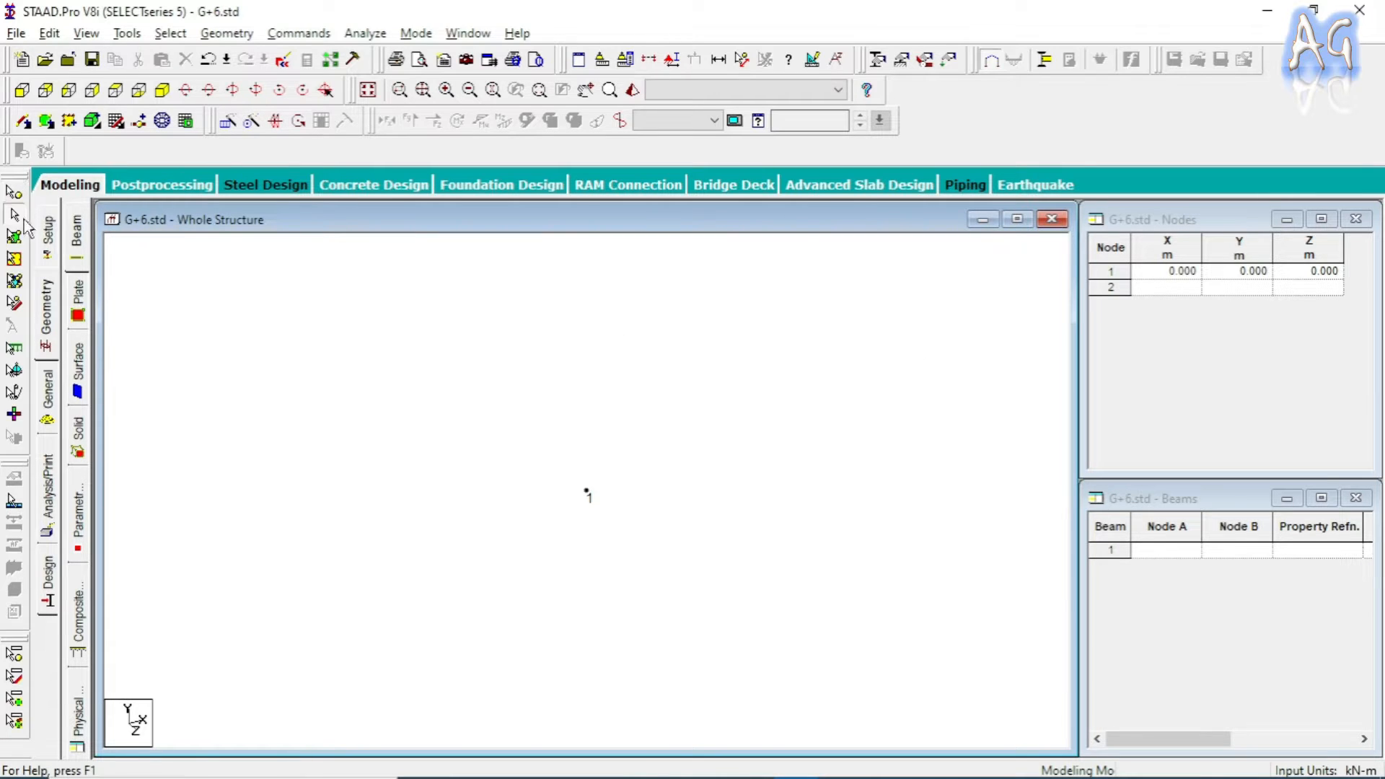
- Select node 1 in the whole structure view with the Nodes Cursor
click(13, 200)
drag(562, 449, 605, 524)
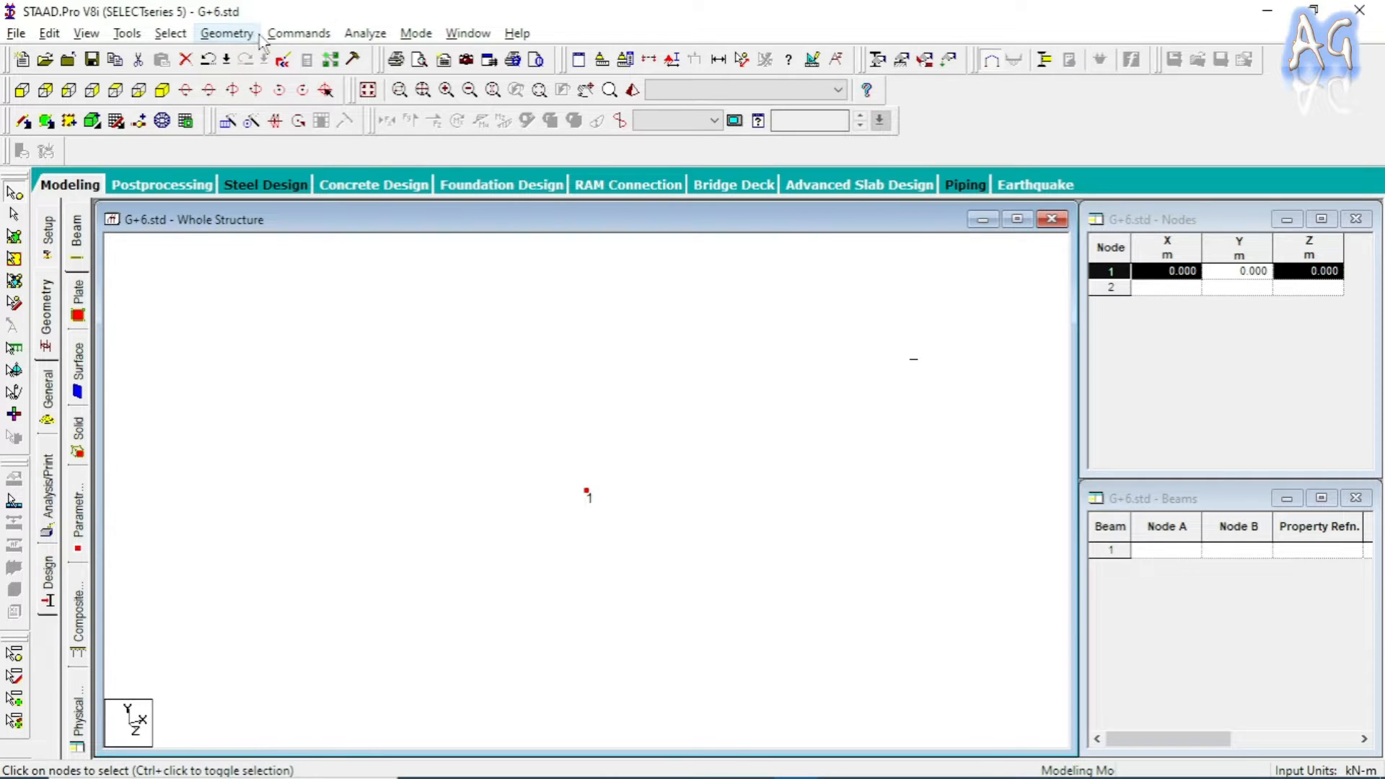
click(229, 34)
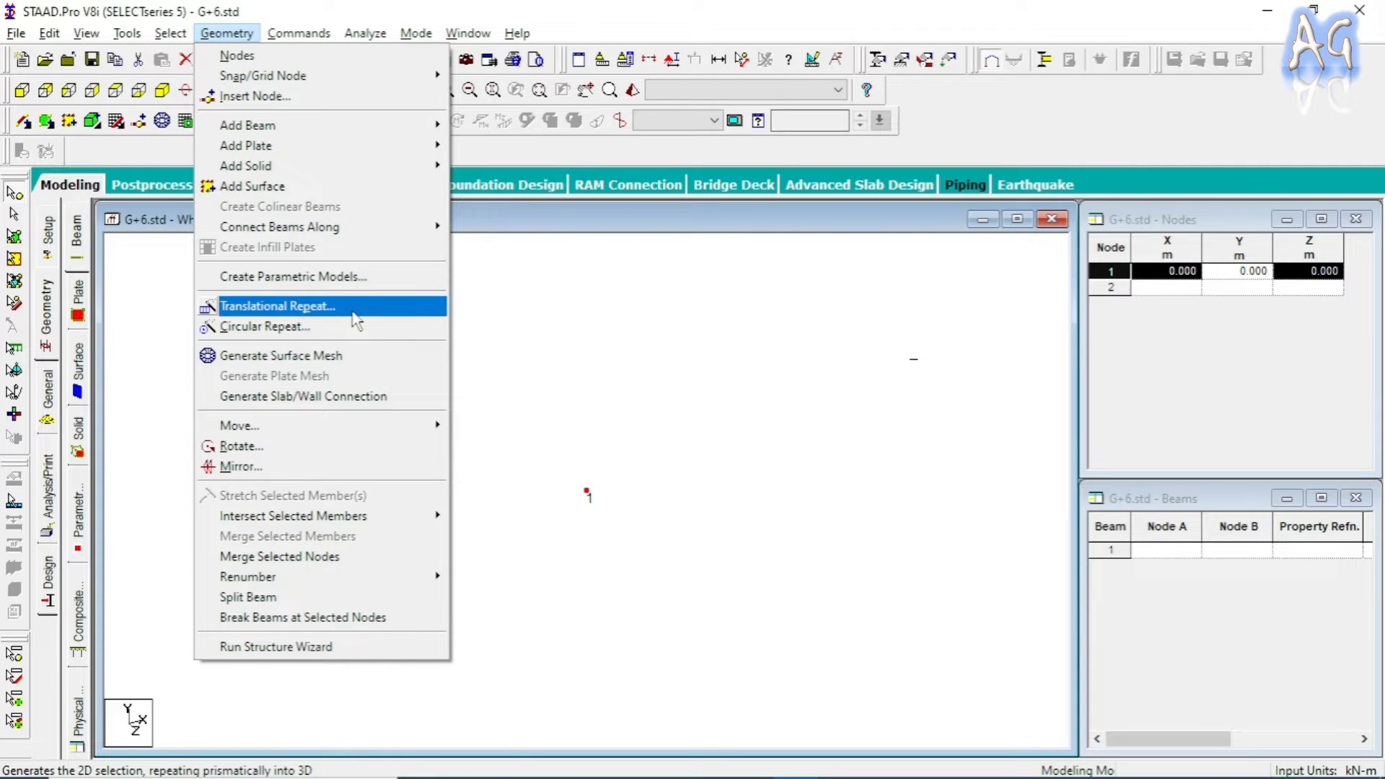
click(609, 307)
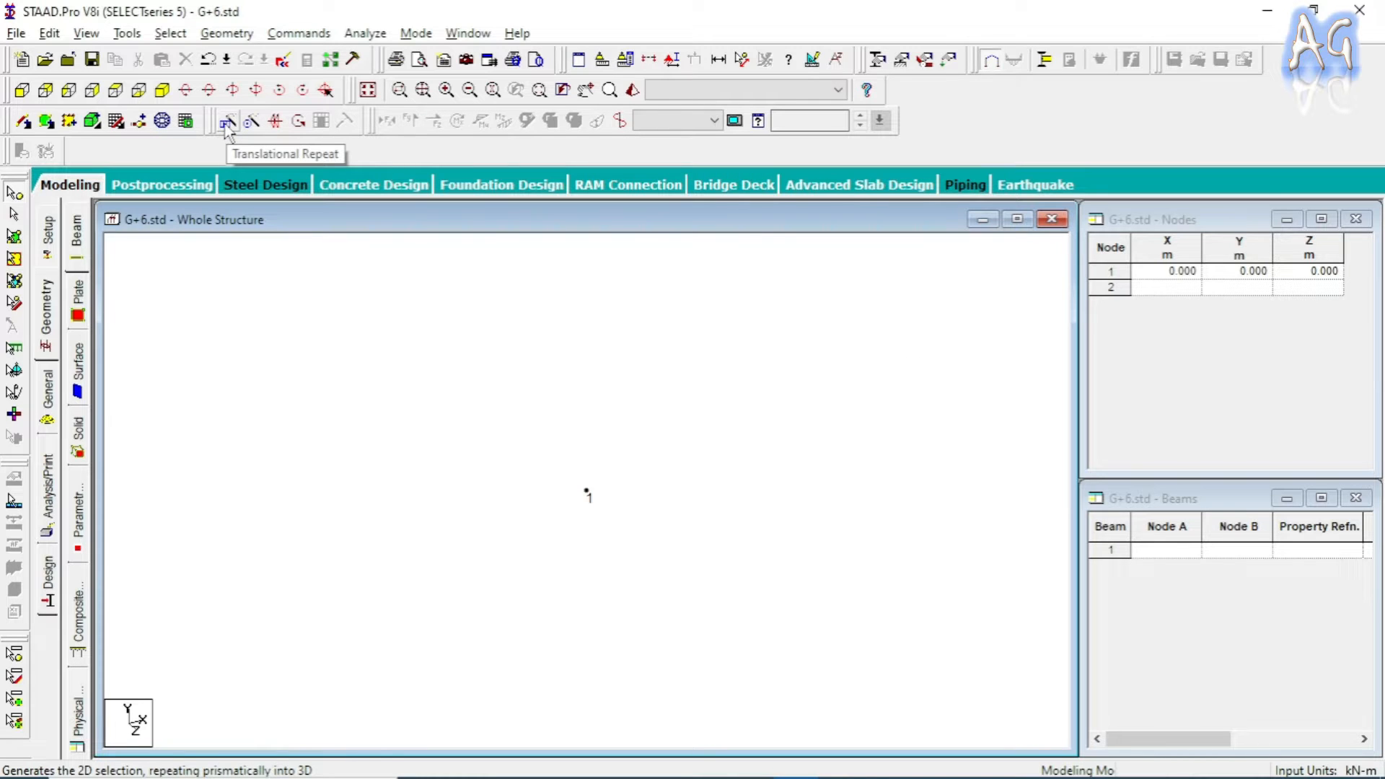
drag(215, 123, 281, 122)
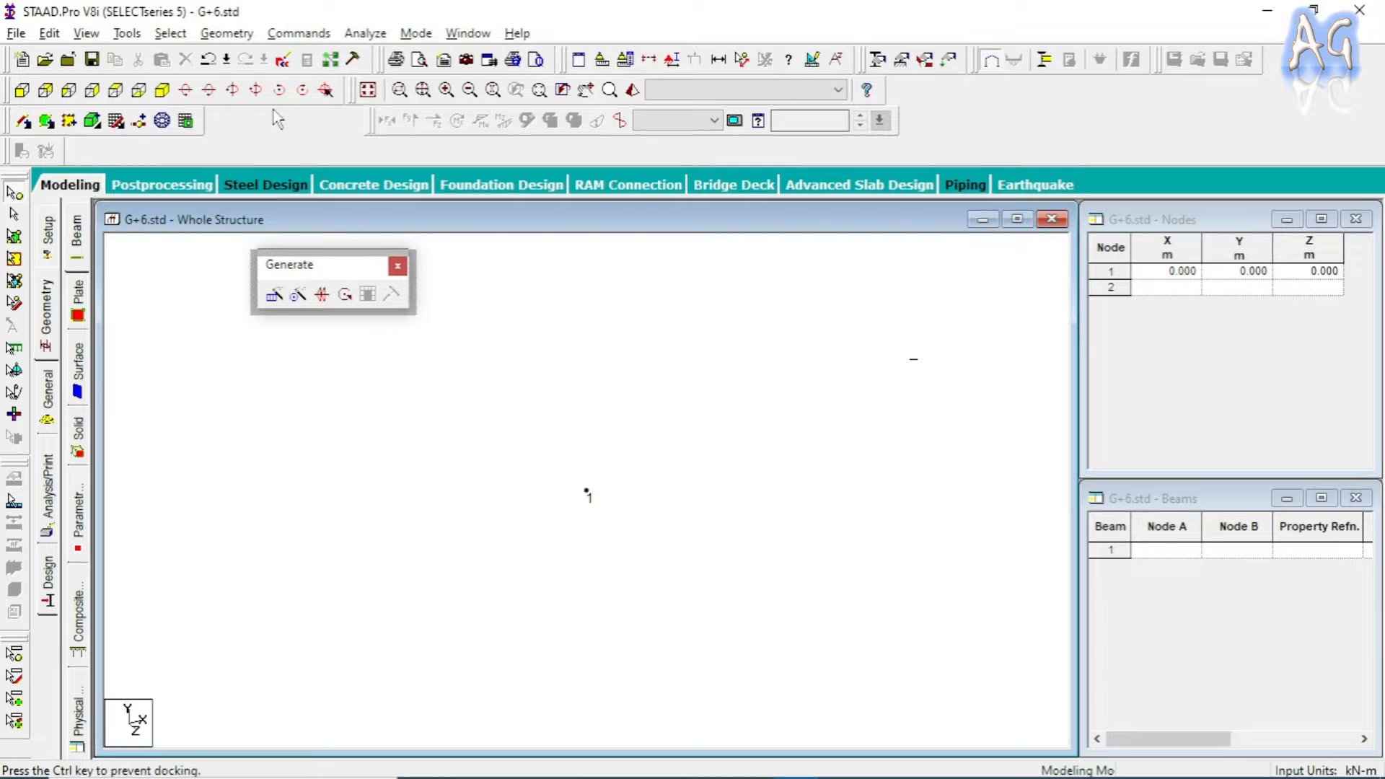
drag(278, 119, 223, 144)
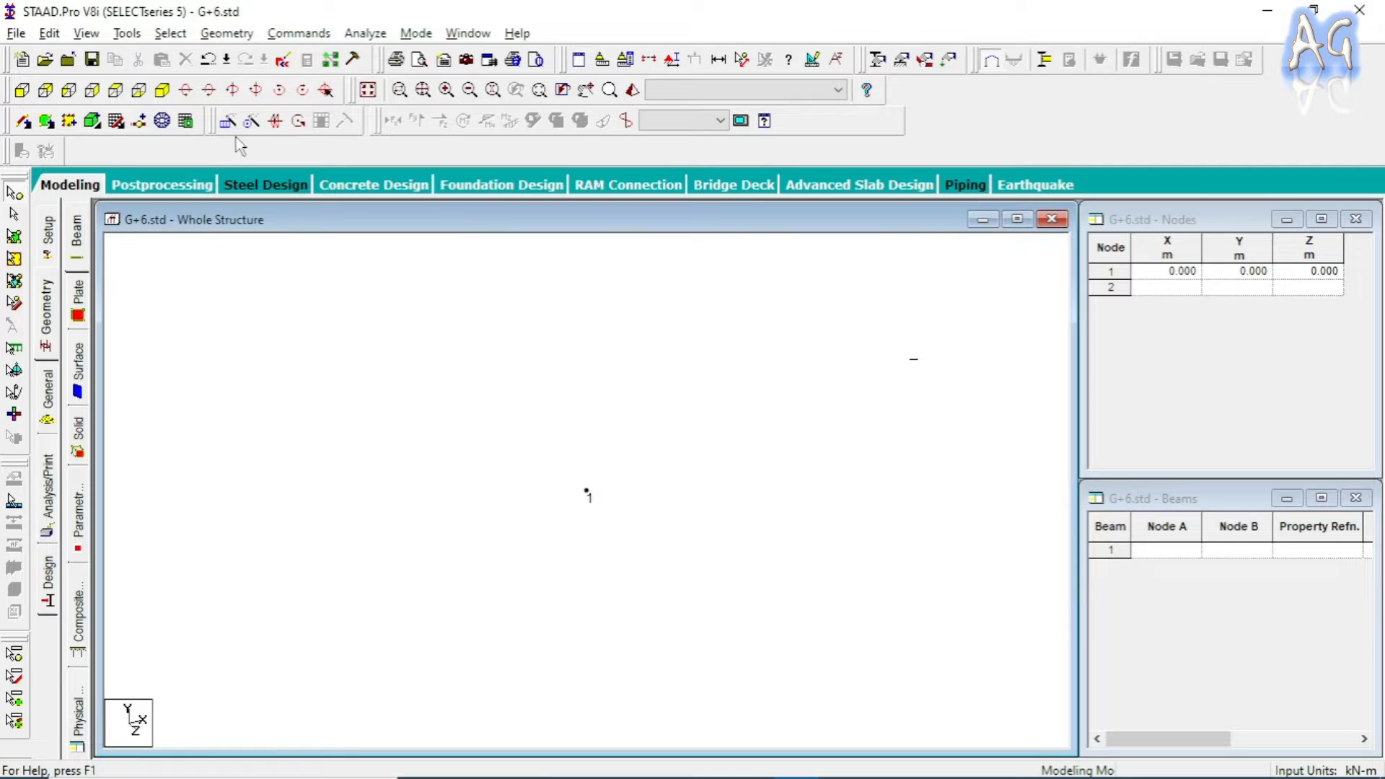
- Set up a Translational Repeat of node 1 in the global X direction with 4 steps and a default step spacing of 4 m
click(228, 122)
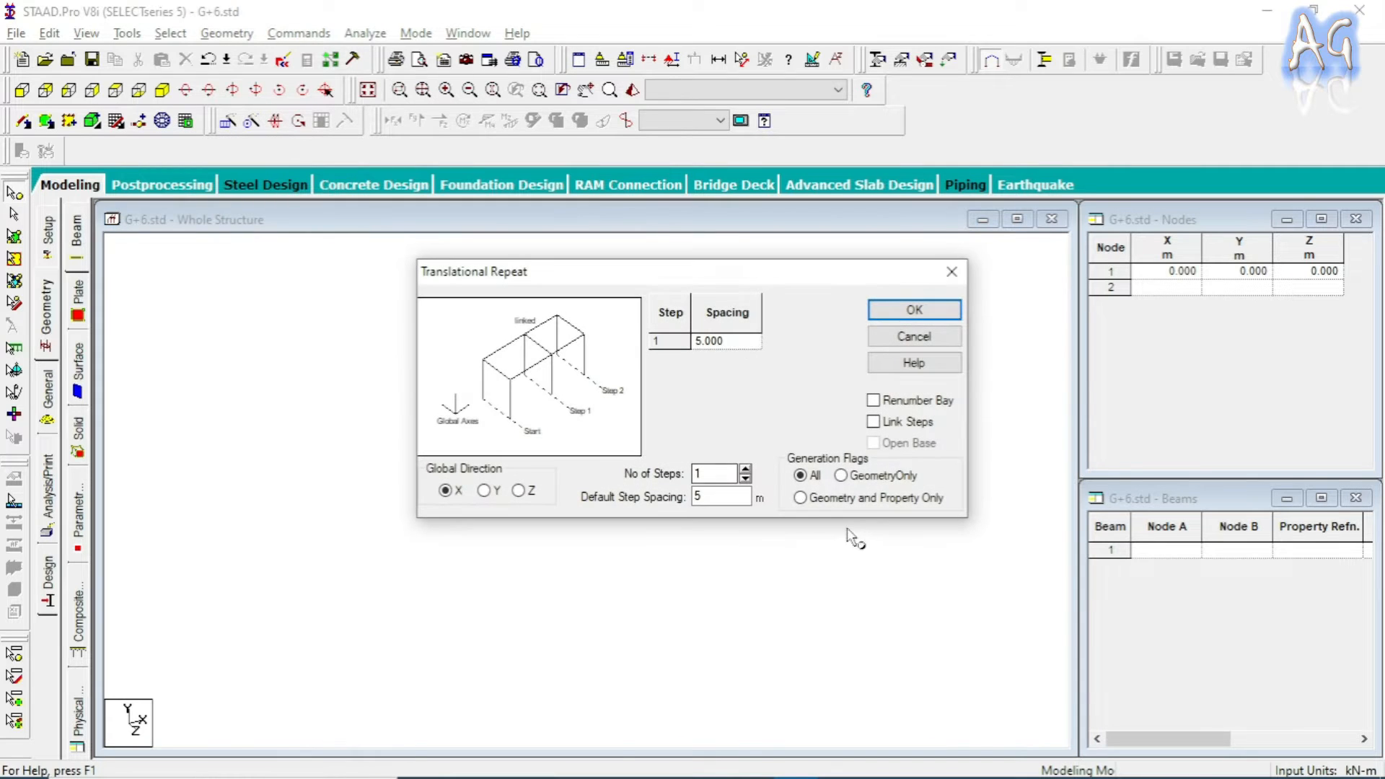
drag(703, 278, 973, 138)
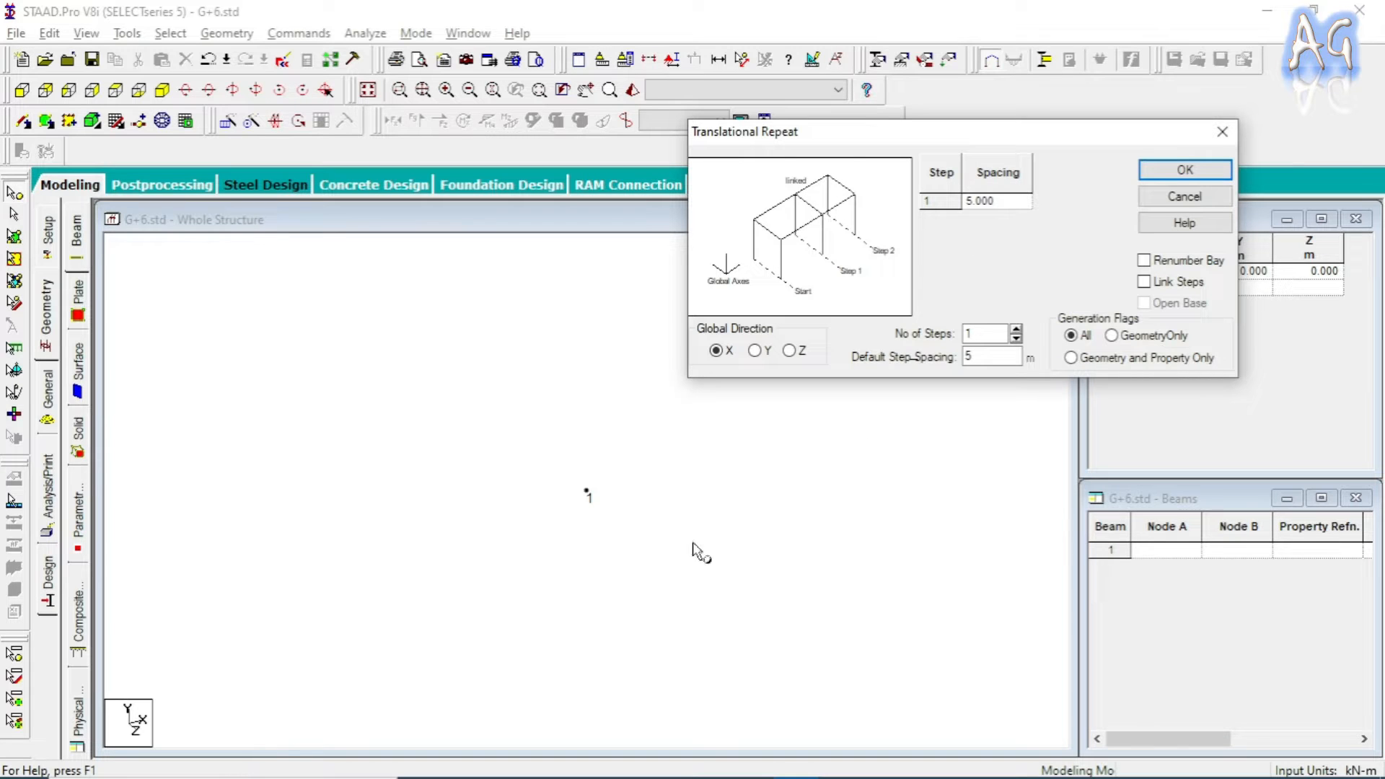
drag(568, 461, 618, 535)
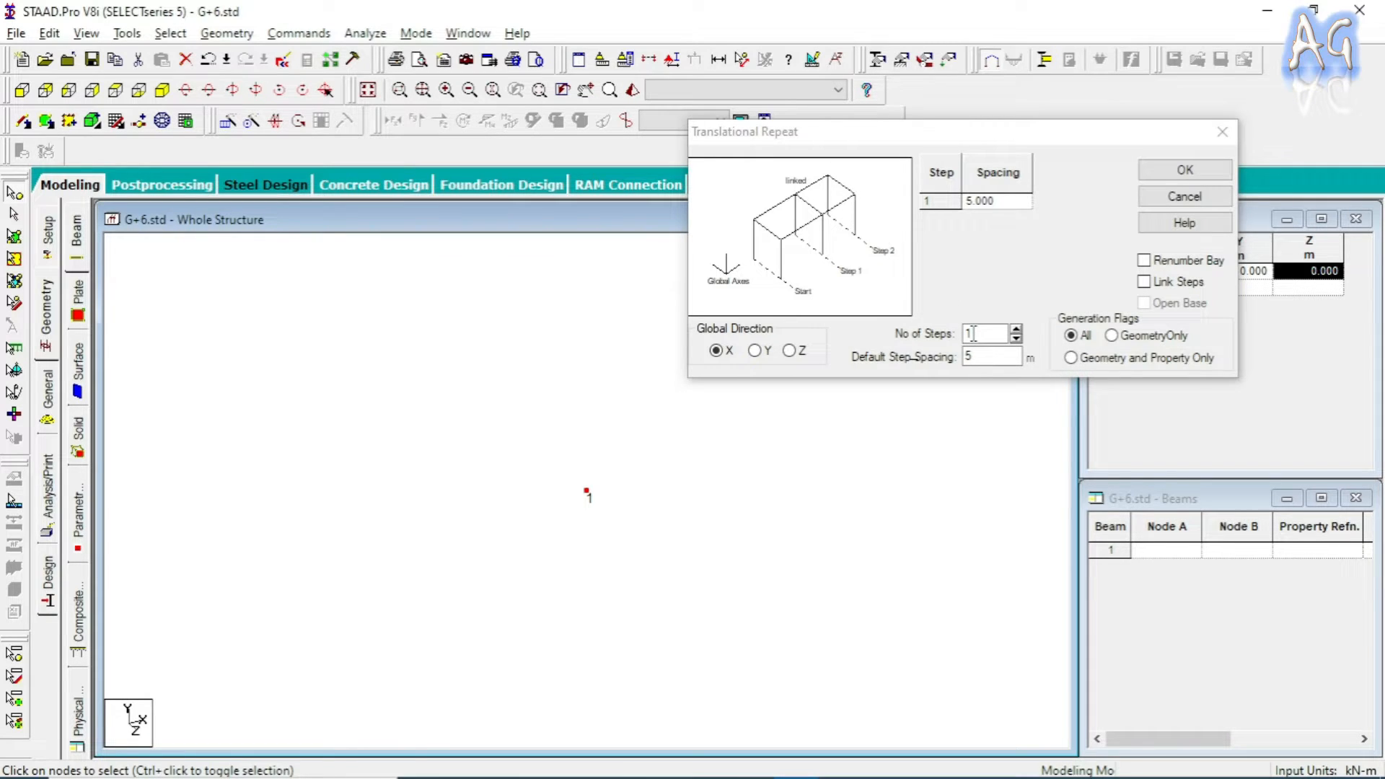
click(948, 339)
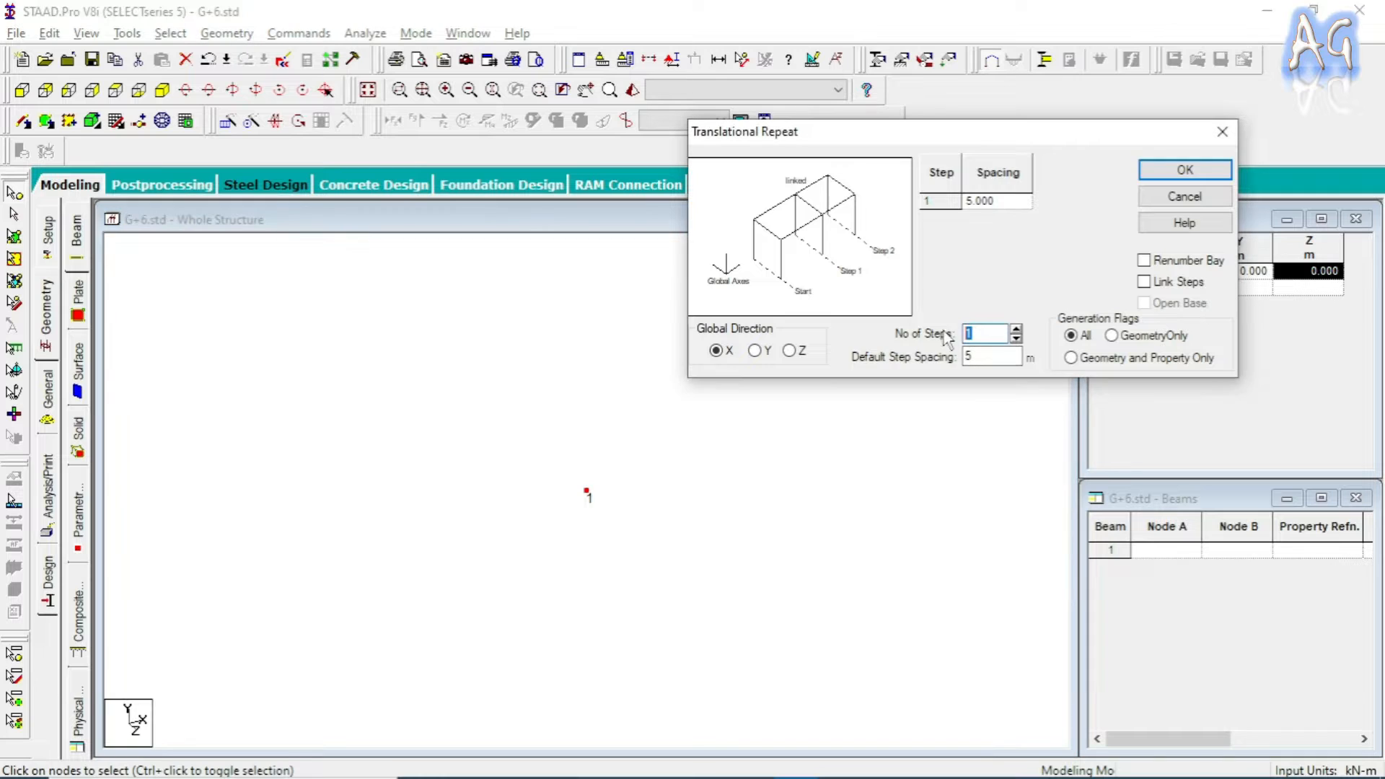
text(4)
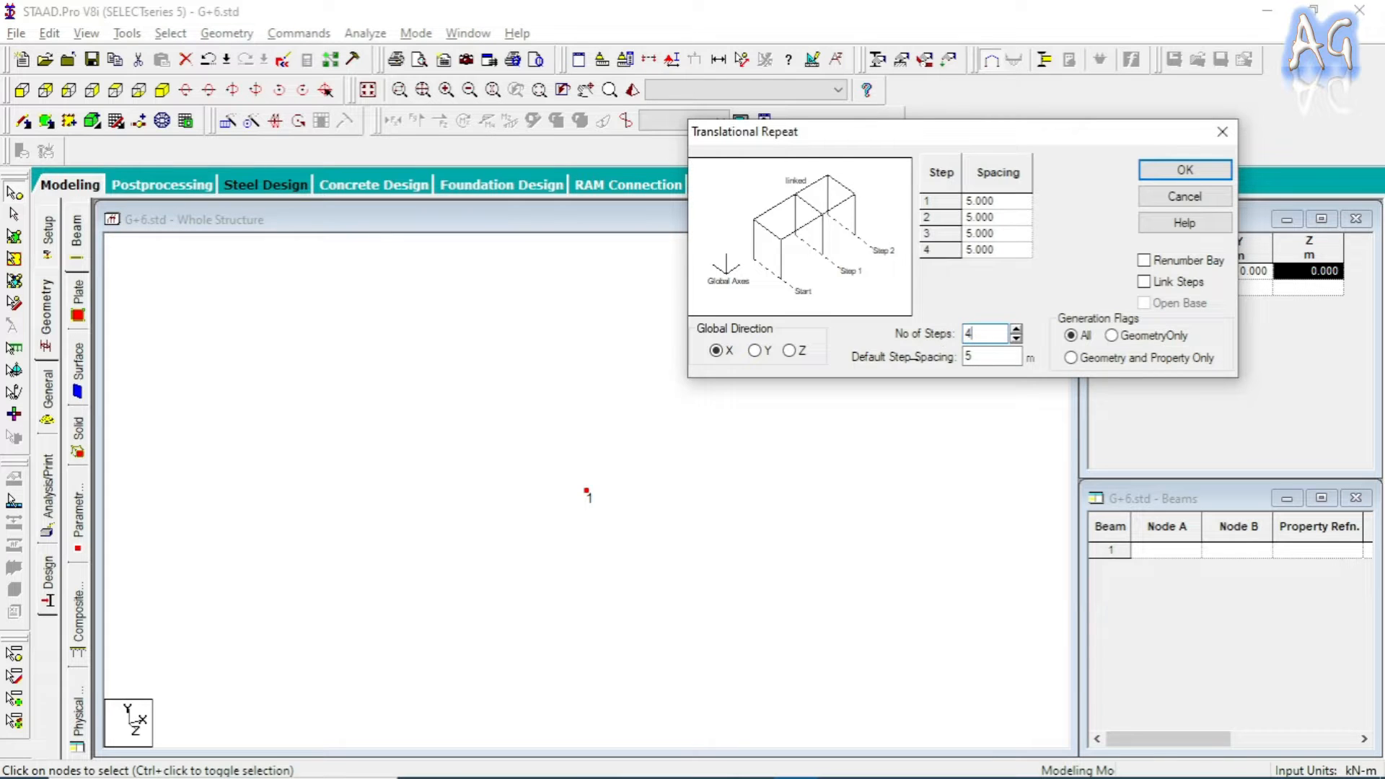
click(979, 356)
double_click(979, 356)
text(4)
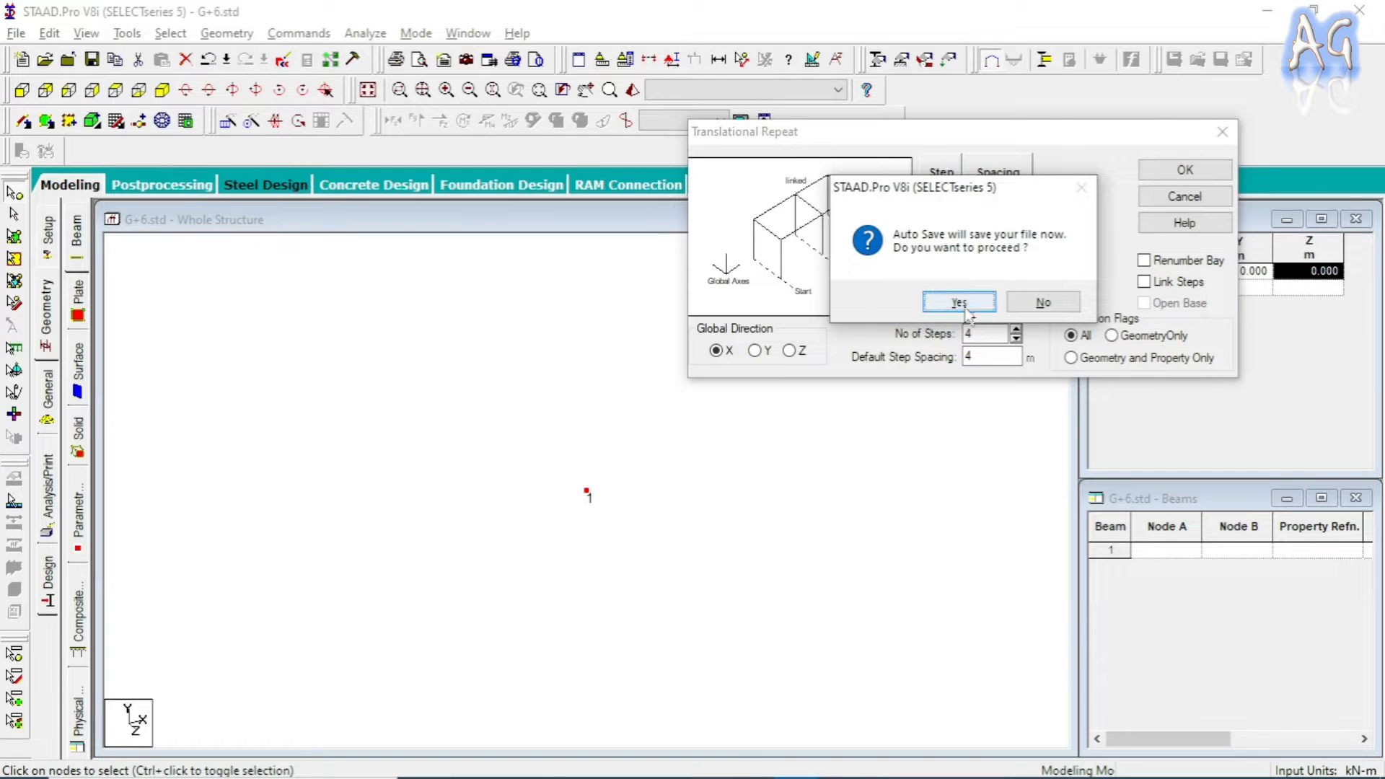
- Accept the auto-save request and save the modified structure under its current file
drag(906, 198, 794, 209)
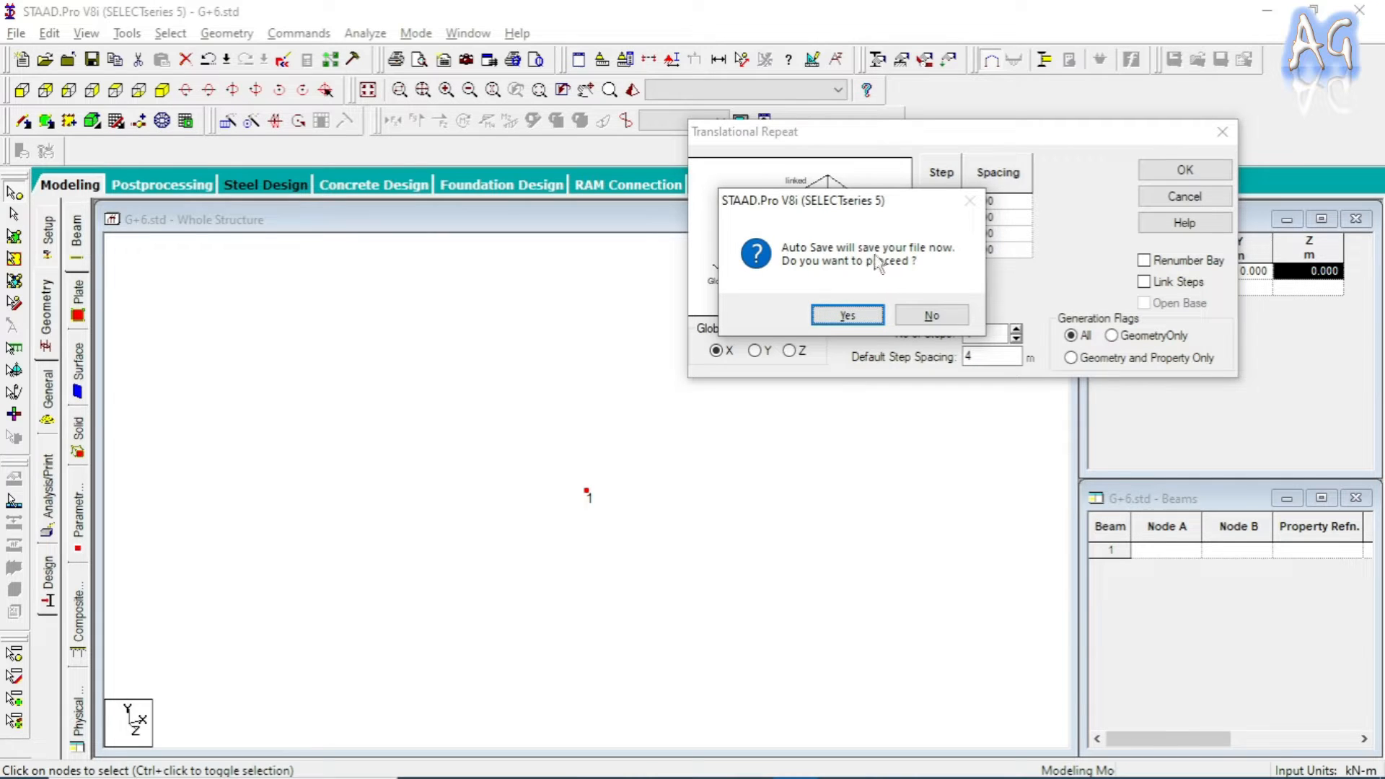
click(836, 317)
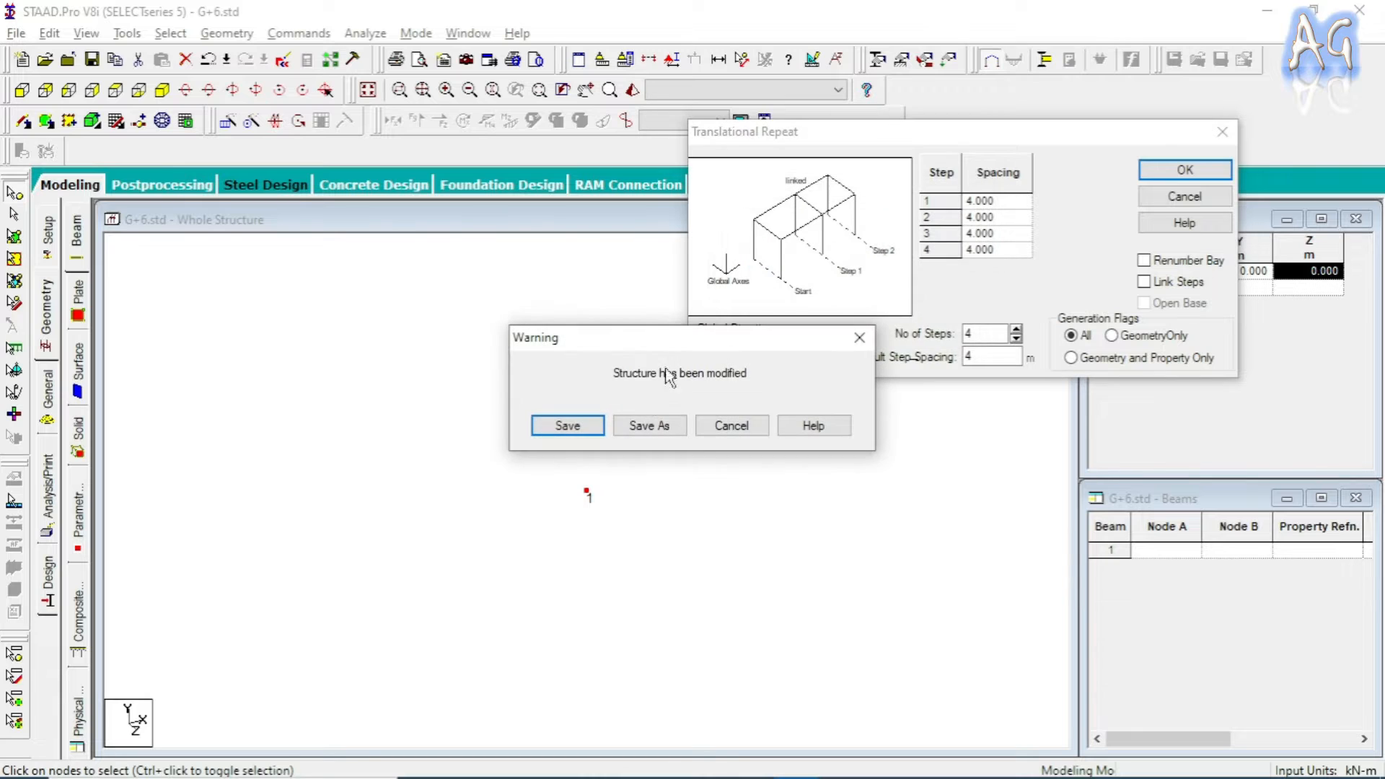
click(570, 427)
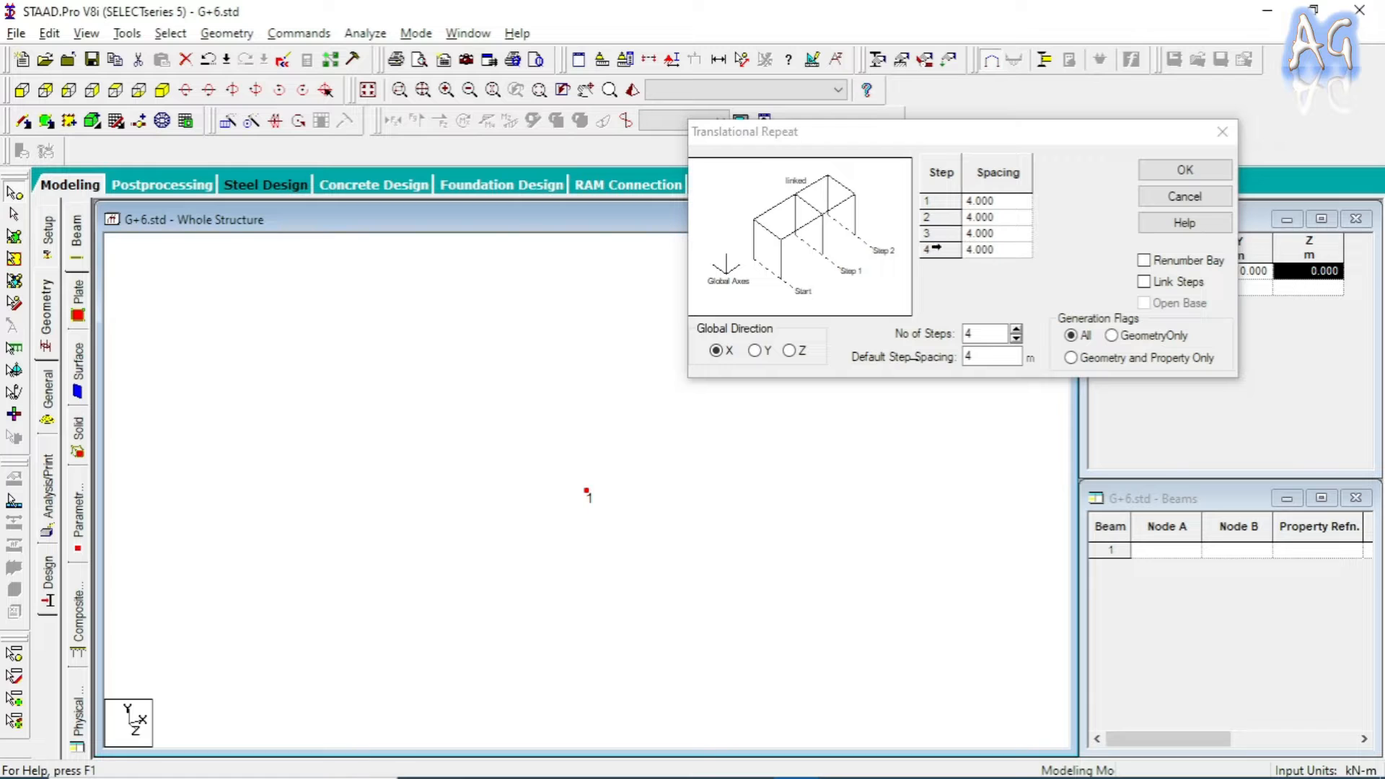
- Set the spacing of step 4 to 5 m according to the assignment's grid plan and generate the repeated nodes
click(982, 251)
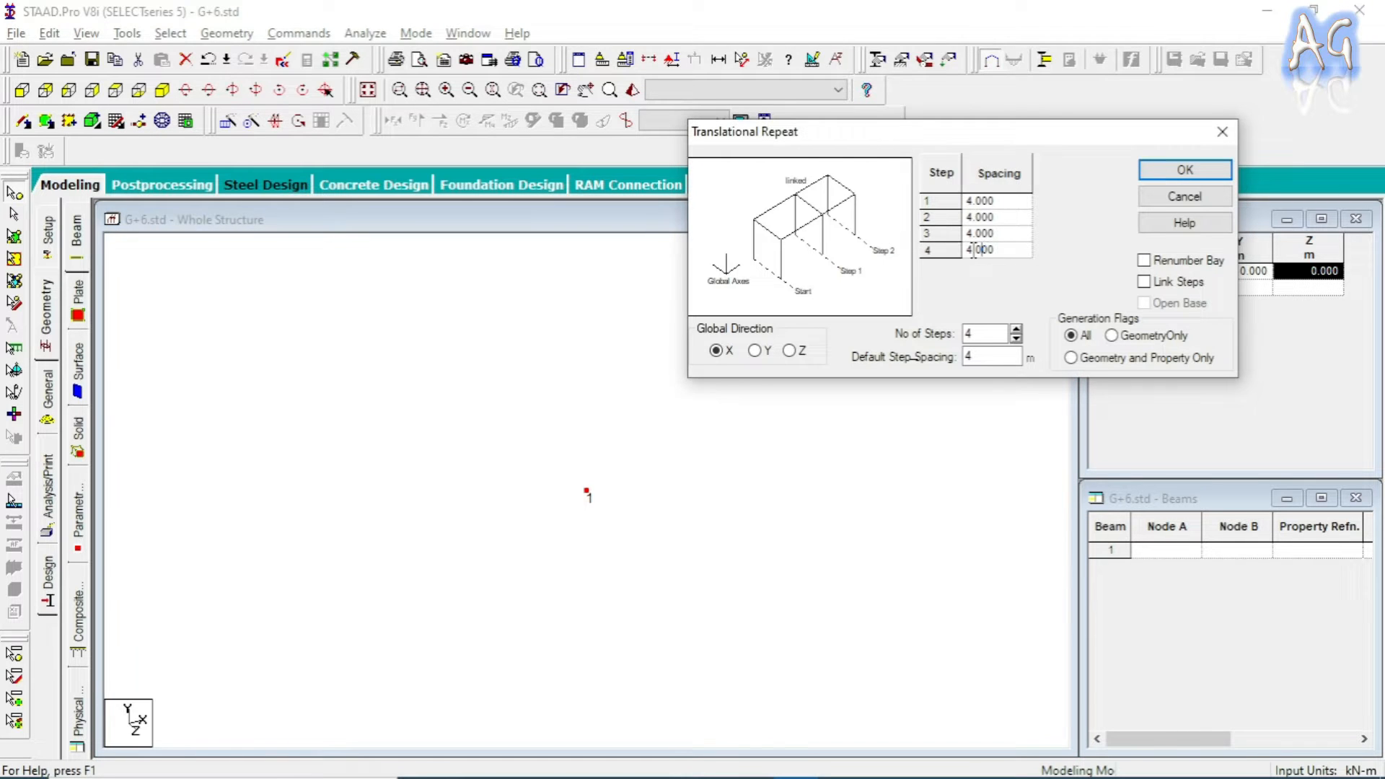
key(alt+Tab)
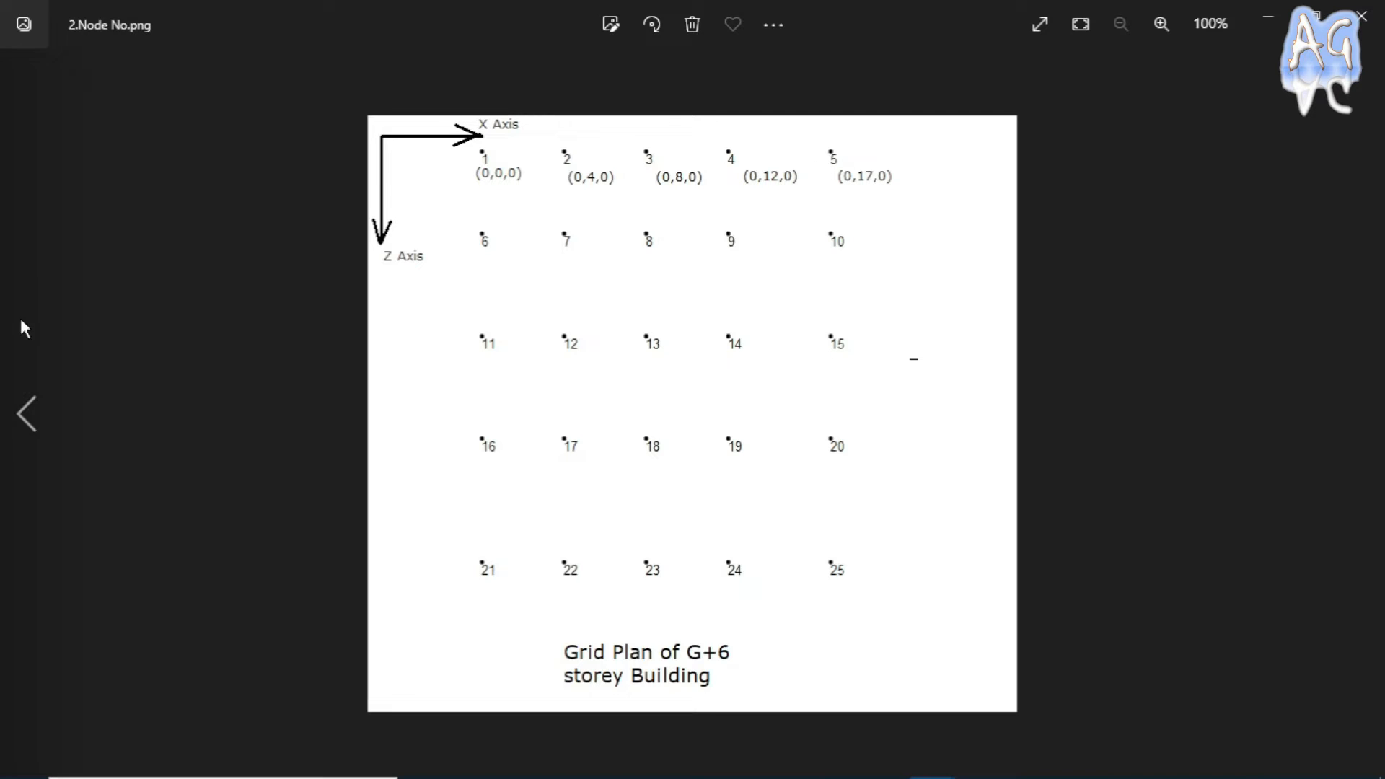
click(25, 412)
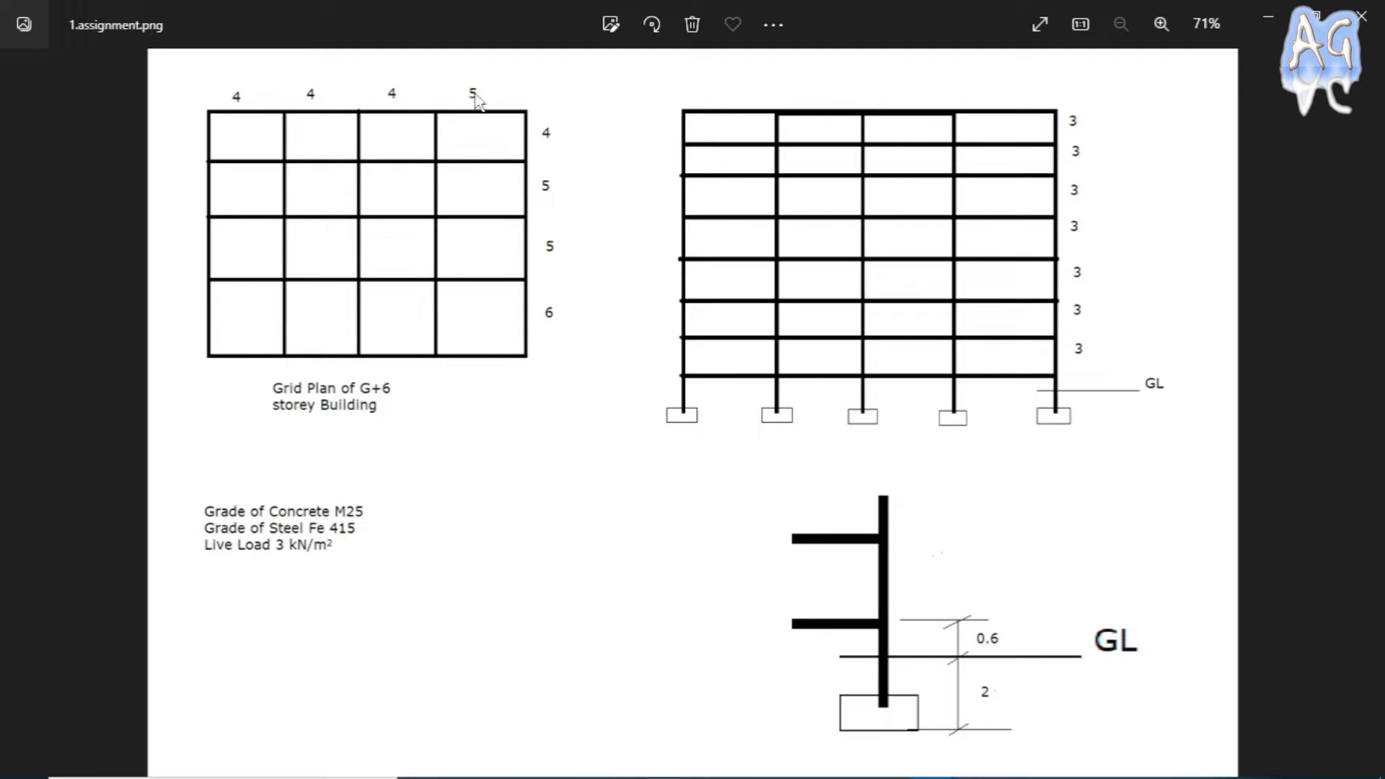
key(alt+Tab)
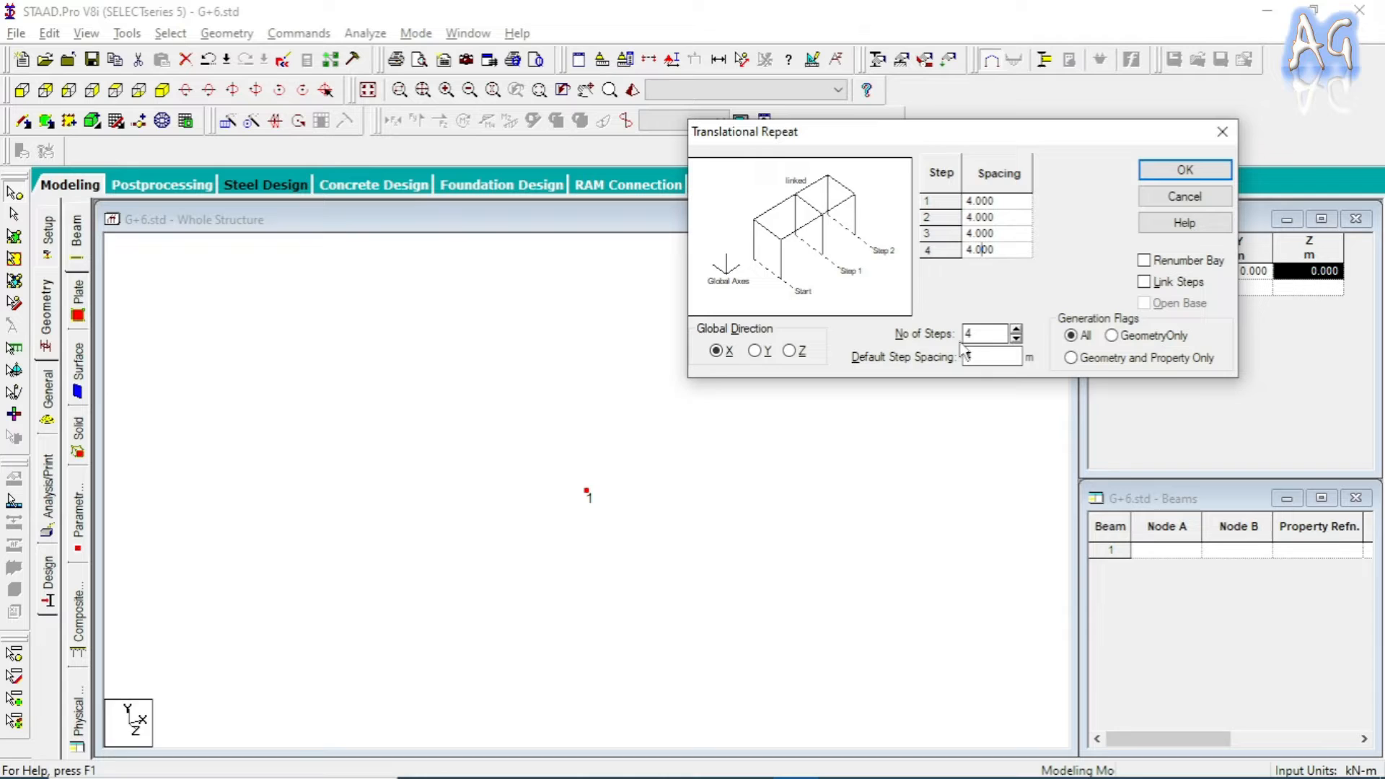
drag(973, 249, 965, 266)
text(5)
click(1013, 232)
click(1005, 256)
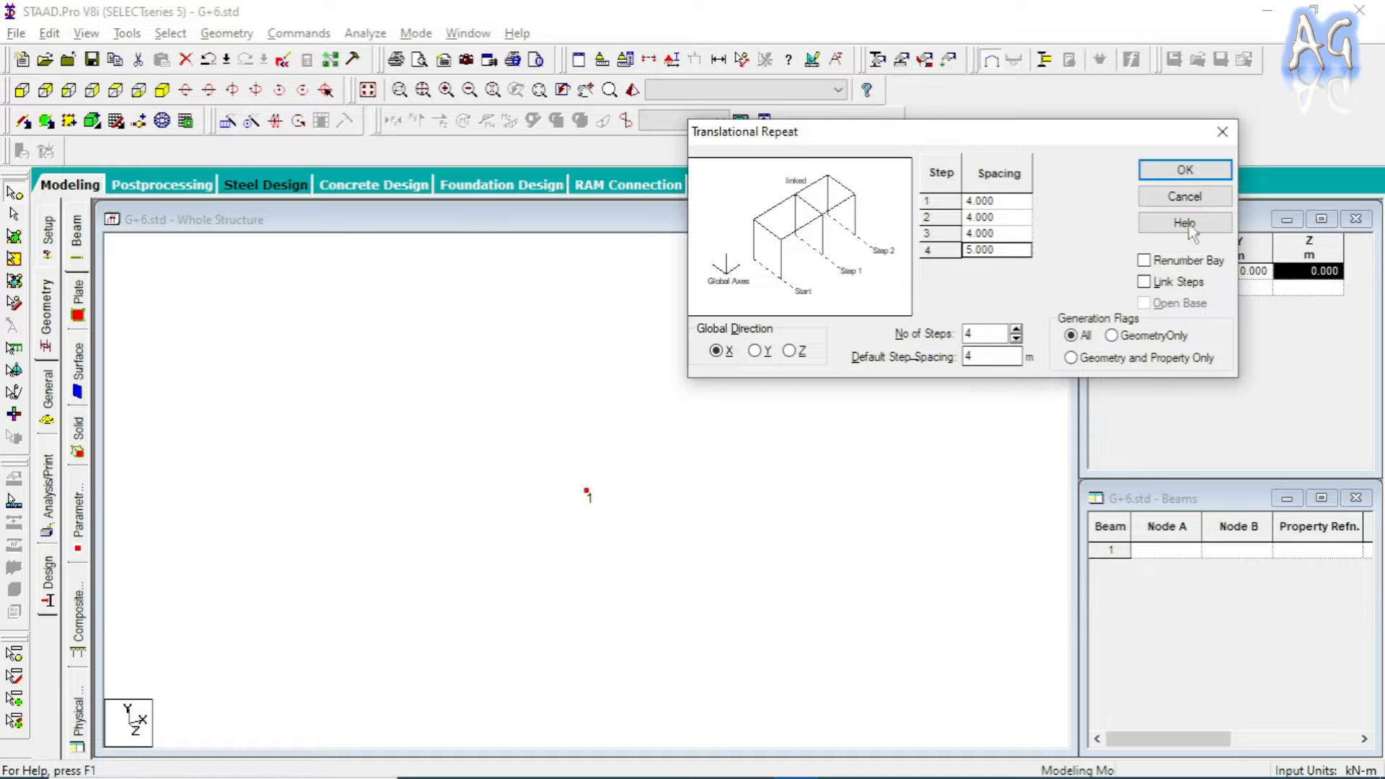
drag(1029, 133, 958, 167)
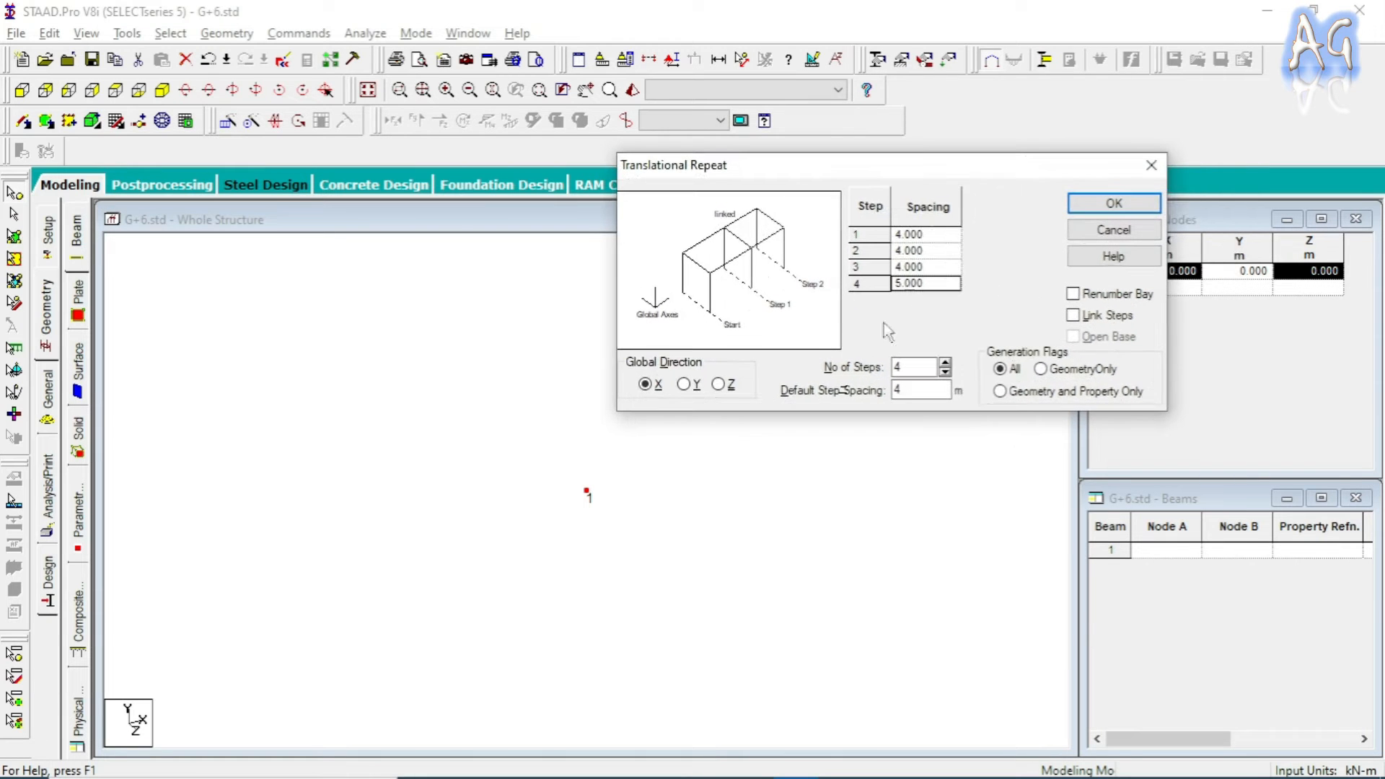
click(1114, 204)
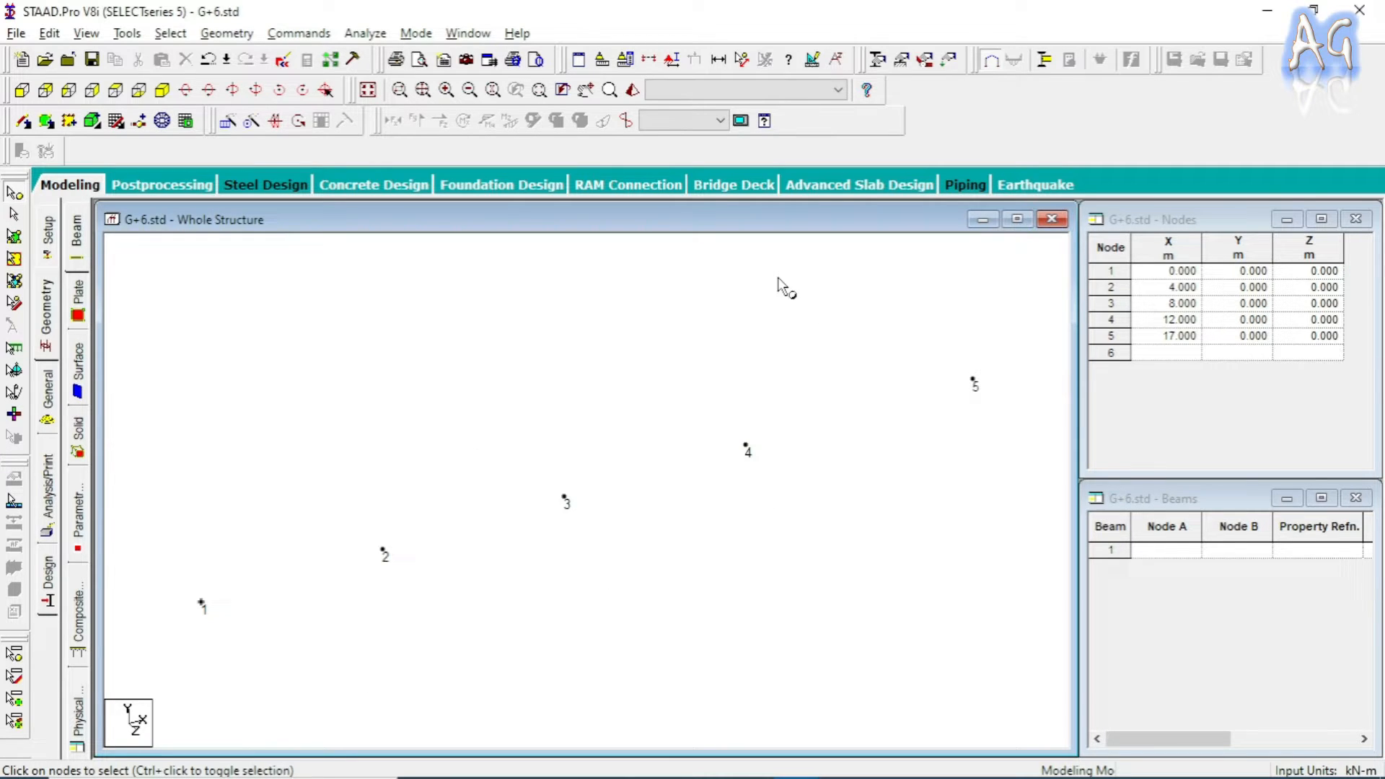
- Measure the distance between each pair of consecutive nodes from 1 to 5, and remove the displayed dimensions
click(743, 61)
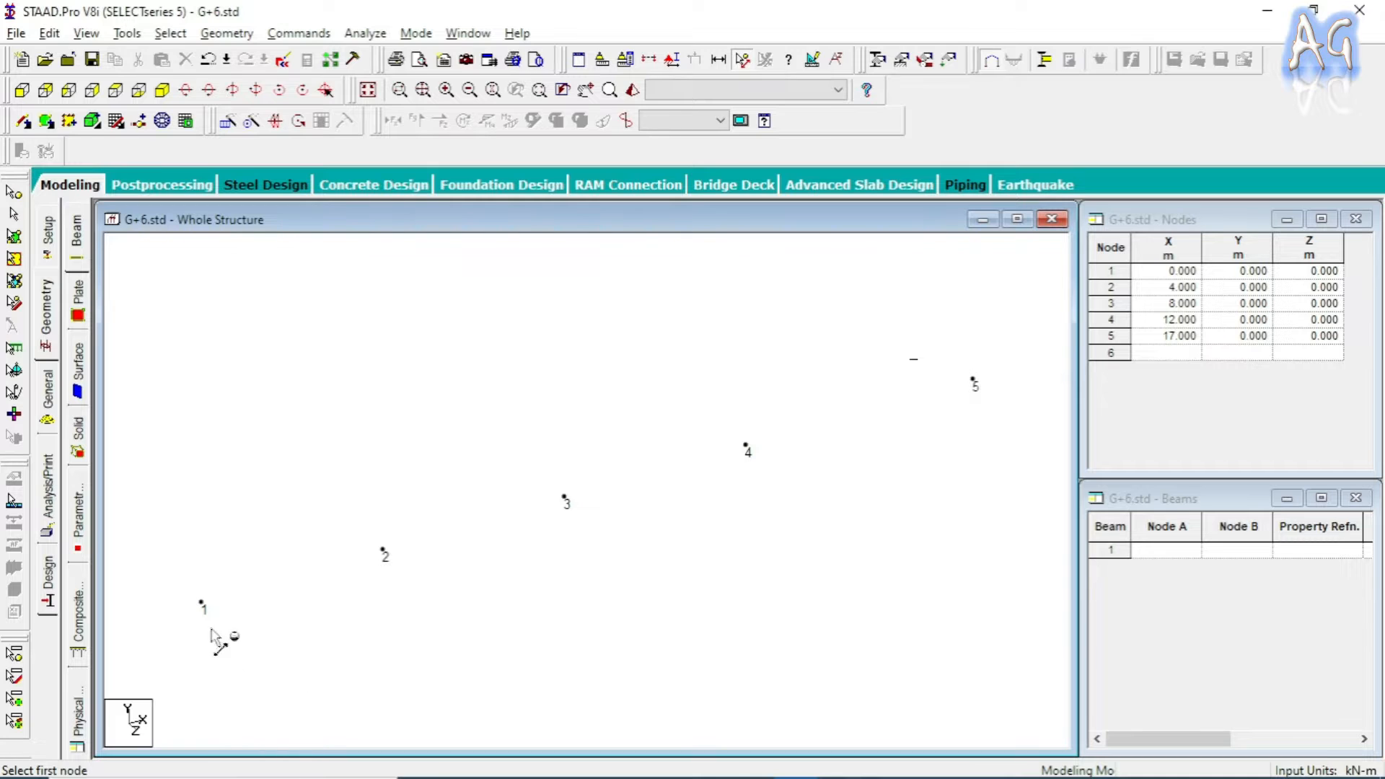
click(202, 603)
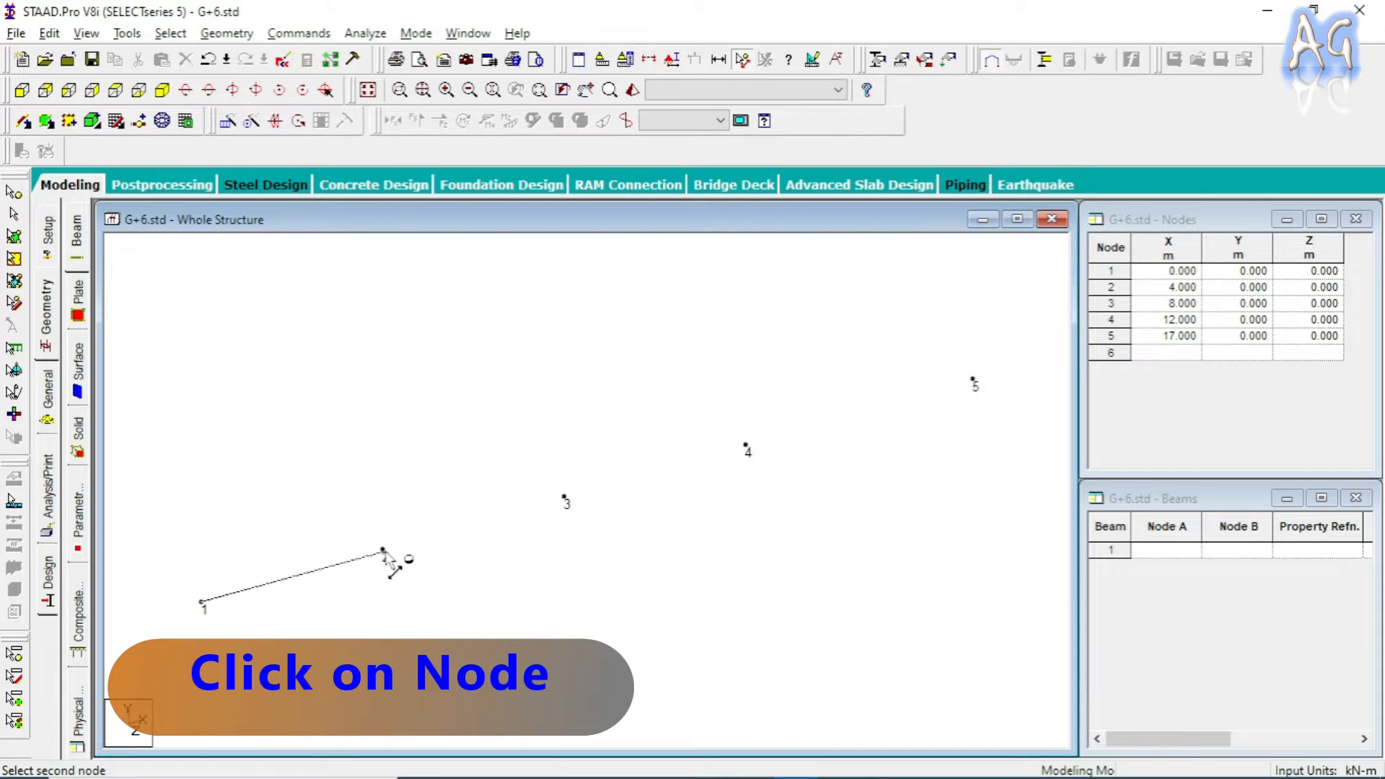
click(384, 553)
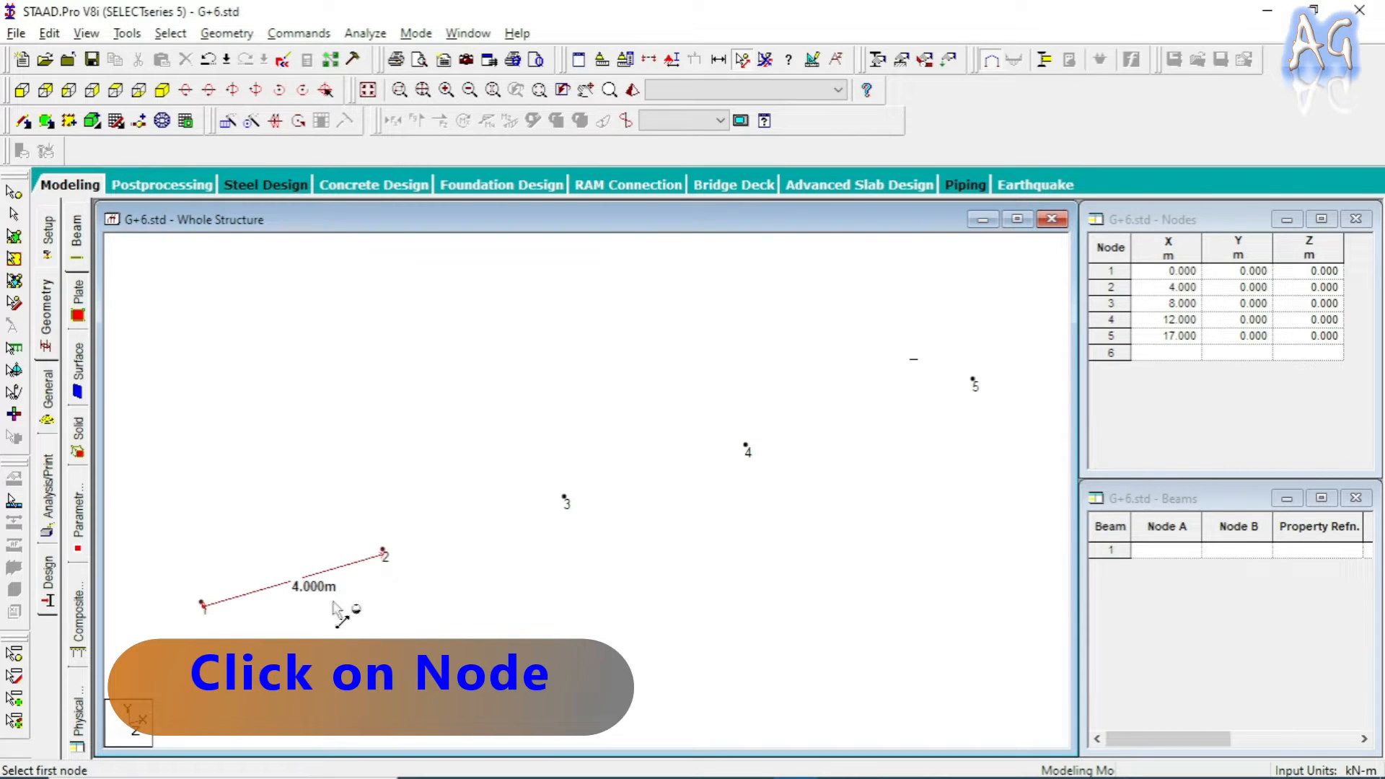
click(384, 553)
click(564, 499)
click(564, 501)
click(747, 446)
click(747, 446)
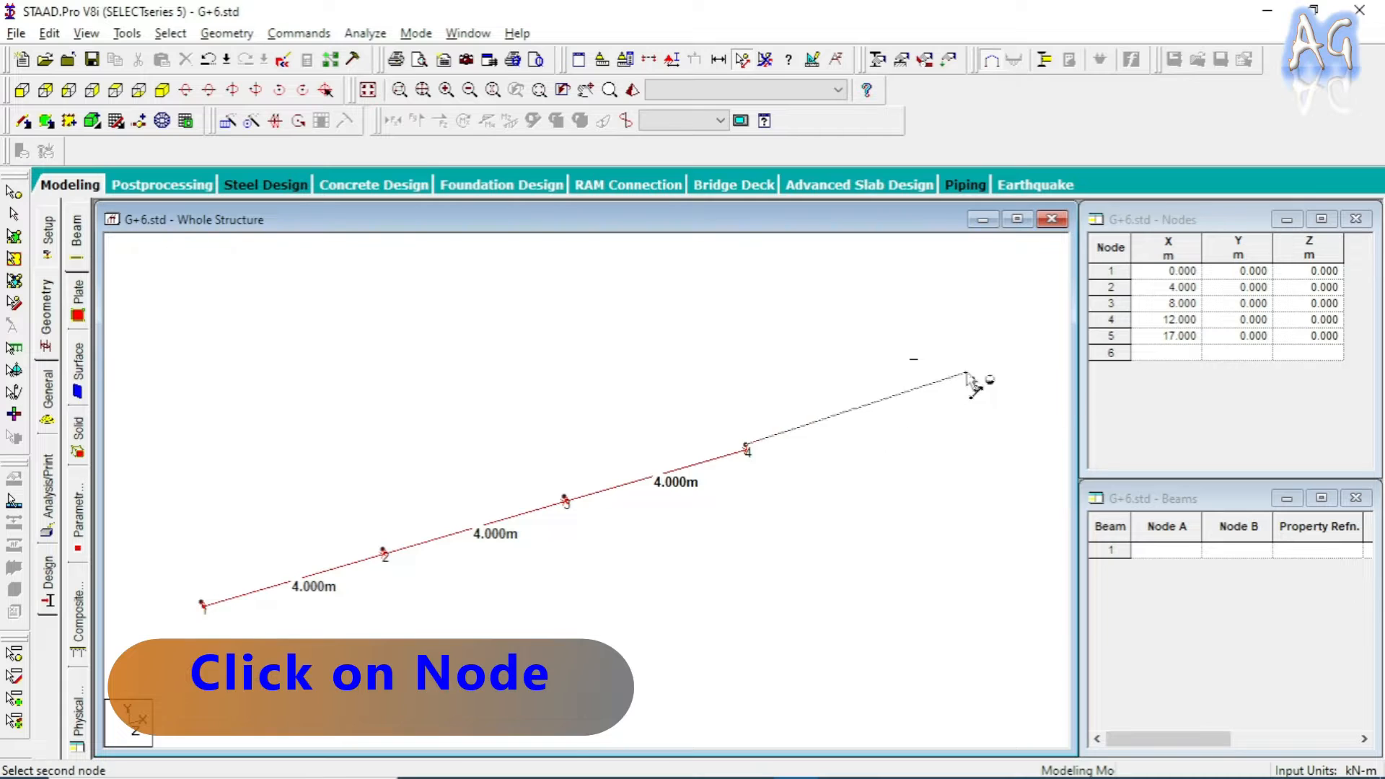
click(972, 383)
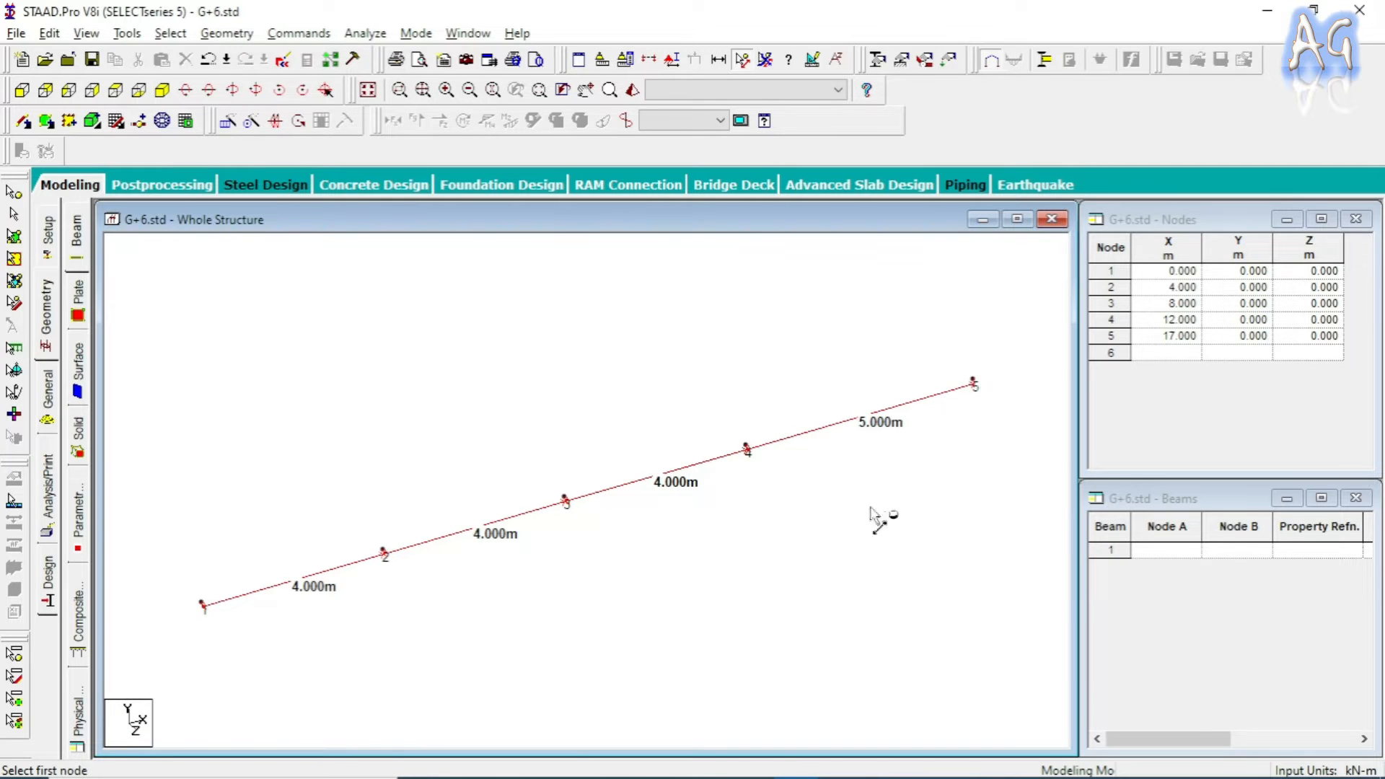
click(765, 60)
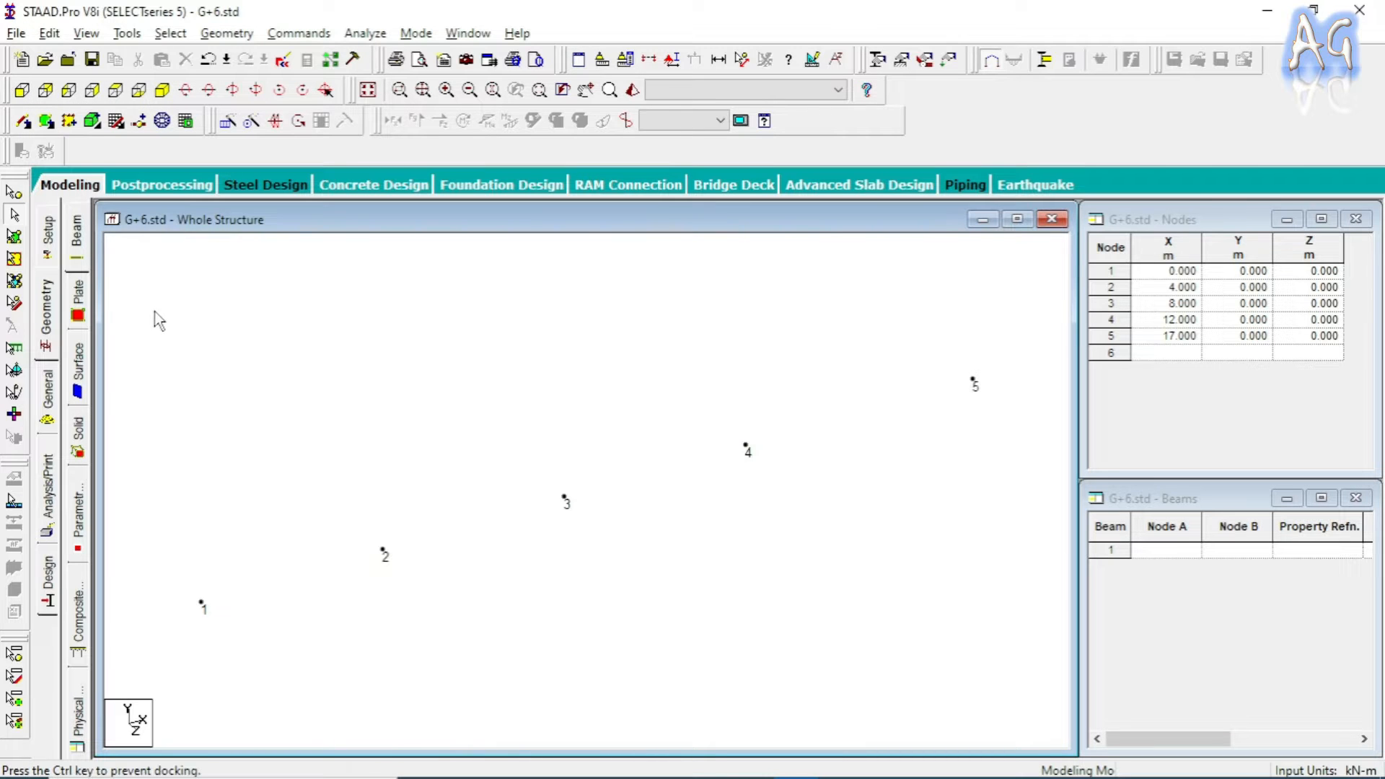
- Orient the whole structure view to look from the top (+Y) onto the X-Z plane
drag(159, 320, 159, 321)
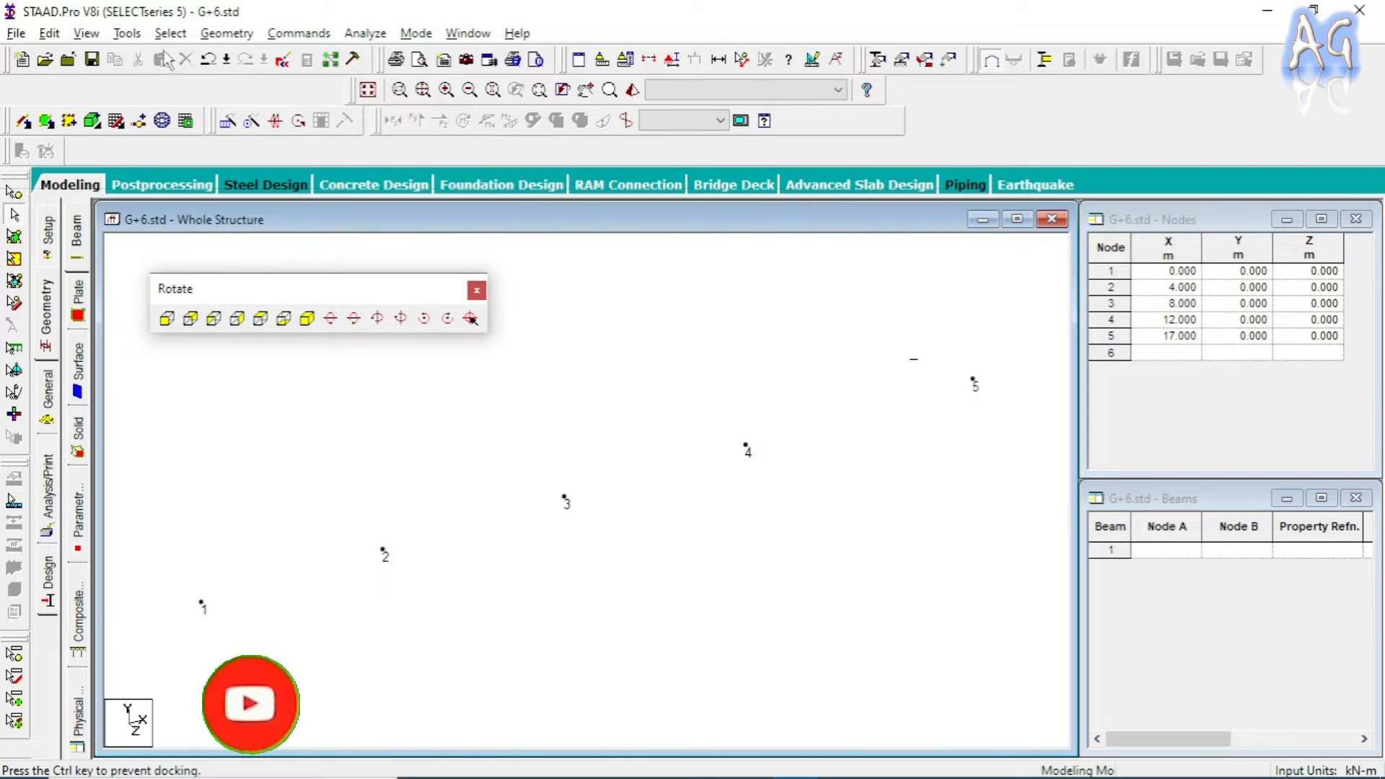
drag(82, 90, 102, 80)
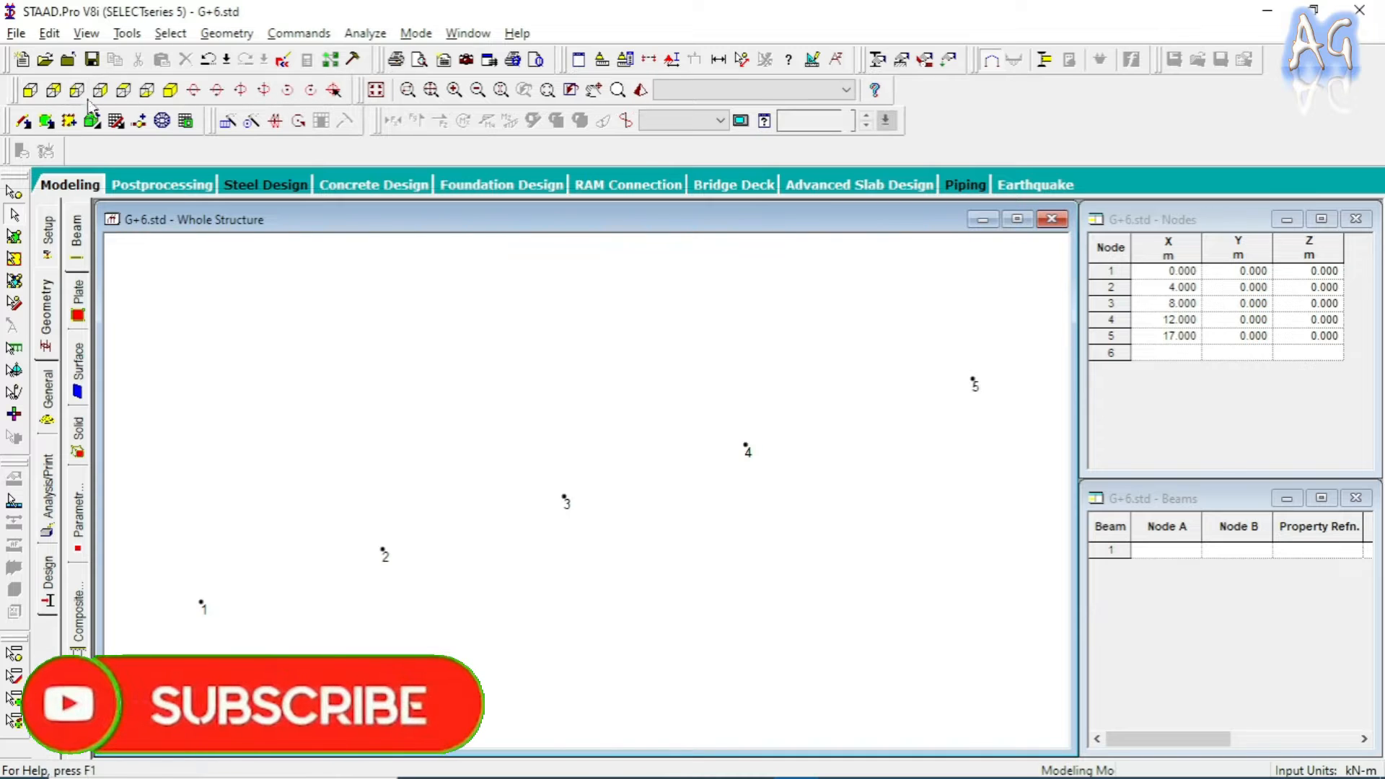
click(124, 91)
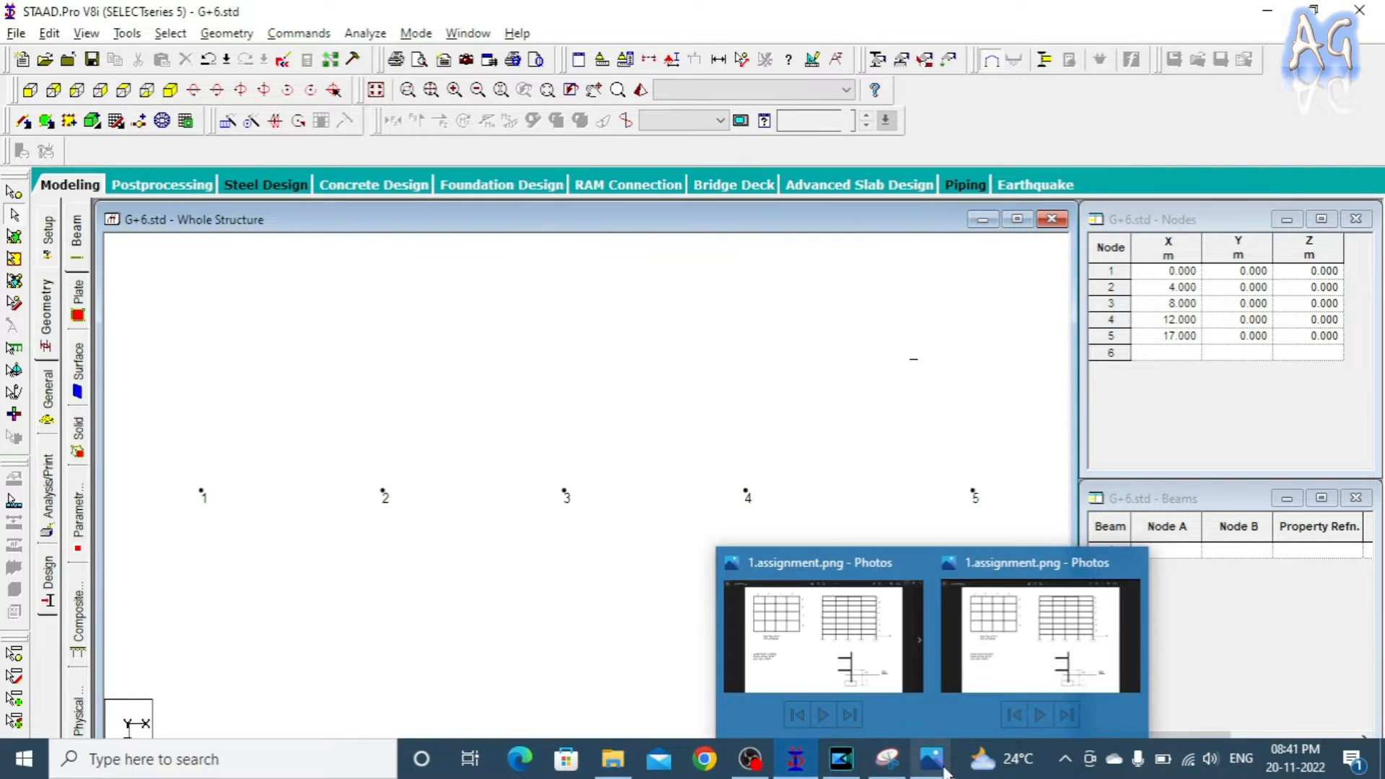
- Check the assignment's grid plan and the node numbering plan in Photos for the bay spacings along the Z axis, and return to STAAD.Pro
click(942, 768)
click(659, 375)
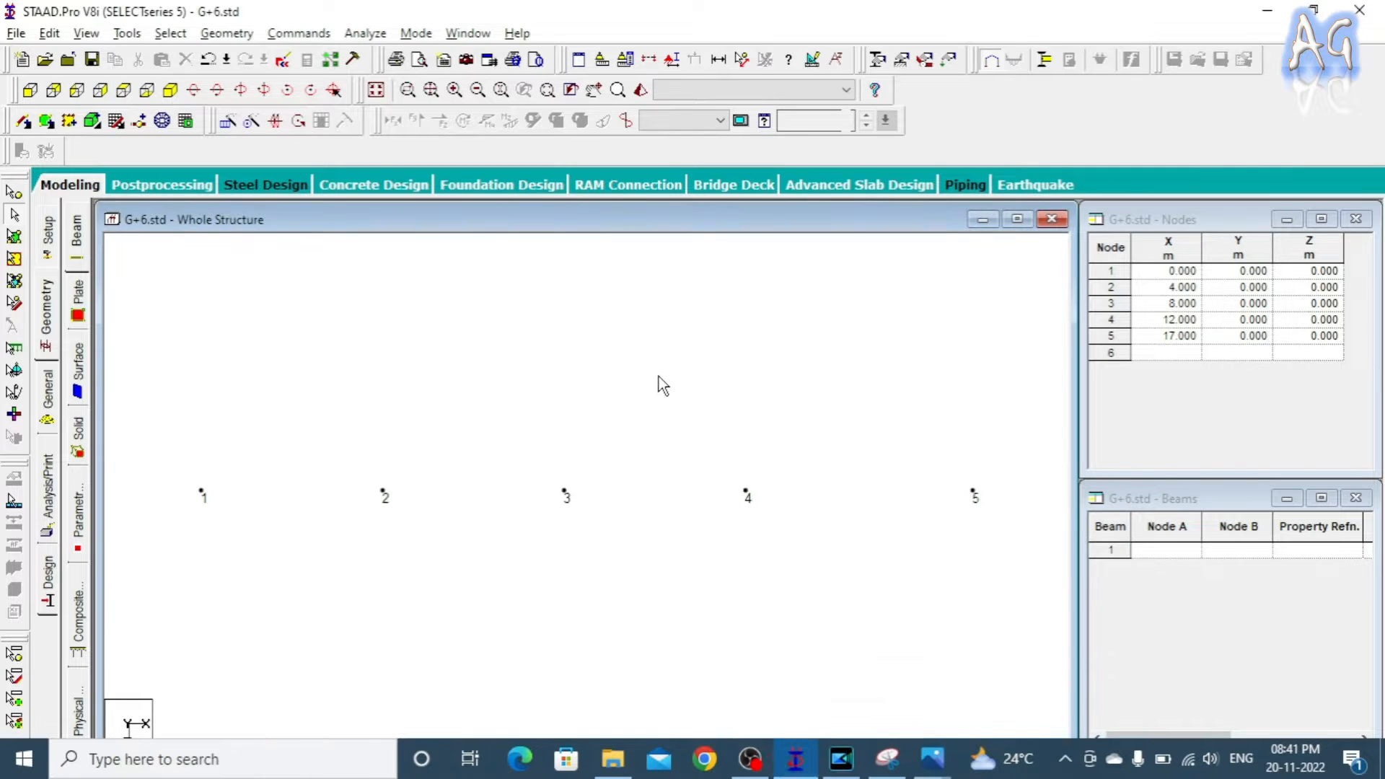
key(alt+Tab)
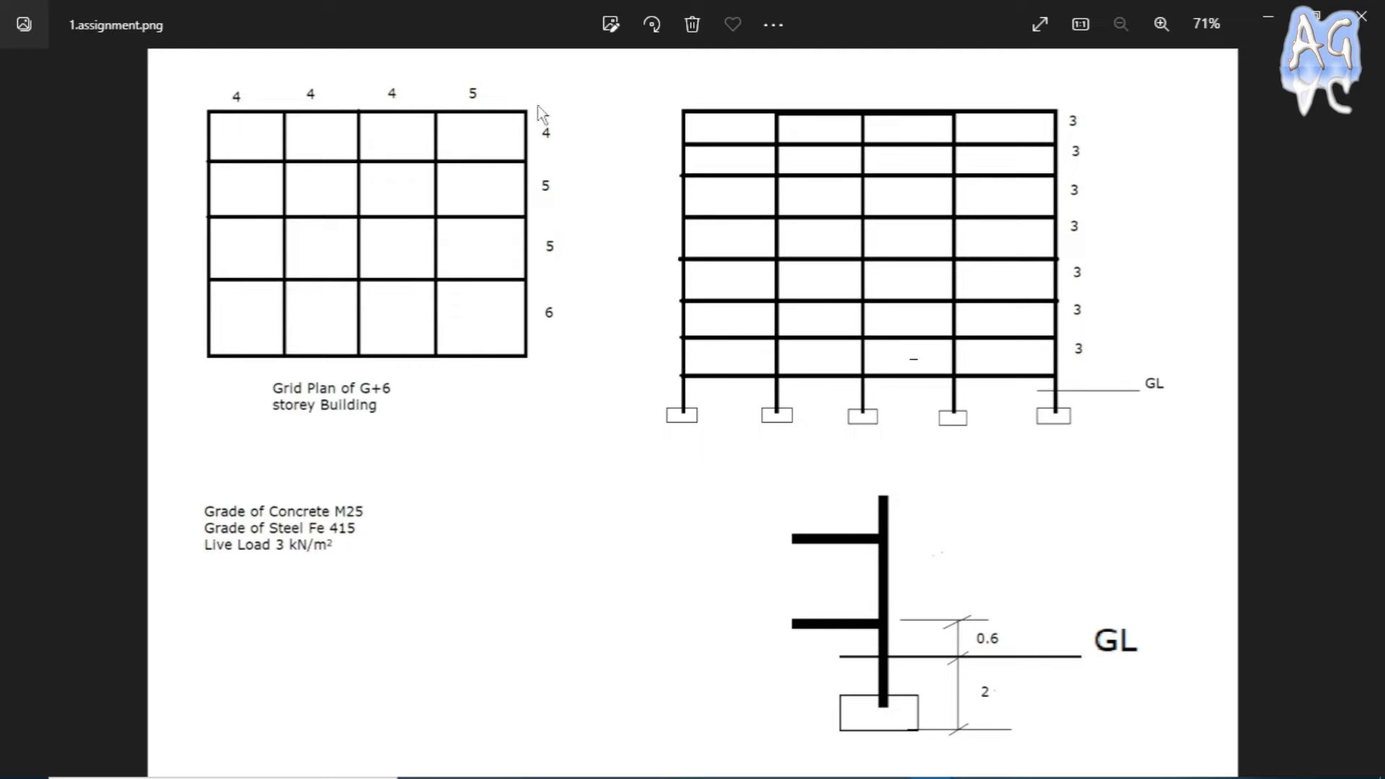
key(Right)
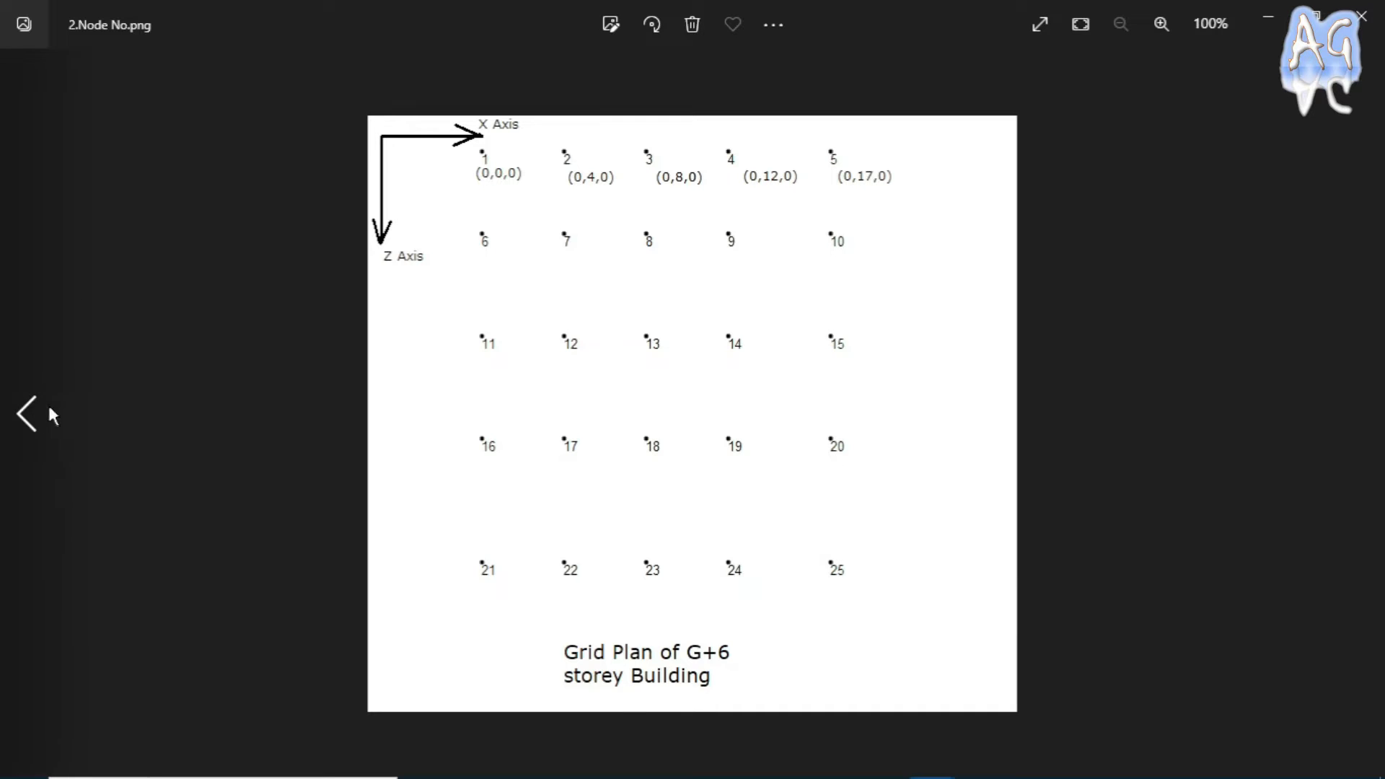
click(29, 414)
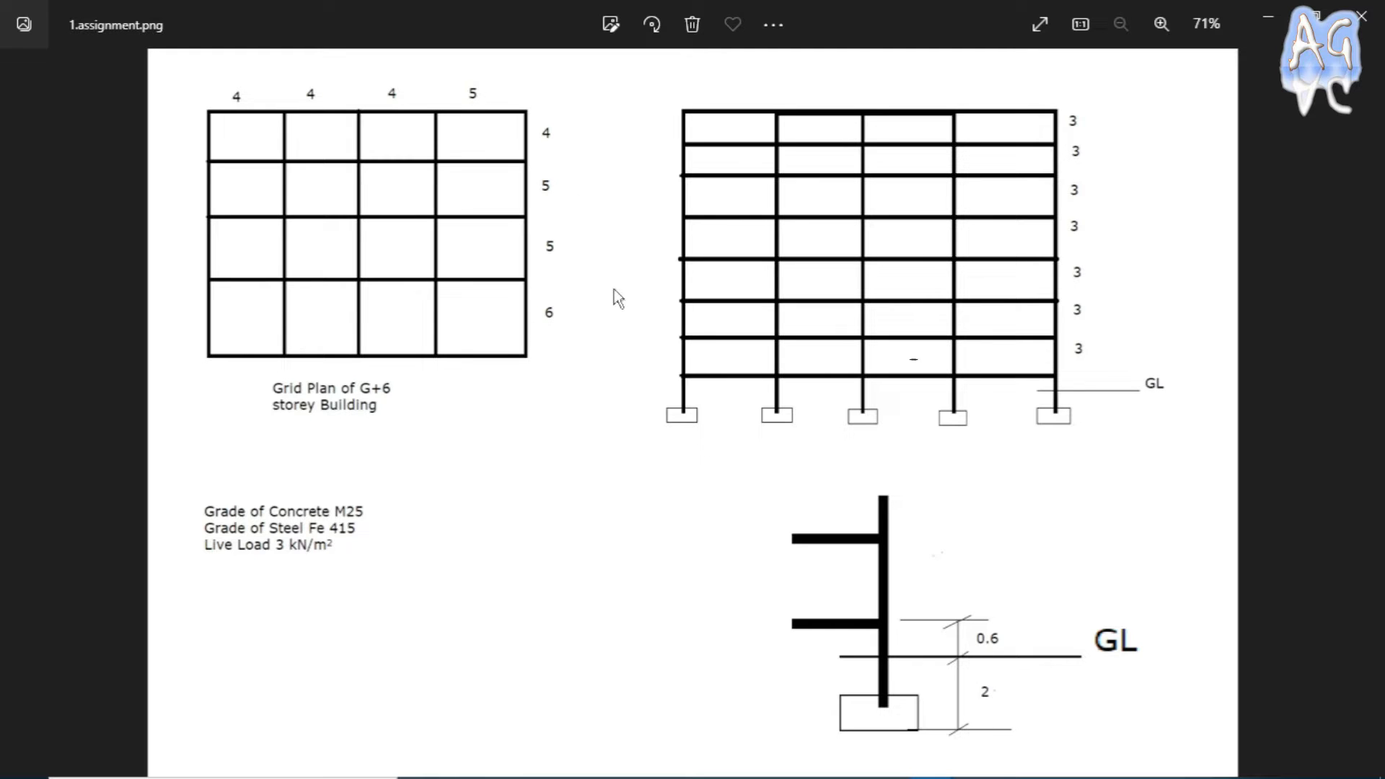
key(alt+Tab)
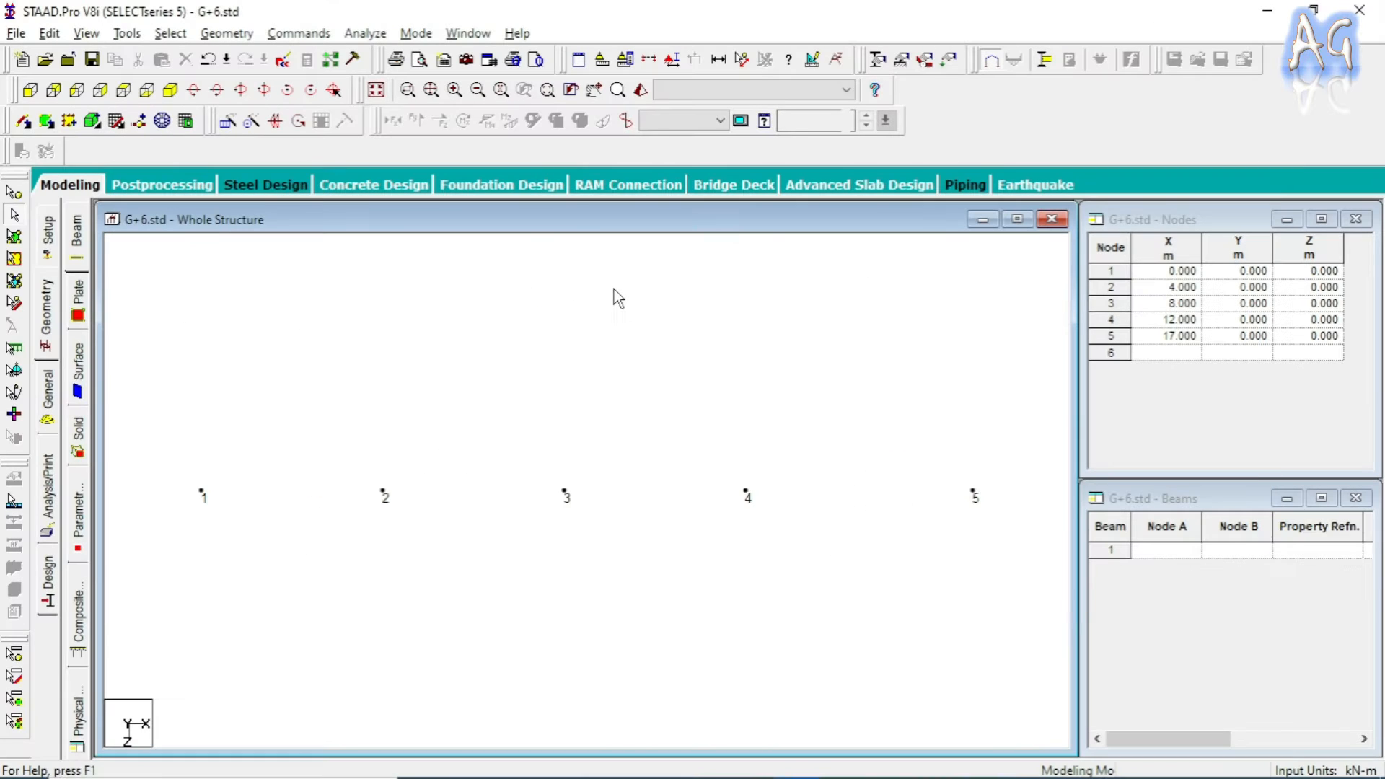
- Set up a translational repeat of nodes 1 to 5 in the global Z direction with 4 steps, checking the assignment's grid plan
click(14, 193)
drag(171, 441, 1010, 522)
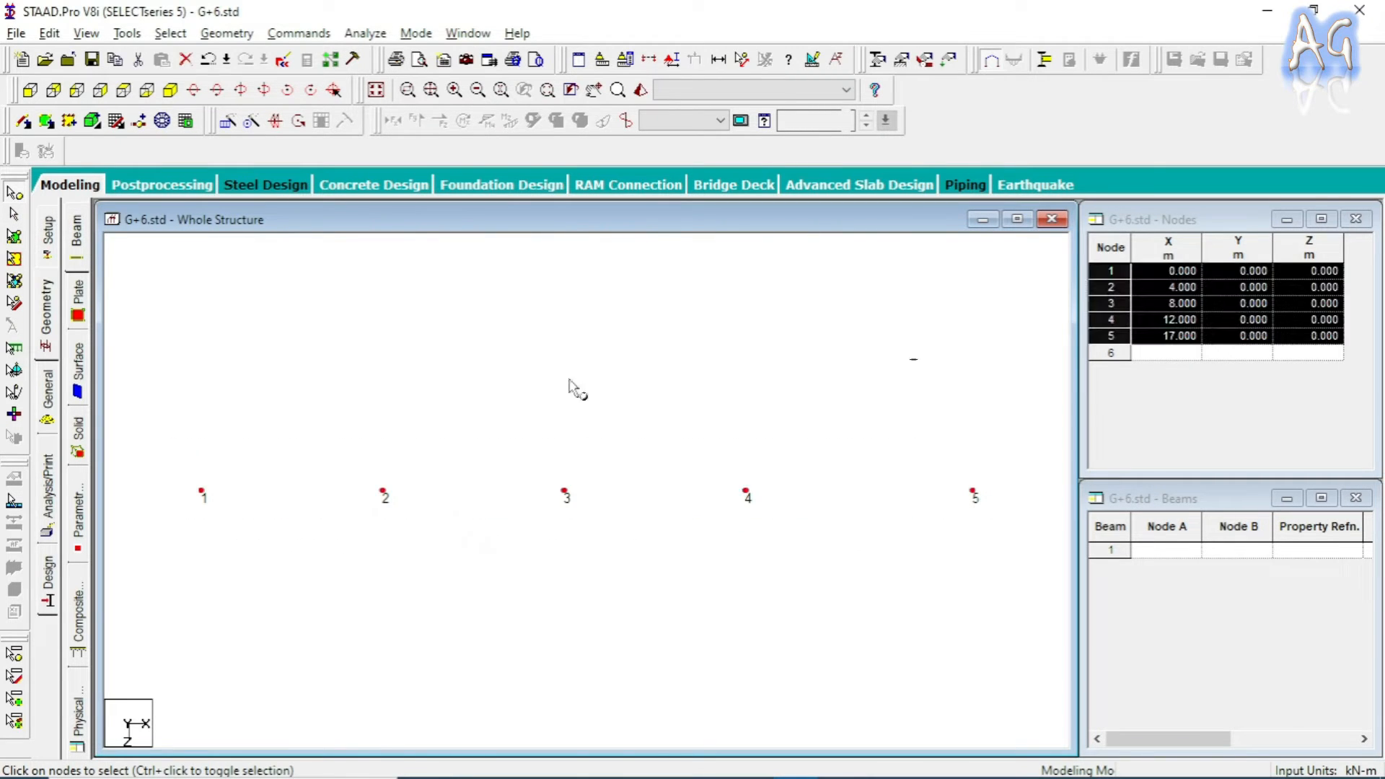
click(228, 121)
drag(643, 281, 639, 109)
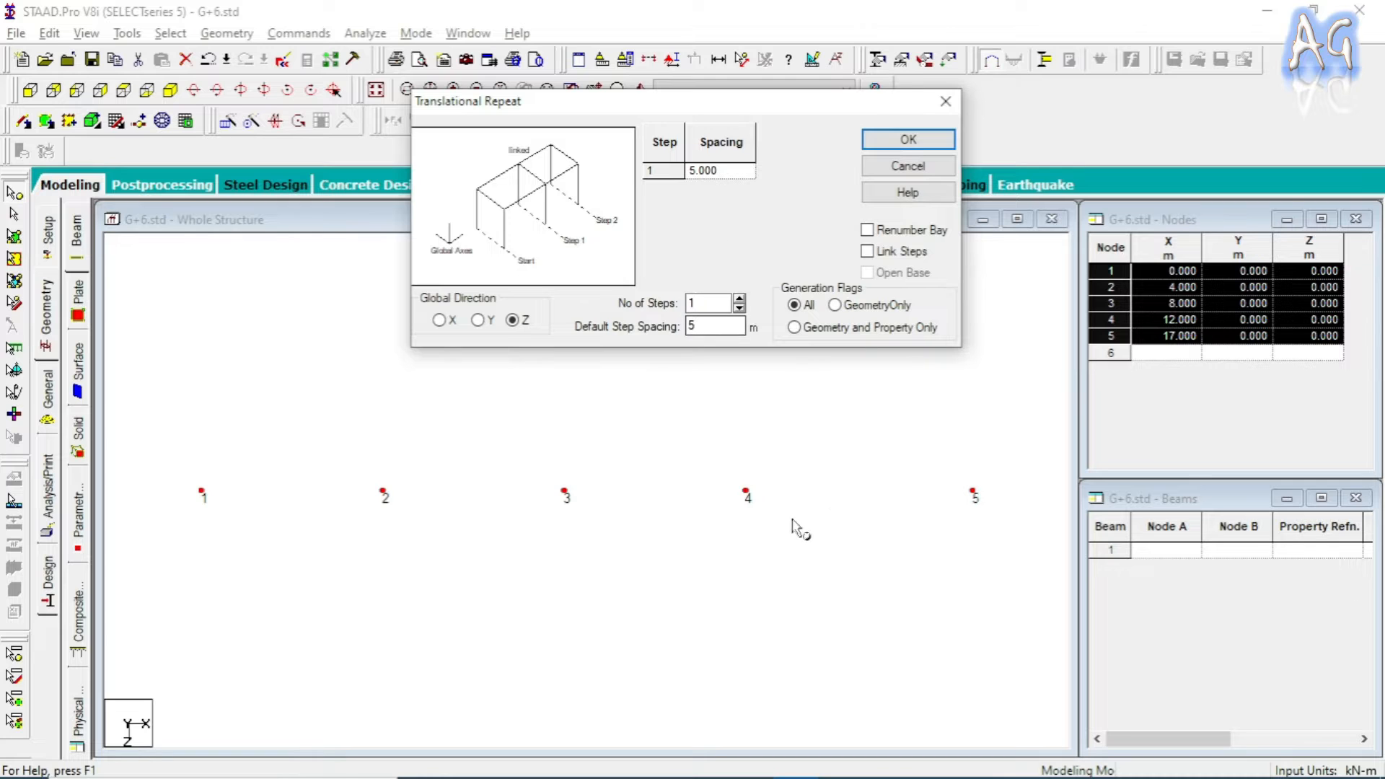
key(alt+Tab)
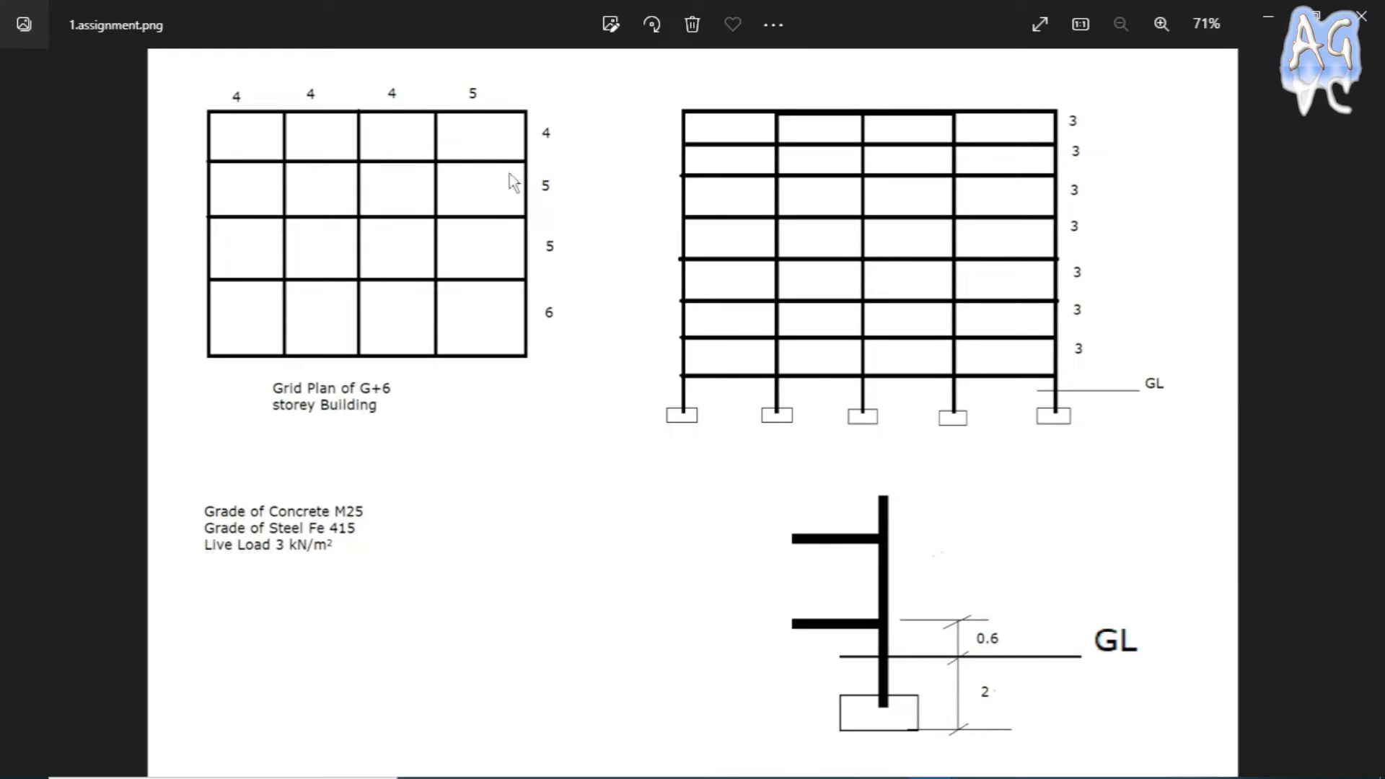
key(alt+Tab)
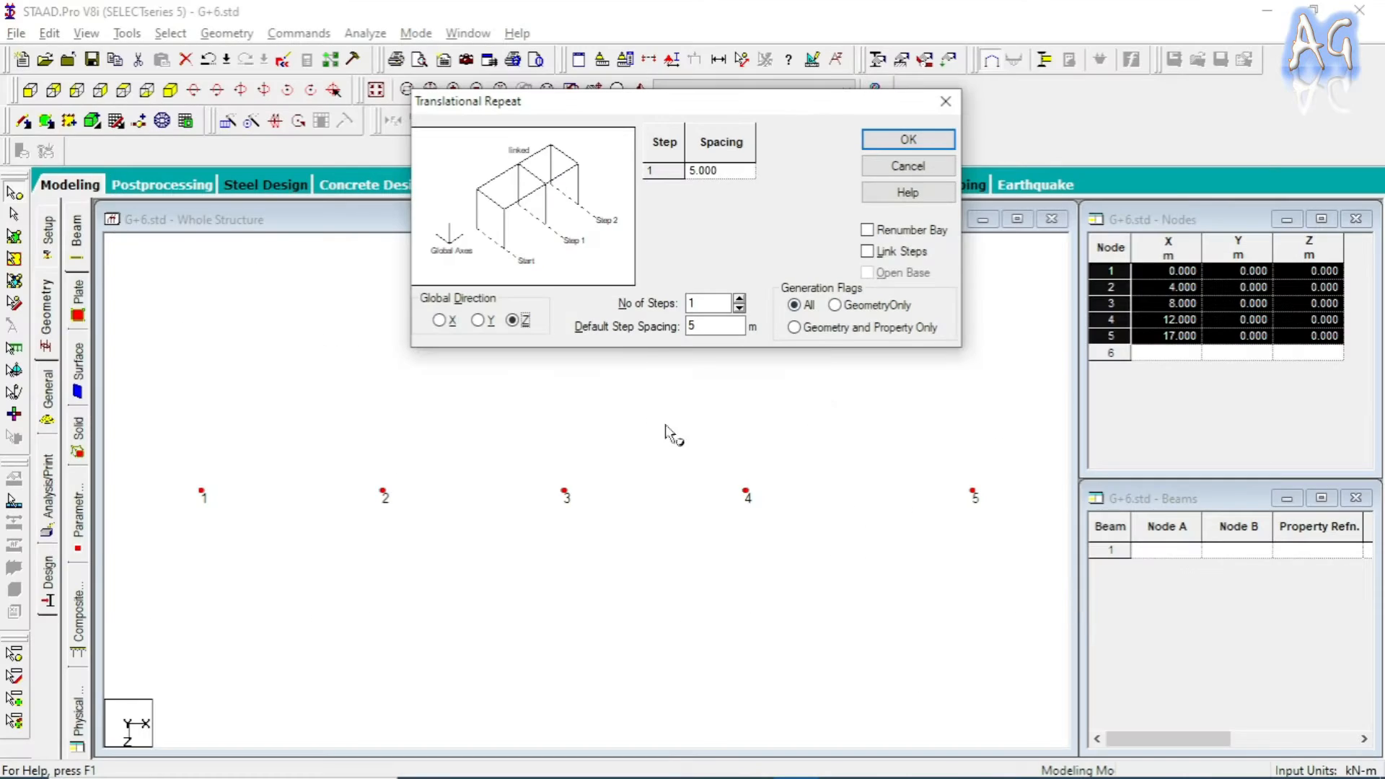
double_click(704, 325)
double_click(709, 302)
text(4)
click(736, 186)
- Set the spacing of step 1 to 4 m and step 4 to 6 m per the assignment's grid plan, and generate the repeated nodes
key(alt+Tab)
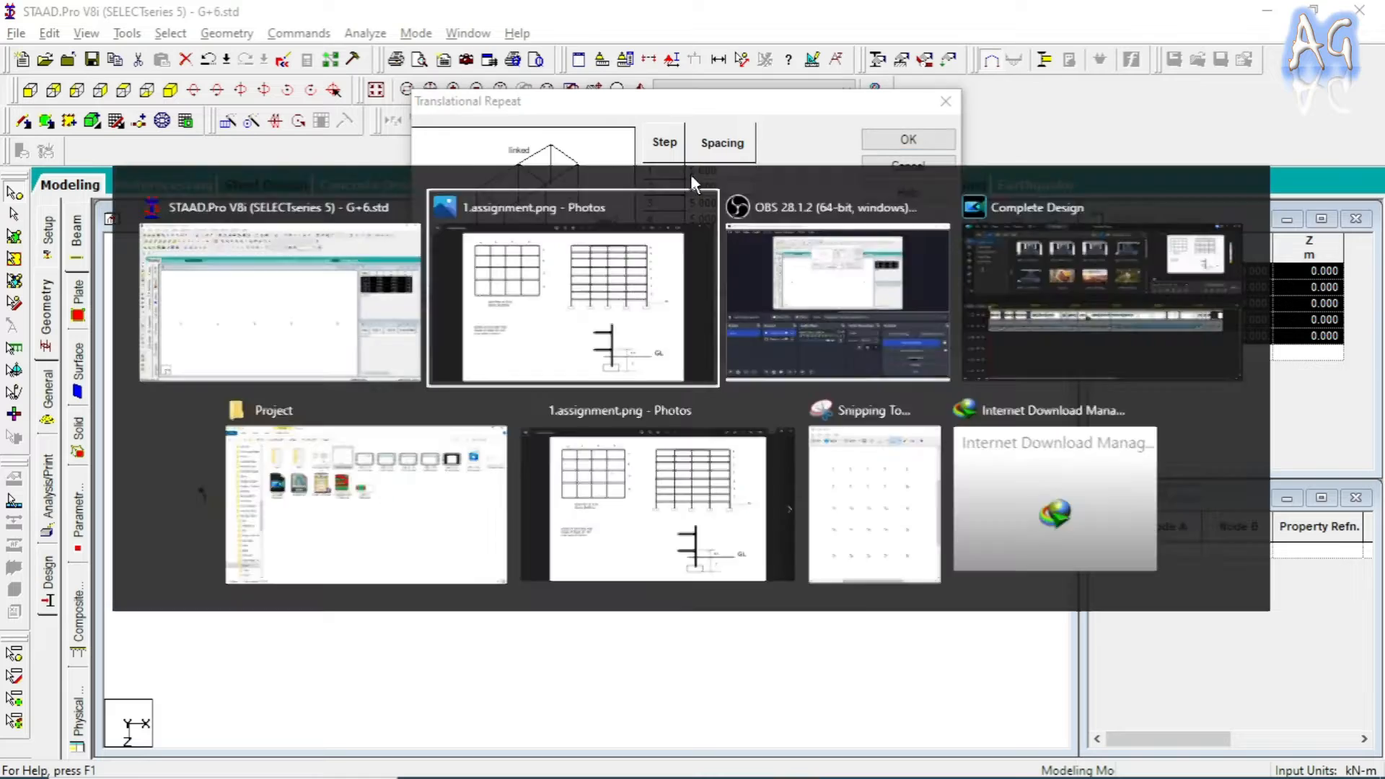
key(alt+Tab)
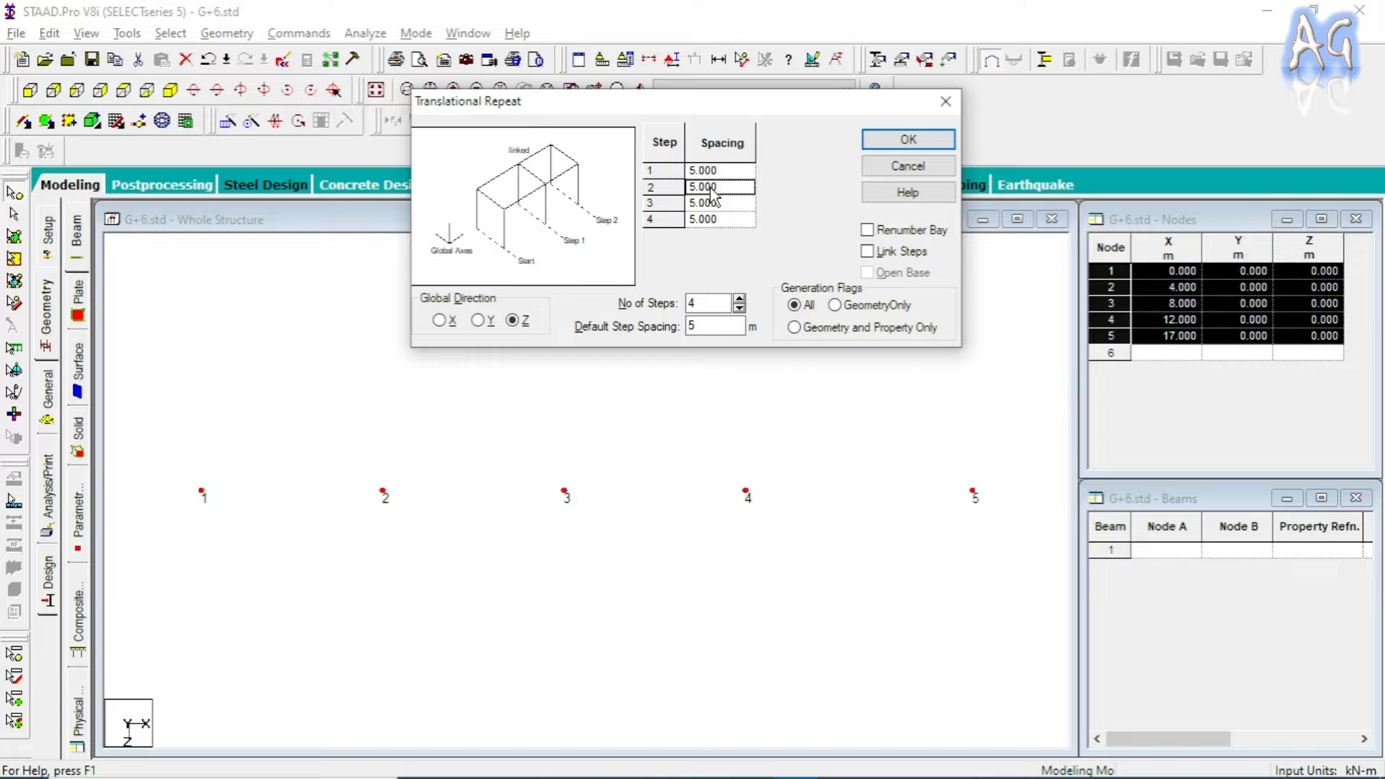
click(724, 171)
drag(724, 171, 687, 170)
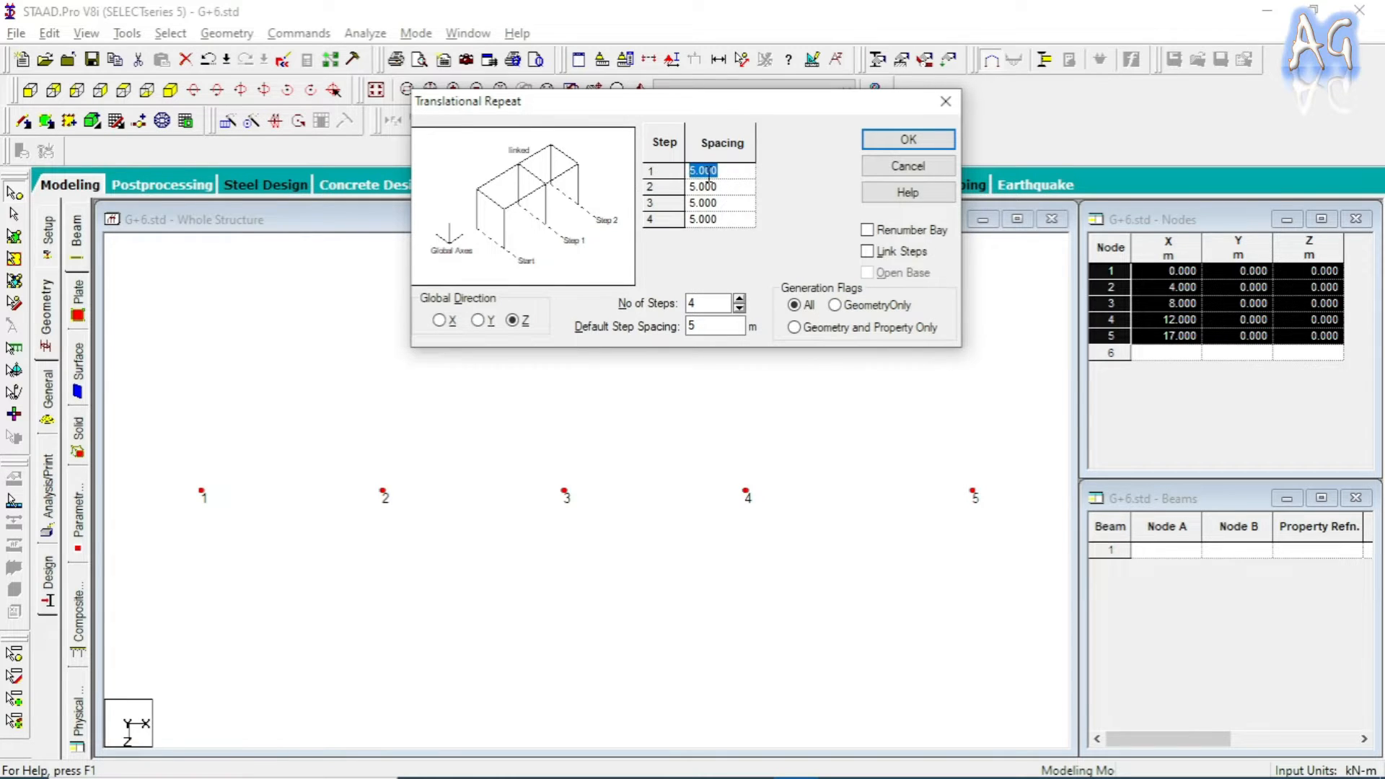
text(4)
click(714, 220)
drag(727, 220, 635, 219)
text(6)
click(728, 194)
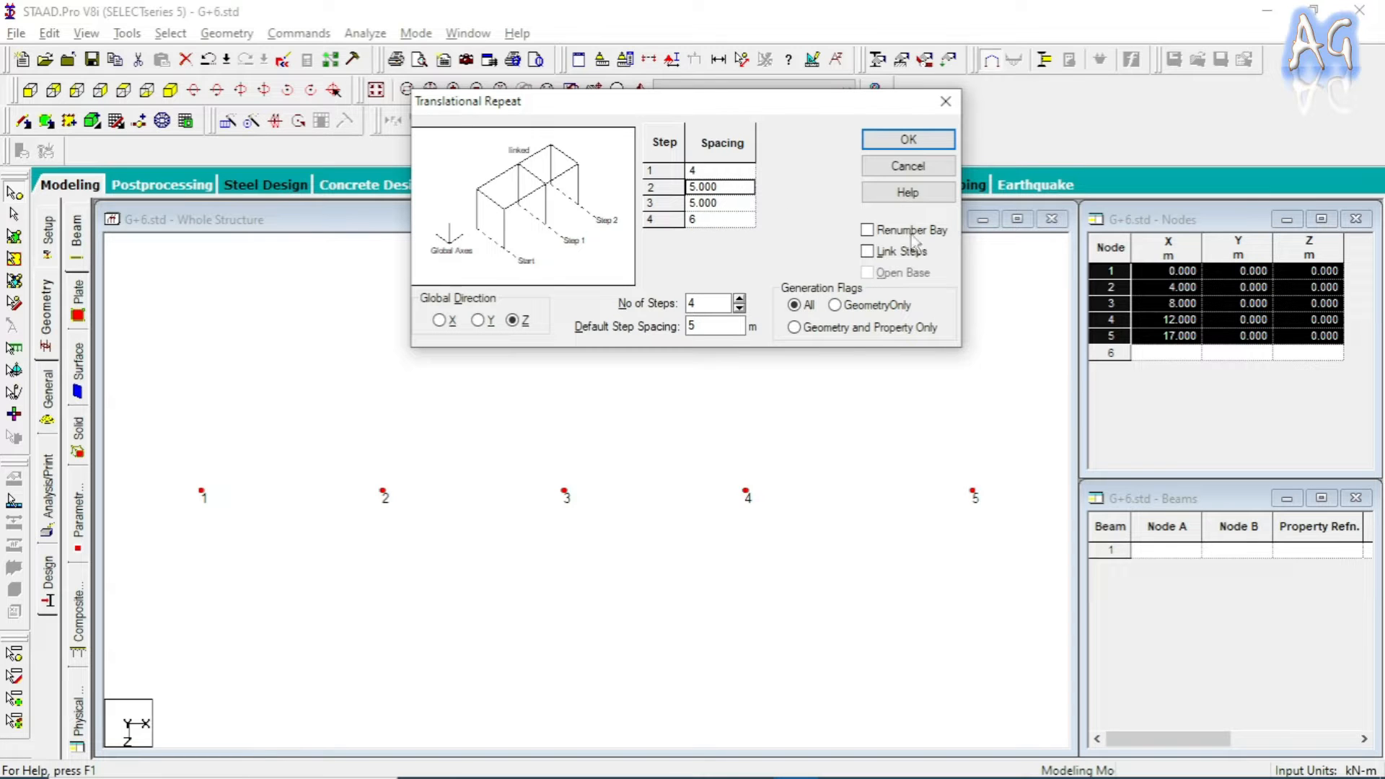
click(909, 142)
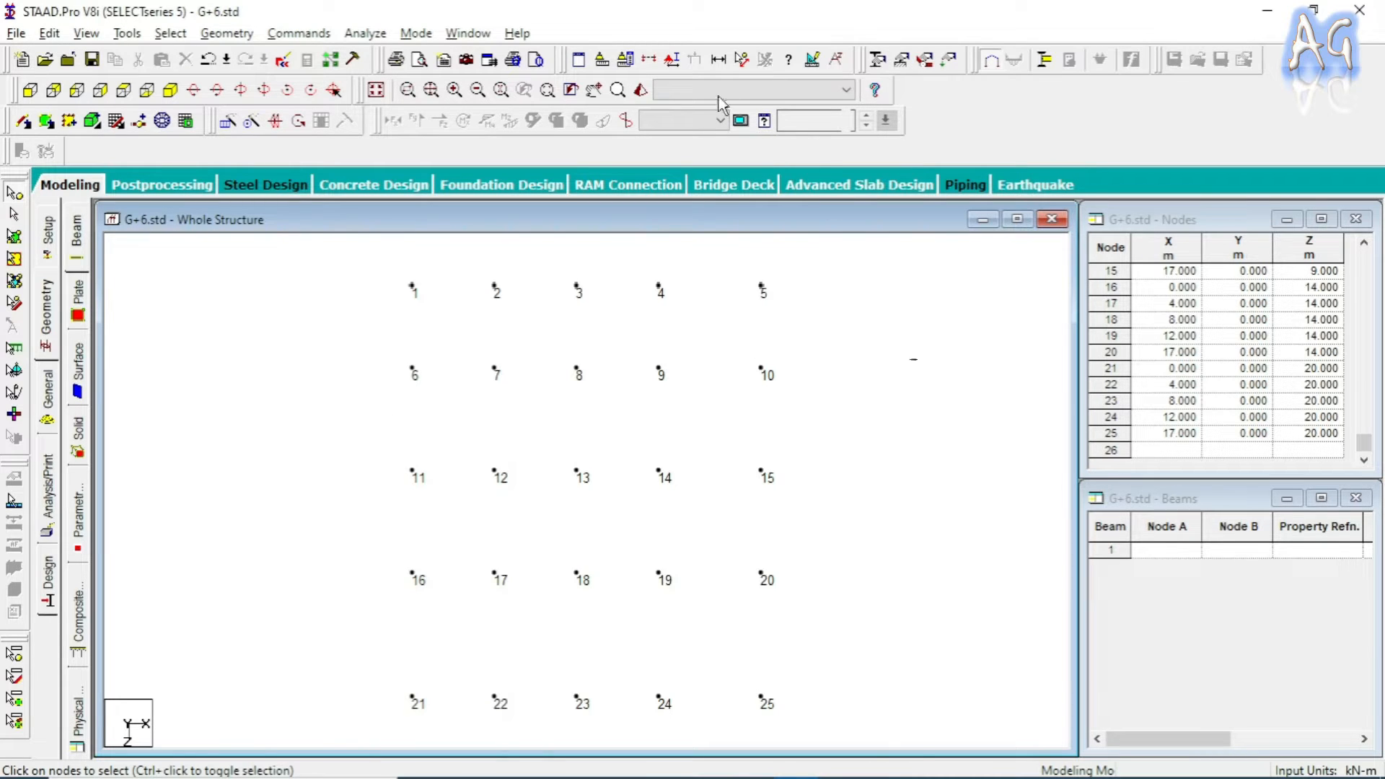
- Measure the distances between consecutive nodes 5, 10, 15, 20 and 25 along the Z axis, and remove the displayed dimensions
click(741, 62)
click(763, 287)
click(758, 370)
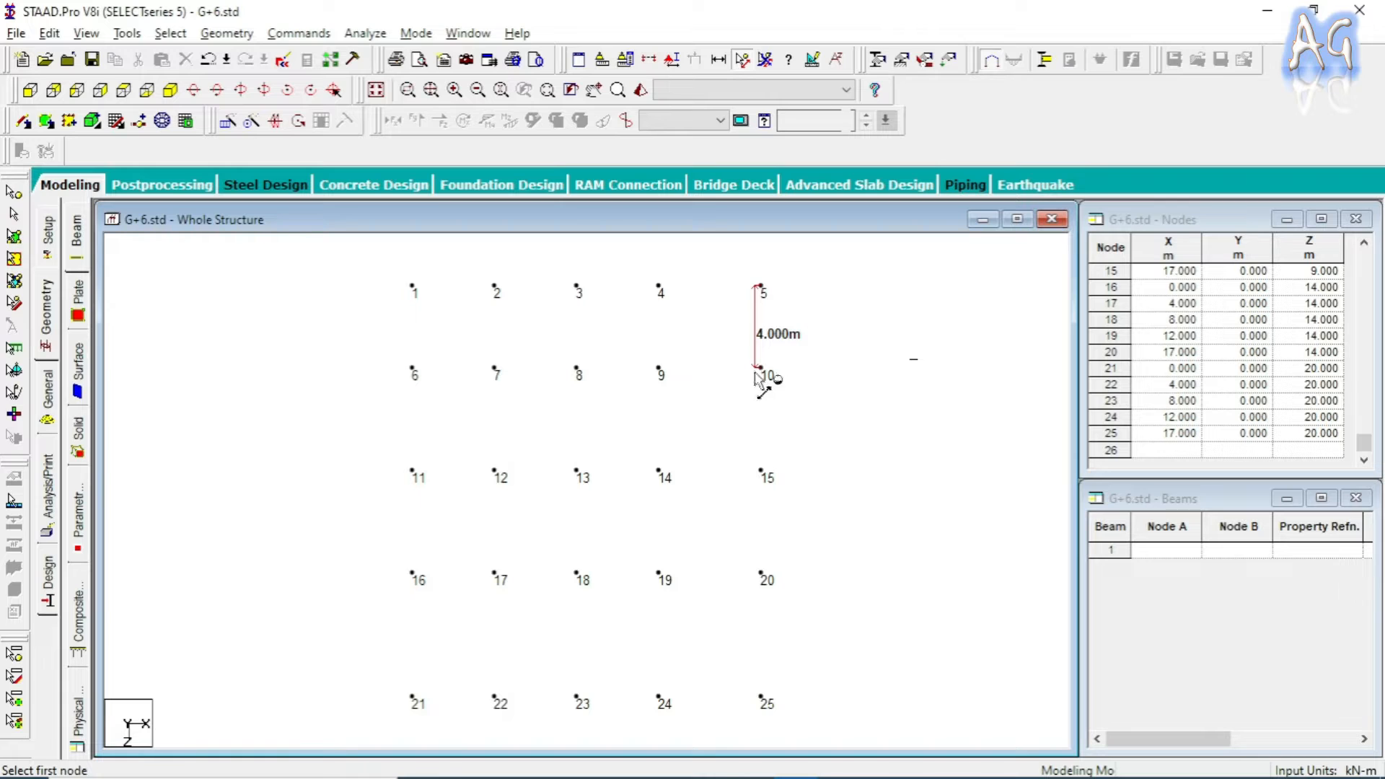
click(757, 371)
click(752, 469)
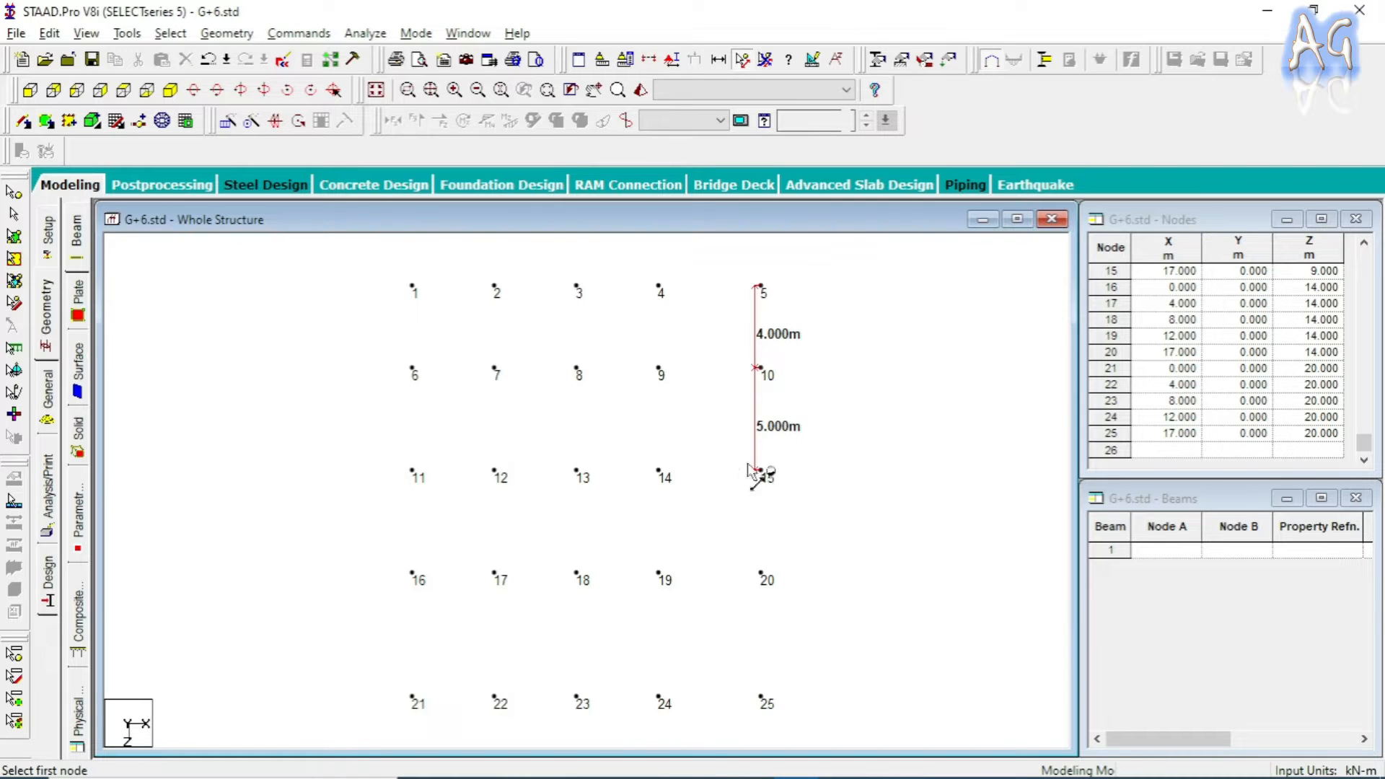
click(754, 471)
click(757, 574)
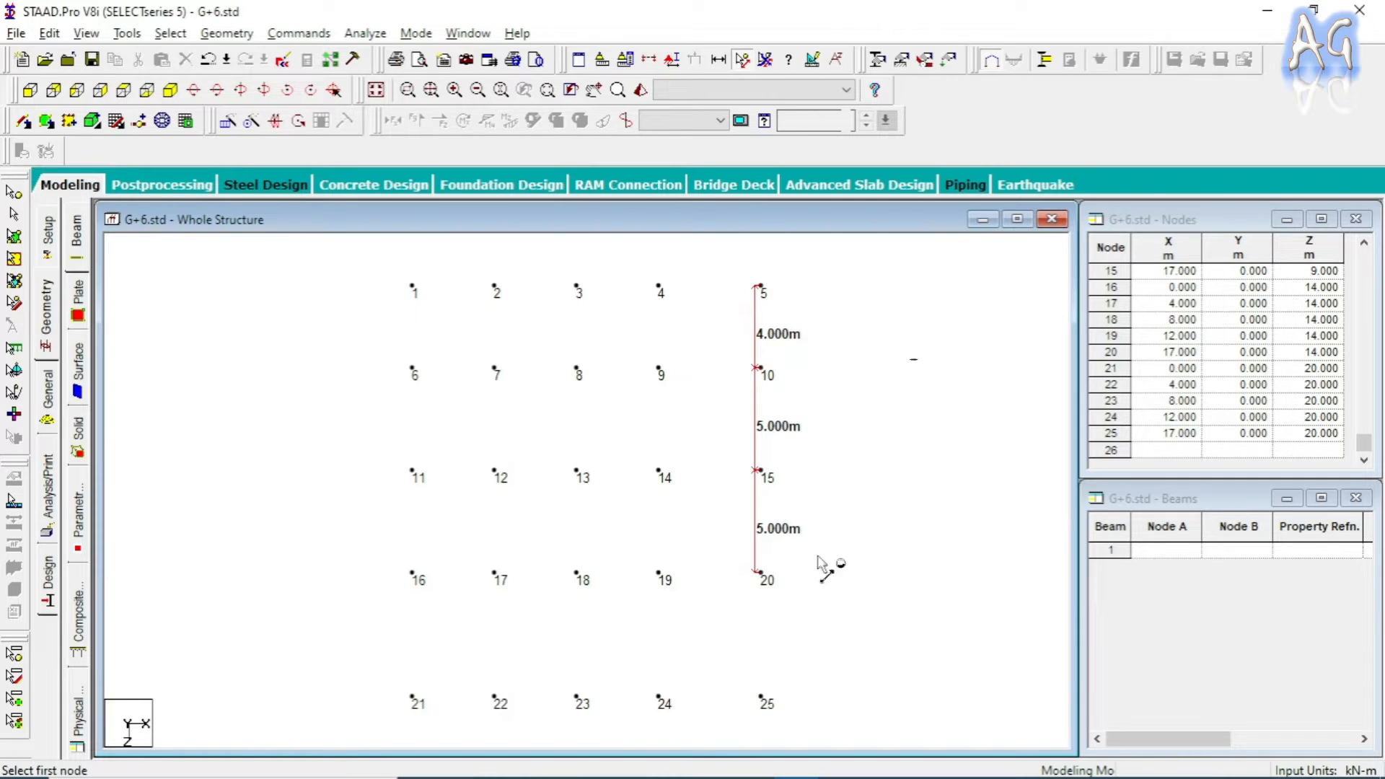
click(757, 574)
click(760, 698)
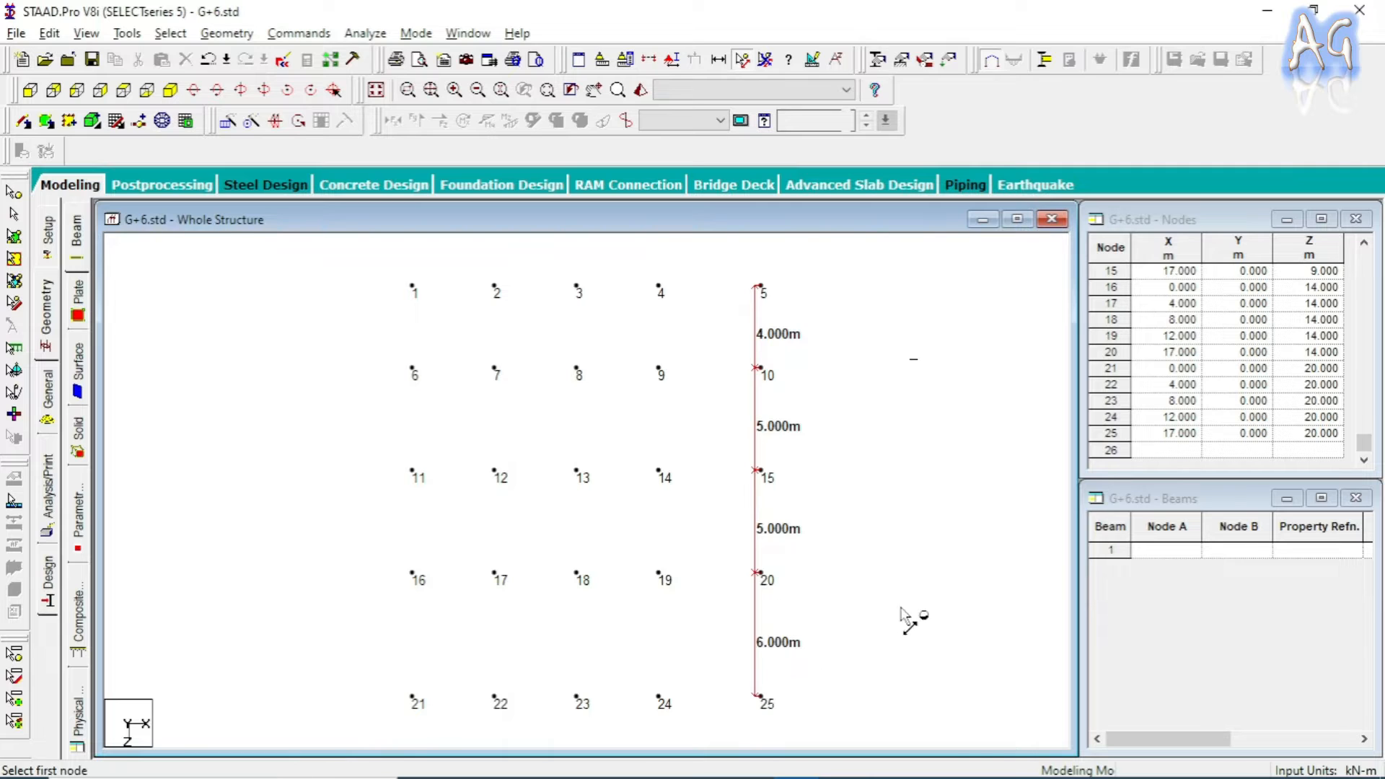
click(765, 59)
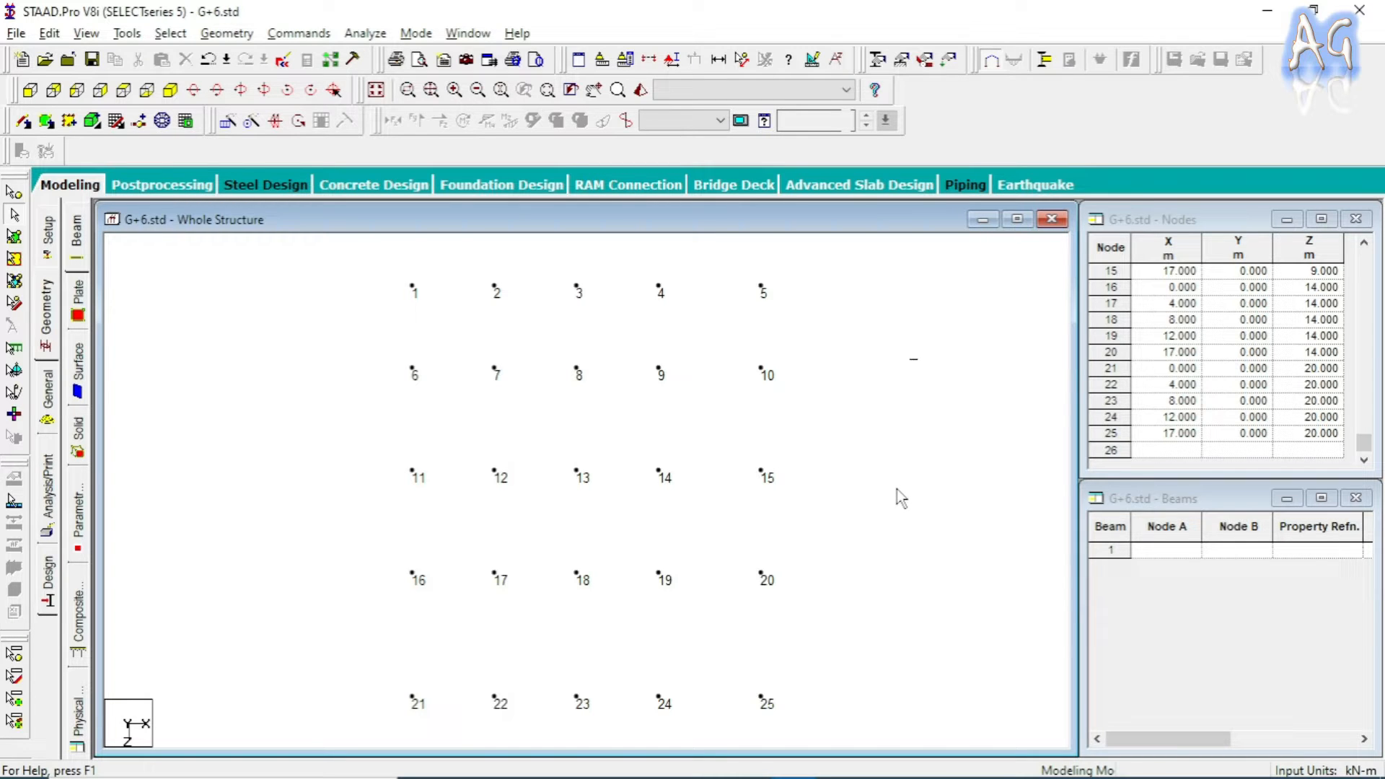
- Check the storey heights in the assignment's elevation, enable Link Steps for the Y-direction translational repeat and generate the columns
key(alt+Tab)
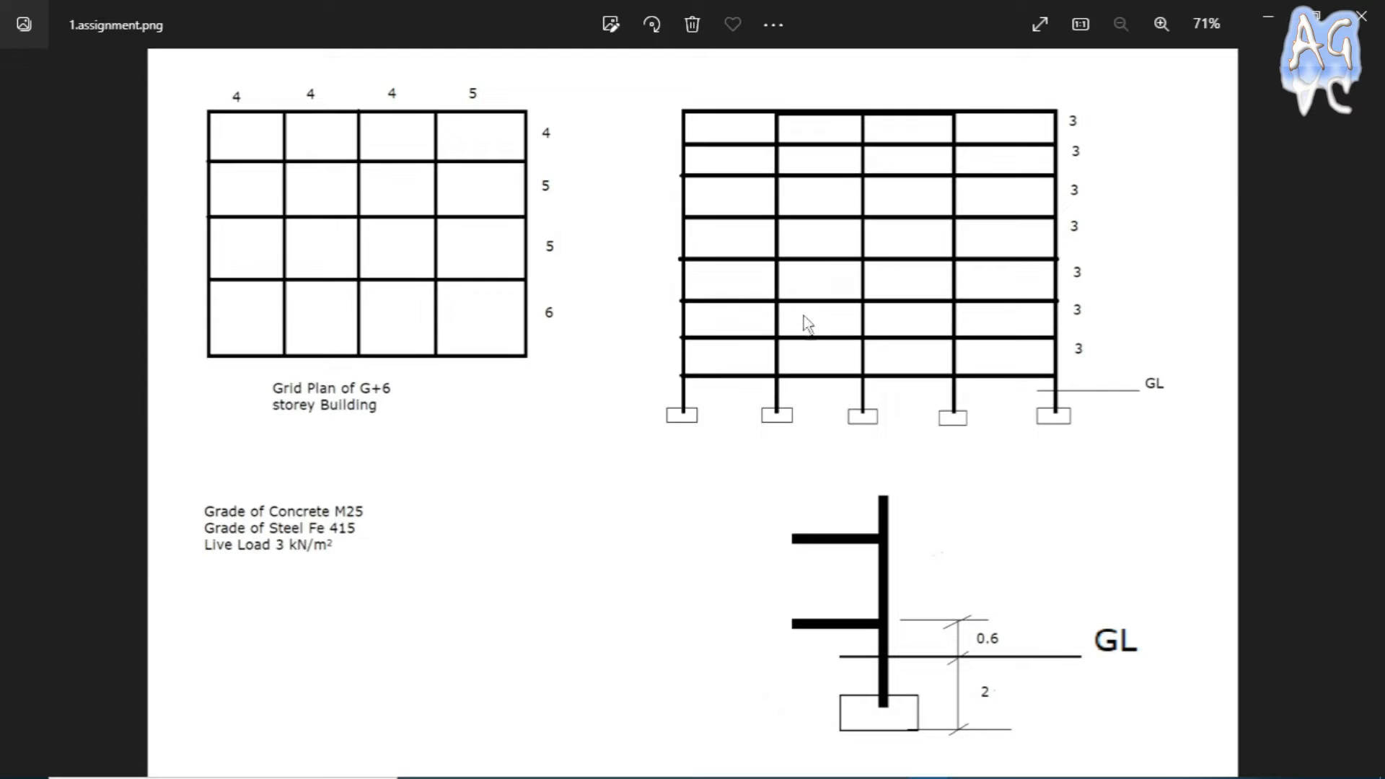
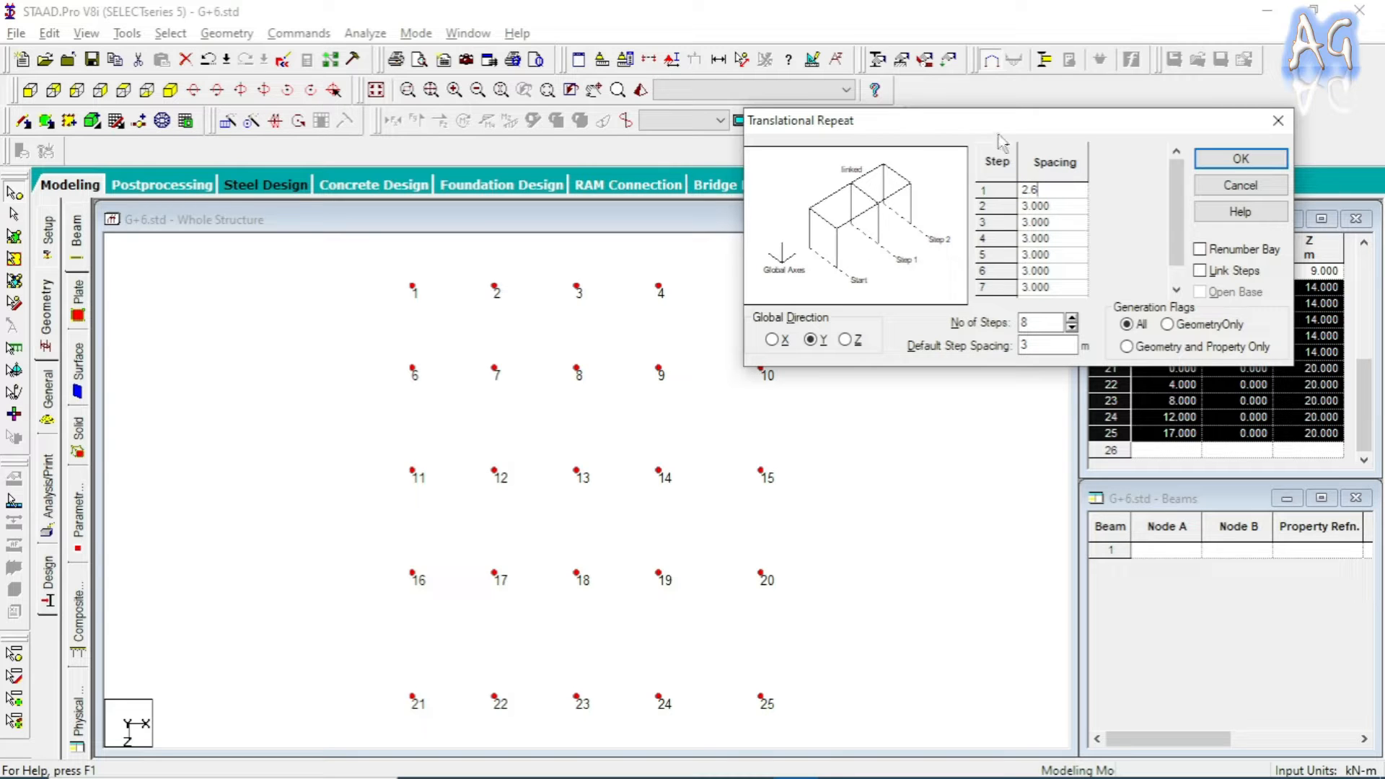
drag(1001, 128, 847, 117)
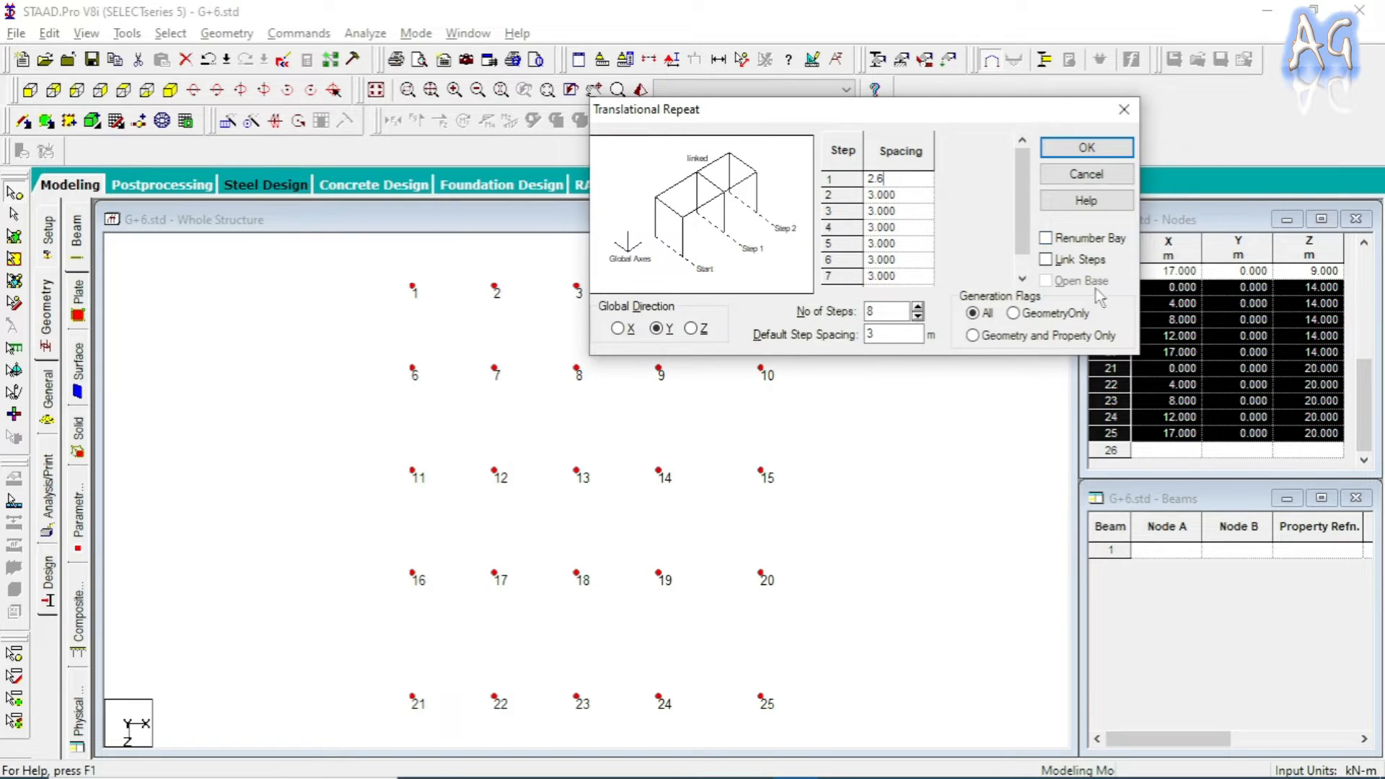
click(1056, 264)
drag(886, 115, 1075, 107)
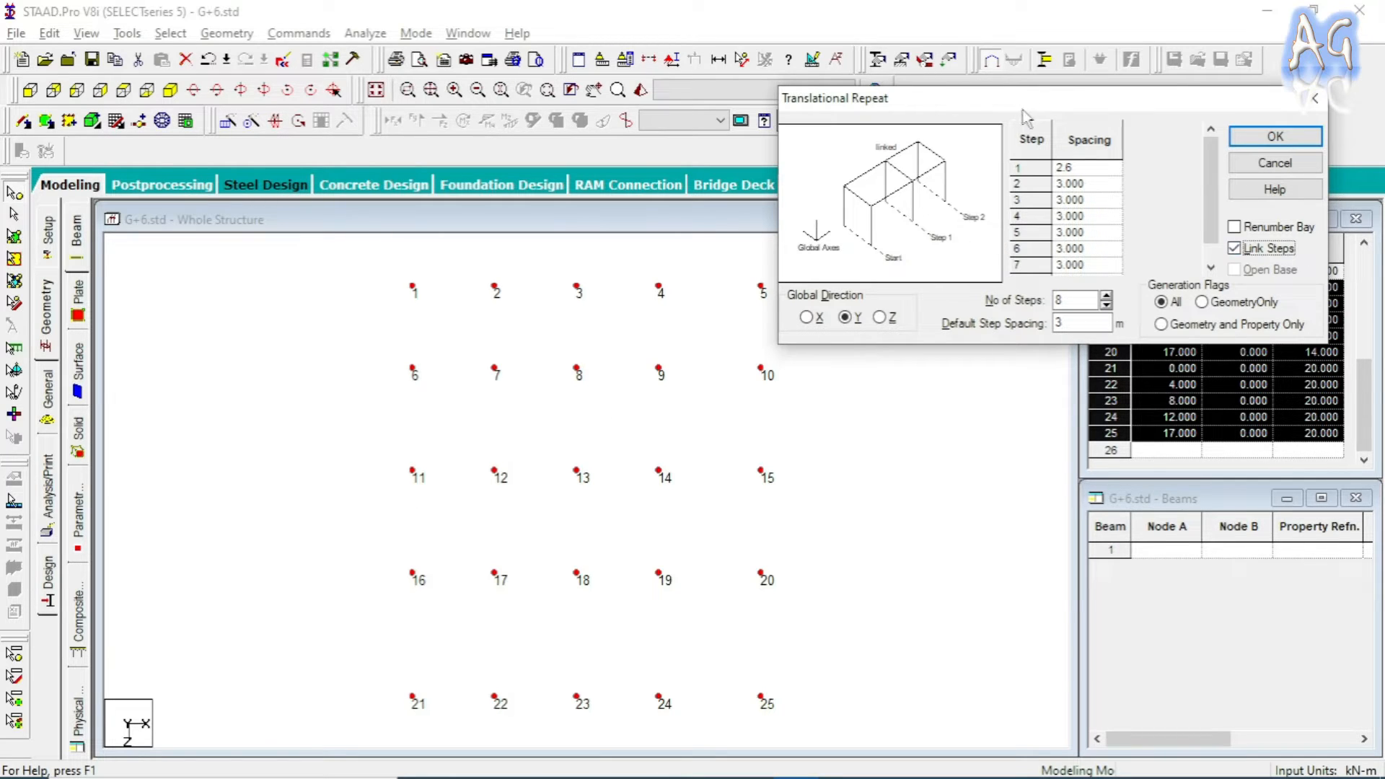
drag(1024, 107, 994, 96)
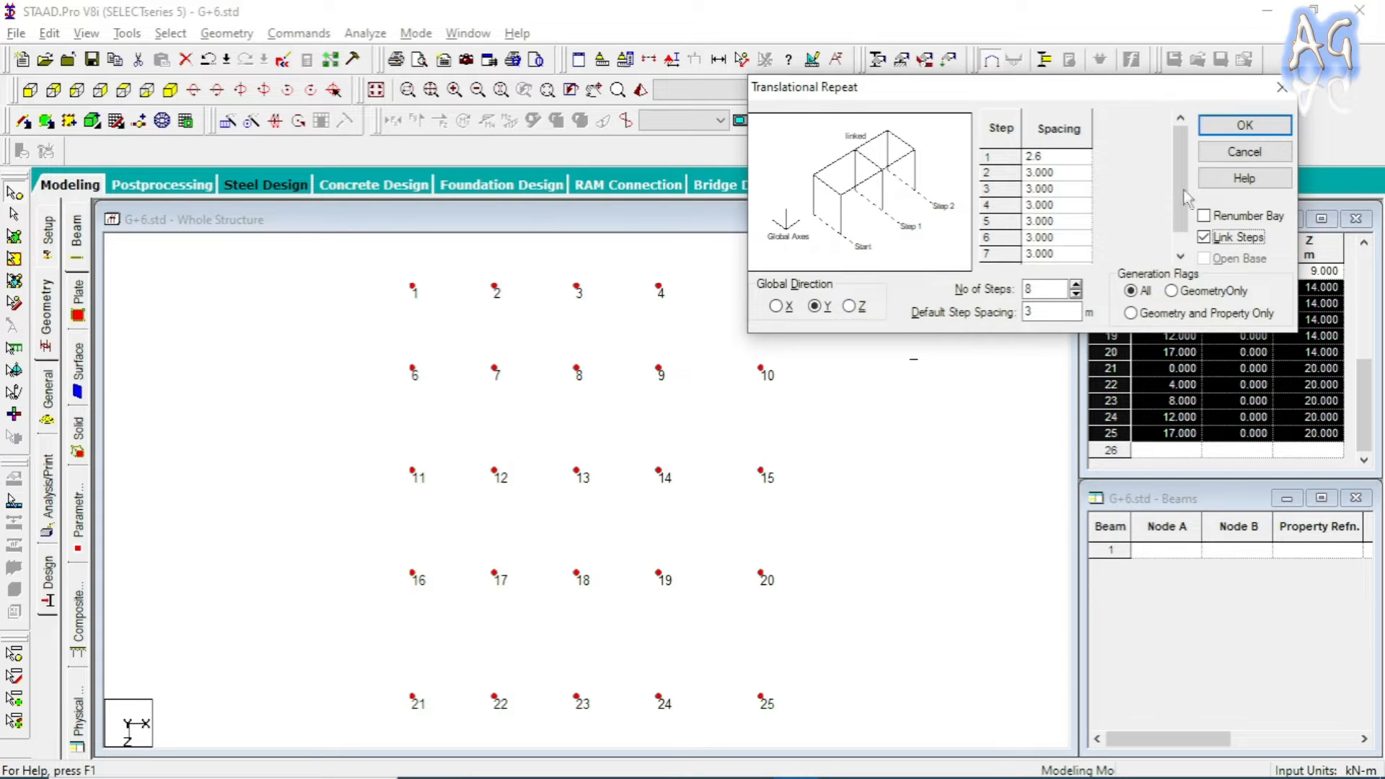
click(1209, 127)
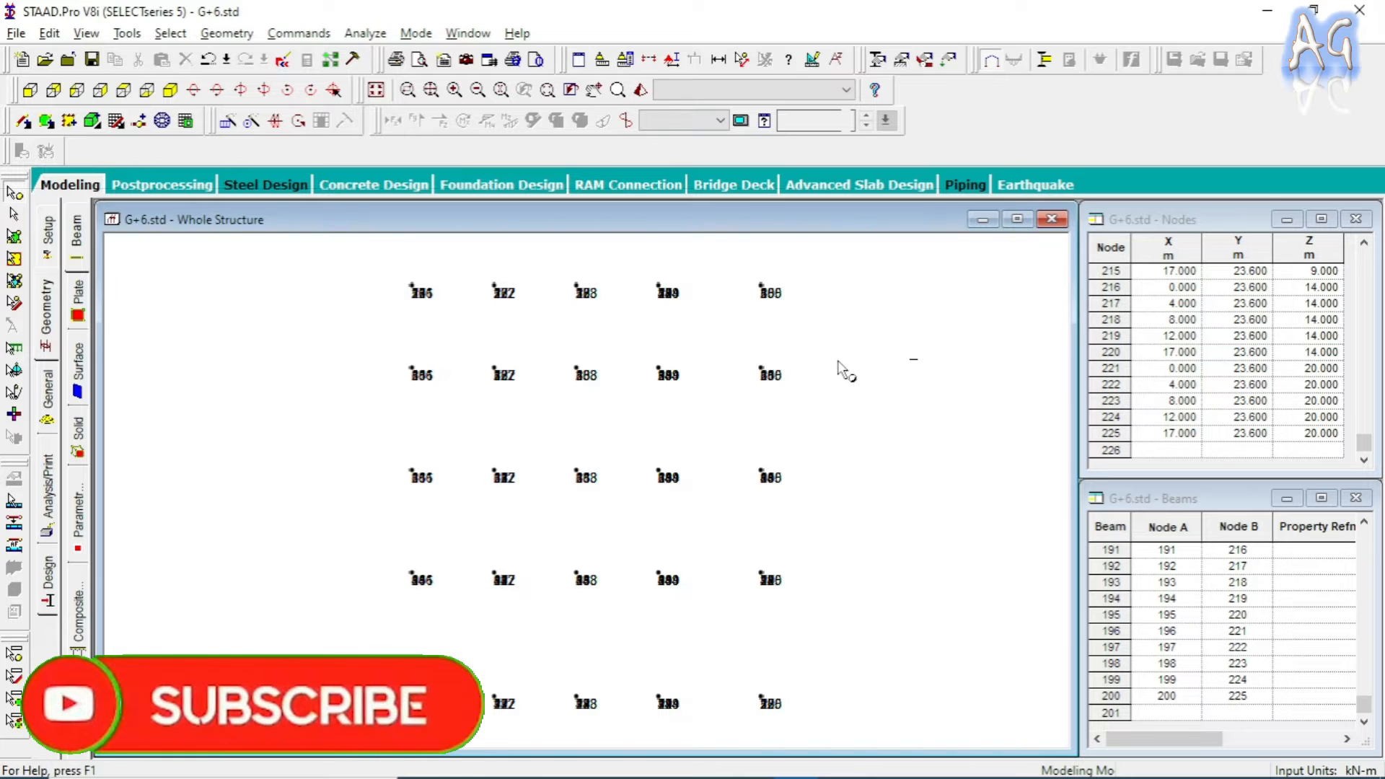
- Inspect the generated columns in a rotated 3D rendering and close the rendered view
click(641, 92)
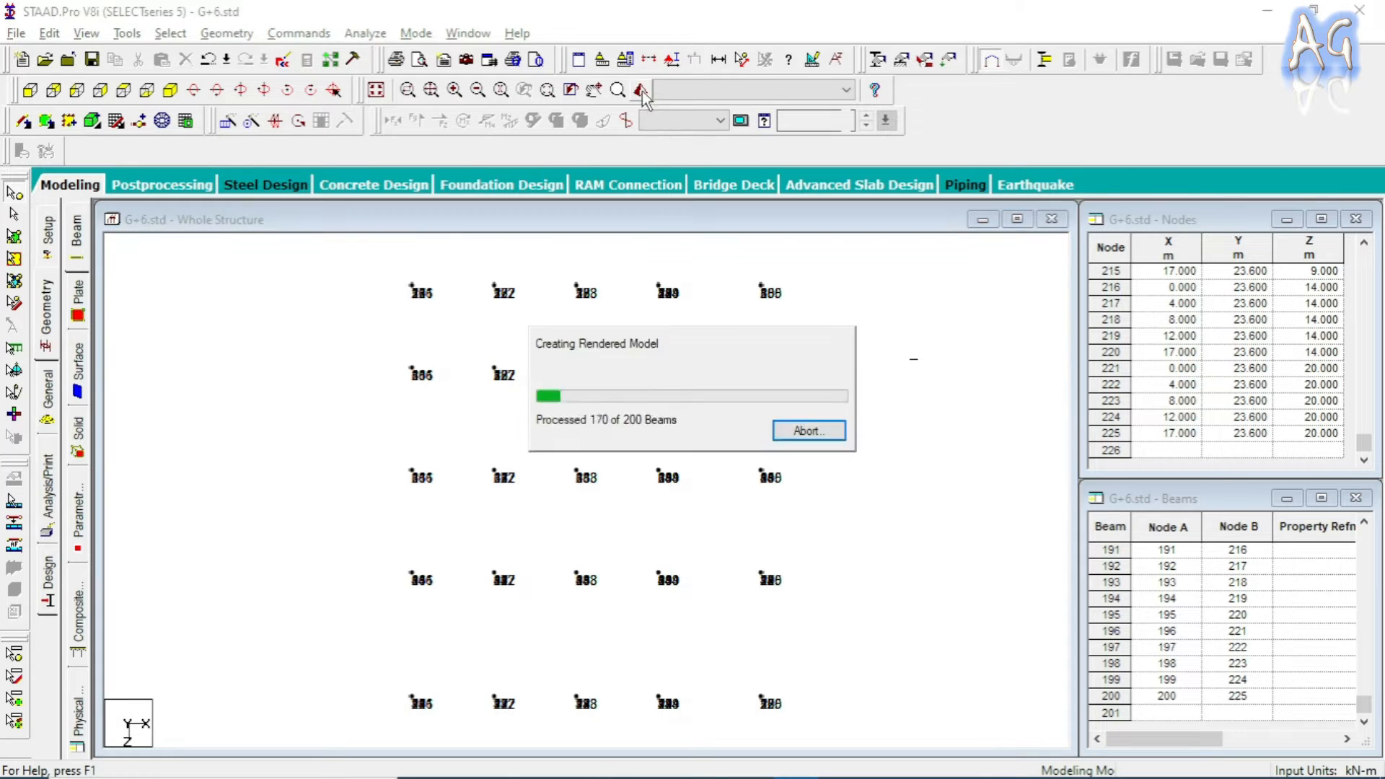
drag(884, 427, 852, 427)
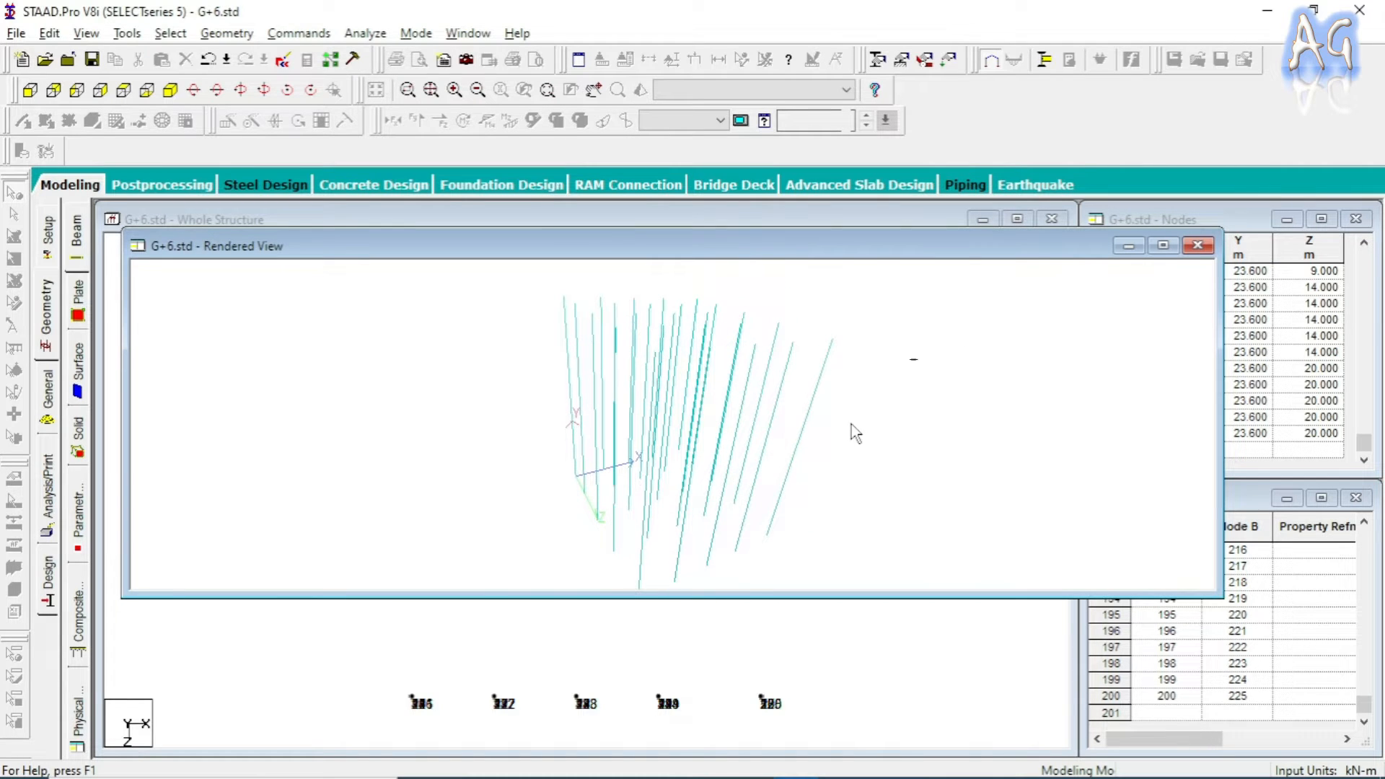
click(1197, 245)
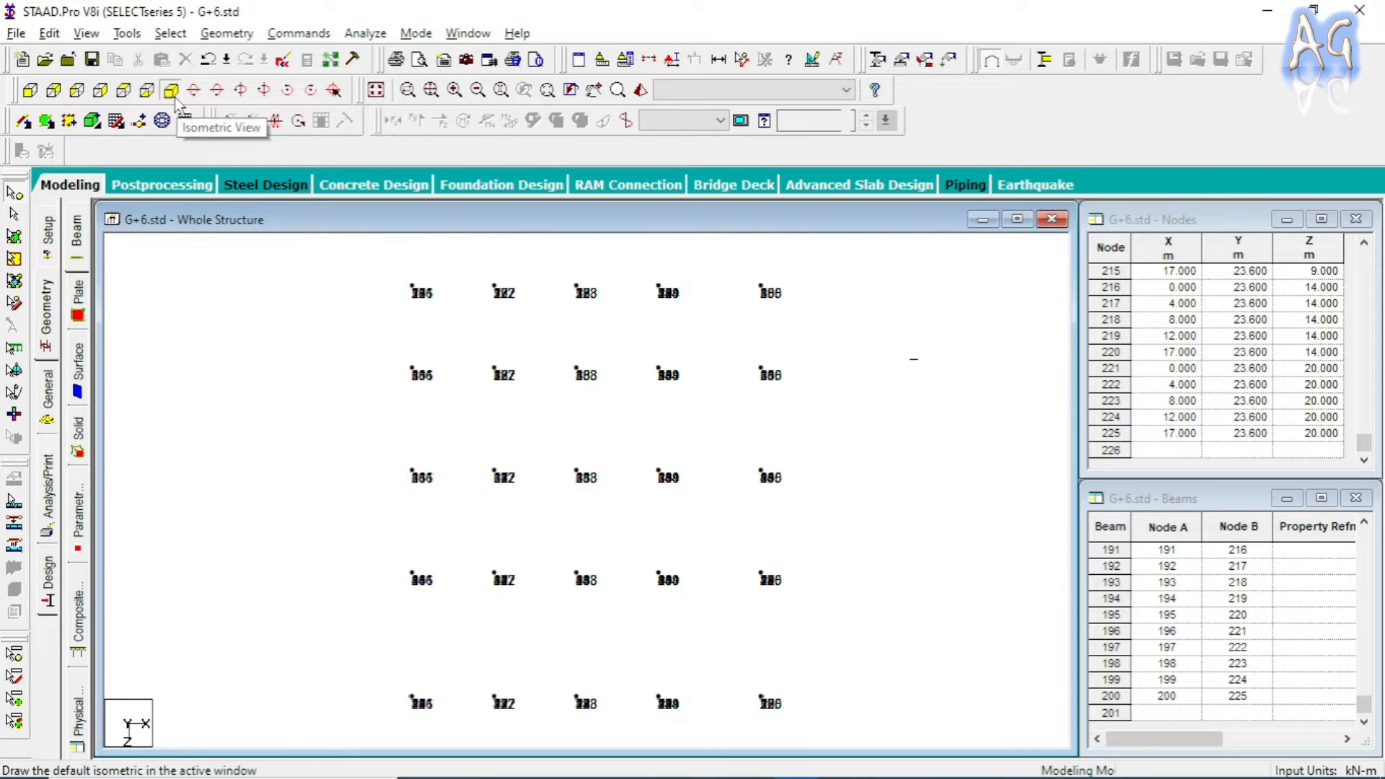
- Show the whole structure in isometric view, check the beam layout on the assignment's elevation in Photos, and return to STAAD.Pro
click(171, 90)
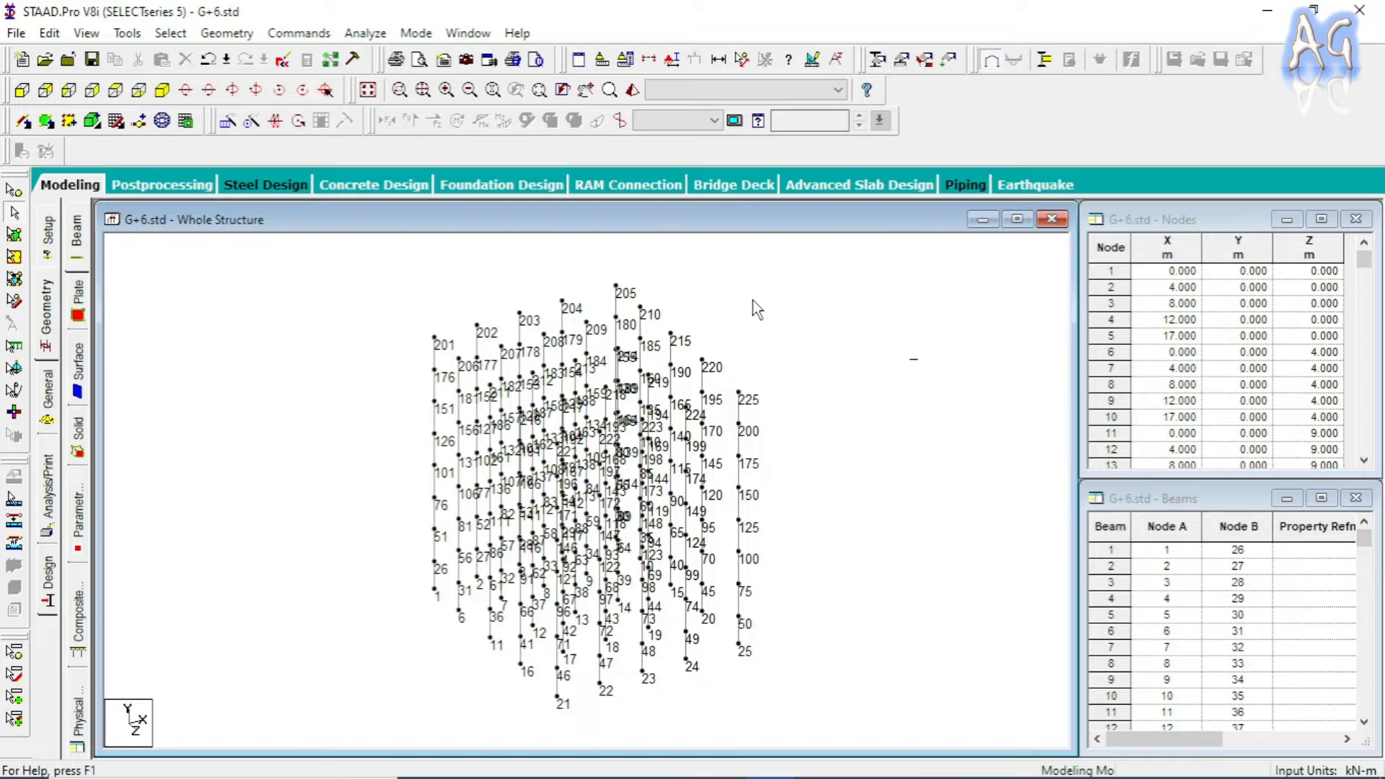
key(alt+Tab)
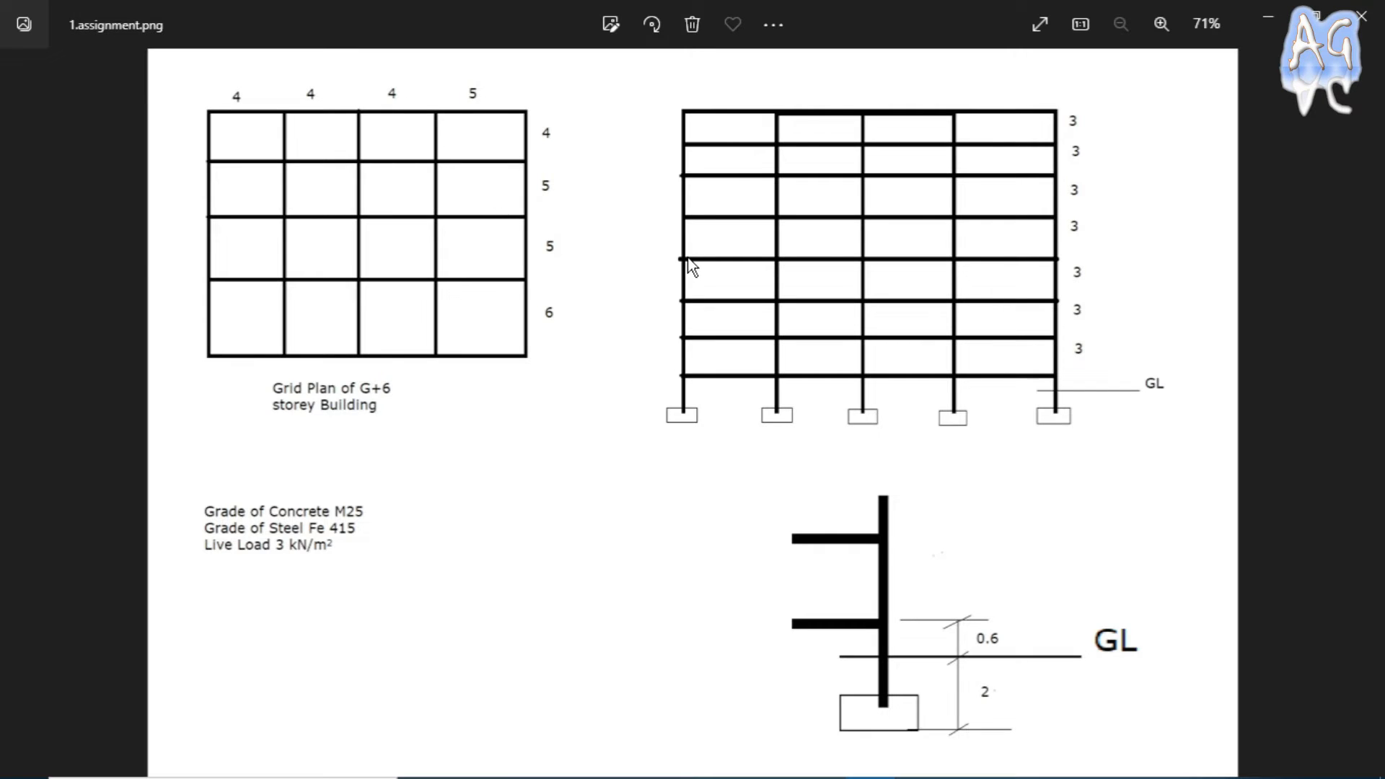
key(alt+Tab)
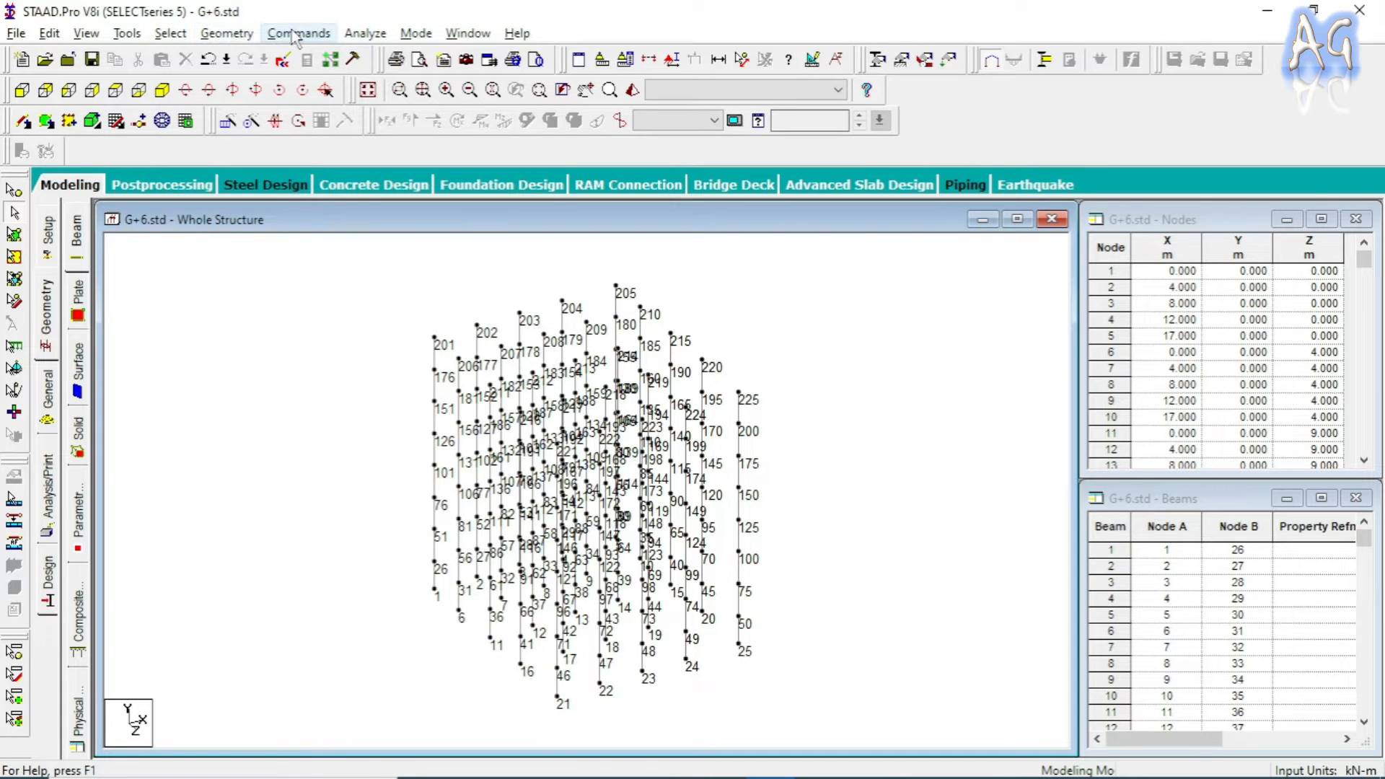
- Try adding point-to-point beams along the top level from node 201 through node 202 to node 203, and undo them
click(228, 33)
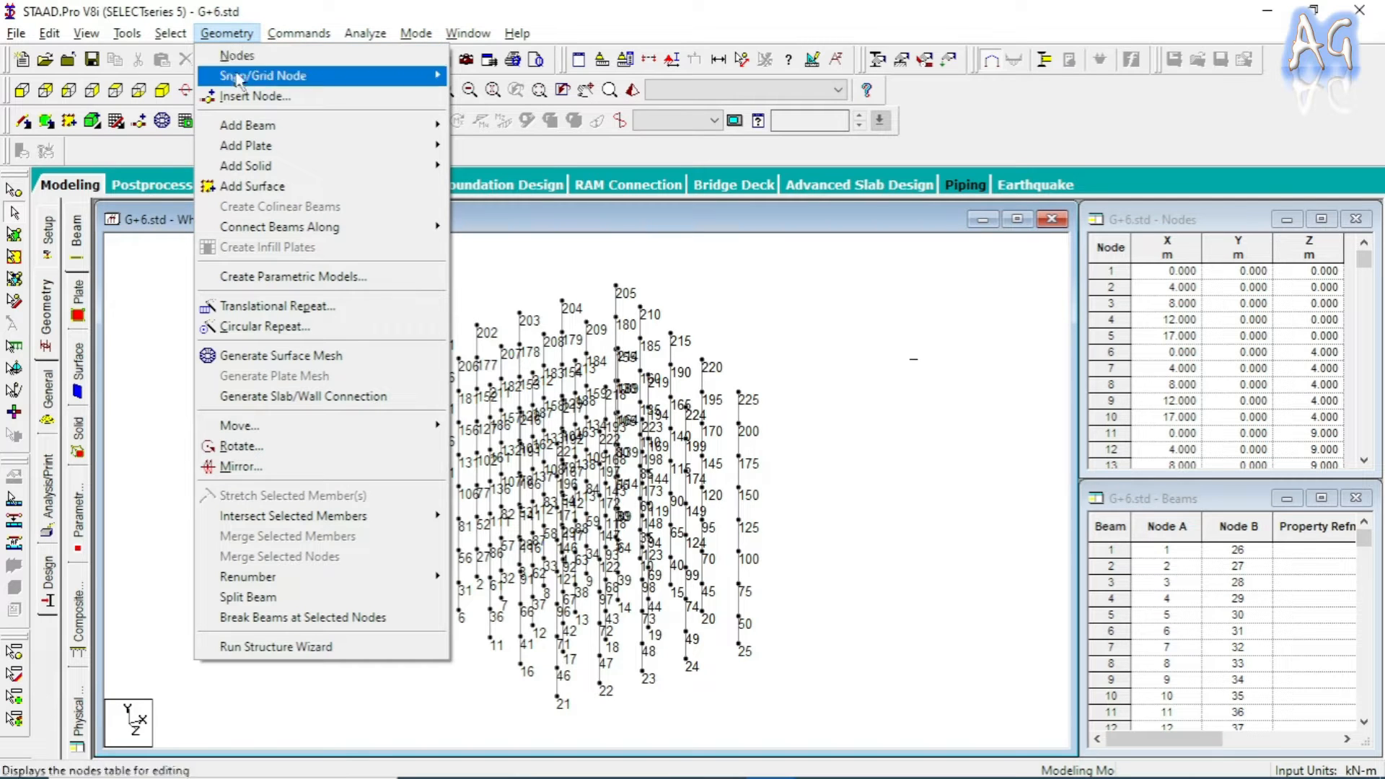
mouse_move(425, 125)
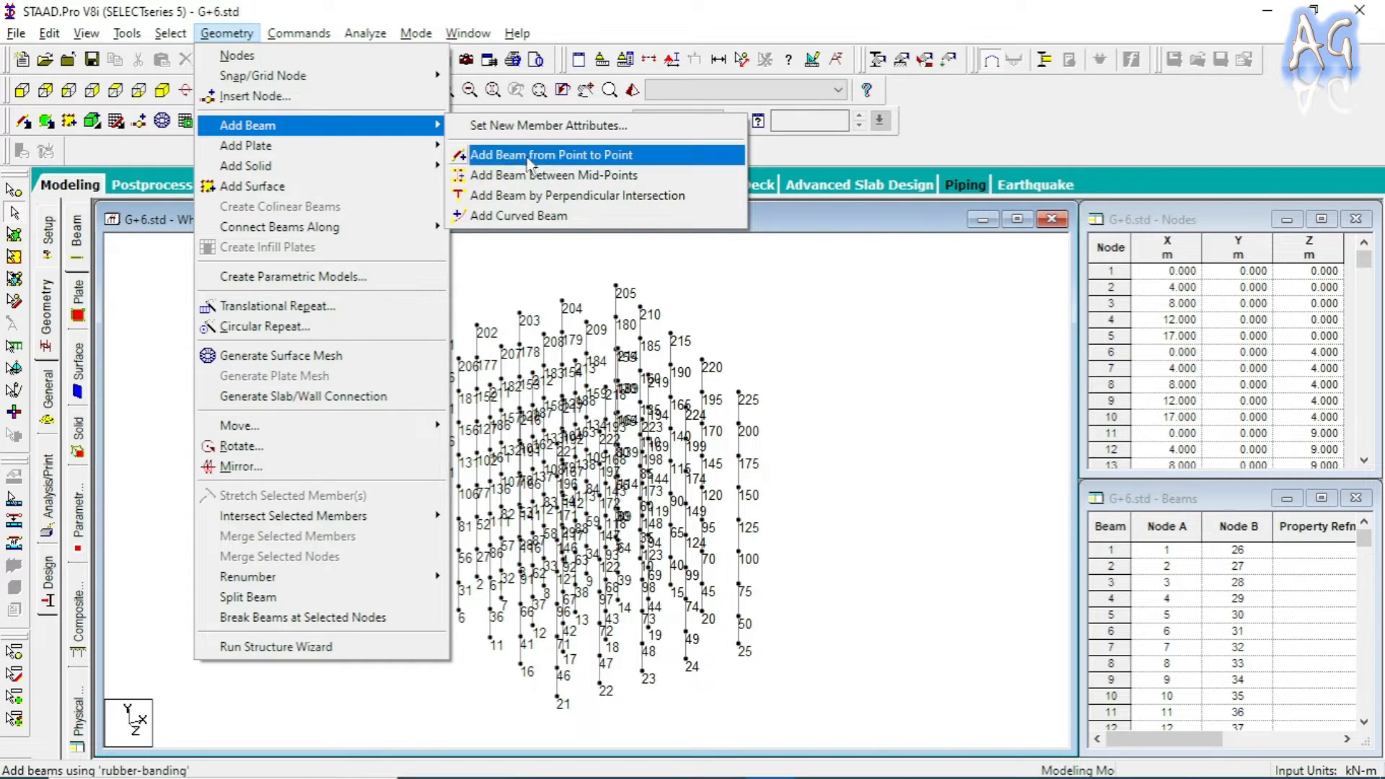
click(584, 160)
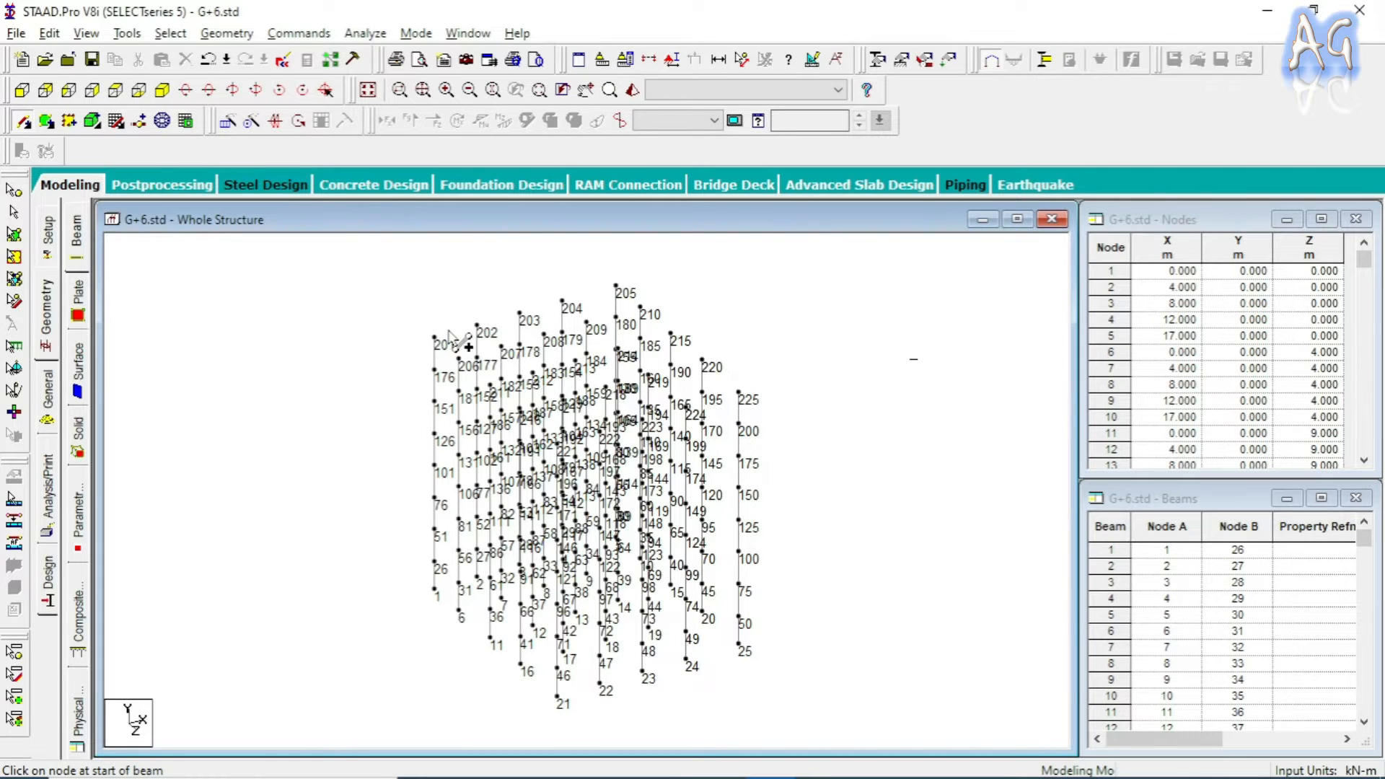
drag(435, 338, 529, 328)
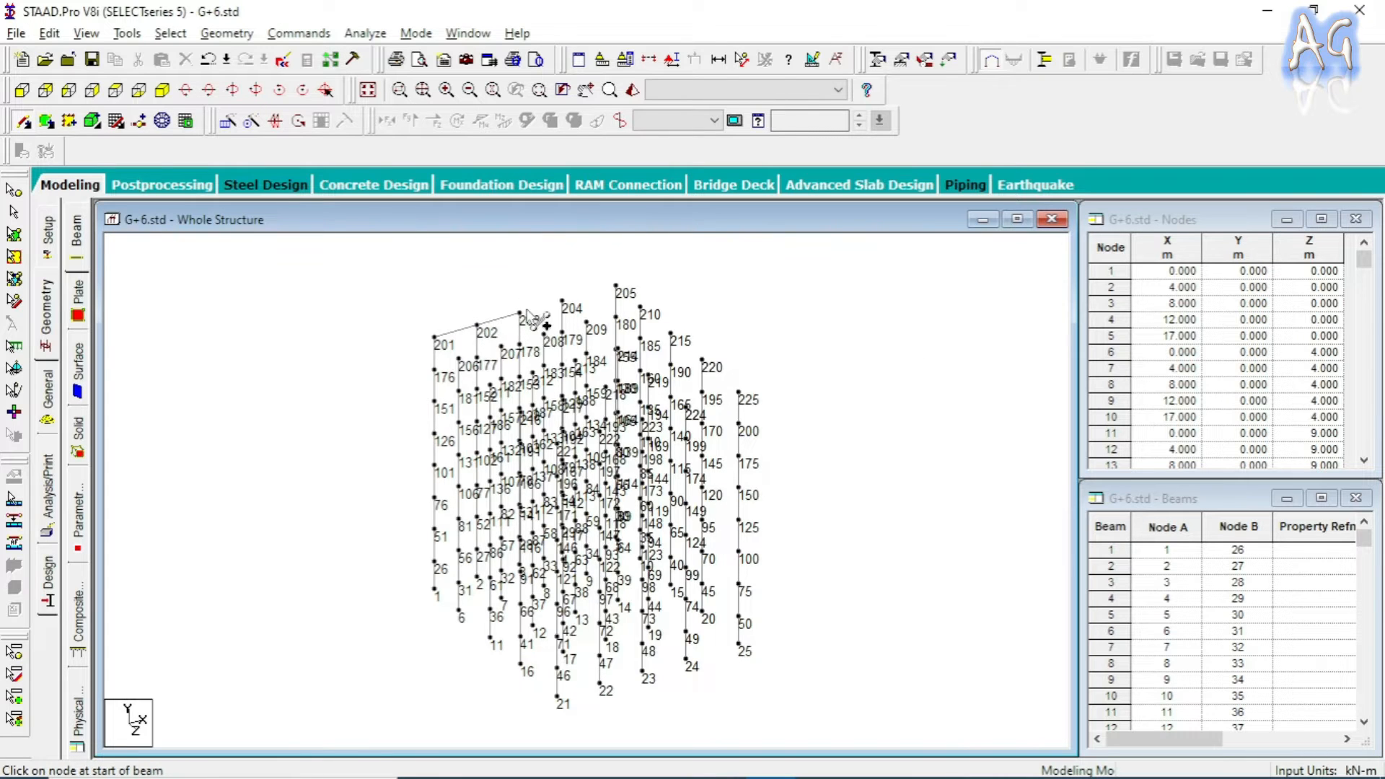
key(ctrl+z)
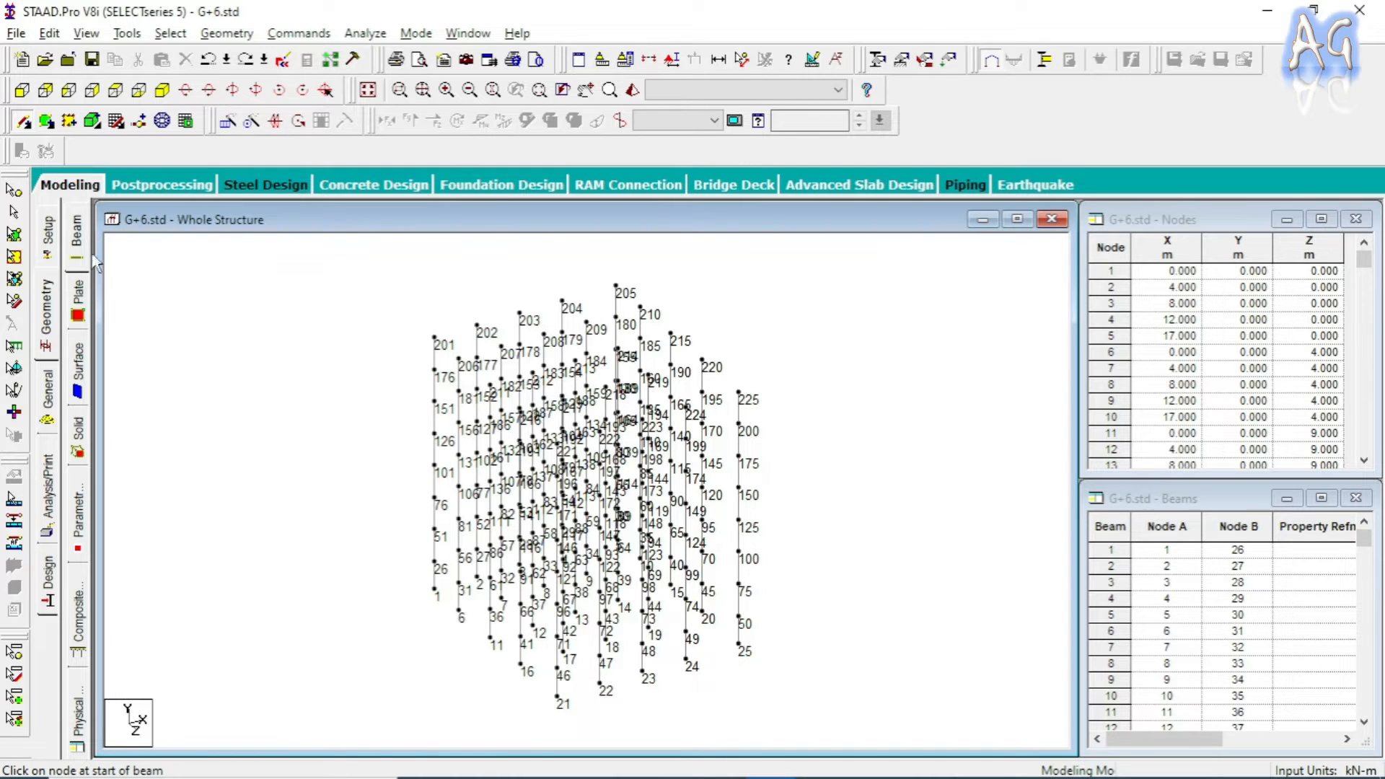
- Orient the whole structure to the front view from +Z, looking onto the X-Y plane
click(86, 33)
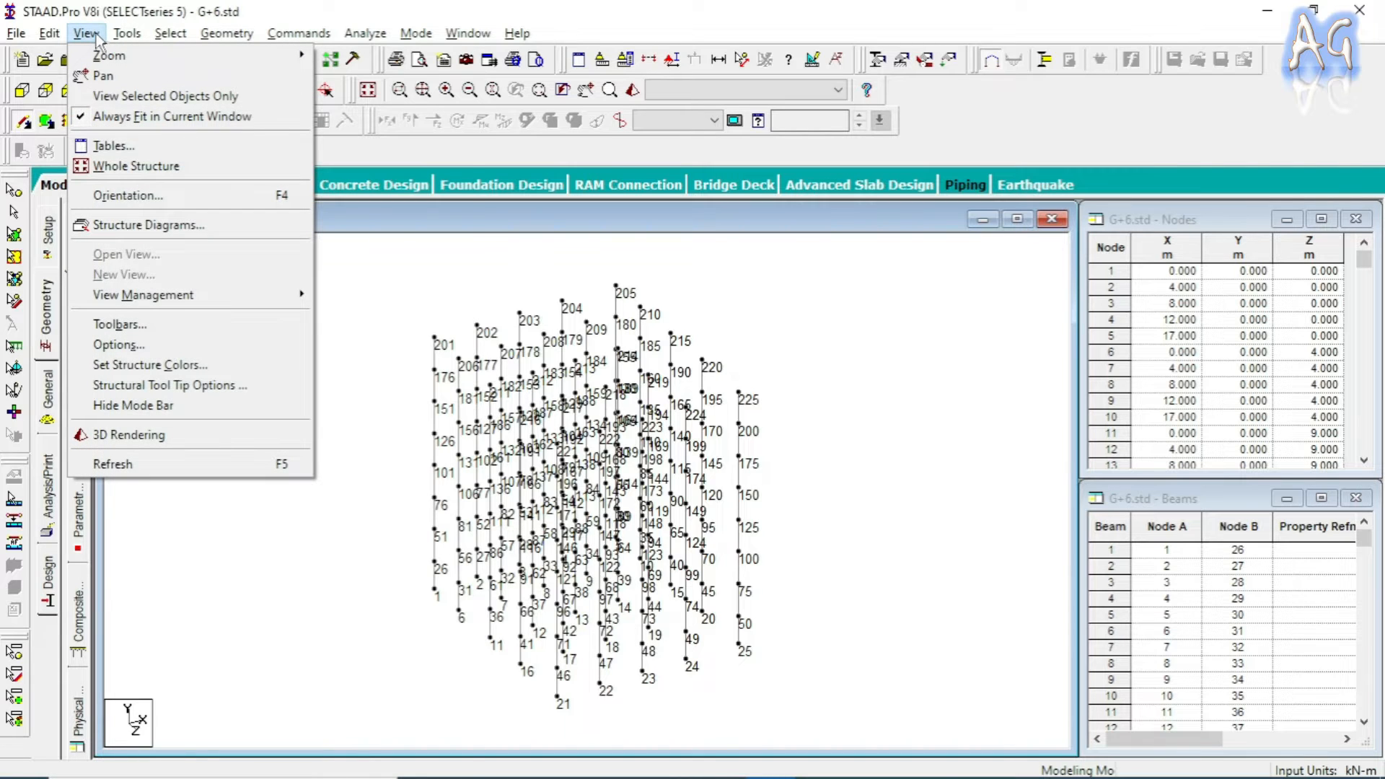
click(535, 10)
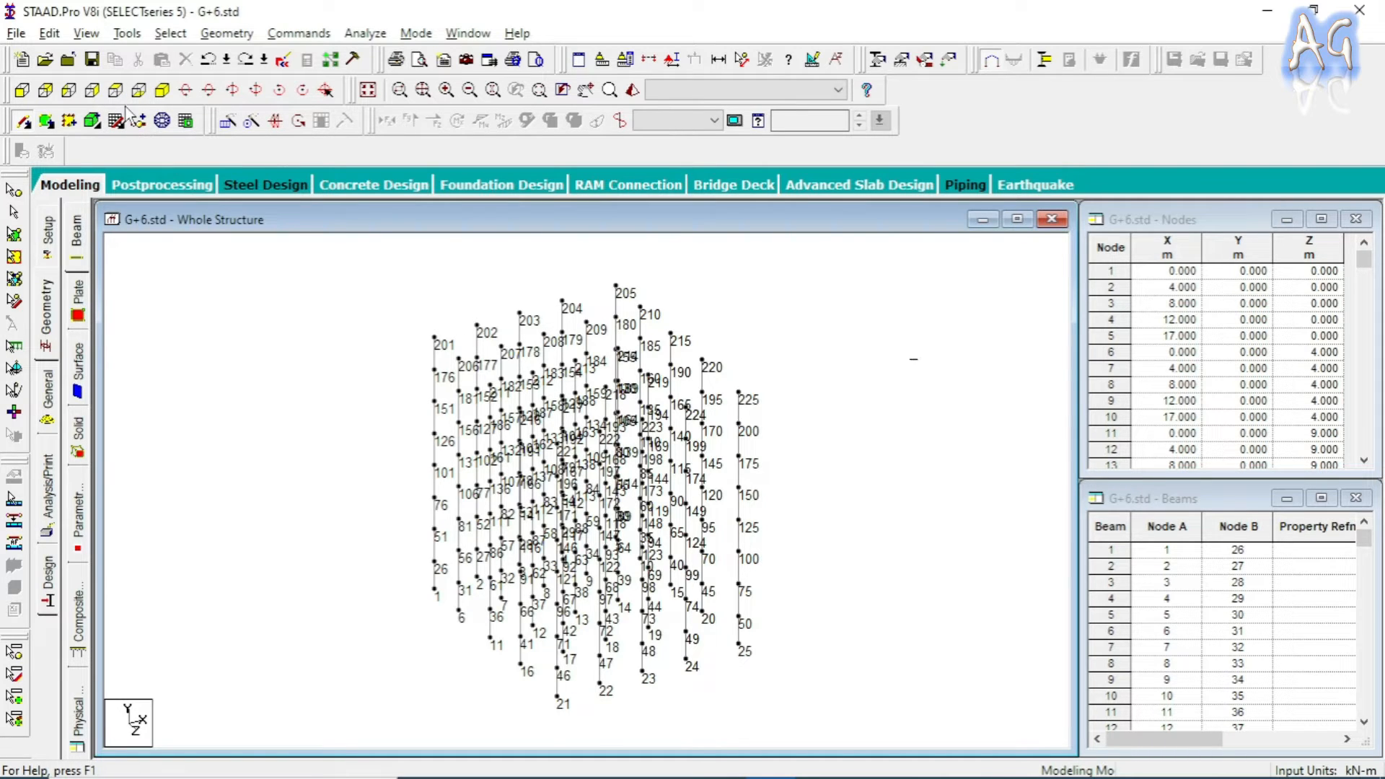
click(69, 94)
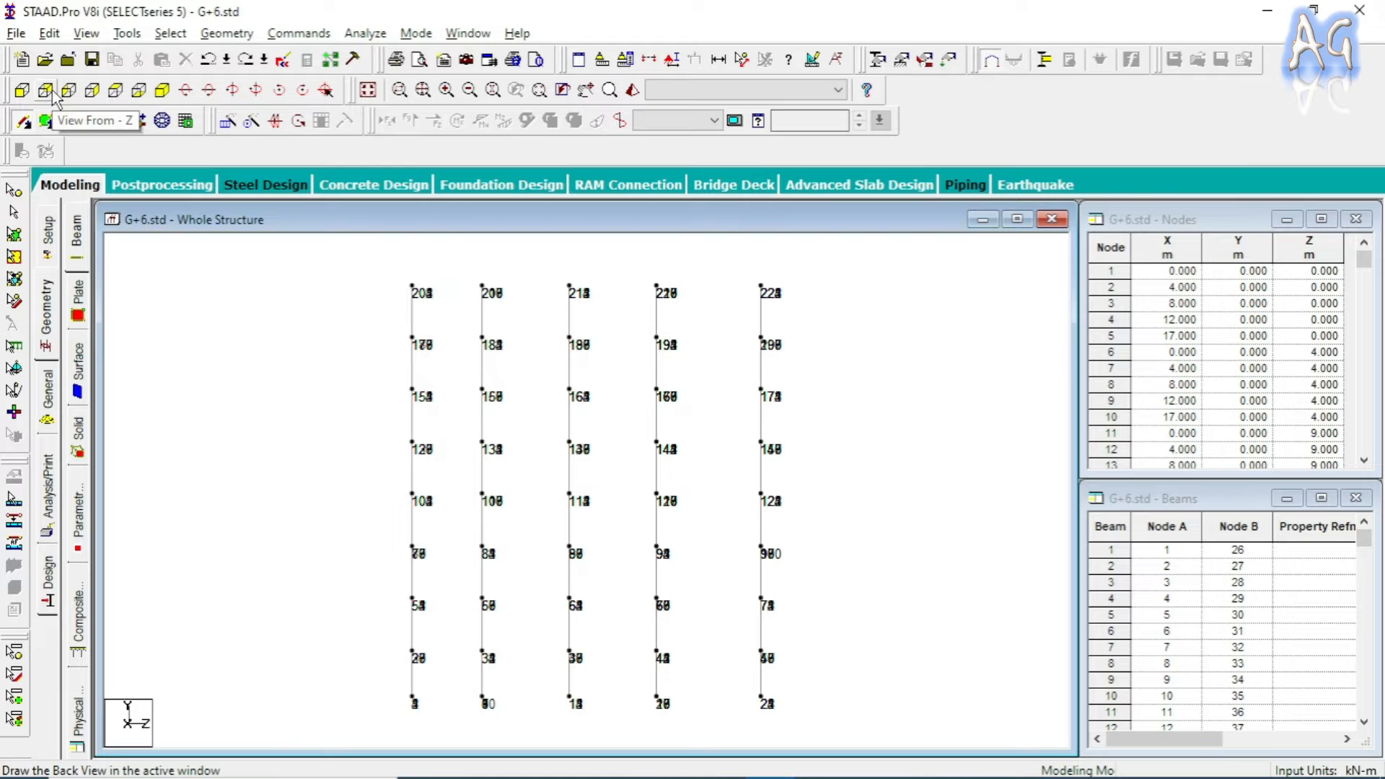
click(26, 93)
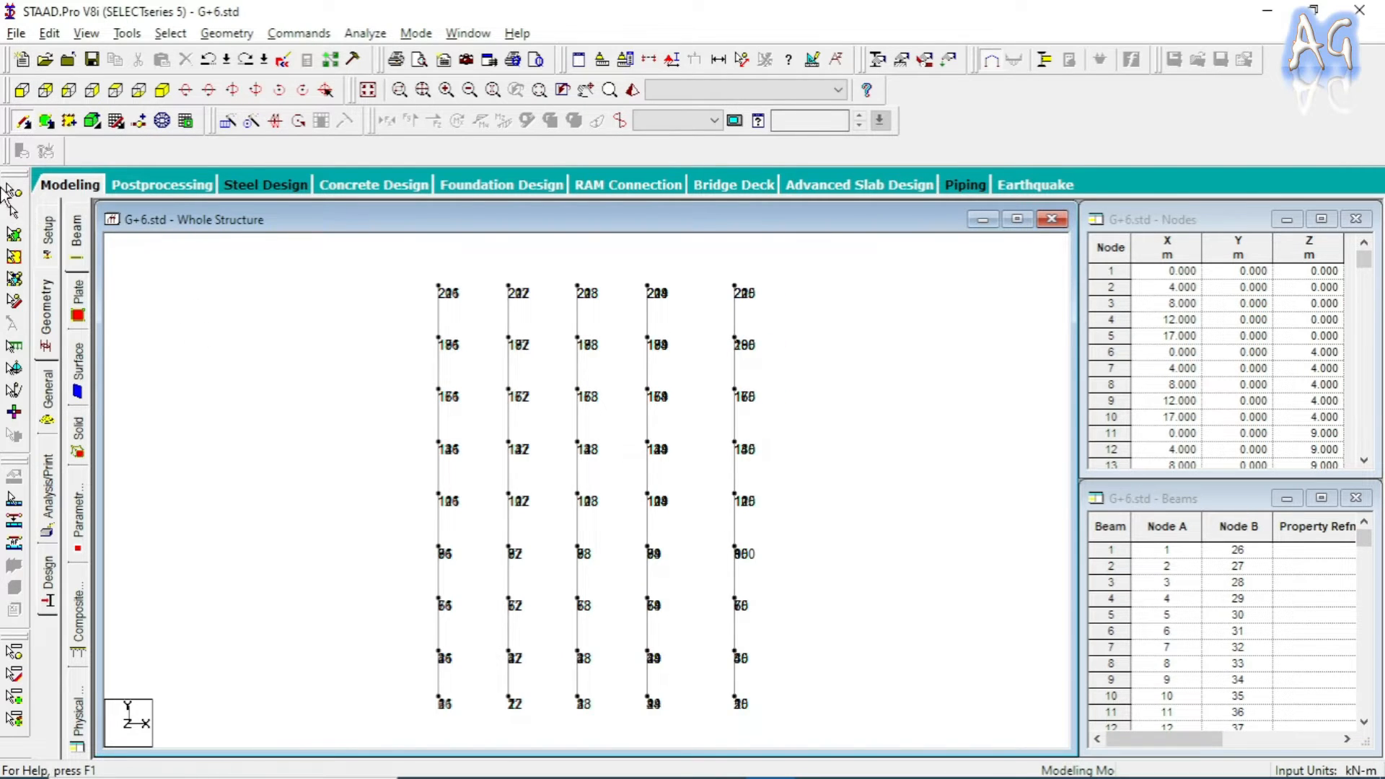
- Isolate the nodes at the 2.6 m level, nodes 26 to 50, and view them in plan from above
click(13, 191)
drag(417, 641, 773, 685)
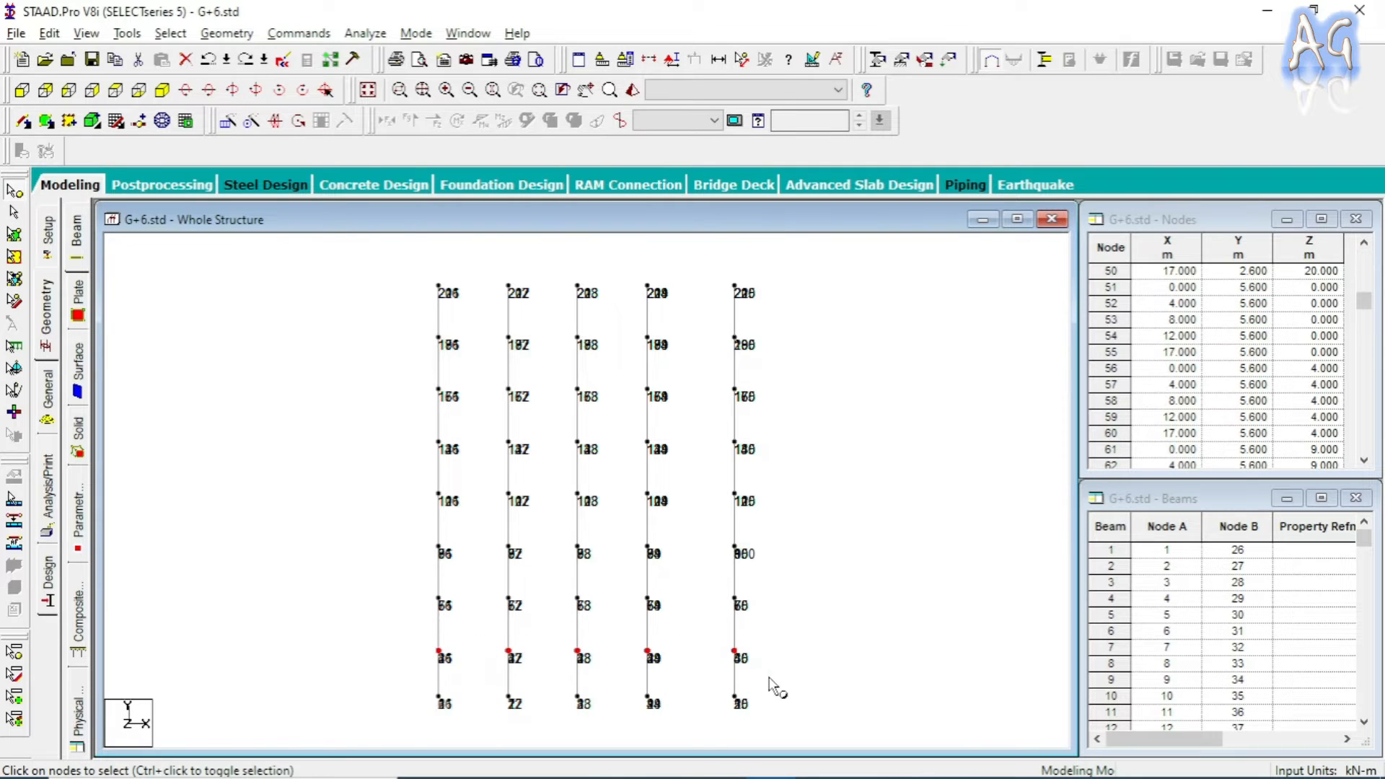
click(85, 34)
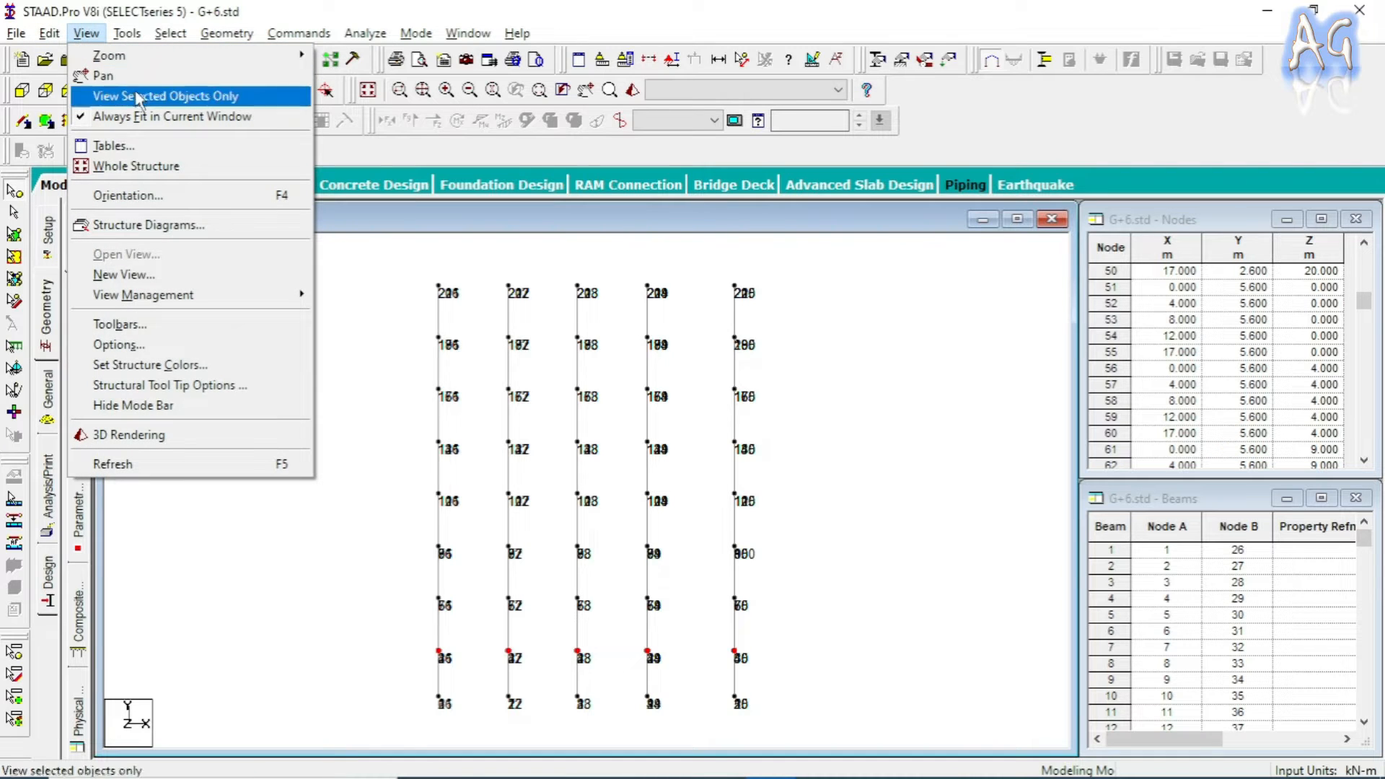
click(228, 100)
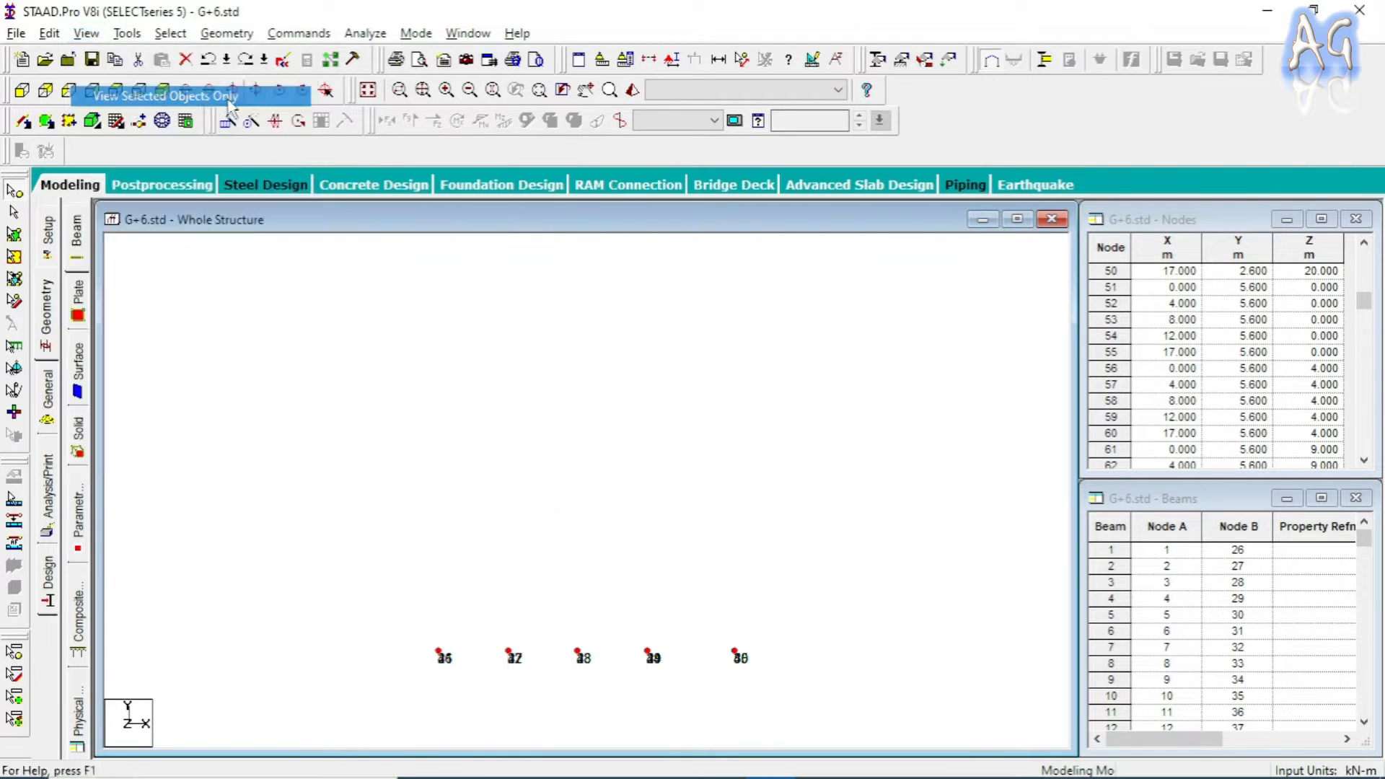
click(610, 550)
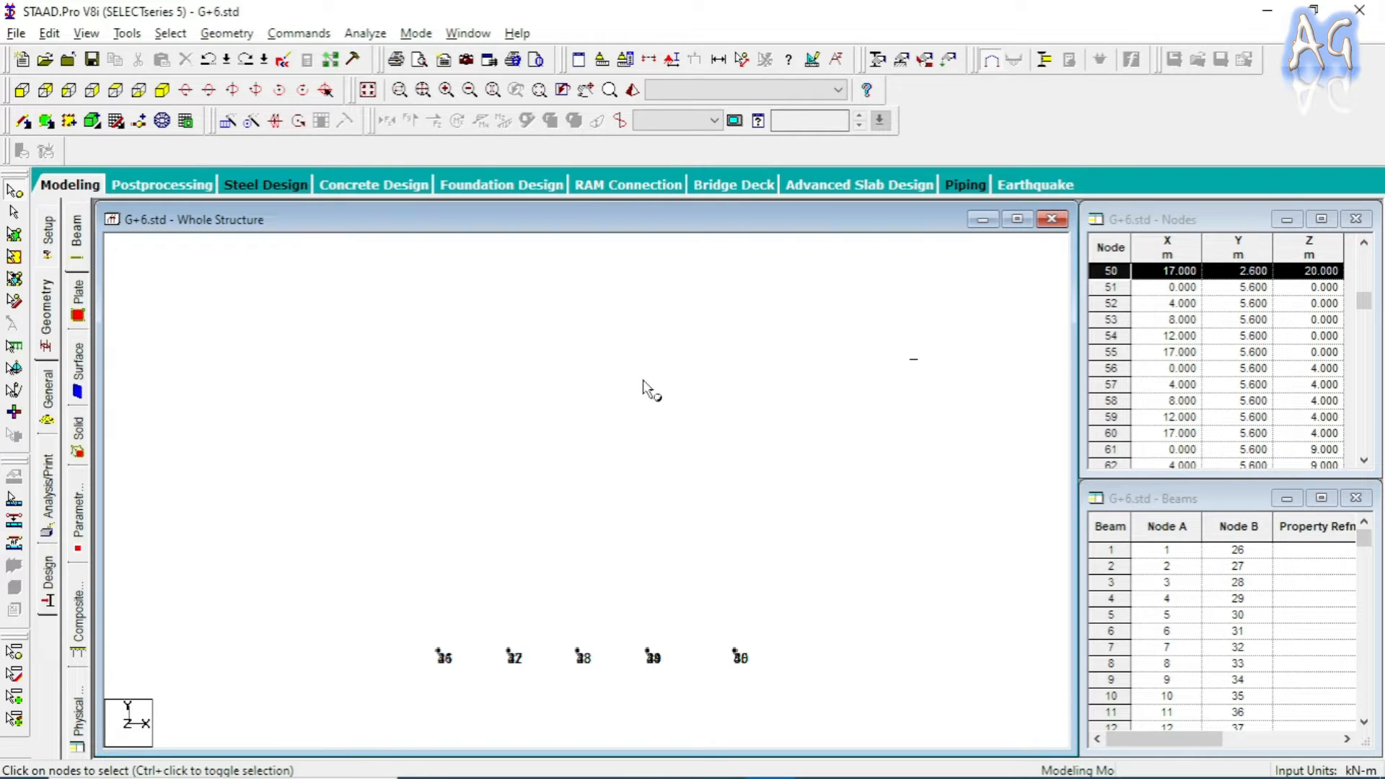
click(115, 91)
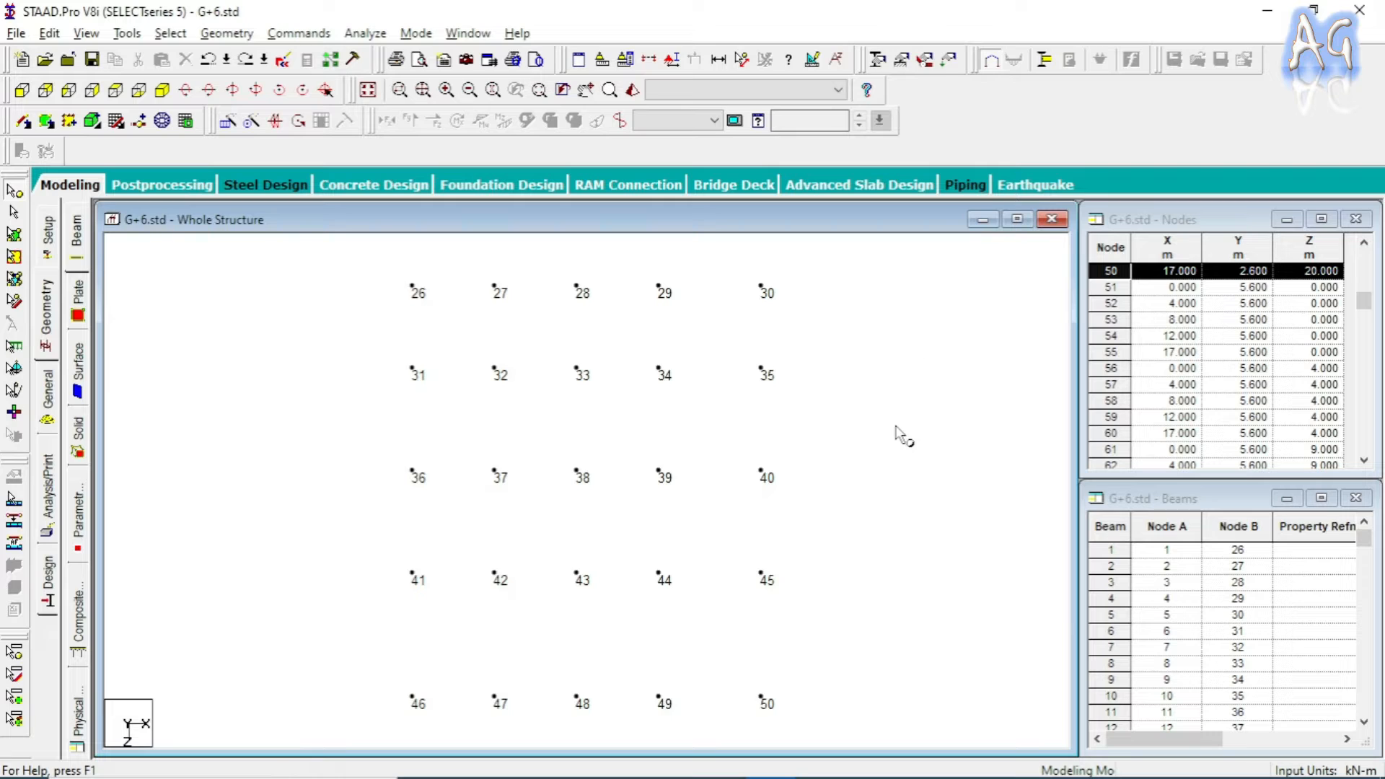
- Add beams along the first grid line from node 26 through nodes 27, 28 and 29 to node 30
click(23, 122)
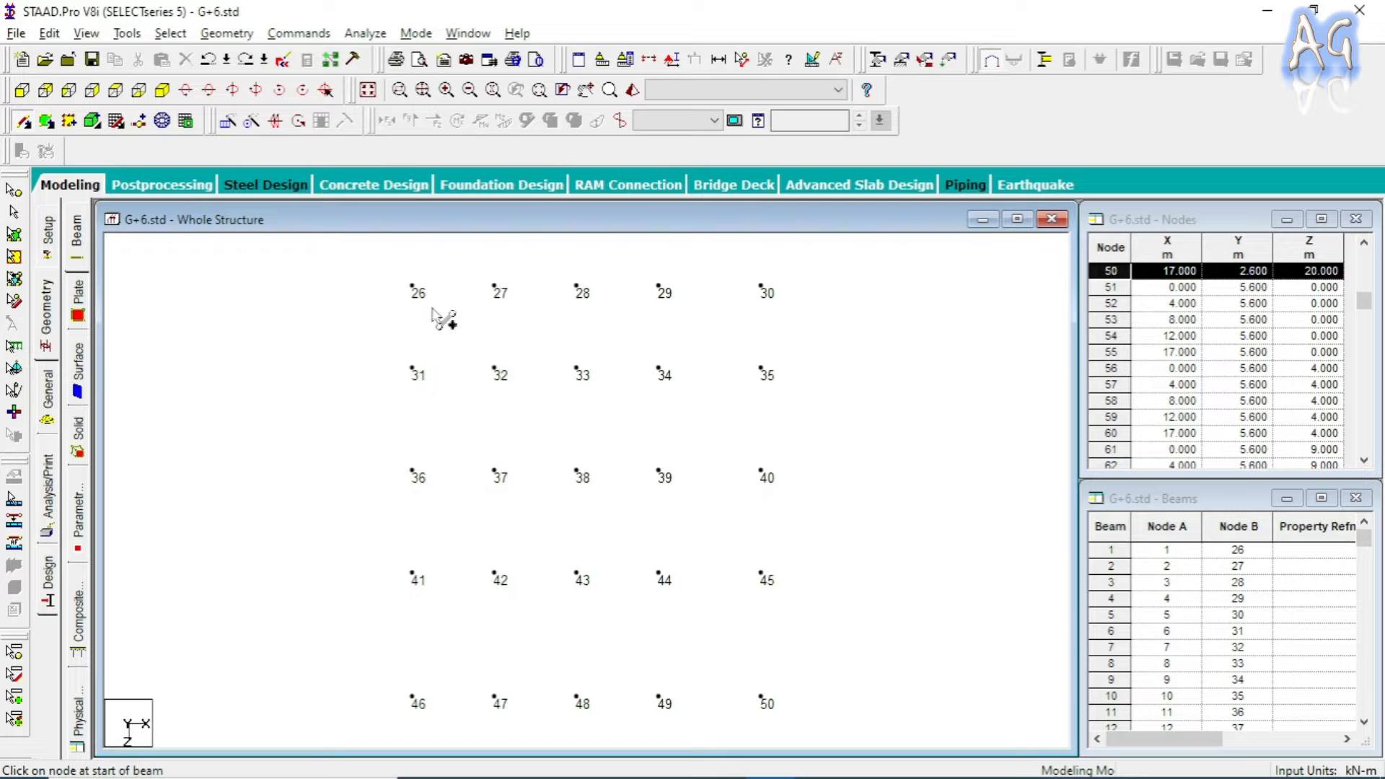
drag(412, 288, 762, 289)
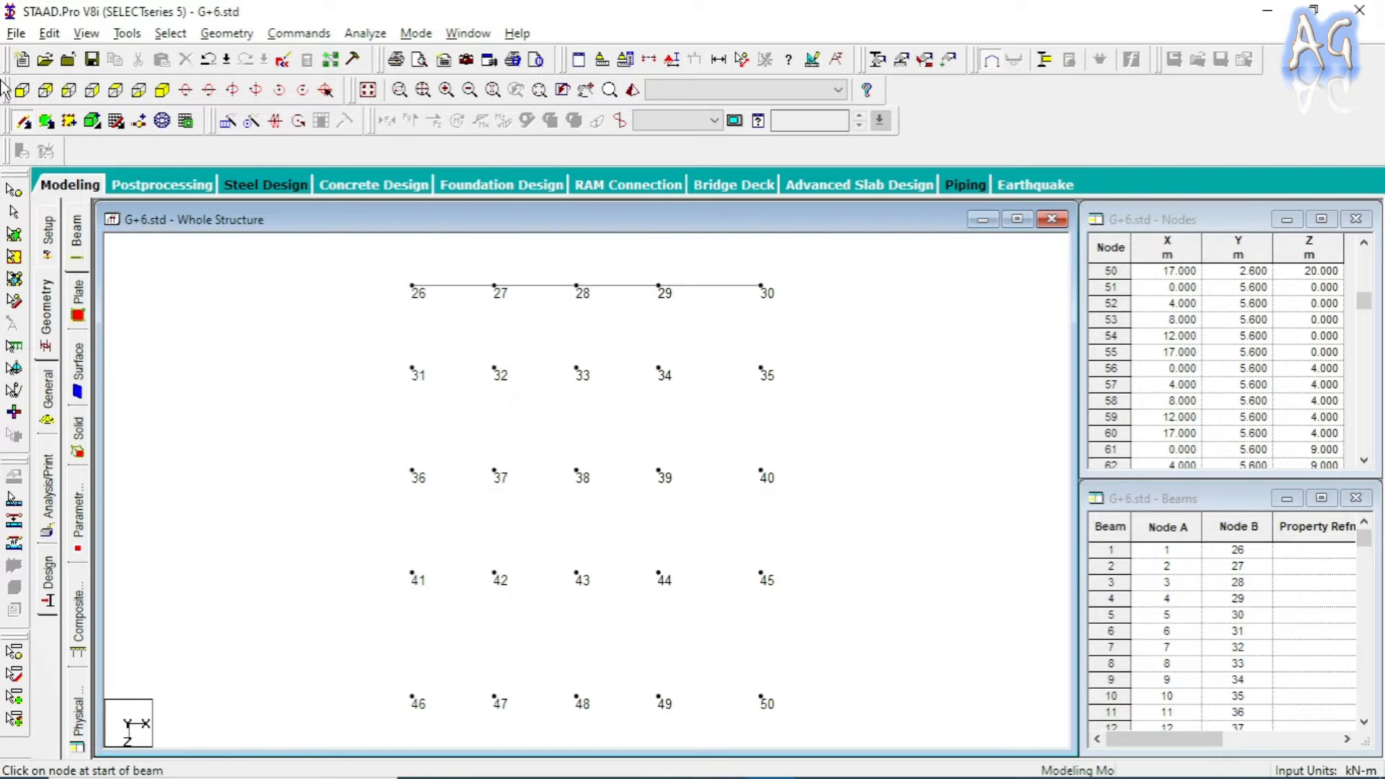
click(24, 124)
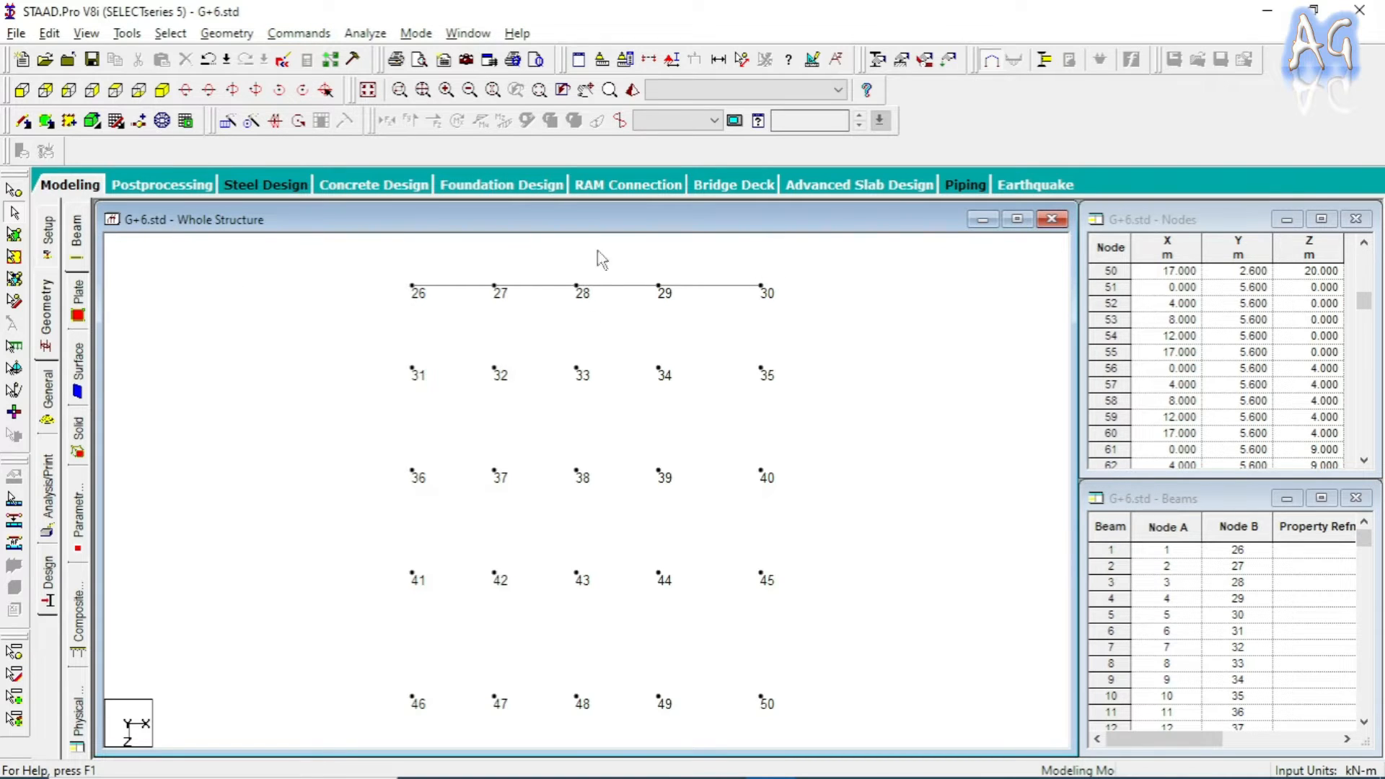
- Select the four beams between nodes 26 and 30 and set up a translational repeat in global Z with 4 steps
click(14, 214)
drag(794, 324, 821, 325)
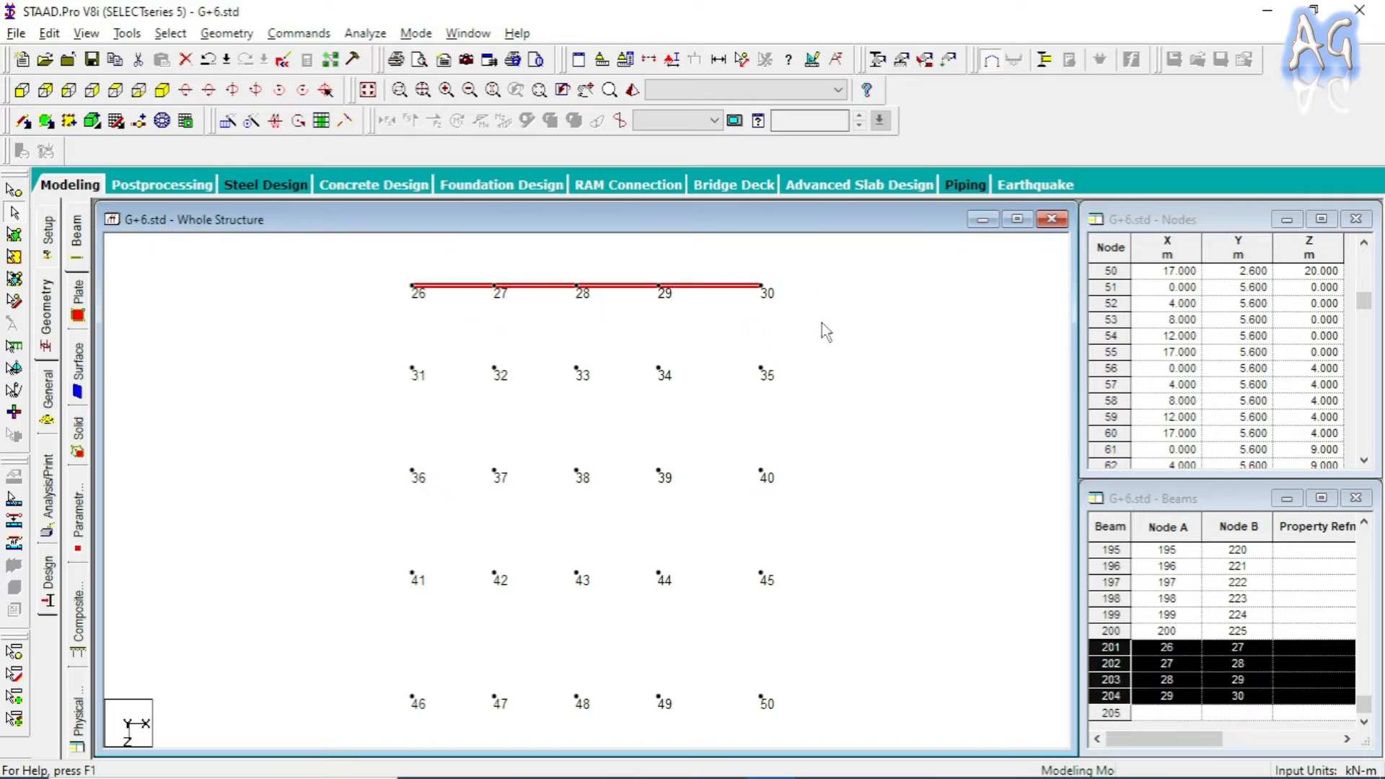
click(228, 121)
drag(614, 271, 1027, 173)
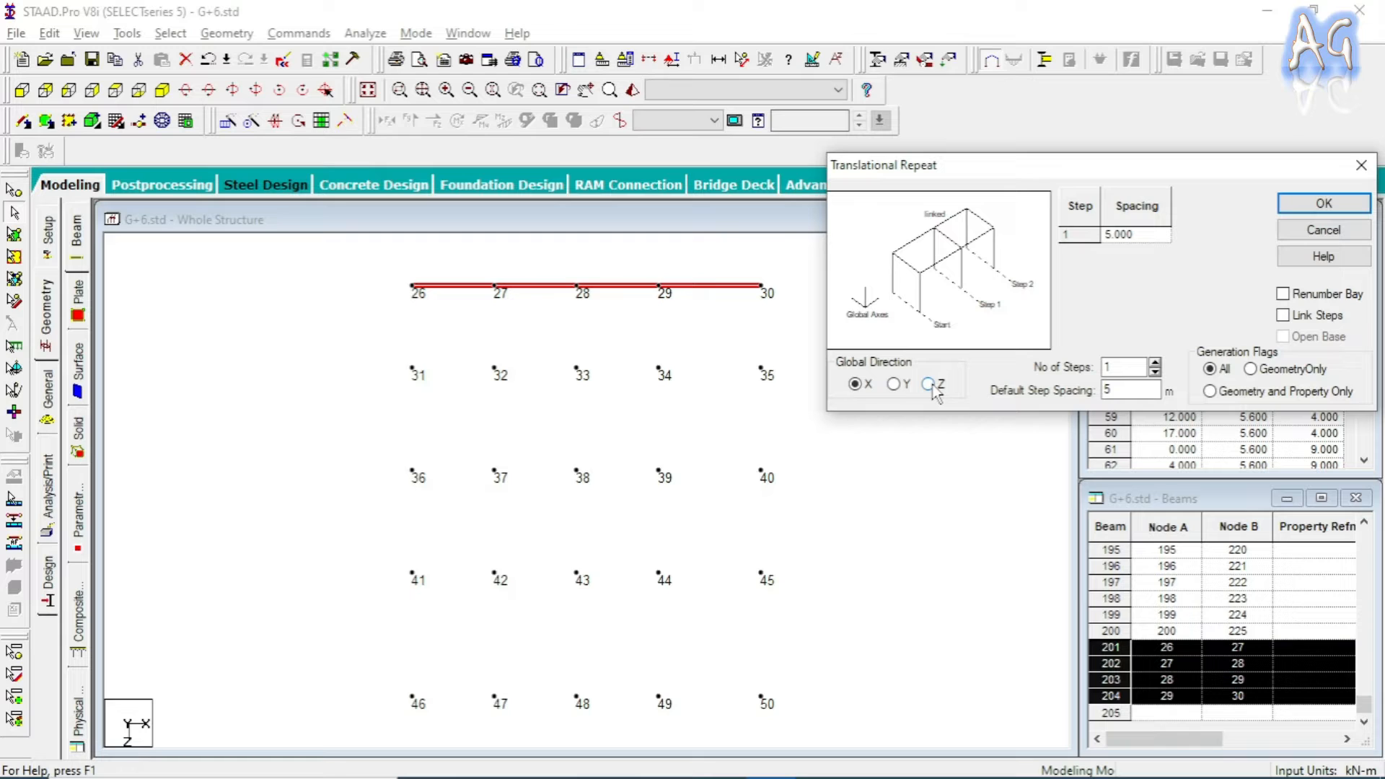
drag(1040, 172, 1016, 175)
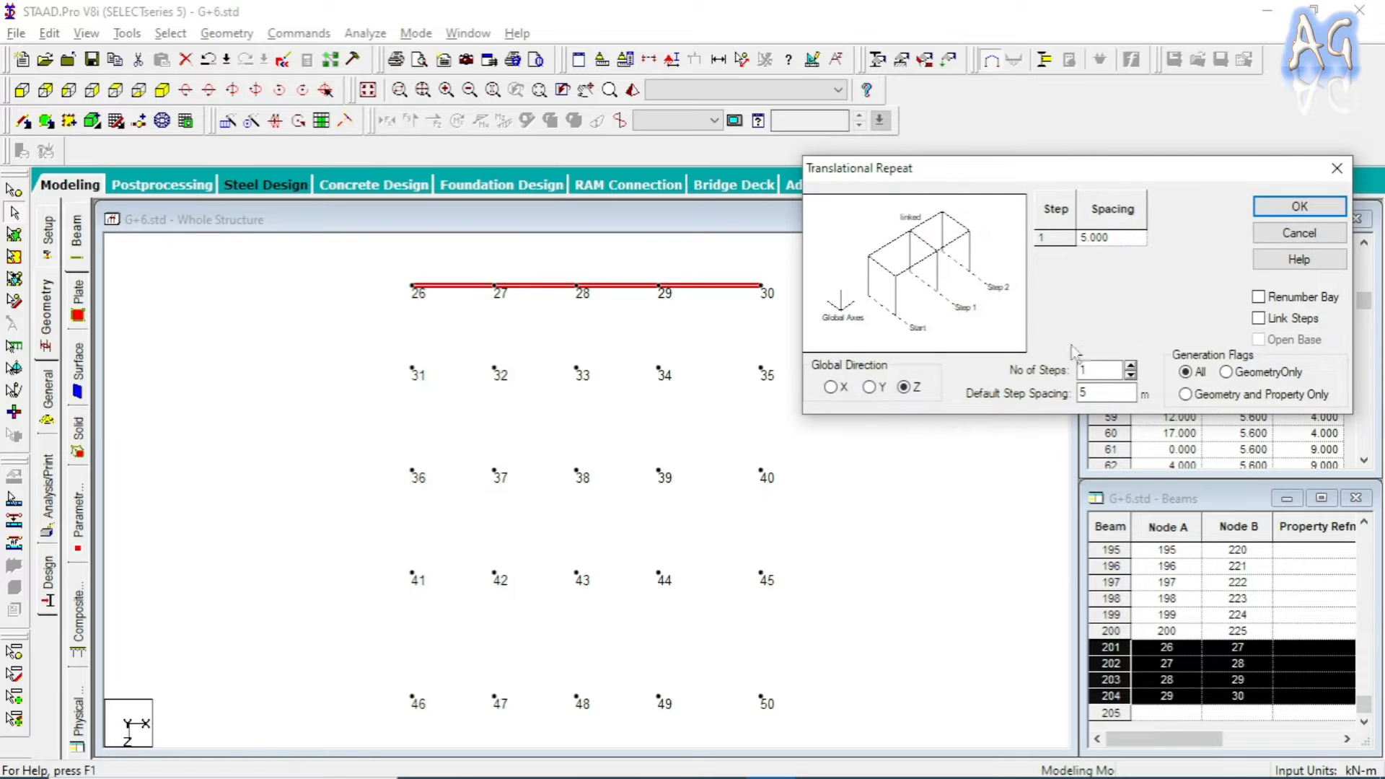
drag(1097, 370, 1044, 375)
text(4)
click(1107, 393)
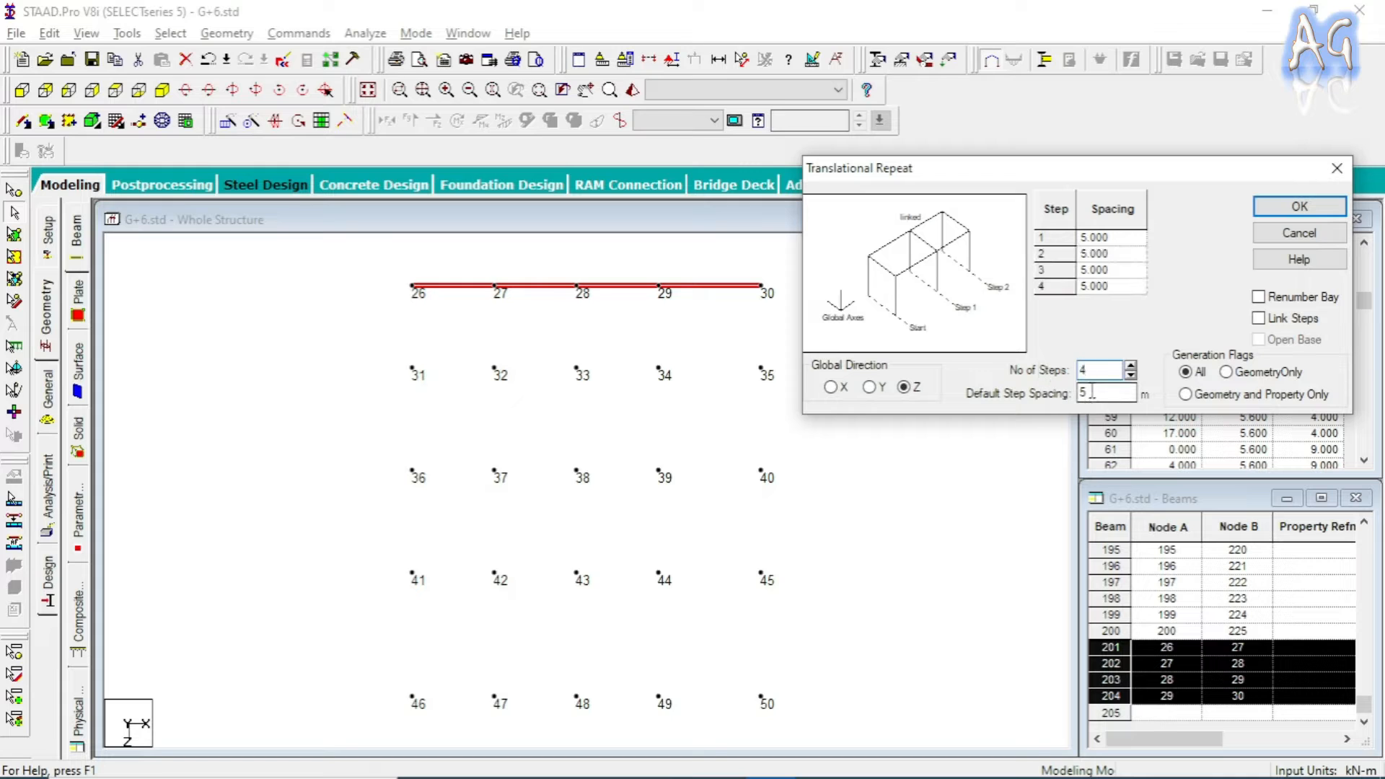
- Set the first step spacing to 4 m and the fourth to 6 m, checking the assignment's grid plan, and generate the beams with linked steps
click(1115, 238)
drag(1115, 238, 1041, 237)
text(4)
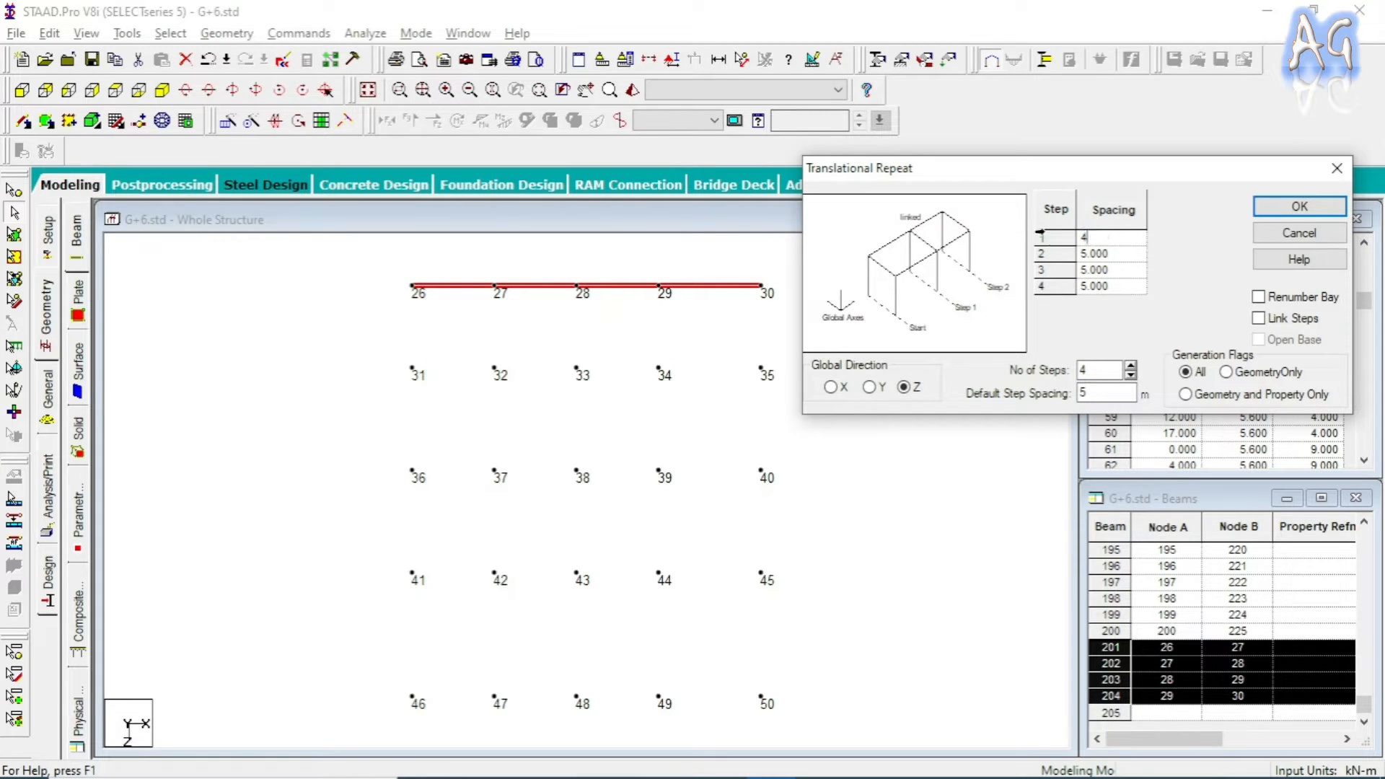
click(1121, 287)
drag(1108, 289, 1017, 288)
text(6)
key(alt+Tab)
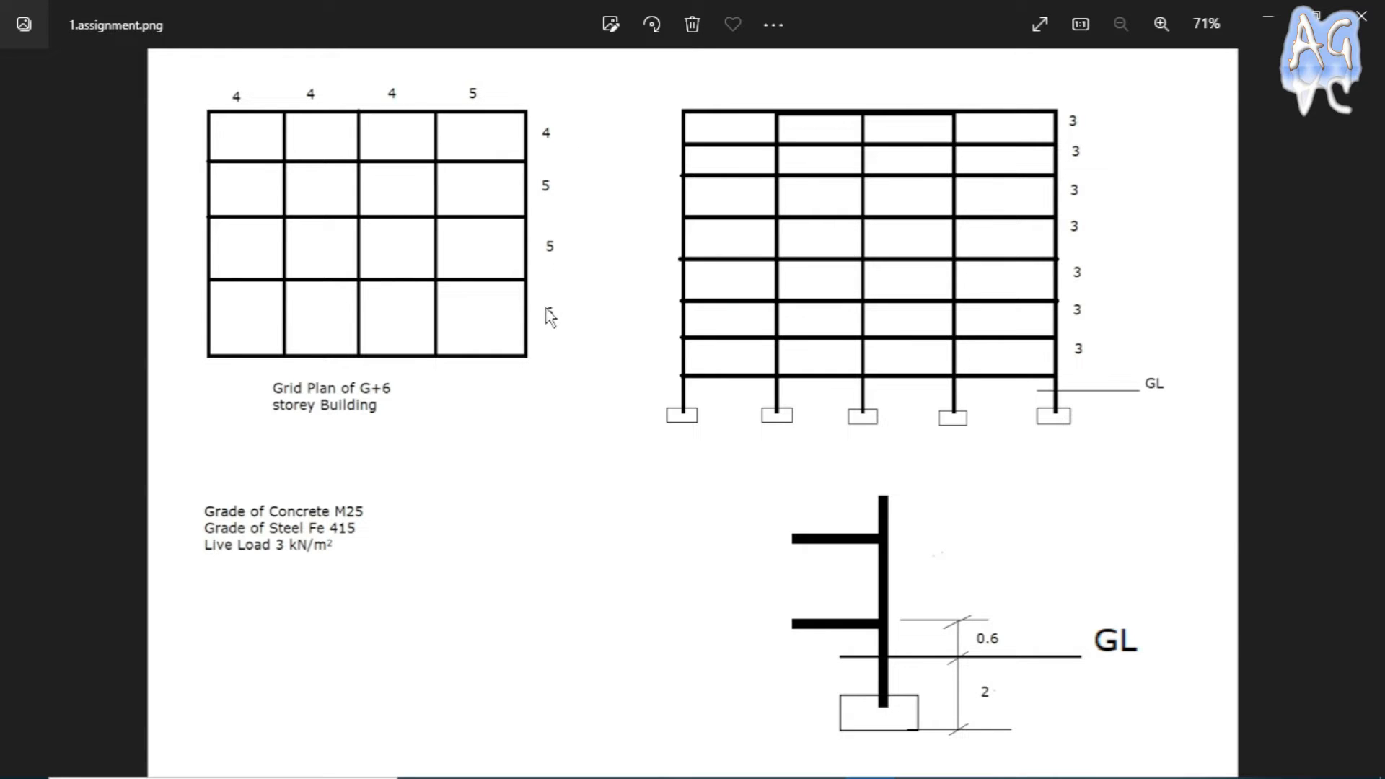
key(alt+Tab)
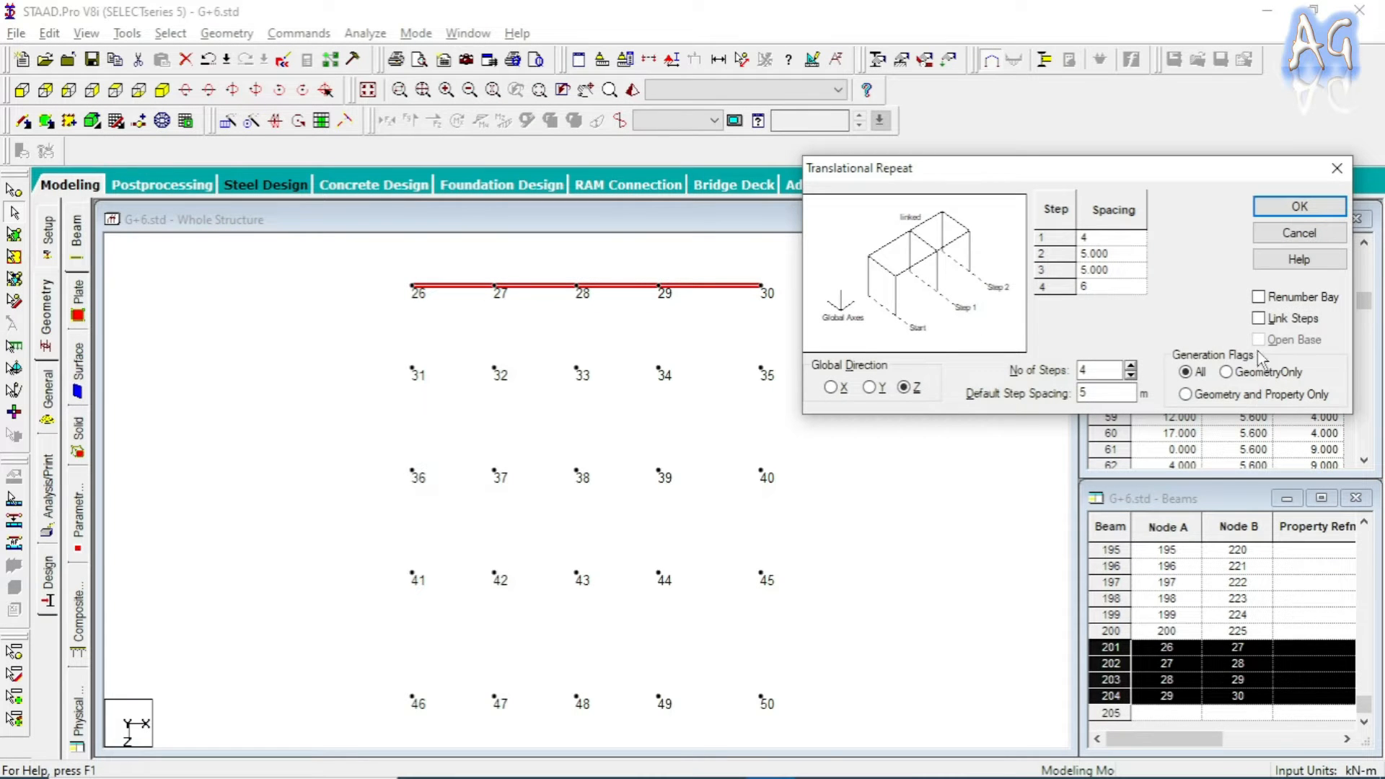
drag(1146, 189, 1152, 207)
click(1128, 288)
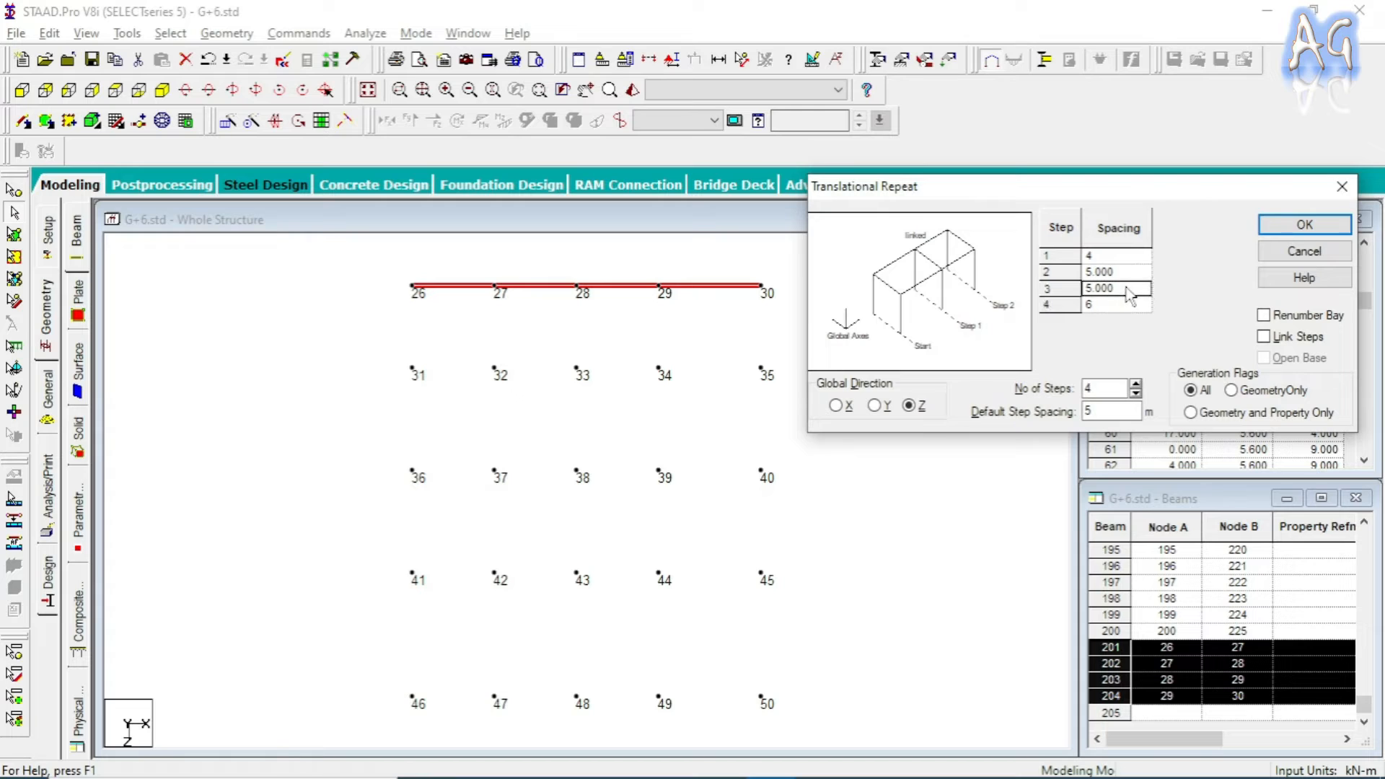
click(1263, 338)
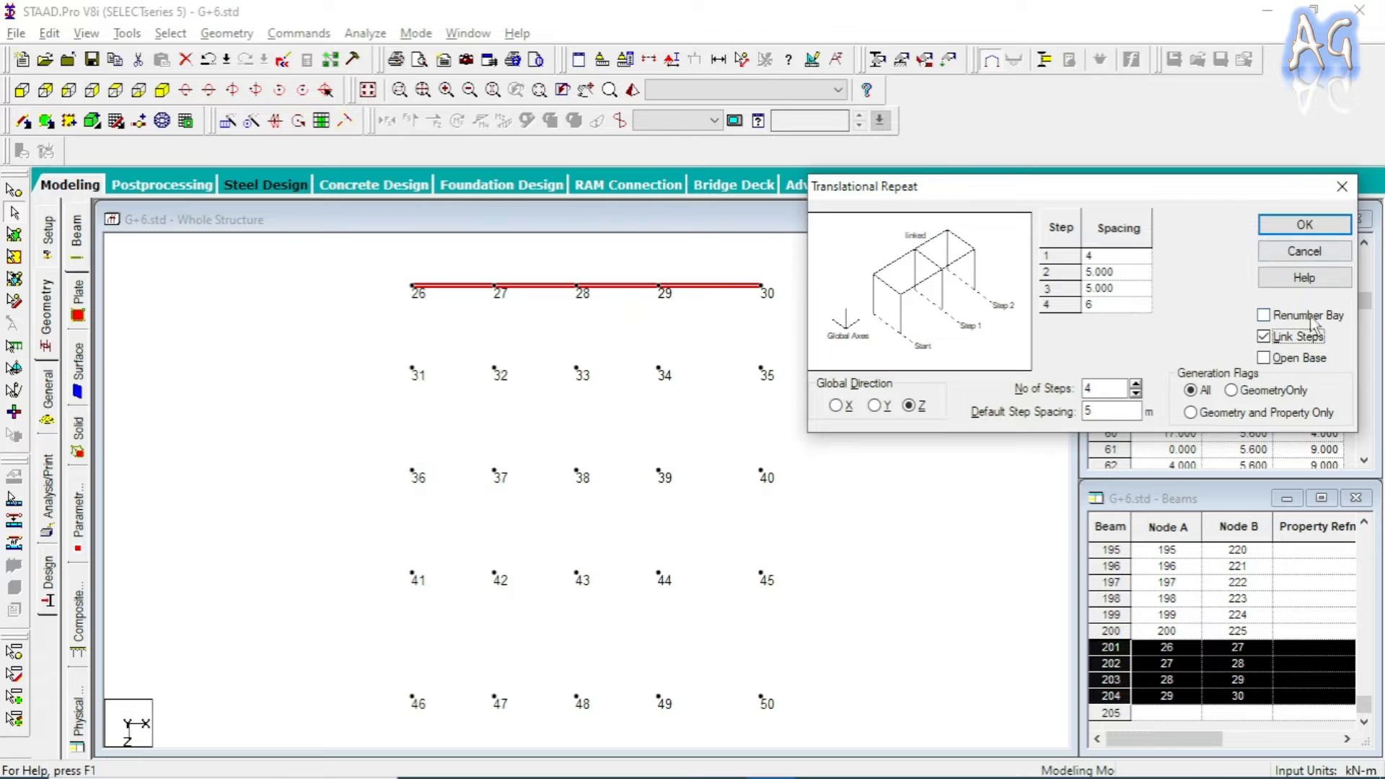
click(1304, 228)
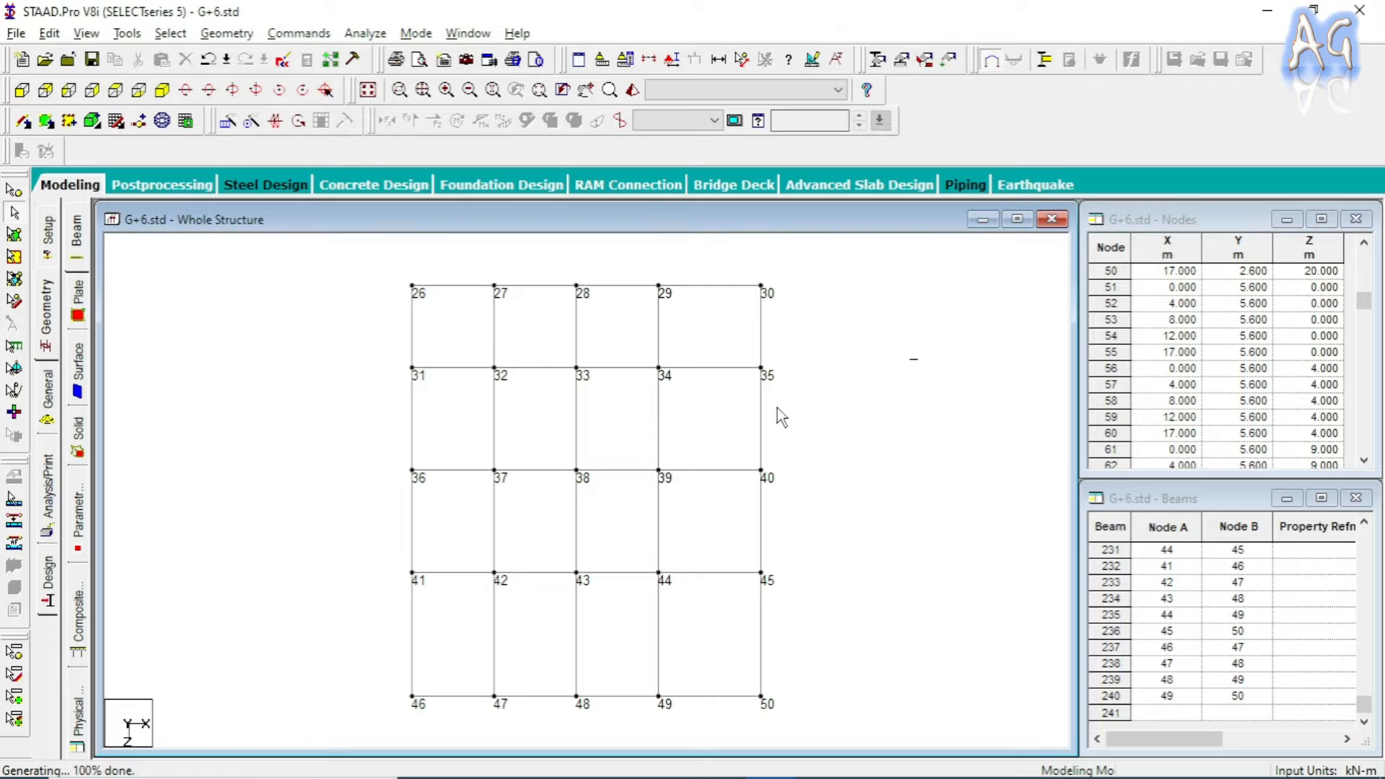
- Inspect the plan-level beam grid in a rotated 3D rendering and close the rendered view
click(632, 89)
drag(911, 461, 862, 612)
click(1302, 351)
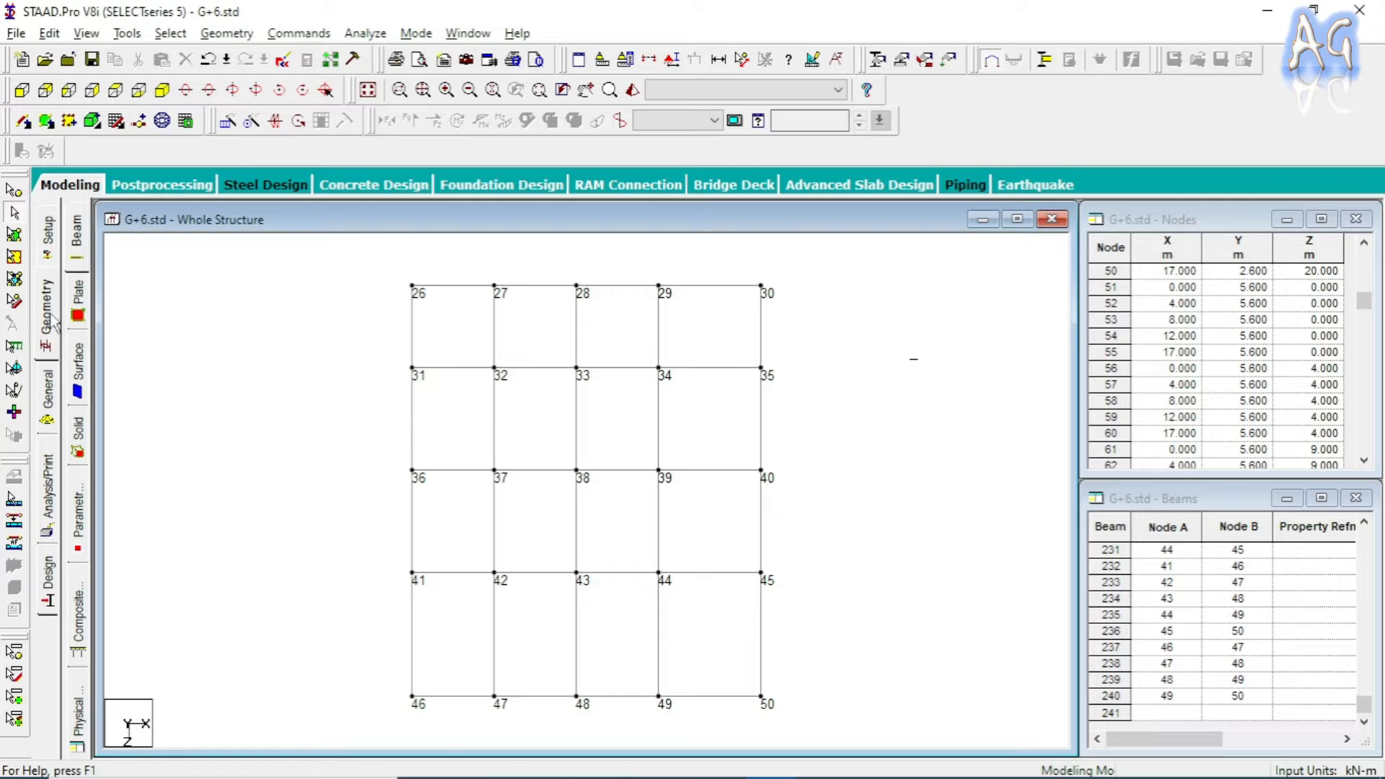
- Select all beams of the 2.6 m level grid and start a translational repeat in the global Y direction
click(14, 216)
drag(378, 268, 793, 727)
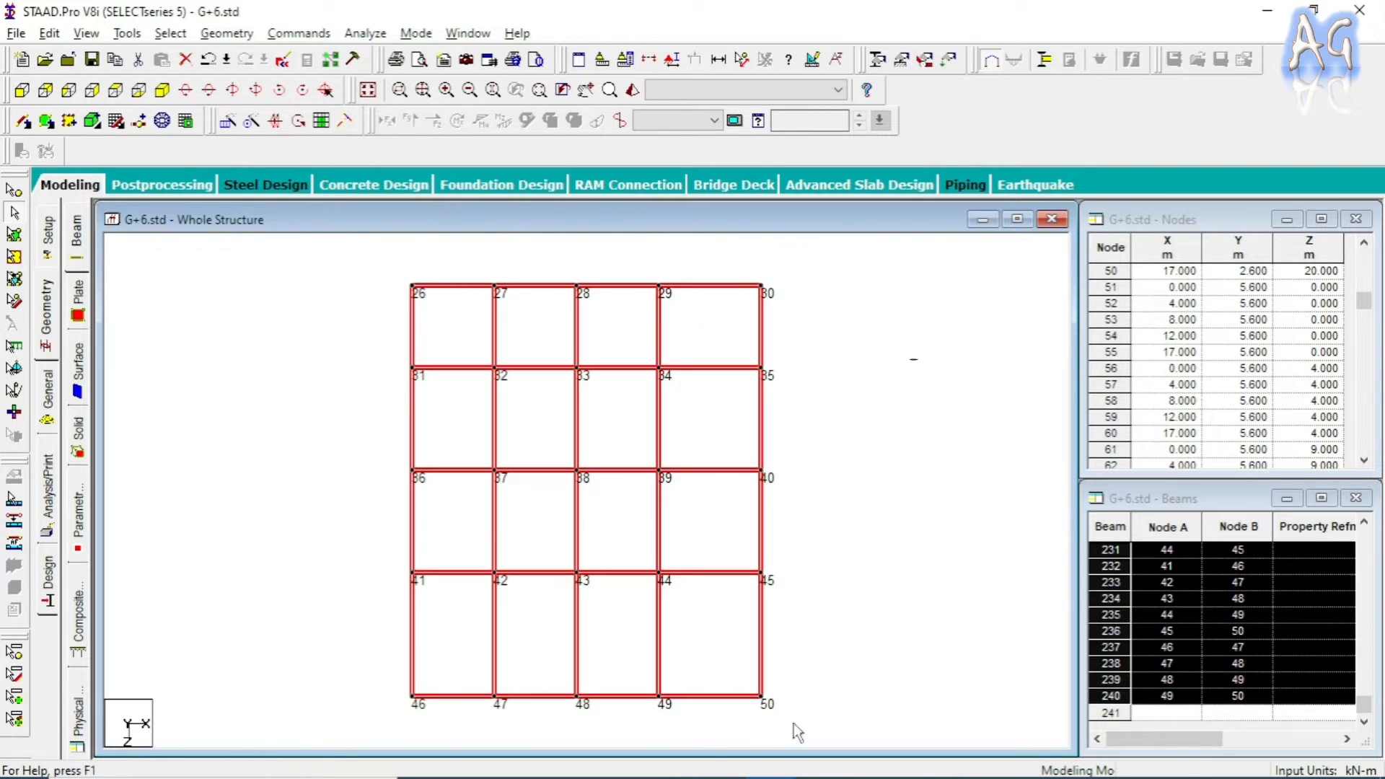
click(228, 123)
drag(701, 270, 876, 257)
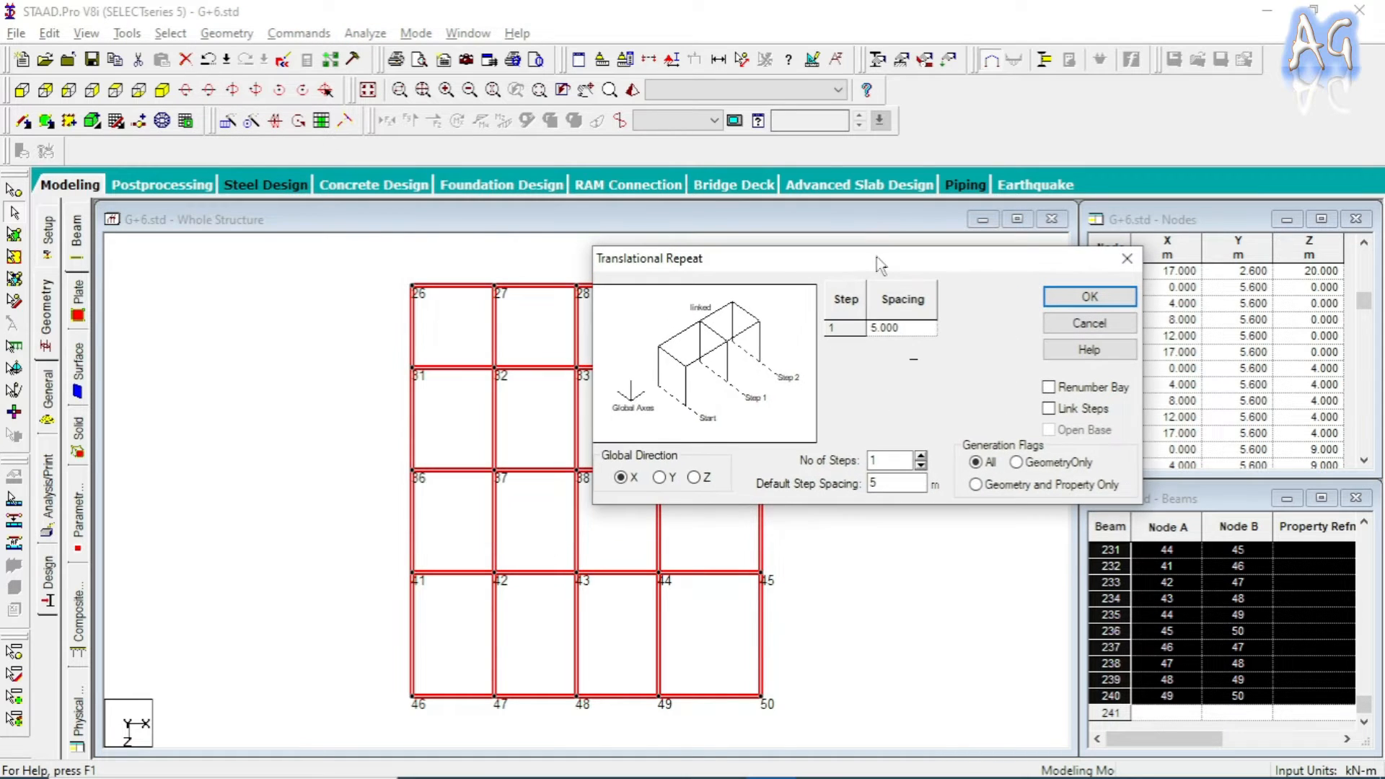
click(659, 477)
- Check the storey heights on the assignment drawing in Photos, and accept the auto-save of the modified structure in STAAD.Pro
mouse_move(835, 762)
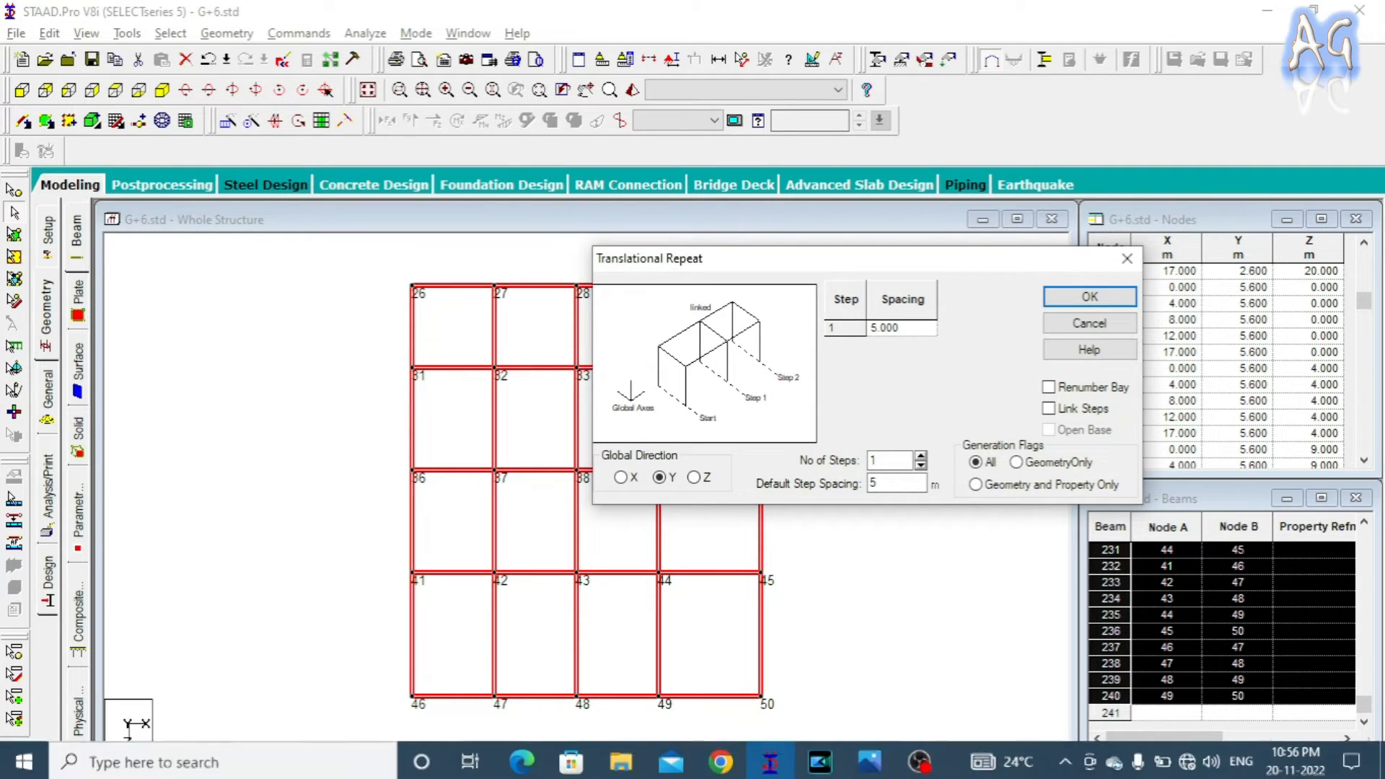
click(869, 758)
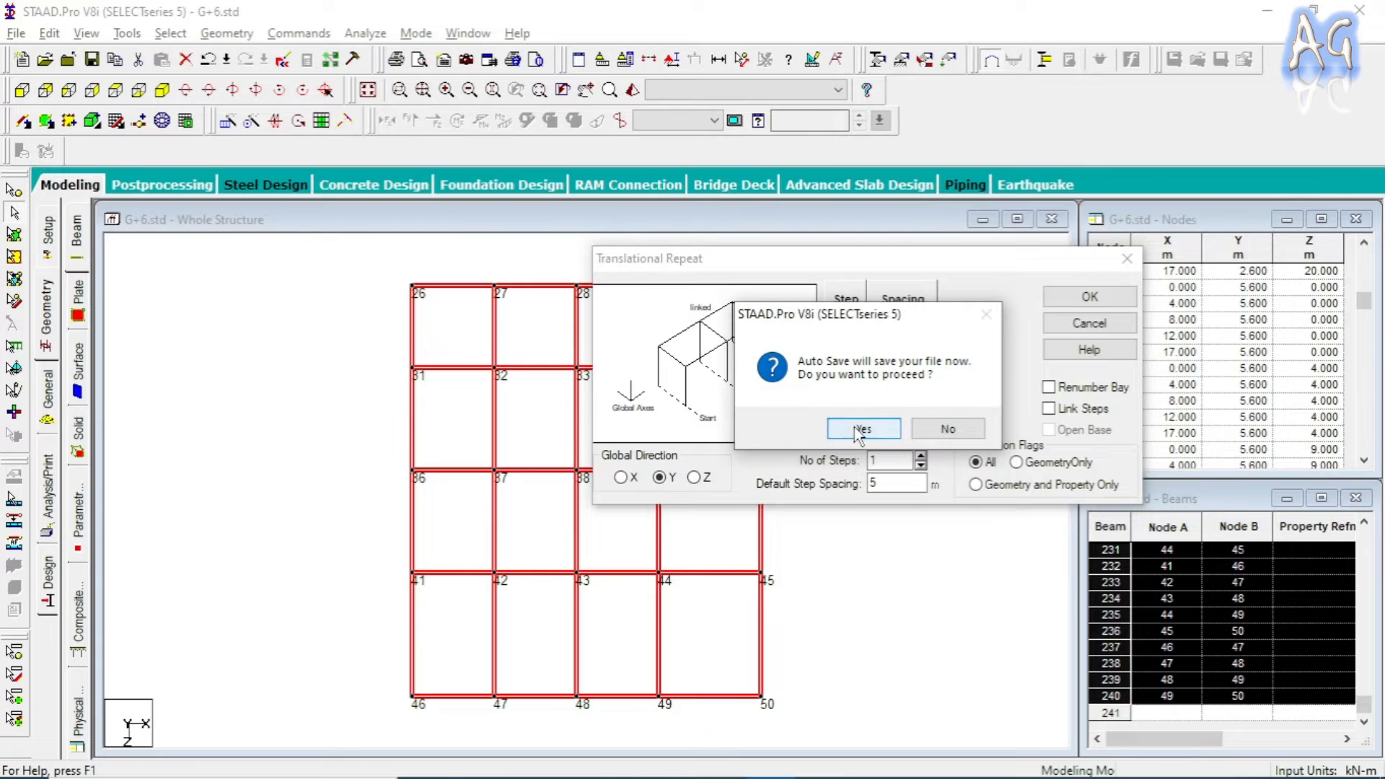
click(868, 431)
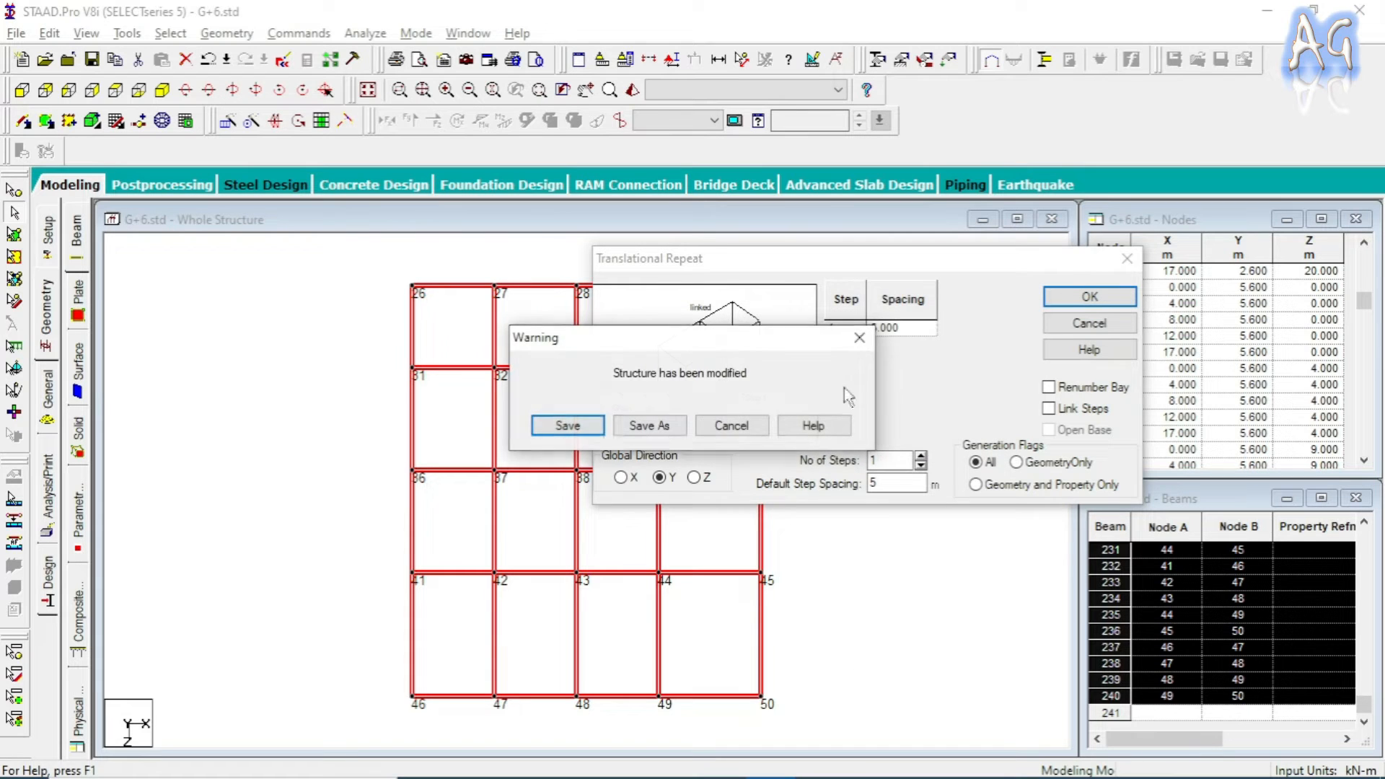
click(594, 424)
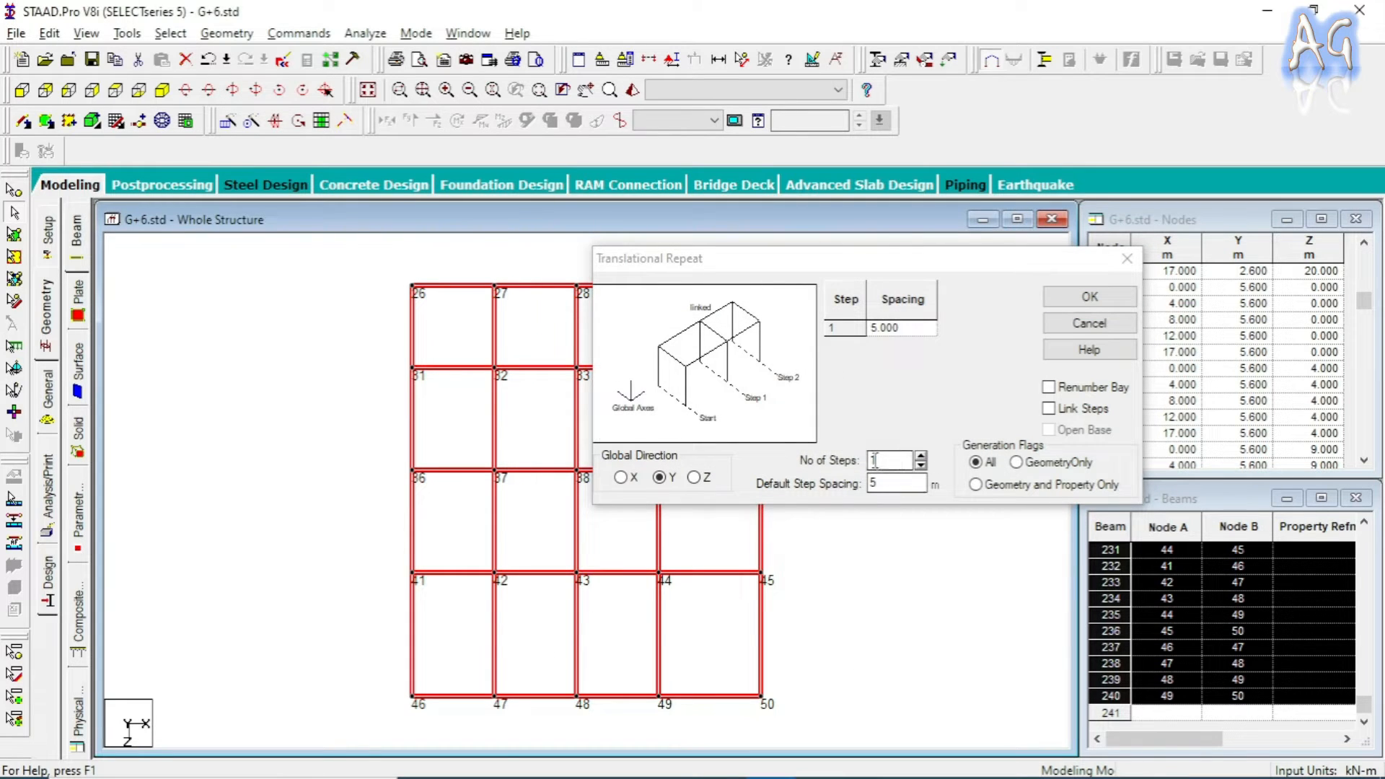
- Repeat the selected beam grid upward in 7 steps with a 3 m spacing, without linking the steps
click(811, 465)
text(7)
key(Tab)
text(5)
key(BackSpace)
text(3)
click(922, 395)
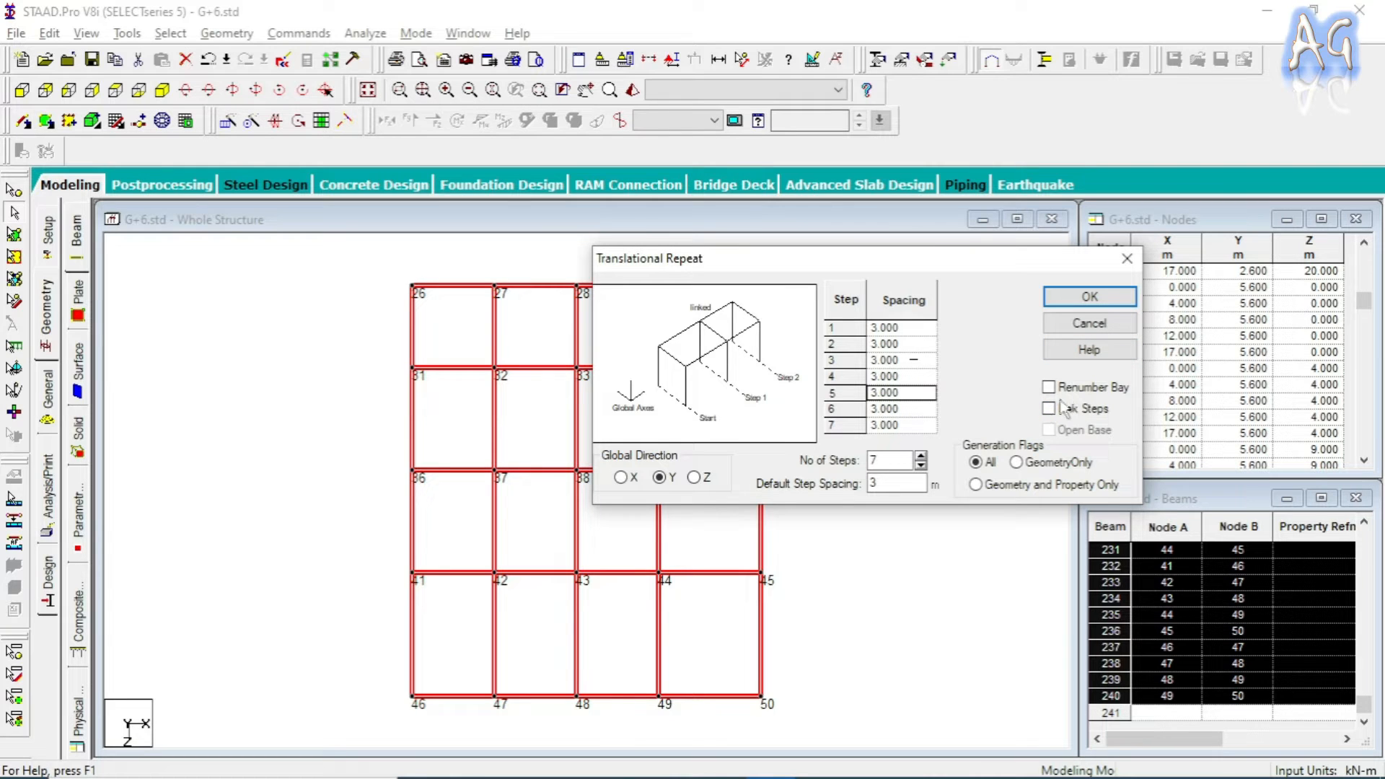
click(1089, 298)
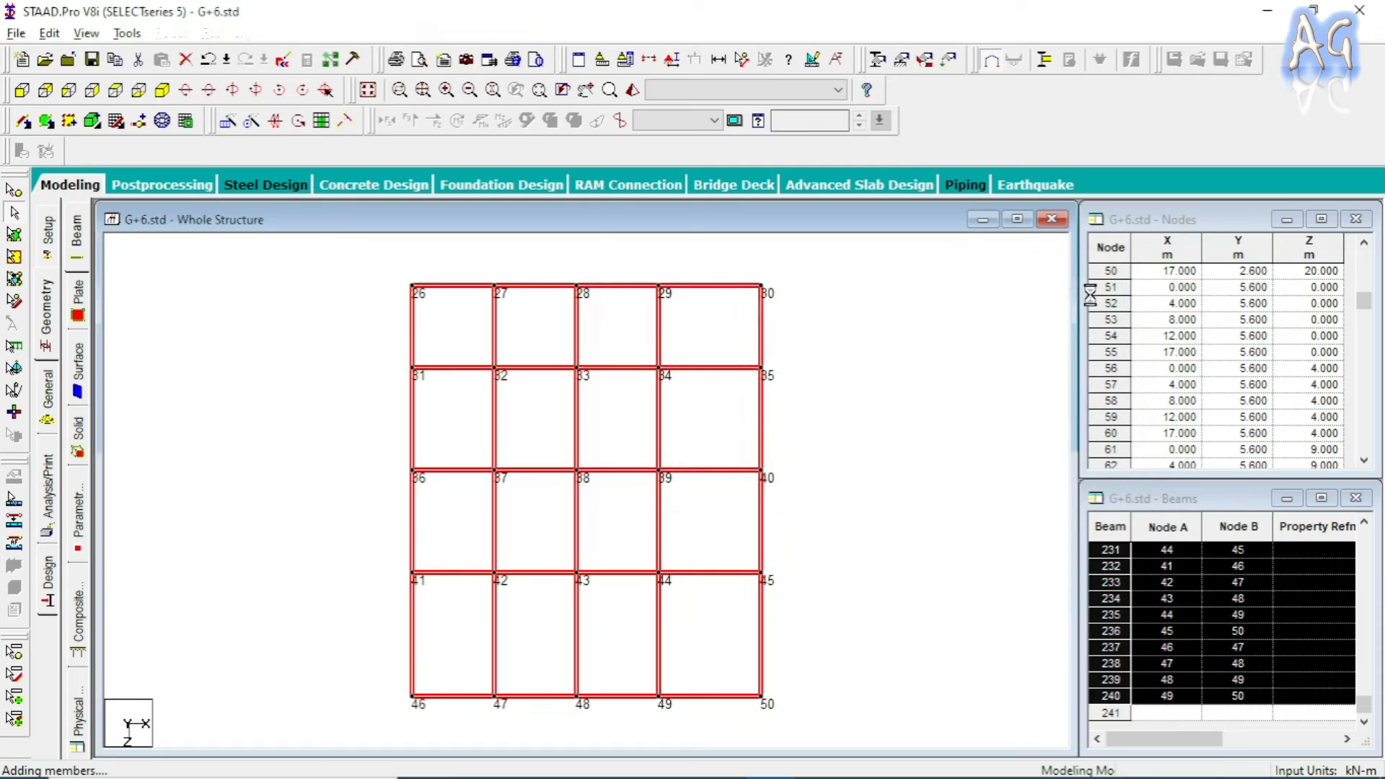
click(930, 432)
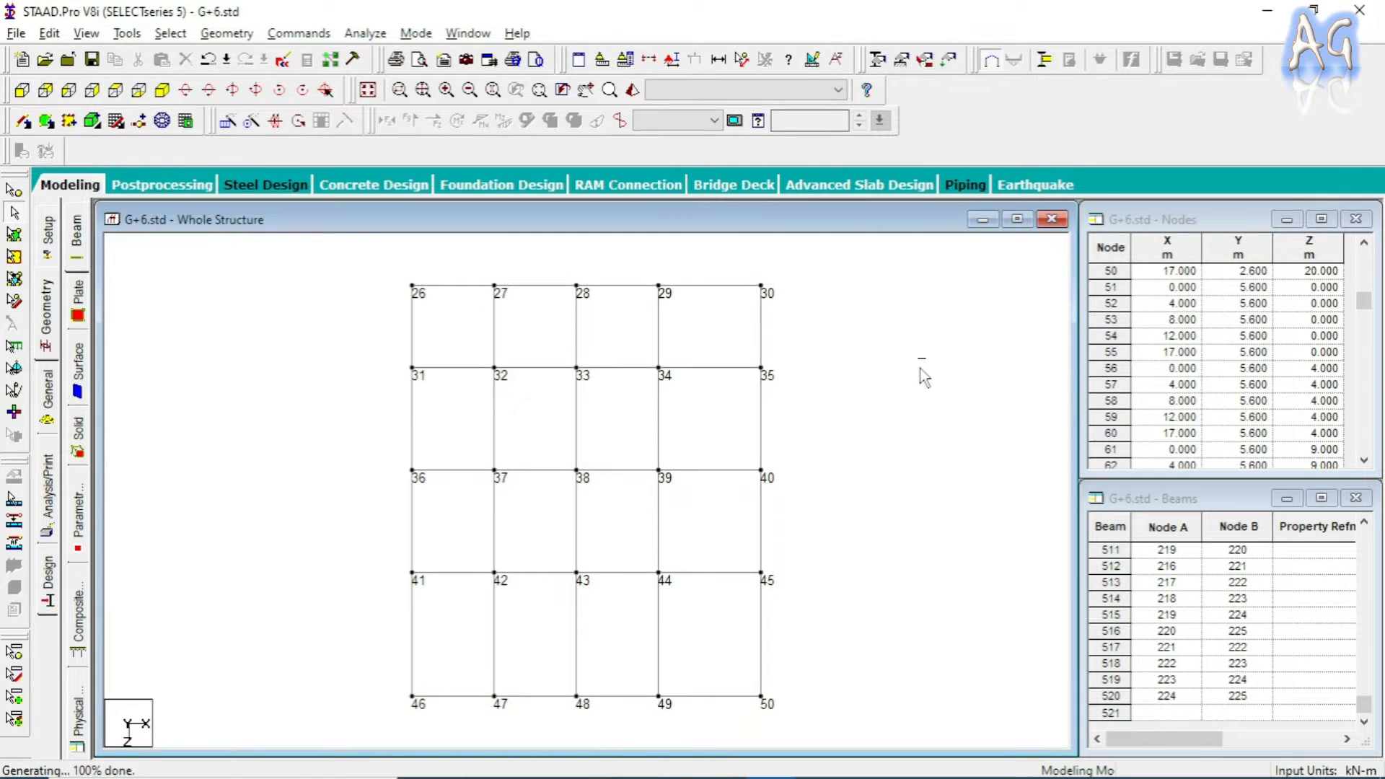
- Inspect the complete multi-storey frame in a rotated 3D rendering and close the rendered view
click(633, 90)
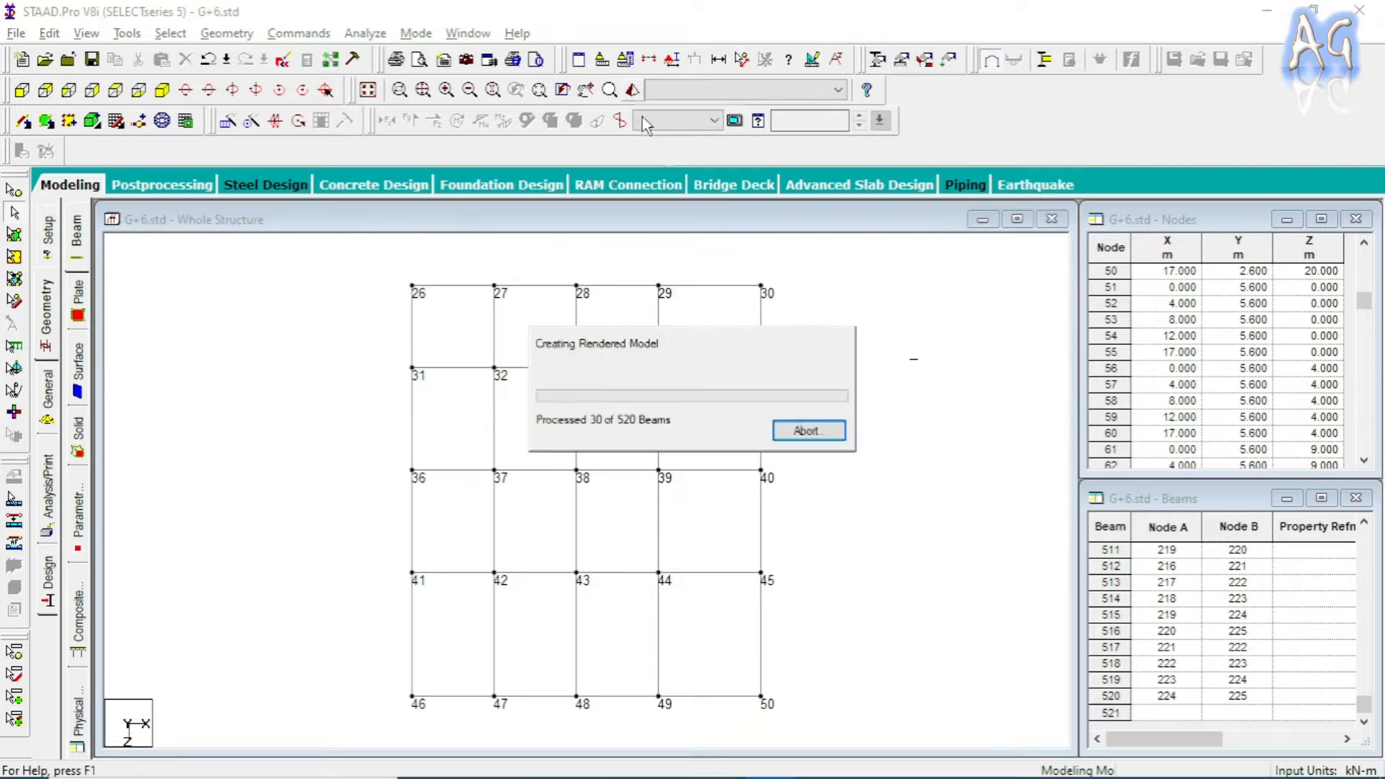
drag(974, 525, 923, 527)
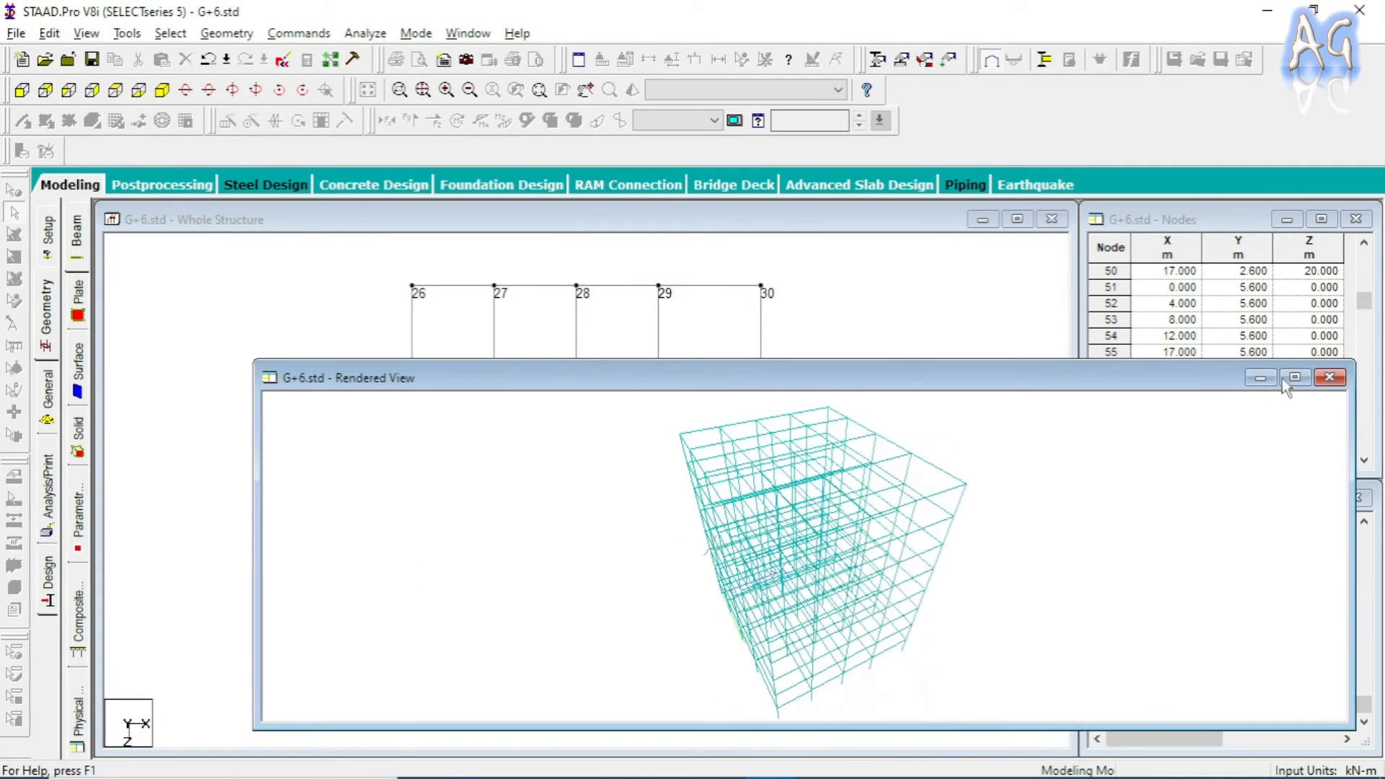
click(1329, 377)
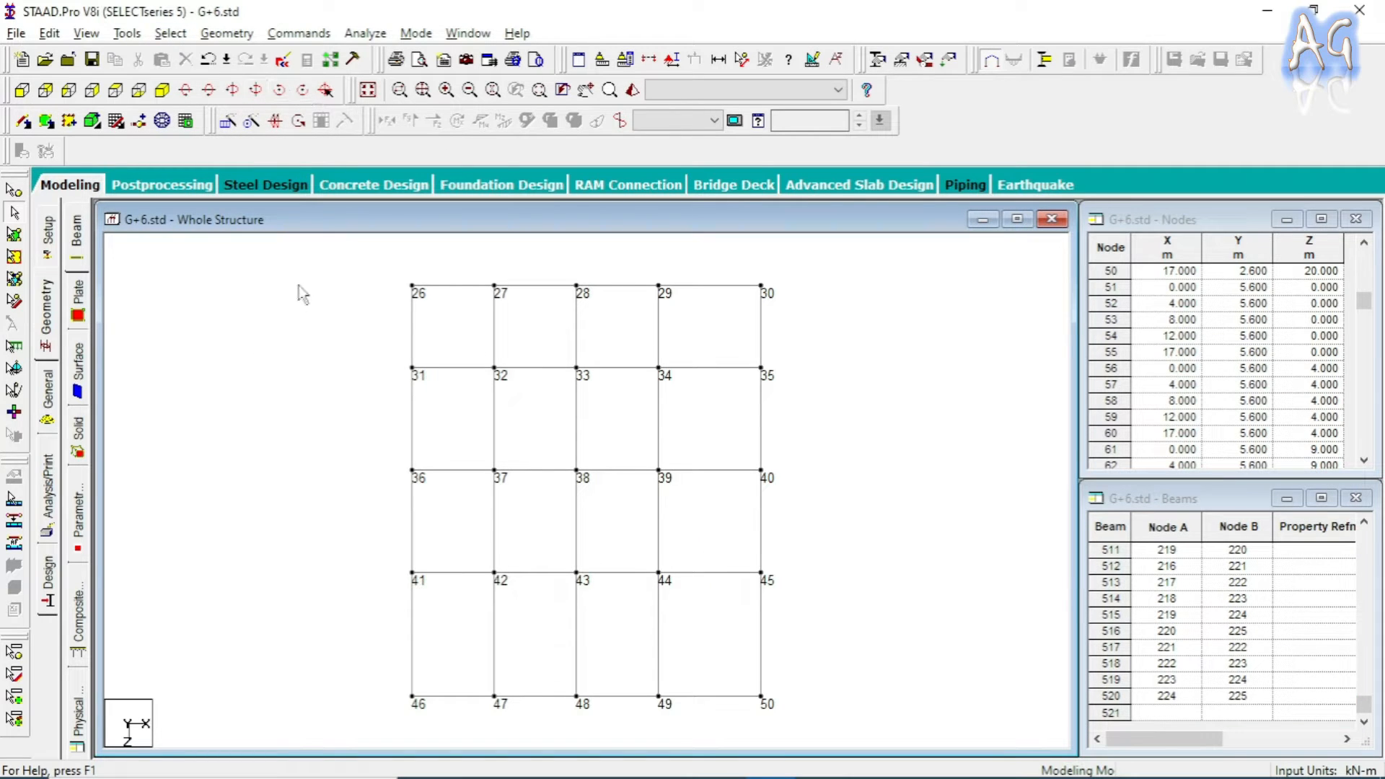
- Show the model in isometric view and restore the display of the whole structure with all columns and nodes
click(161, 91)
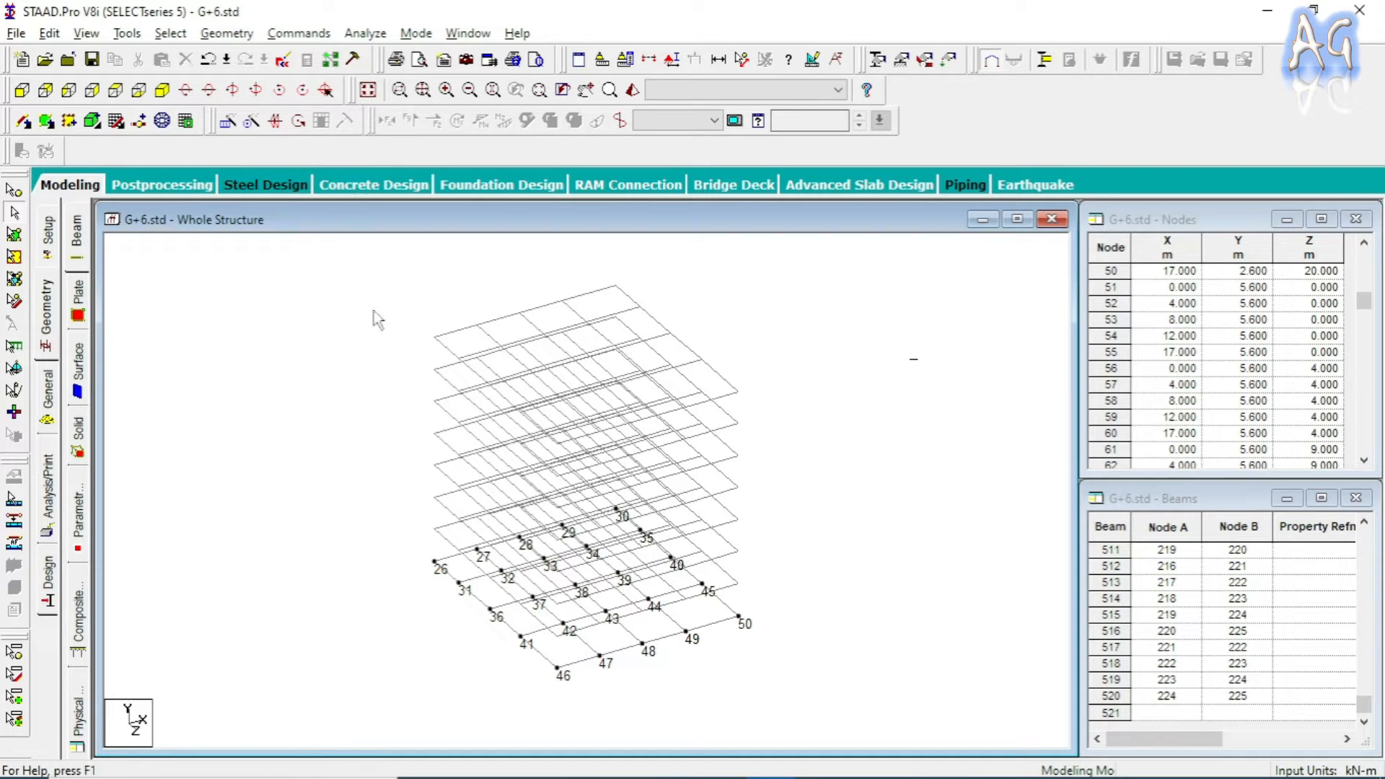
click(85, 34)
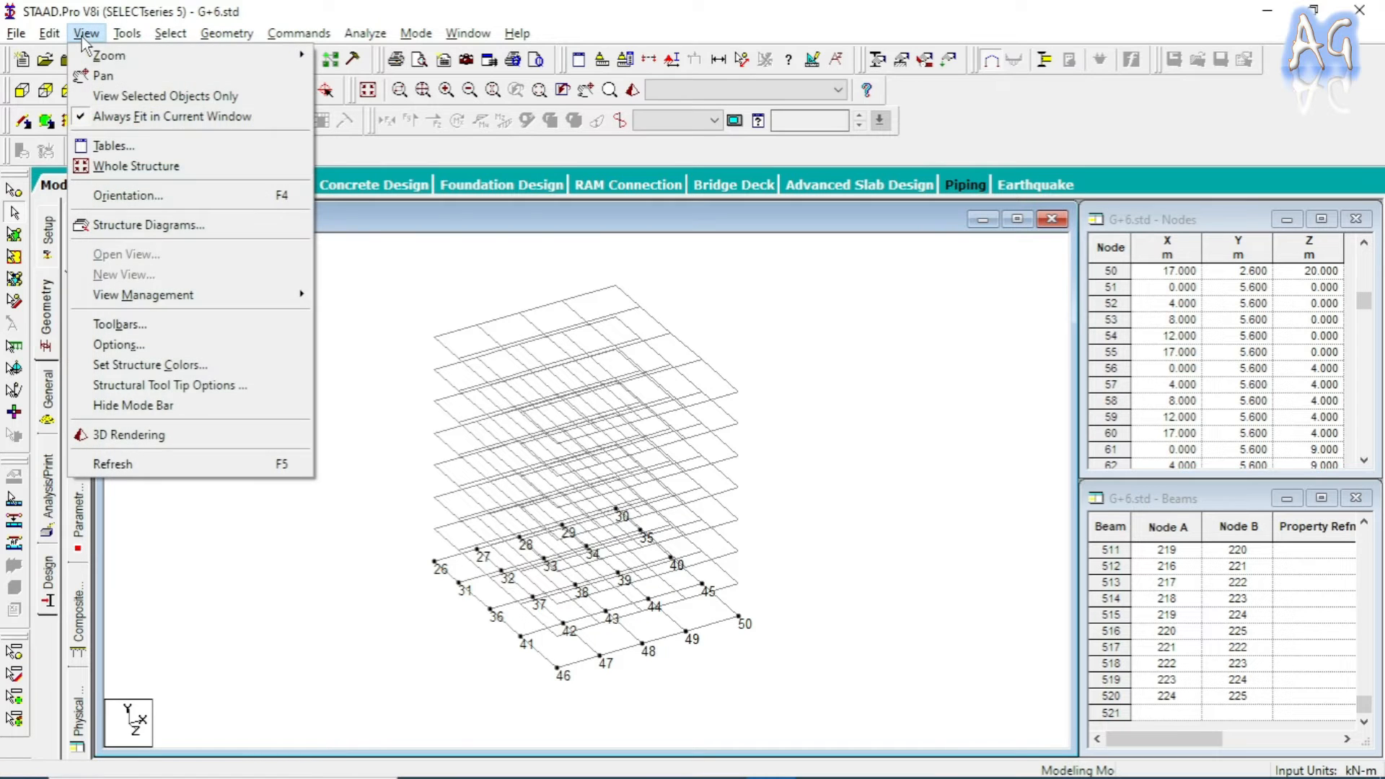
click(137, 166)
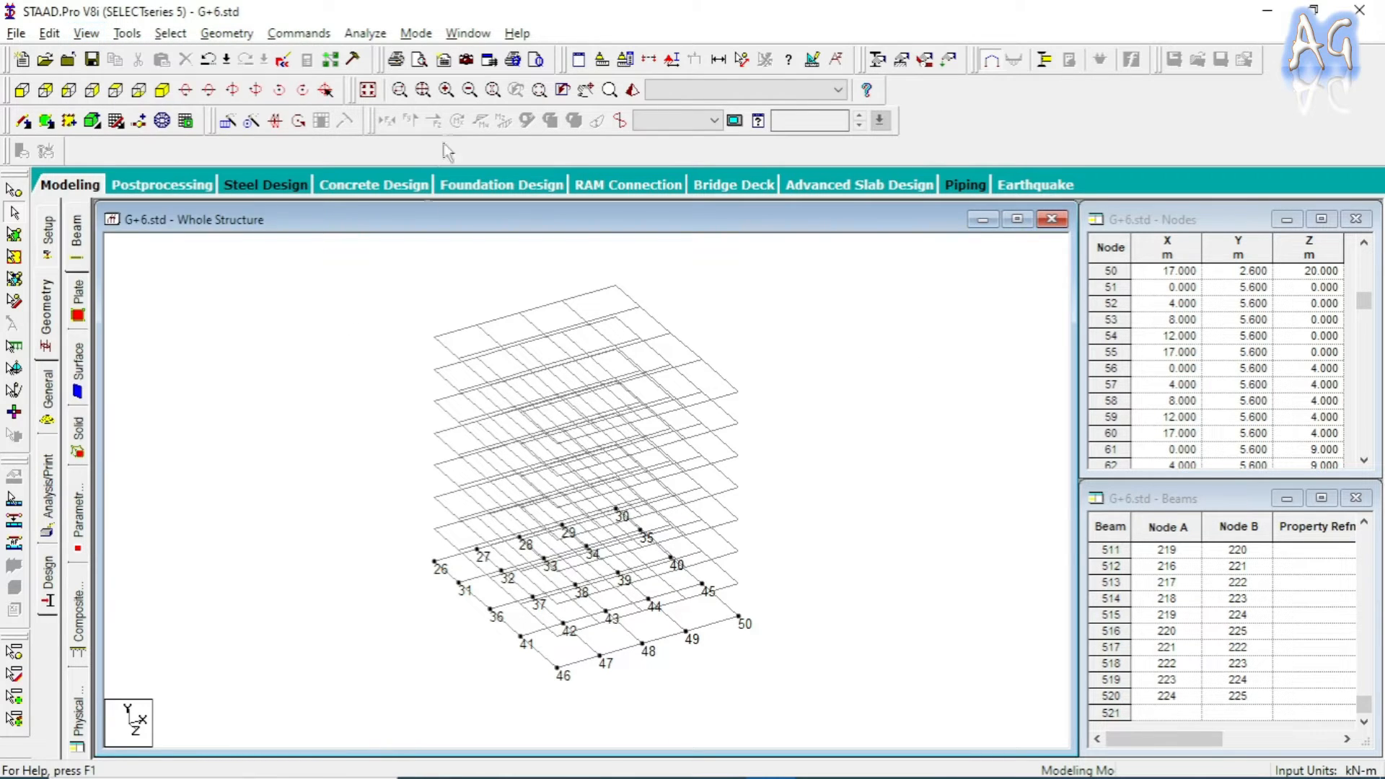
click(368, 92)
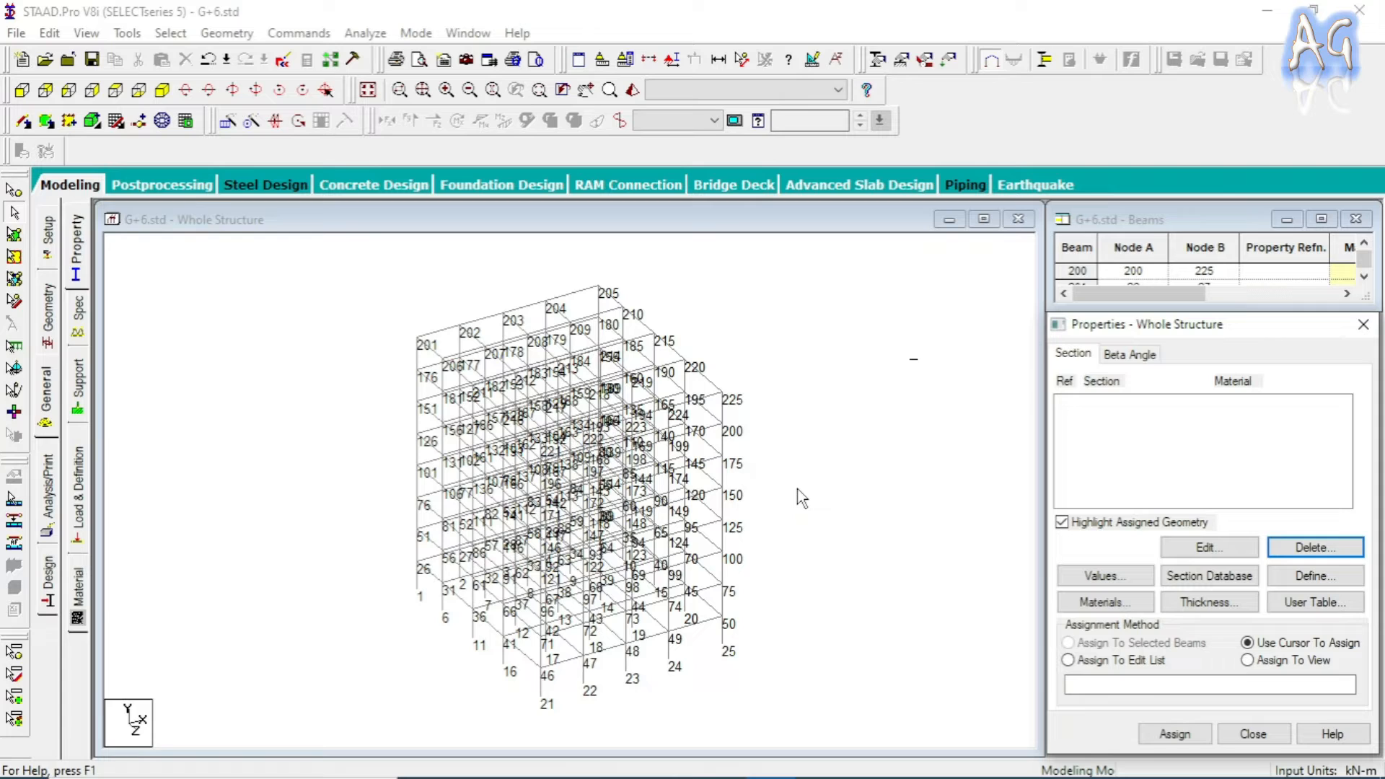
- Check the reference images in Photos, and return to the member property page in STAAD.Pro
key(Tab)
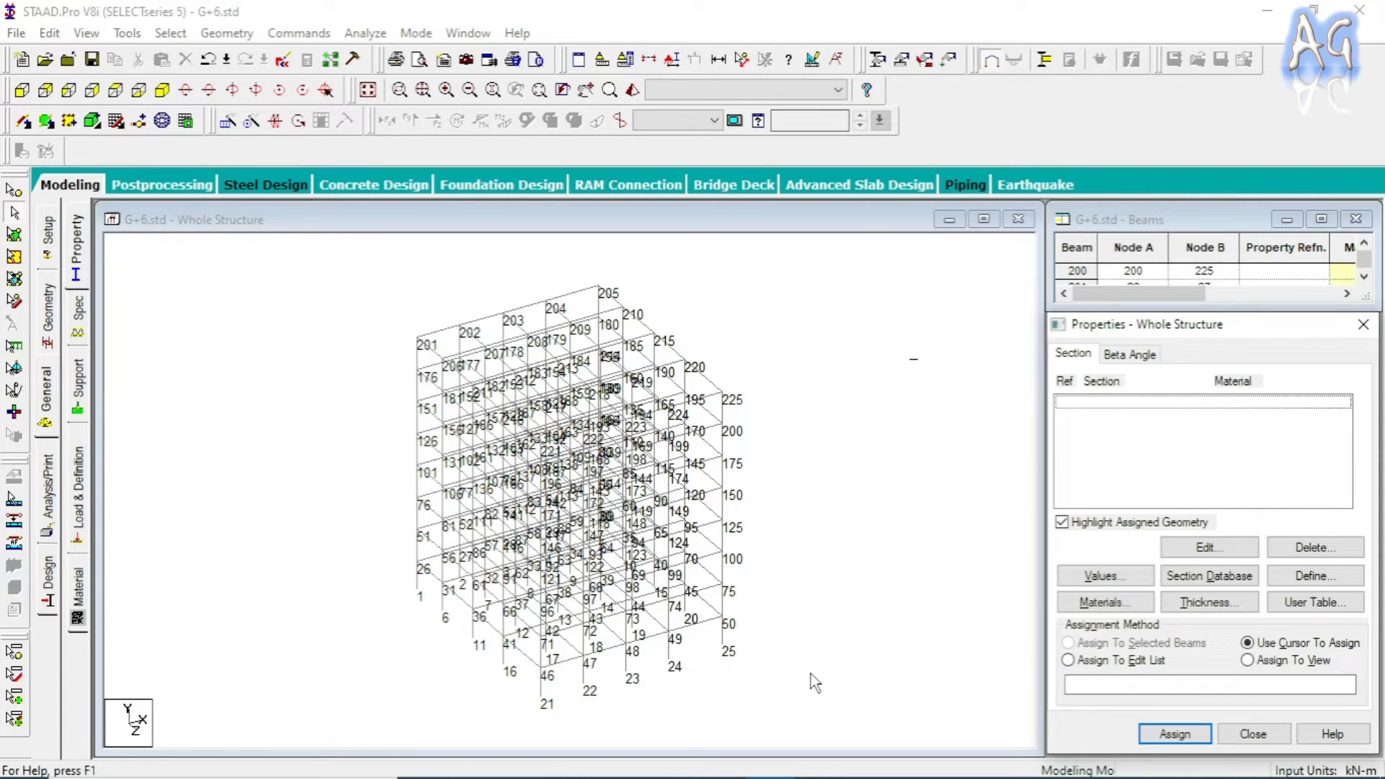
mouse_move(857, 758)
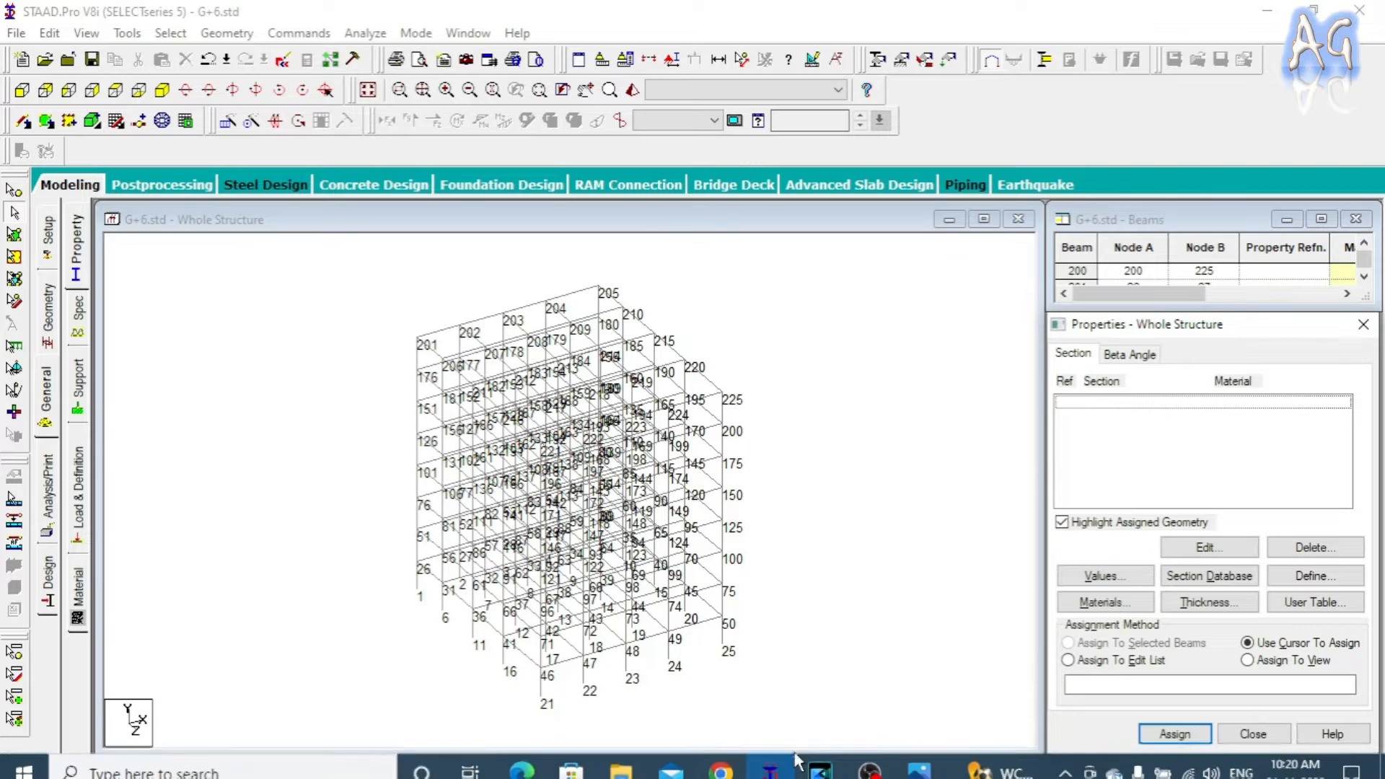
click(920, 758)
click(29, 406)
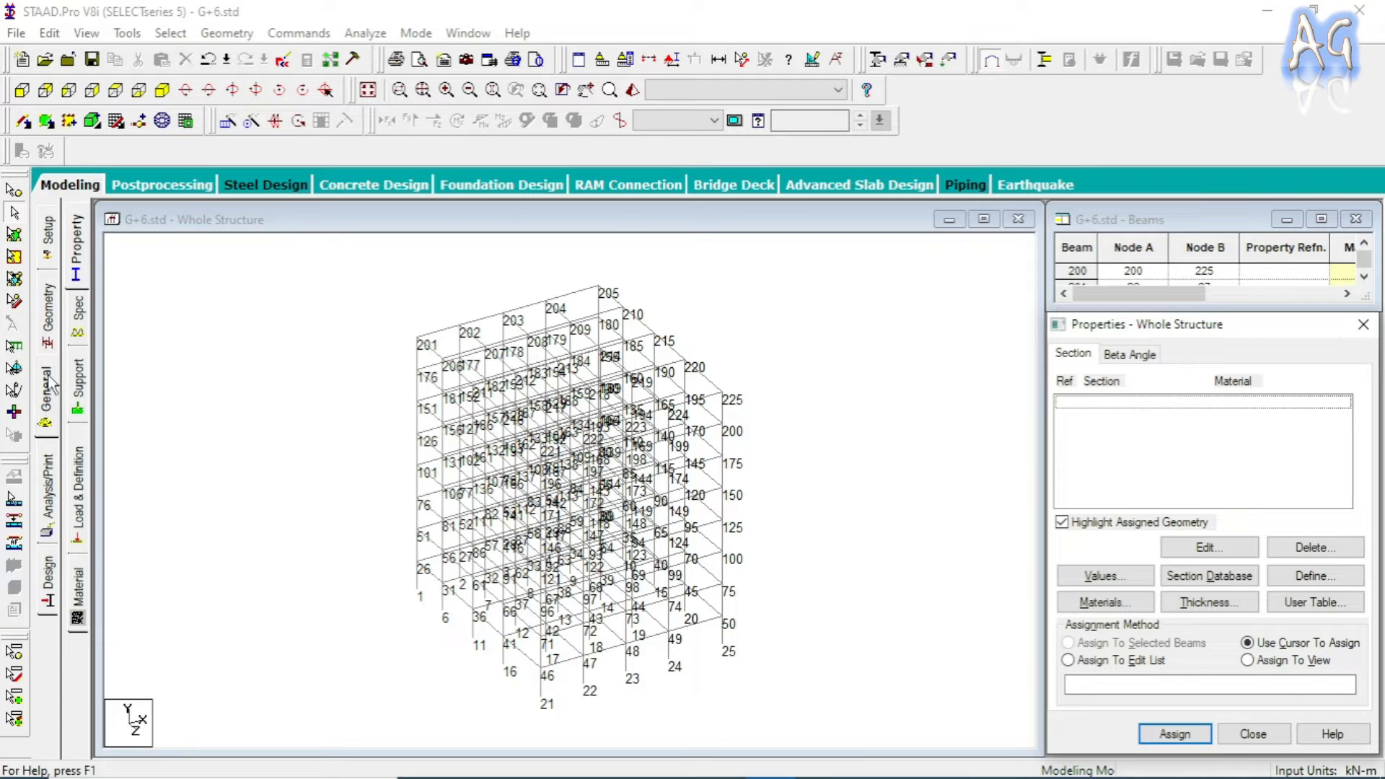
click(49, 411)
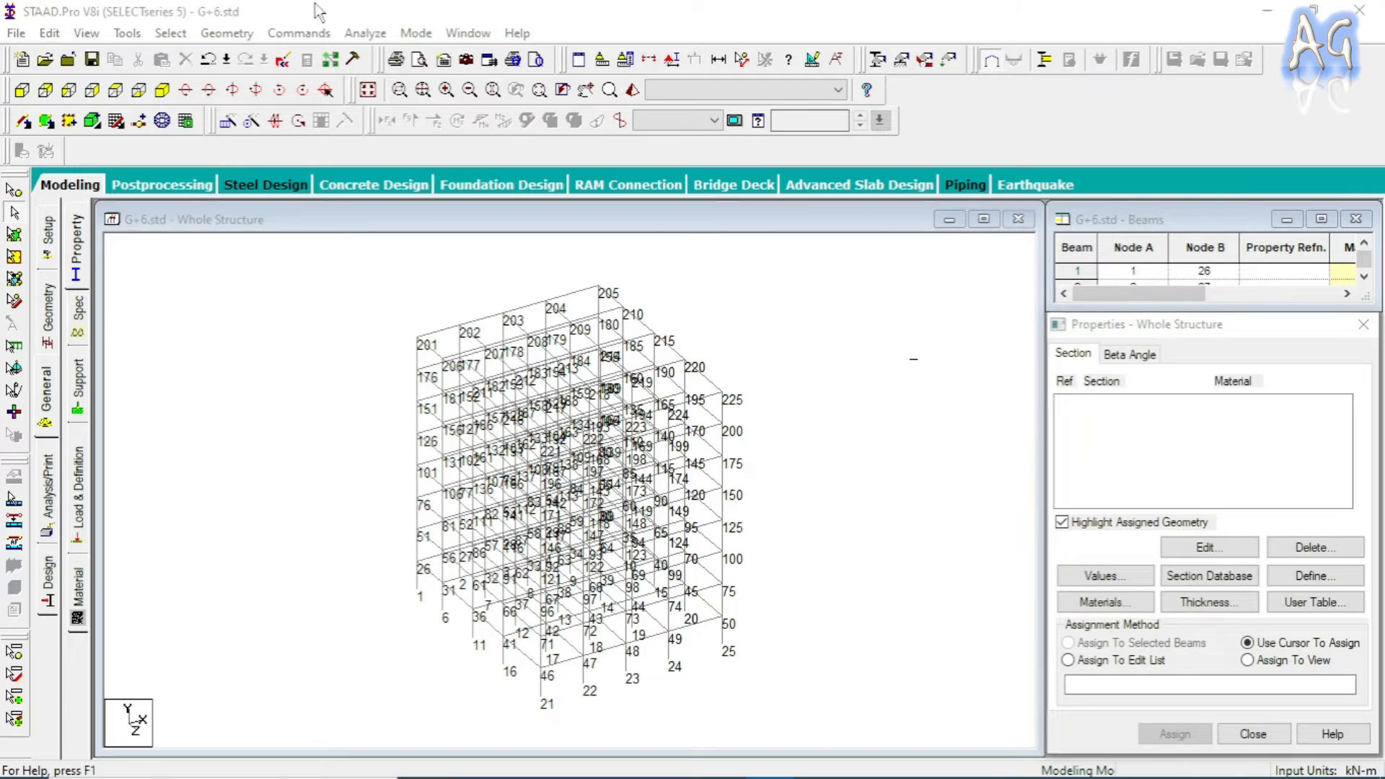
click(303, 34)
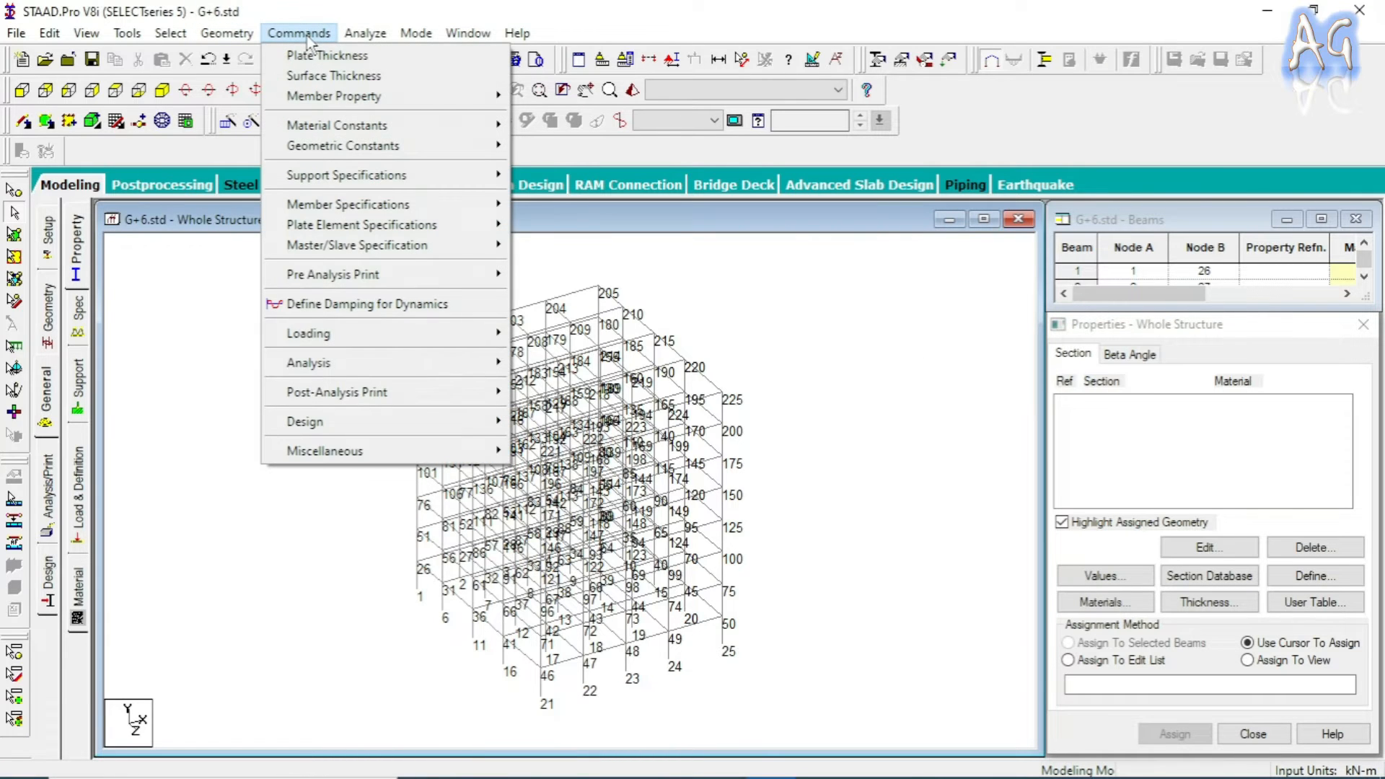
mouse_move(483, 103)
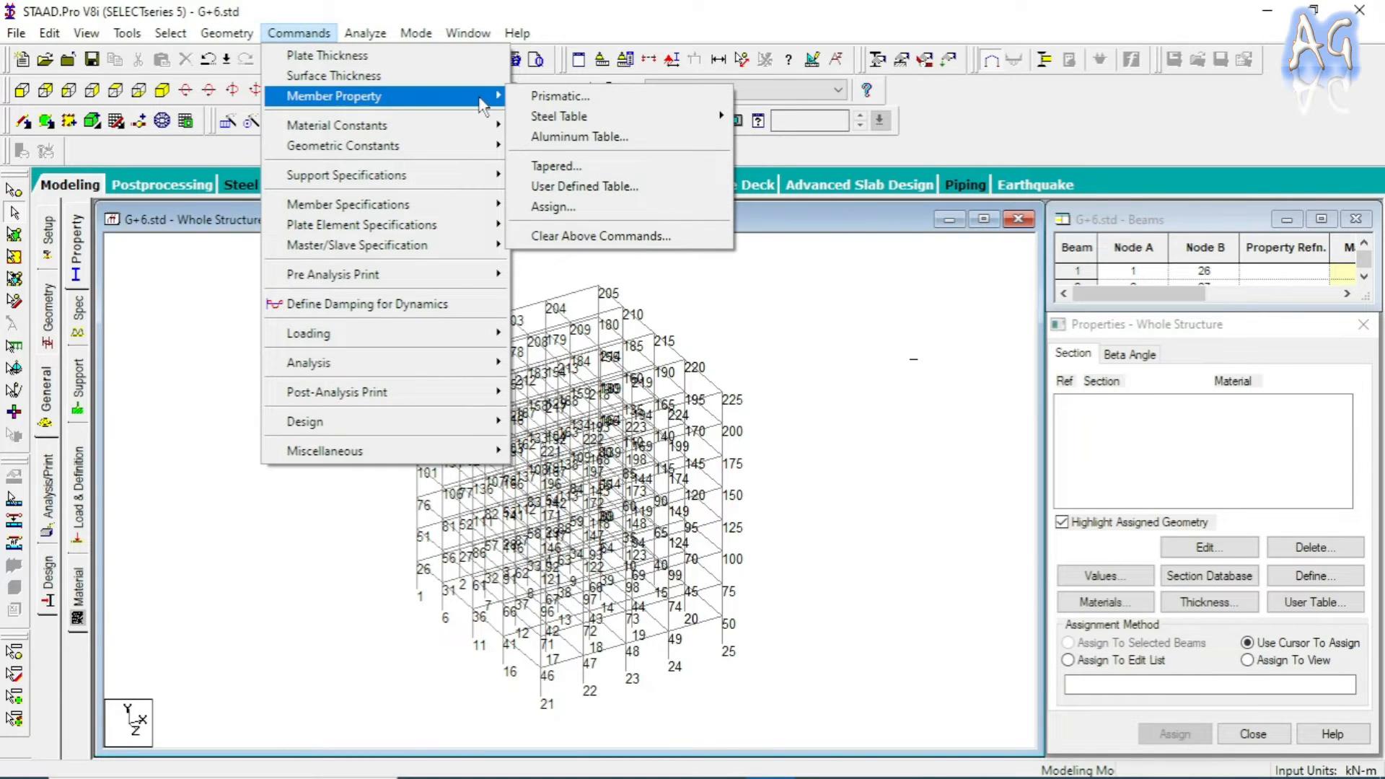
click(570, 95)
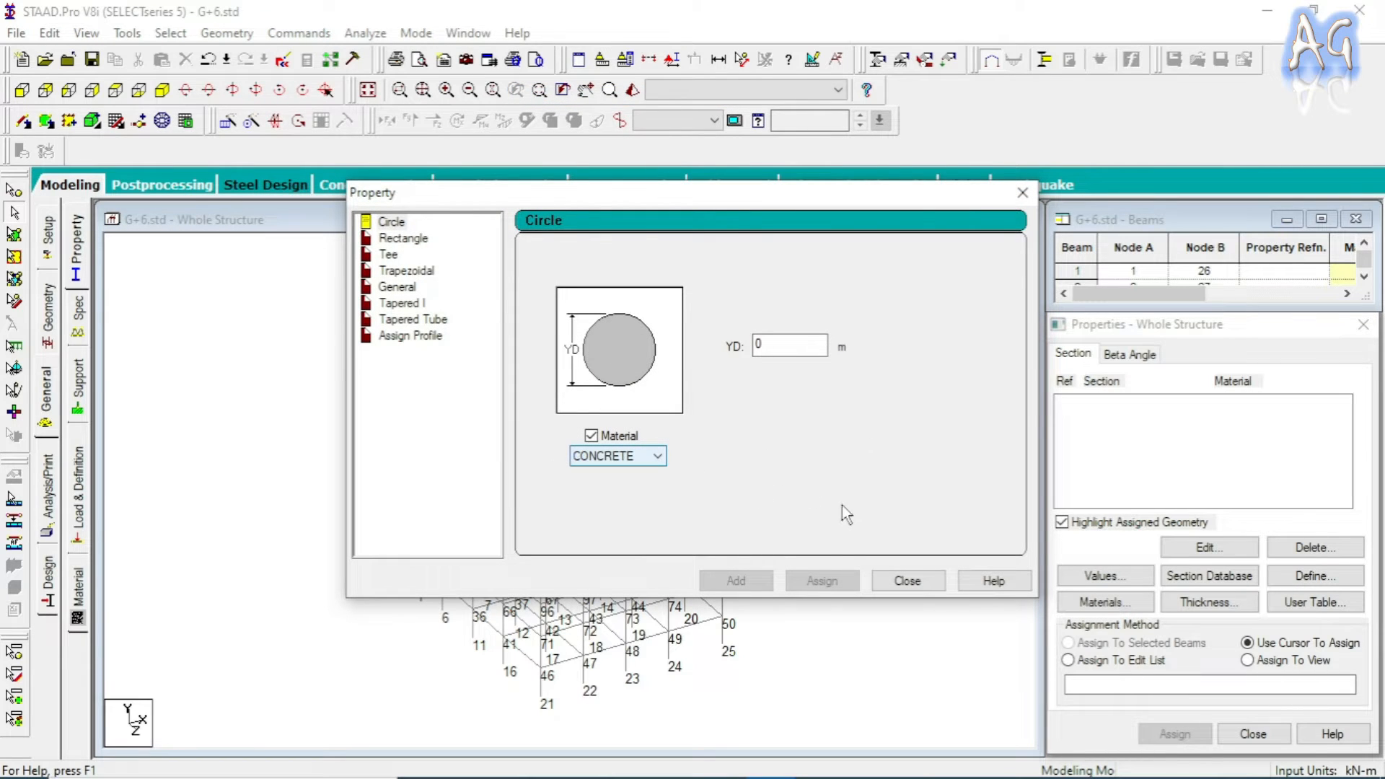
click(1022, 193)
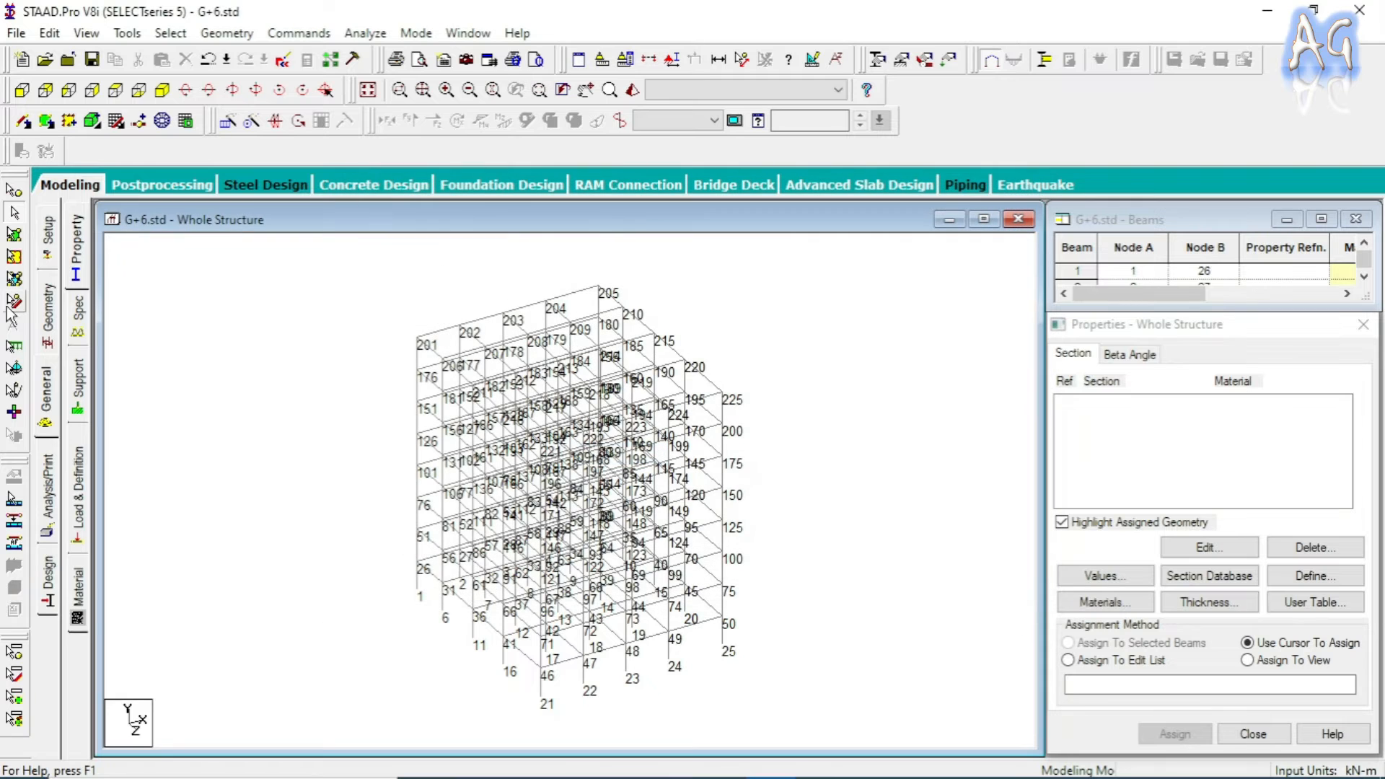
- Begin defining a rectangular concrete section from the whole-structure properties, moving the properties dialog over the model
click(47, 401)
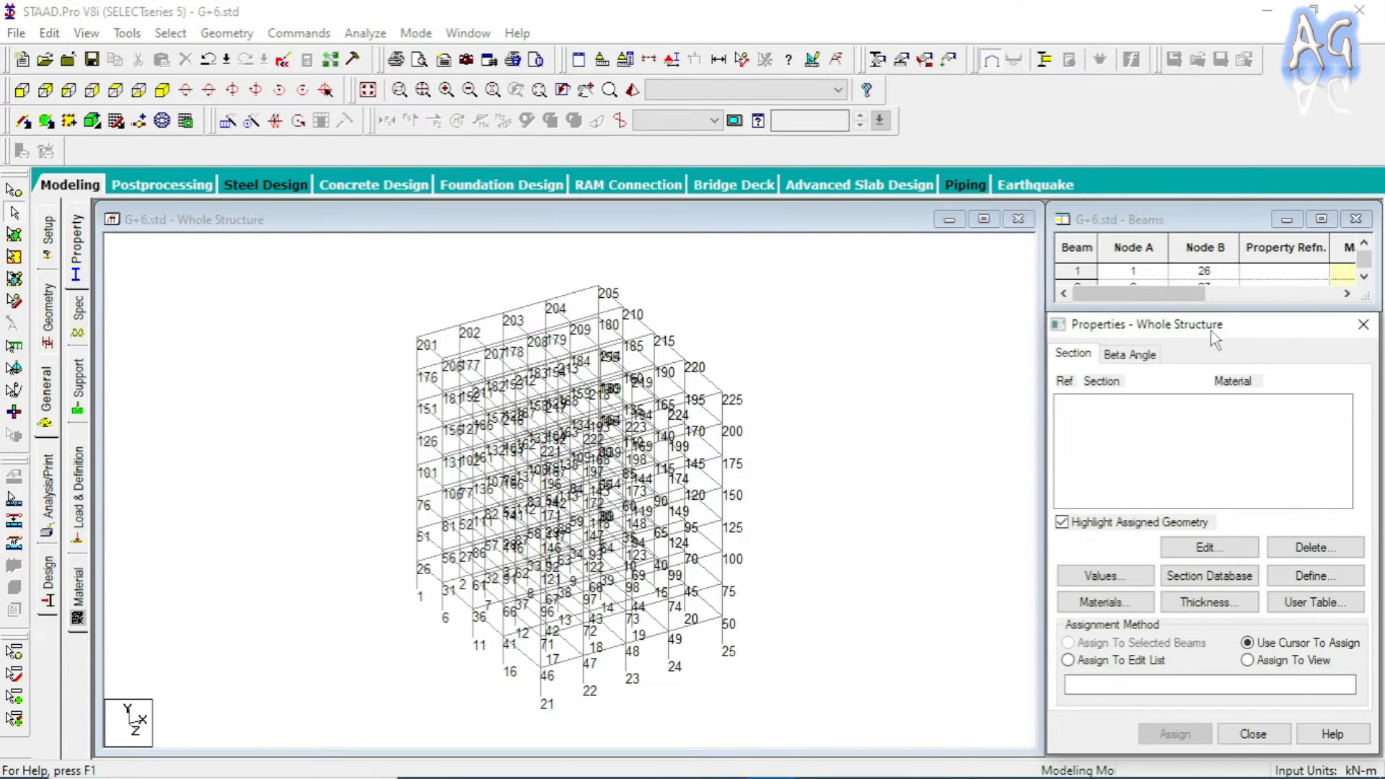
drag(1264, 323, 823, 215)
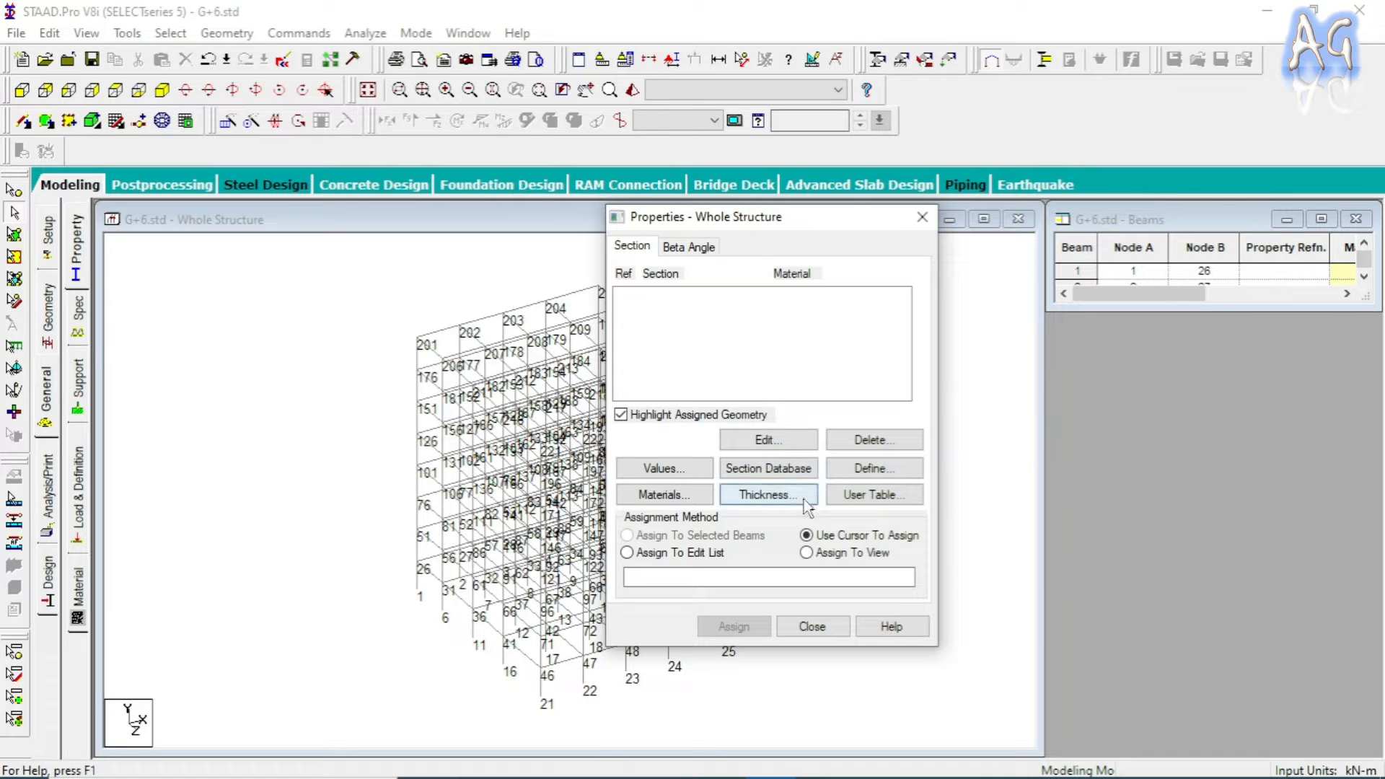
click(874, 469)
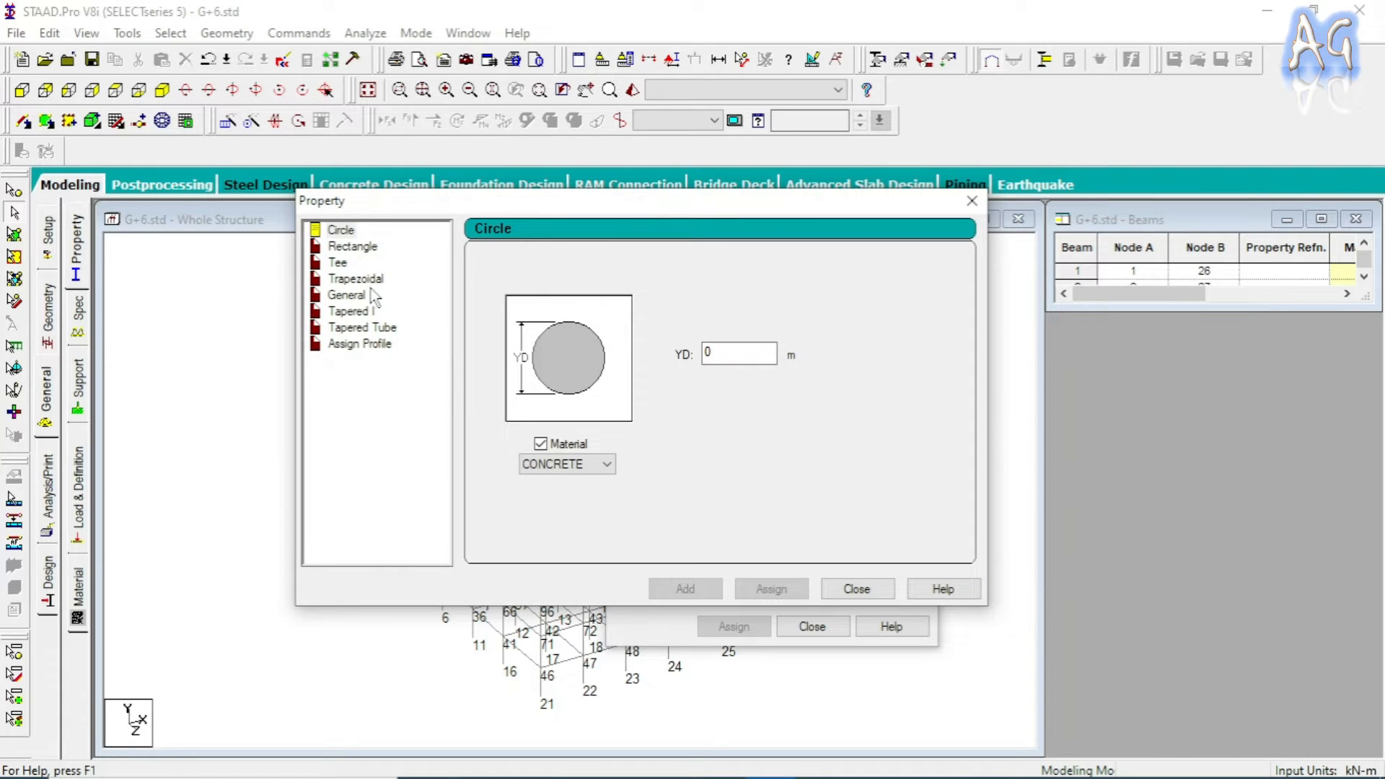
click(350, 247)
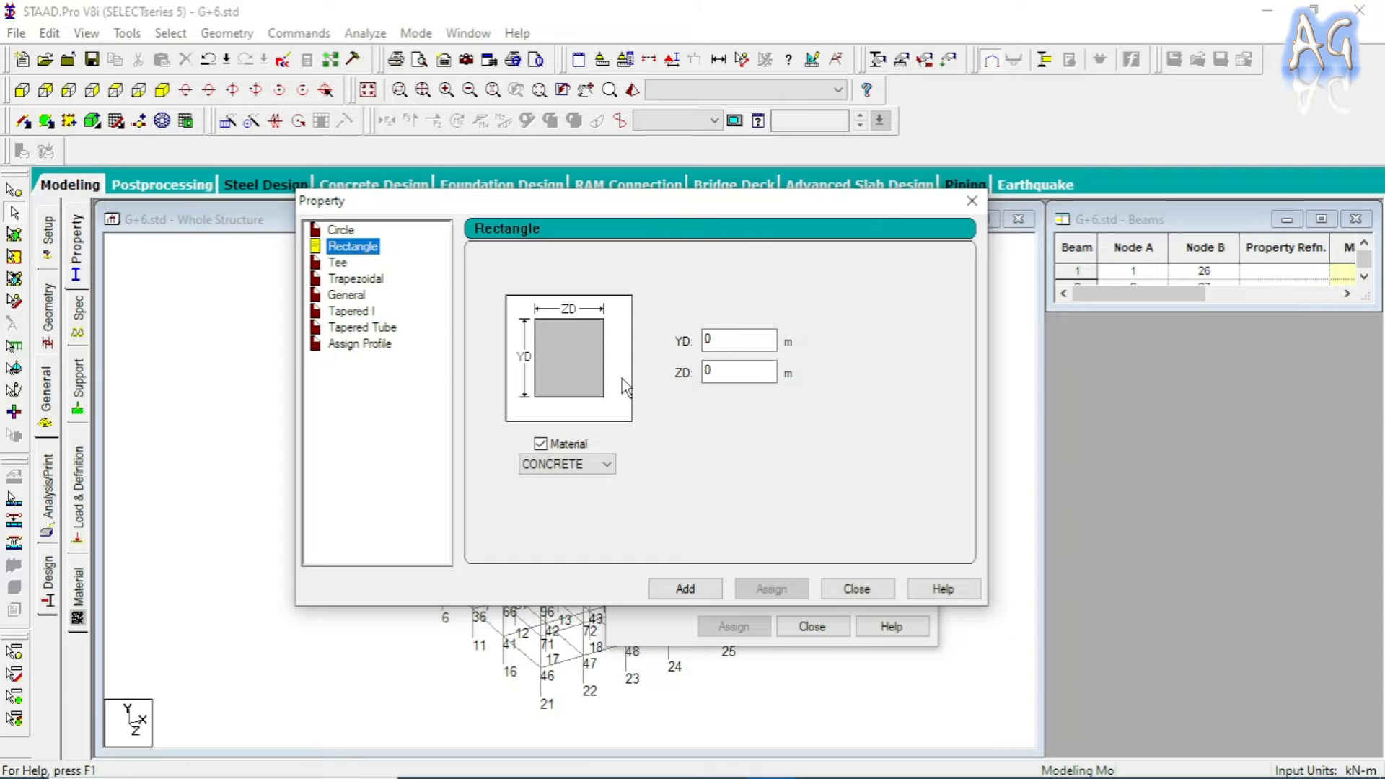
click(712, 343)
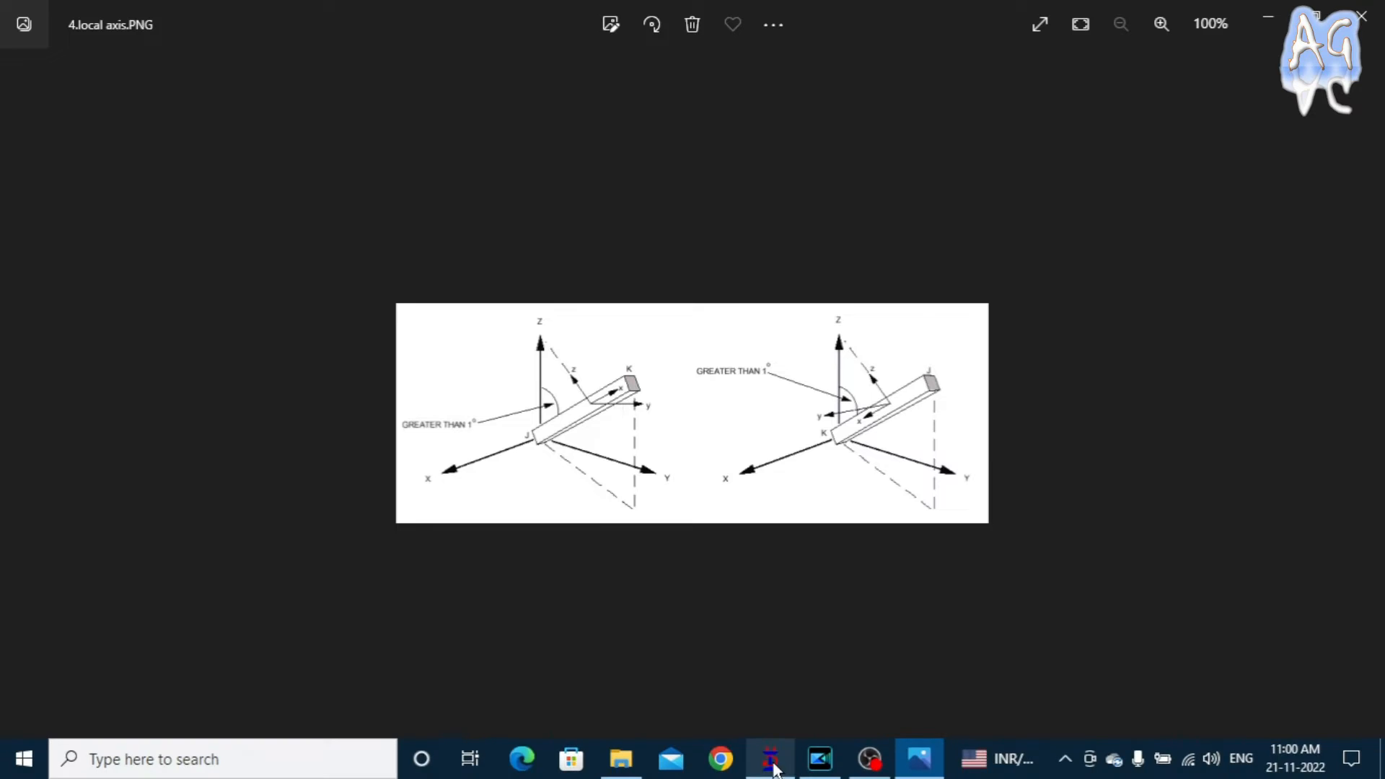
- Look up the beam sizes in the section details image in Photos, and return to the rectangle definition in STAAD.Pro
click(770, 758)
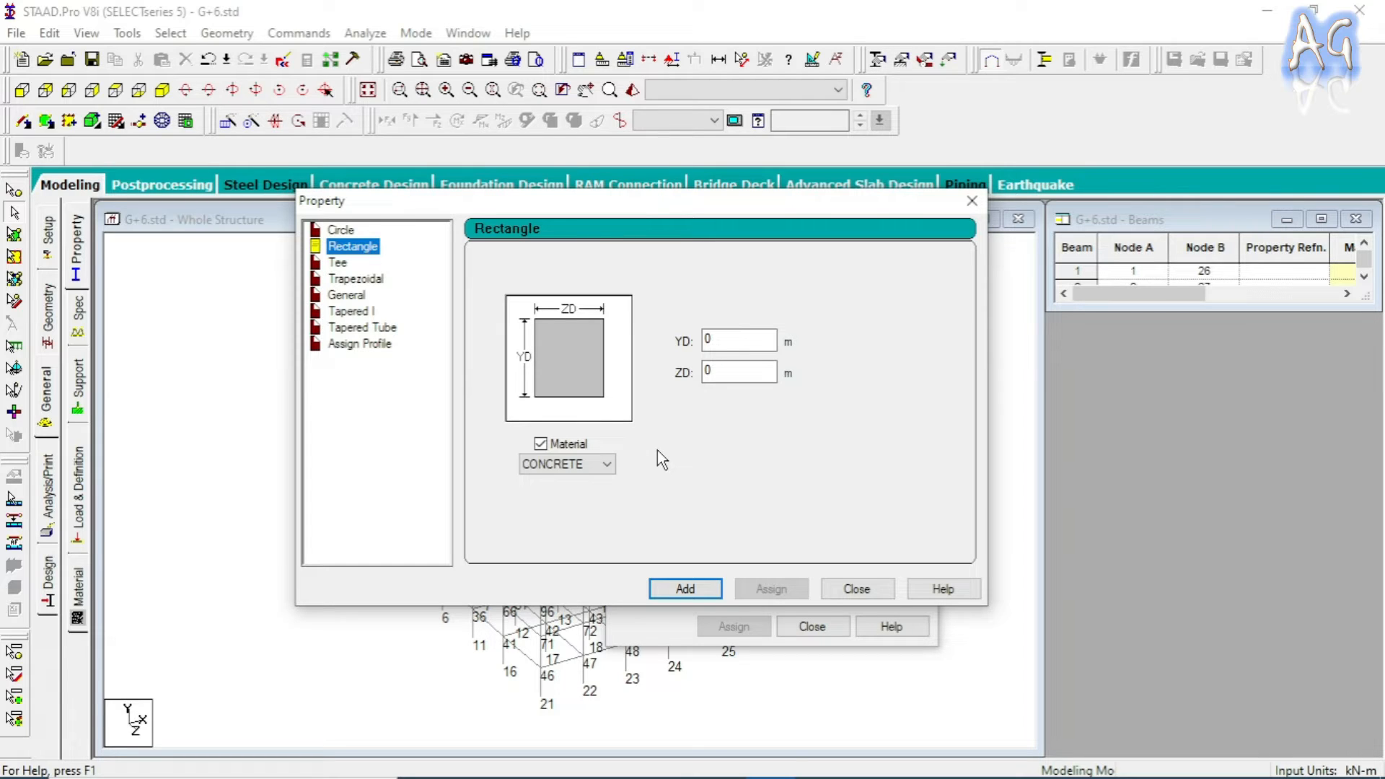
click(716, 342)
click(731, 339)
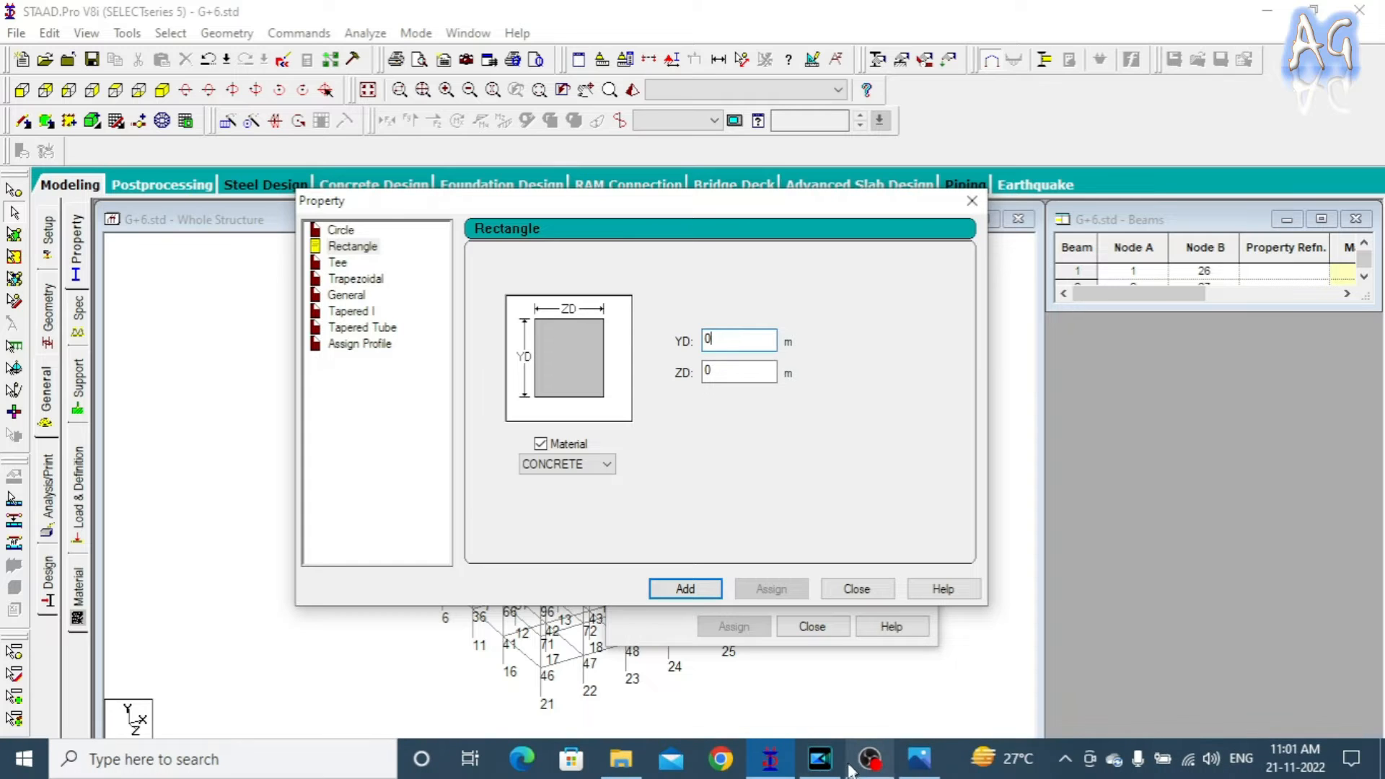
click(909, 768)
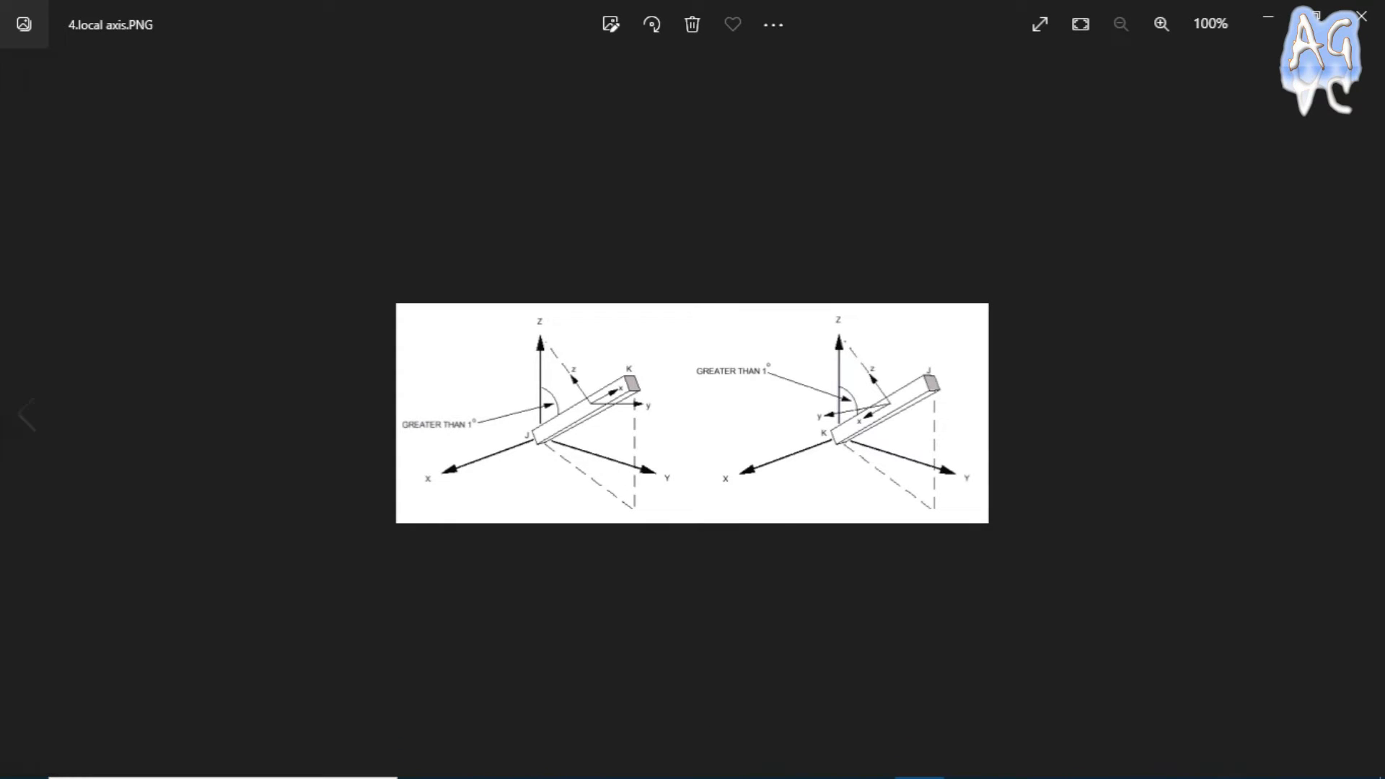
click(26, 415)
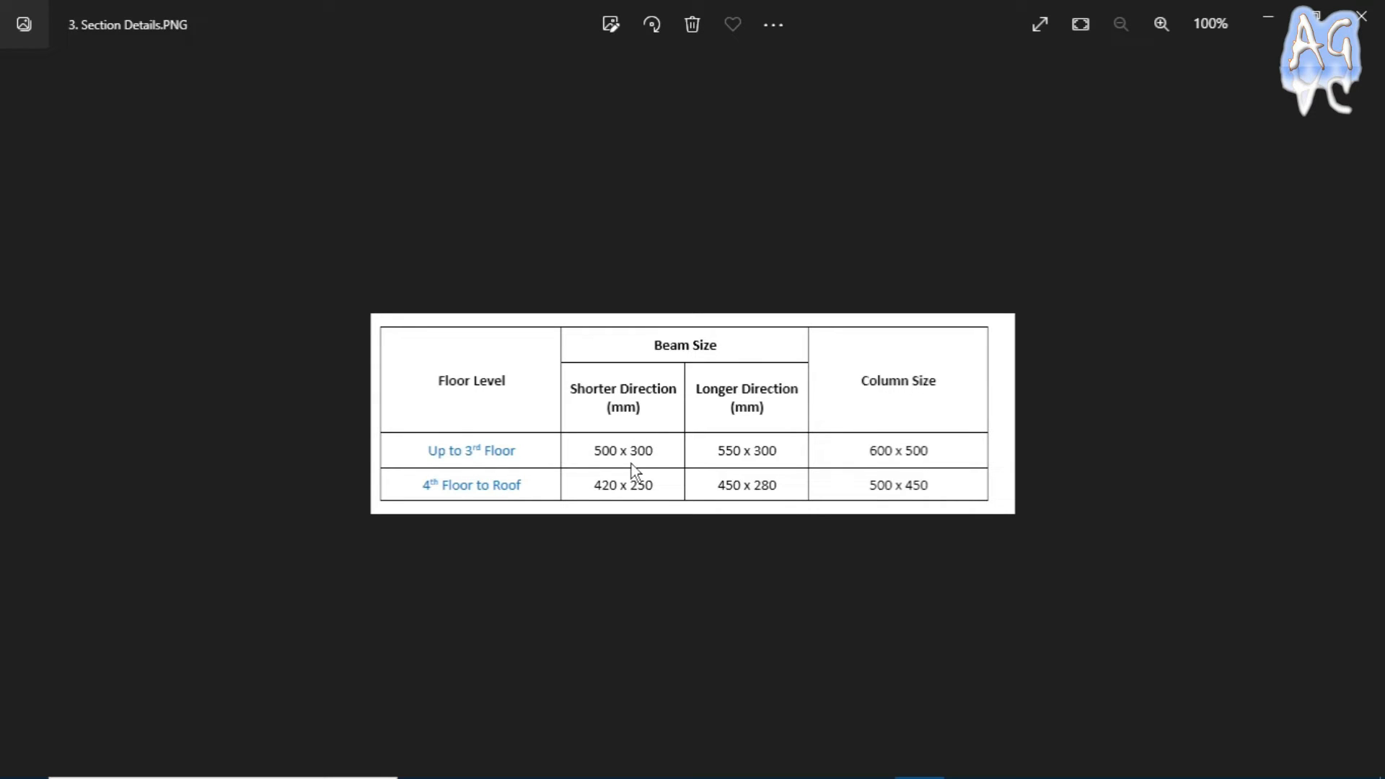
key(alt+Tab)
- Add a rectangular concrete section with YD 0.500 m and ZD 0.30 m
click(718, 339)
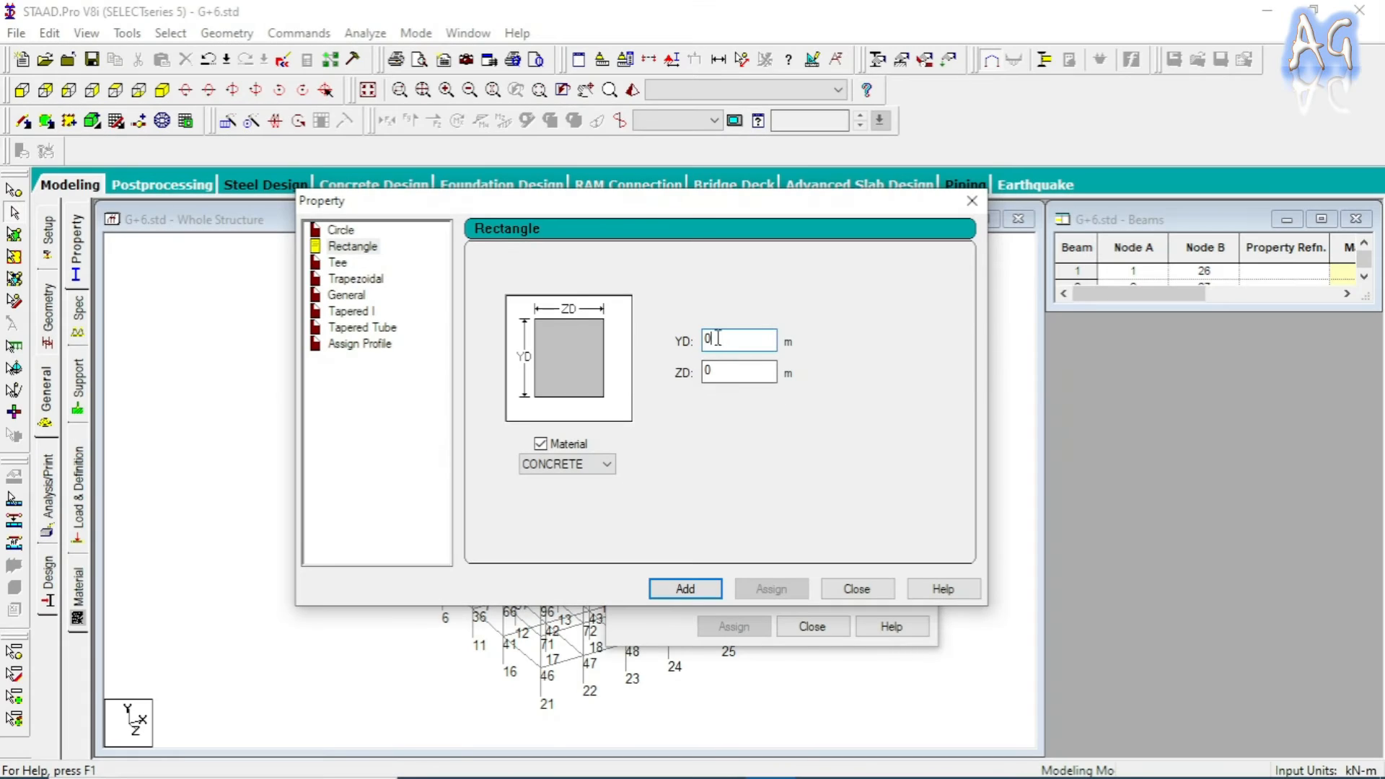
text(.500)
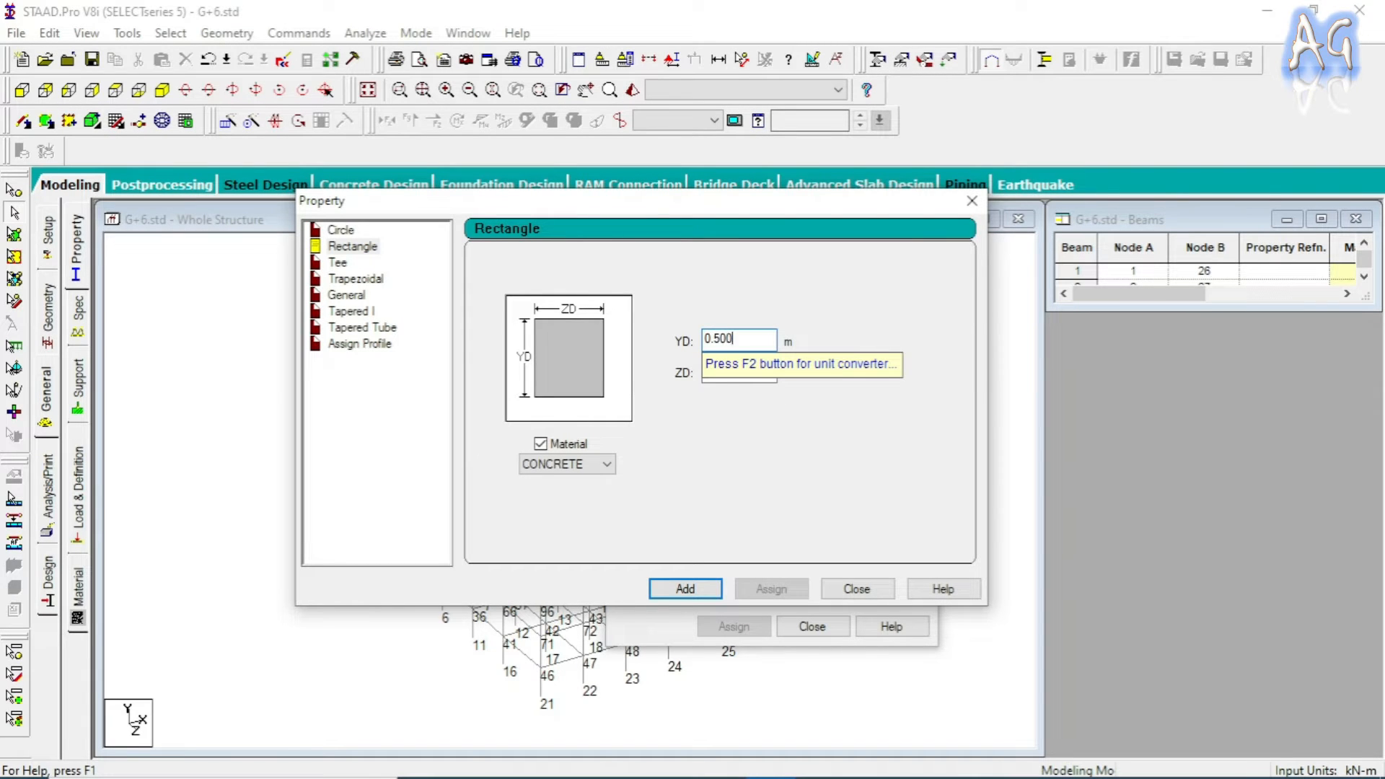
click(742, 374)
text(.30)
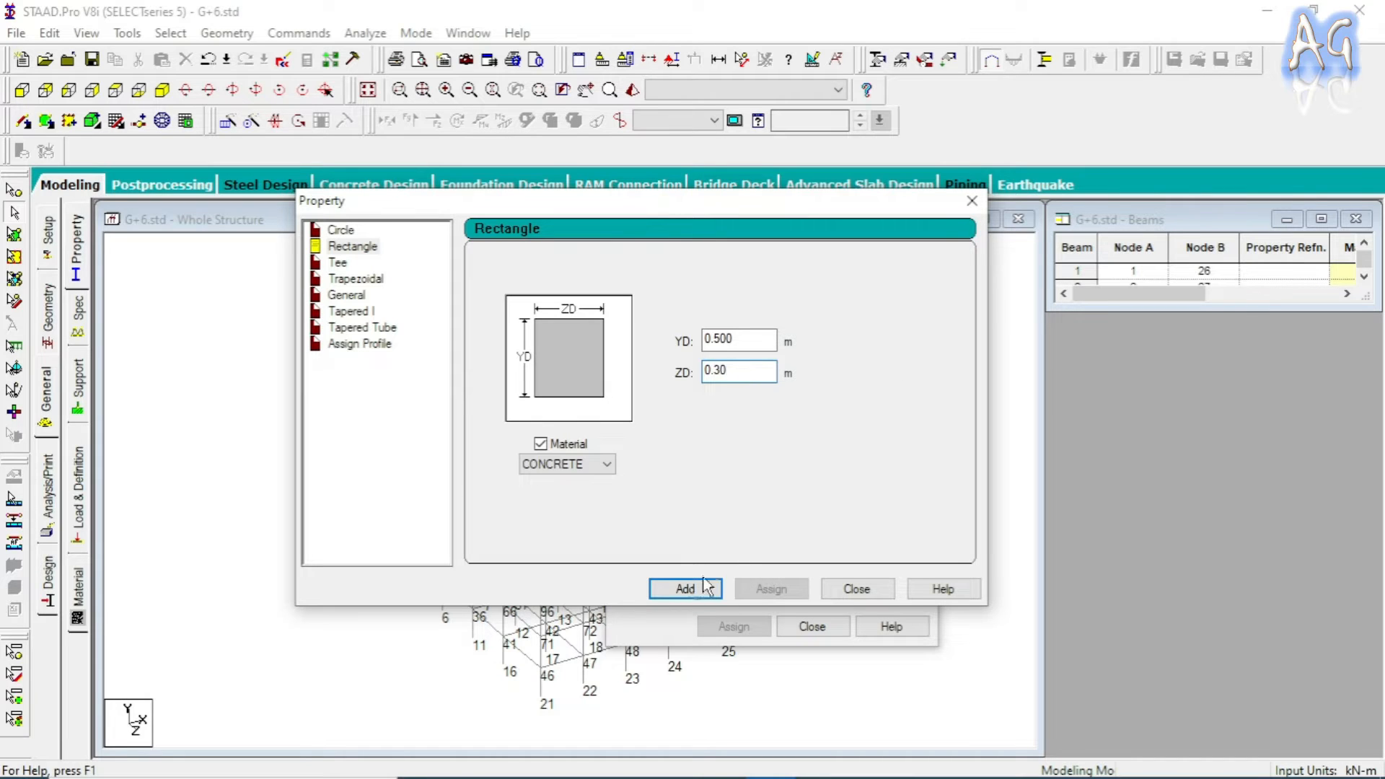
click(684, 593)
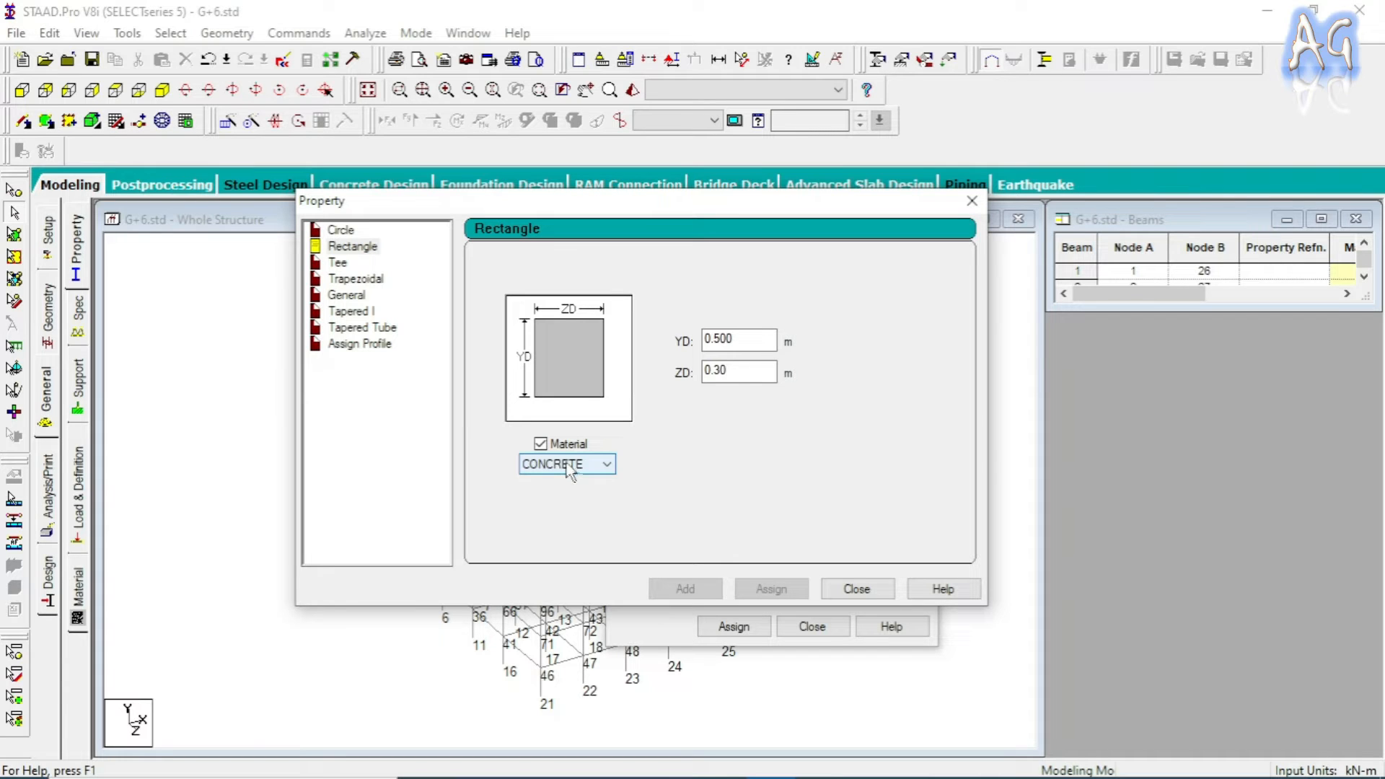
- Check the longer-direction beam size in Photos, and add a rectangular concrete section with YD 0.550 m and ZD 0.30 m in STAAD.Pro
key(alt+Tab)
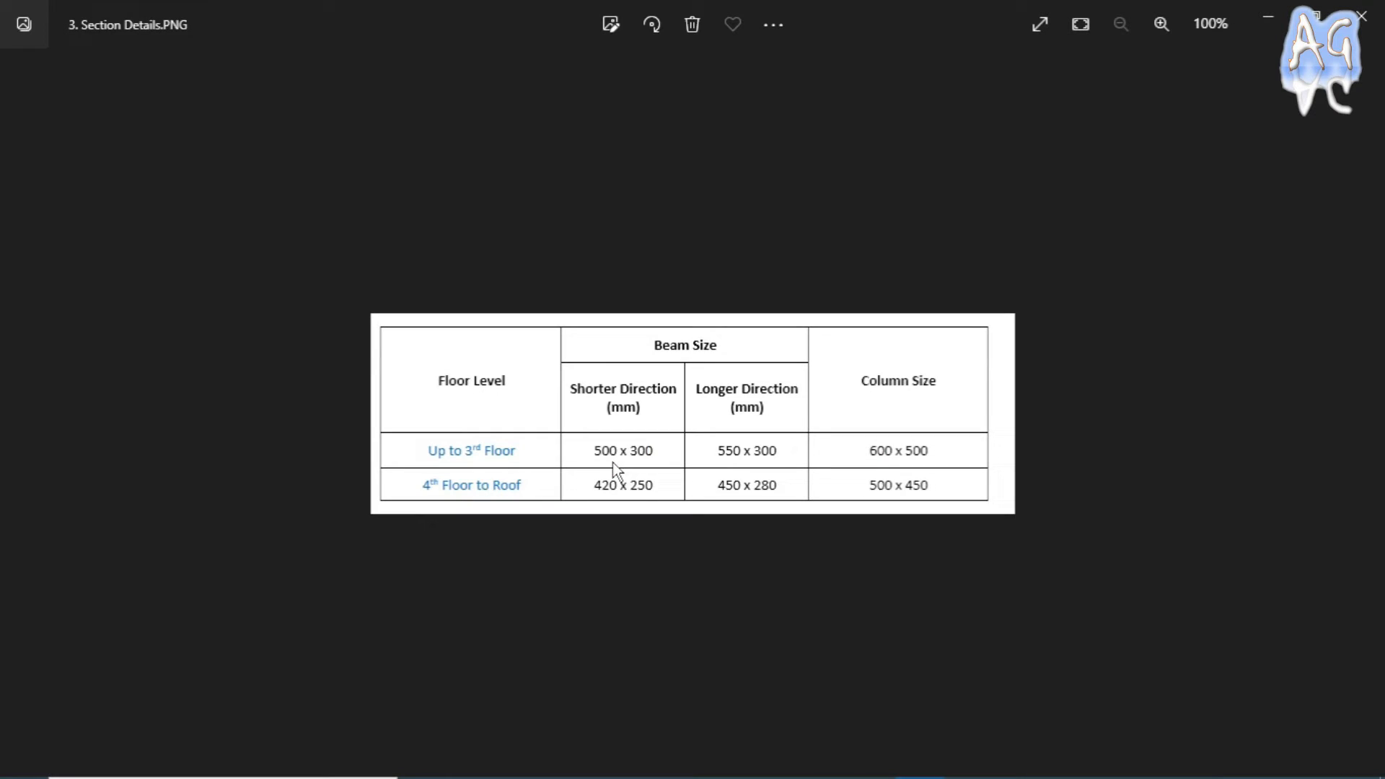
key(alt+Tab)
click(724, 339)
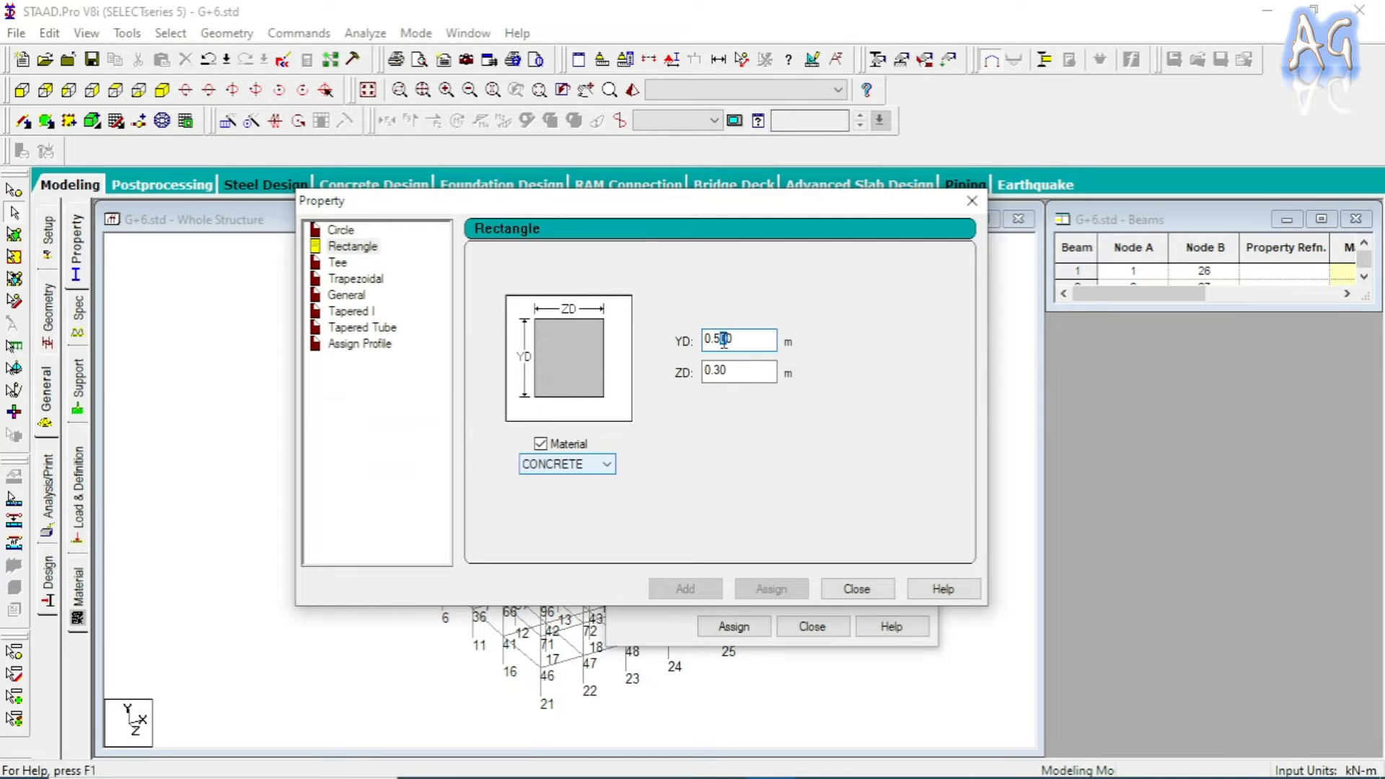
key(alt+Tab)
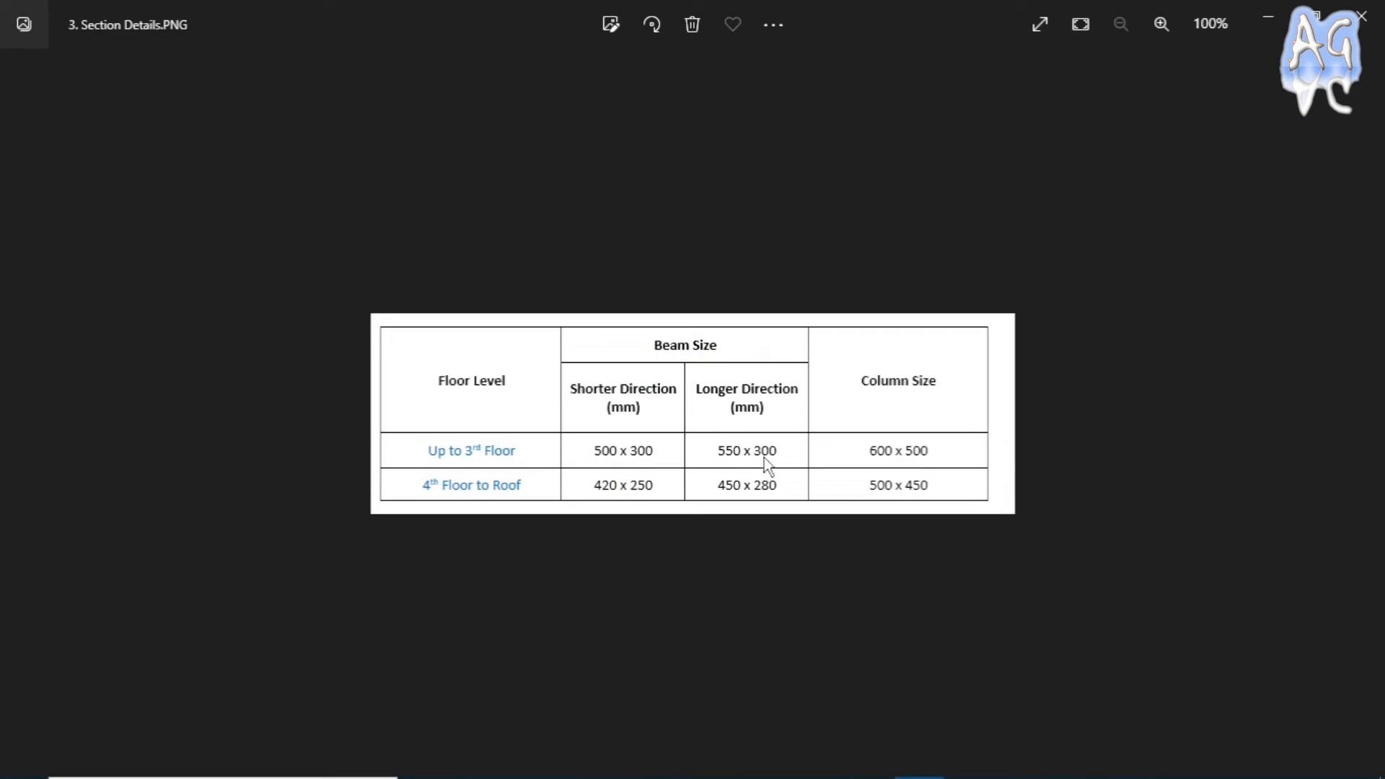
key(alt+Tab)
click(686, 593)
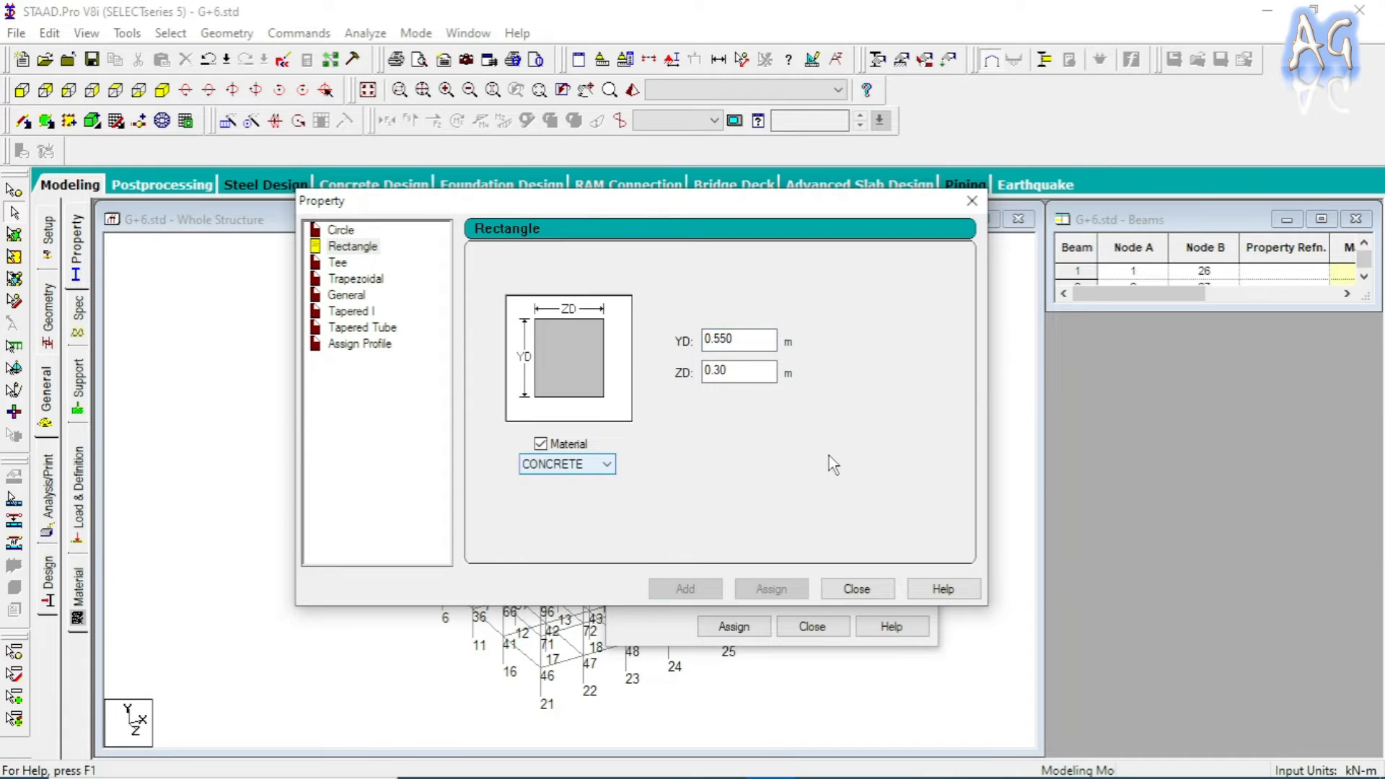
- Check the upper-floor beam size in Photos, and add a rectangular concrete section with YD 0.420 m and ZD 0.250 m in STAAD.Pro
key(alt+Tab)
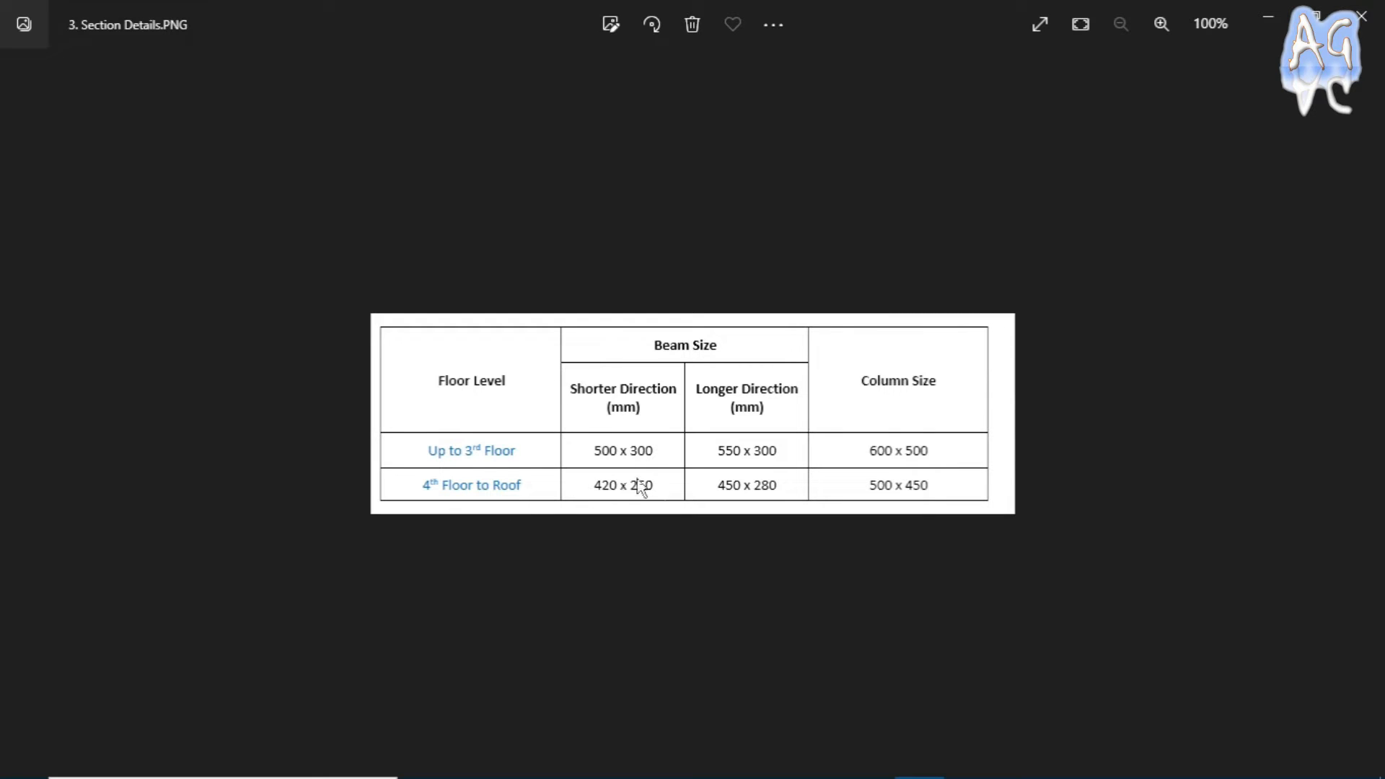
key(alt+Tab)
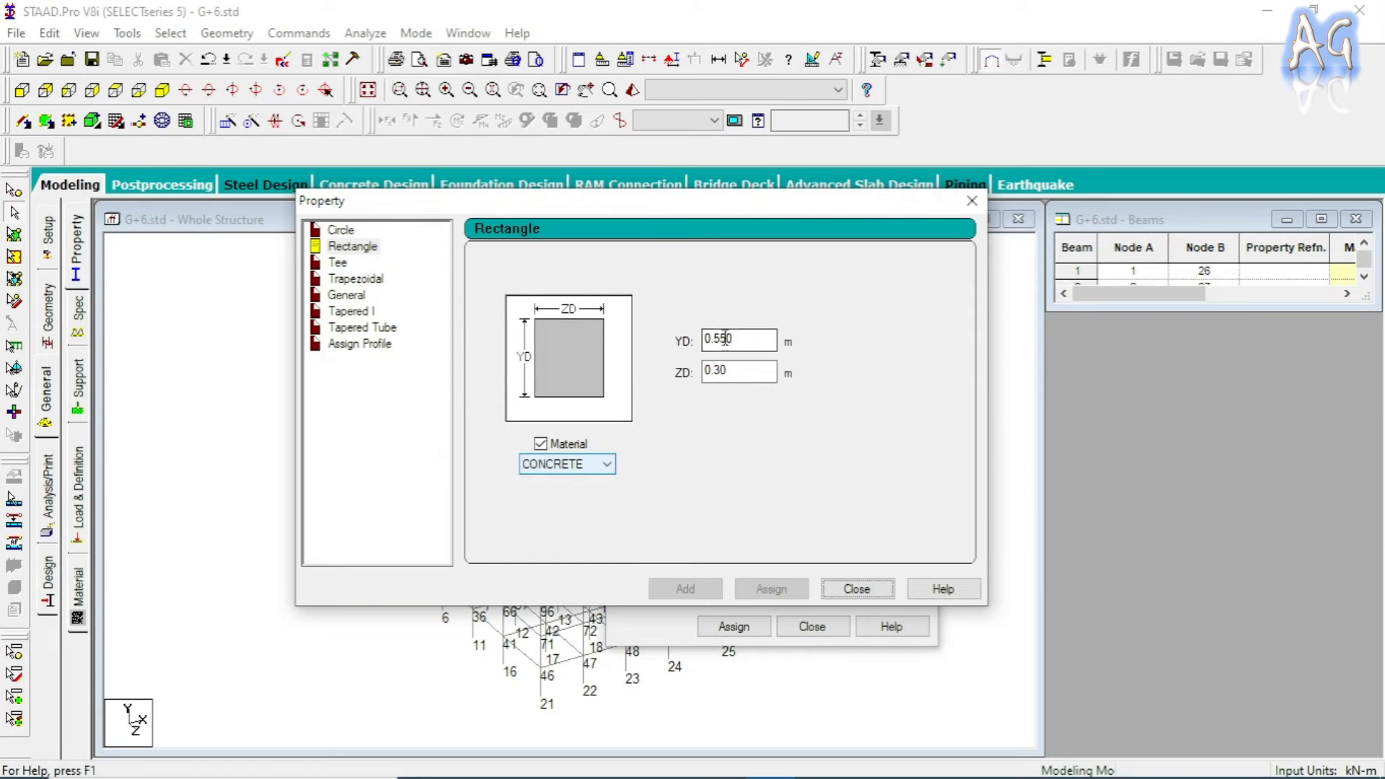
drag(740, 339, 718, 340)
text(420)
drag(740, 372, 715, 371)
text(0)
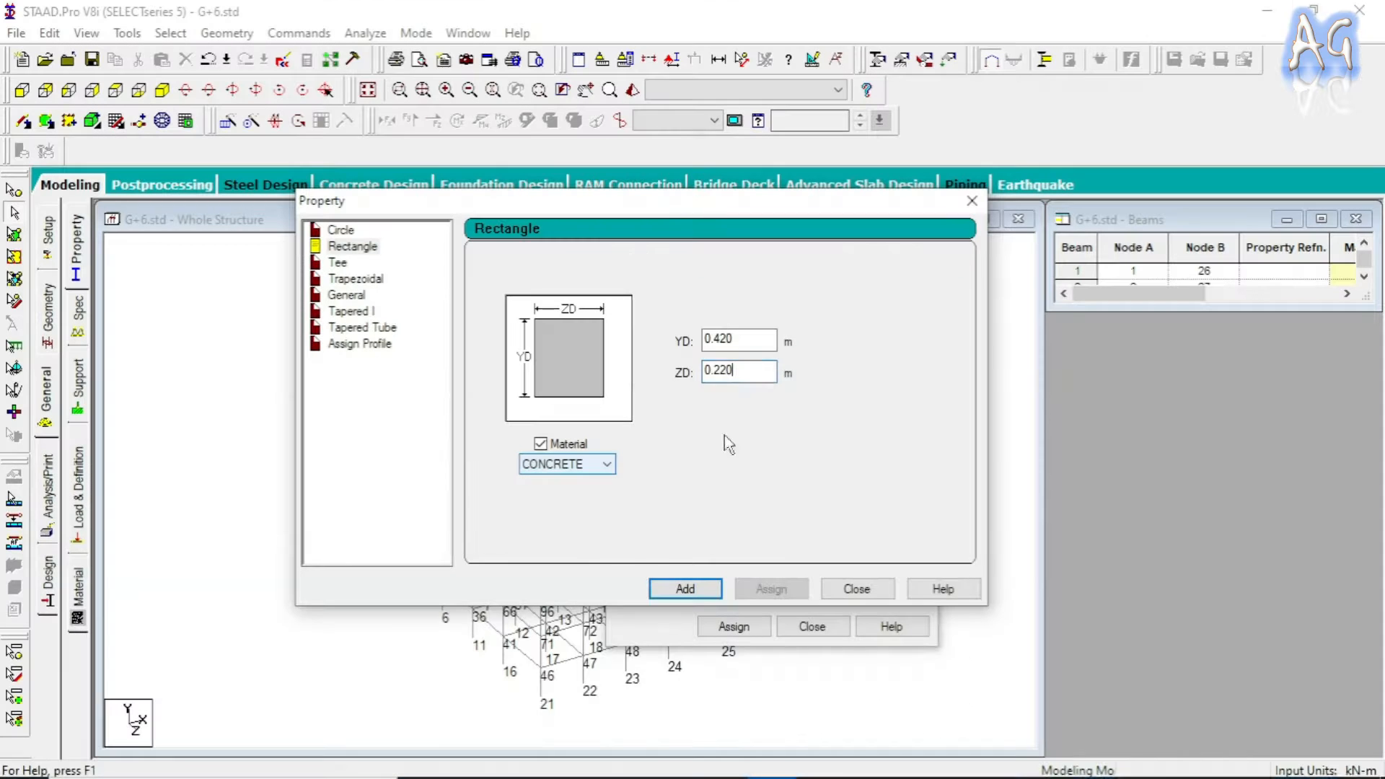
key(Left)
key(BackSpace)
text(5)
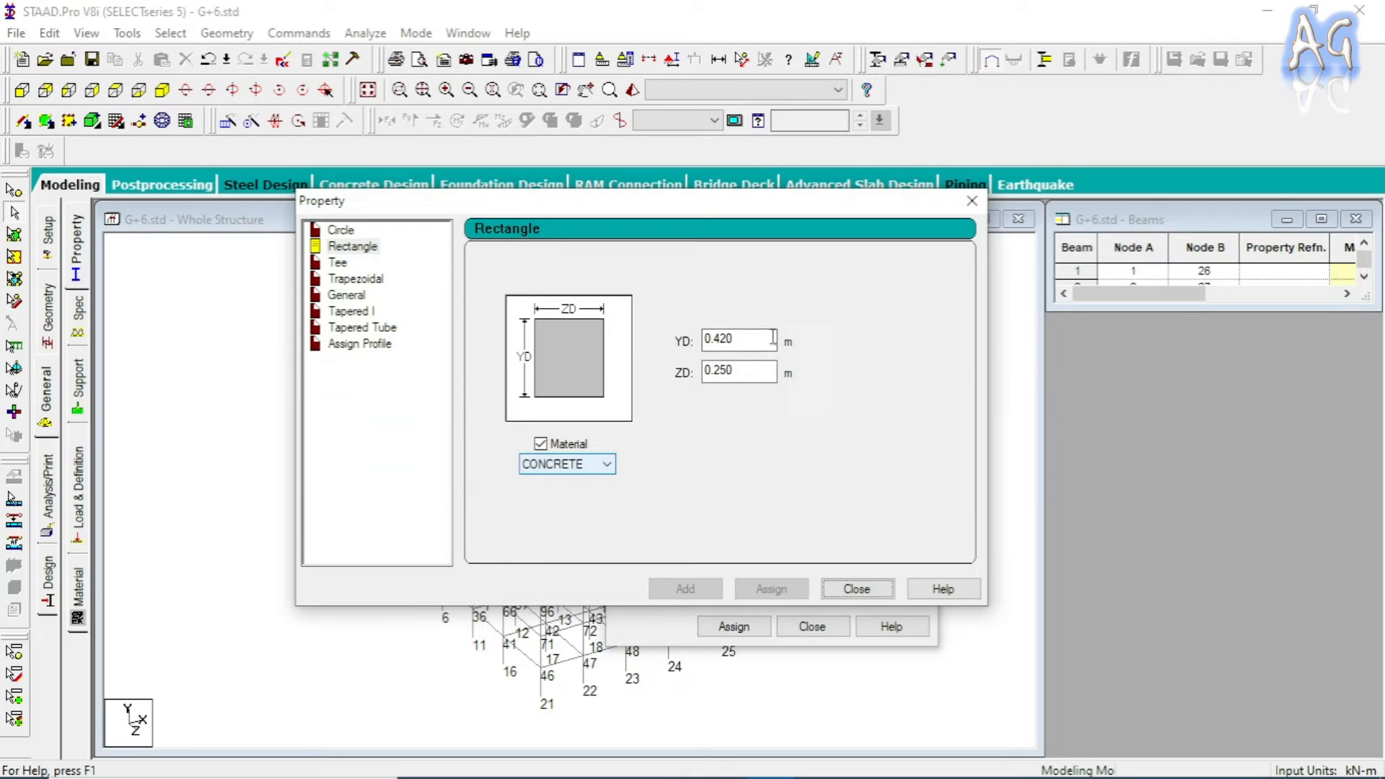
- Add a rectangular concrete section with YD 0.4500 m and ZD 0.280 m
click(740, 337)
drag(727, 337, 724, 338)
text(50)
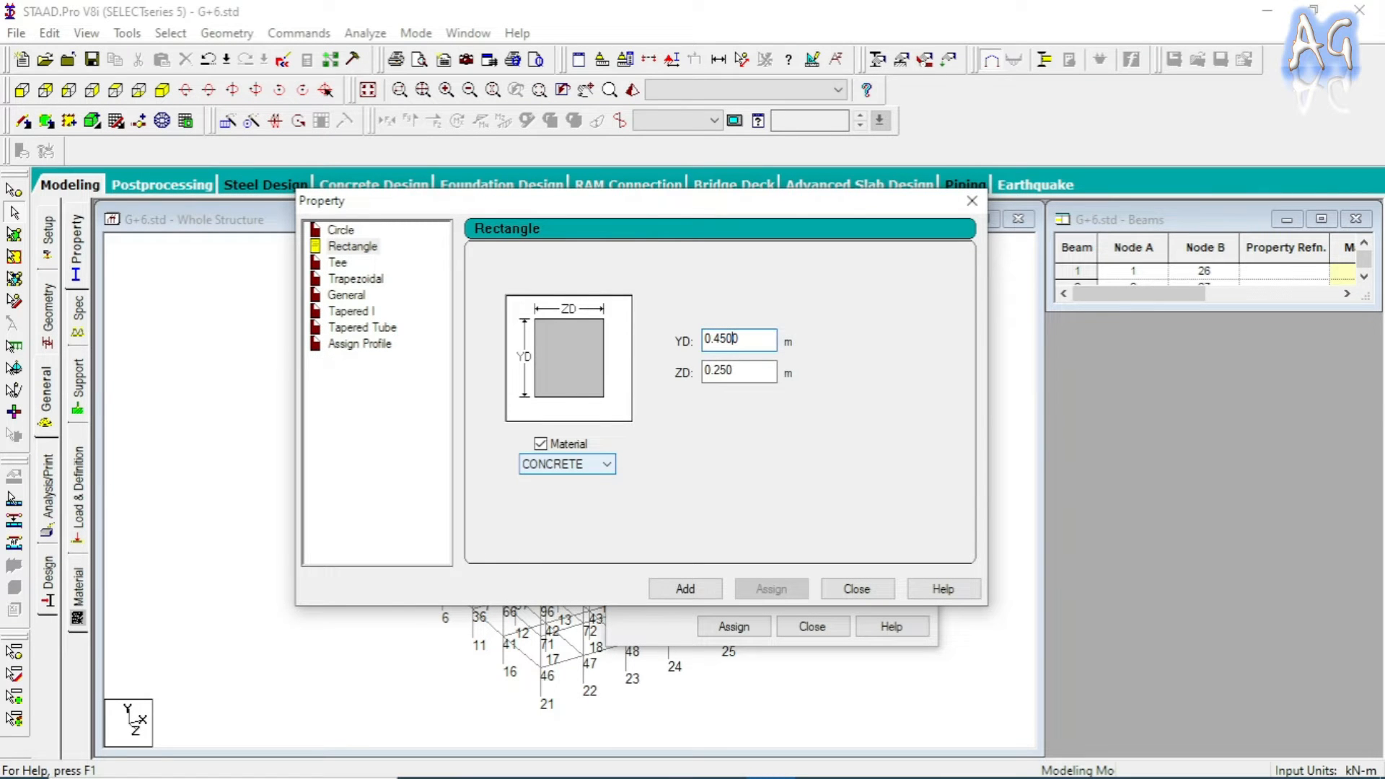
drag(734, 368, 723, 369)
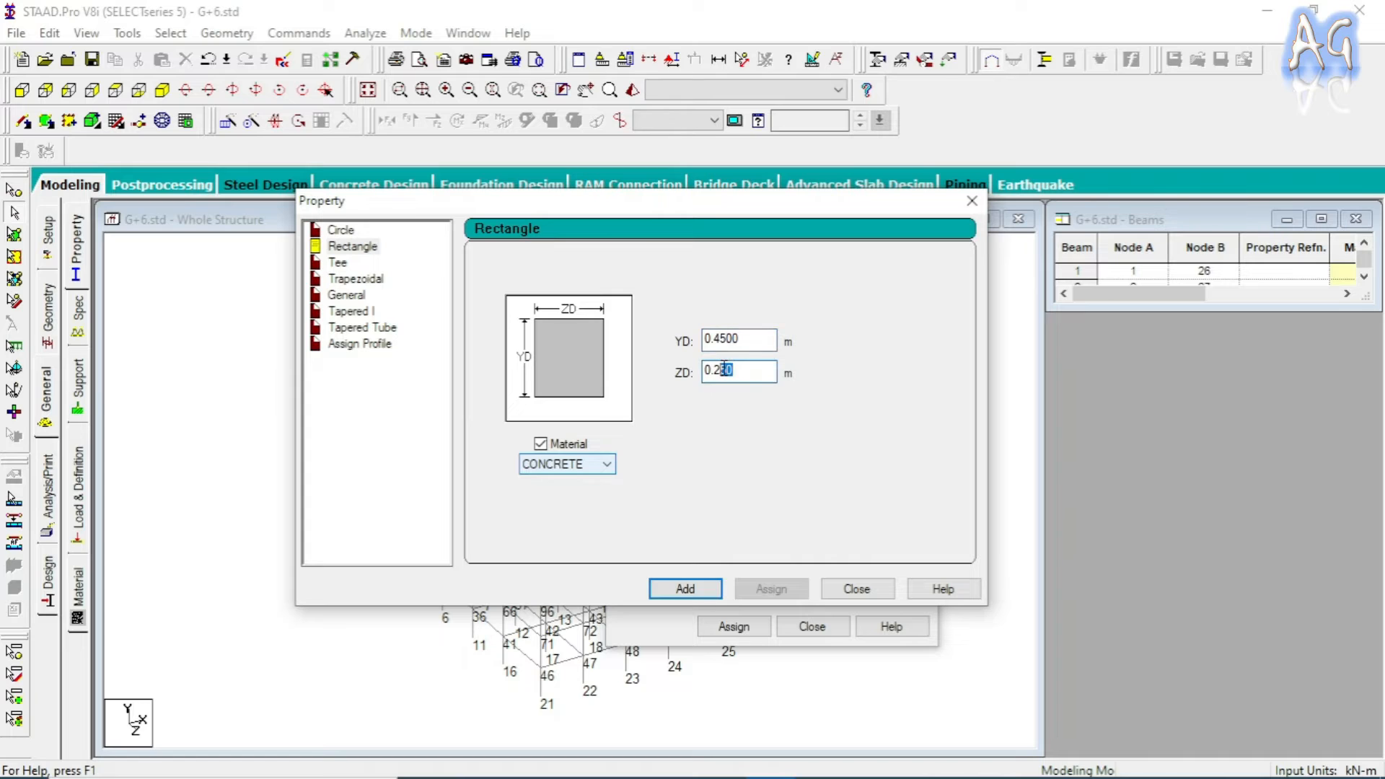
text(80)
click(703, 596)
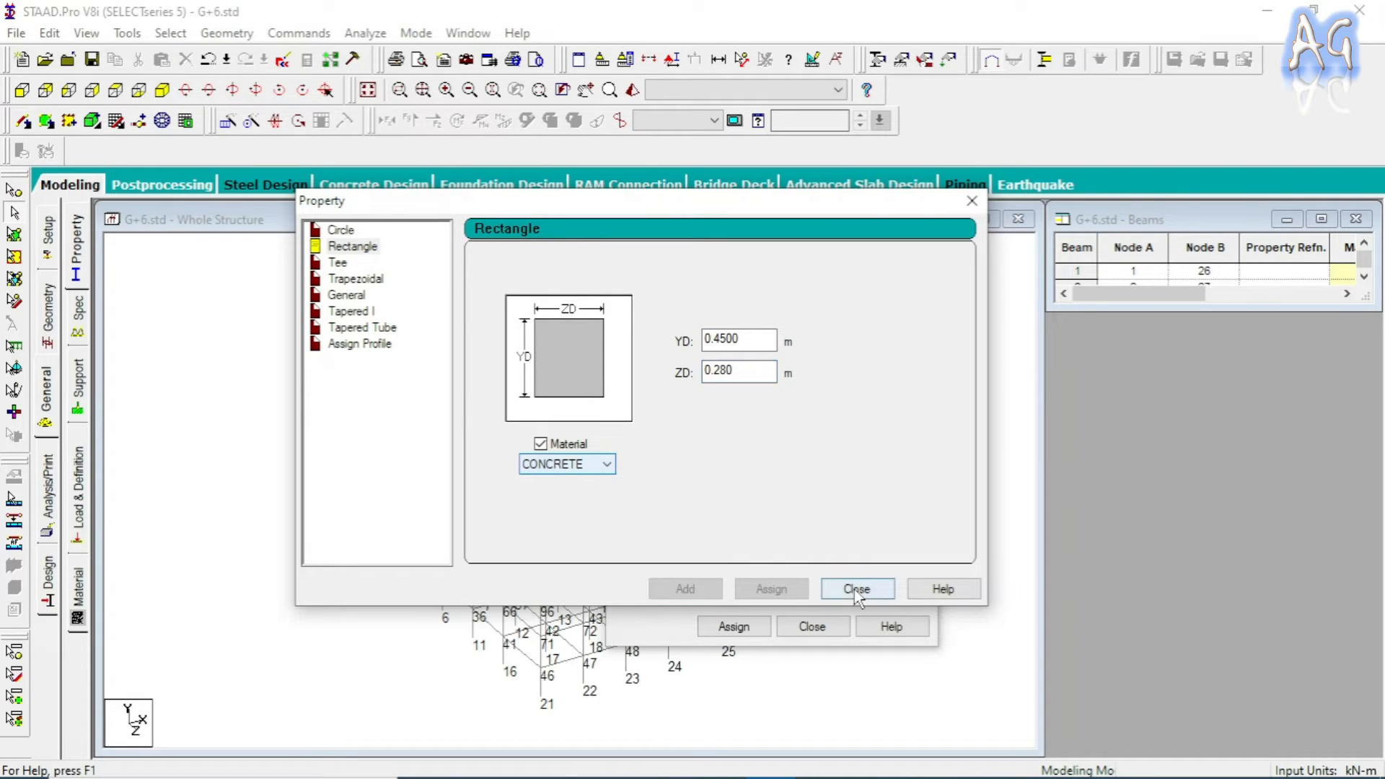
- Check the column sizes in the section details image in Photos, and close the section definition and properties dialogs in STAAD.Pro
key(alt+Tab)
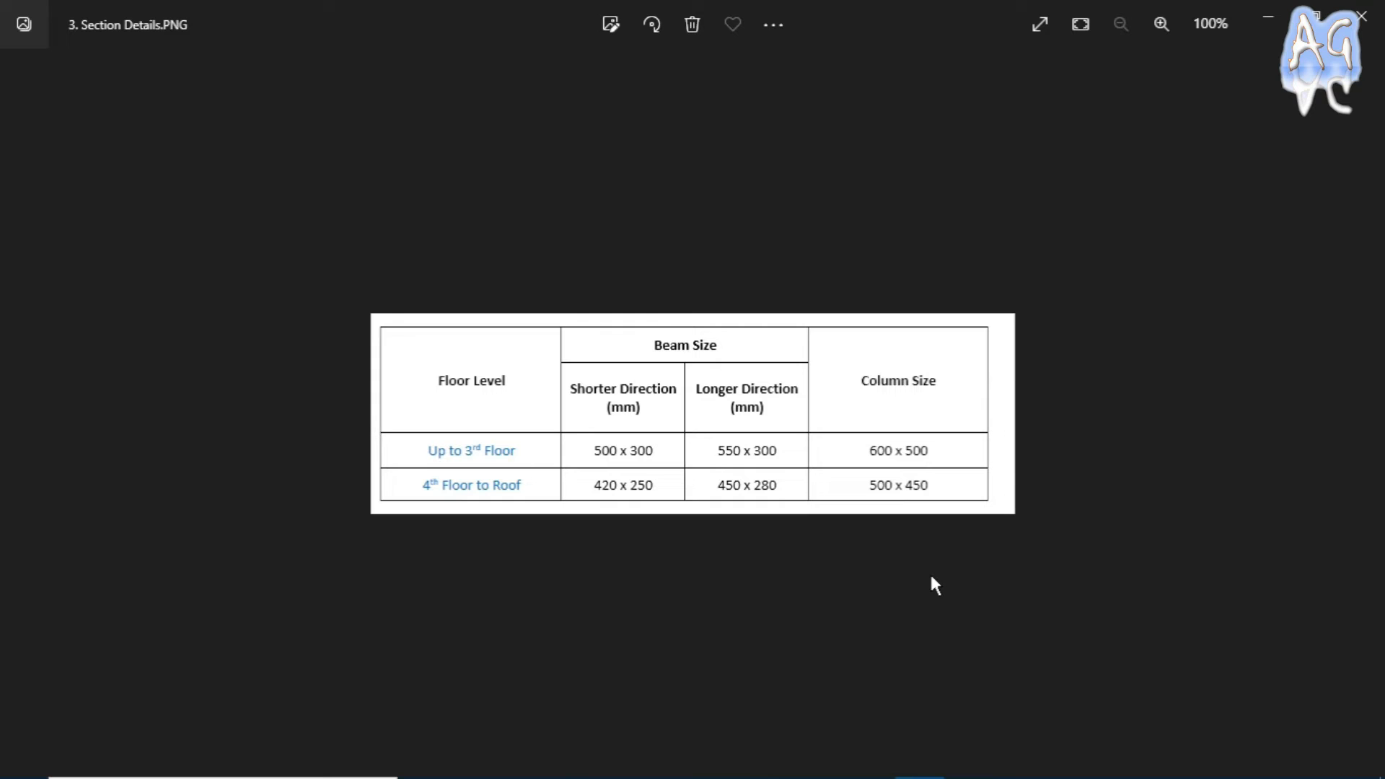
key(alt+Tab)
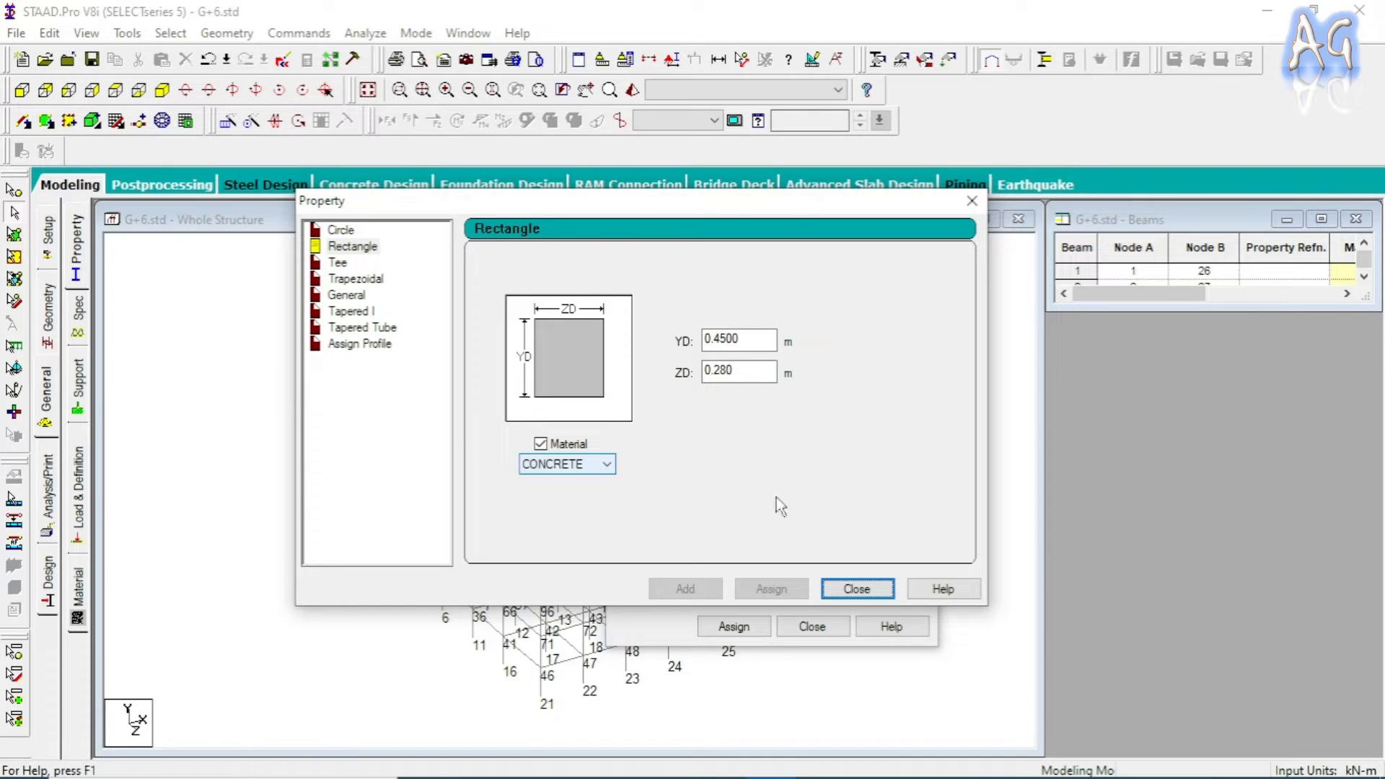
mouse_move(865, 759)
mouse_move(918, 759)
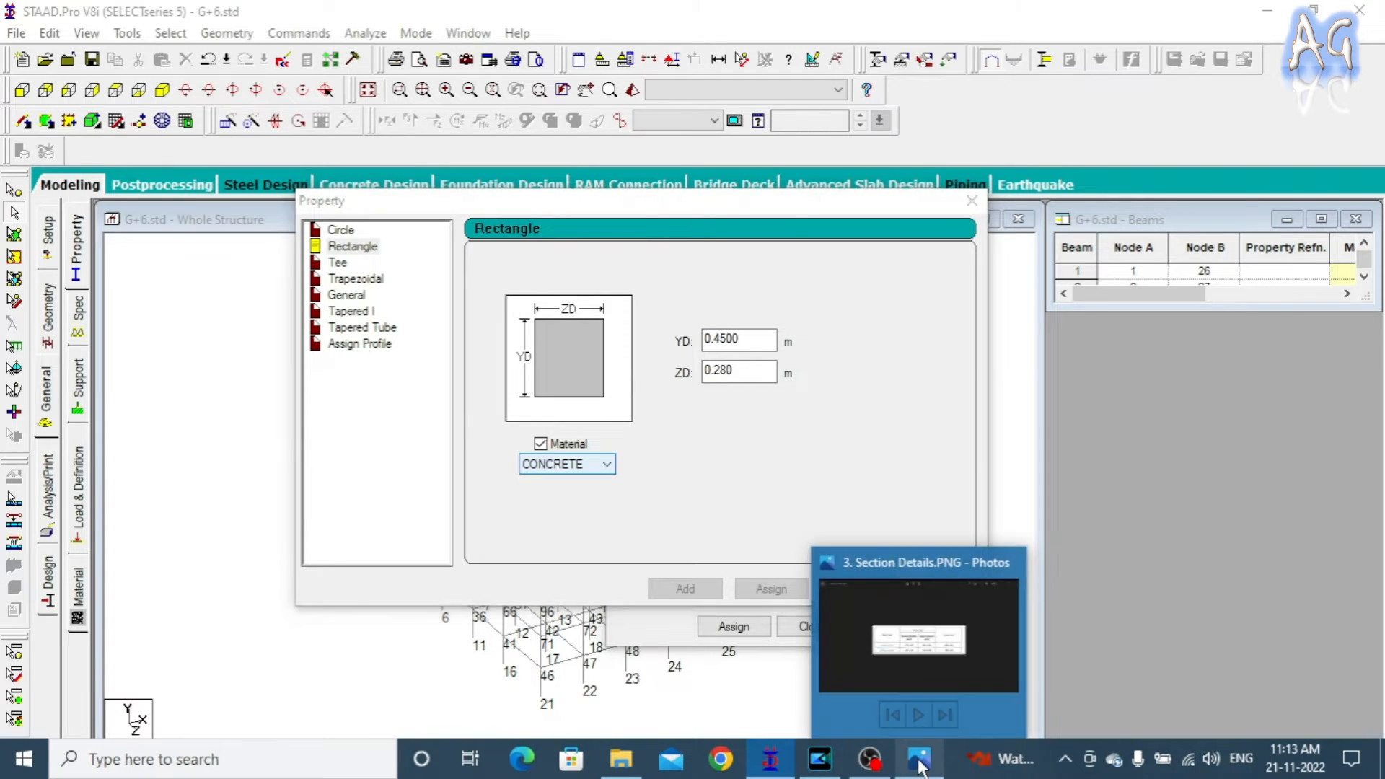
click(915, 563)
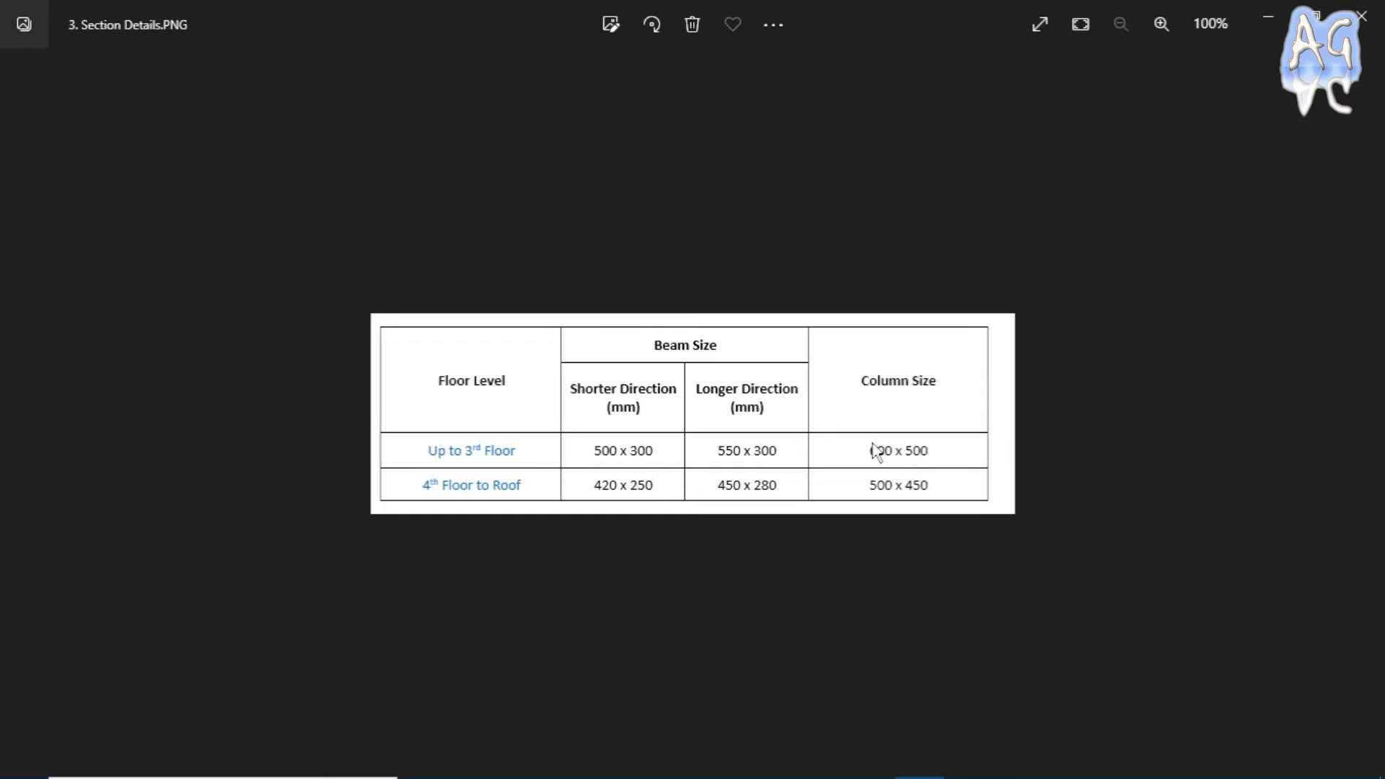
key(alt+Tab)
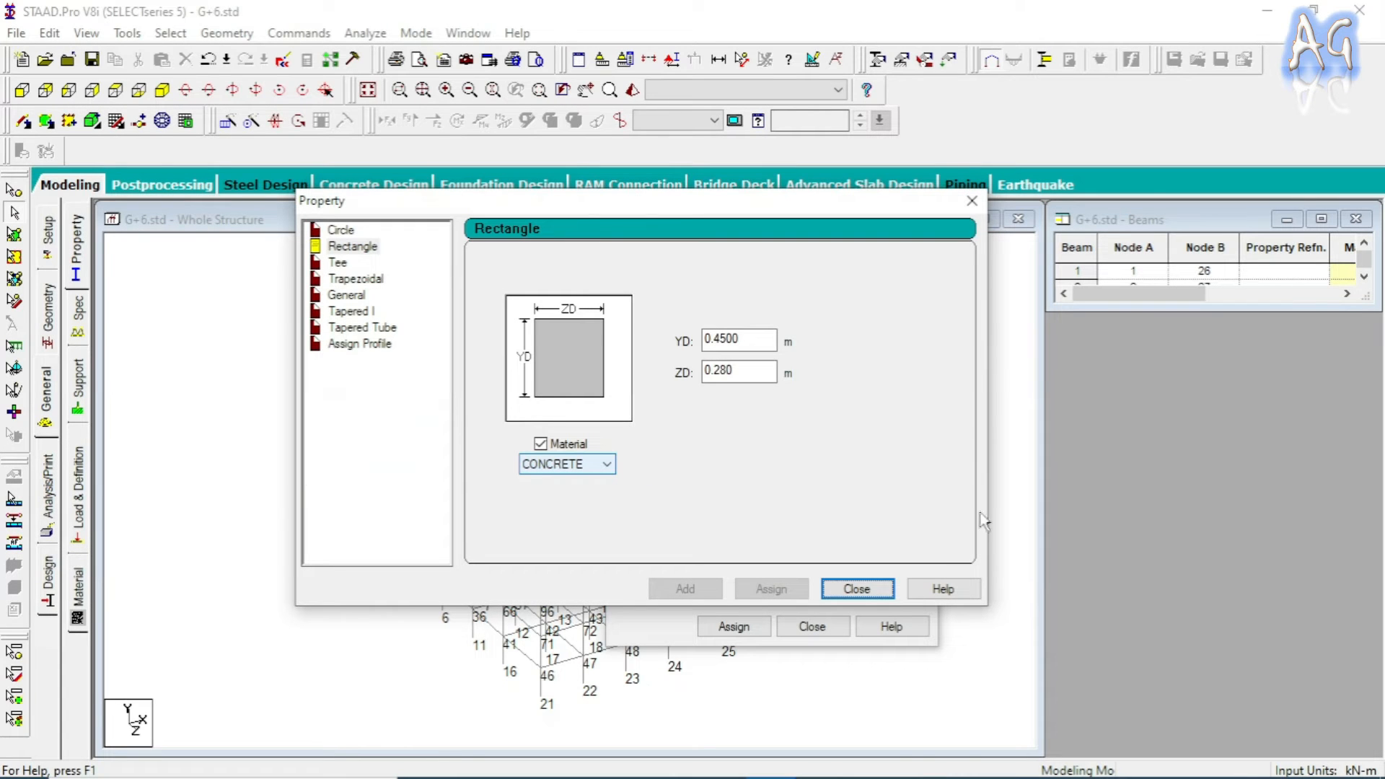
click(883, 588)
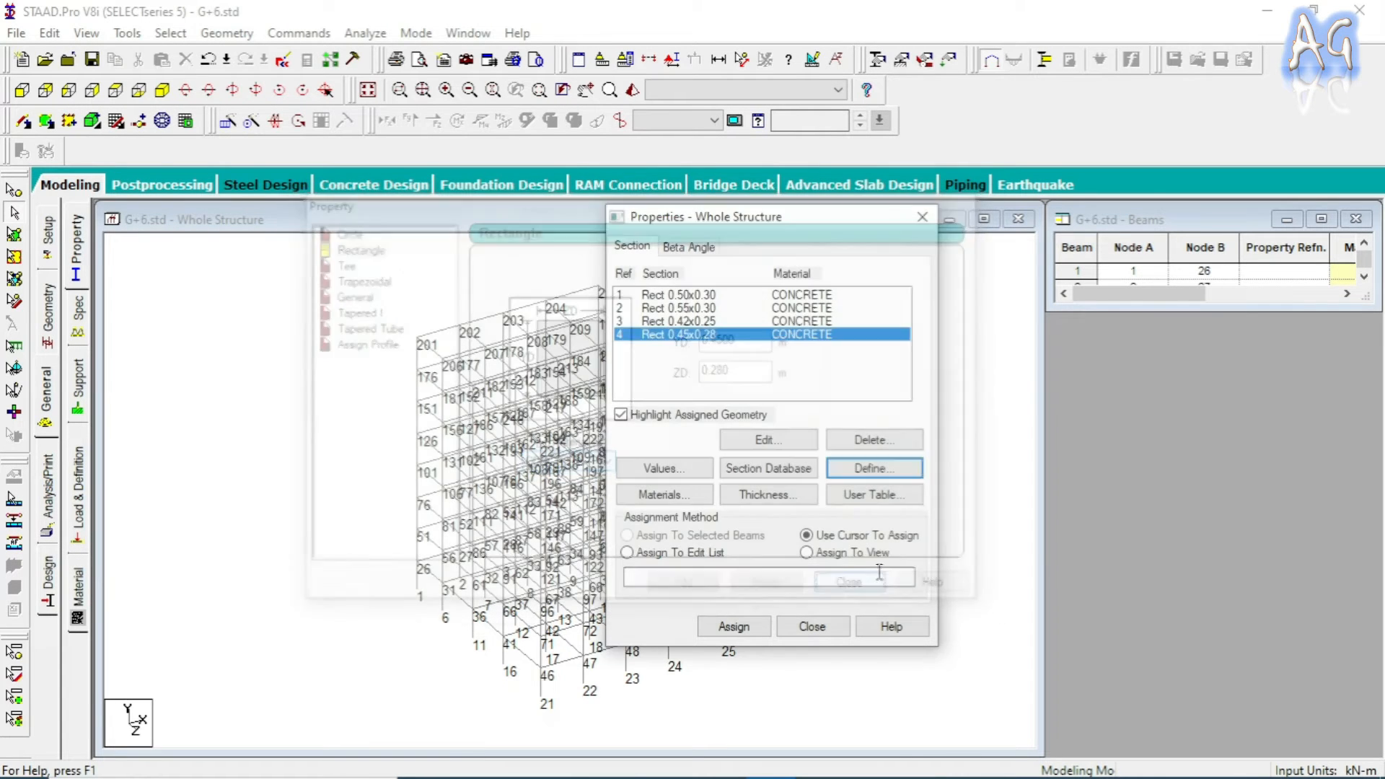
click(809, 627)
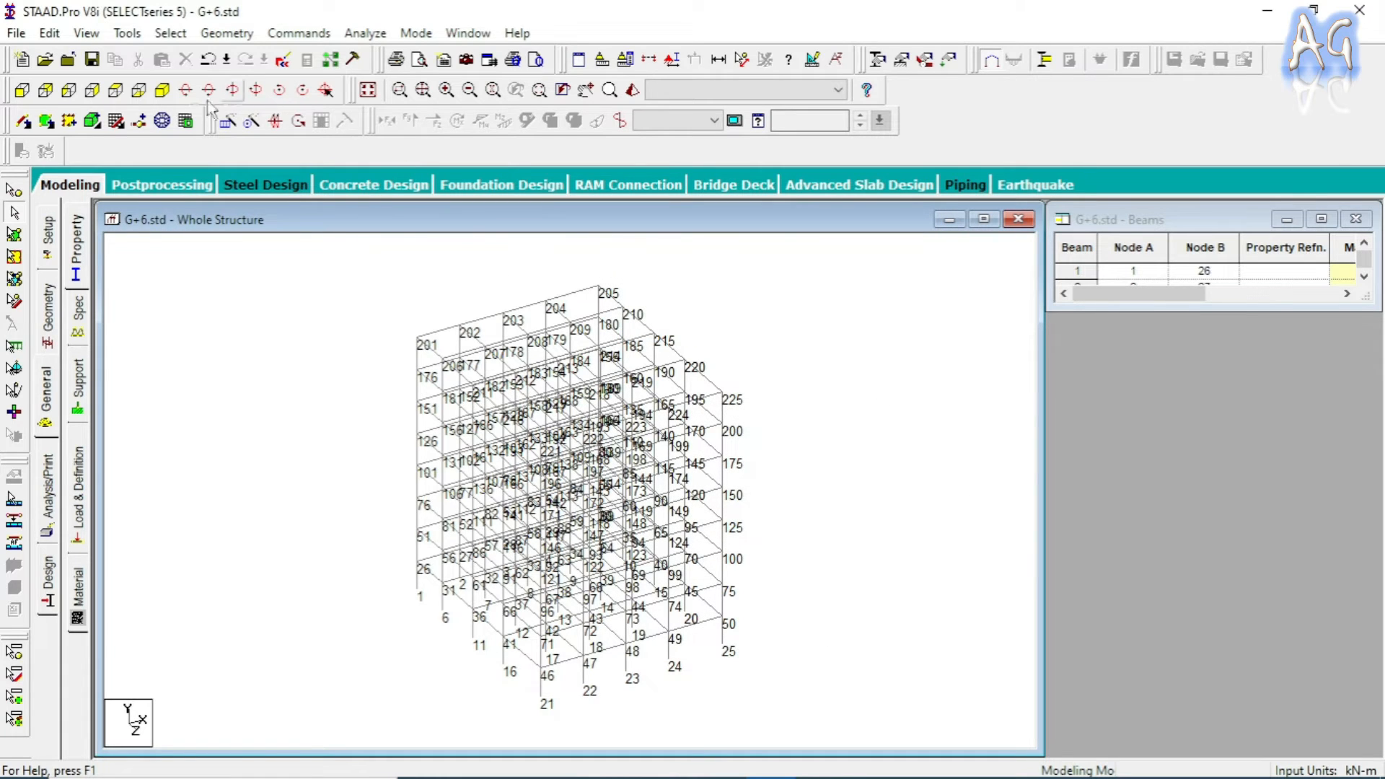
- Select all members parallel to Y, display only these columns, and clear the selection
click(170, 33)
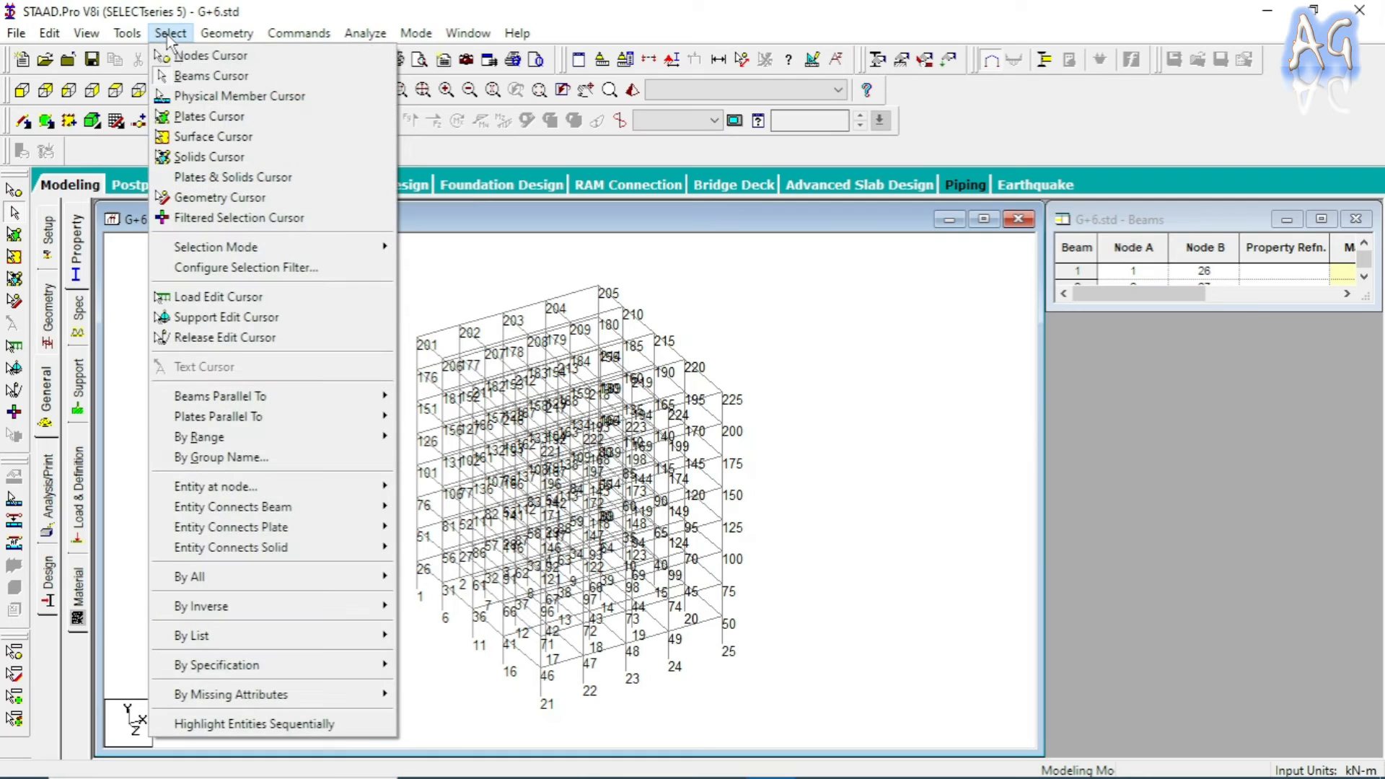
mouse_move(346, 397)
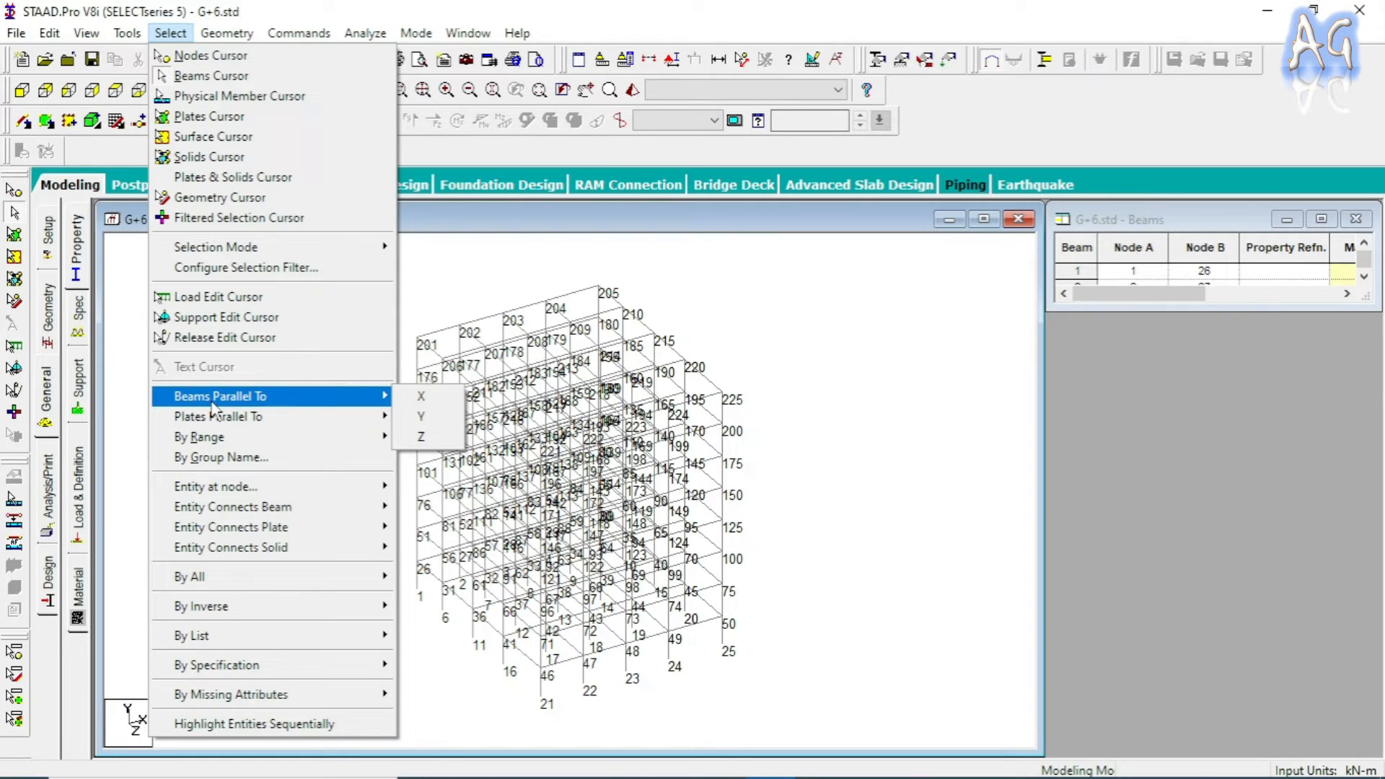
click(421, 417)
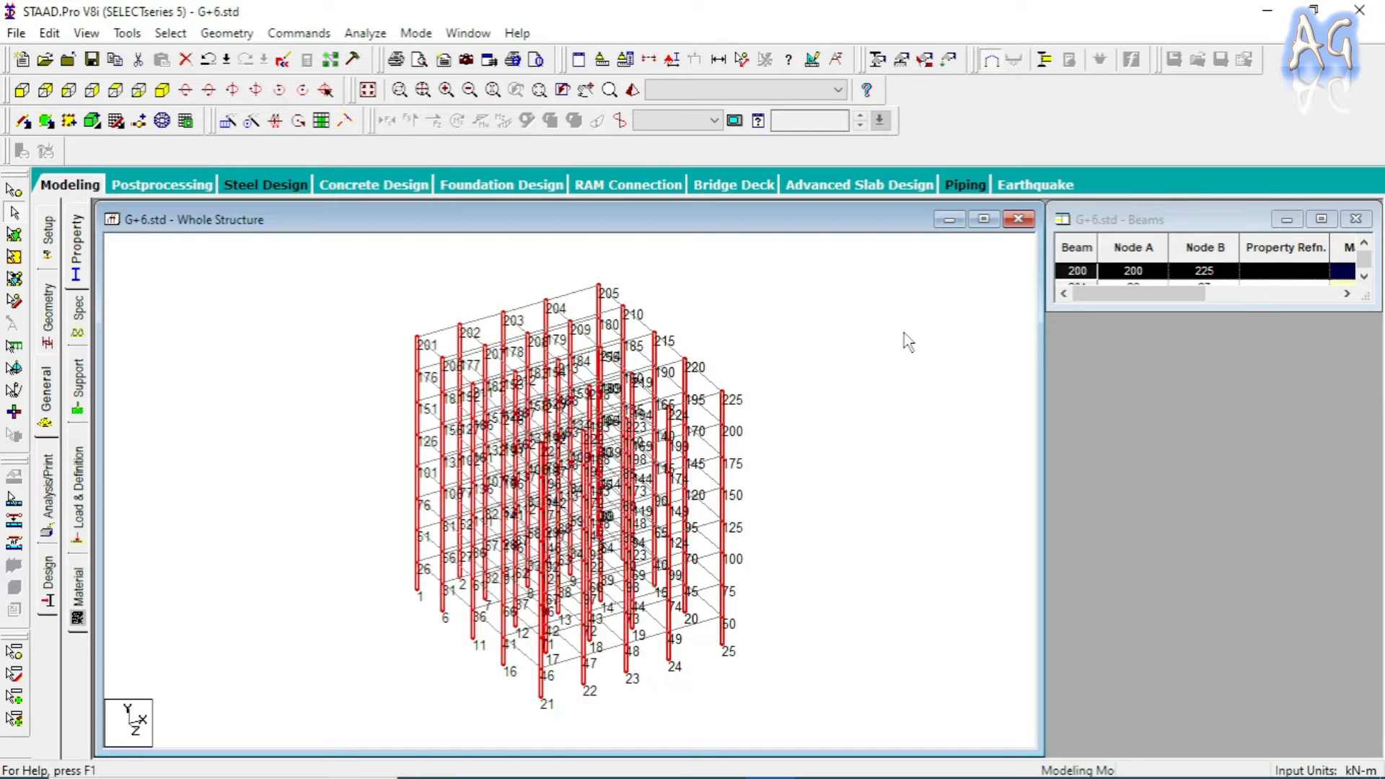
click(86, 33)
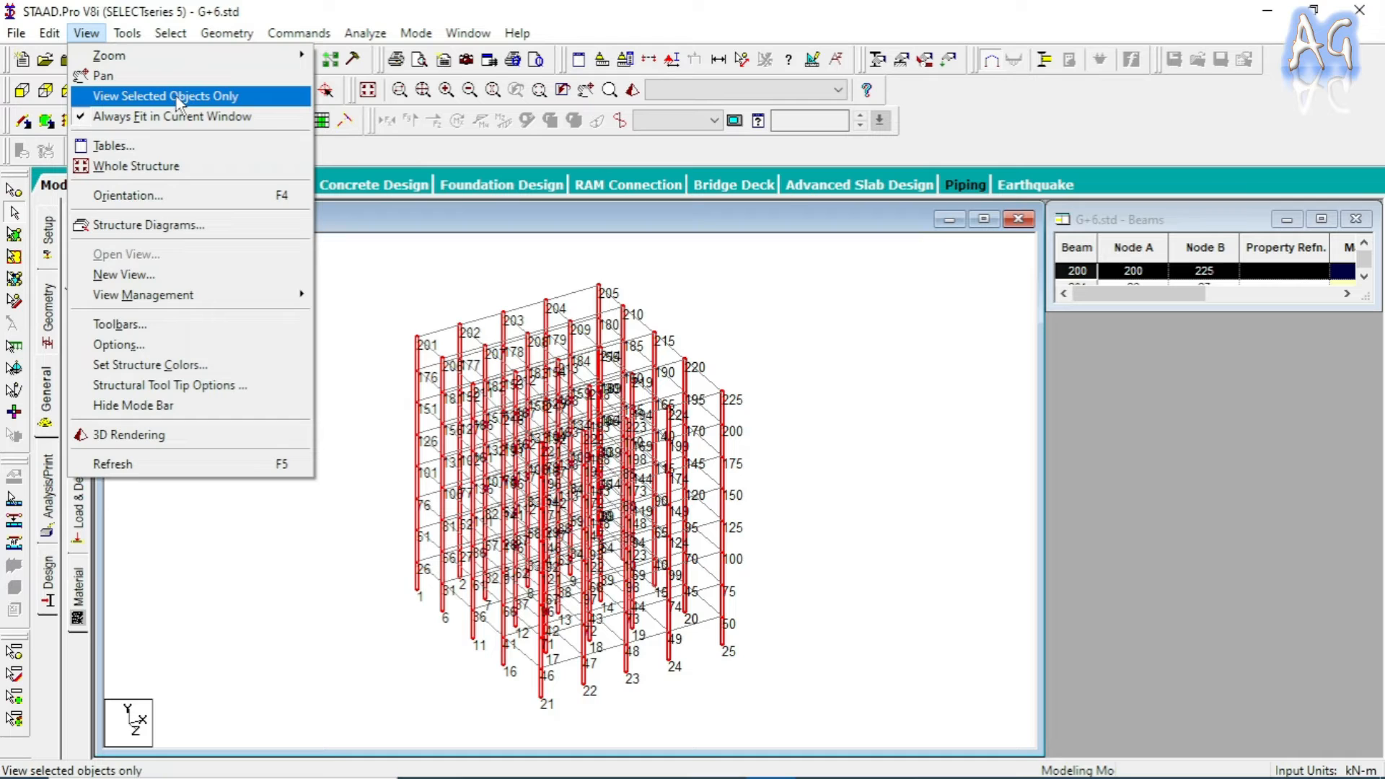
click(178, 96)
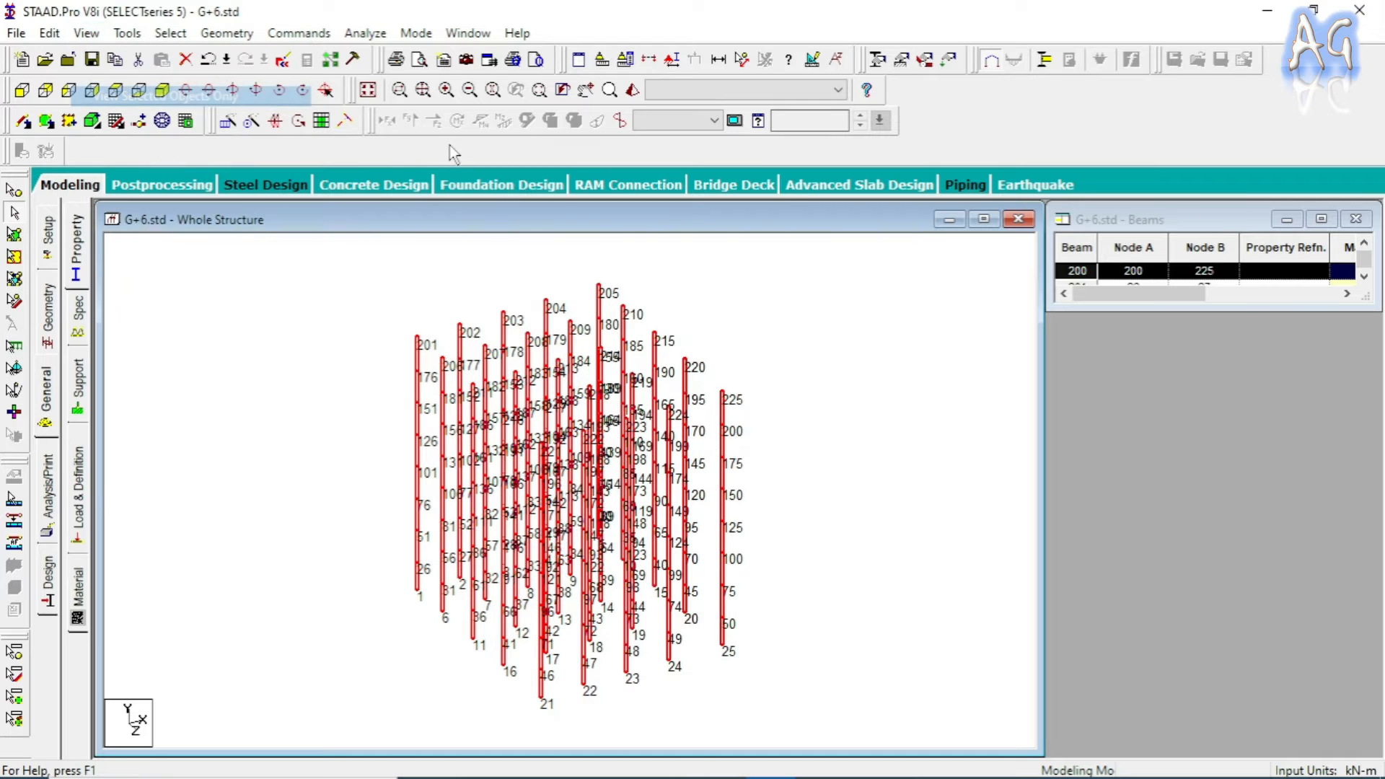
click(781, 339)
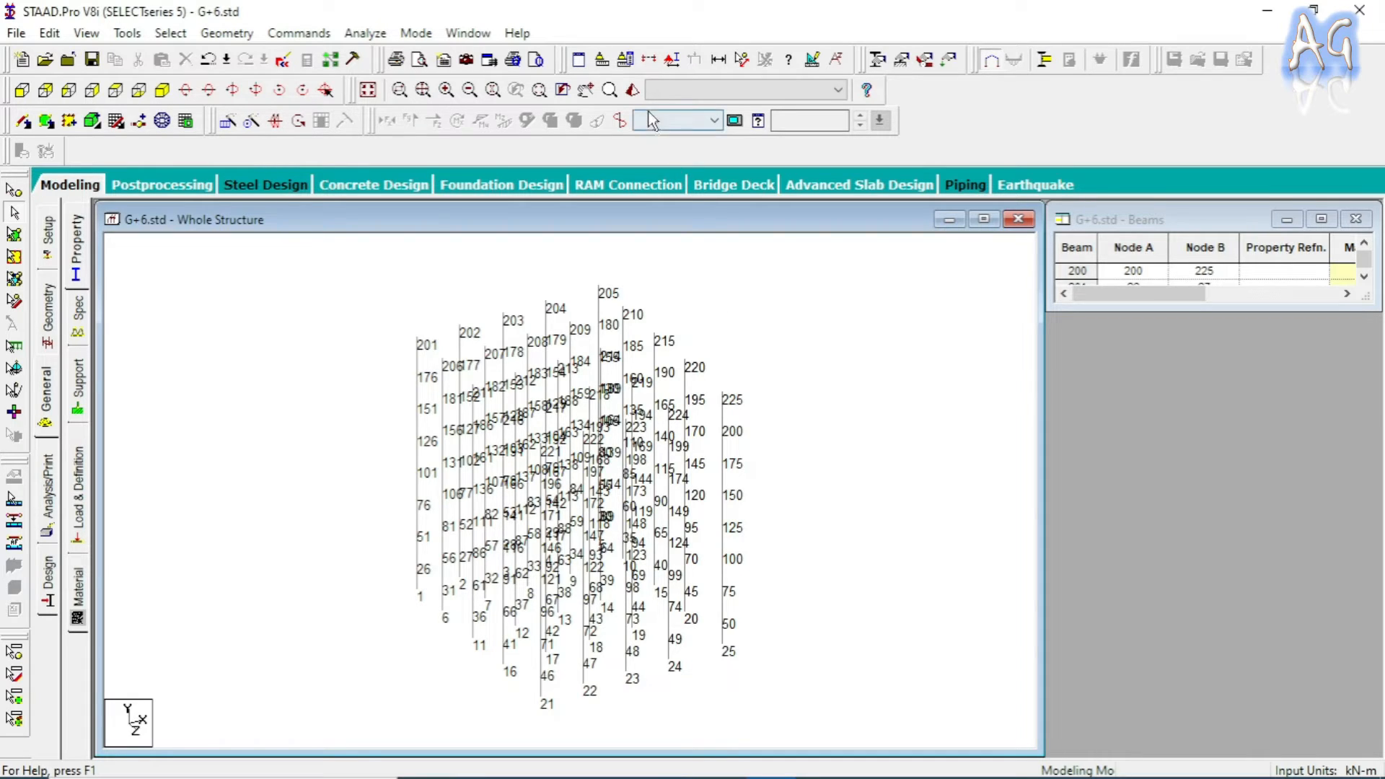
- Hide the node numbers and show the beam orientation labels on the columns
click(673, 65)
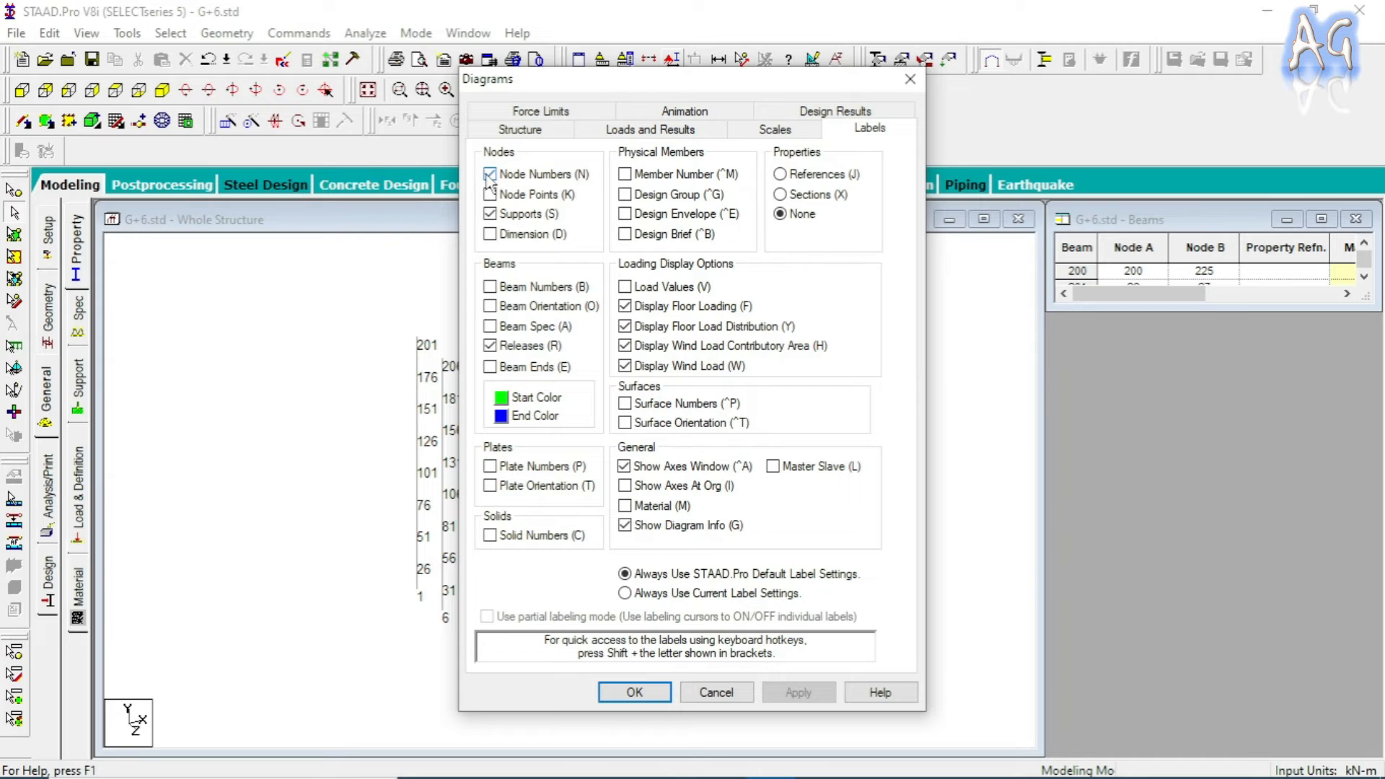
drag(586, 87, 792, 87)
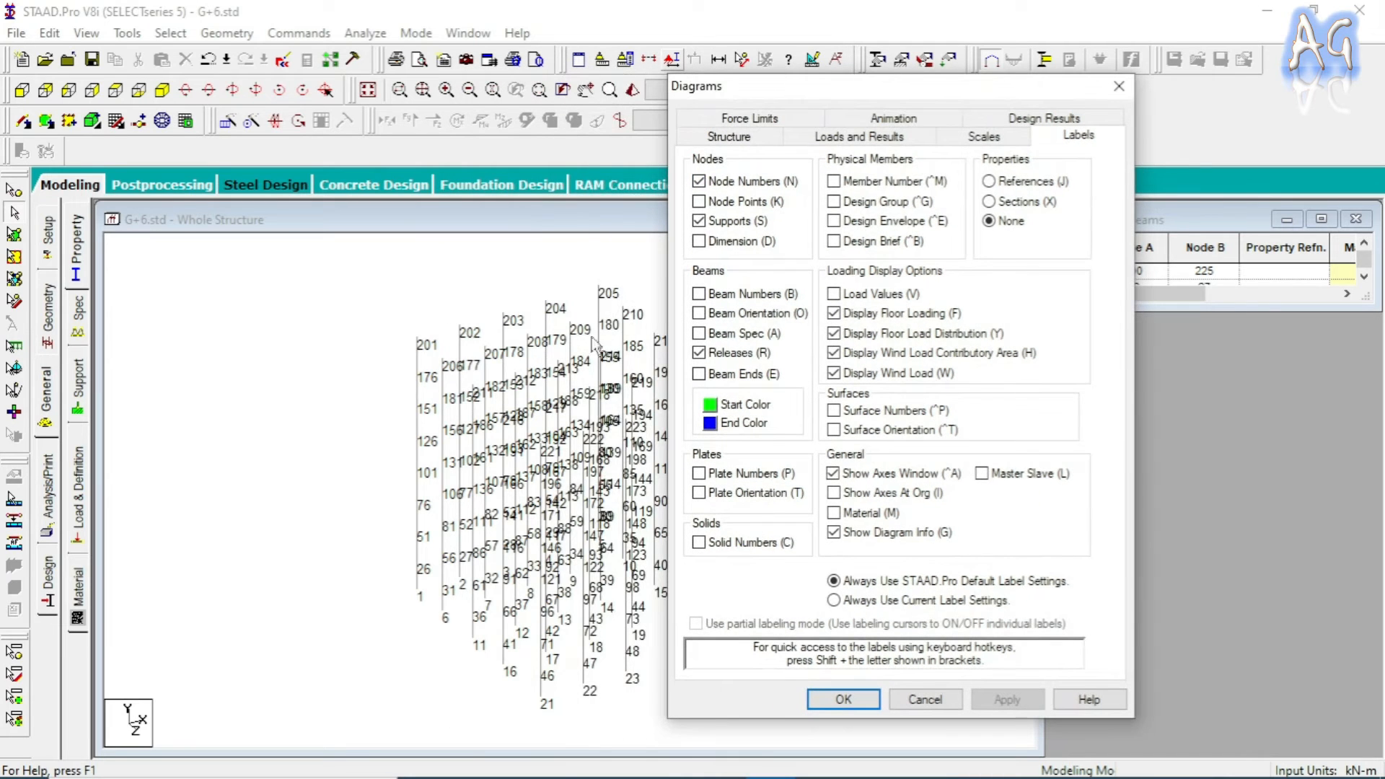
click(700, 182)
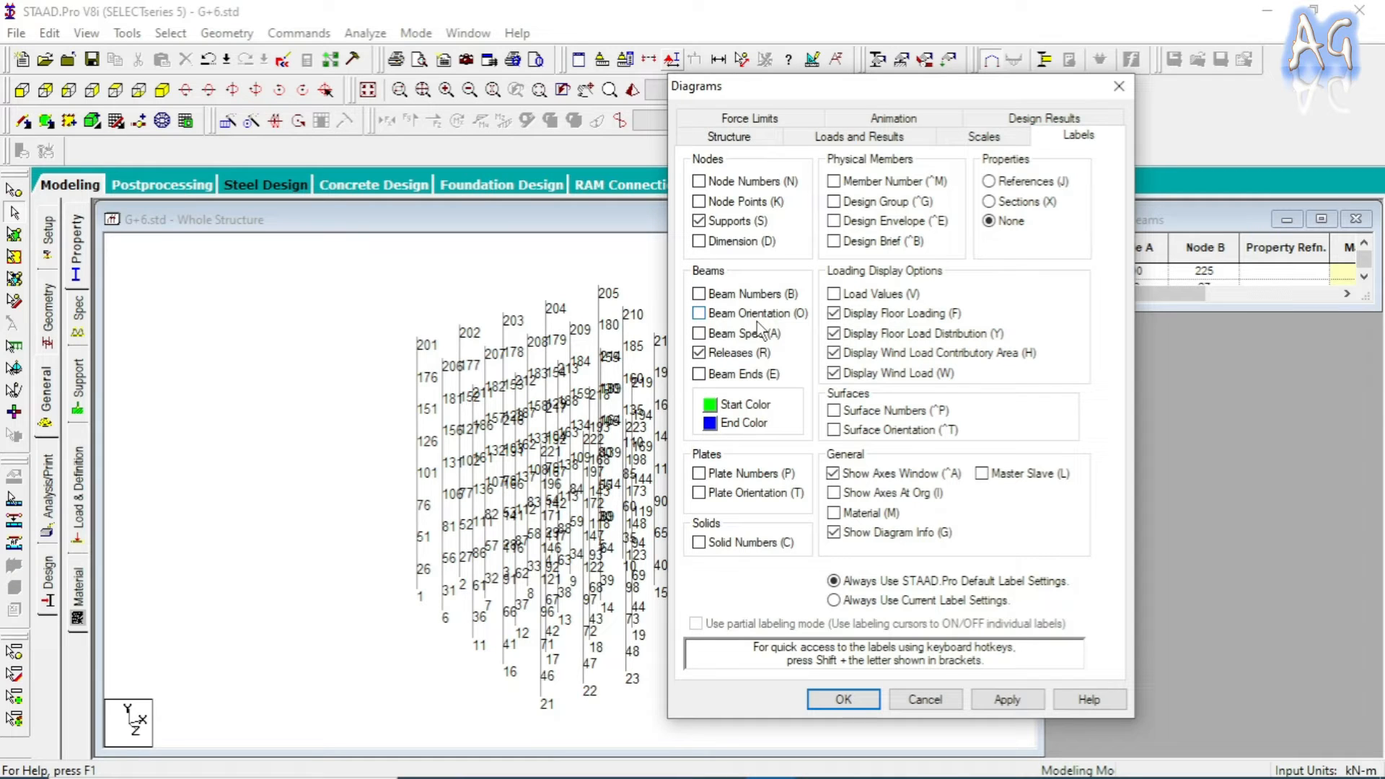
click(700, 315)
click(1000, 709)
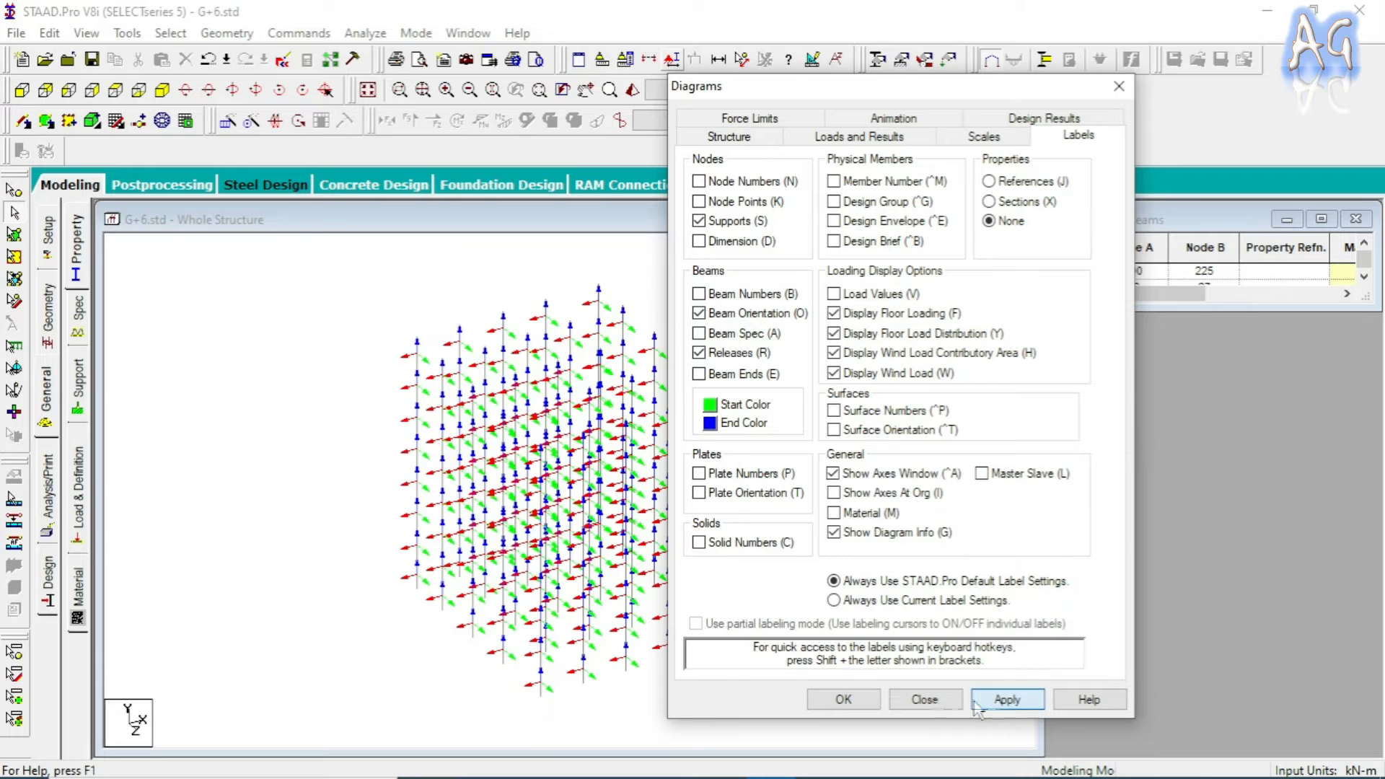
click(840, 699)
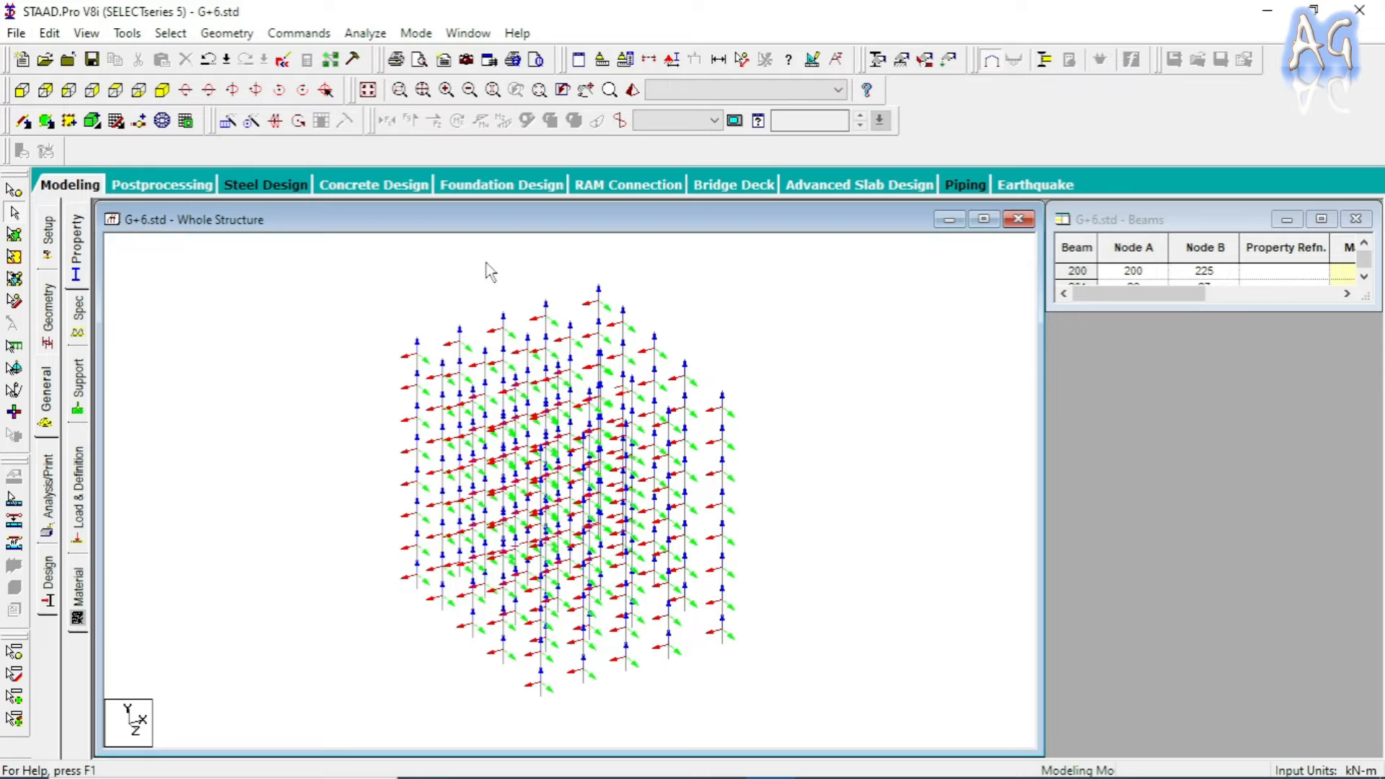
- Check the grid plan in Photos, and add a rectangular concrete section with YD 0.5 m and ZD 0.6 m in STAAD.Pro
click(48, 395)
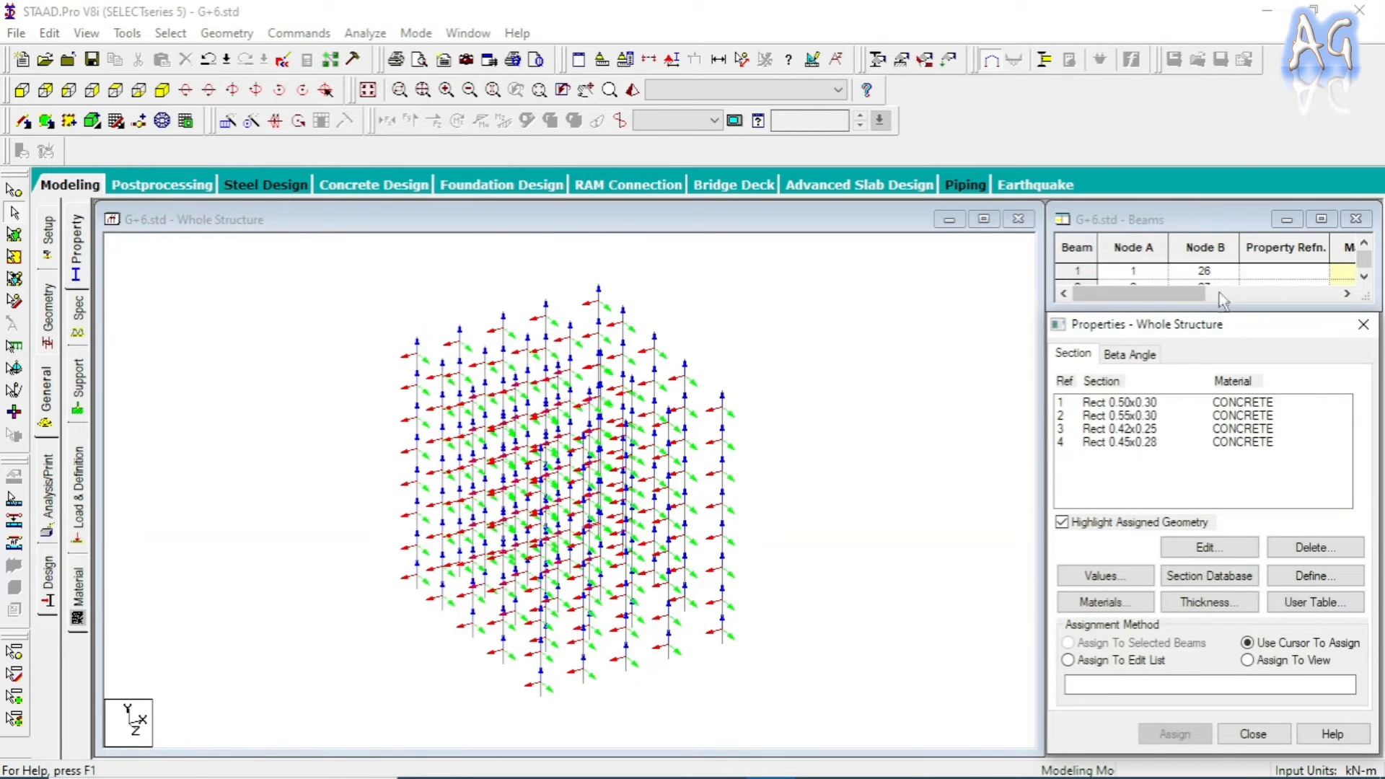
drag(1229, 328, 706, 208)
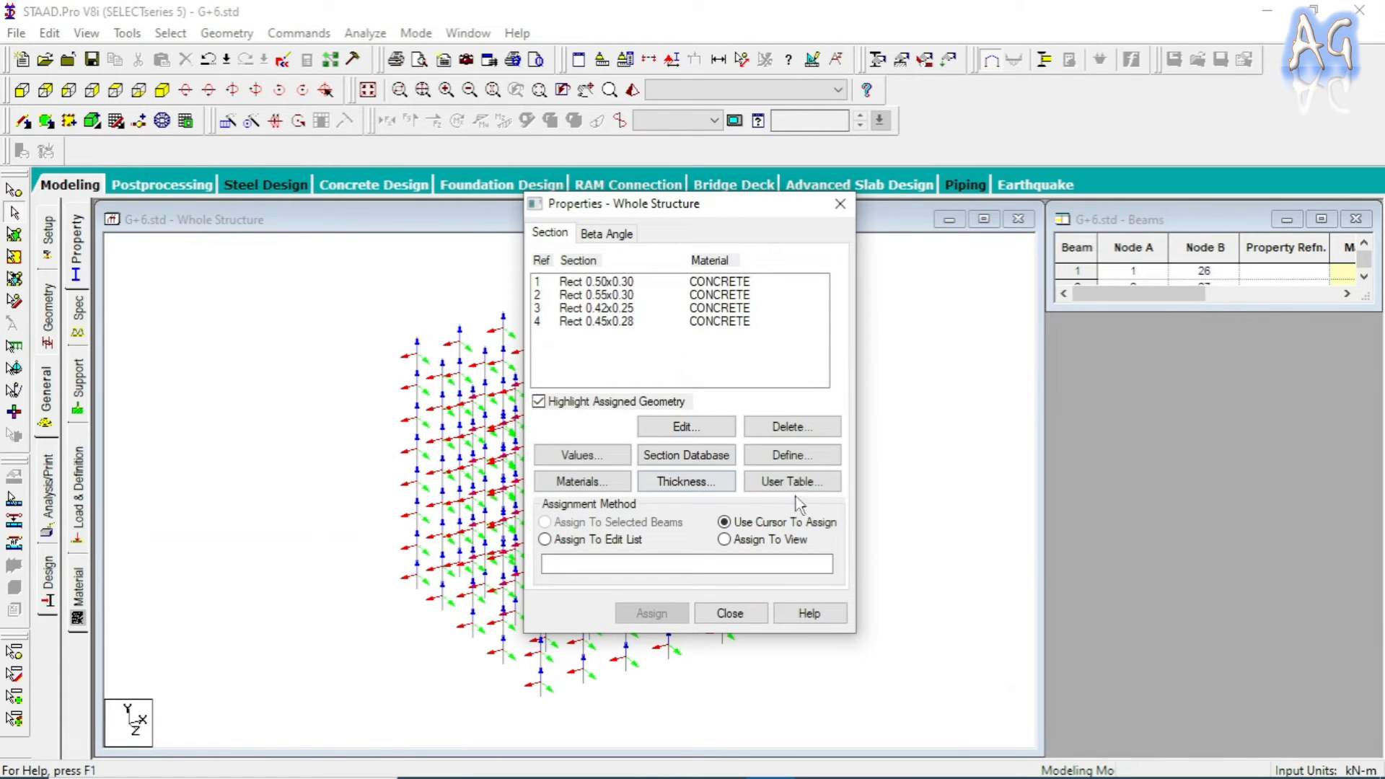
click(789, 455)
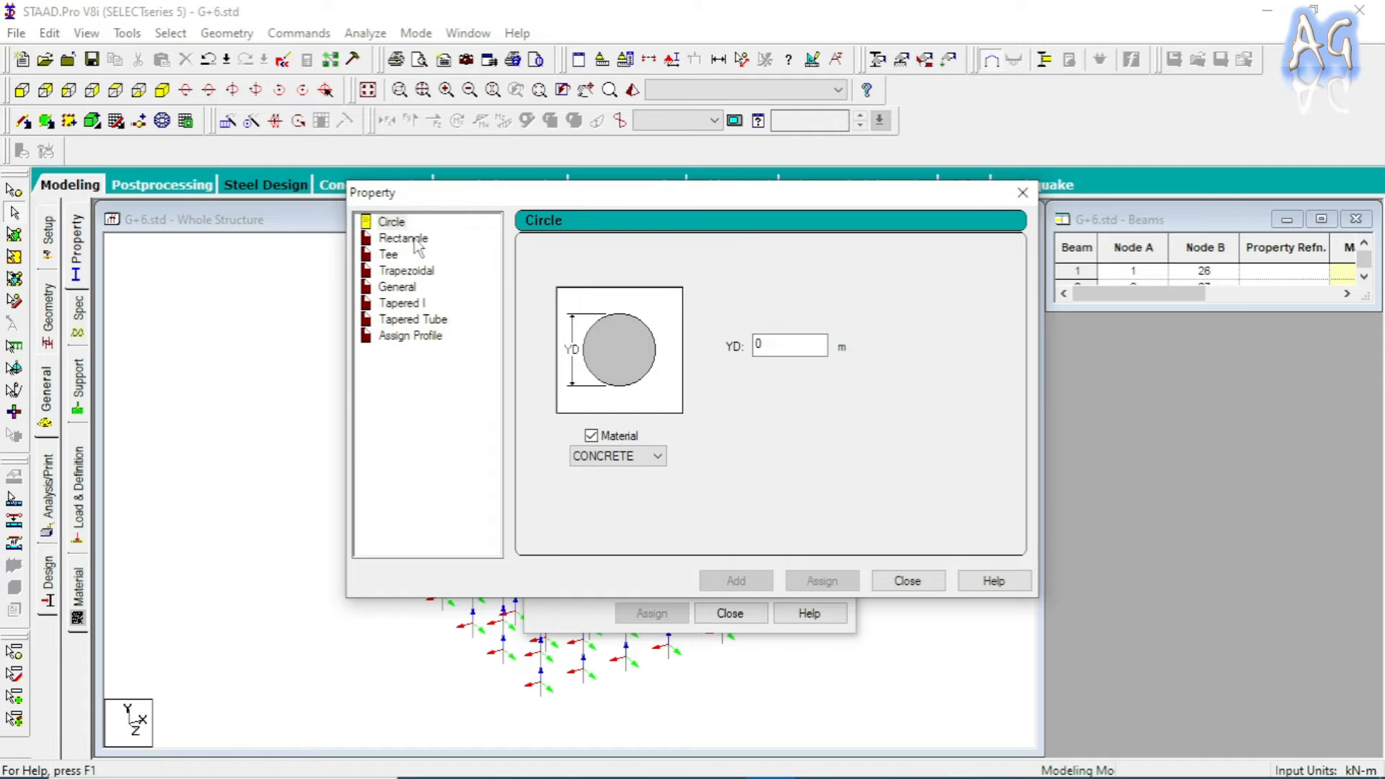
click(416, 242)
drag(636, 202, 892, 187)
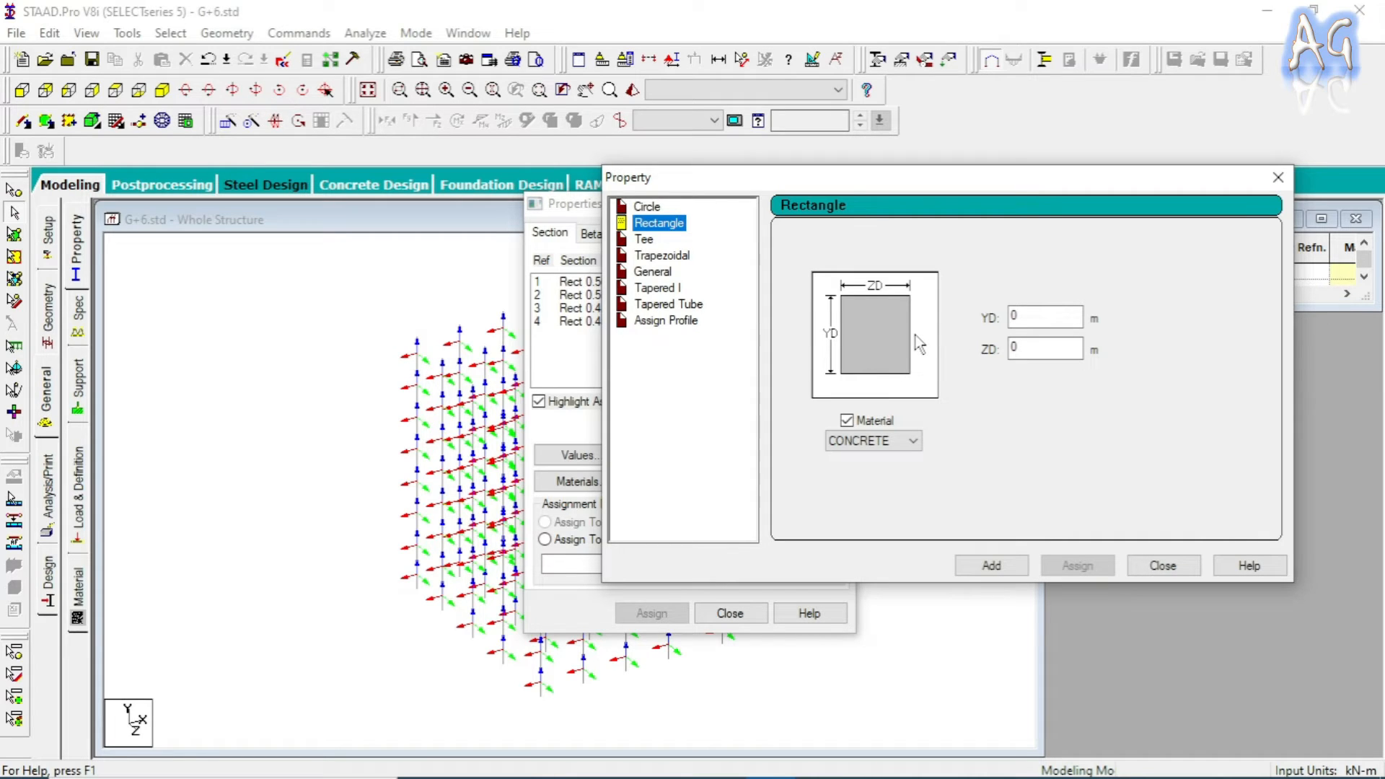
mouse_move(774, 764)
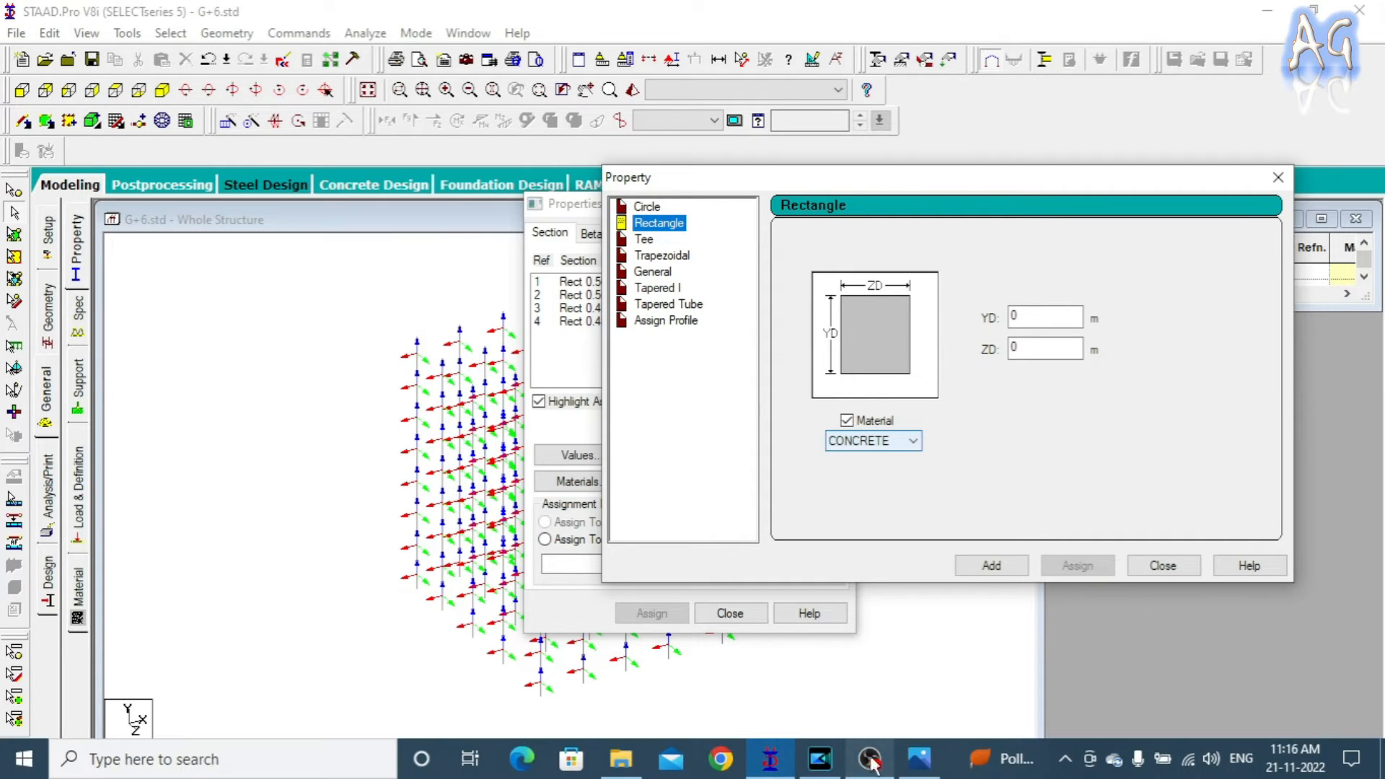
click(919, 761)
click(28, 412)
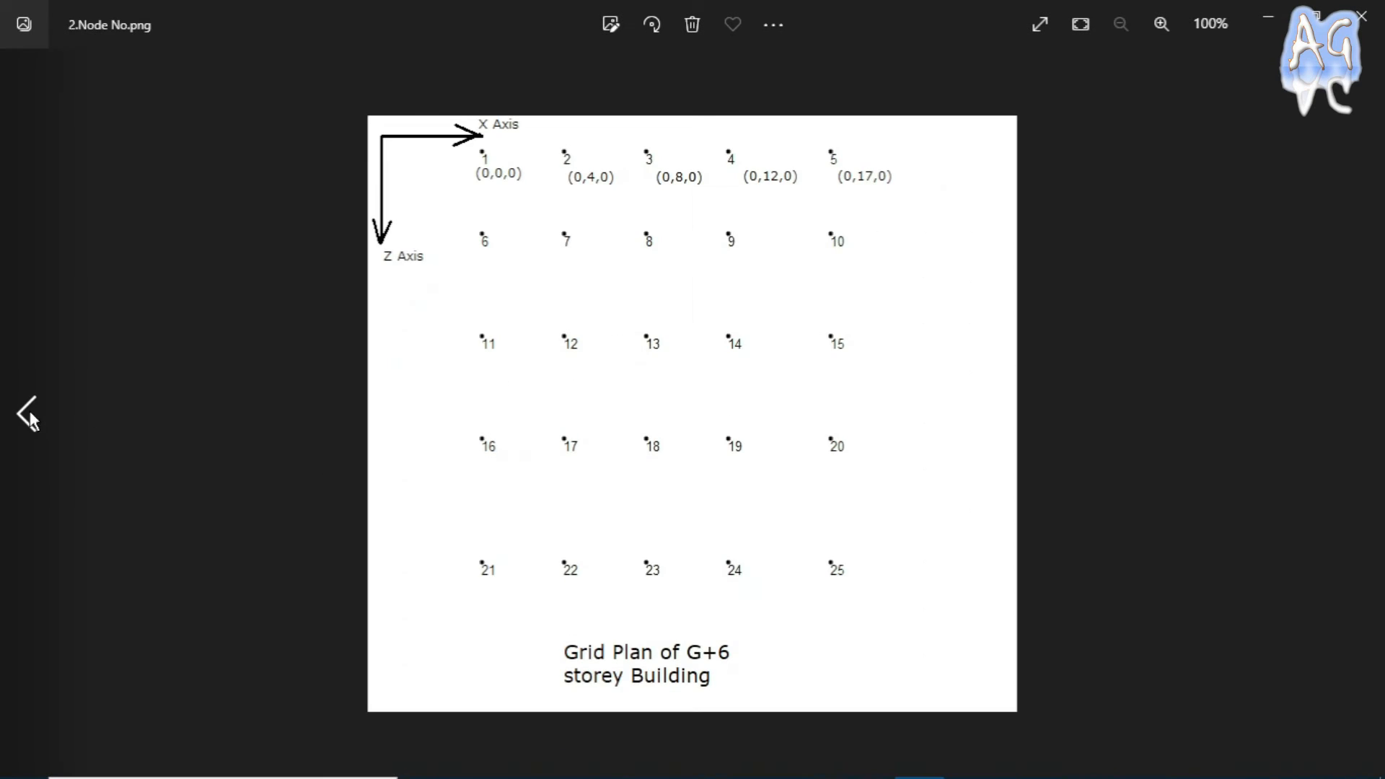
click(31, 413)
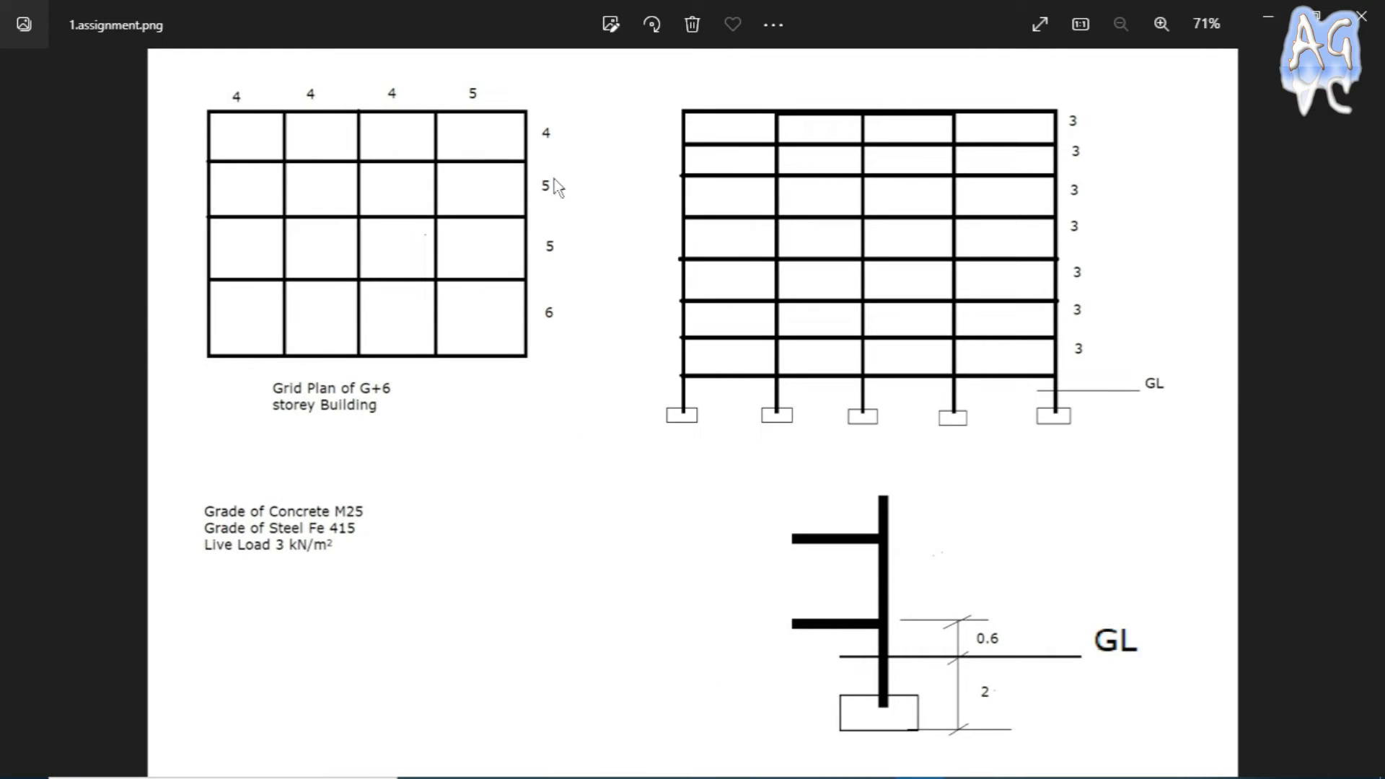
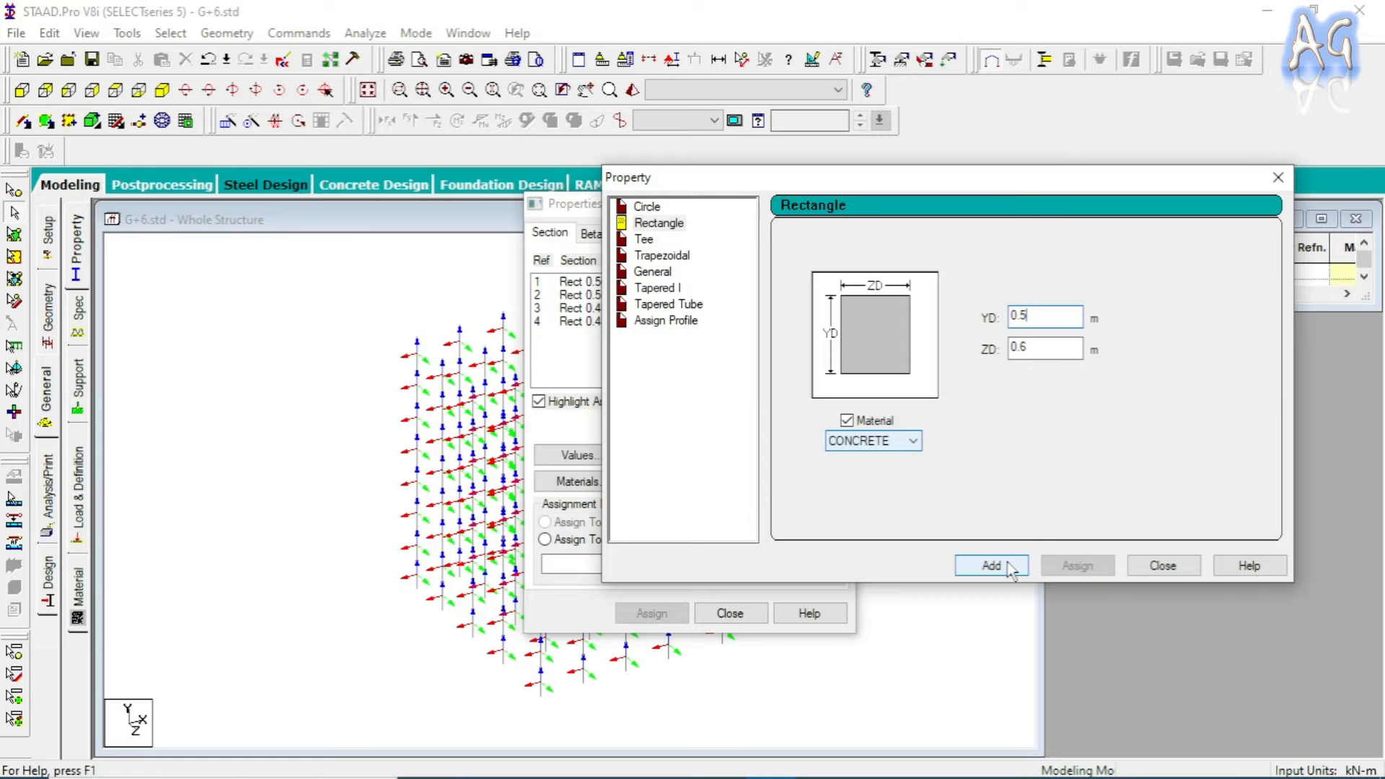
- Check the upper-floor column size in Photos, add a rectangular concrete section with YD 0.45 m and ZD 0.5 m in STAAD.Pro, and close the properties
key(alt+Tab)
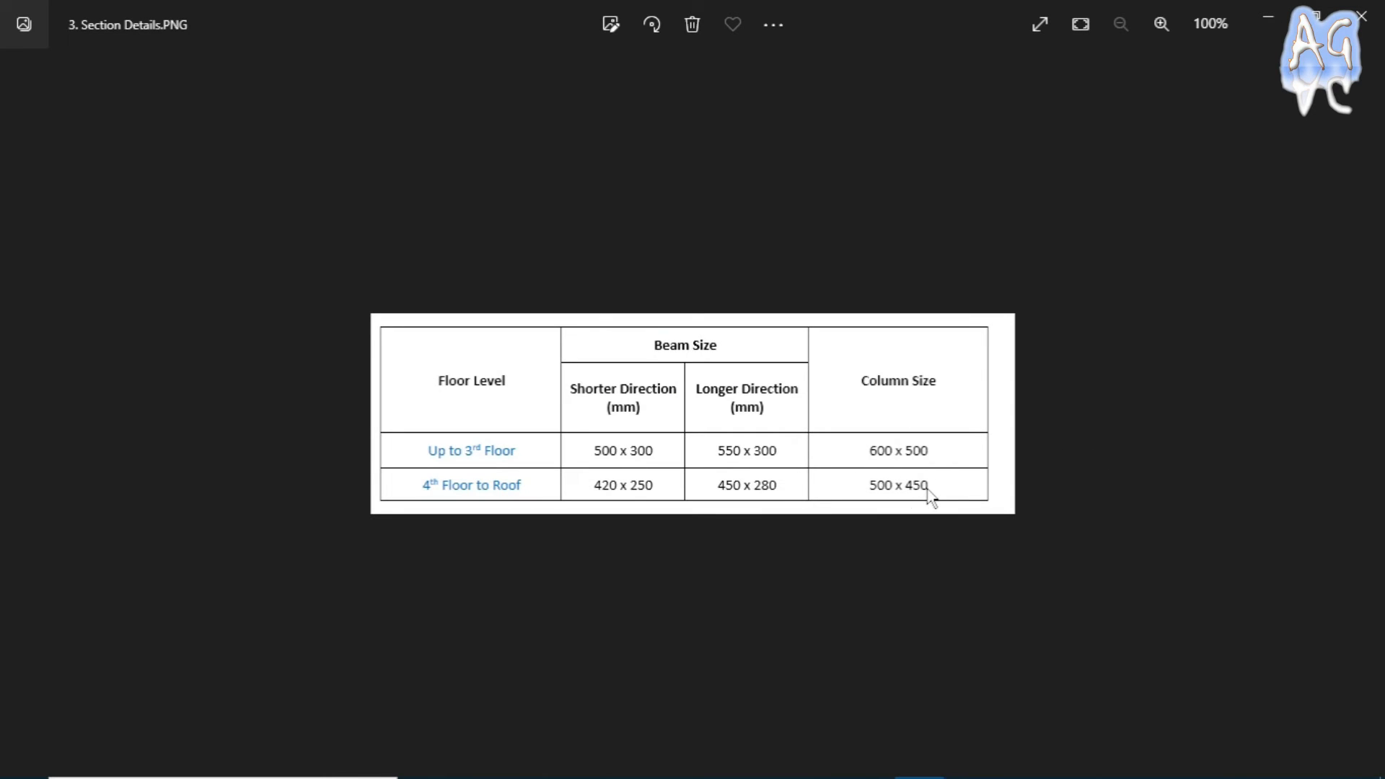
key(alt+Tab)
click(1041, 351)
text(.5)
click(1038, 320)
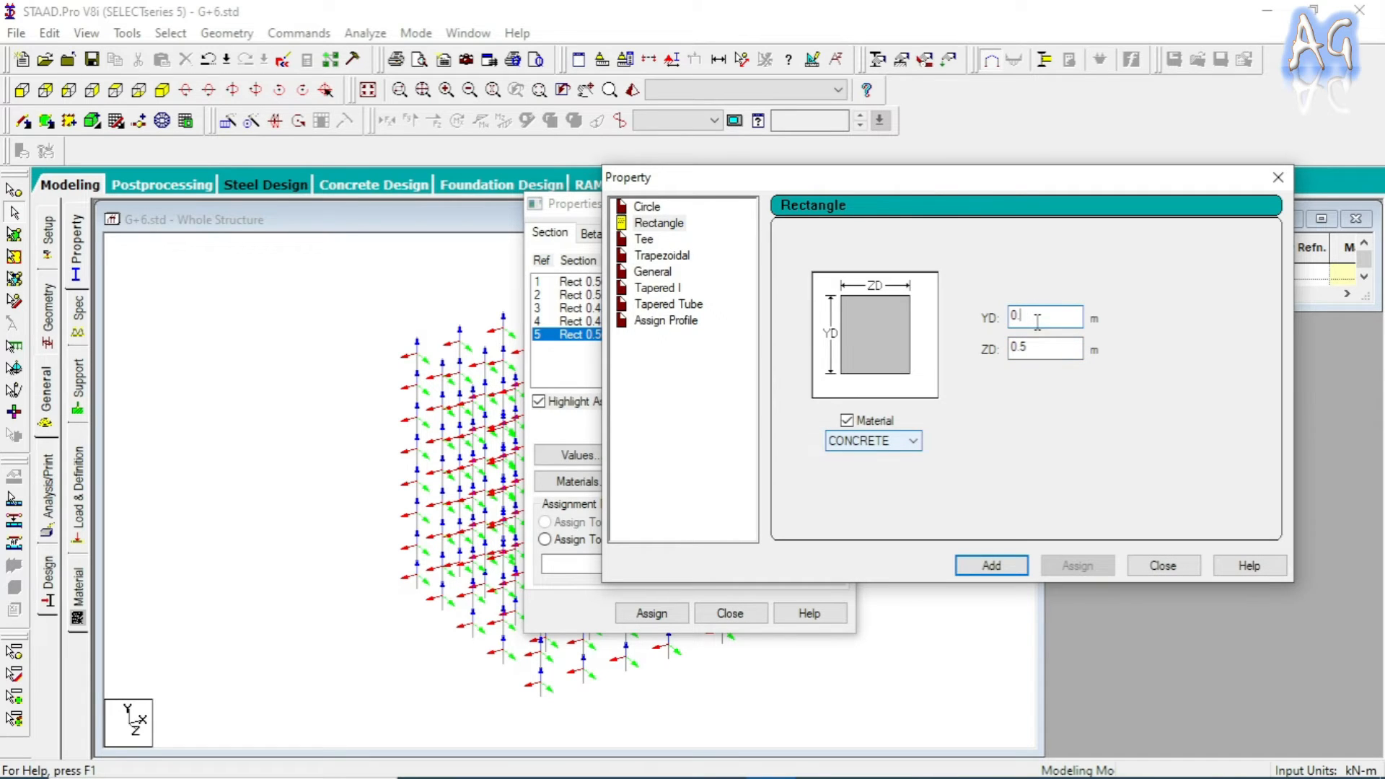
text(.45)
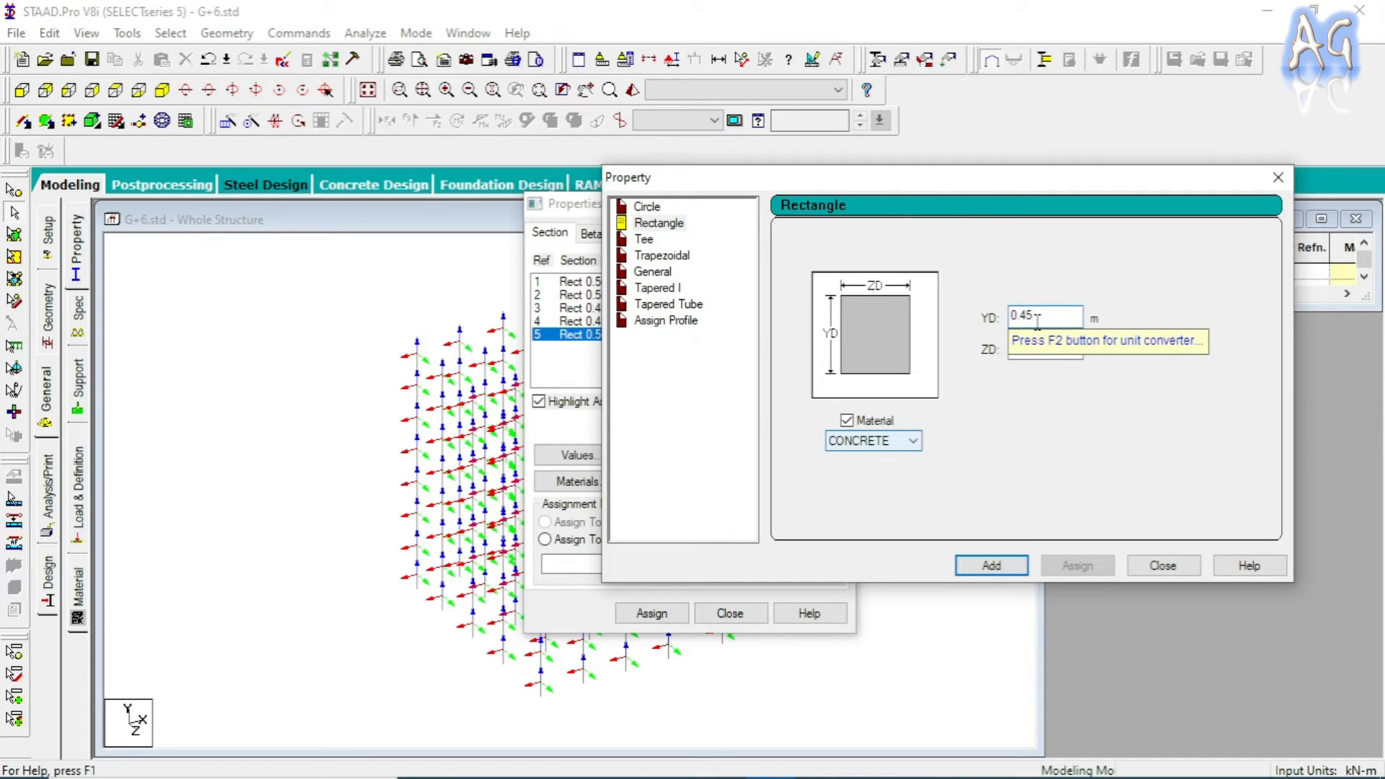
click(999, 570)
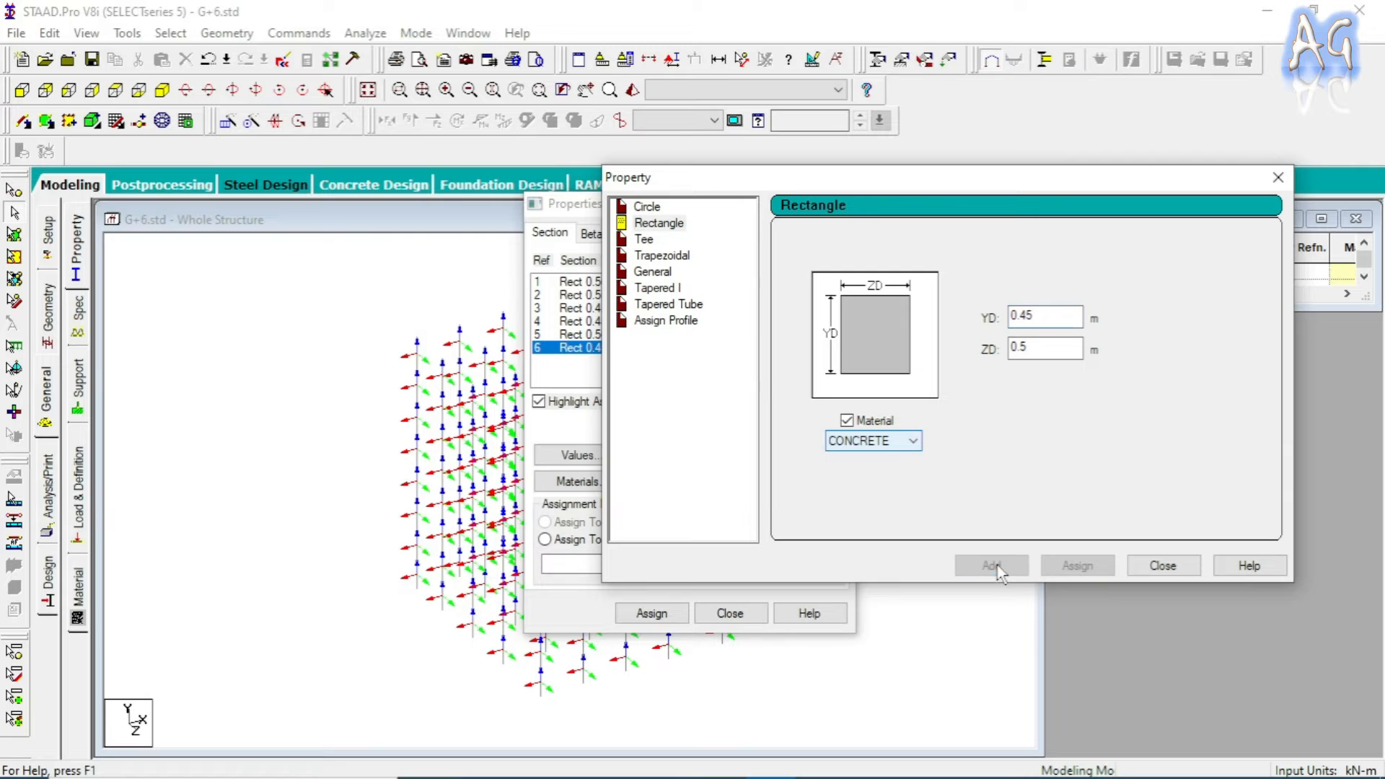
click(1163, 566)
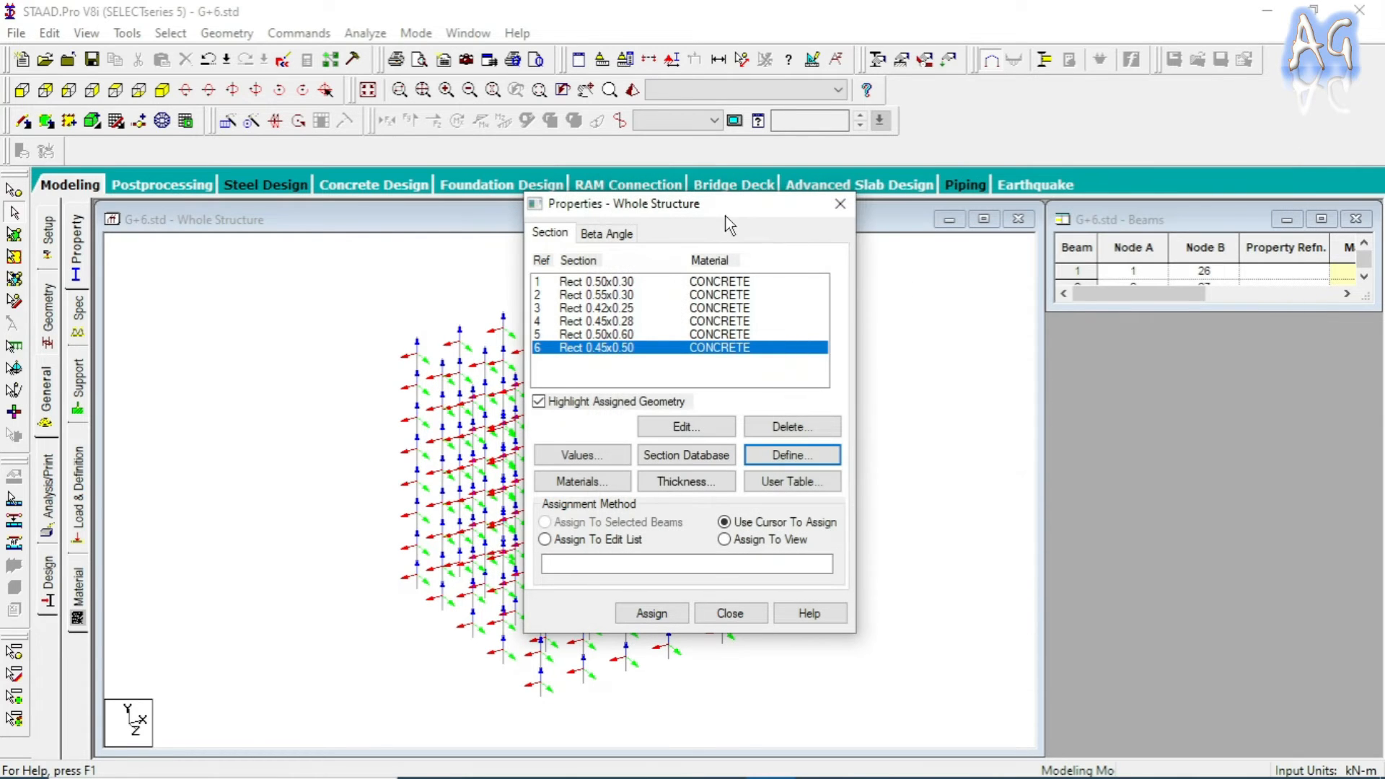
drag(724, 214, 716, 207)
click(565, 161)
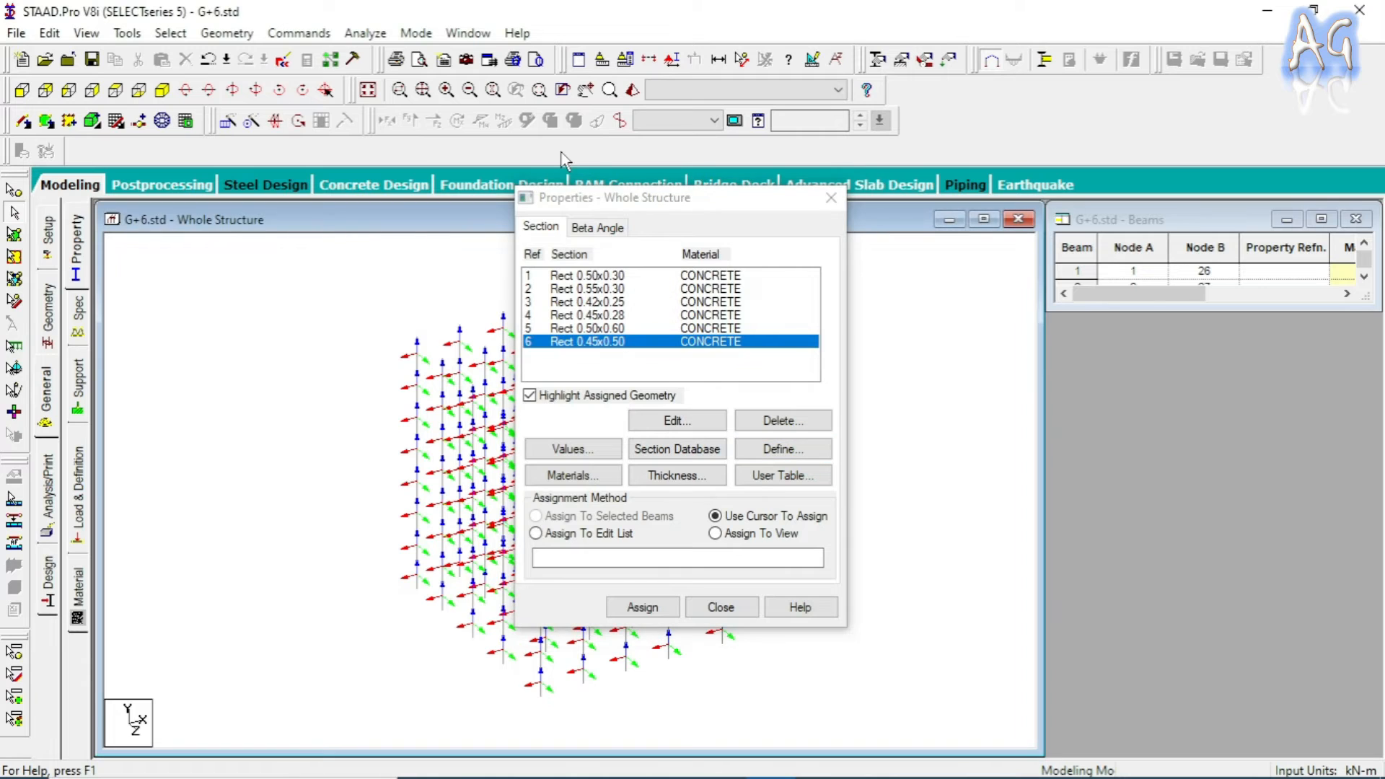
drag(581, 198, 889, 190)
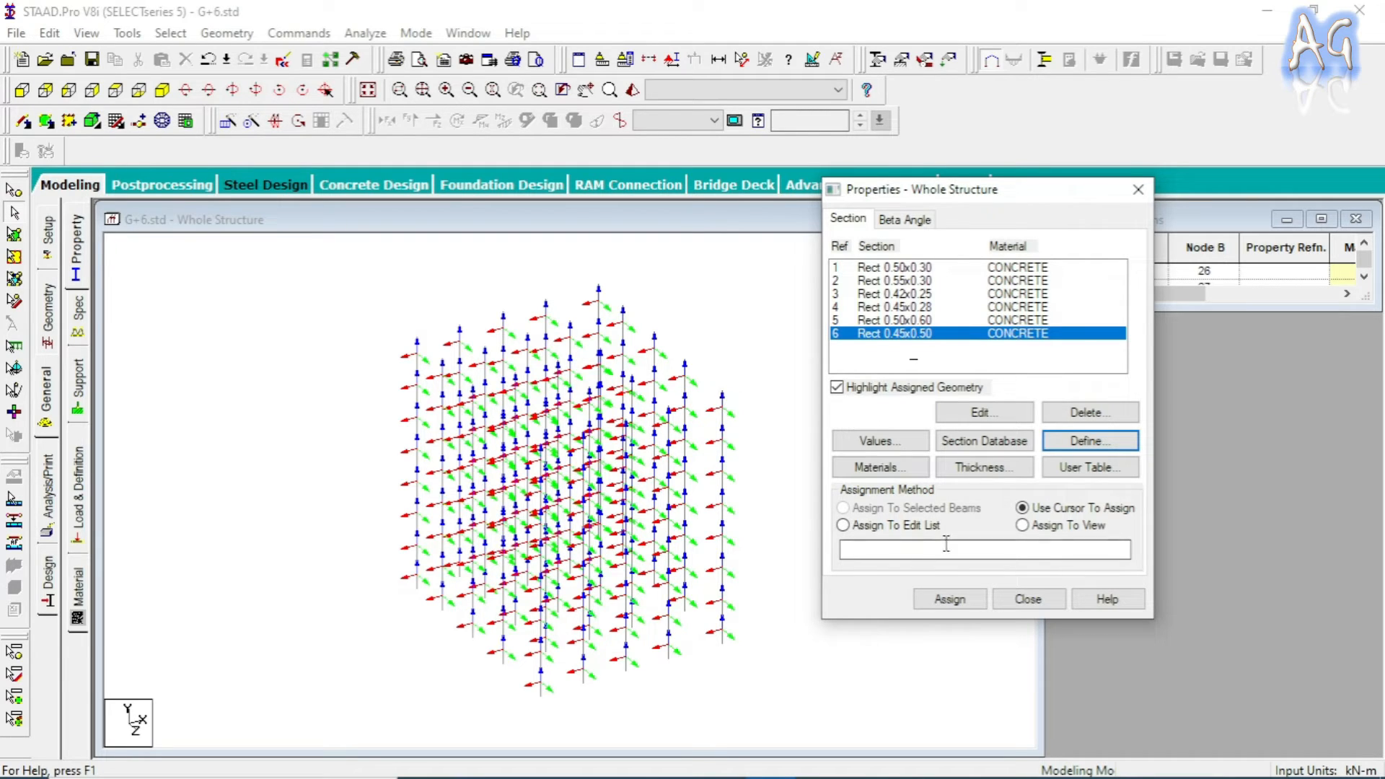
click(1028, 600)
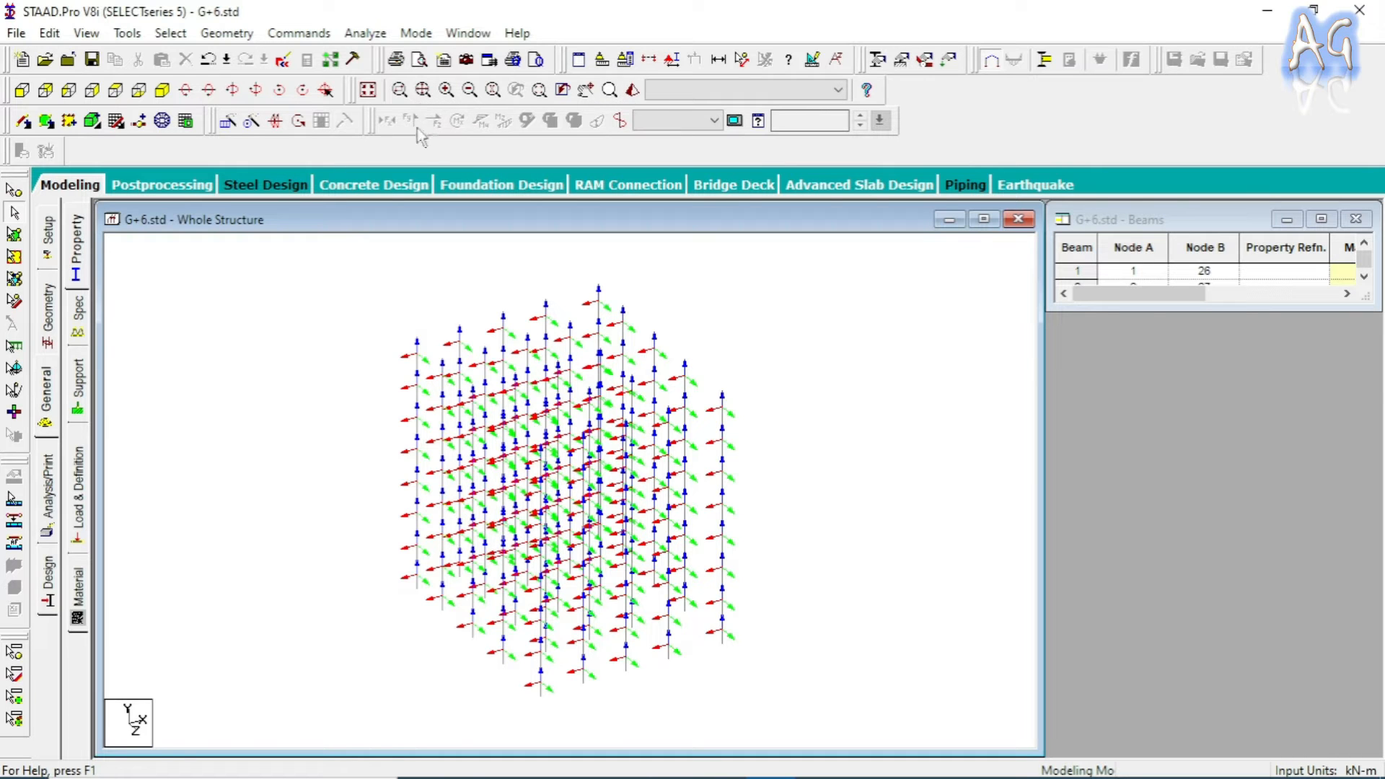
- Turn off the beam orientation labels in the diagram label settings
click(671, 60)
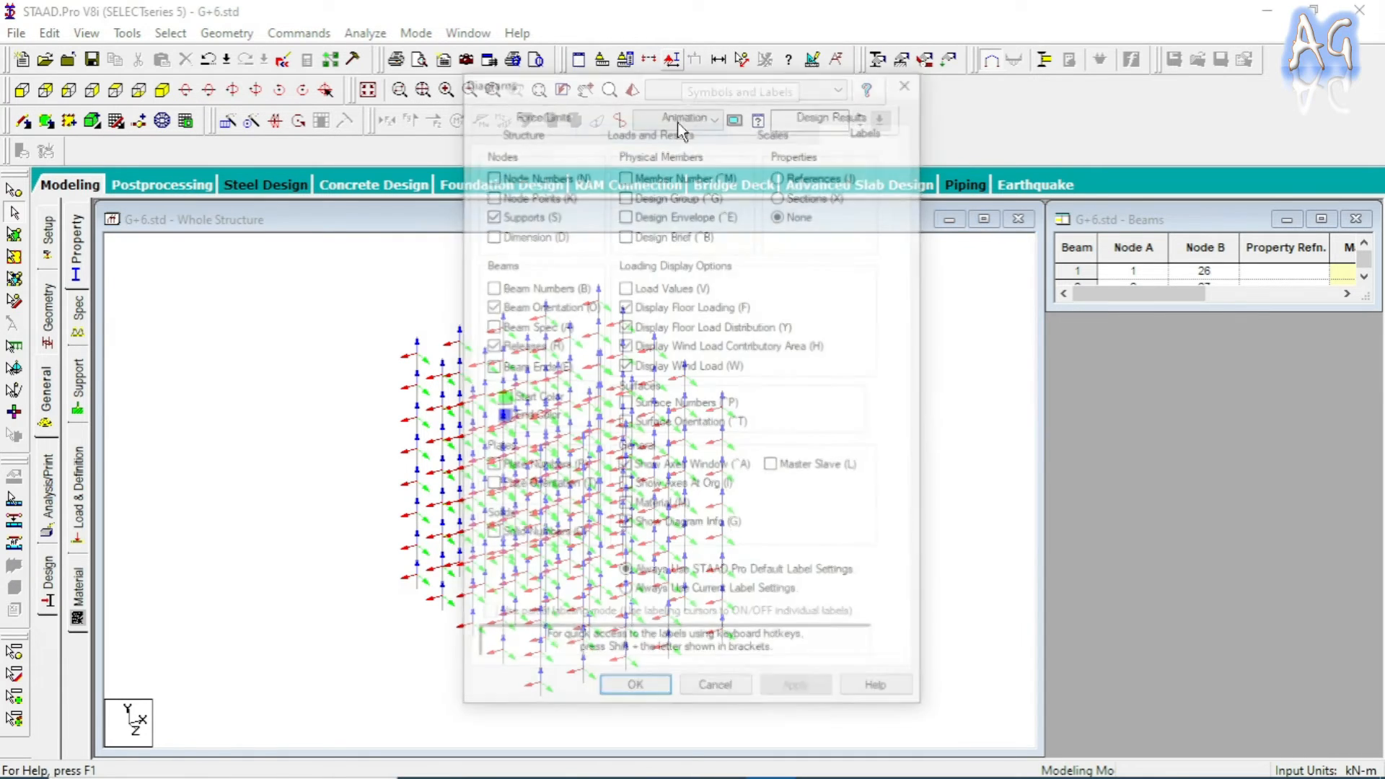
click(560, 314)
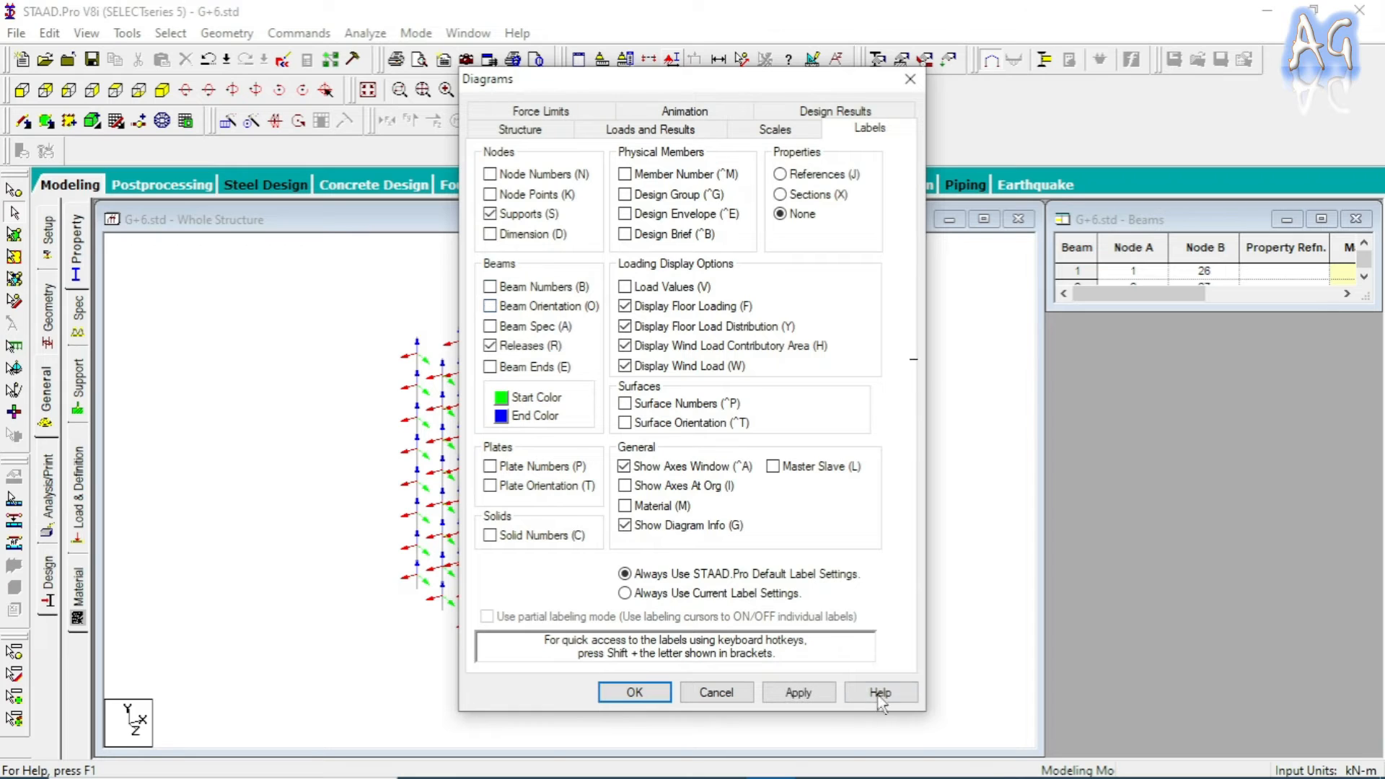
- Apply the current diagram label settings and display the whole structure again
click(793, 692)
click(634, 692)
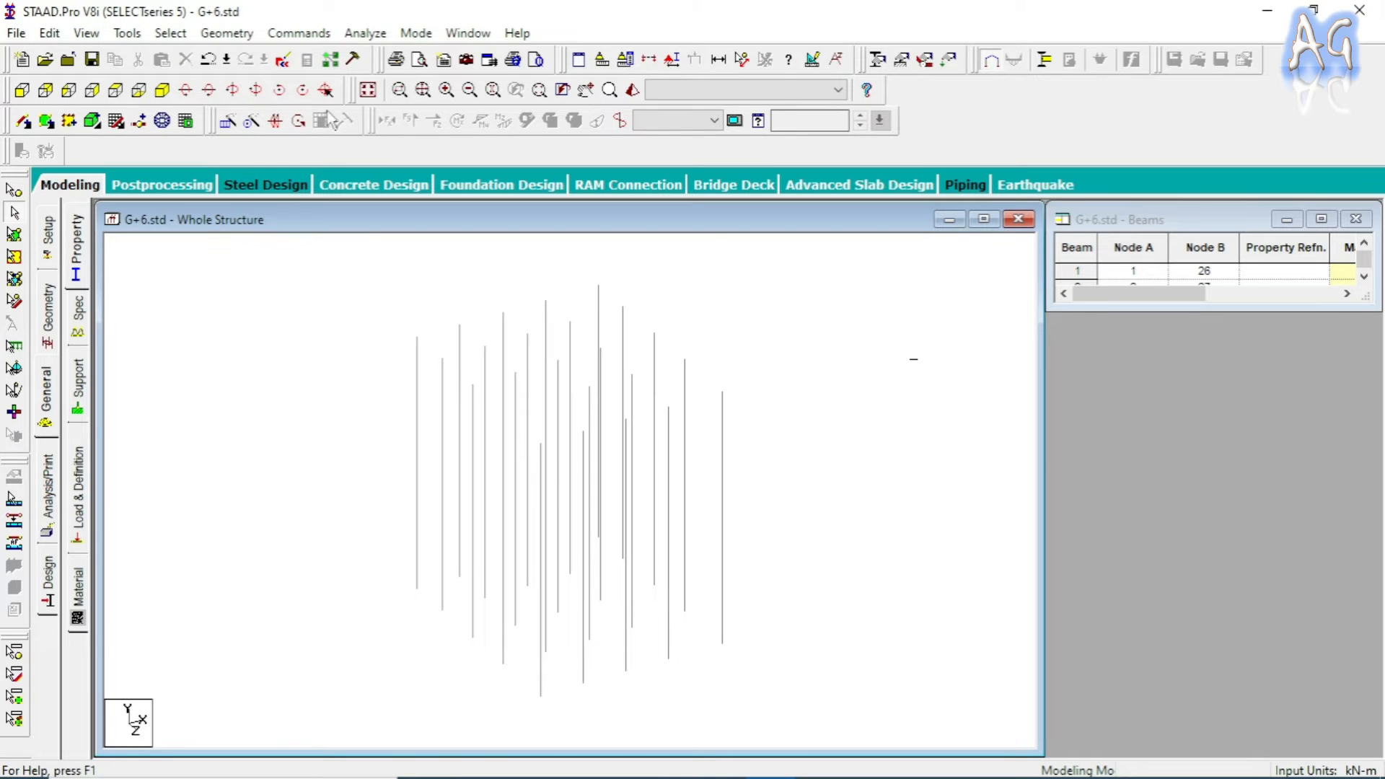
click(368, 91)
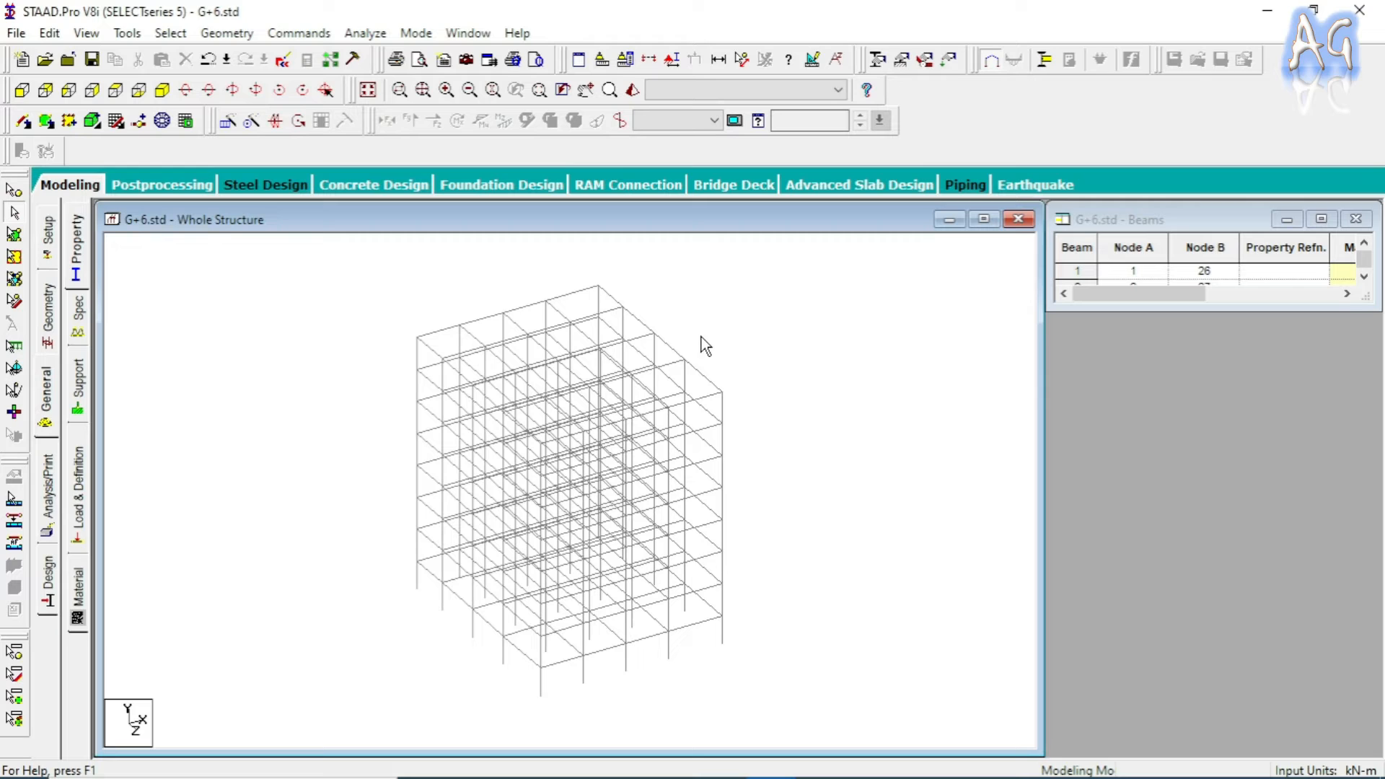
- Create a new group named Beam_X_3 with the type set to Beam
click(136, 35)
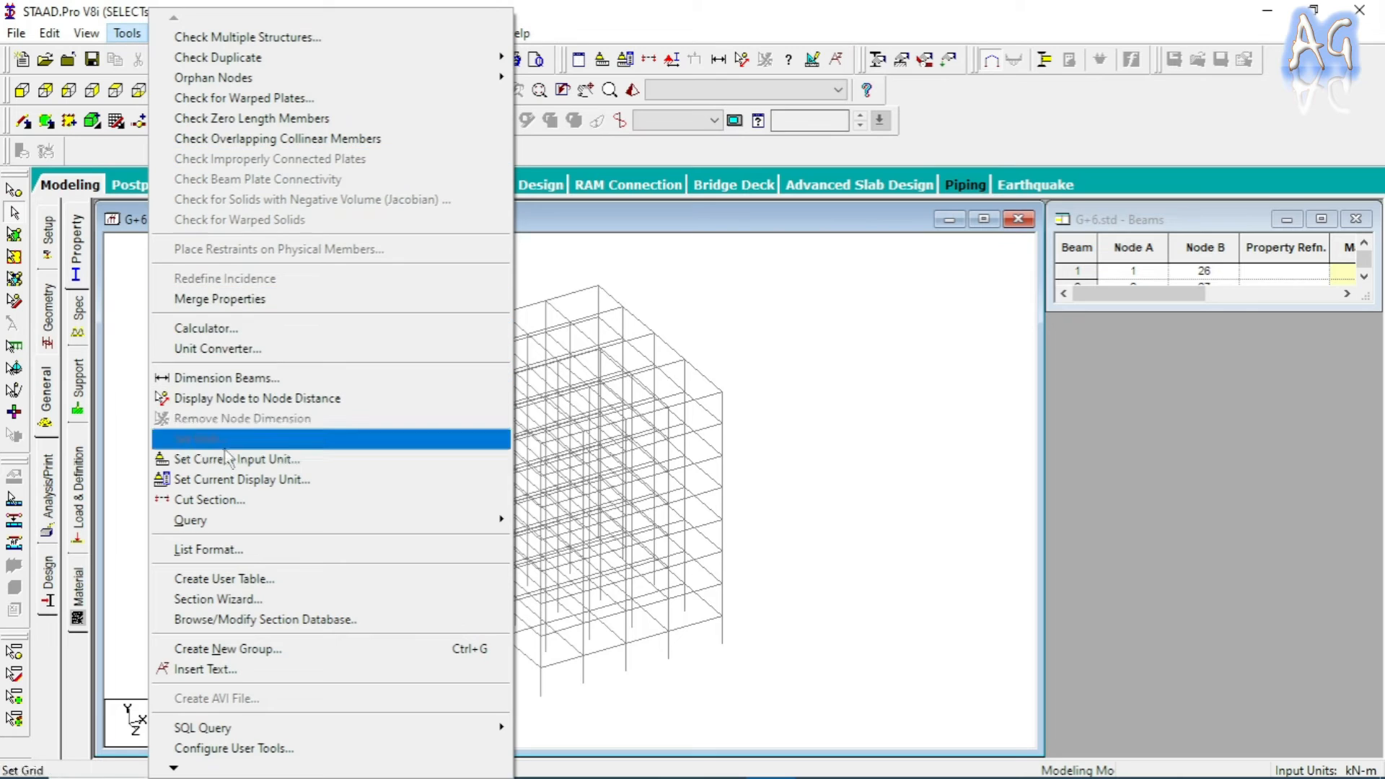
scroll(217, 461, down, 3)
click(321, 590)
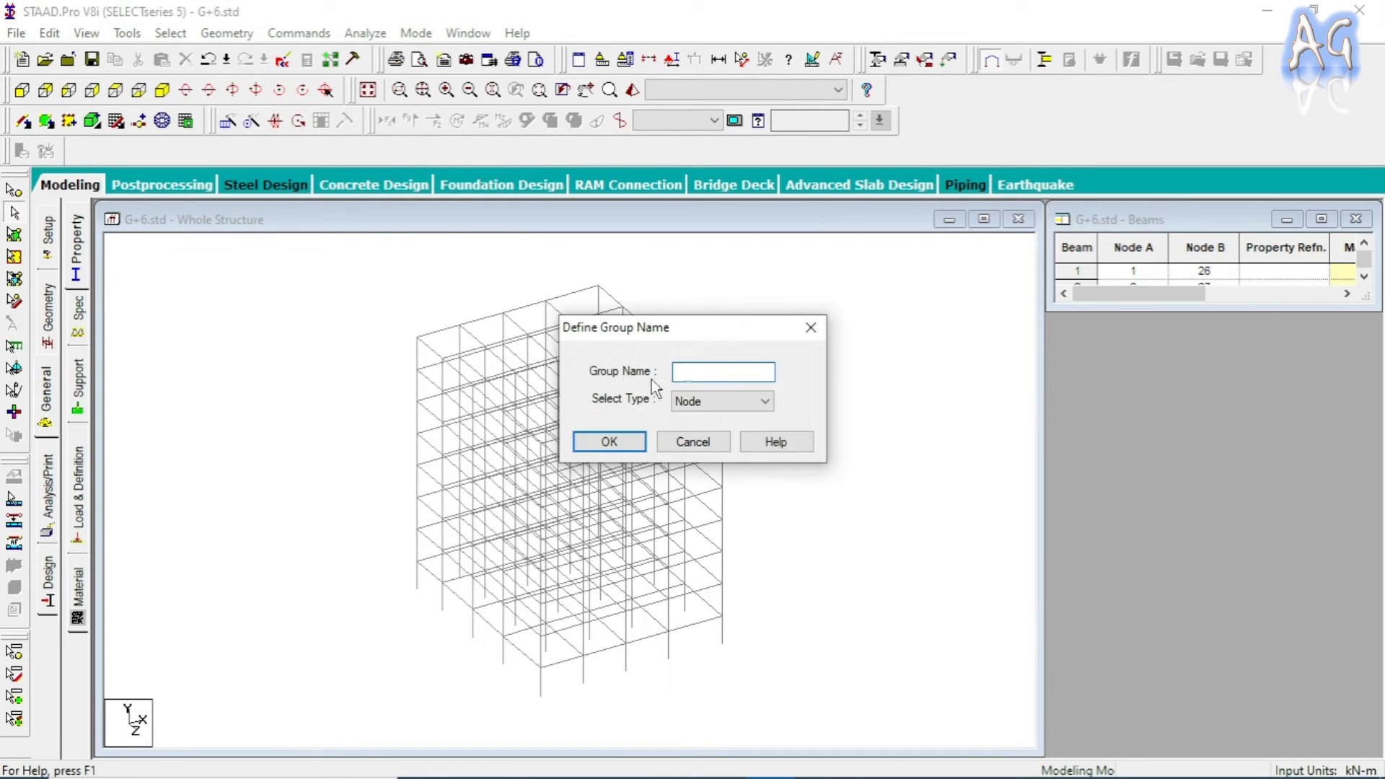
drag(667, 327, 798, 248)
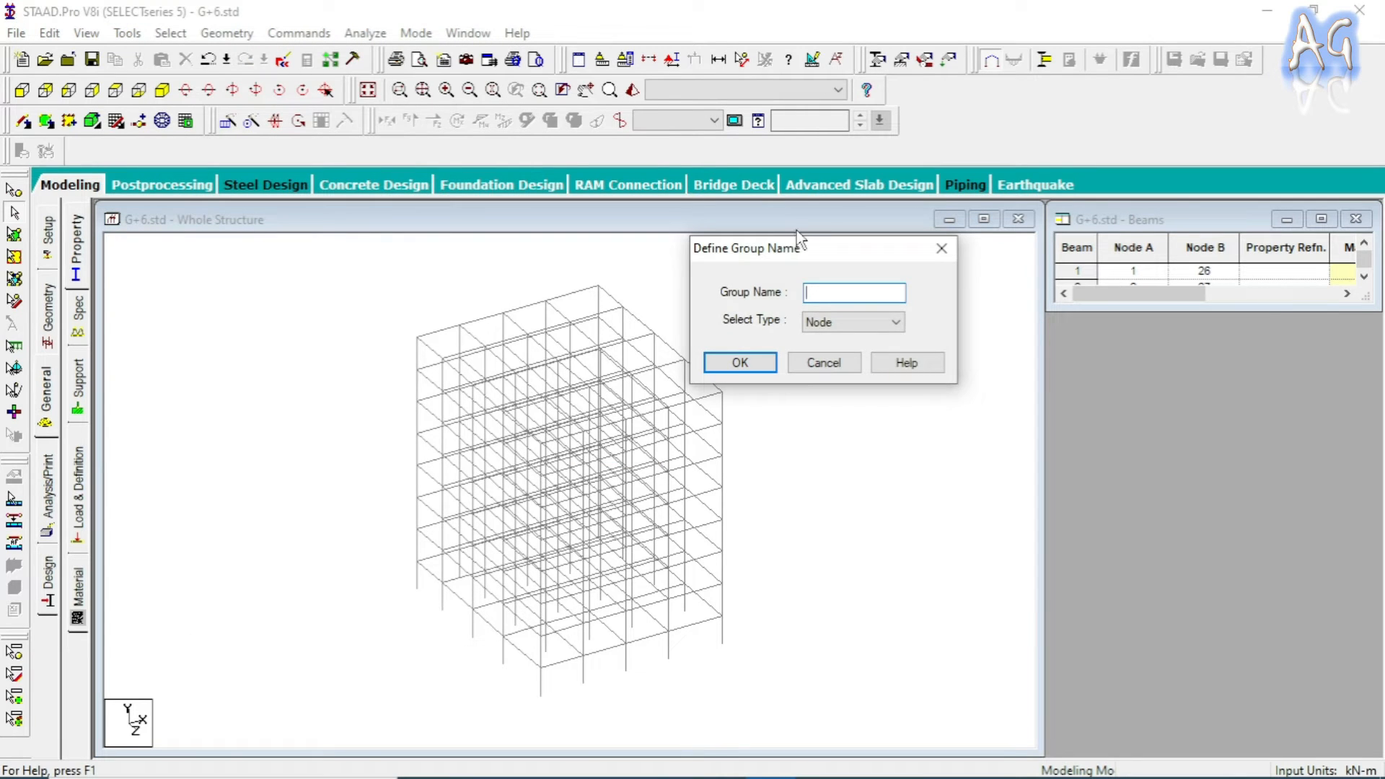
text(Beam_X_3)
click(844, 322)
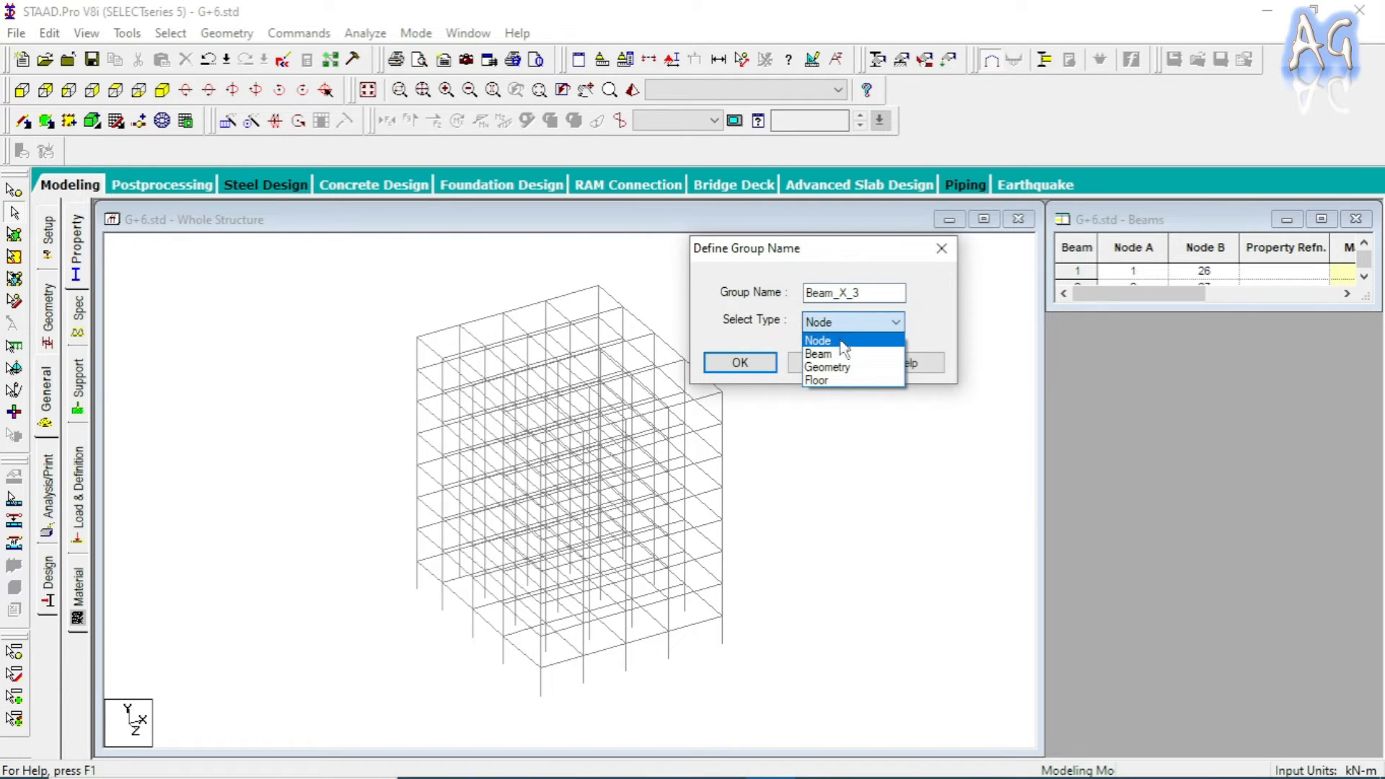
click(836, 353)
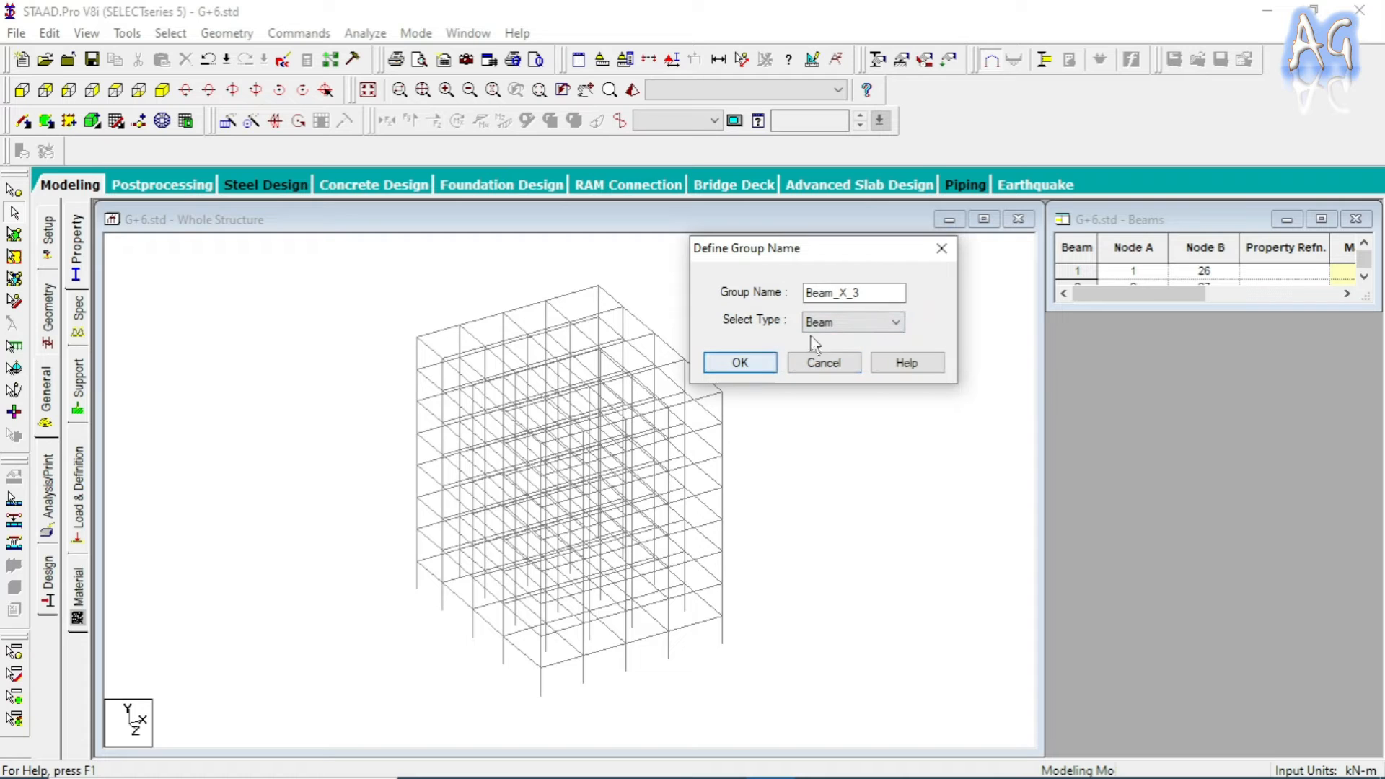
click(755, 360)
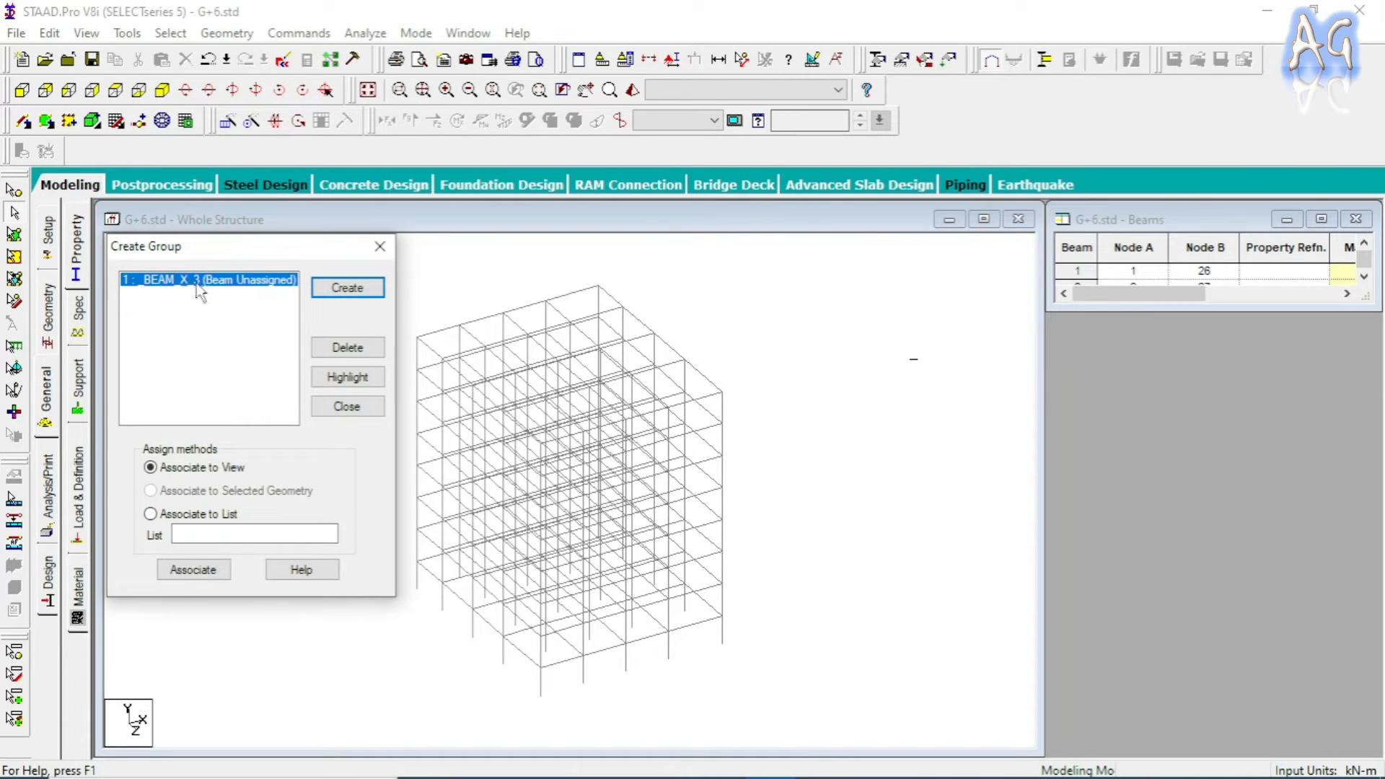
- Define another group named Beam_Z_3 with the type Beam, keeping the group dialogs clear of the model
drag(255, 247, 1118, 205)
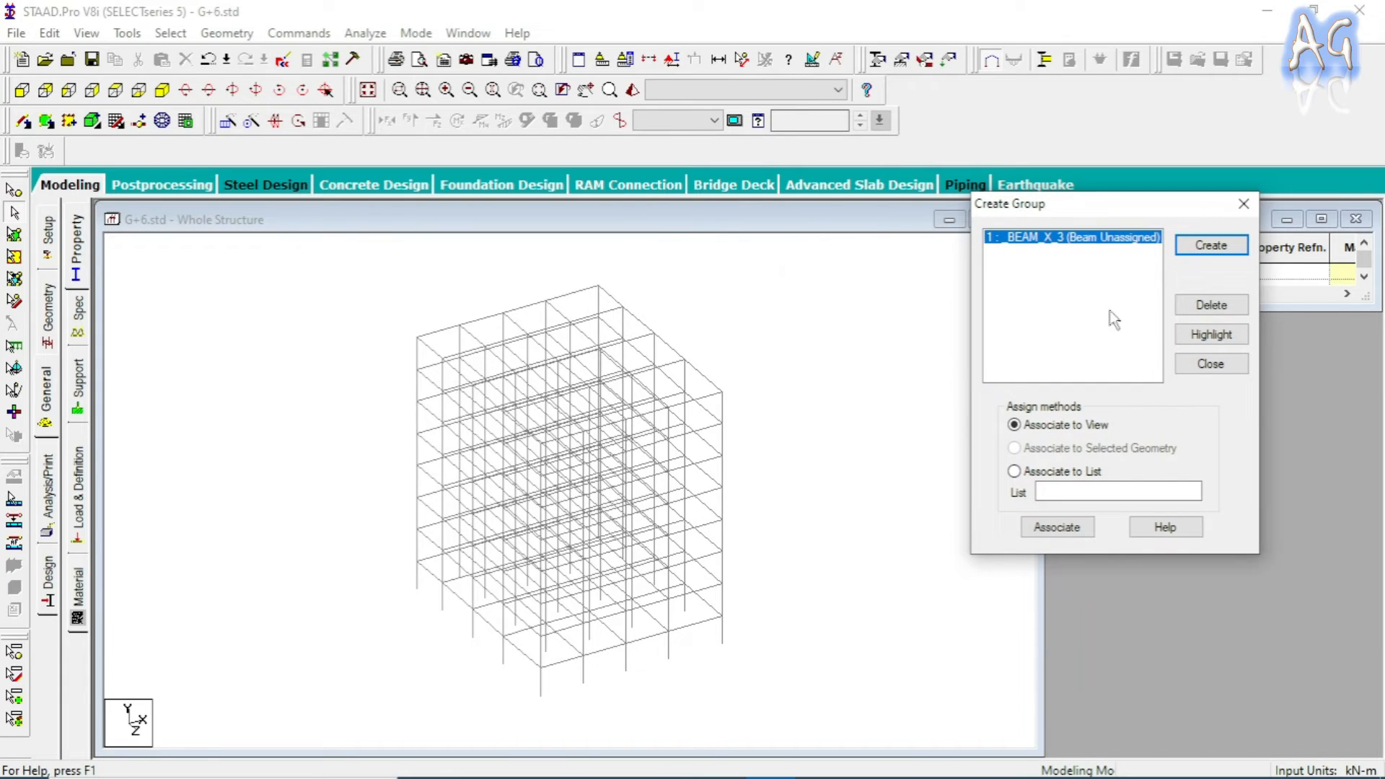
click(1209, 246)
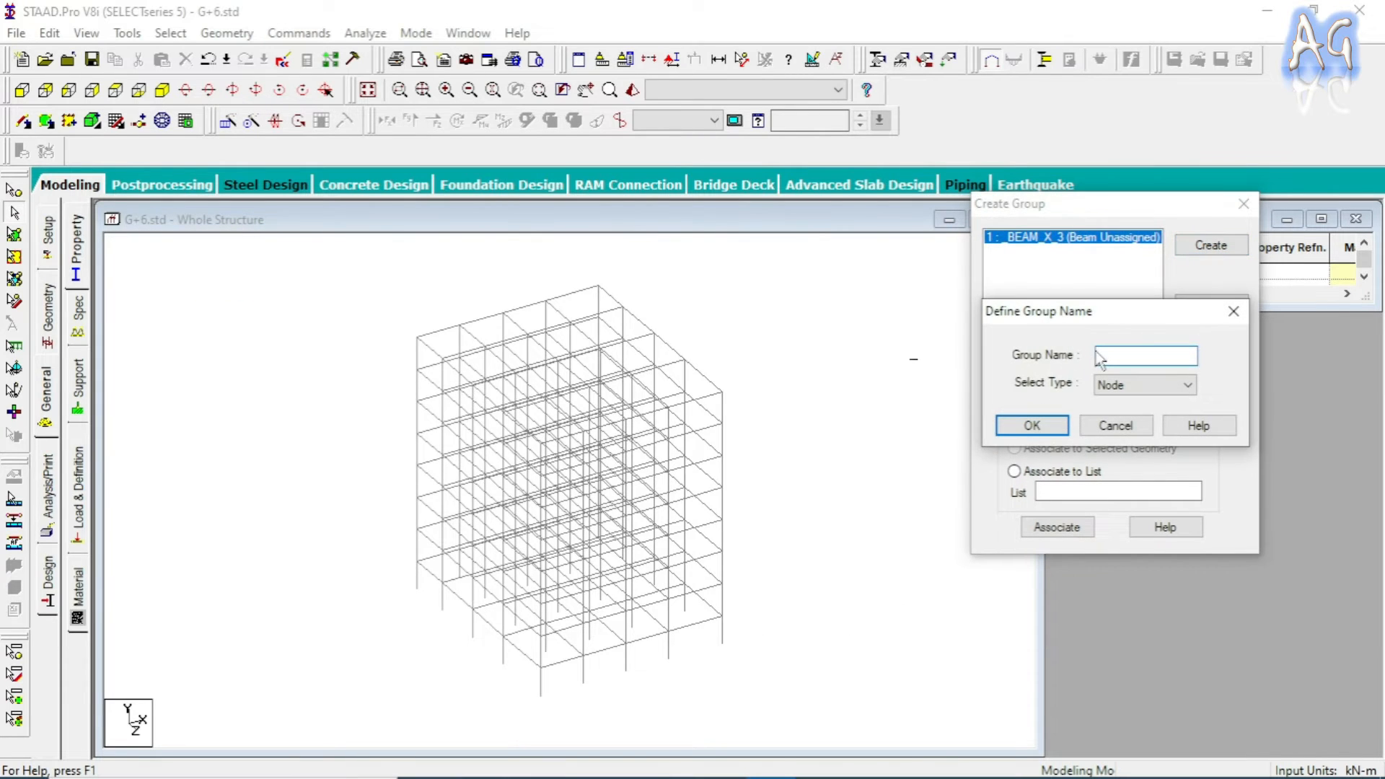
text(B)
text(eam_Z_3)
drag(1078, 311, 855, 276)
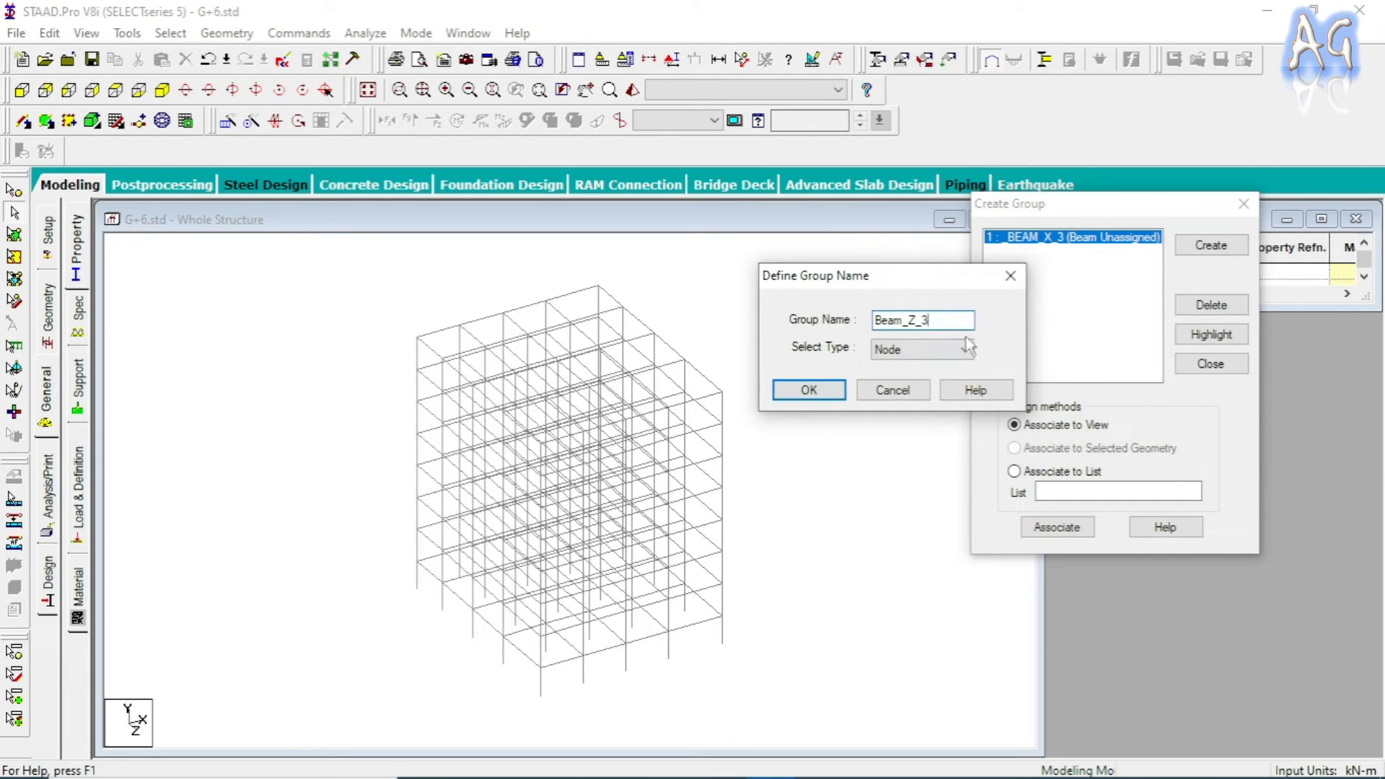
click(911, 351)
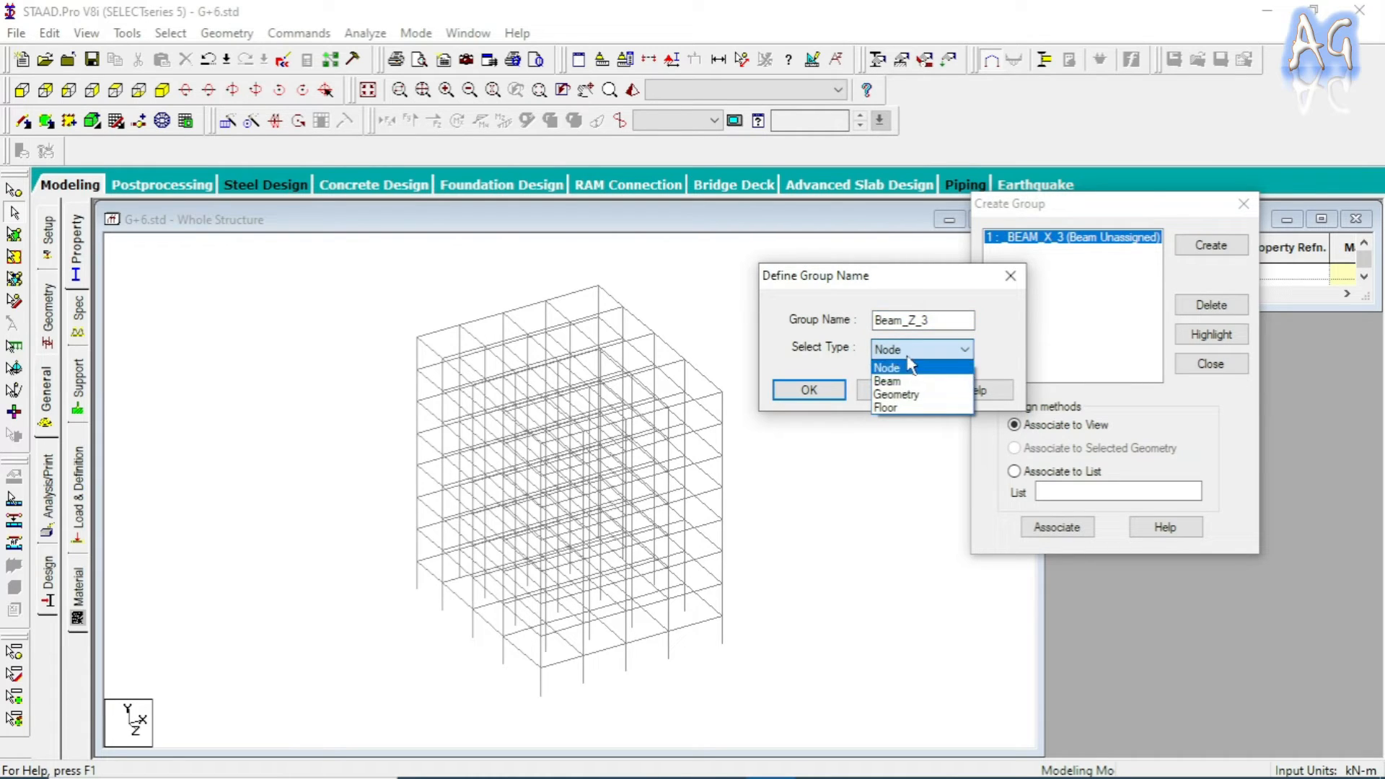
click(895, 382)
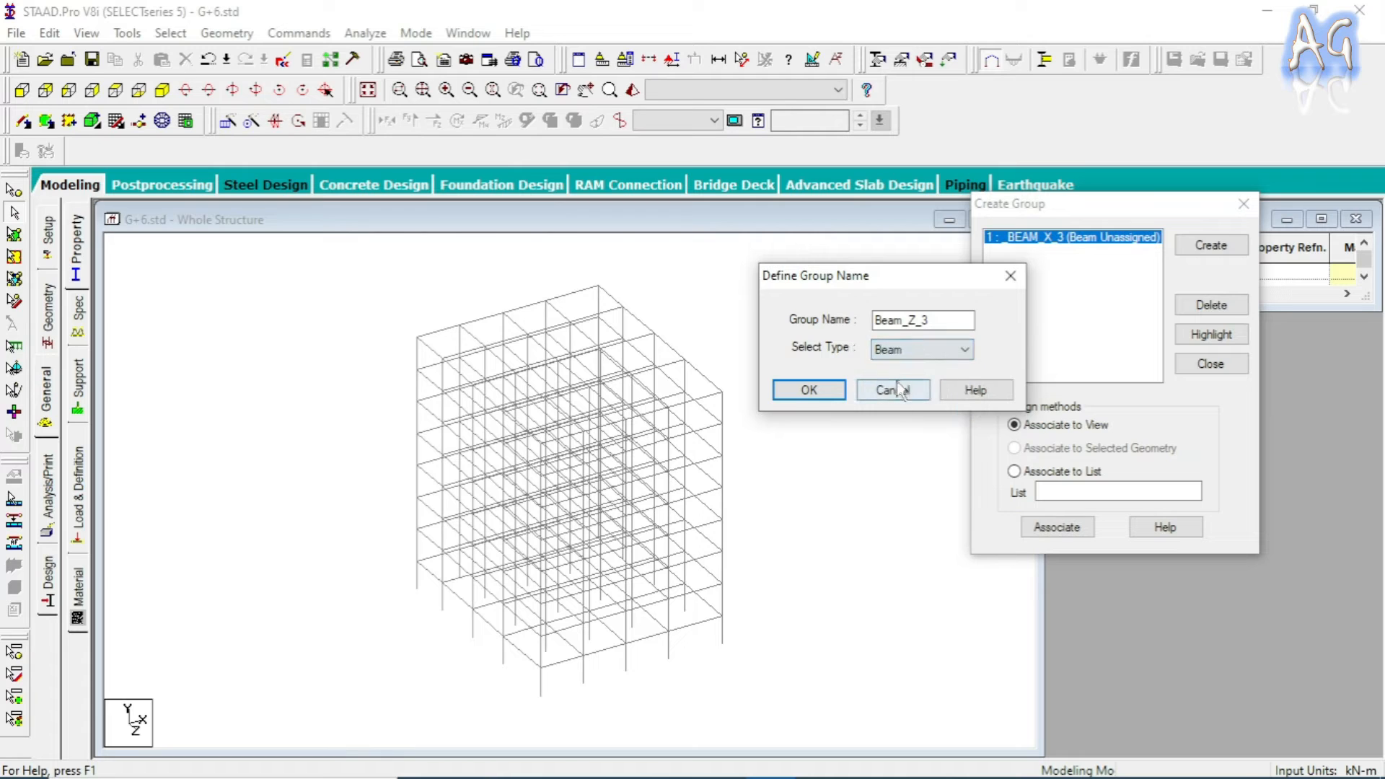
click(815, 391)
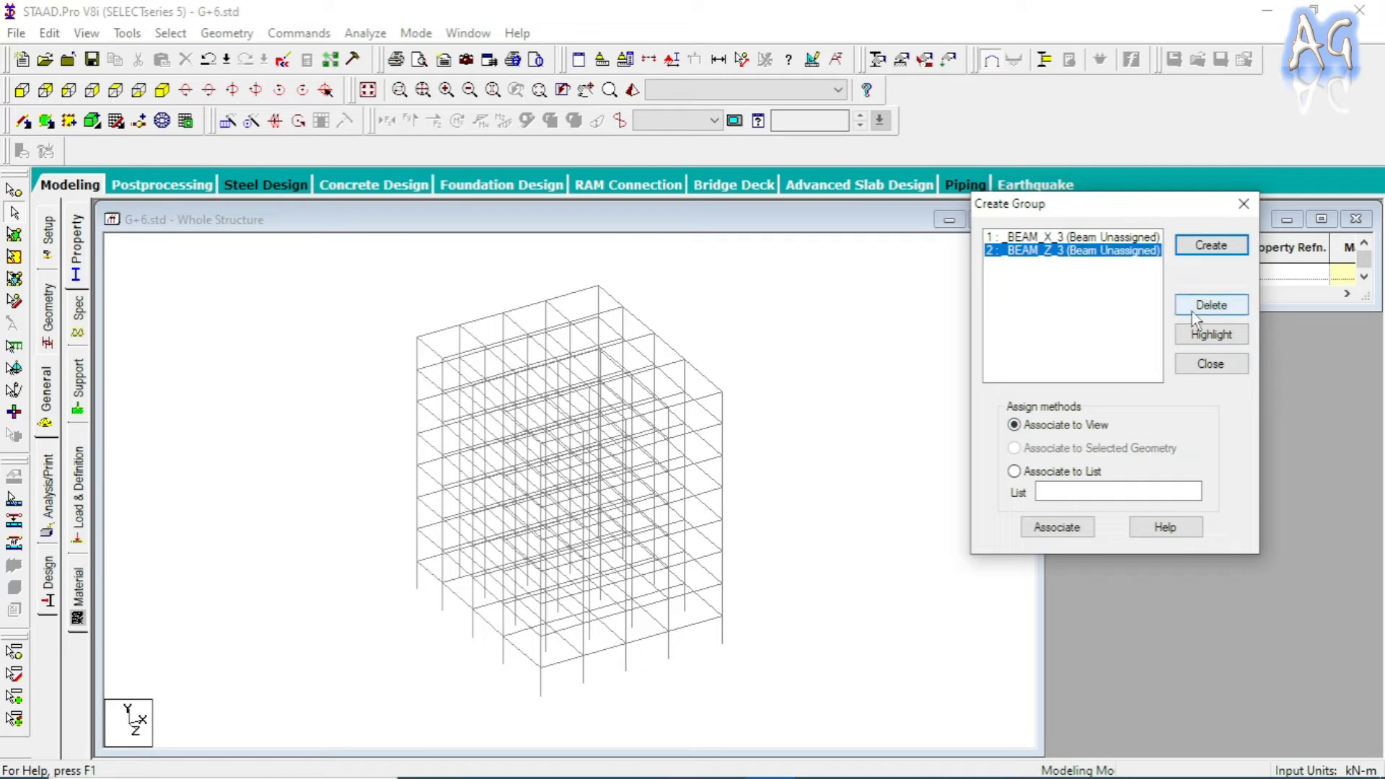
- Add a group named Beam_X_6 of type Beam to the group list
click(1207, 247)
text(Beam)
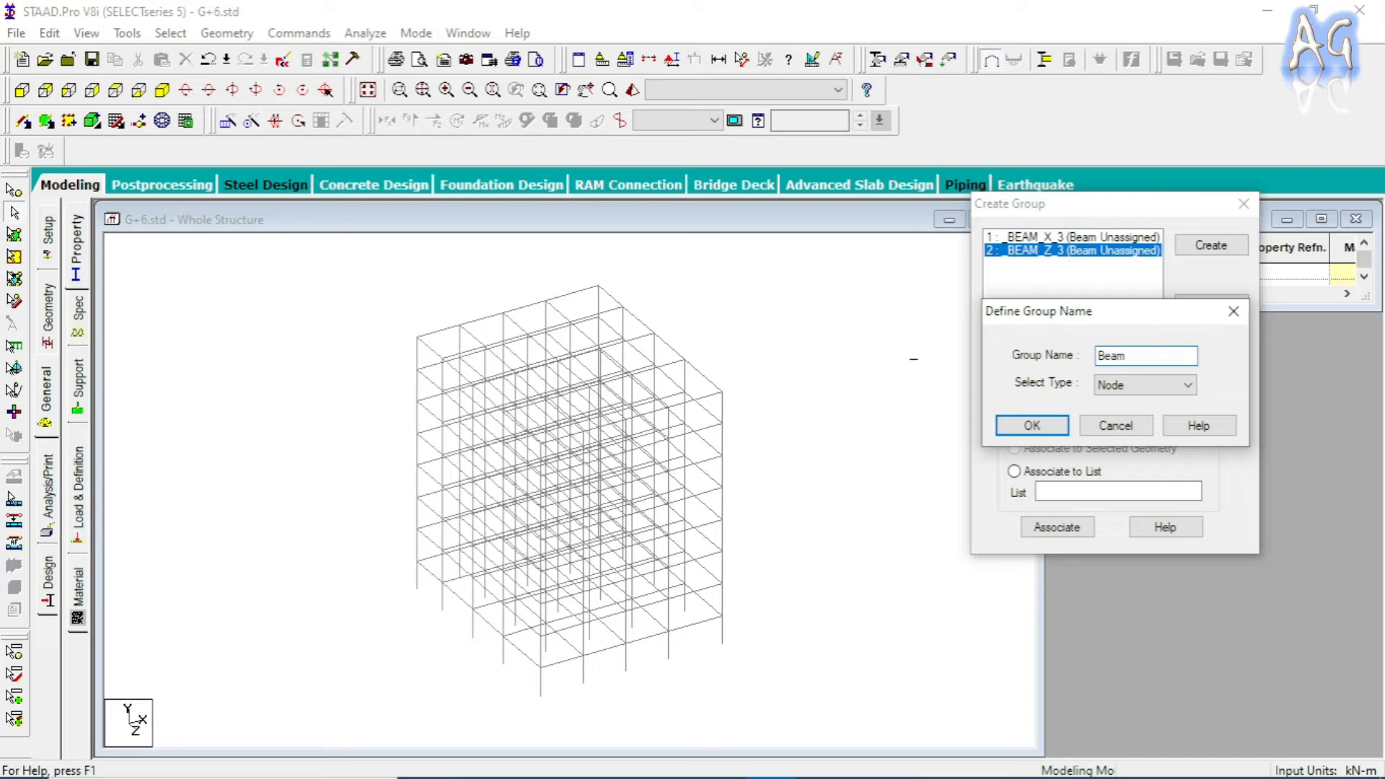
text(_X_6)
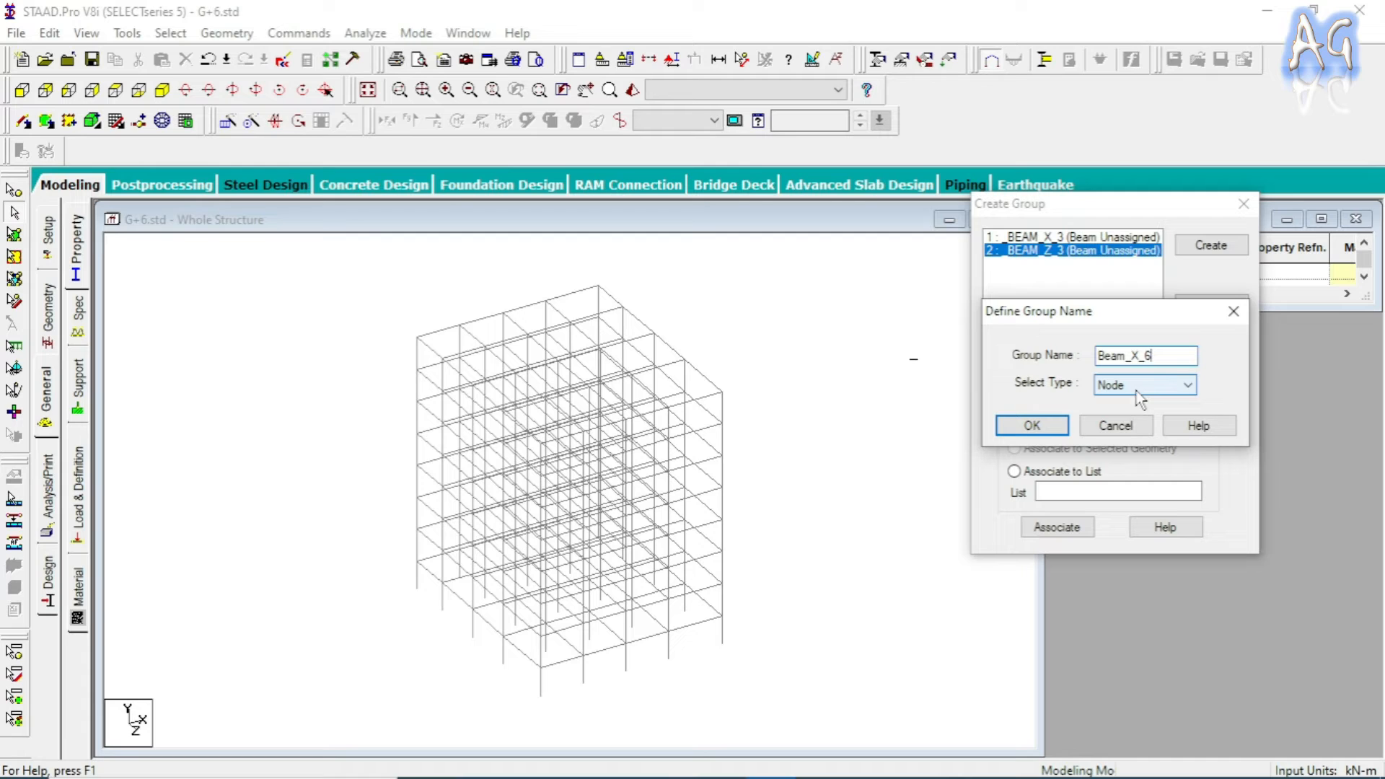
click(1139, 384)
click(1125, 411)
click(1032, 426)
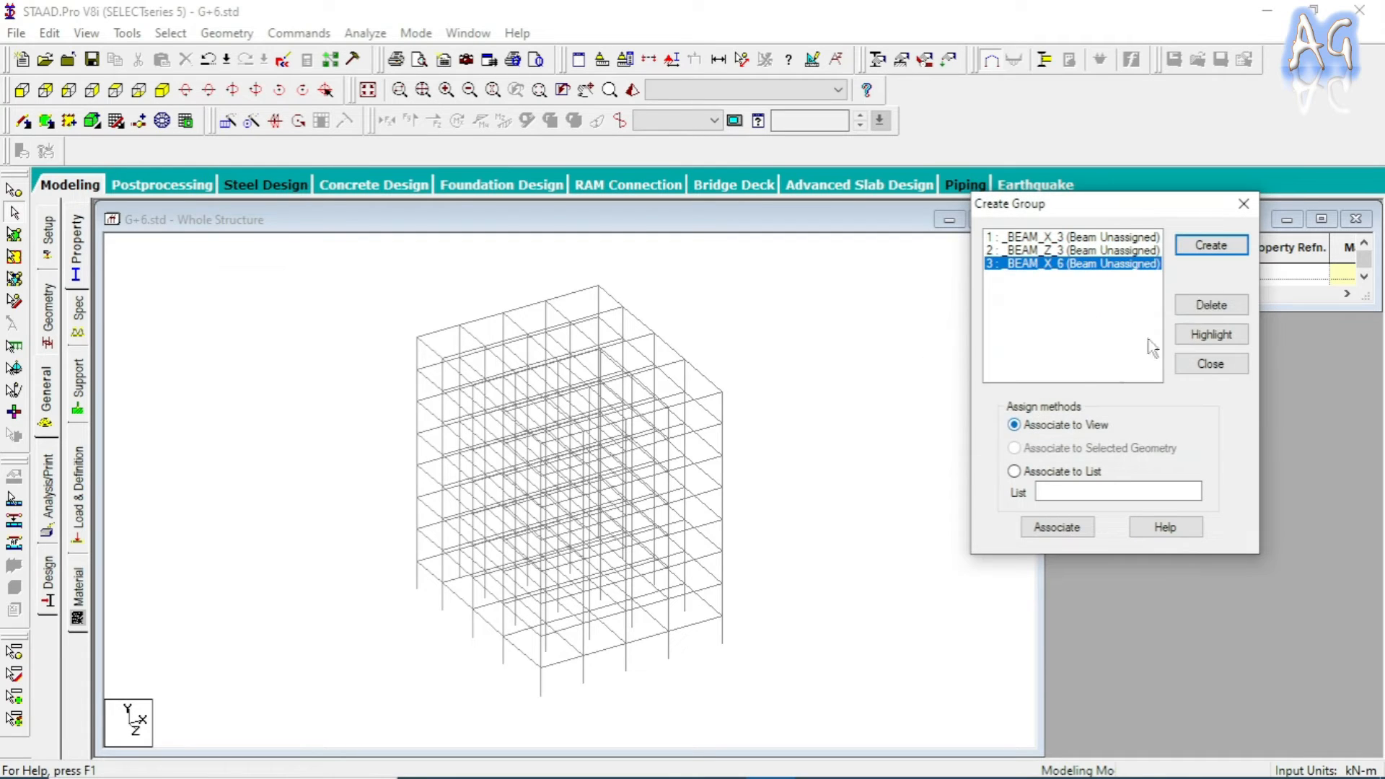
- Add a group named Beam_Z_6 of type Beam to the group list
click(1226, 245)
text(Besm)
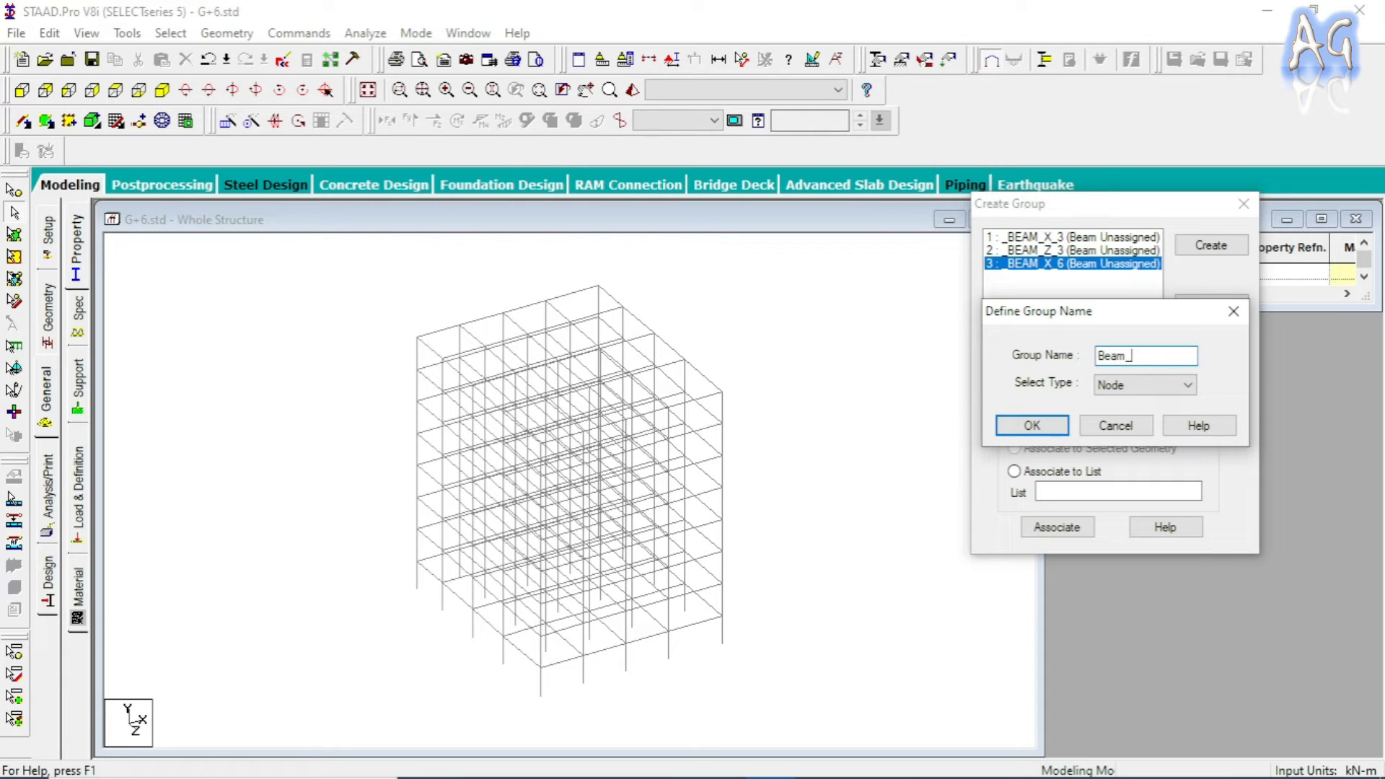
text(_Z)
key(BackSpace)
text(6)
click(1114, 384)
click(1103, 417)
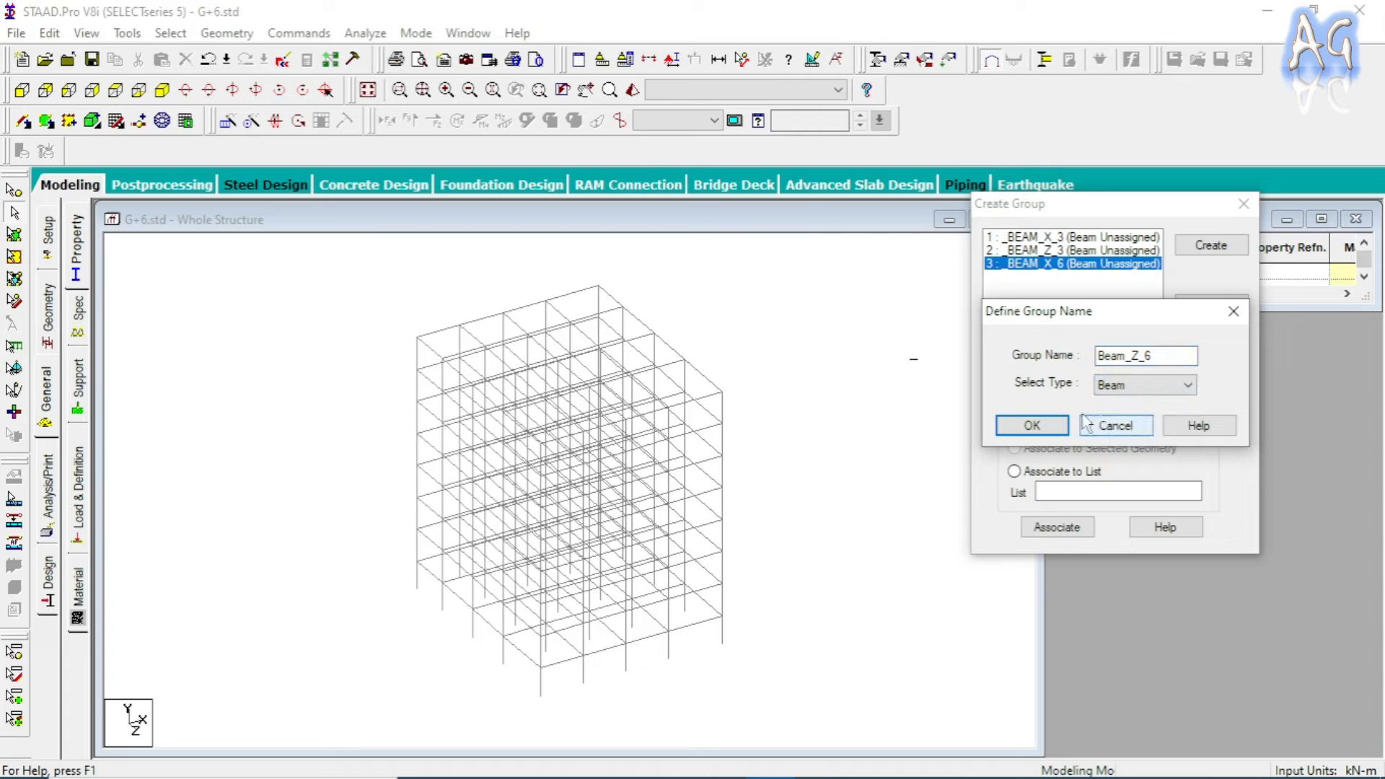
click(1032, 425)
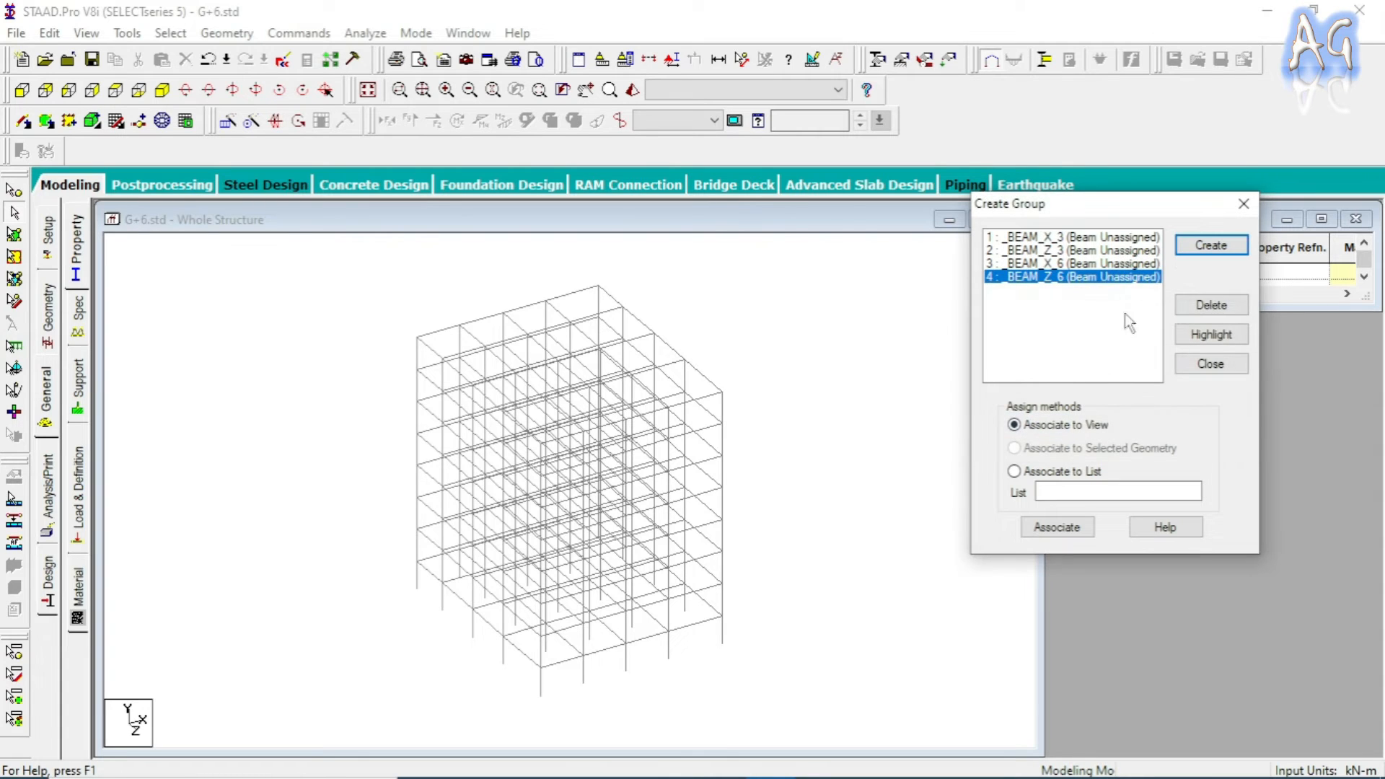
- Create a column group named Column_3 with the type set to Beam
click(1192, 245)
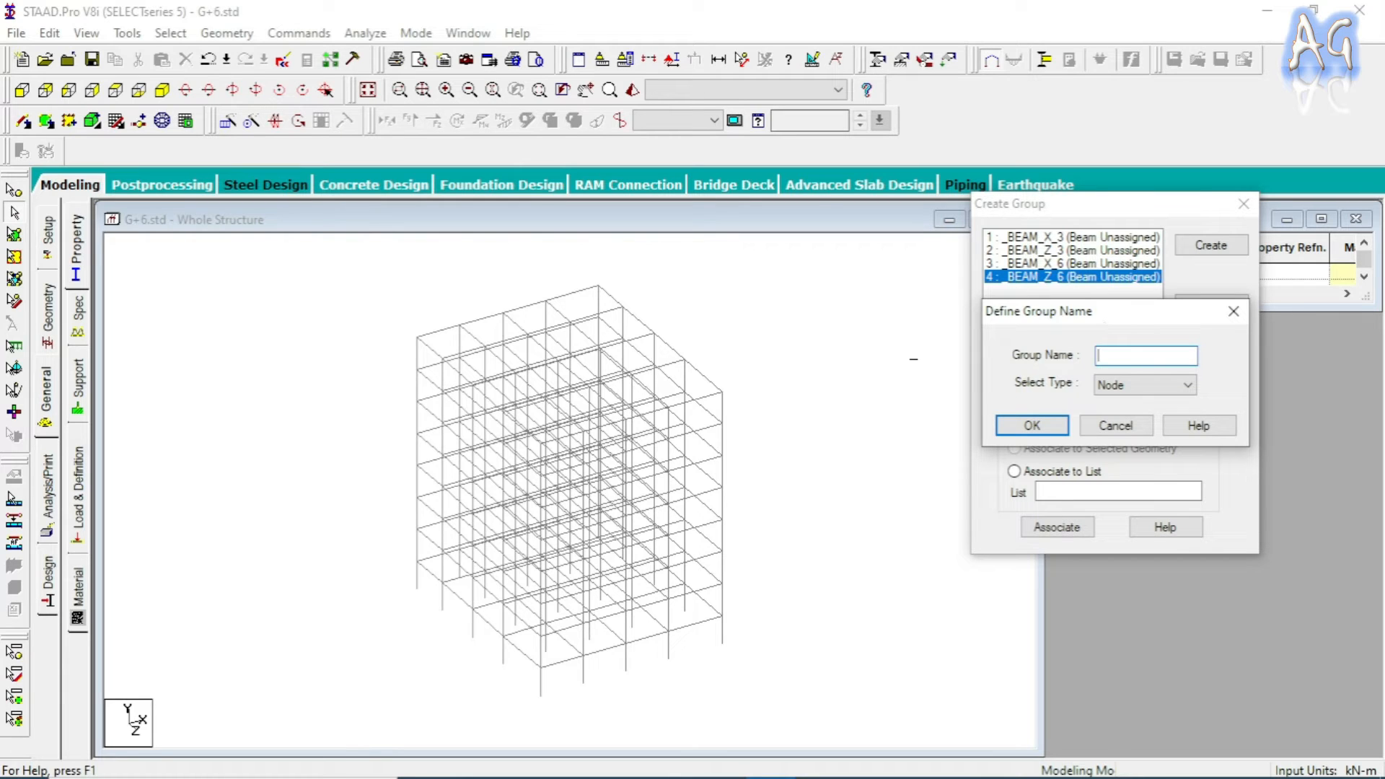
text(Column_3)
click(1186, 384)
click(1114, 414)
click(1061, 426)
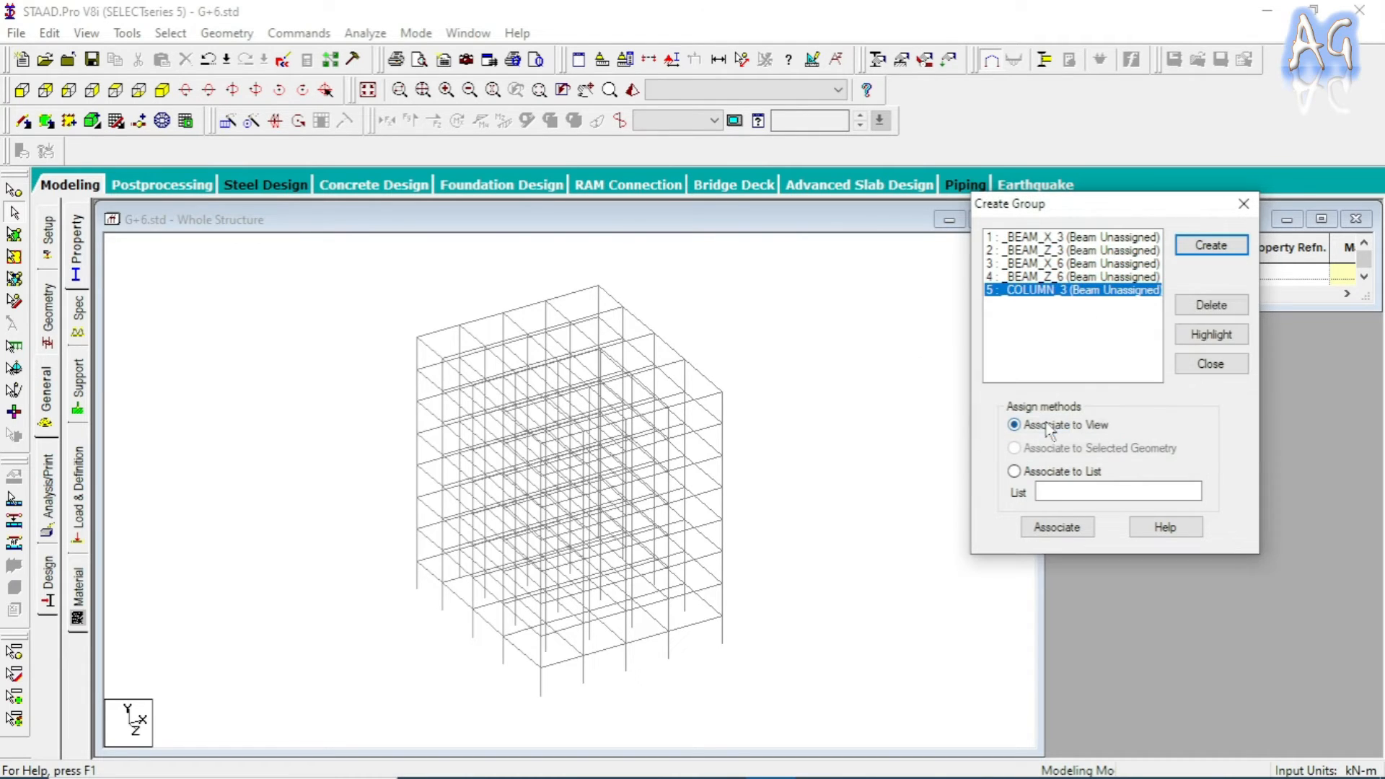
- Create a column group named Column_6 with the type set to Beam
click(1210, 248)
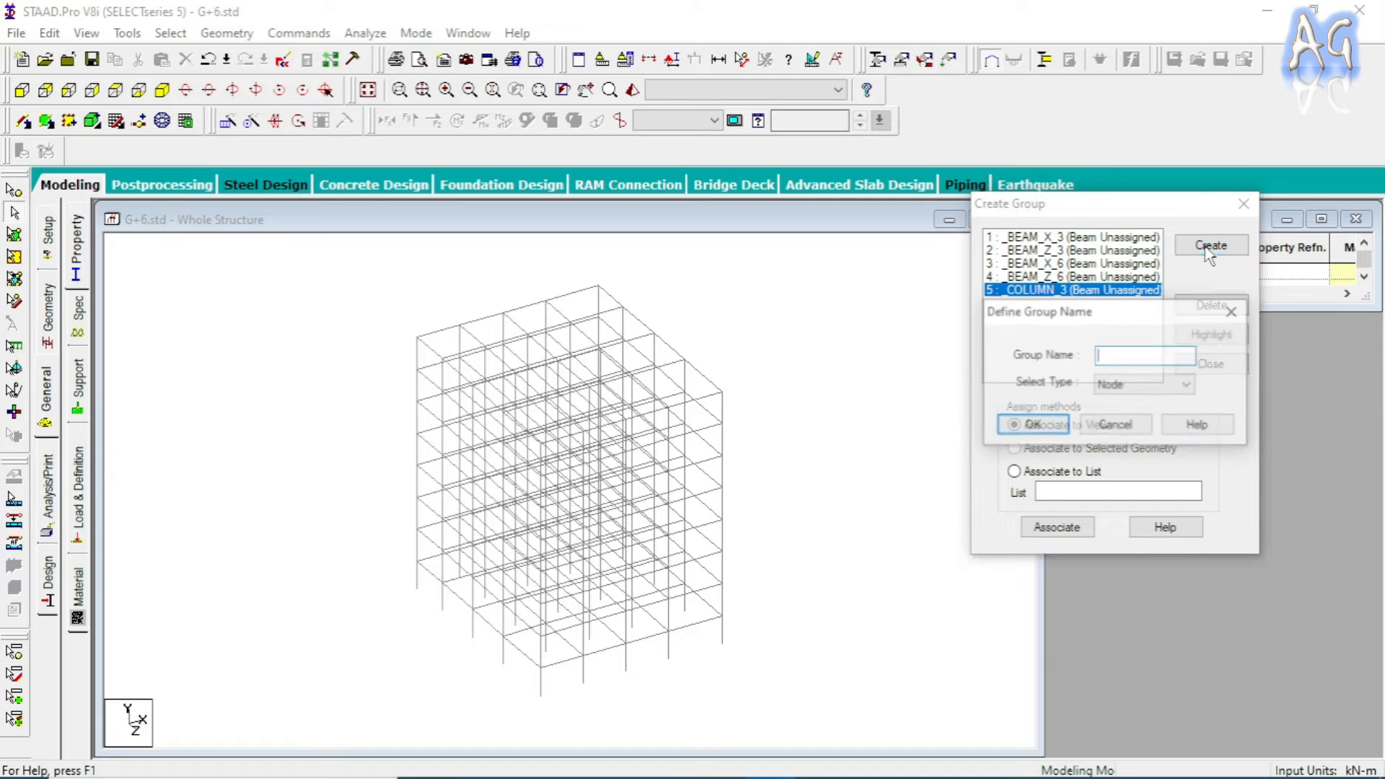
text(Column)
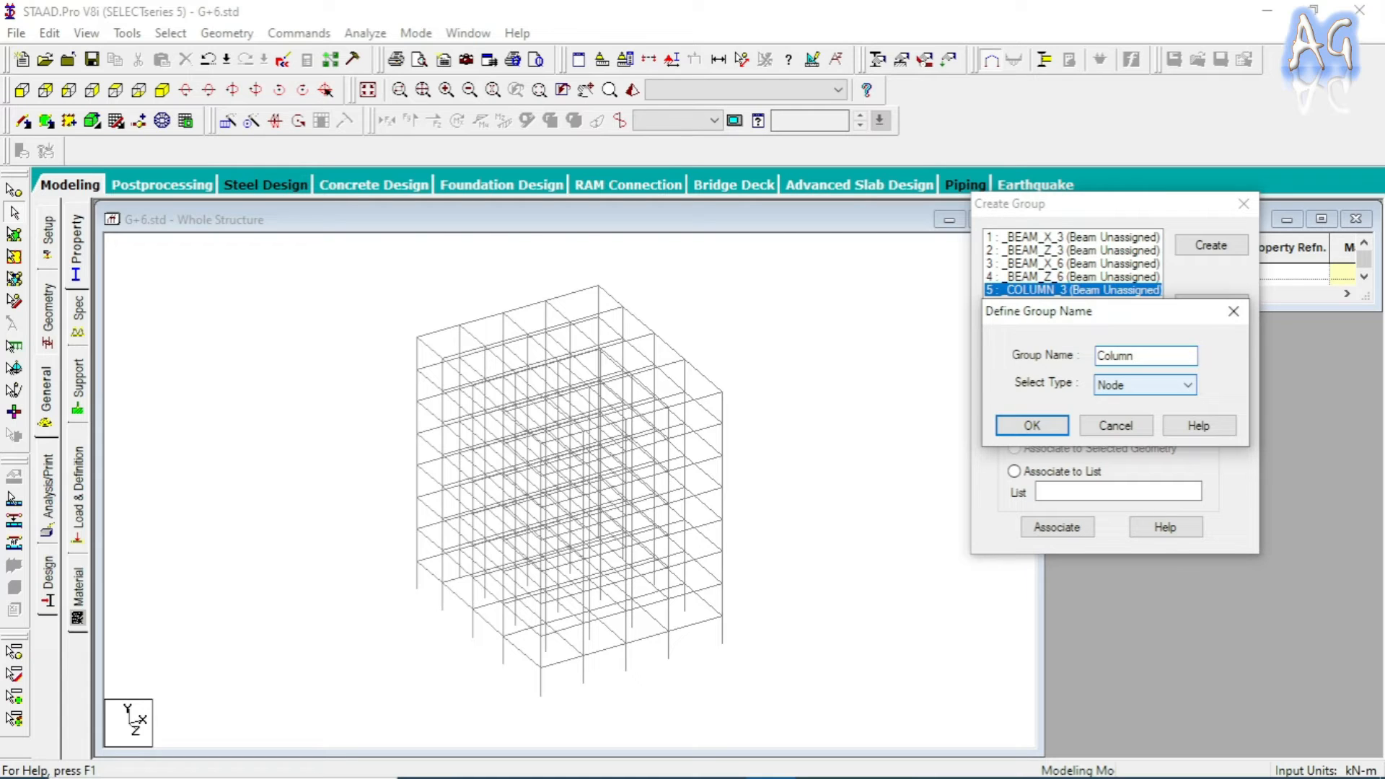
text(_6)
click(1143, 388)
click(1136, 408)
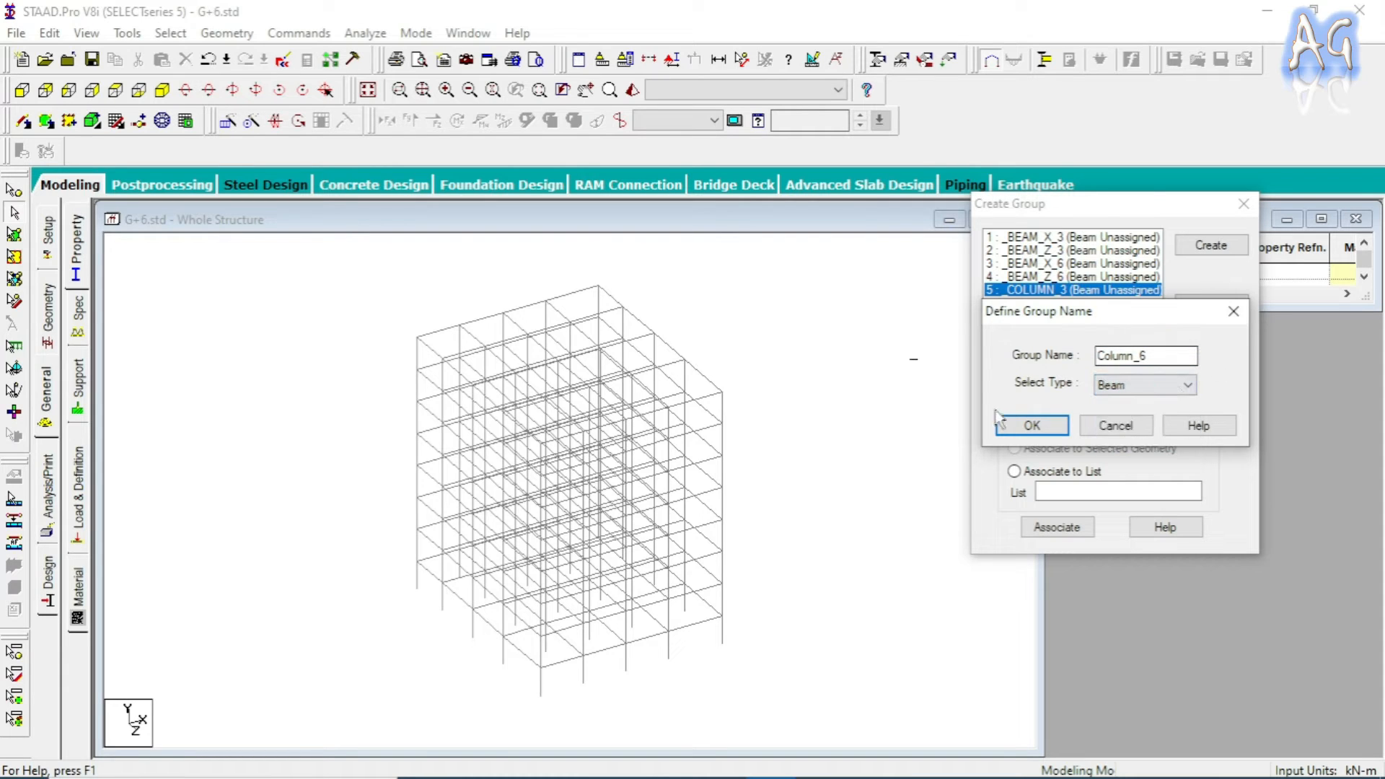
click(1045, 424)
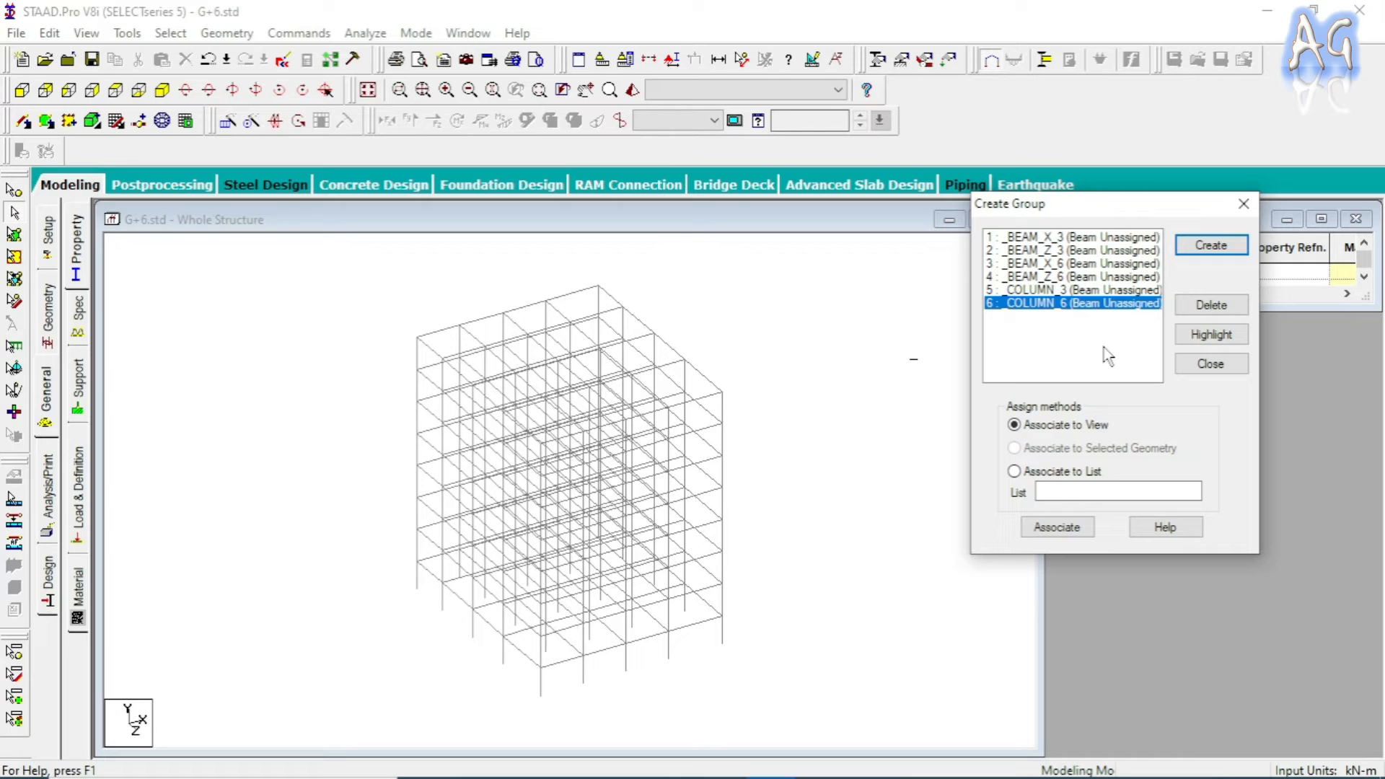
- Create a floor group named 1st_floor with the type set to Floor
click(1226, 249)
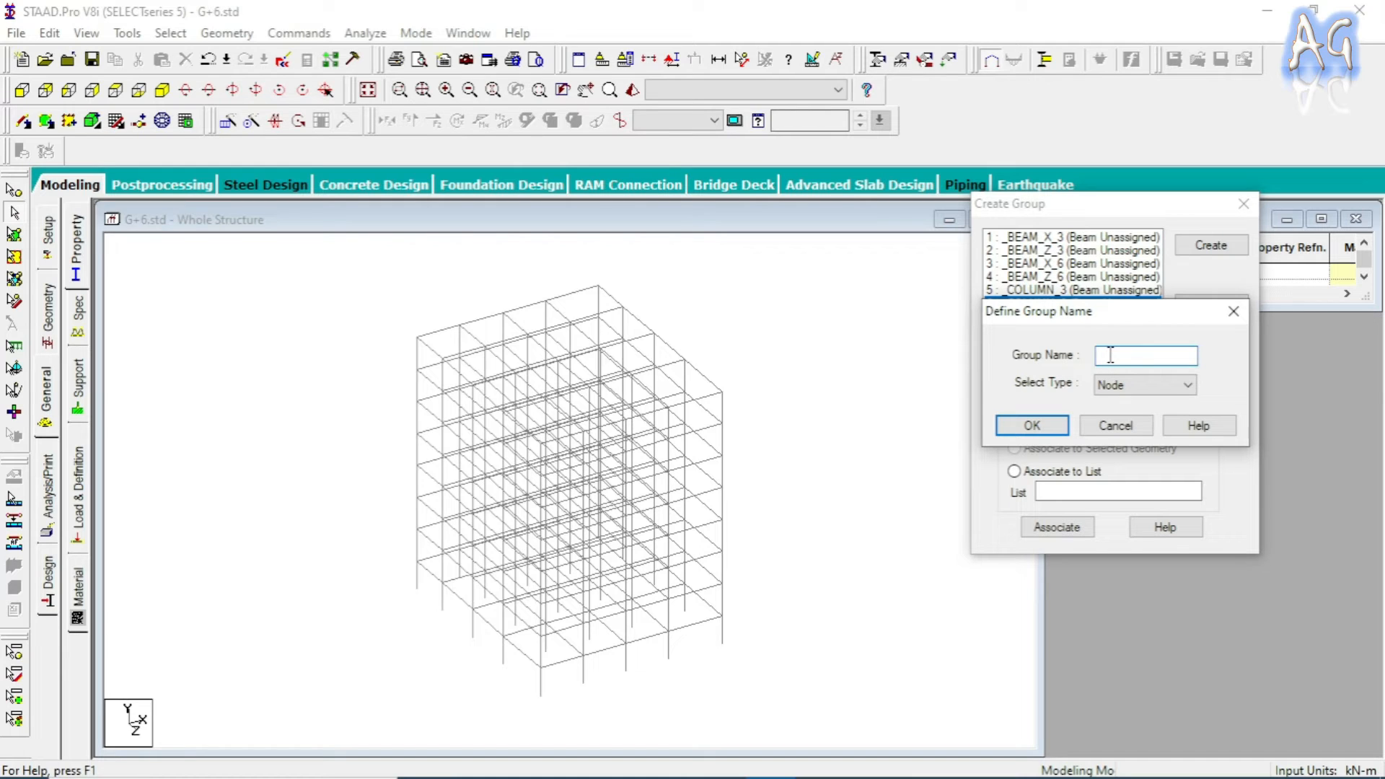
text(1st_floor)
click(1147, 387)
click(1125, 443)
click(1060, 433)
- Create a floor group named 2nd_floor with the type set to Floor
click(1211, 245)
text(2nd_floor)
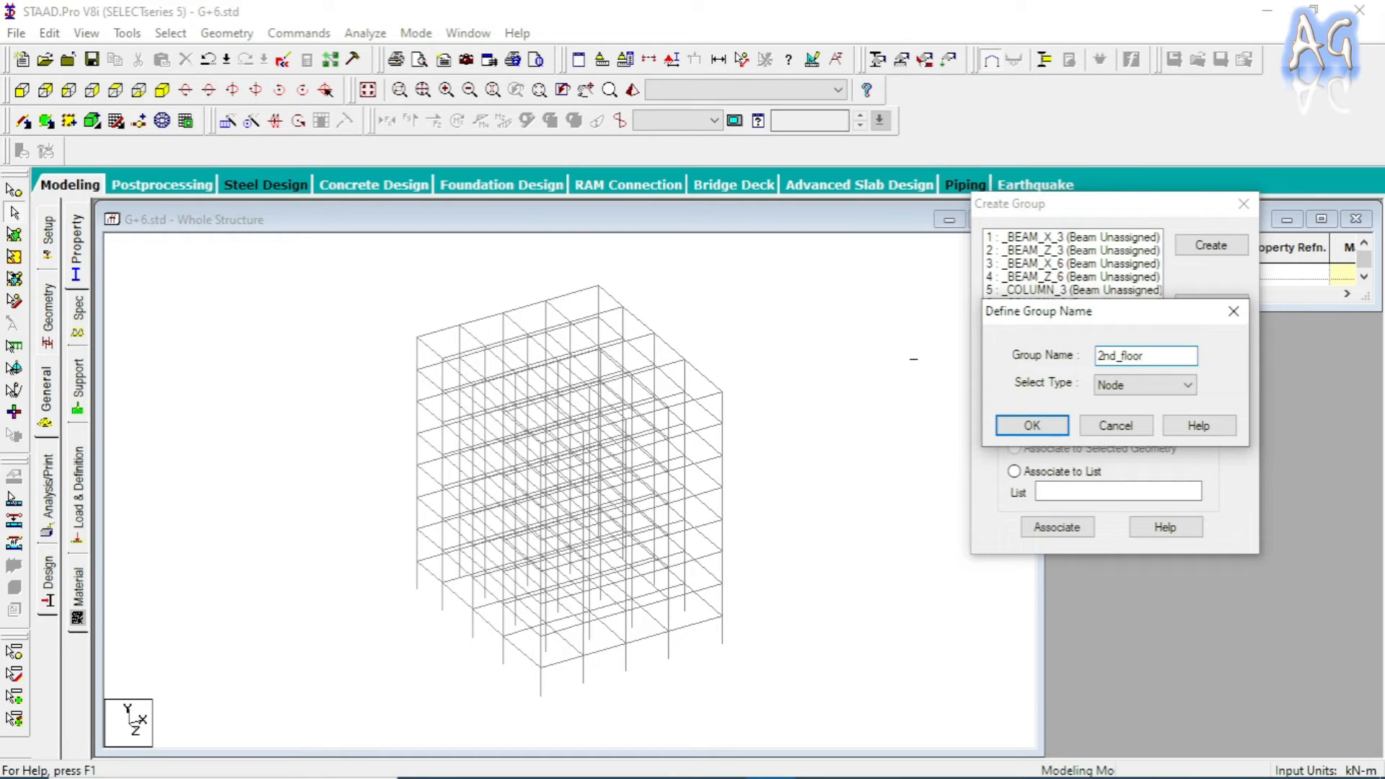
click(1116, 386)
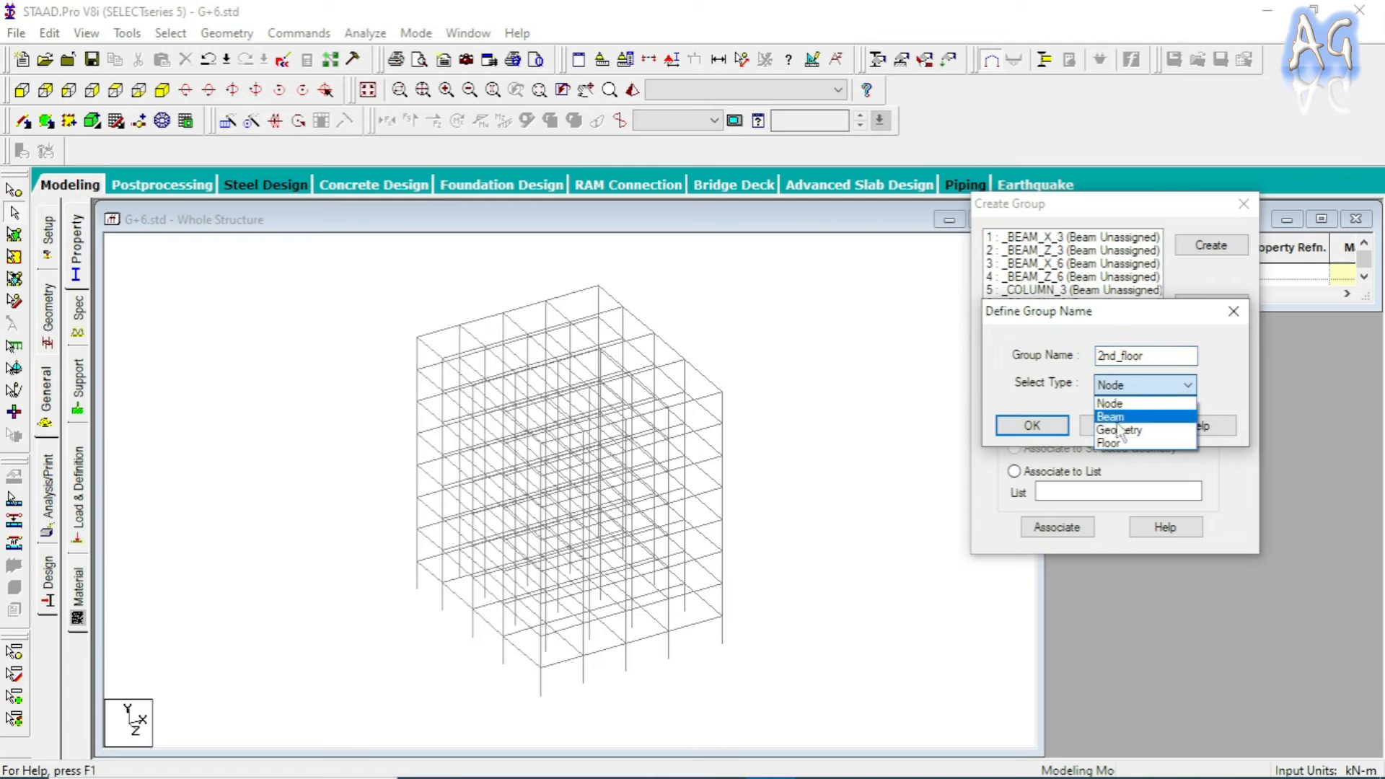
click(1122, 443)
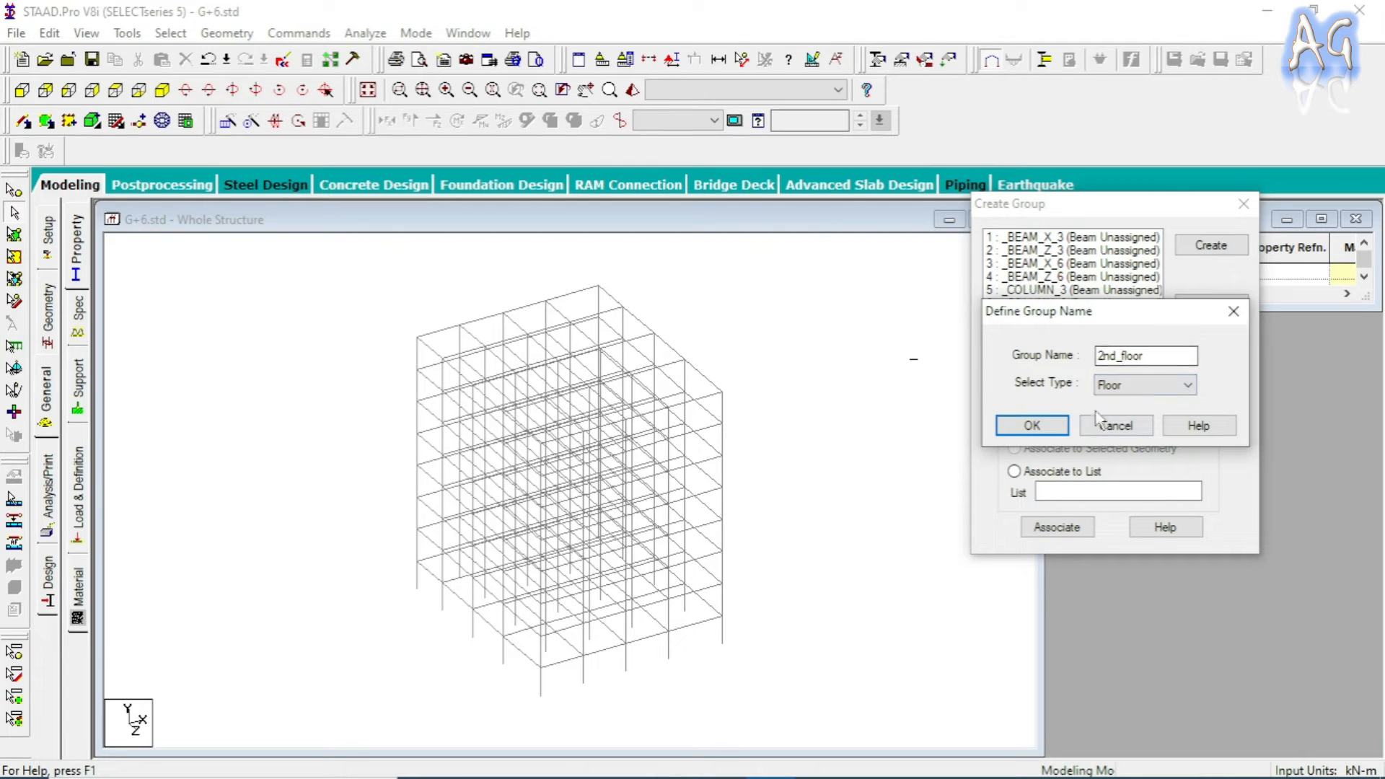
click(1032, 425)
- Create a floor group named 3rd_floor with the type set to Floor
drag(1068, 203, 932, 176)
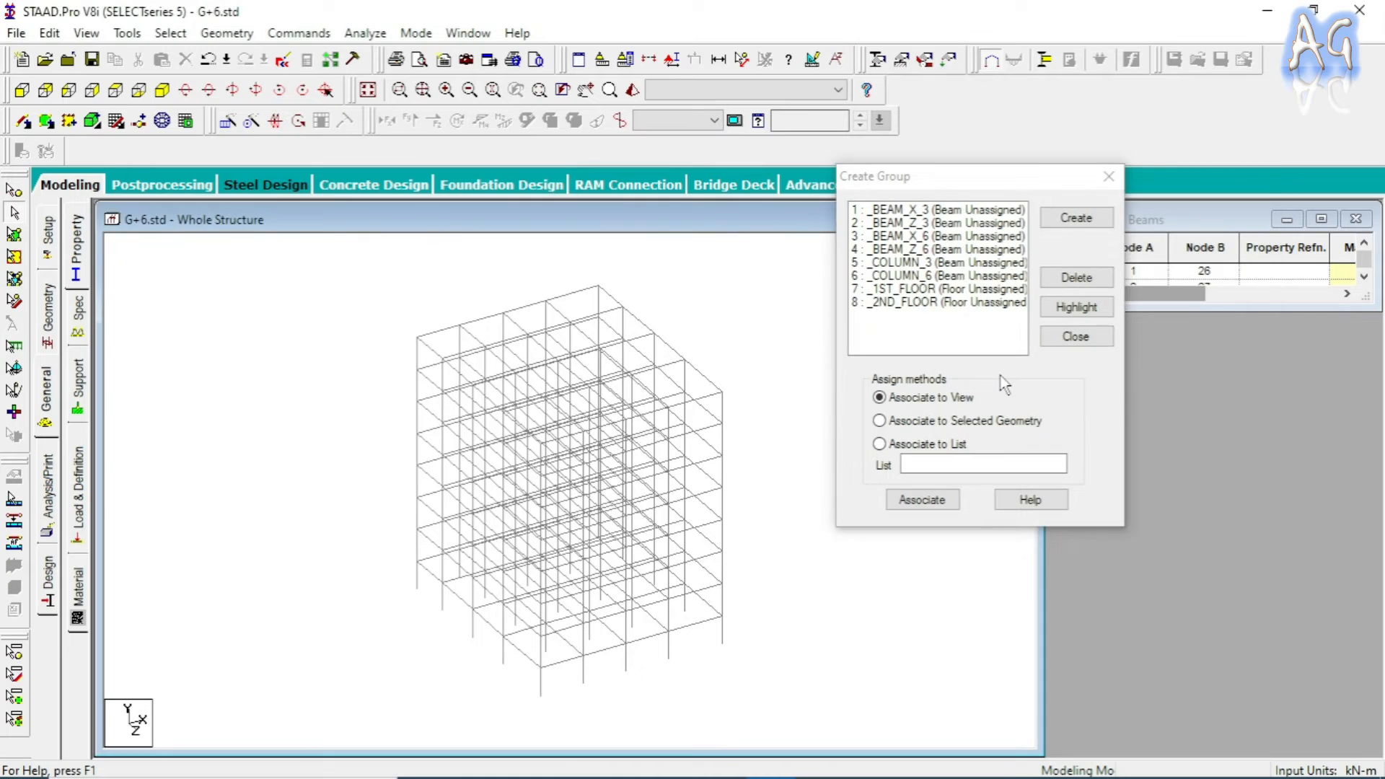
click(1062, 221)
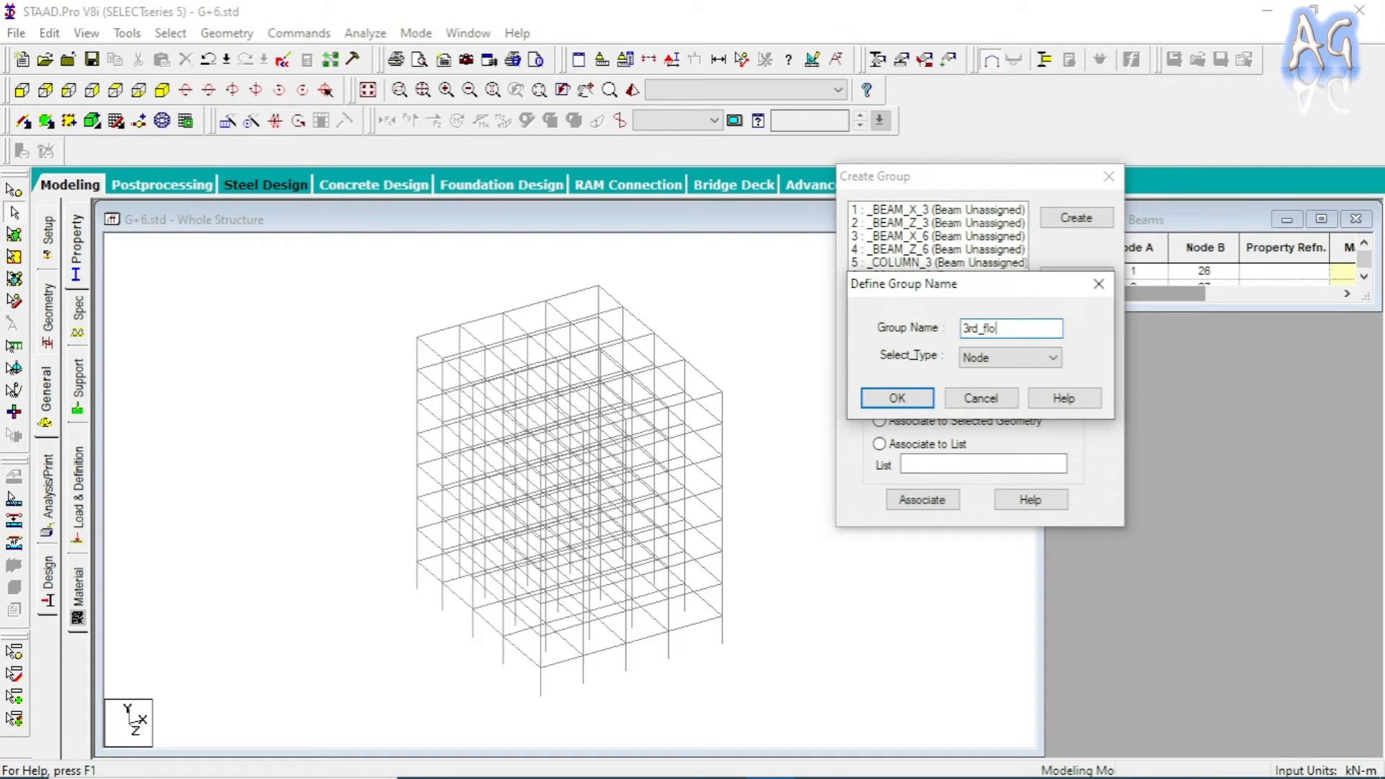
click(1056, 357)
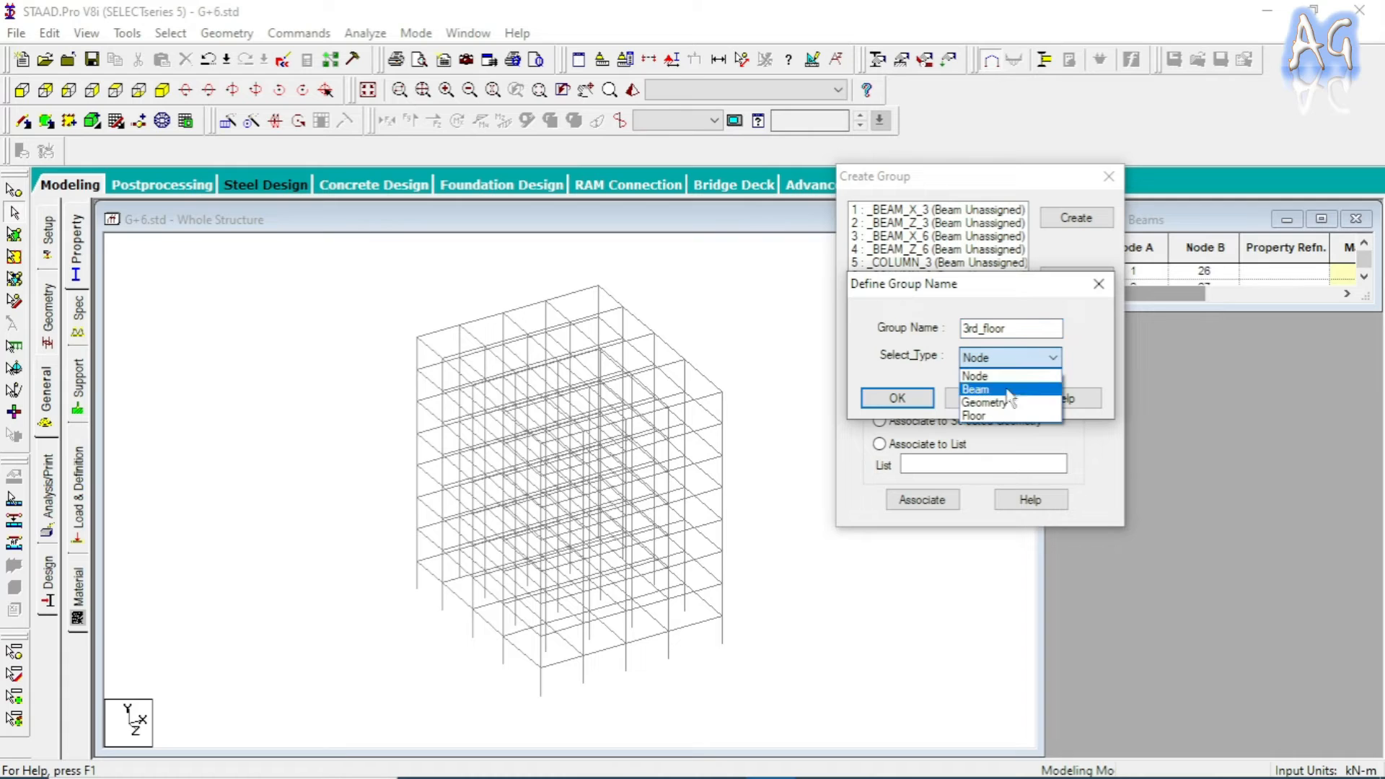
click(998, 421)
click(898, 398)
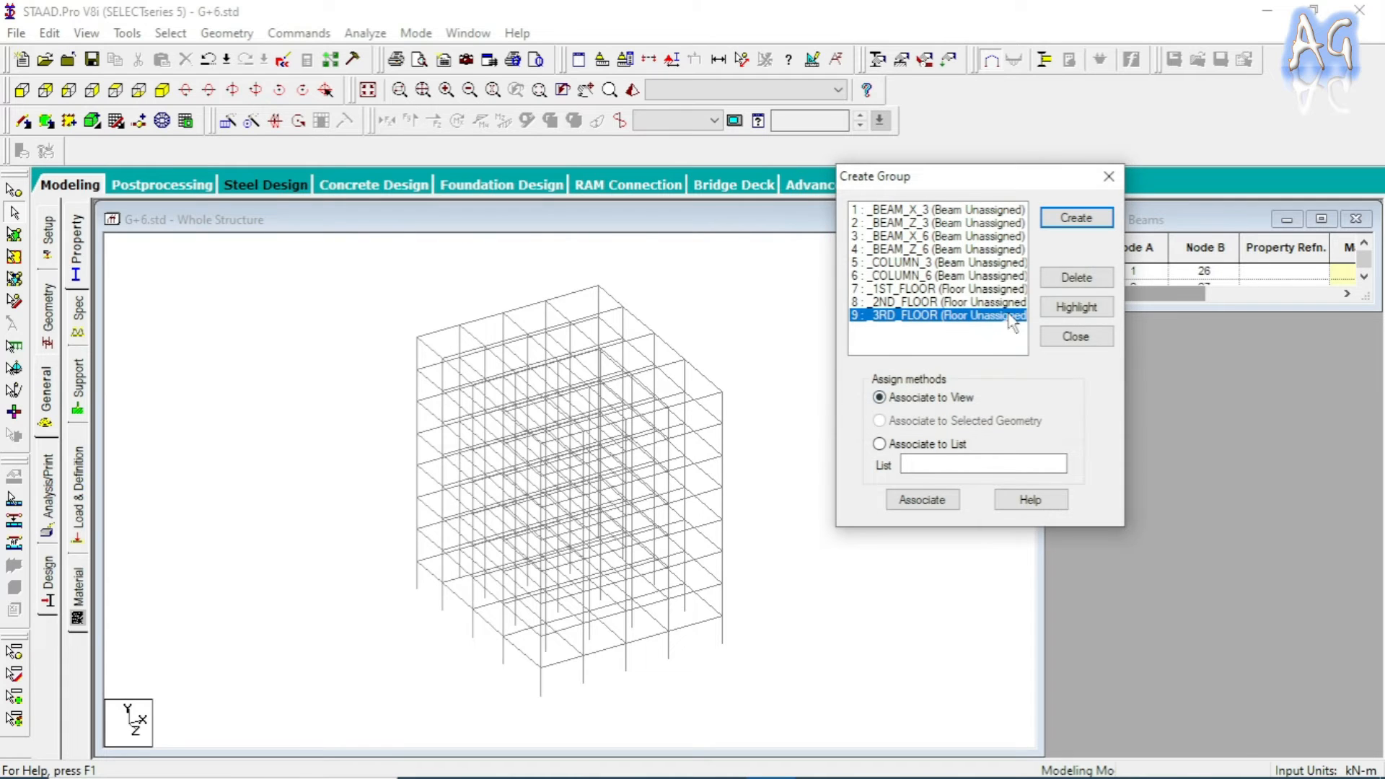
- Create a floor group named 4th_floor with the type set to Floor
click(1076, 218)
text(4tg)
text(_floor)
click(1052, 357)
click(996, 416)
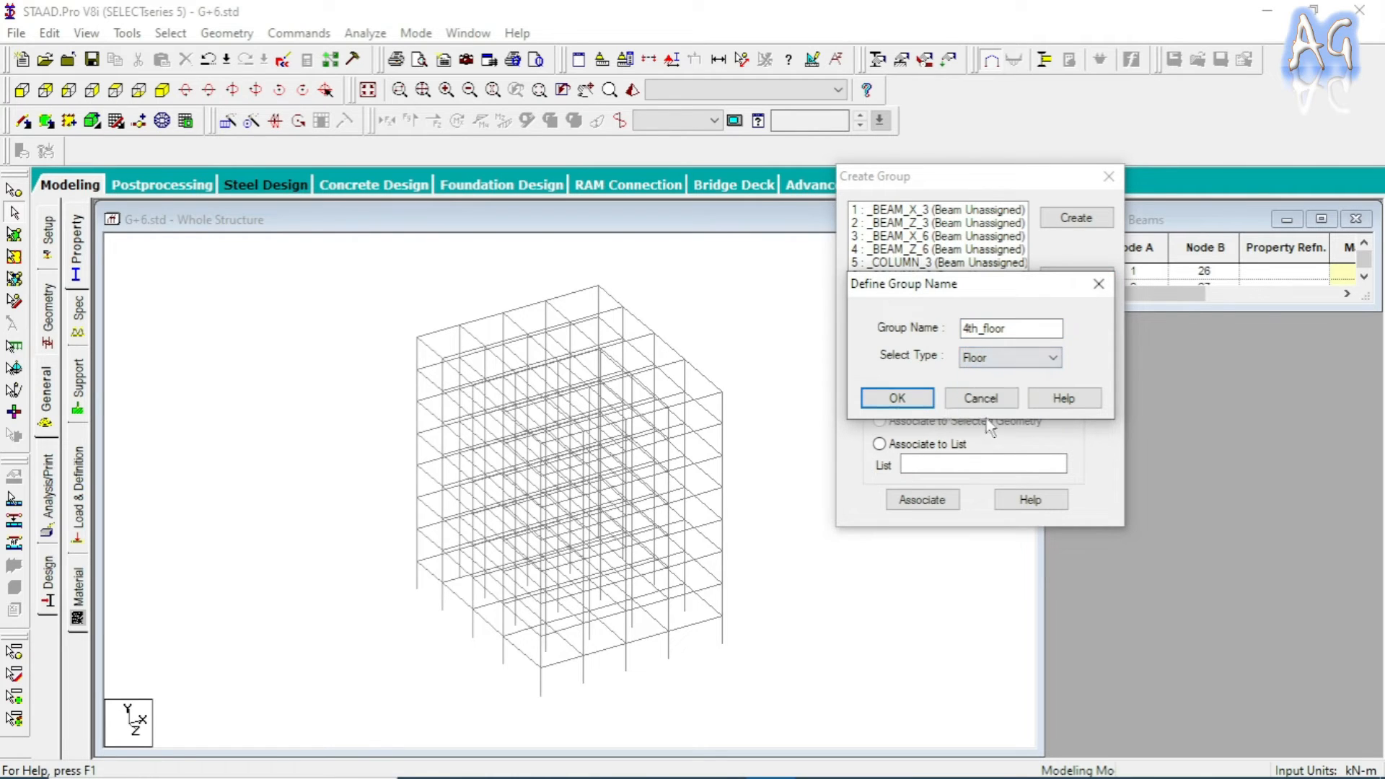
click(894, 398)
- Create a floor group named 5th_floor with the type set to Floor
click(1076, 218)
text(5)
click(1004, 357)
click(988, 424)
click(970, 357)
click(966, 416)
click(923, 401)
- Create a floor group named 6th_floor with the type set to Floor
click(1076, 218)
text(6th_floor)
click(1010, 357)
click(970, 416)
click(896, 398)
- Create a group named Roof with the type set to Floor
click(1076, 218)
text(Roof)
click(1009, 357)
click(1002, 325)
click(996, 357)
click(977, 416)
key(Return)
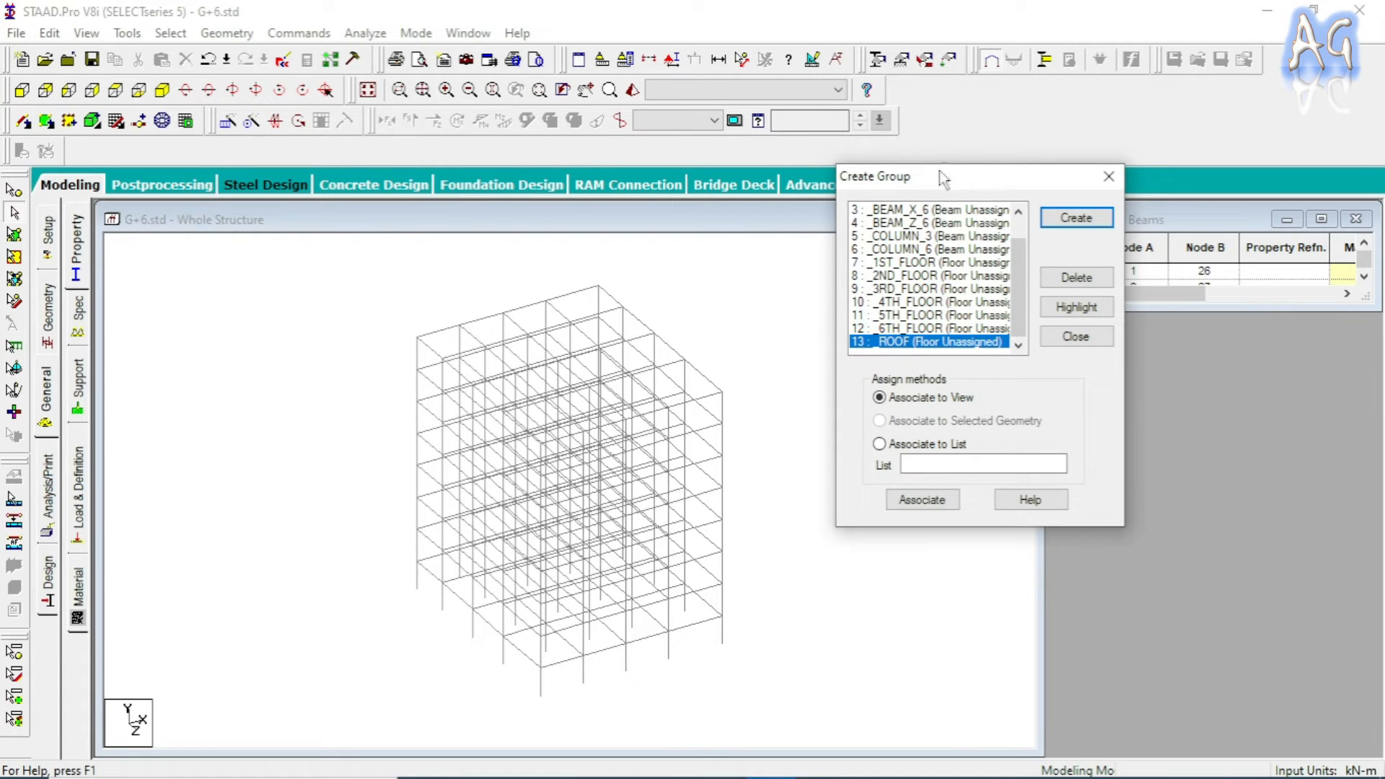
- Choose the BEAM_X_3 group for assignment and move the Create Group dialog clear of the model
drag(940, 179, 958, 191)
scroll(974, 287, up, 1)
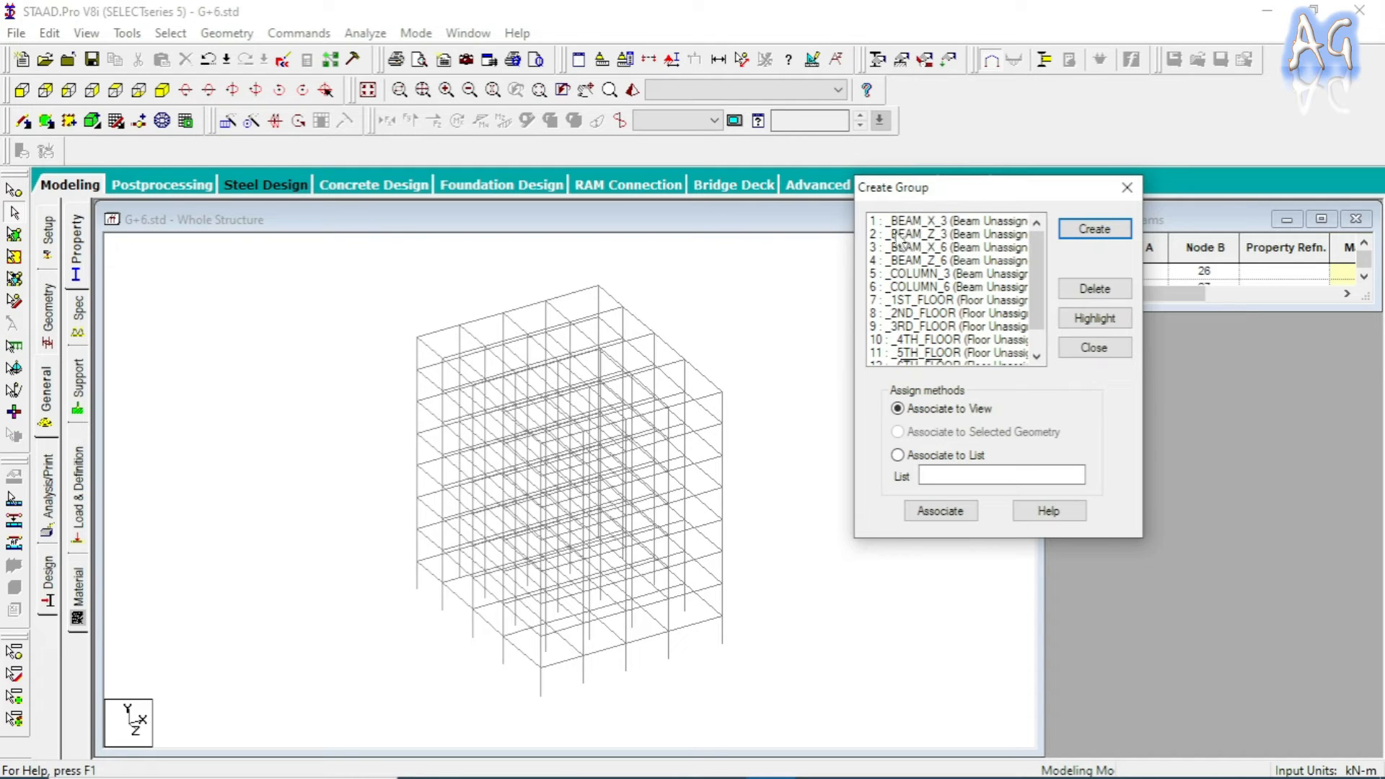
click(912, 222)
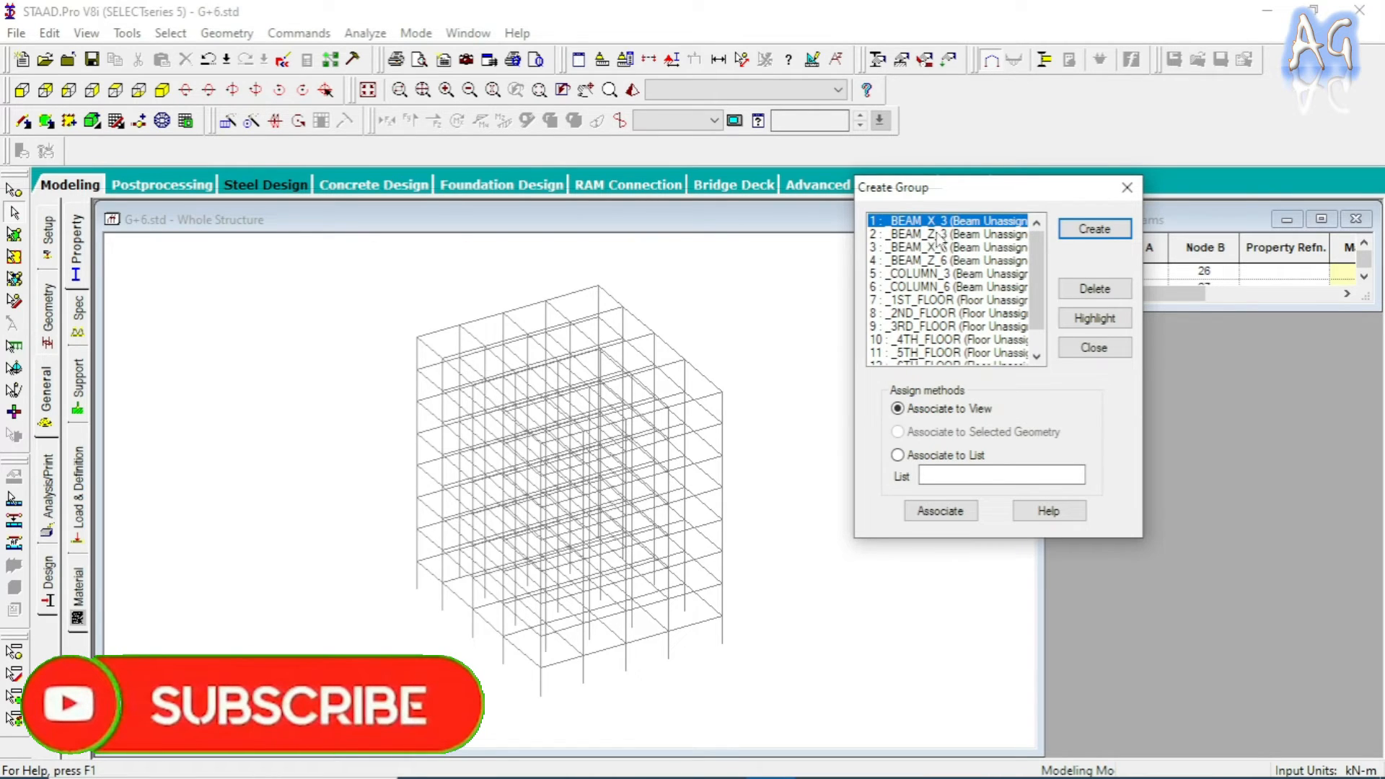
drag(995, 196, 1048, 200)
click(767, 313)
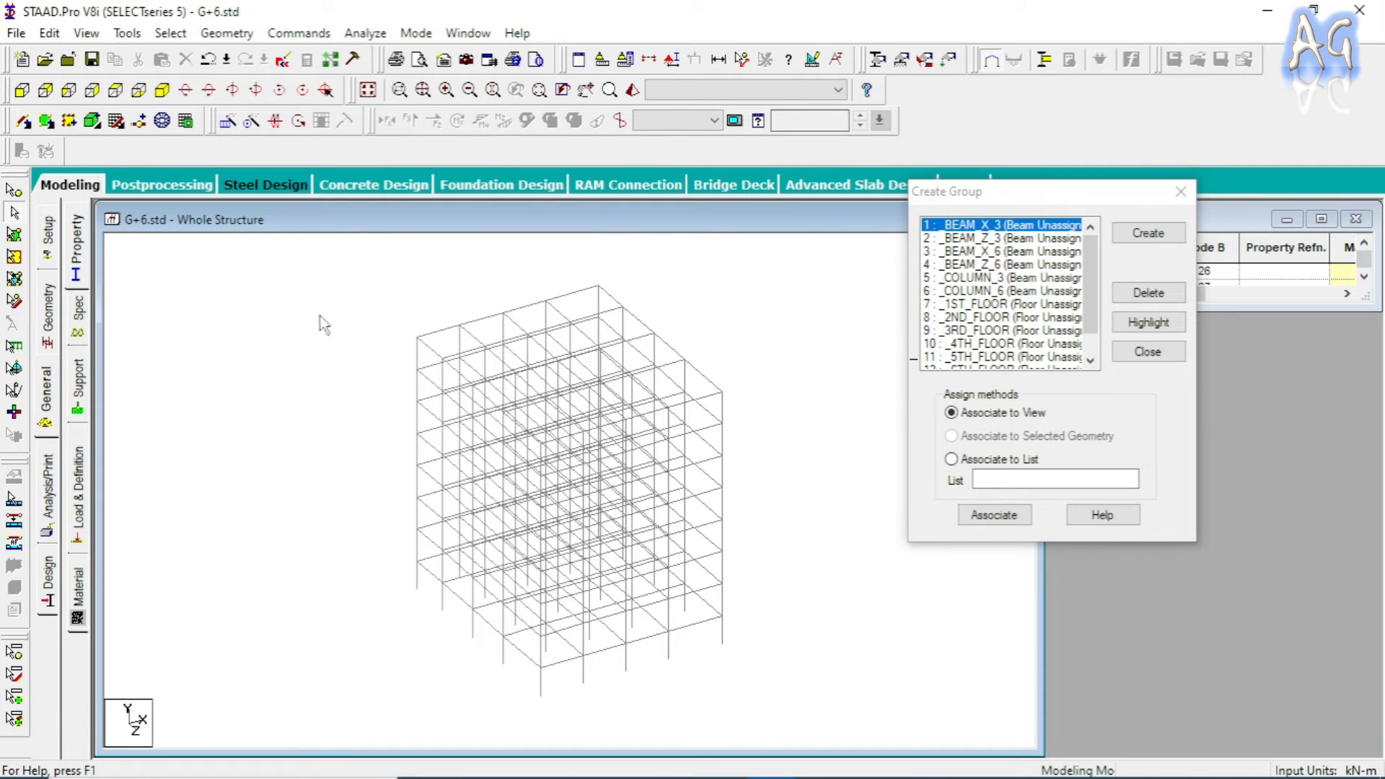
- Select all horizontal beams of the four lowest beam levels in the front view, leaving out the columns
click(21, 90)
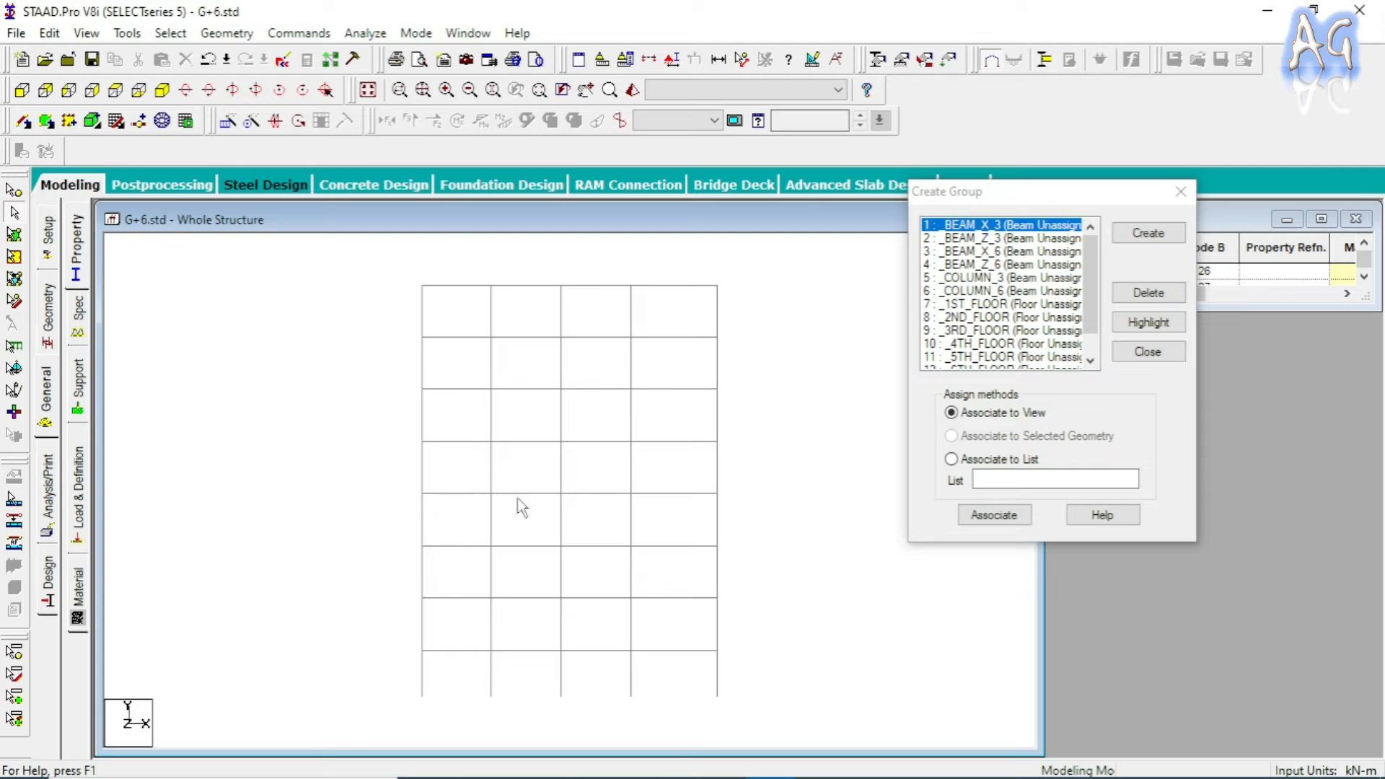
click(15, 216)
drag(409, 482, 737, 655)
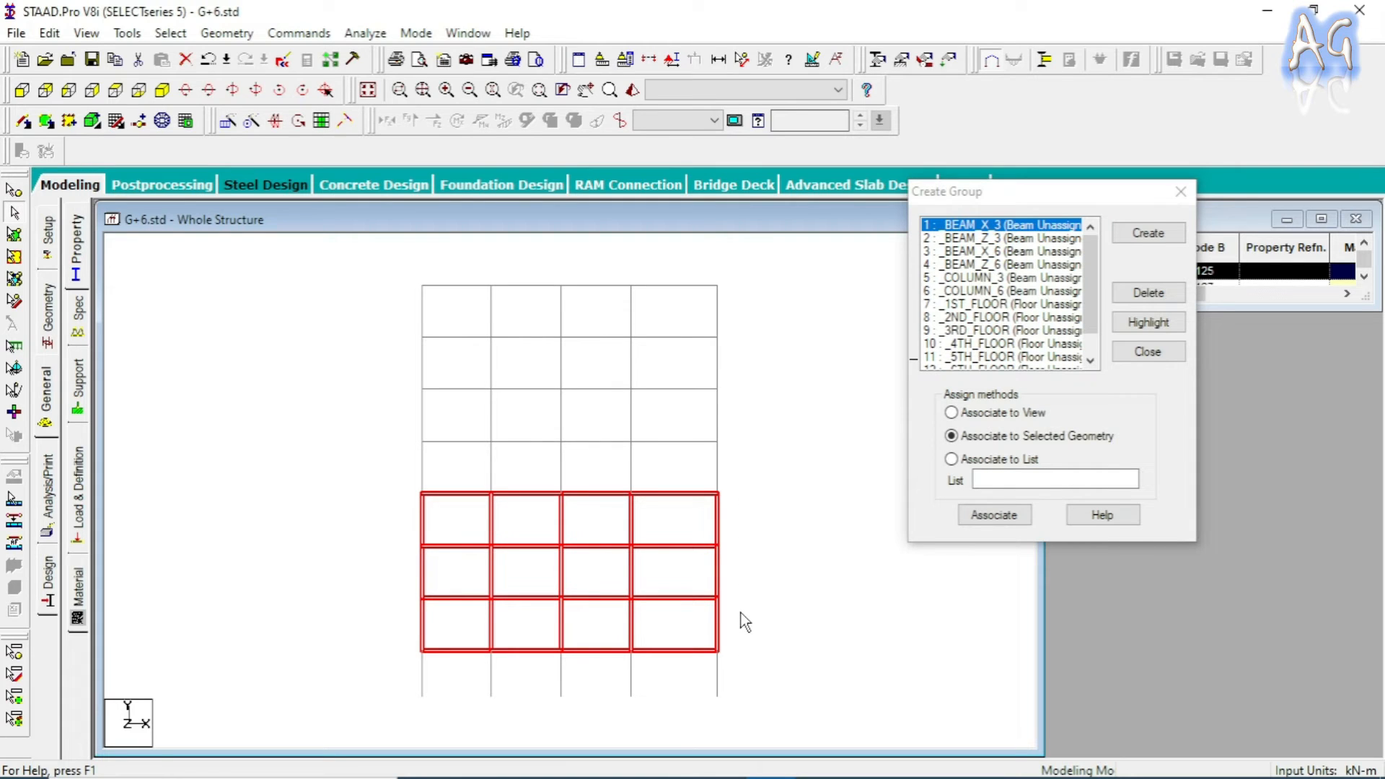
click(790, 564)
drag(417, 480, 741, 506)
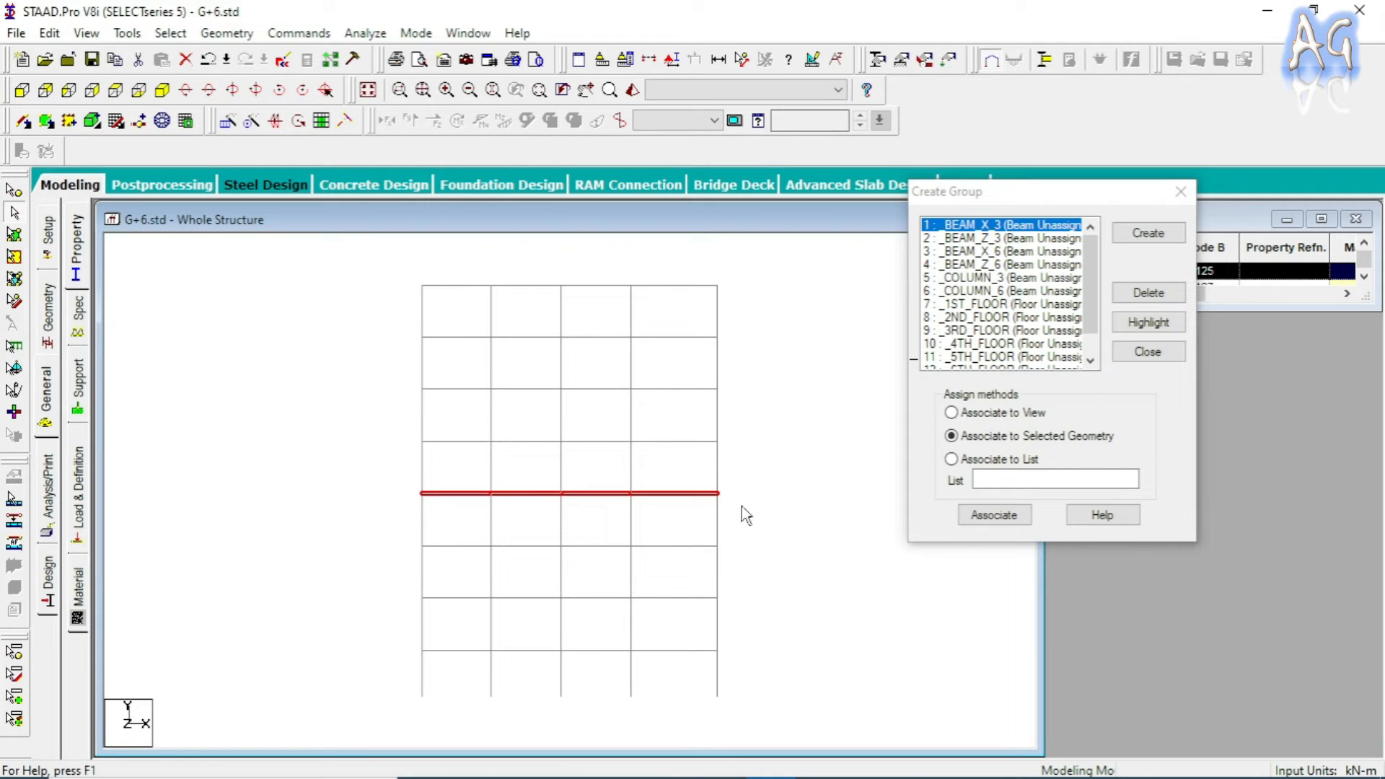
drag(408, 537, 701, 555)
ctrl+click(417, 589)
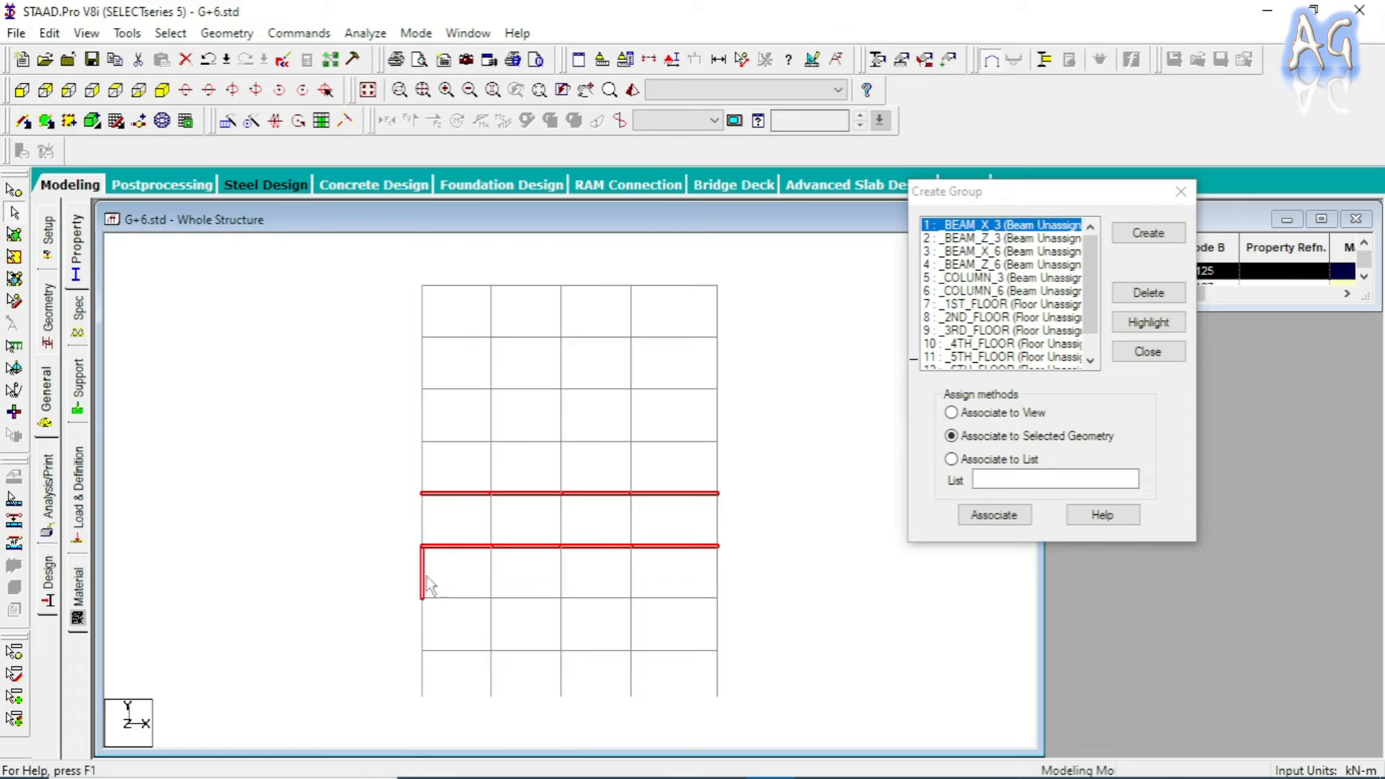
drag(394, 588, 721, 607)
drag(410, 644, 751, 664)
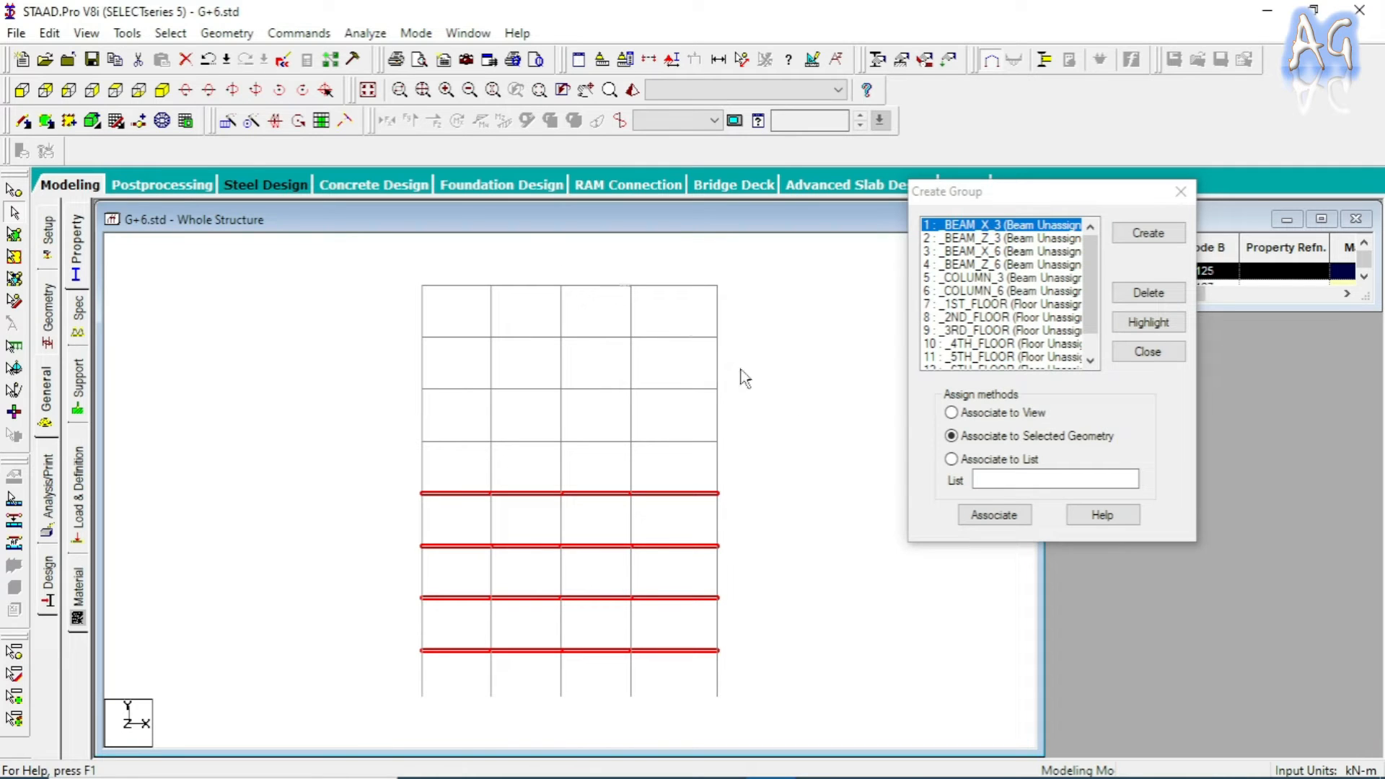
- Show only the selected lower-level beams and display them in isometric view
click(86, 33)
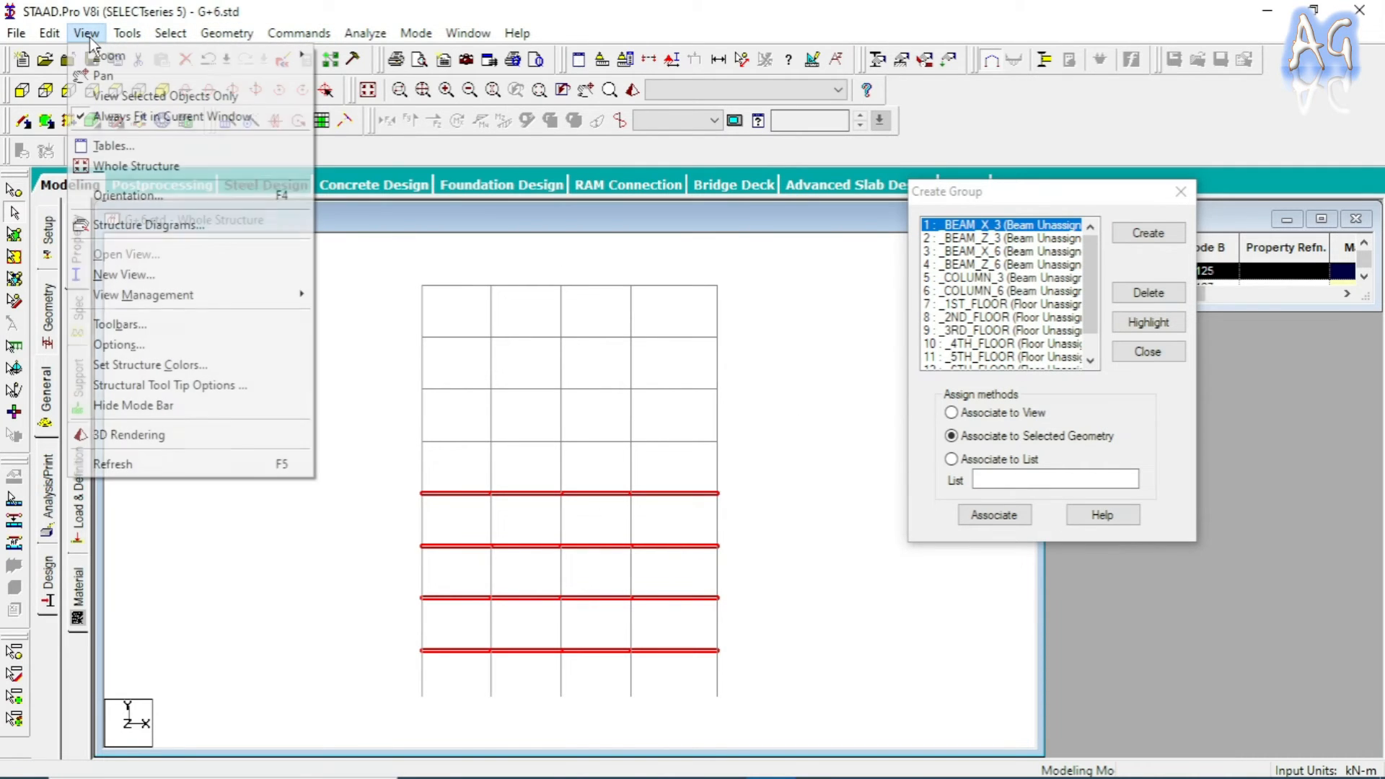
click(180, 96)
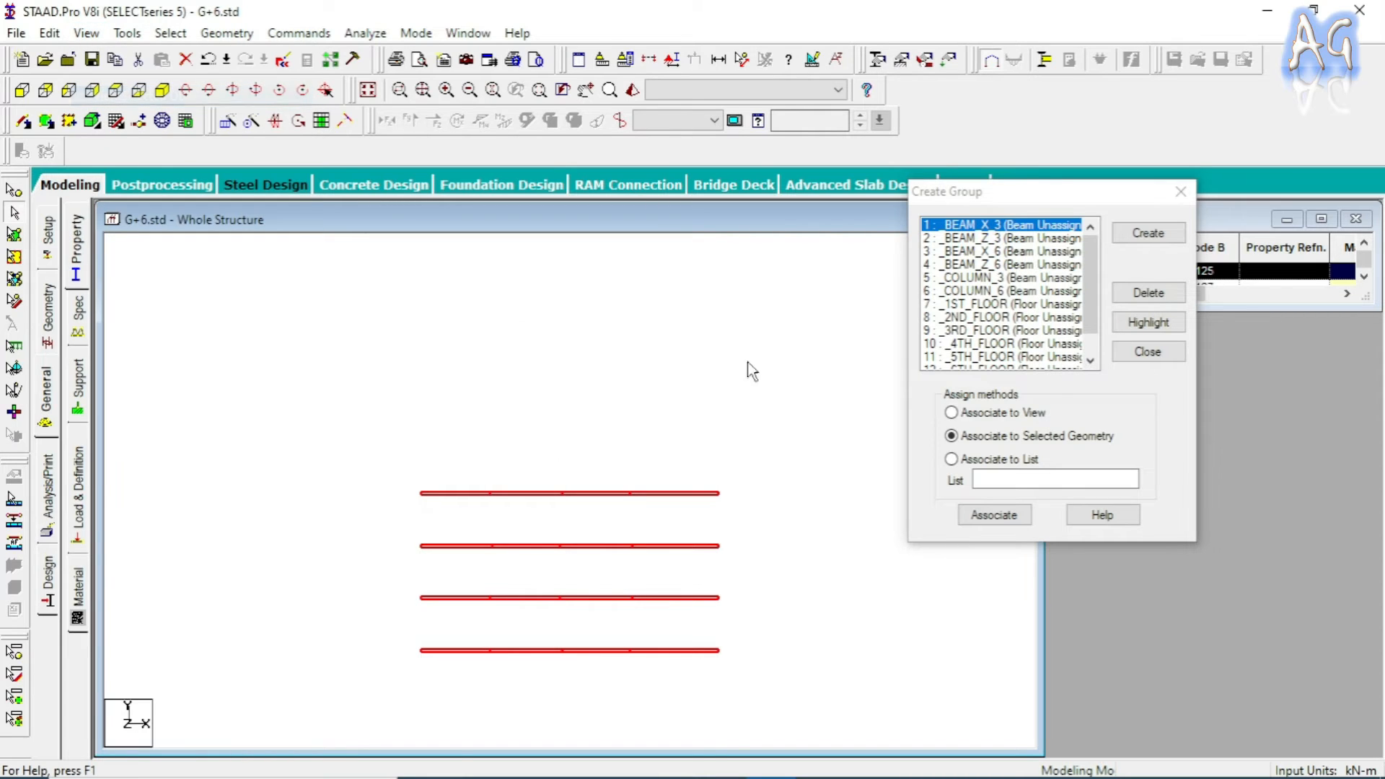
click(503, 364)
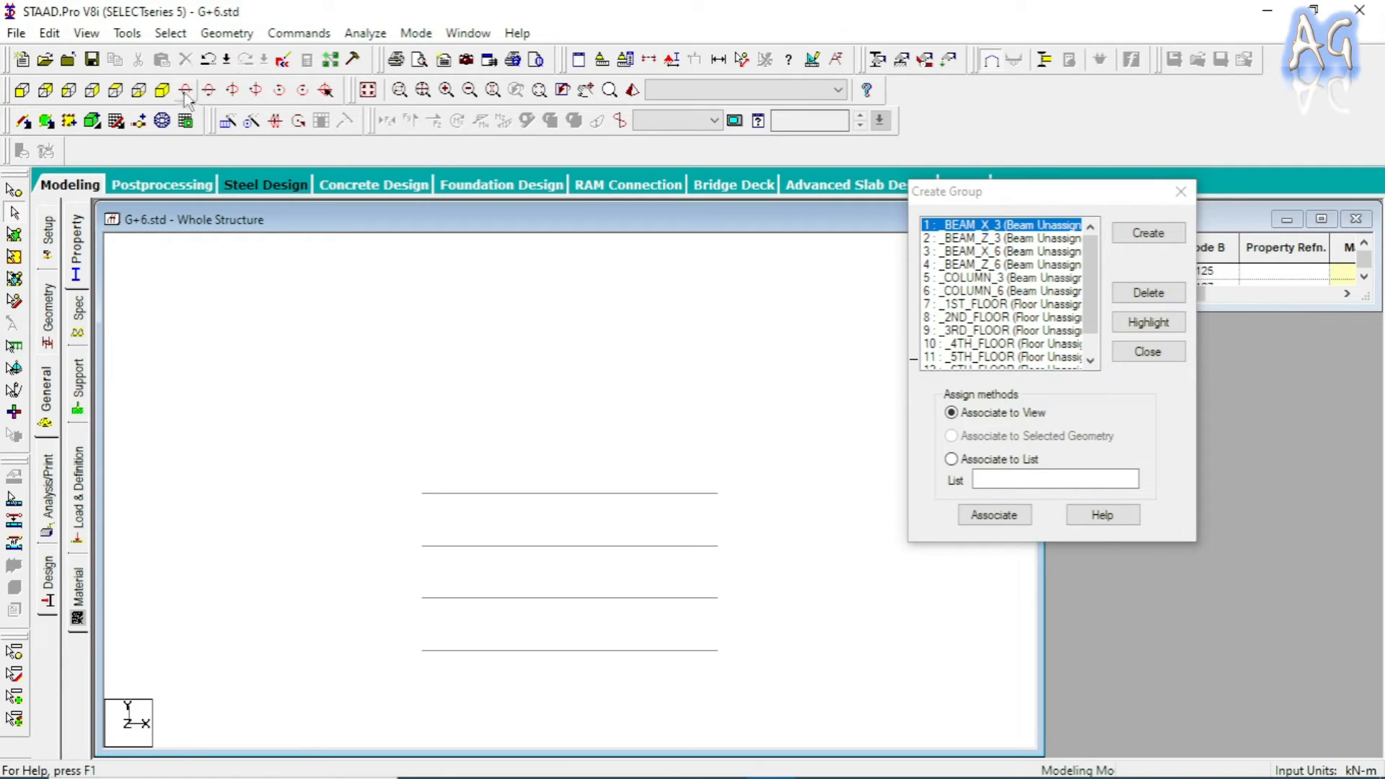
click(162, 90)
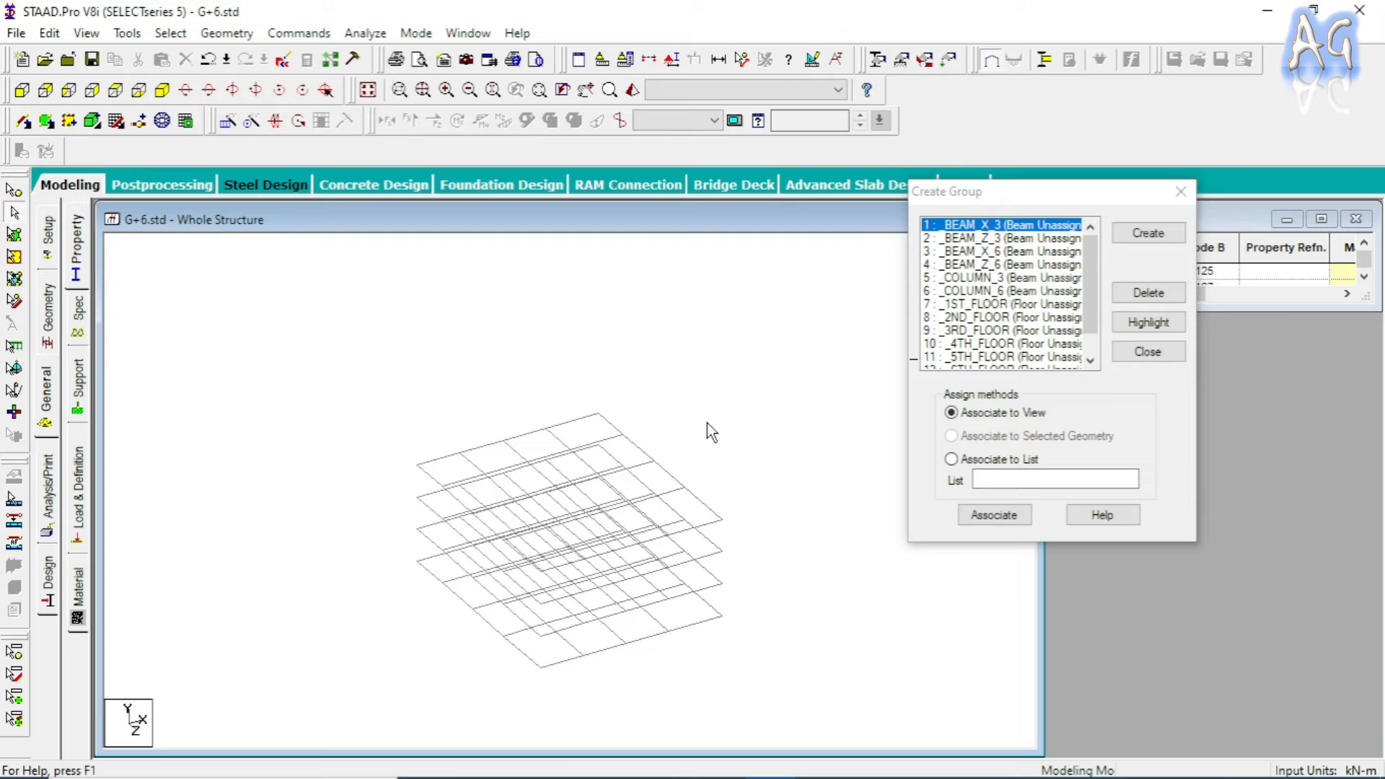
- Select the displayed beams parallel to X, associate them with the BEAM_X_3 group, and clear the selection
click(177, 36)
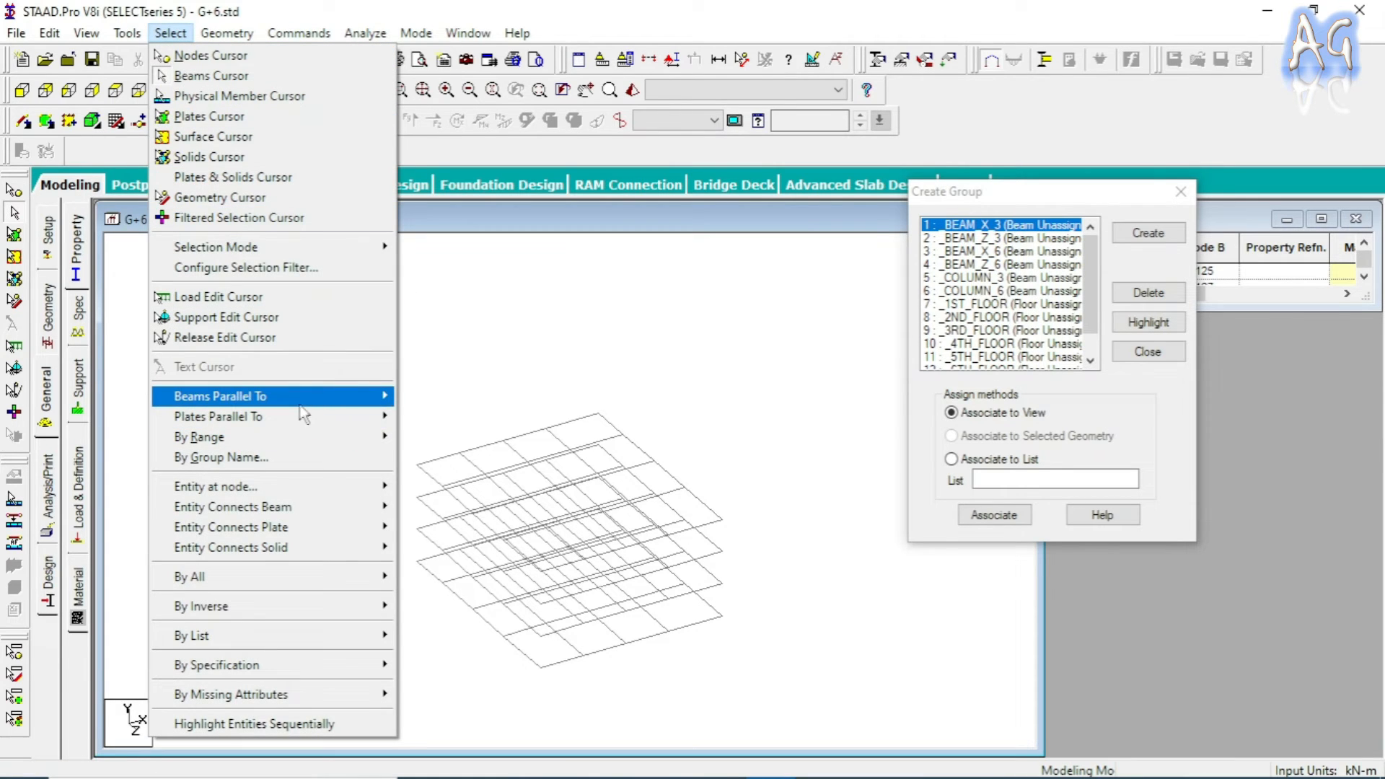
mouse_move(382, 398)
click(422, 397)
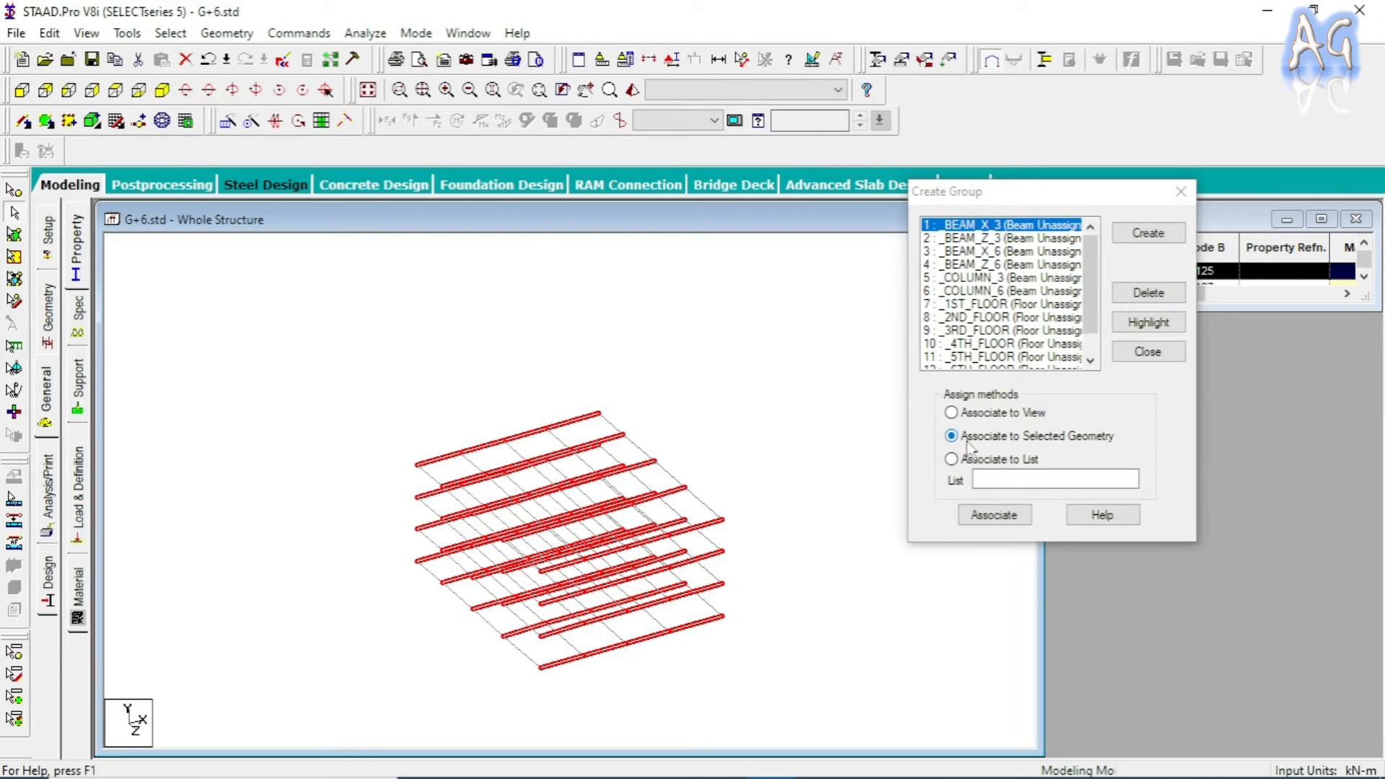
click(983, 521)
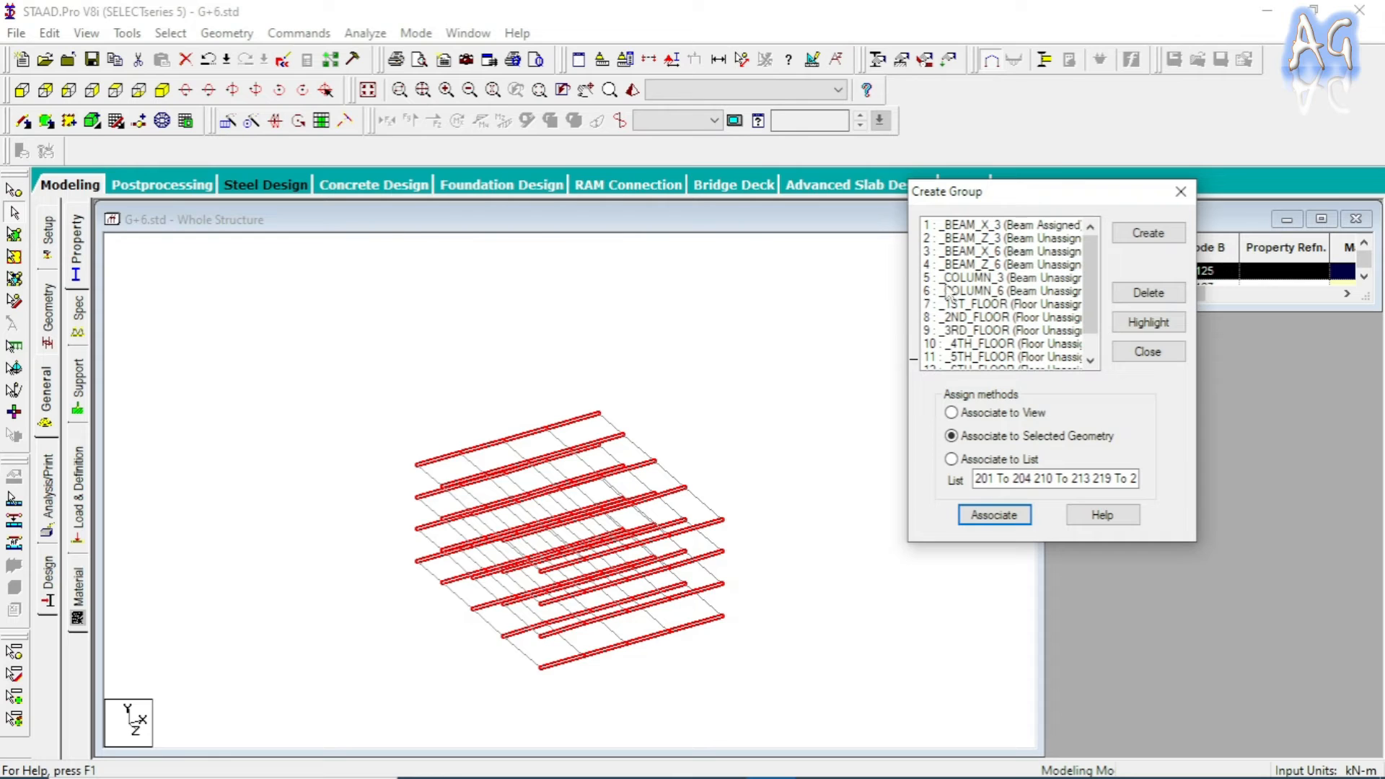
click(724, 392)
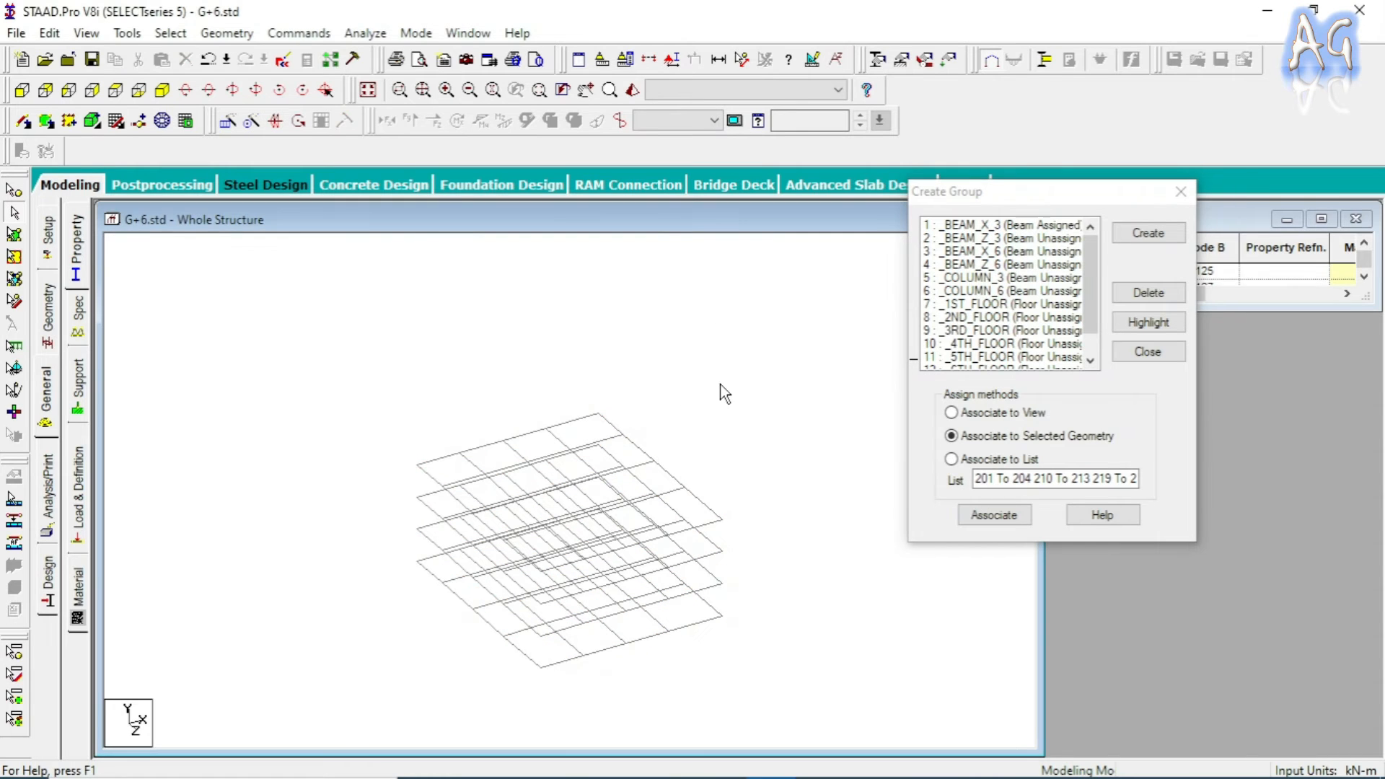
- Select the displayed beams parallel to Z, associate them with the BEAM_Z_3 group, and clear the selection
click(186, 37)
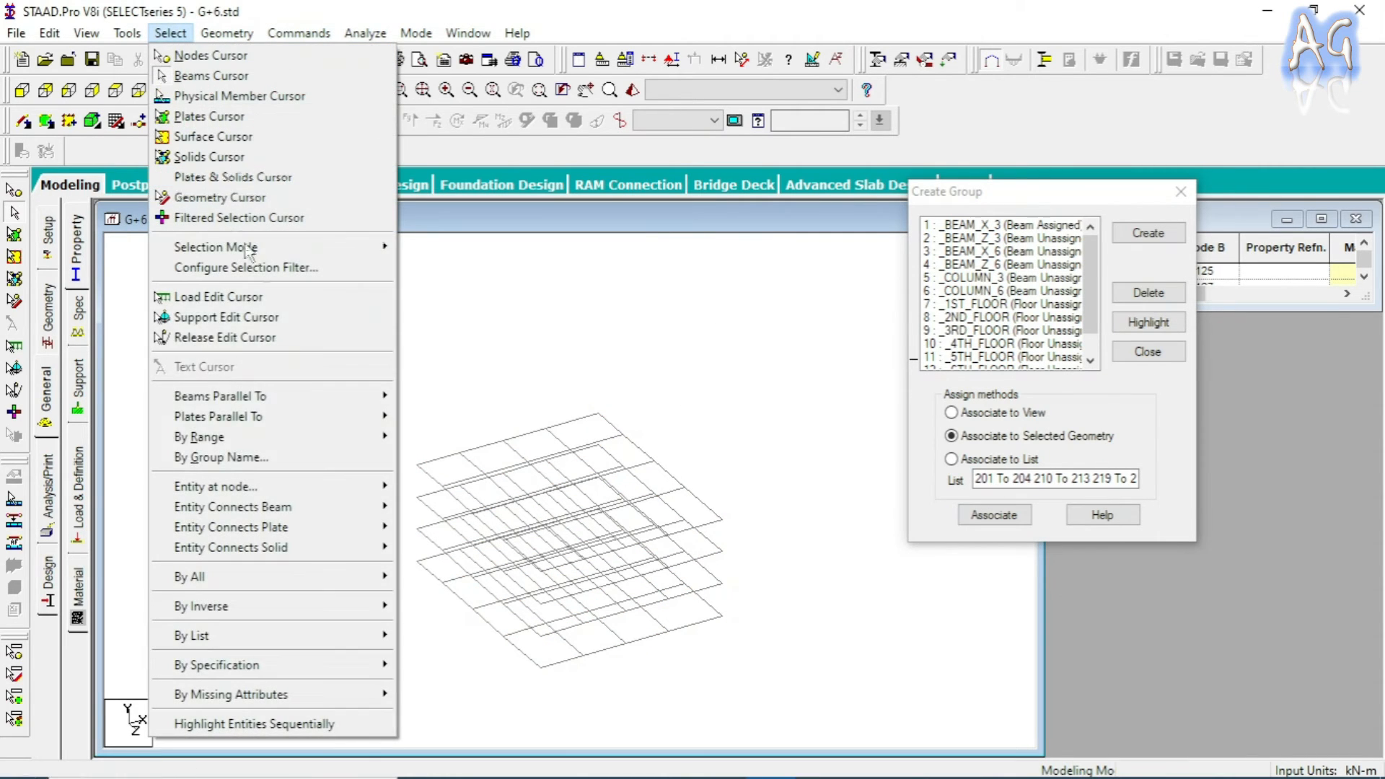
mouse_move(349, 406)
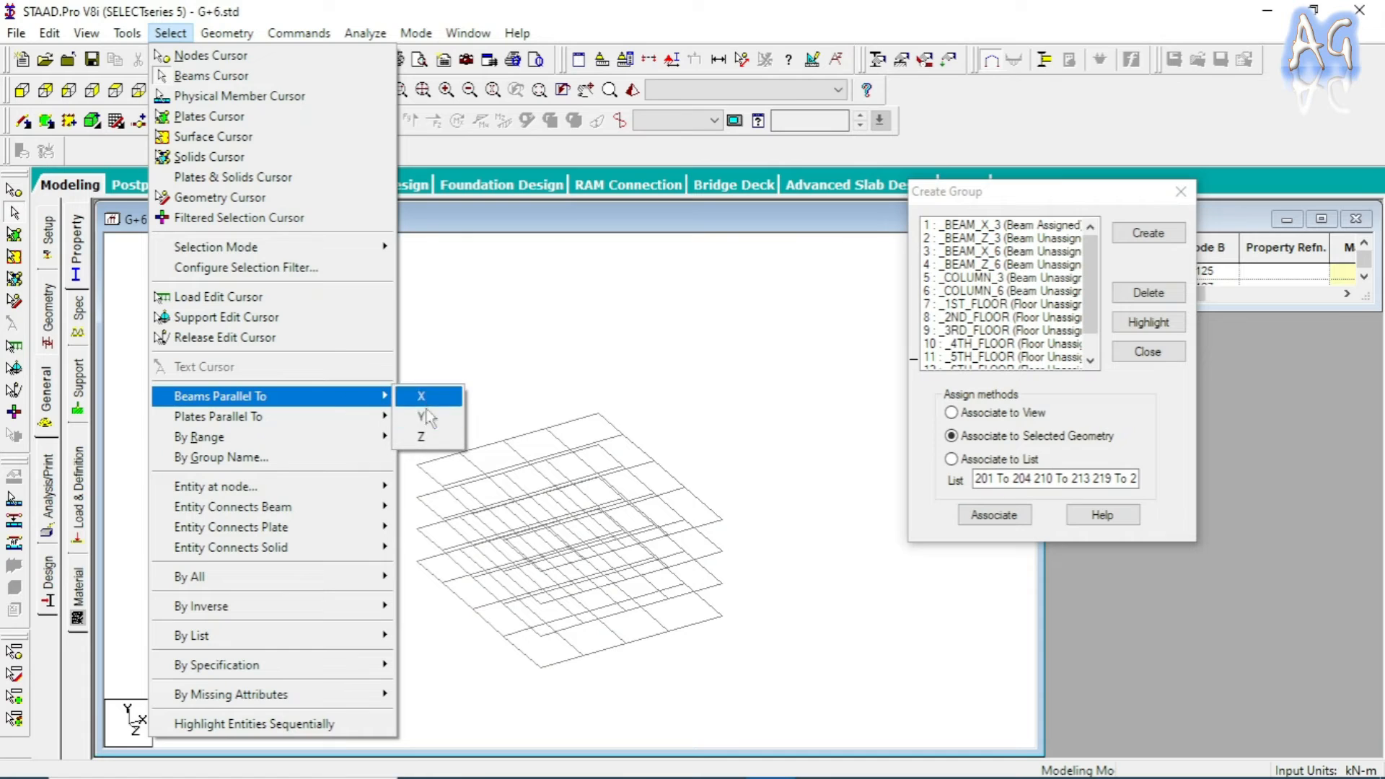
click(421, 436)
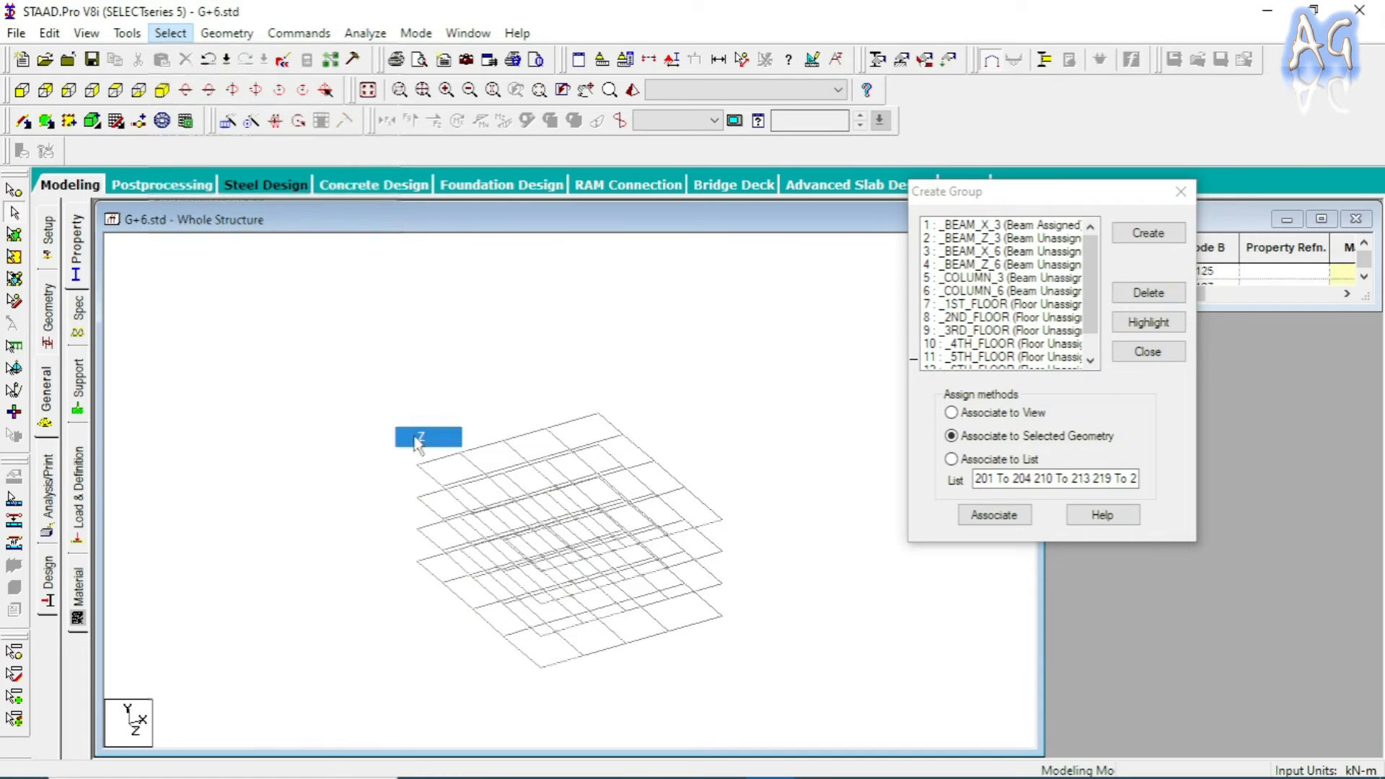
click(966, 241)
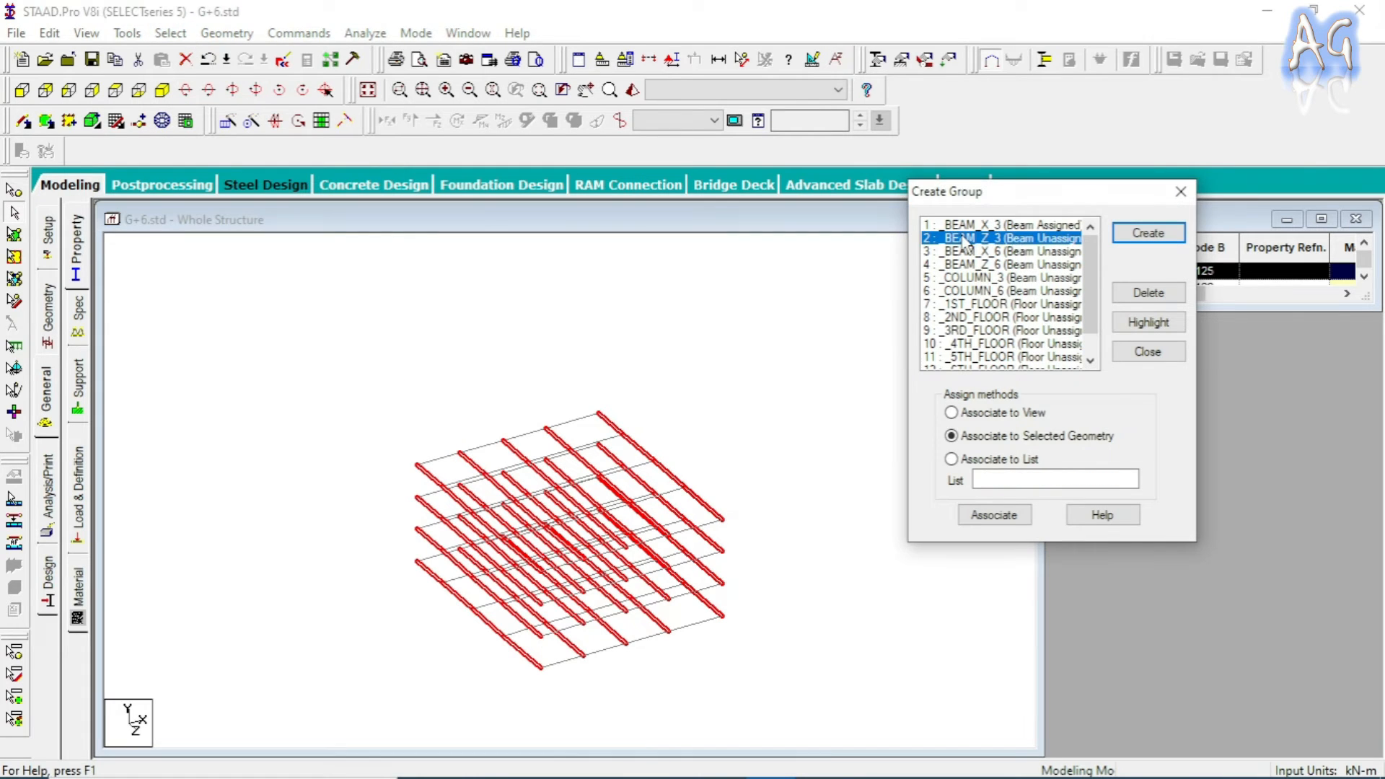
click(990, 516)
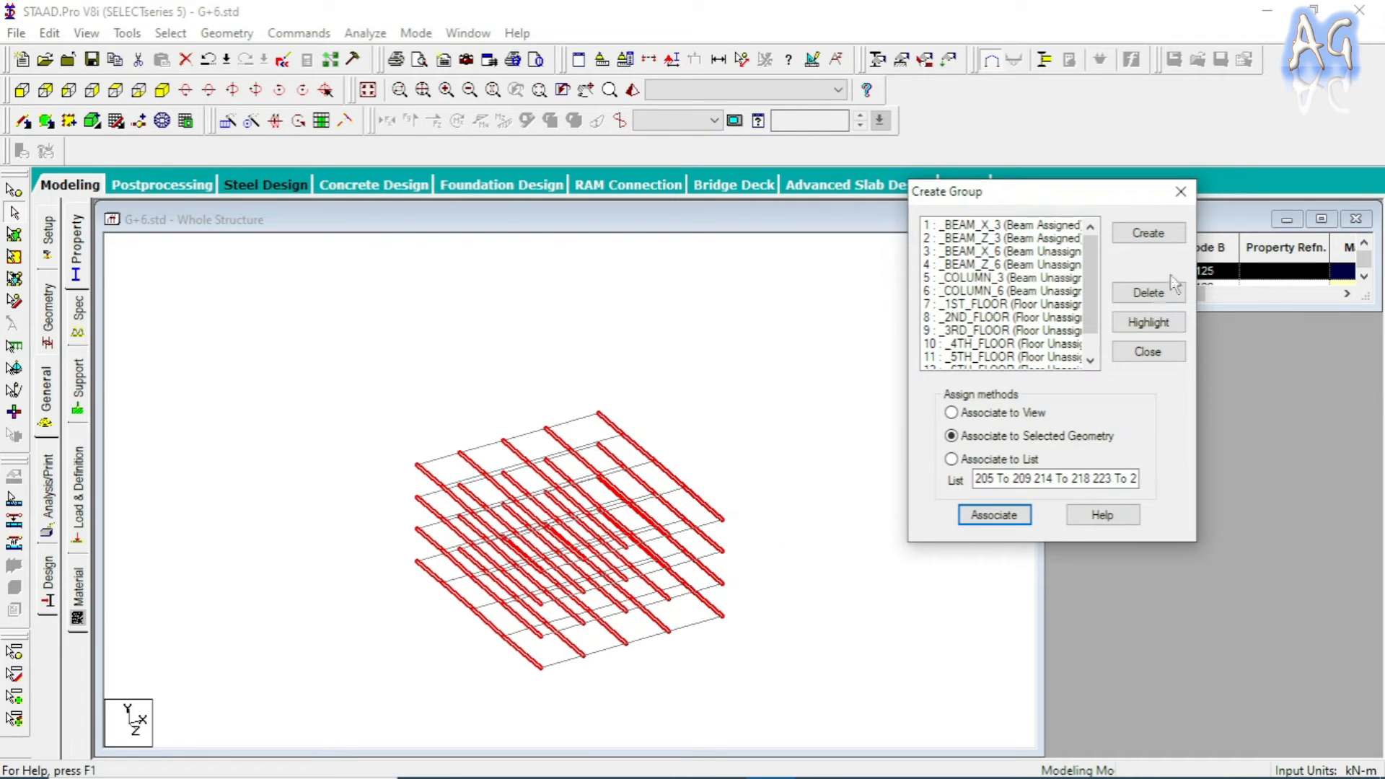
click(748, 355)
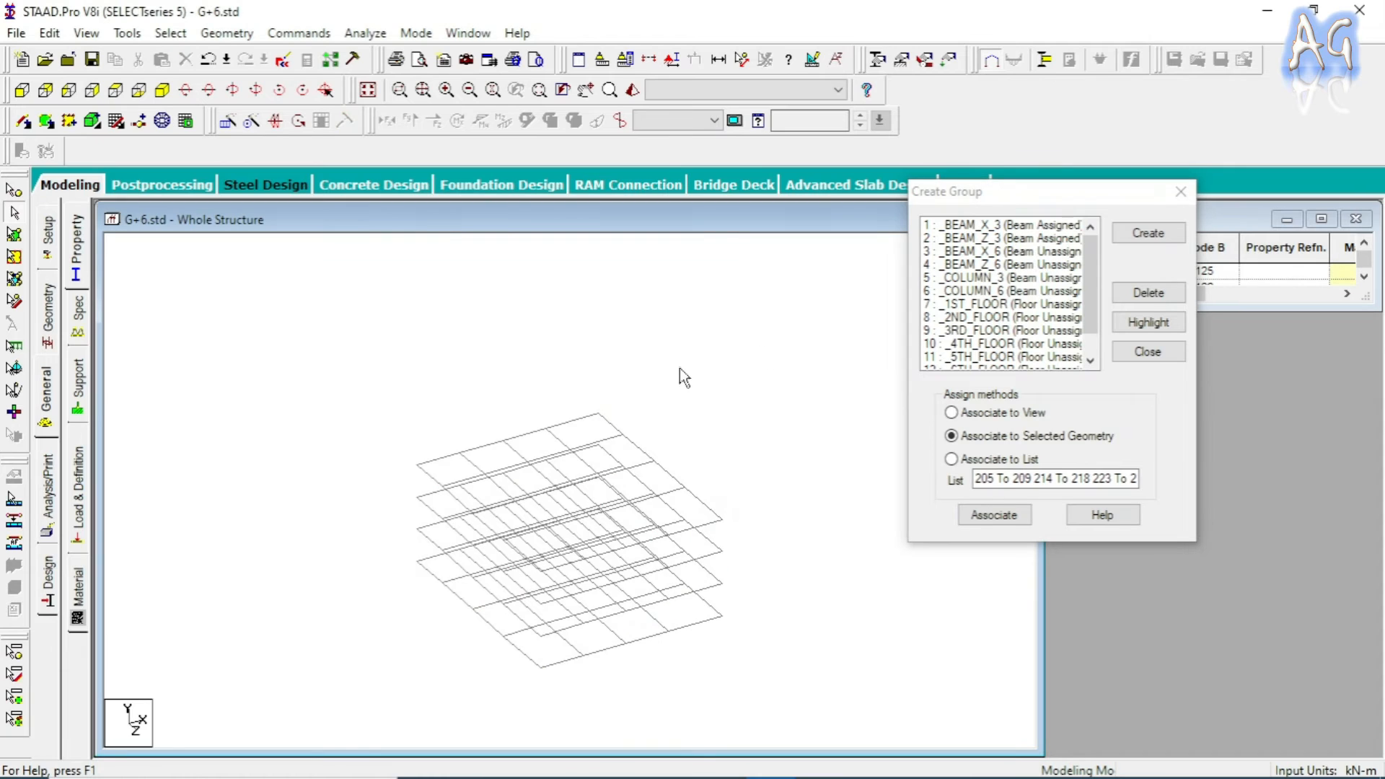
- Display the whole structure from the front and select only the horizontal beams of the four uppermost levels
click(367, 89)
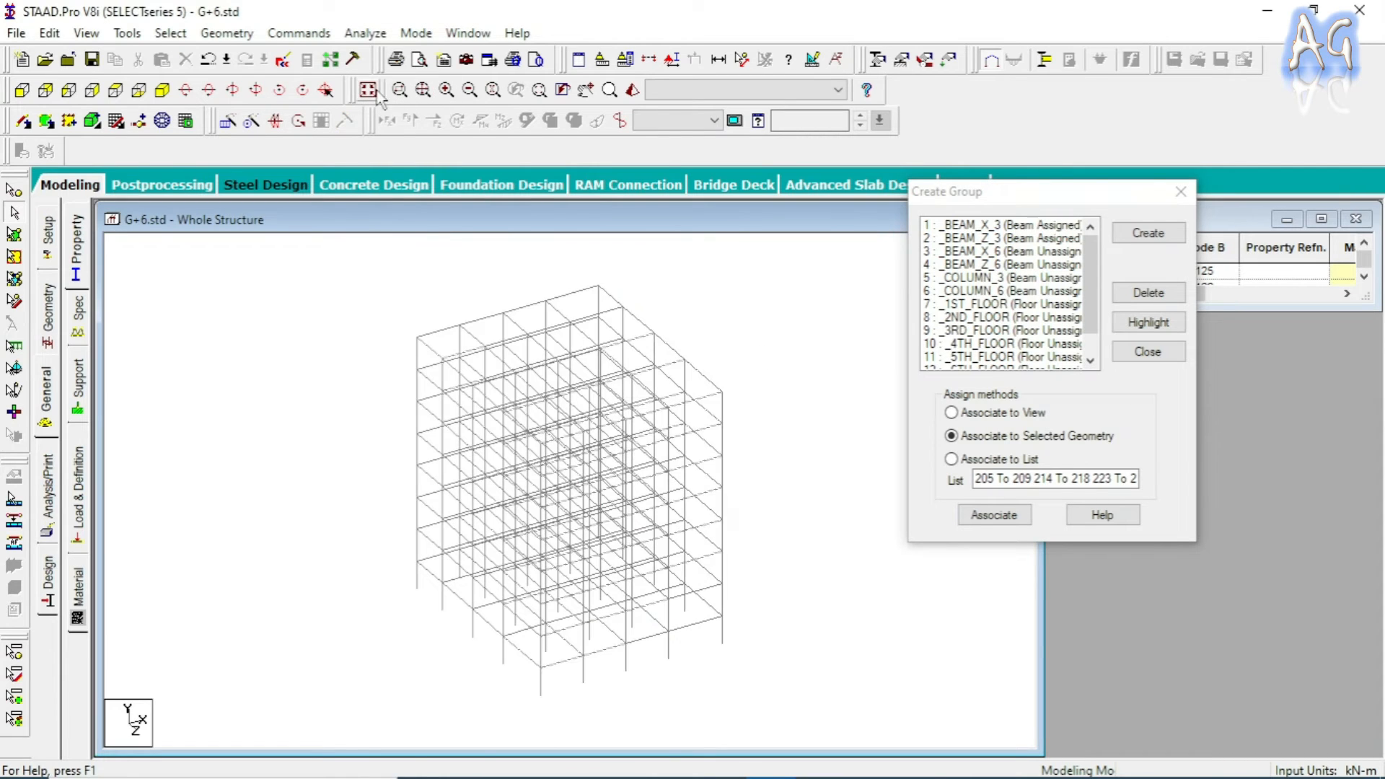
click(21, 90)
drag(403, 270, 739, 452)
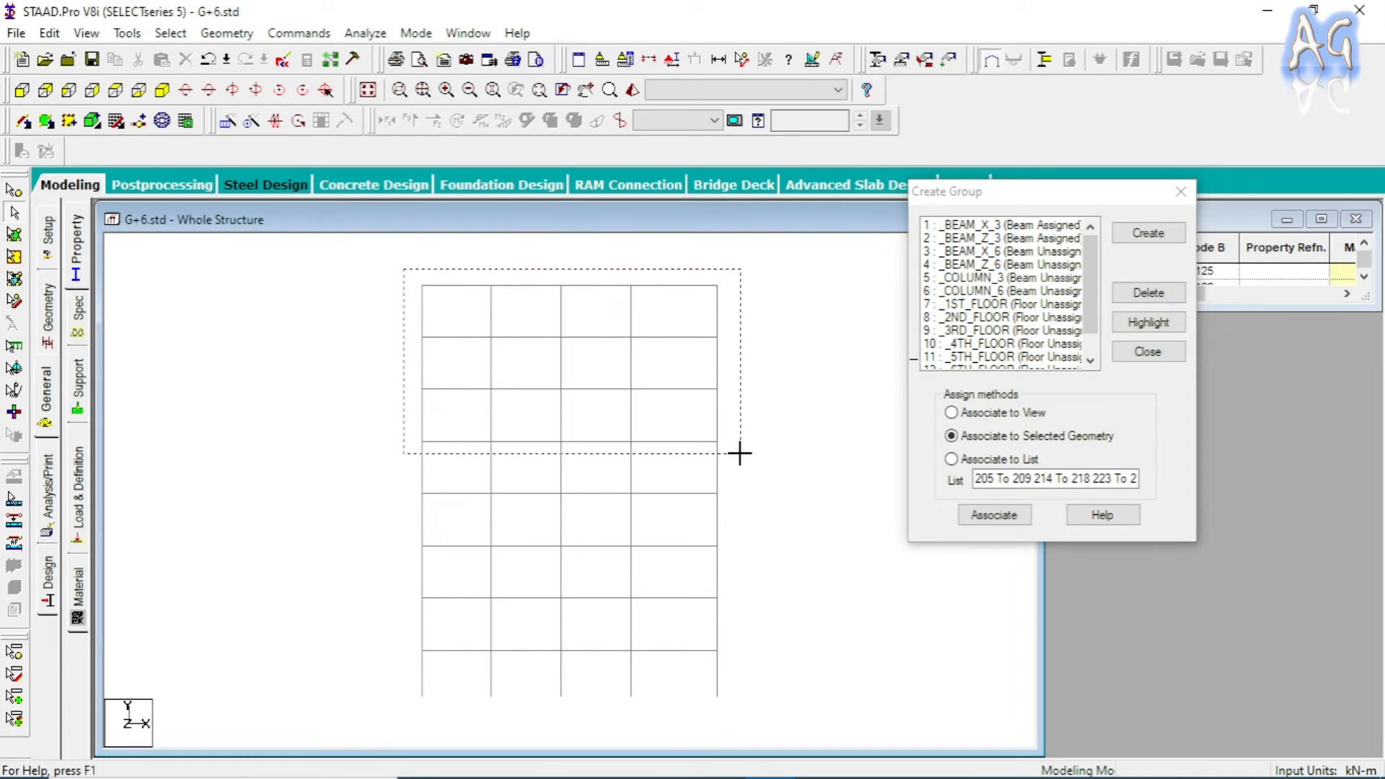
drag(739, 453, 741, 454)
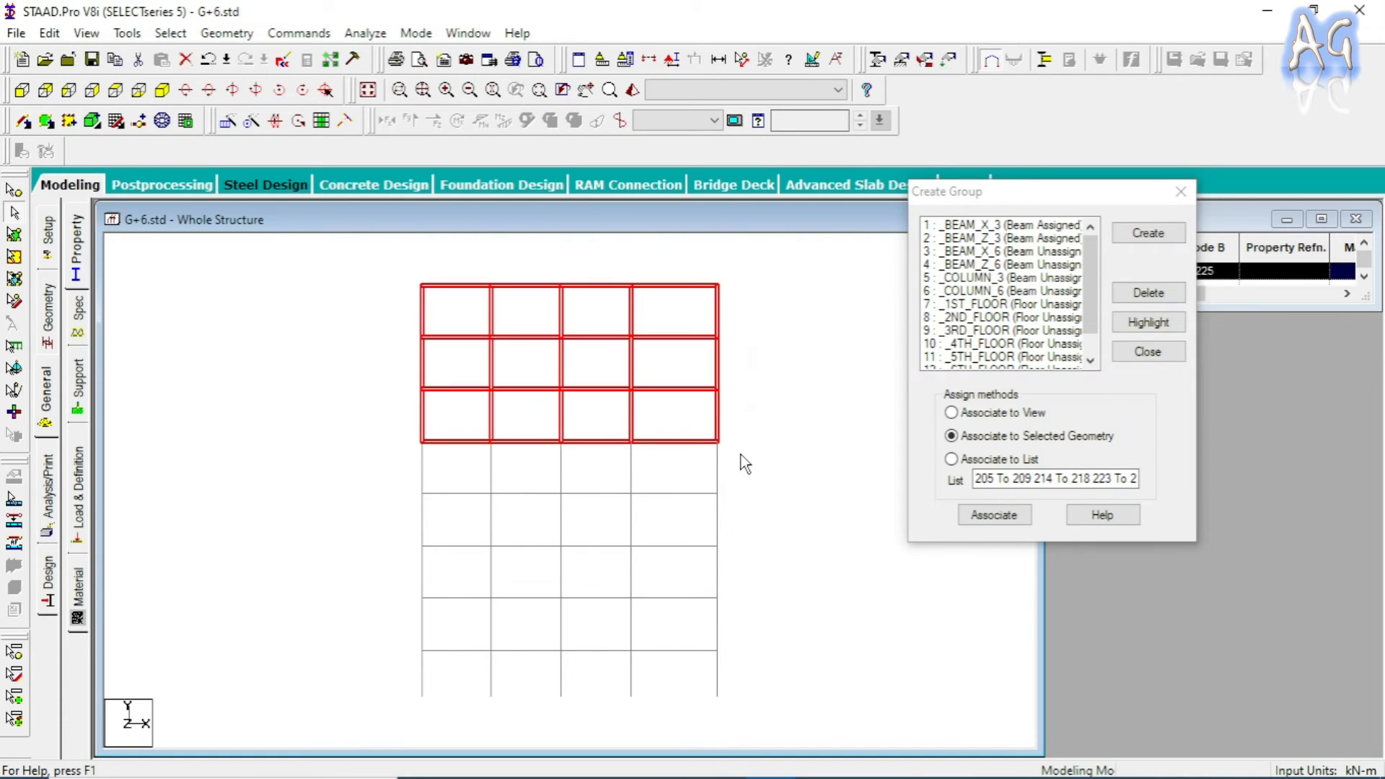
click(772, 385)
drag(386, 260, 761, 307)
ctrl+drag(399, 319, 717, 343)
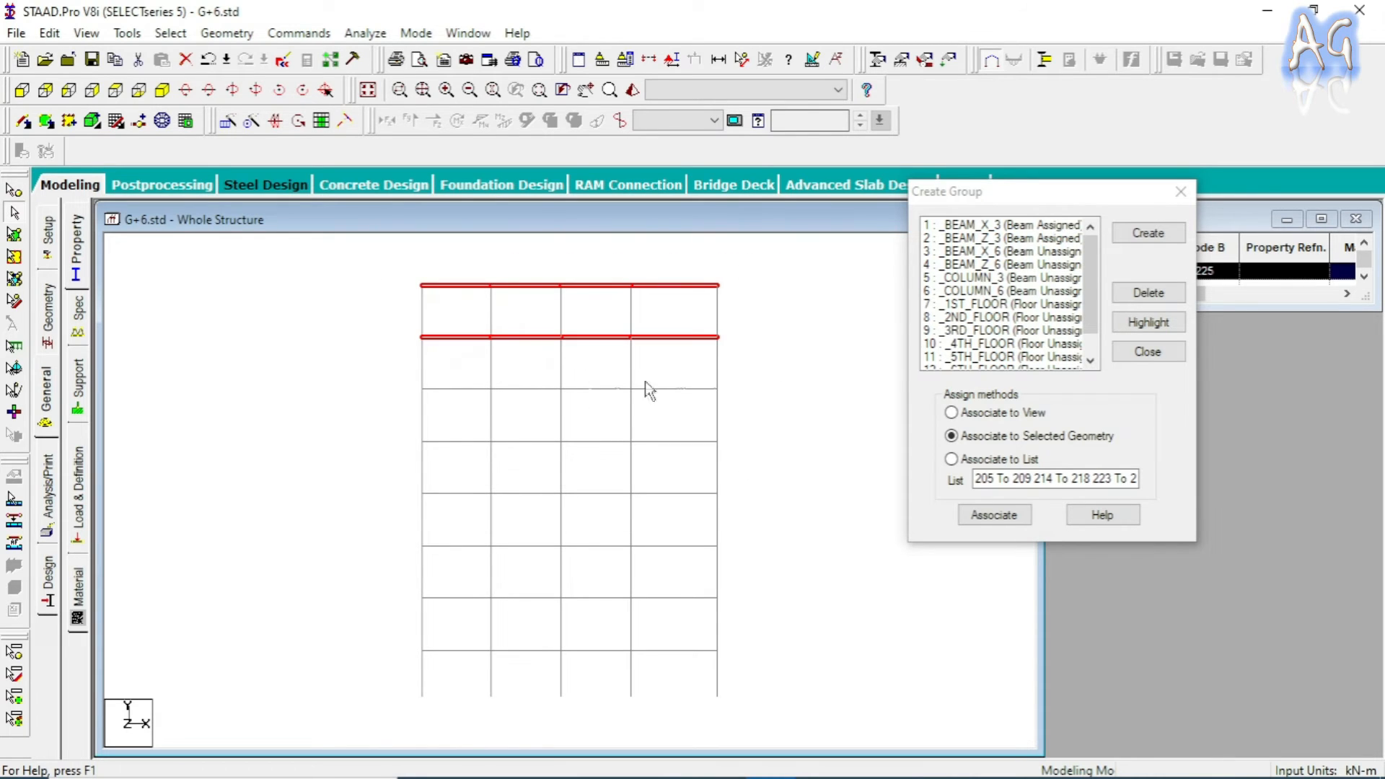
ctrl+drag(408, 372, 647, 397)
ctrl+drag(402, 420, 750, 460)
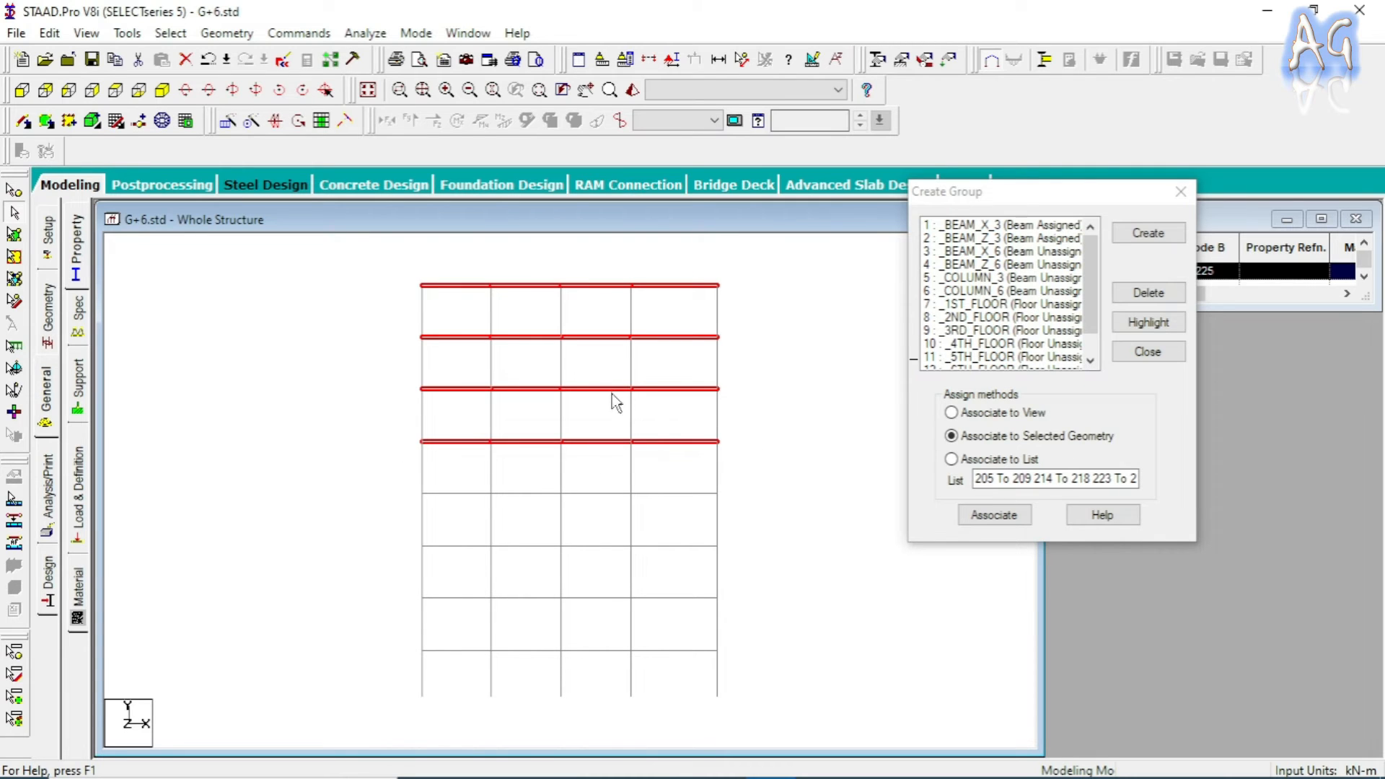
- Show only the selected upper-level beams in isometric view and clear the selection
click(86, 33)
click(165, 96)
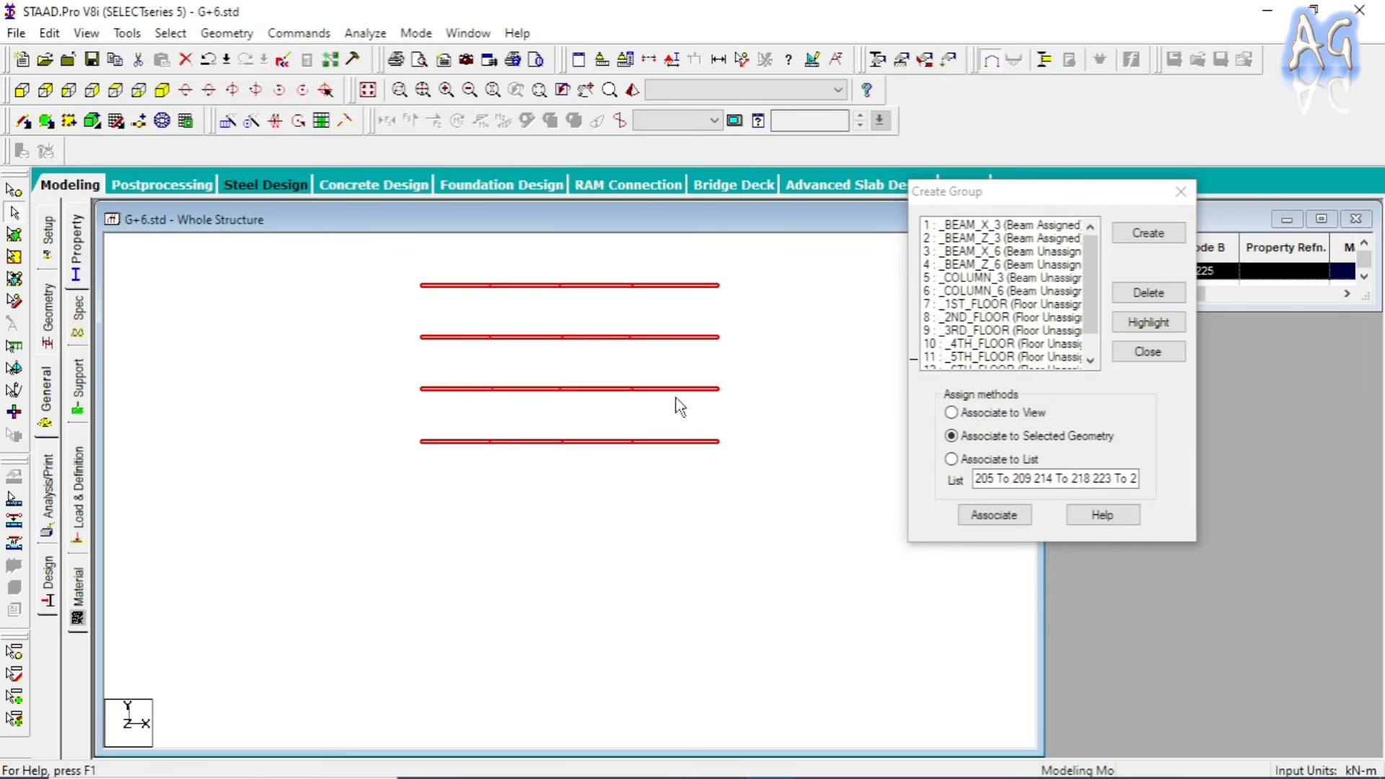
click(162, 90)
click(694, 330)
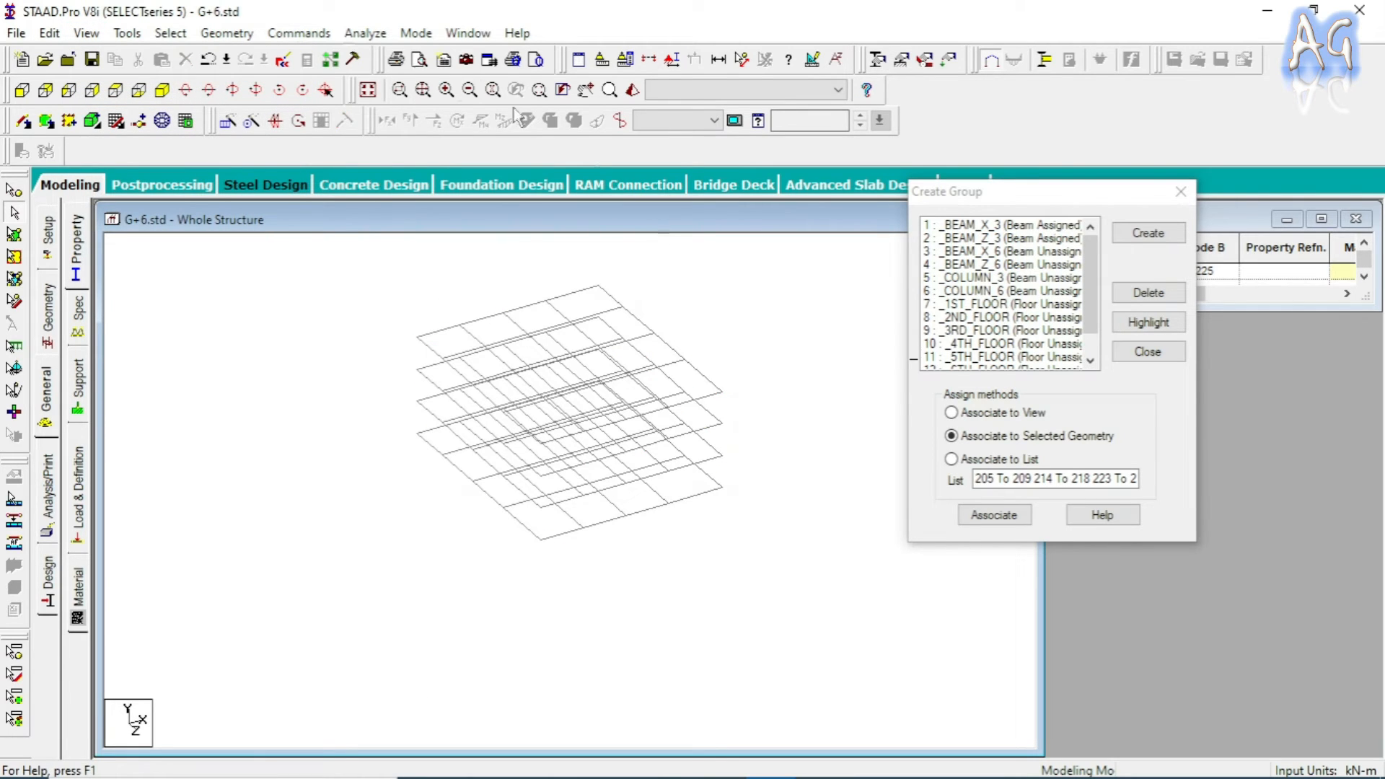
- Select the displayed beams parallel to X and associate them with the BEAM_X_6 group
click(101, 36)
click(171, 33)
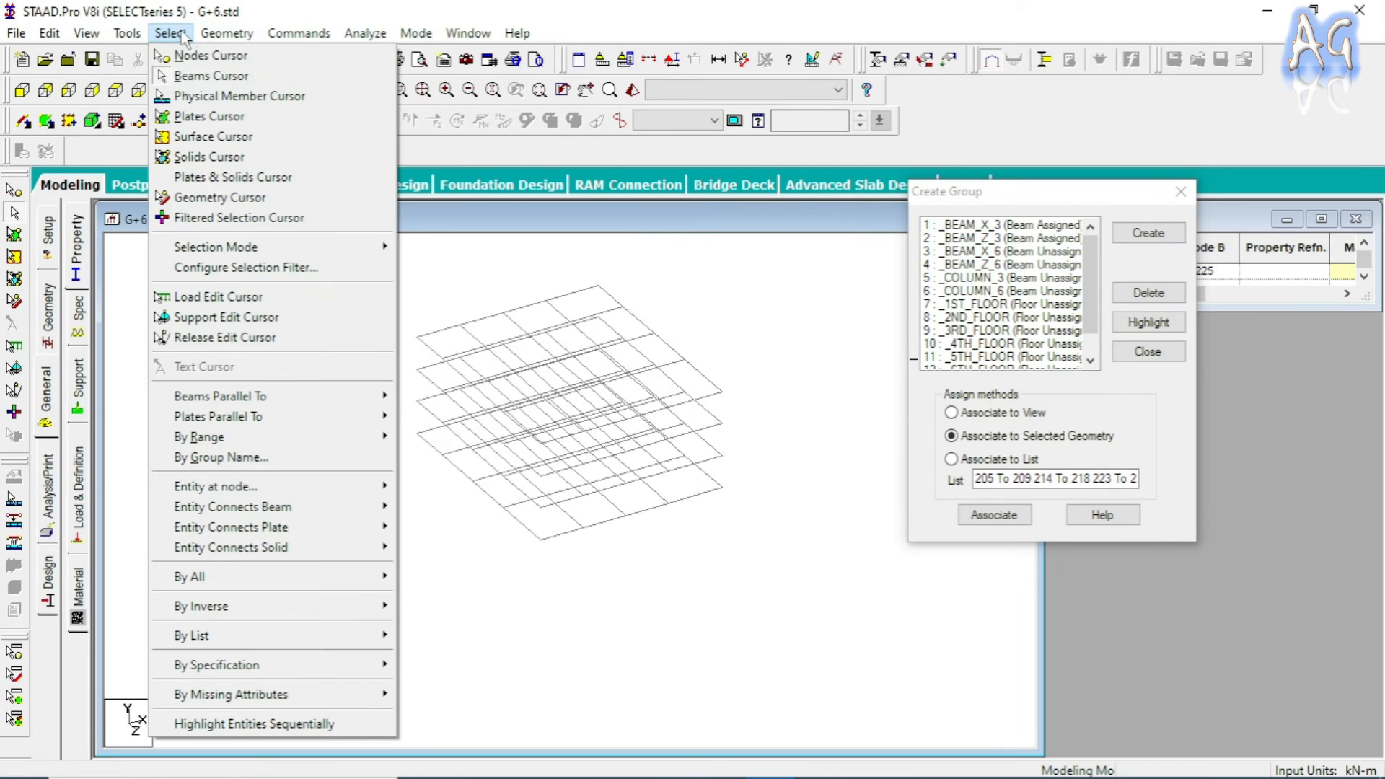
mouse_move(359, 400)
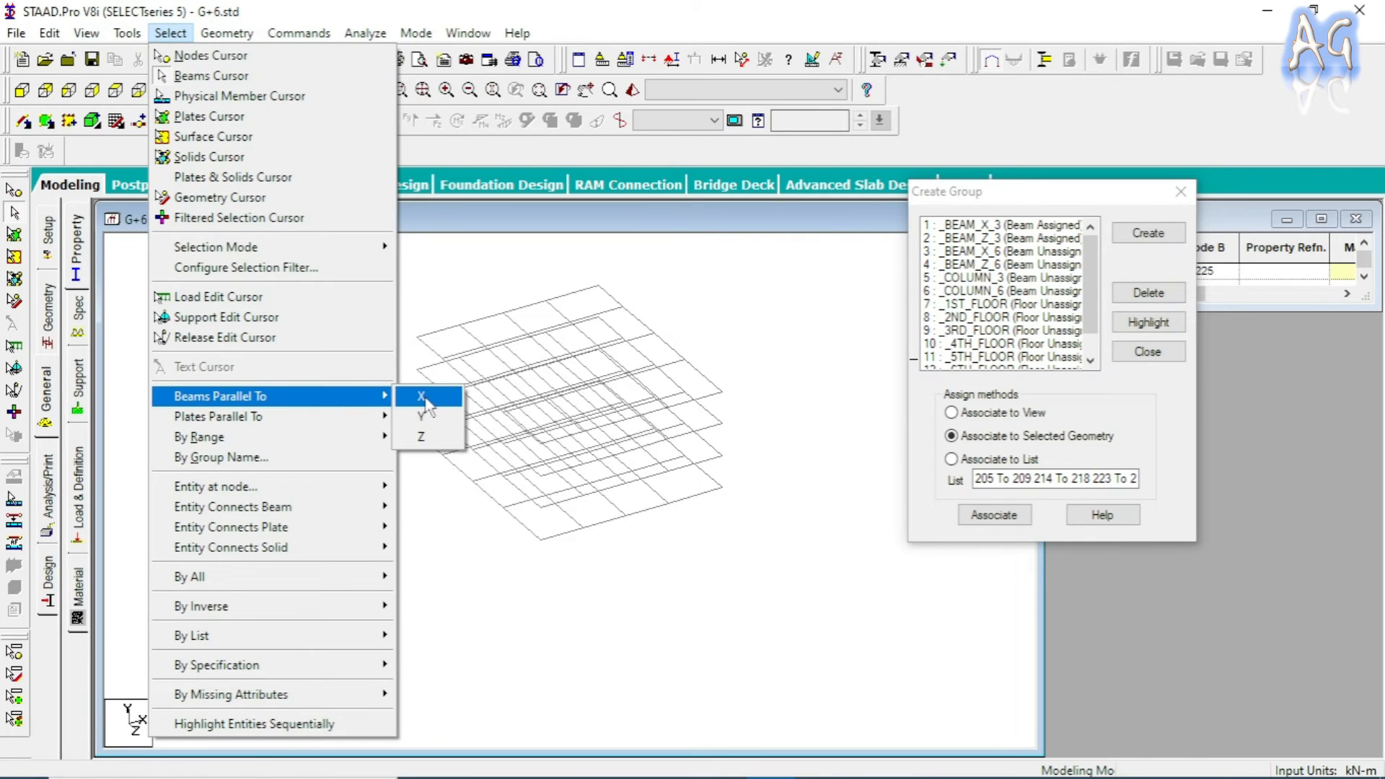
click(424, 398)
click(1013, 251)
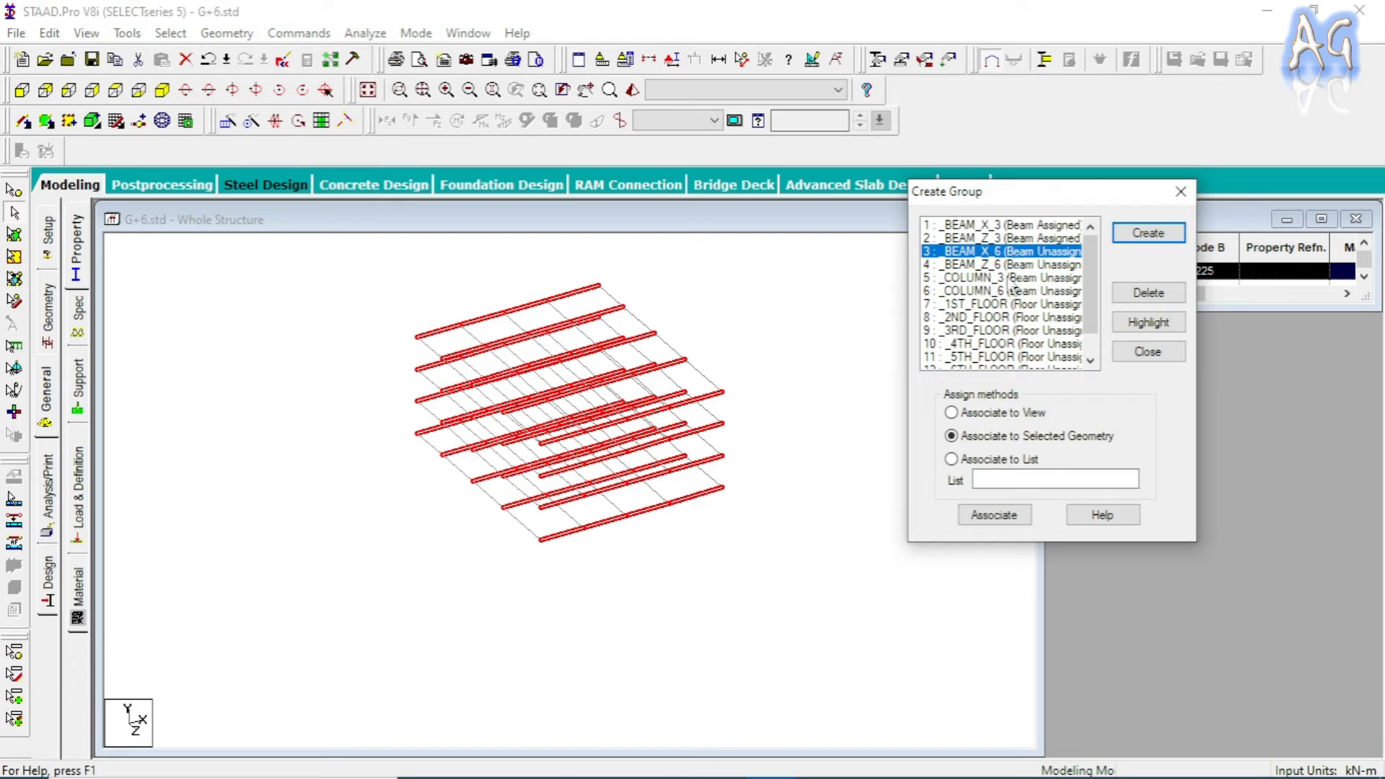
click(994, 515)
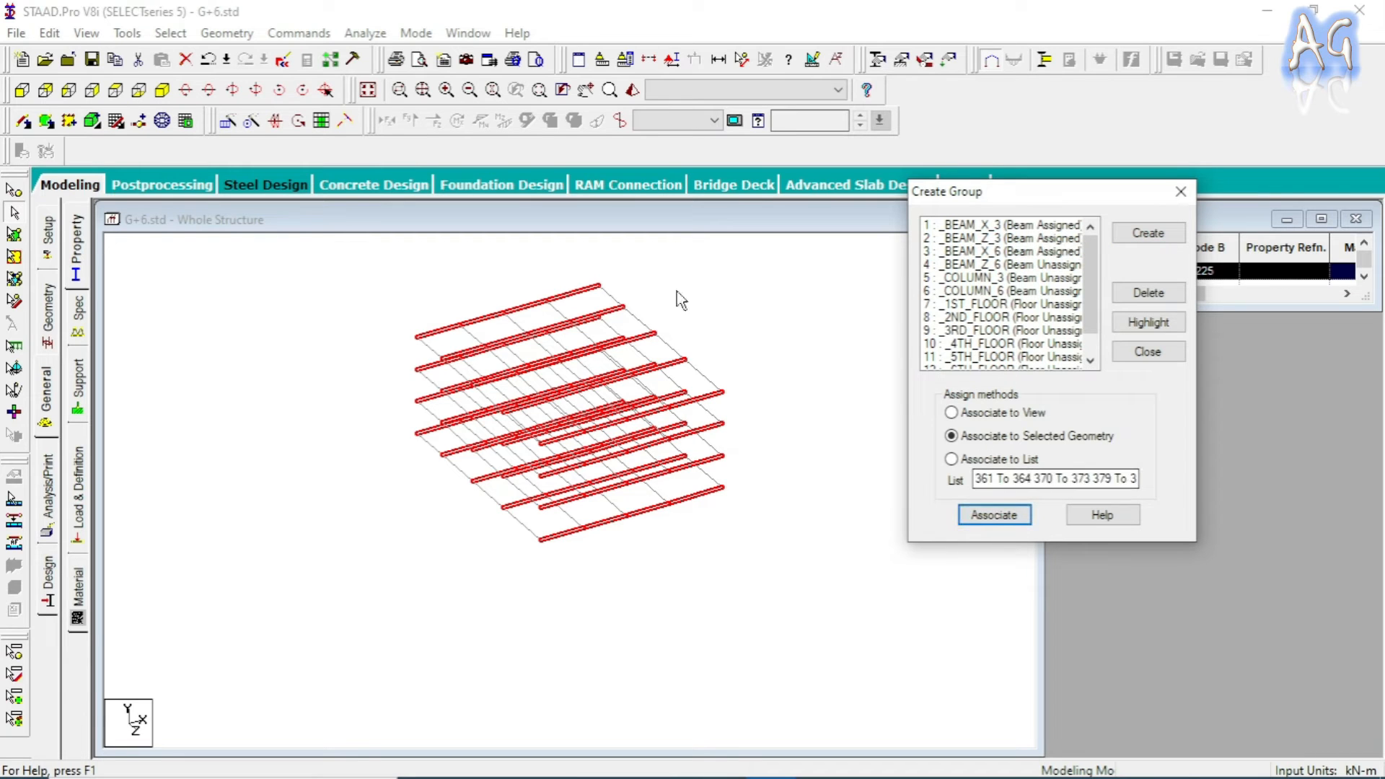
- Select the displayed beams parallel to Z, associate them with the BEAM_Z_6 group, and clear the selection
click(707, 306)
click(170, 33)
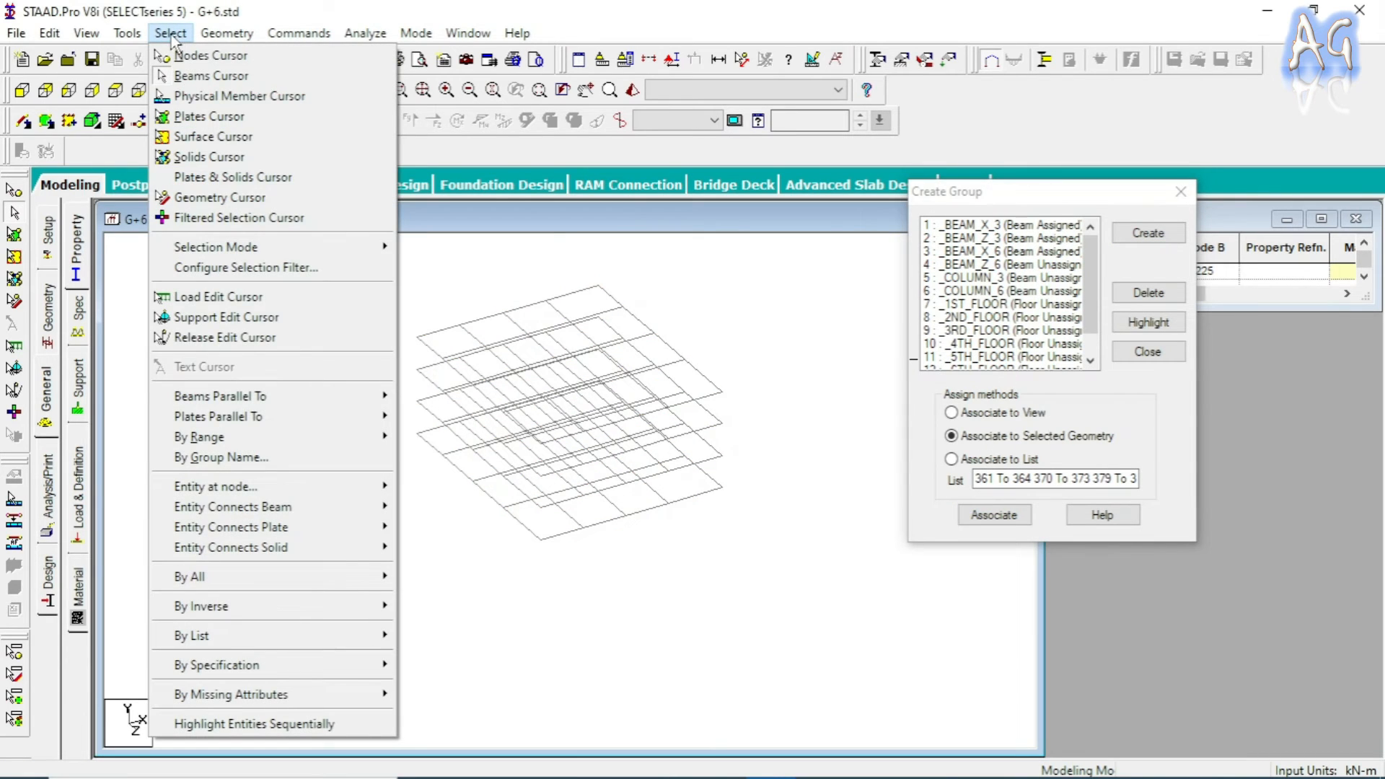
mouse_move(354, 402)
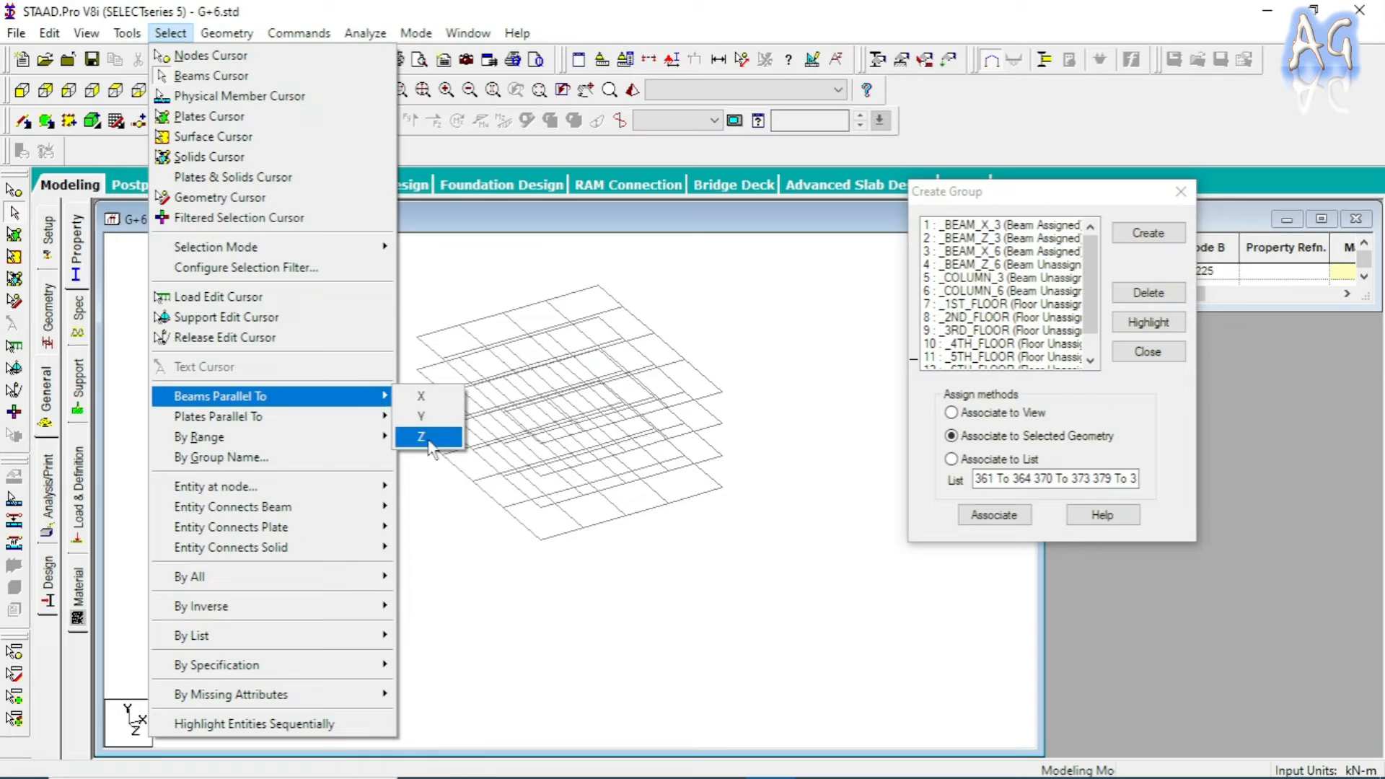
click(425, 437)
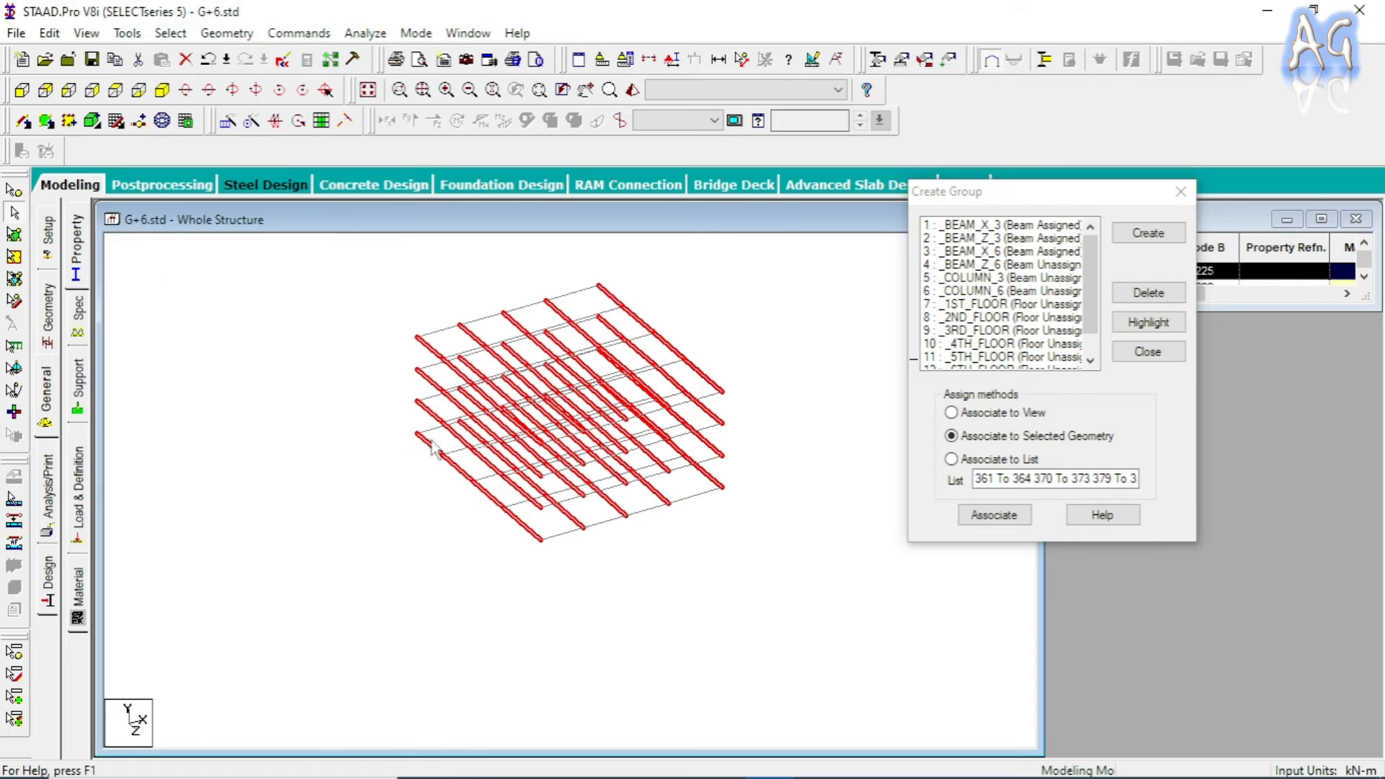
click(1001, 265)
click(994, 513)
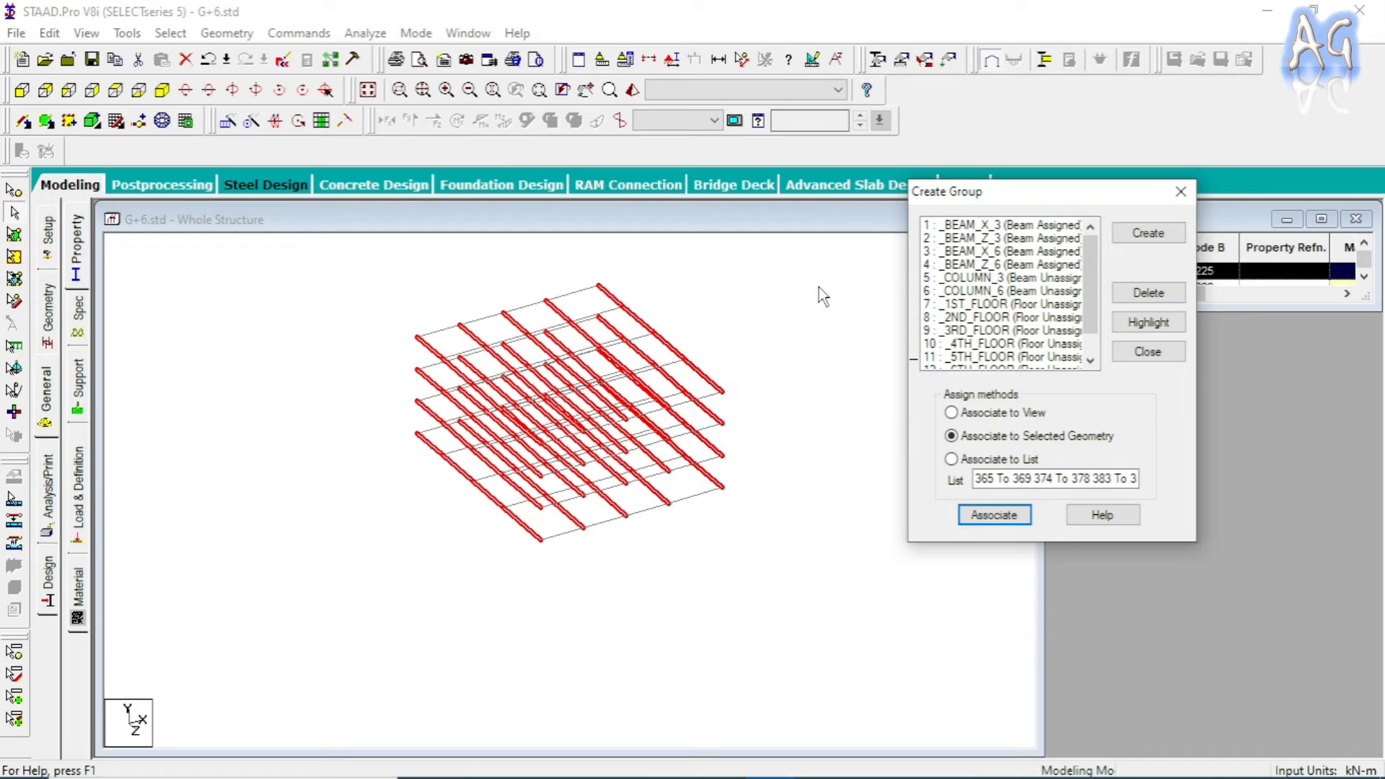
click(735, 303)
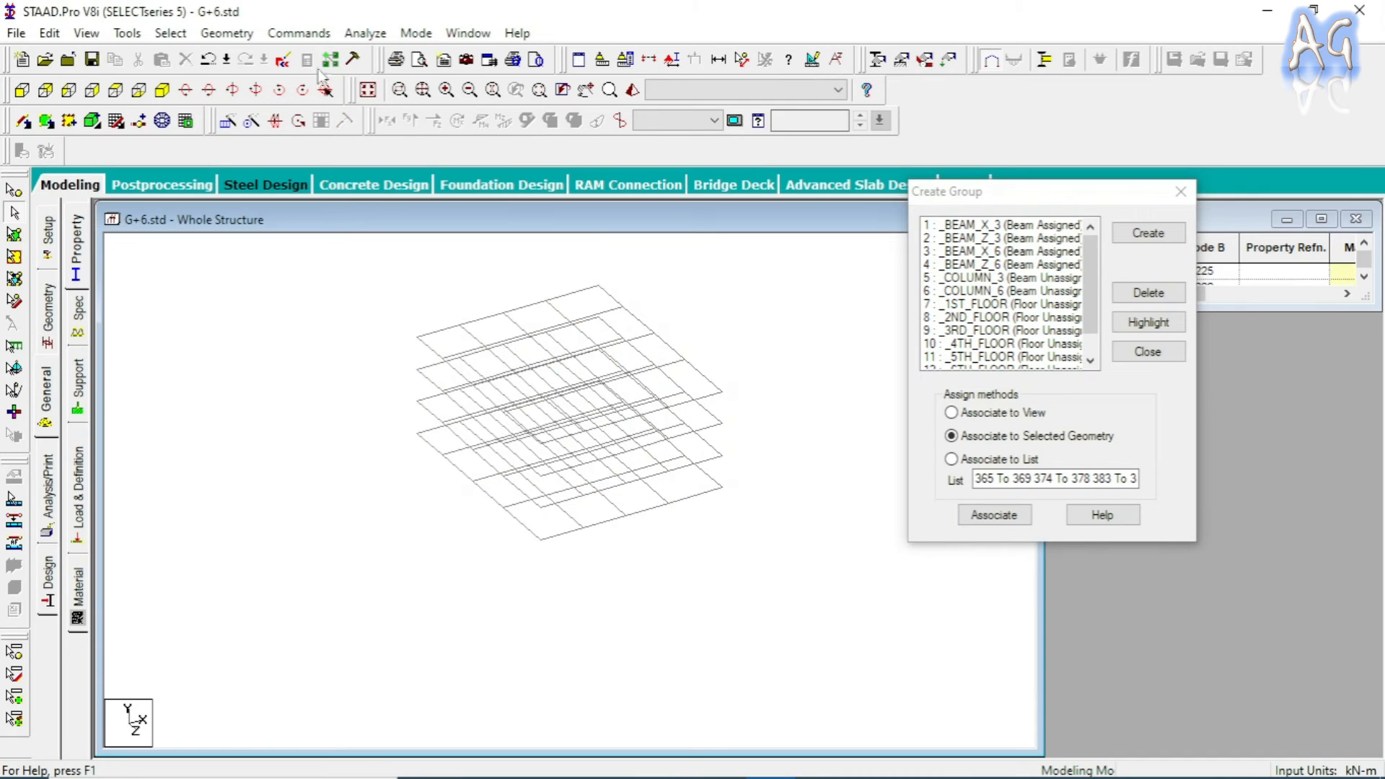
- From the whole structure, isolate all members of the four lowest storeys in isometric view and clear the selection
click(372, 95)
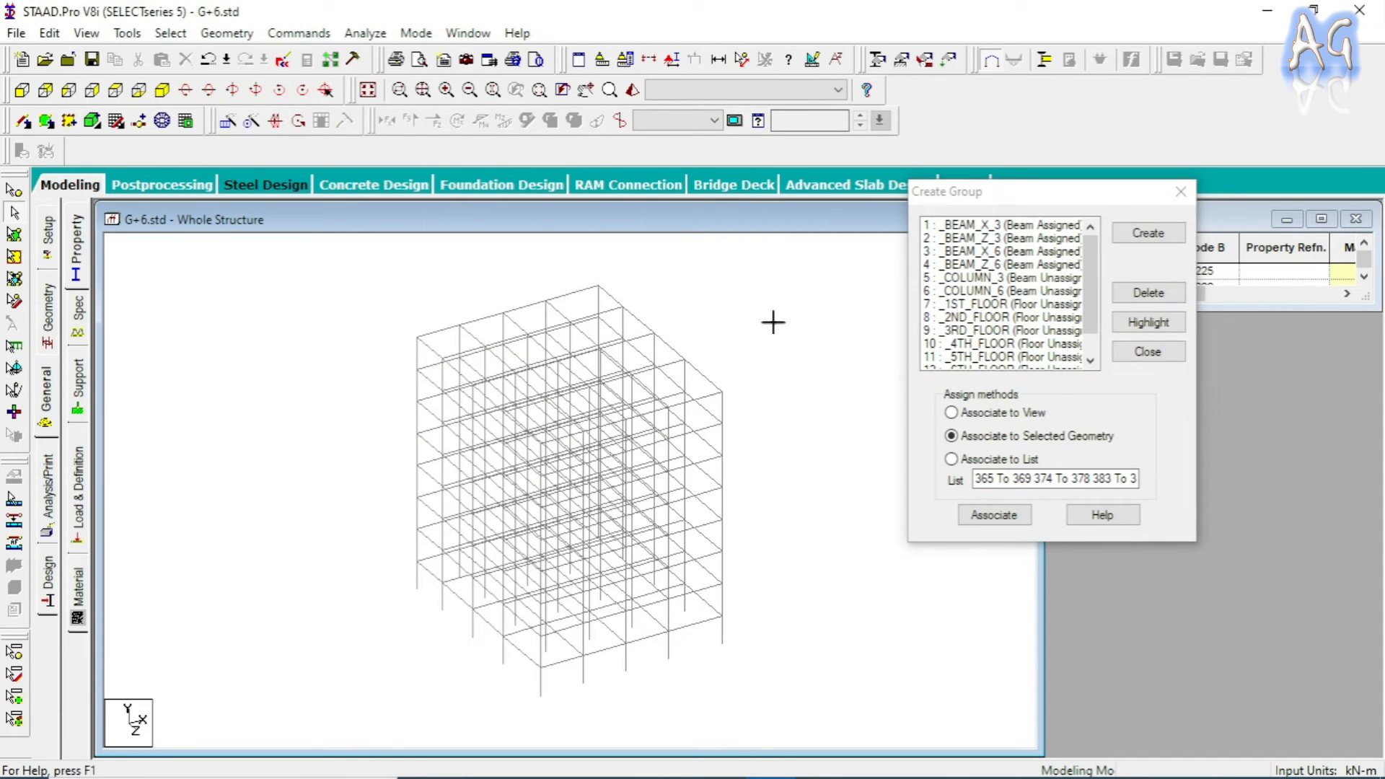
click(21, 90)
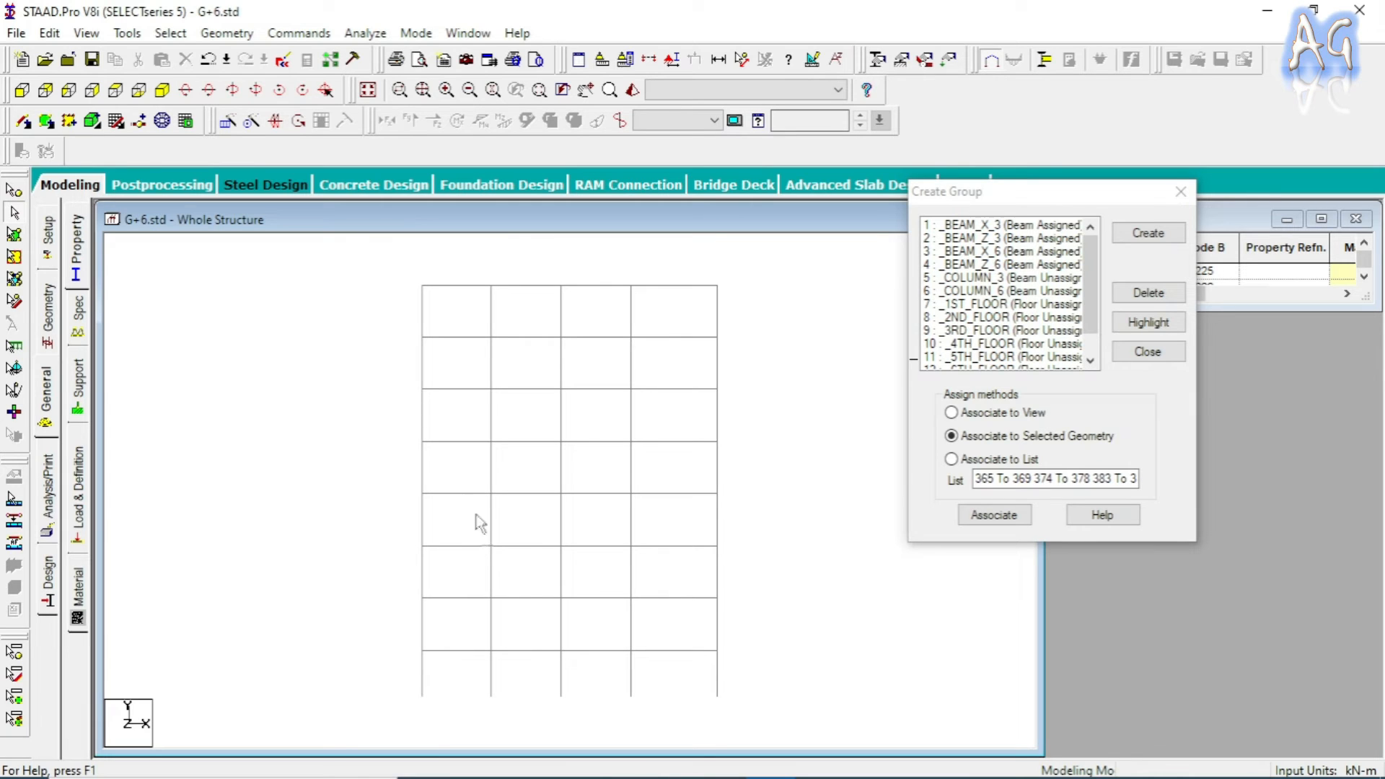
drag(410, 479, 756, 704)
click(86, 34)
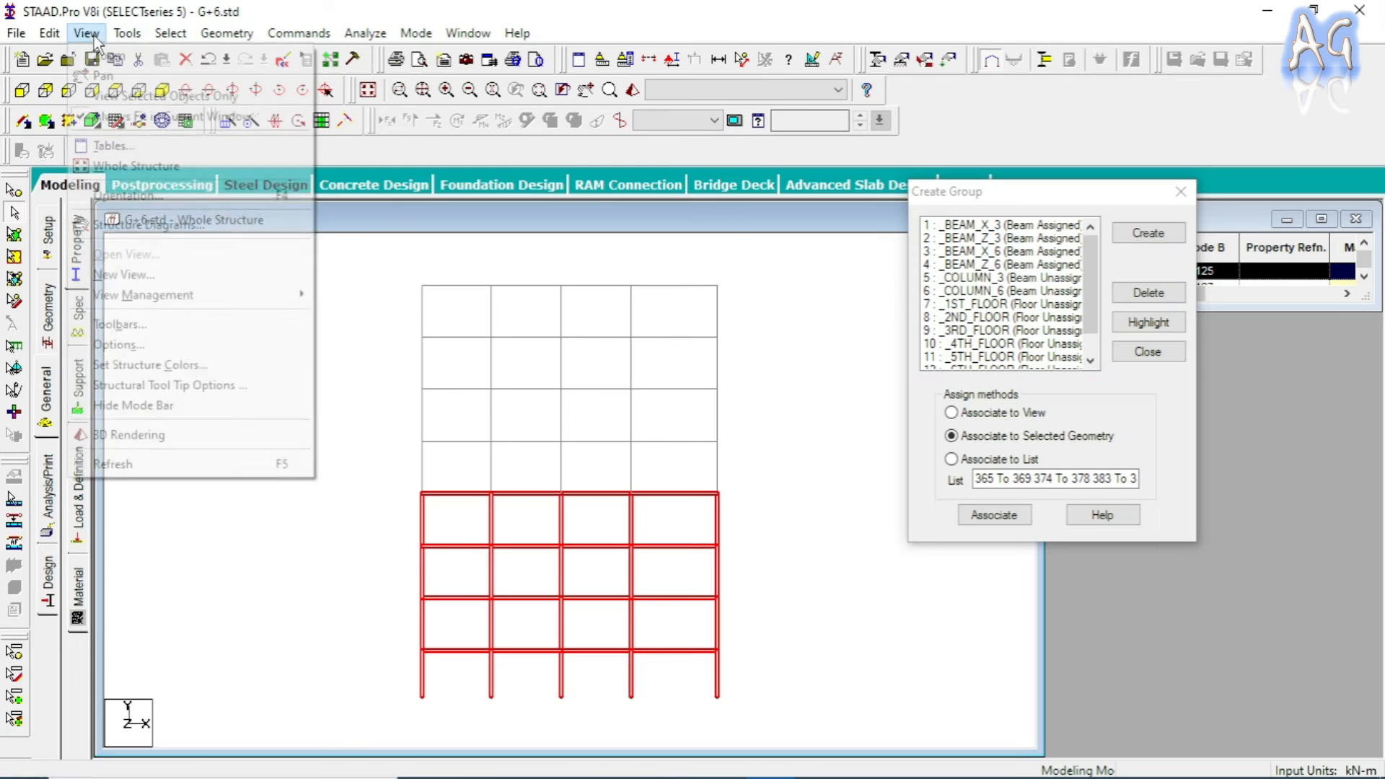
click(137, 94)
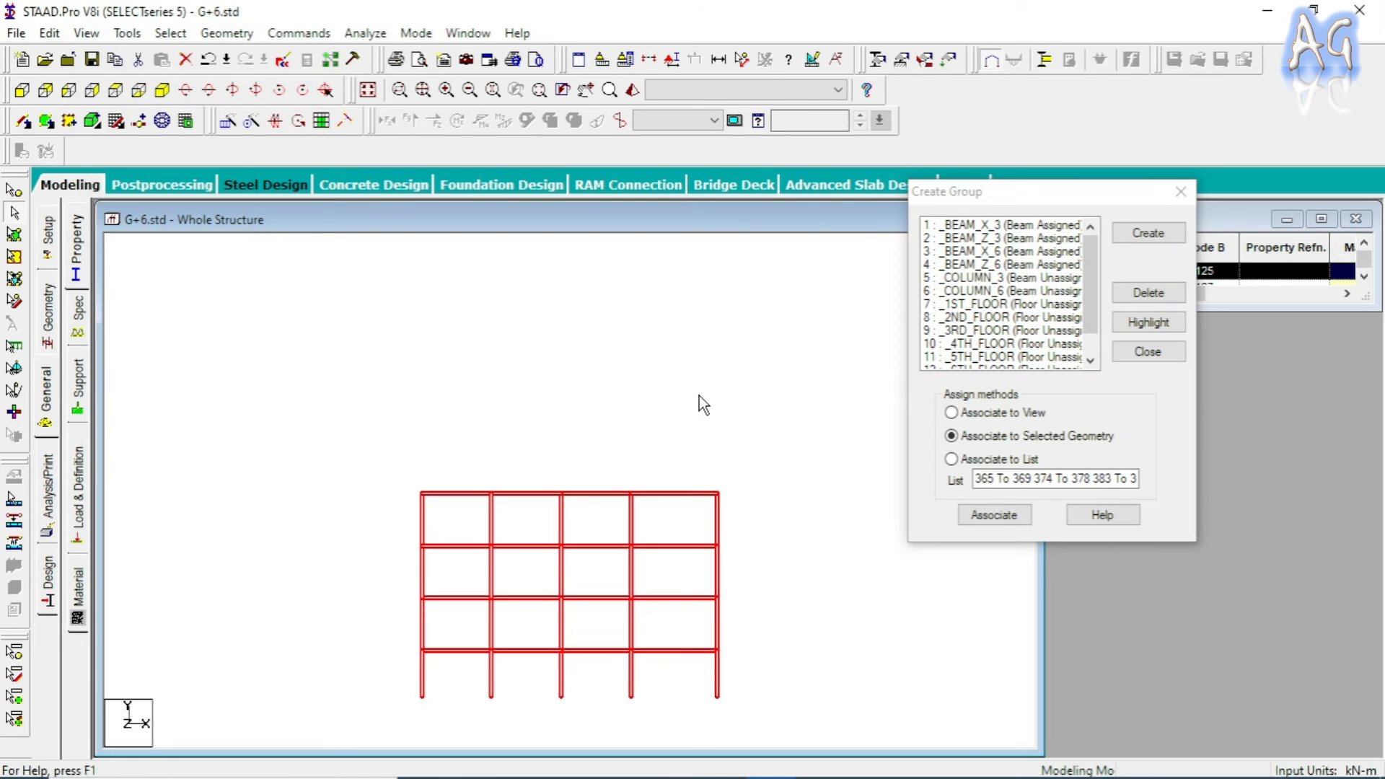
click(162, 91)
click(681, 353)
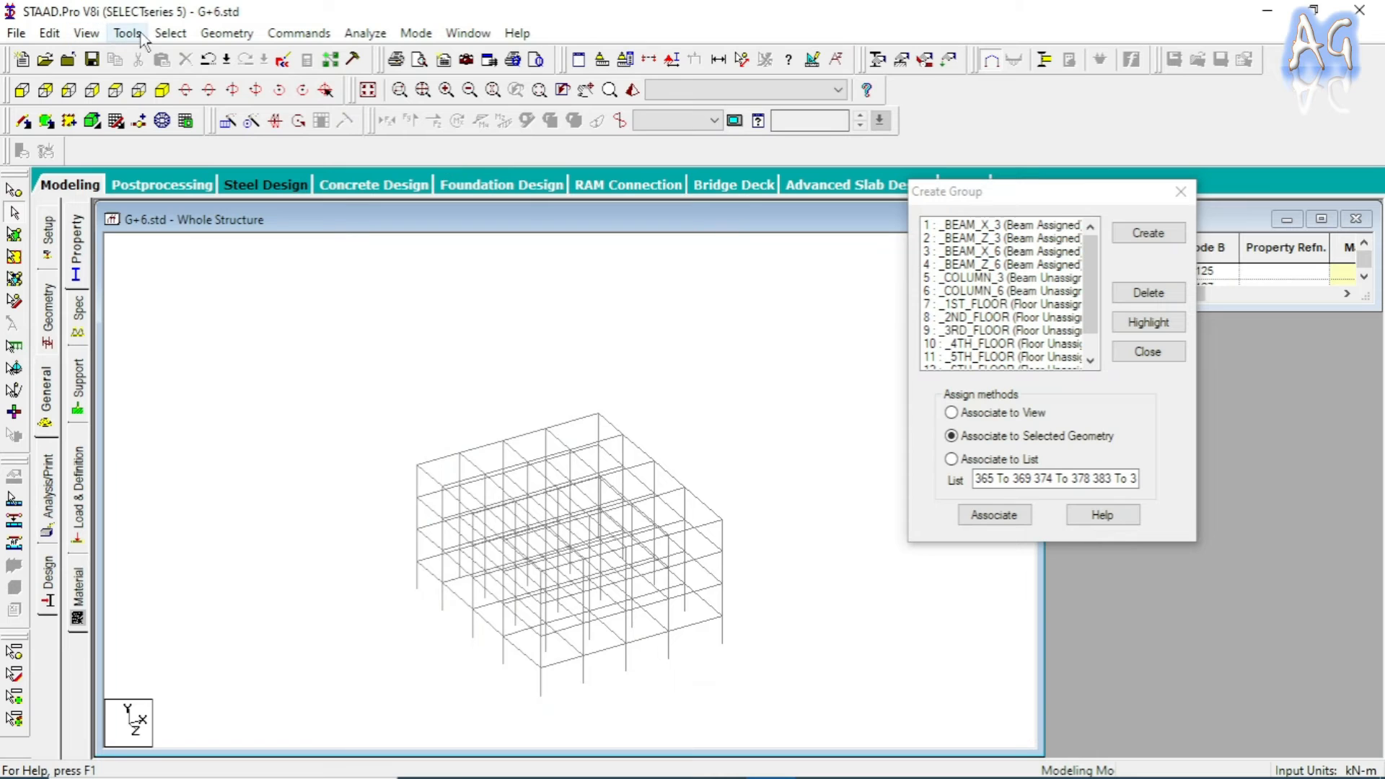
- Select the displayed members parallel to Y, associate them with the COLUMN_3 group, and clear the selection
click(170, 33)
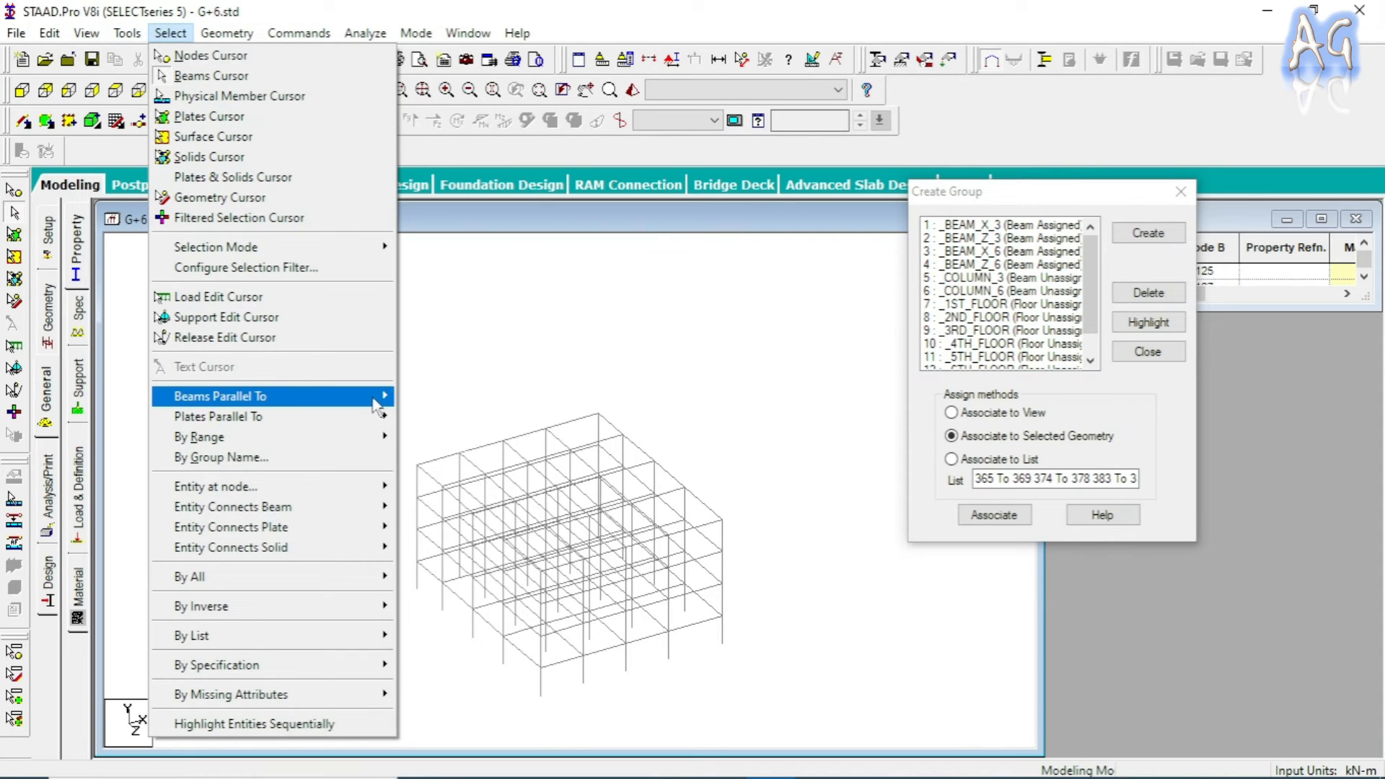
mouse_move(380, 396)
click(442, 423)
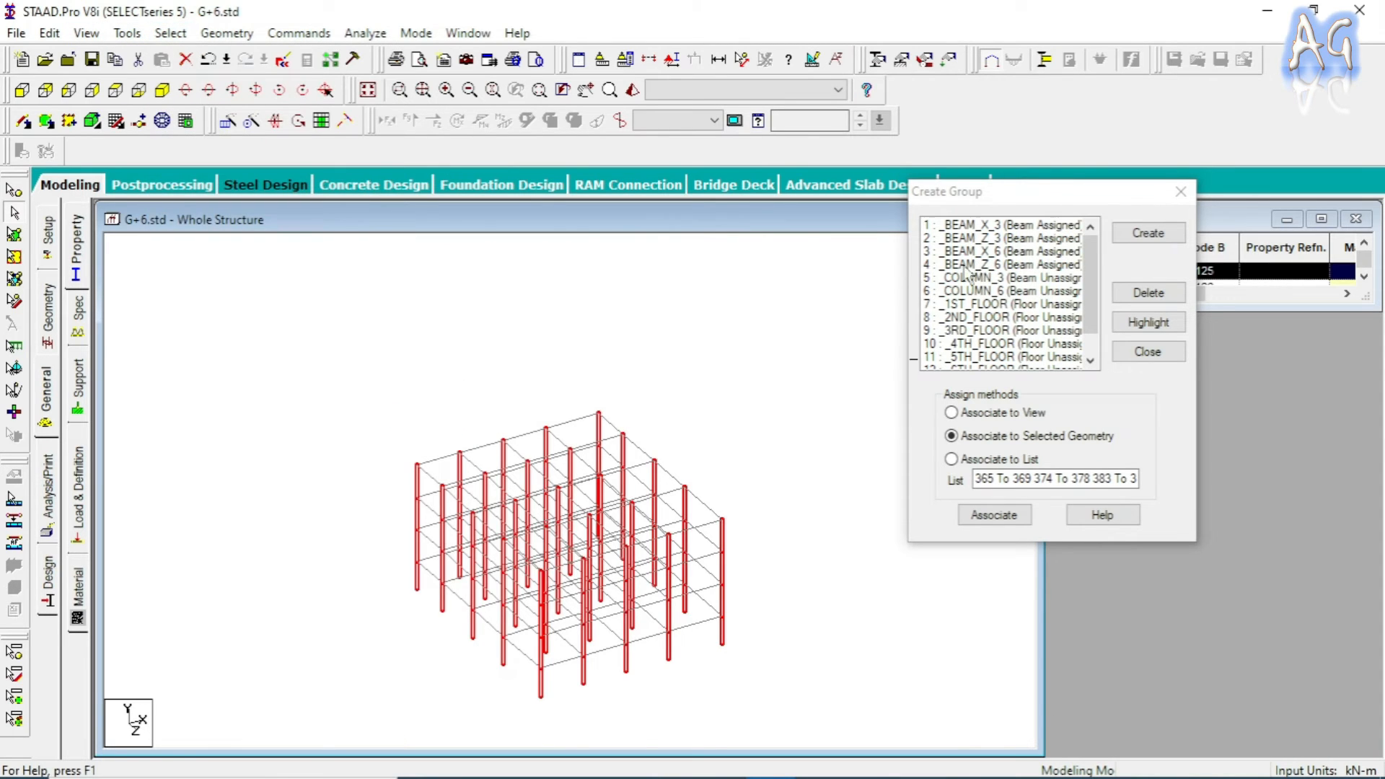
click(1009, 280)
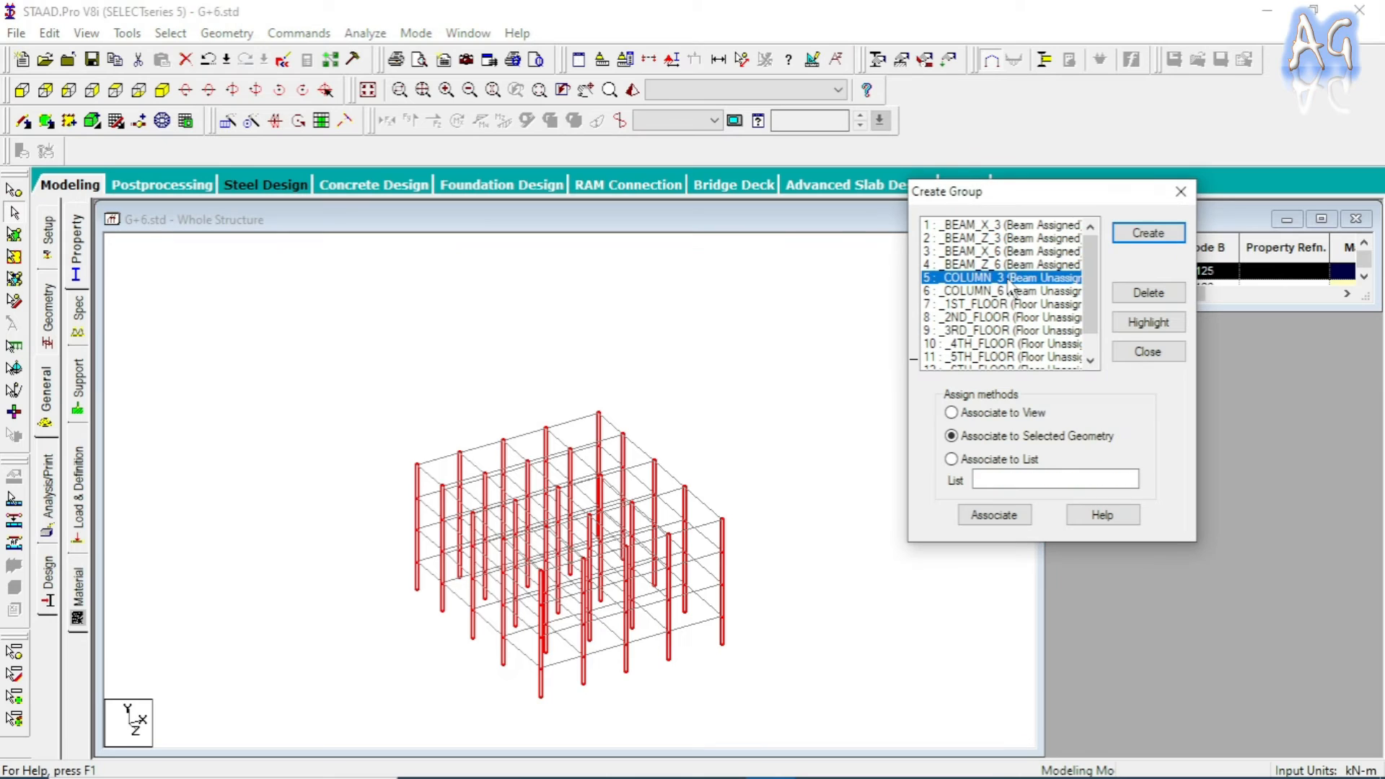
click(994, 515)
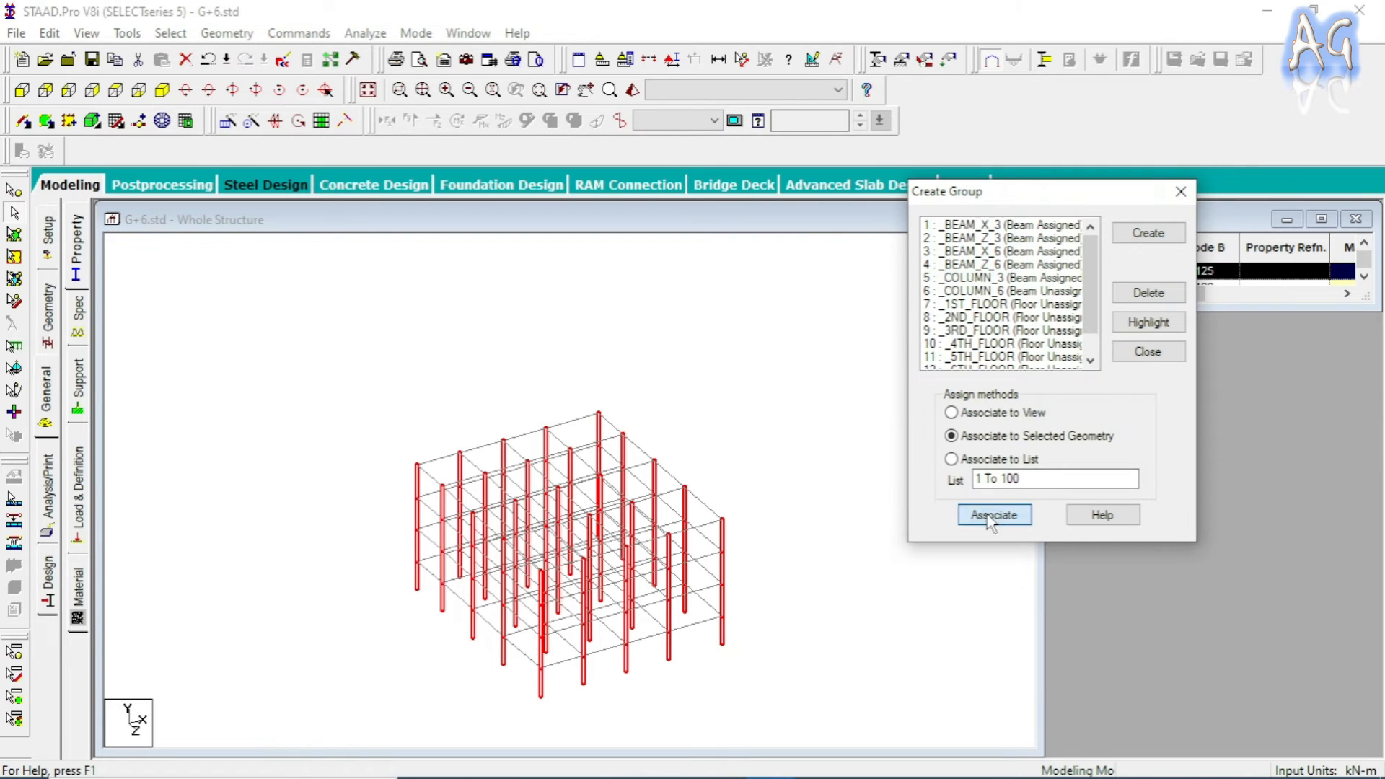
click(782, 367)
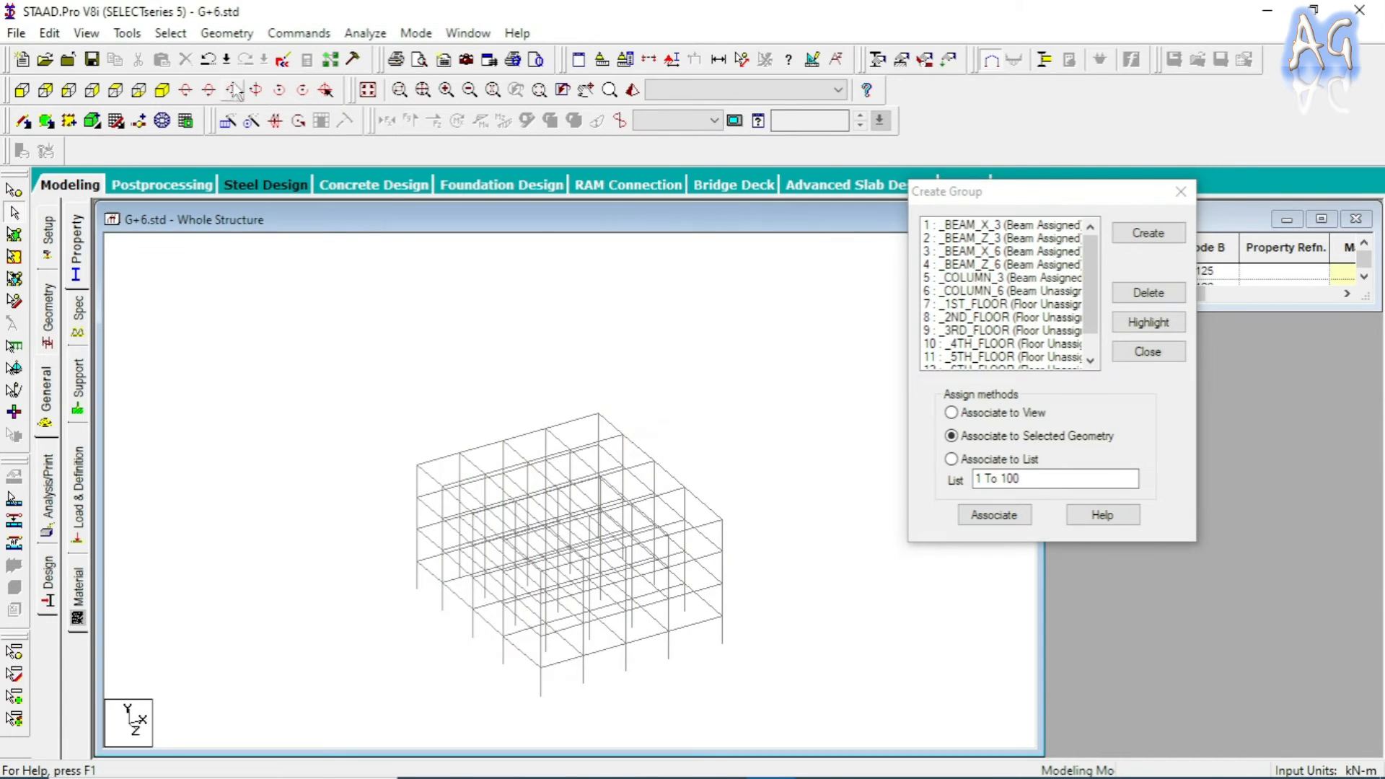
- Let Auto Save save the modified structure and display the whole structure in isometric view
click(115, 90)
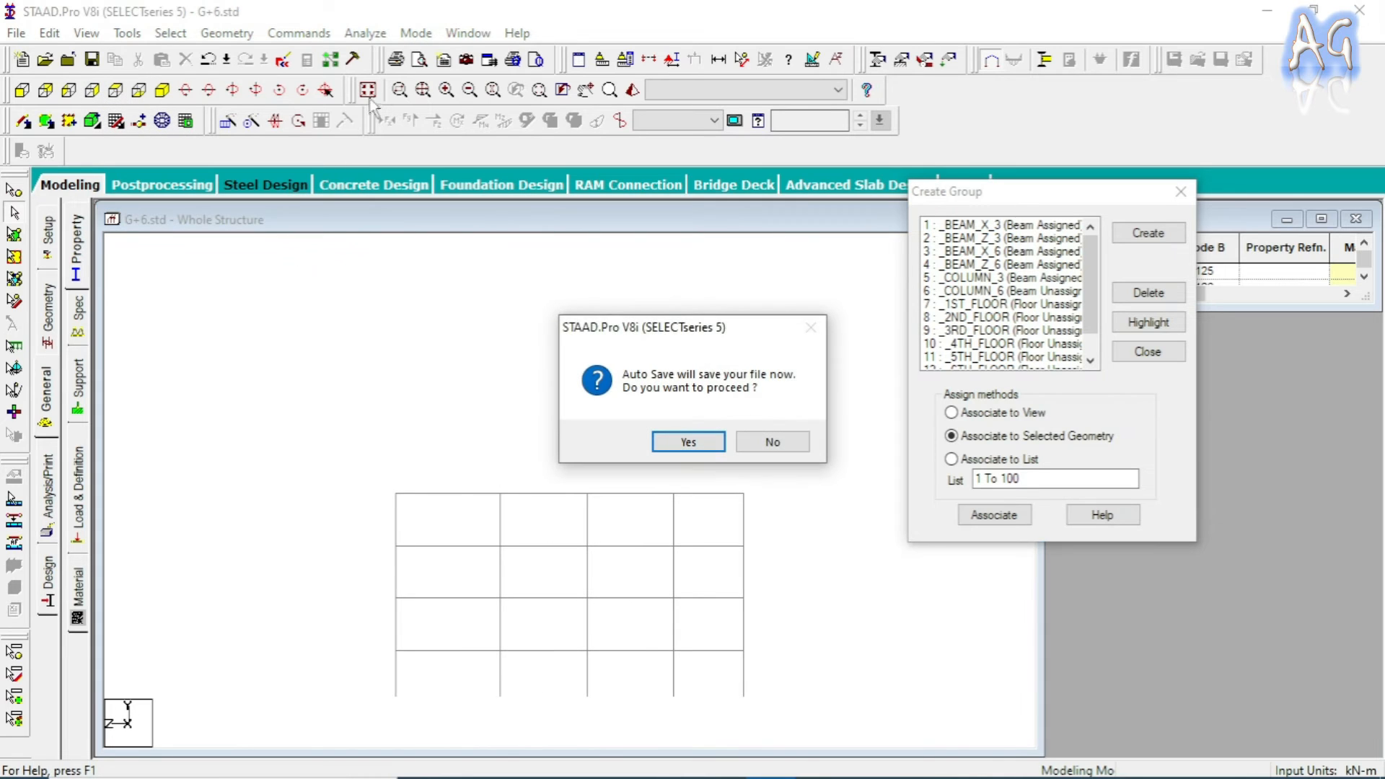
click(687, 441)
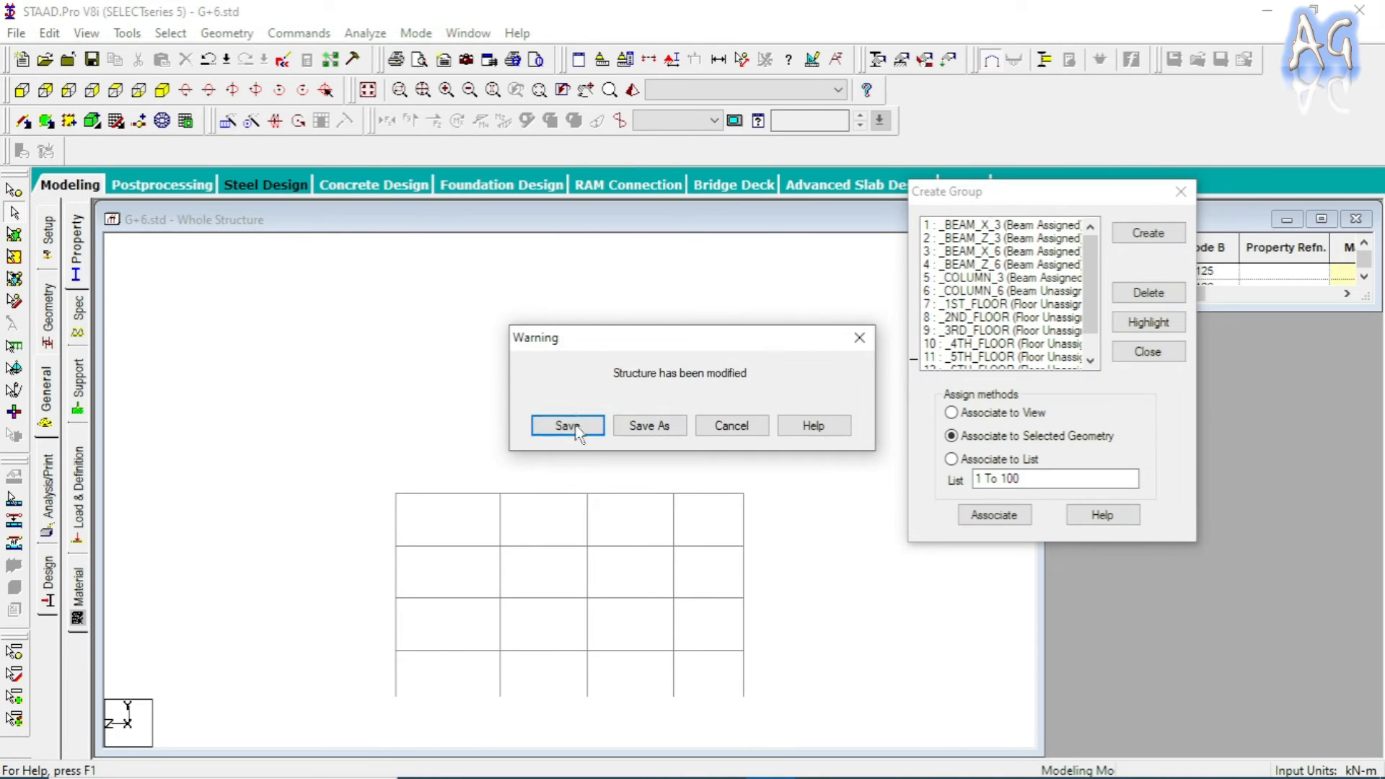
click(581, 426)
click(163, 91)
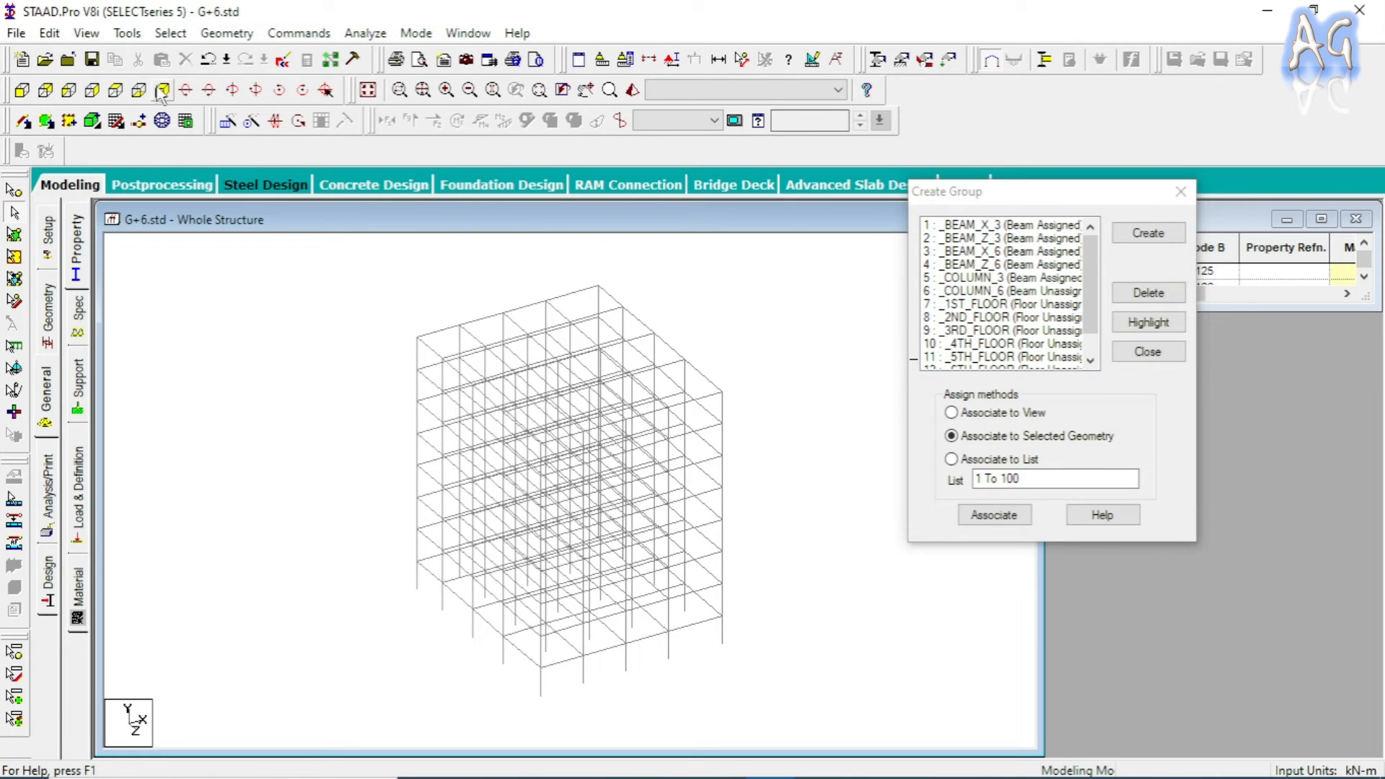
- Isolate all members of the three uppermost storeys in isometric view and clear the selection
click(117, 91)
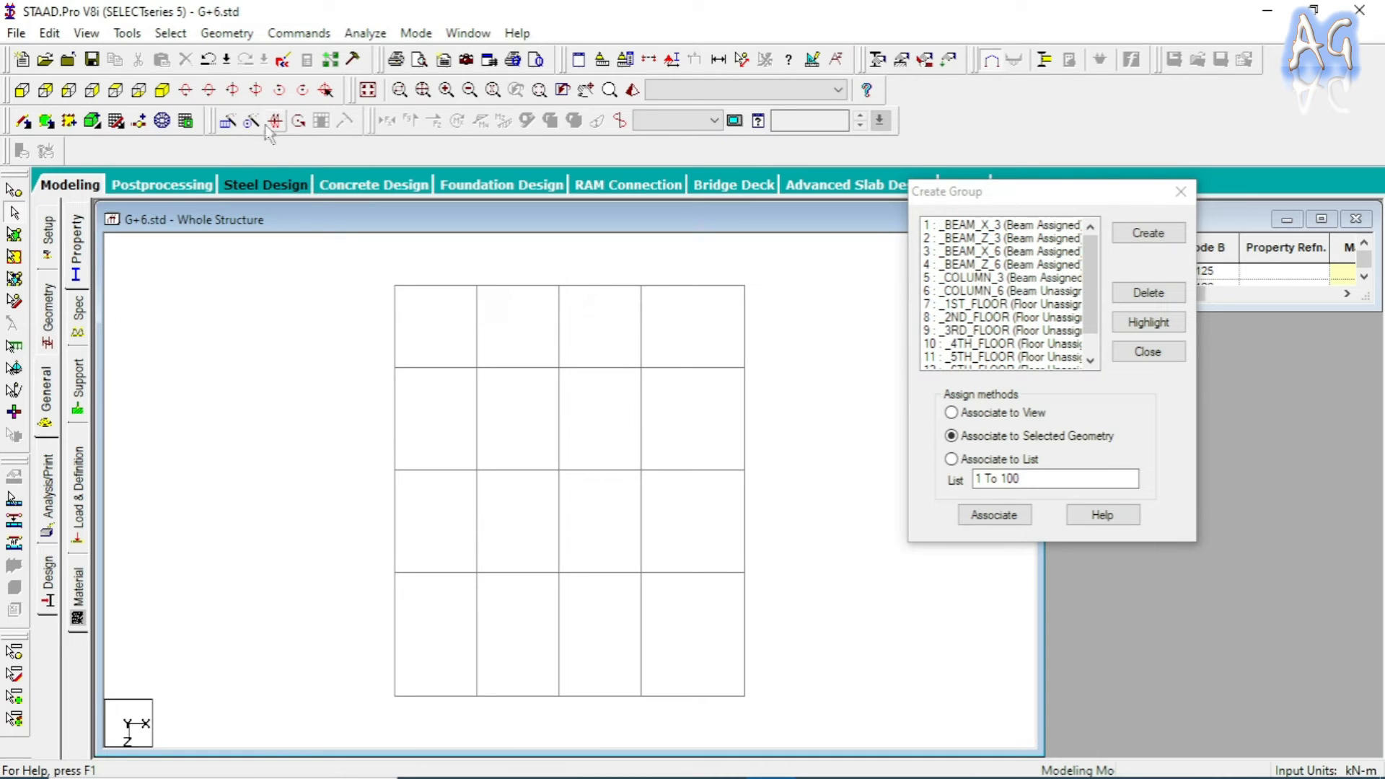
click(69, 90)
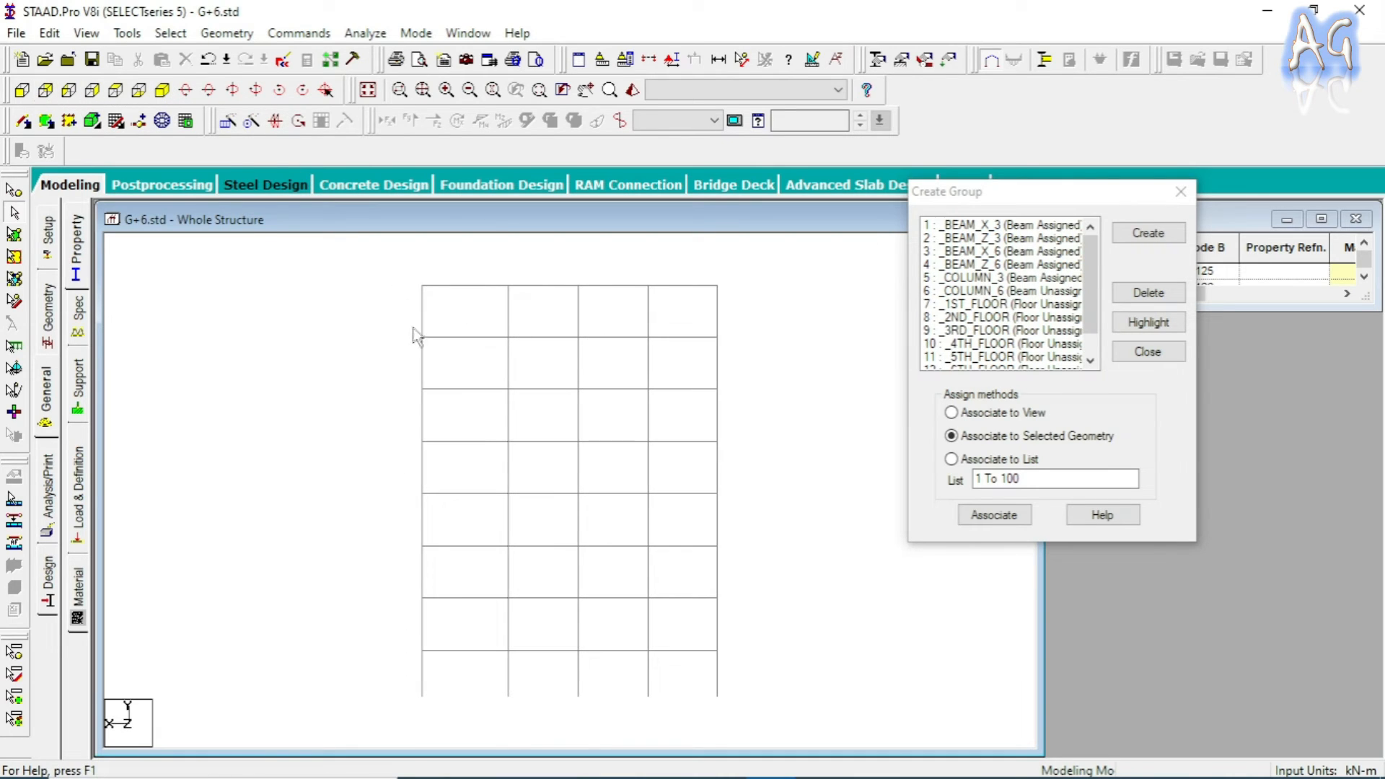
drag(388, 271, 783, 460)
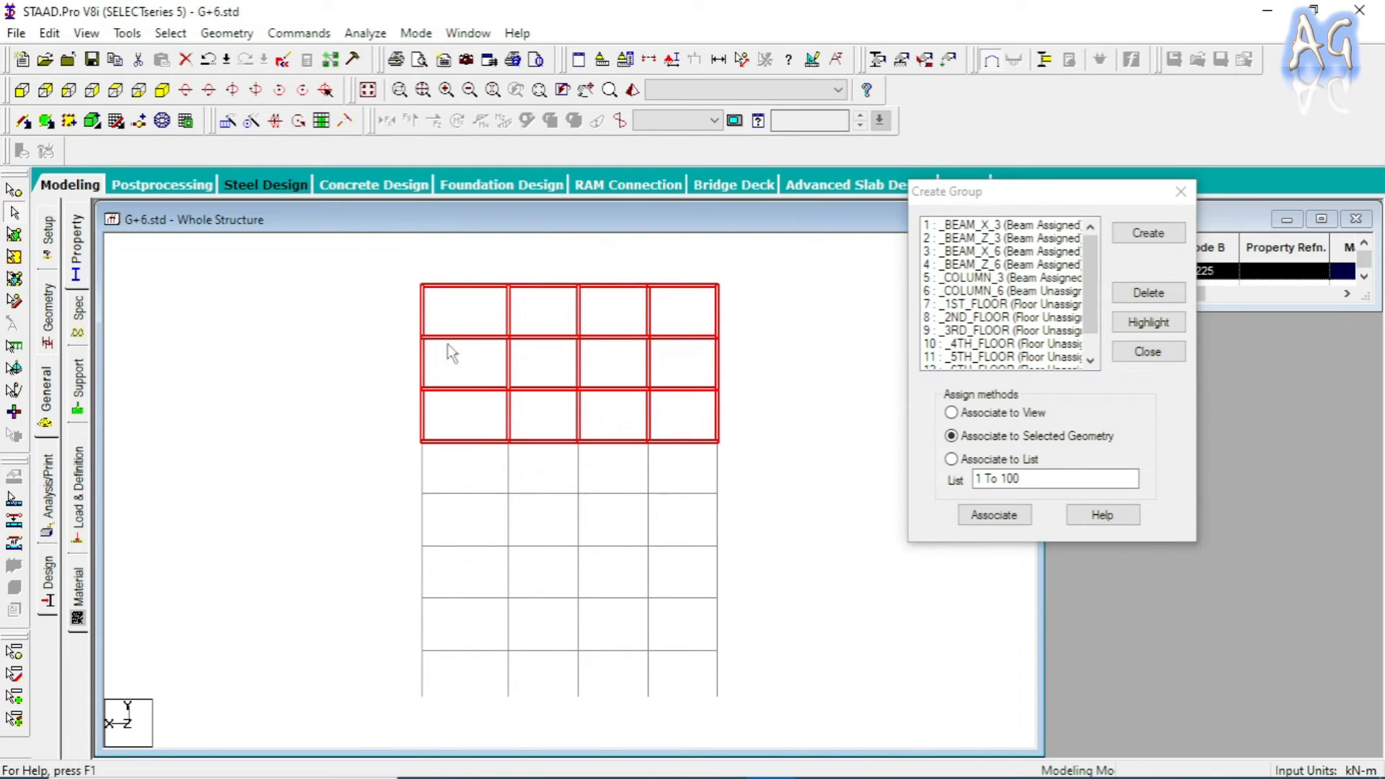
click(86, 33)
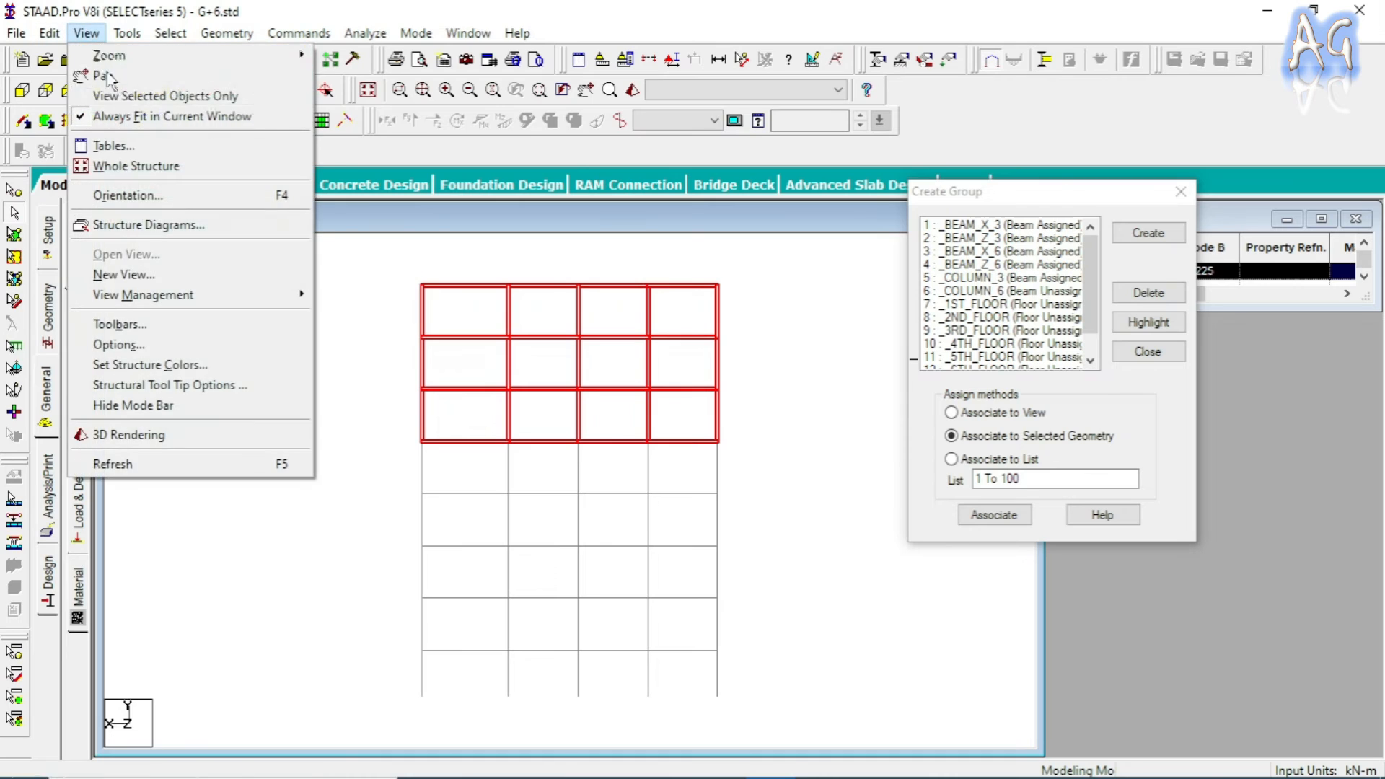
click(151, 95)
click(289, 318)
click(162, 90)
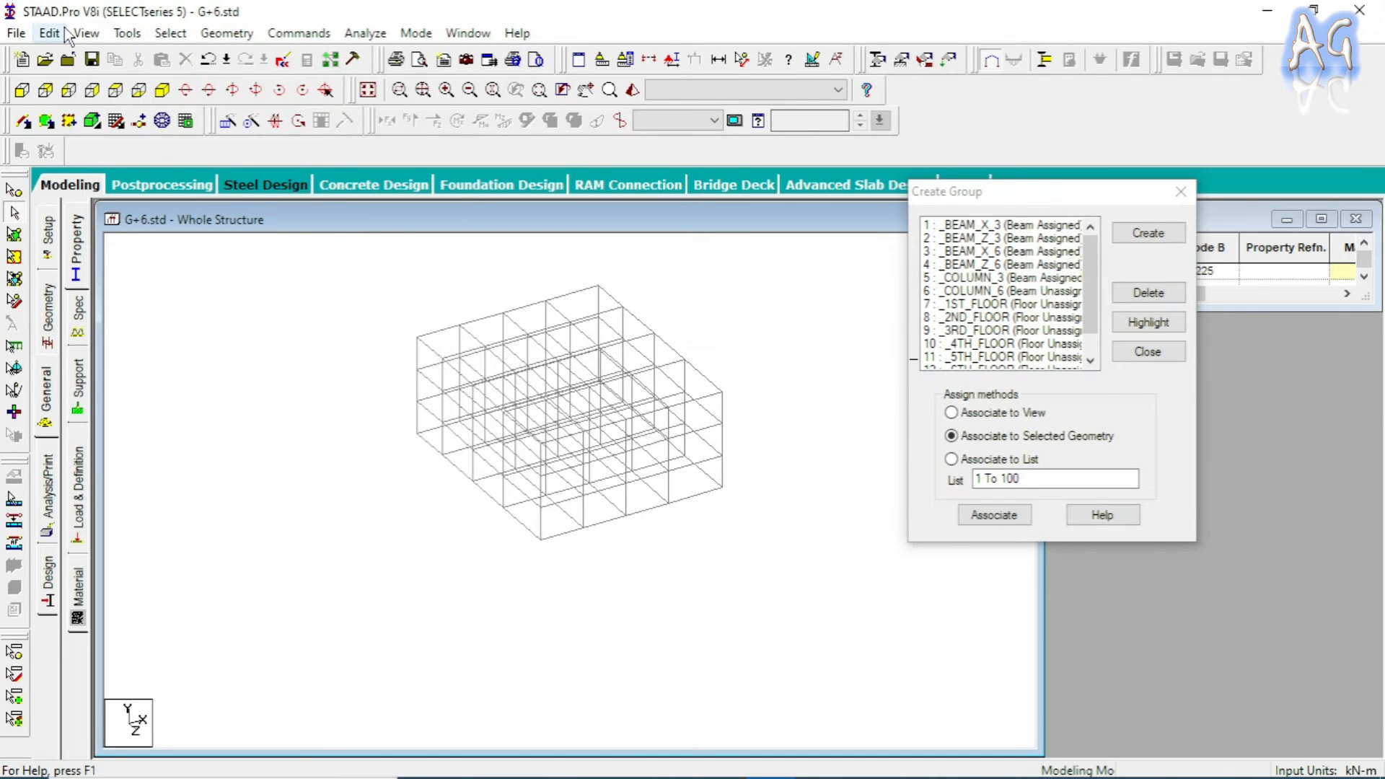
- Select the displayed members parallel to Y, associate them with the COLUMN_6 group, and clear the selection
click(170, 33)
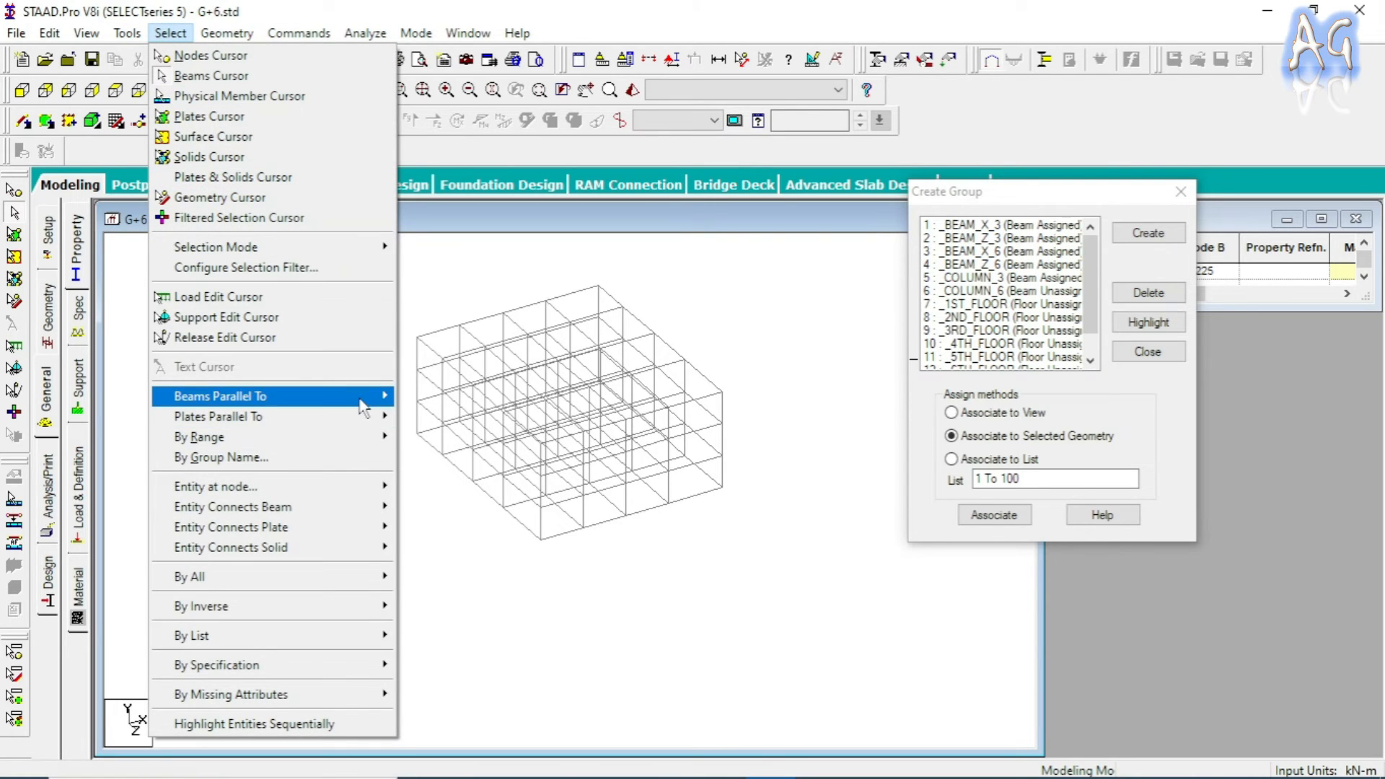
mouse_move(378, 397)
click(442, 411)
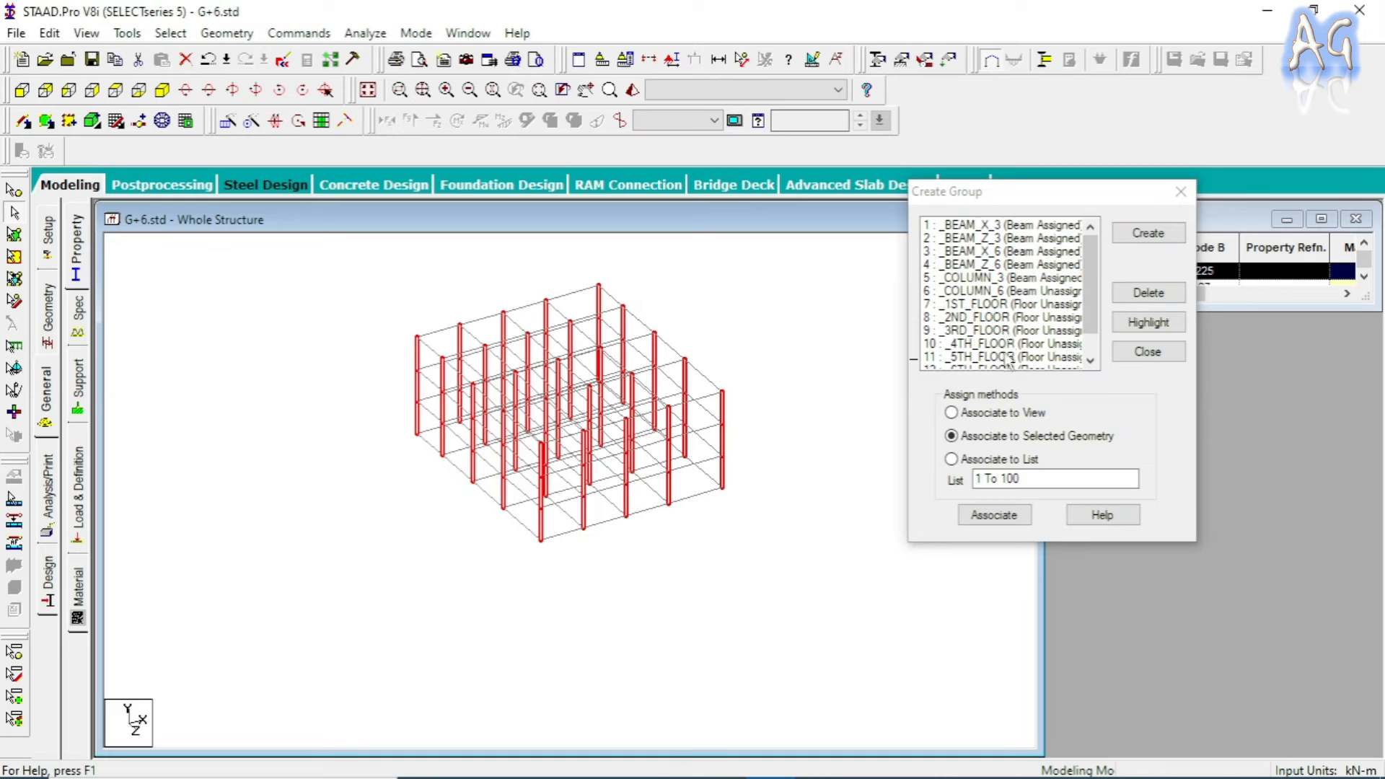
click(981, 291)
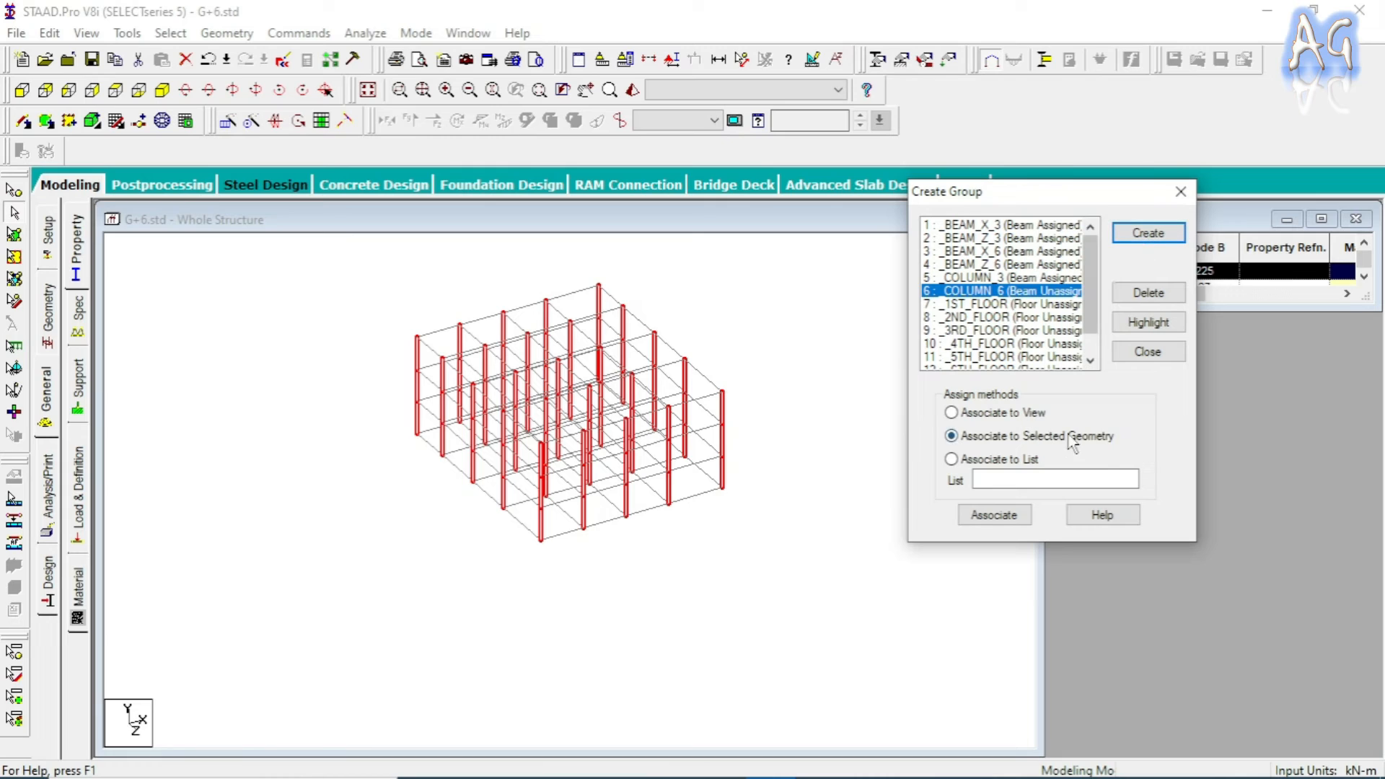
click(1018, 521)
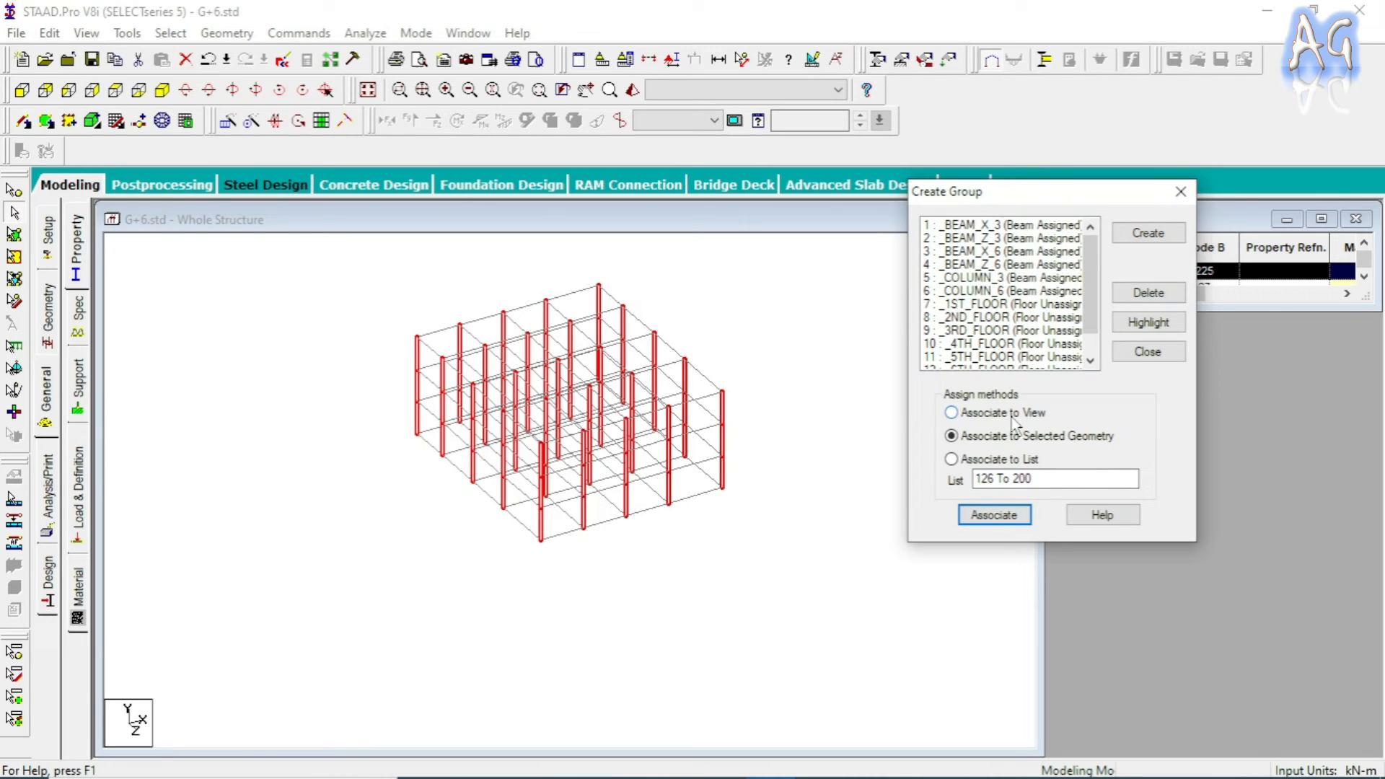
scroll(1020, 288, down, 1)
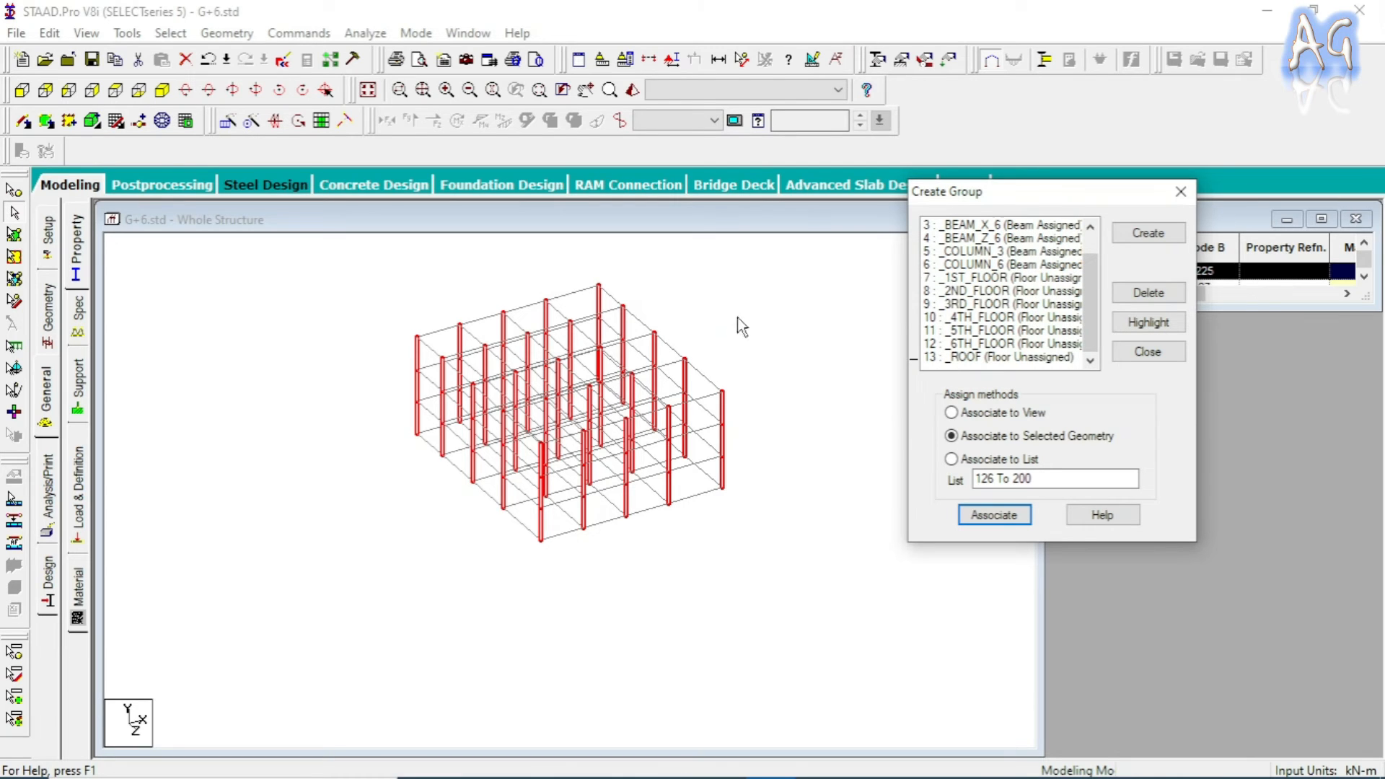
click(774, 315)
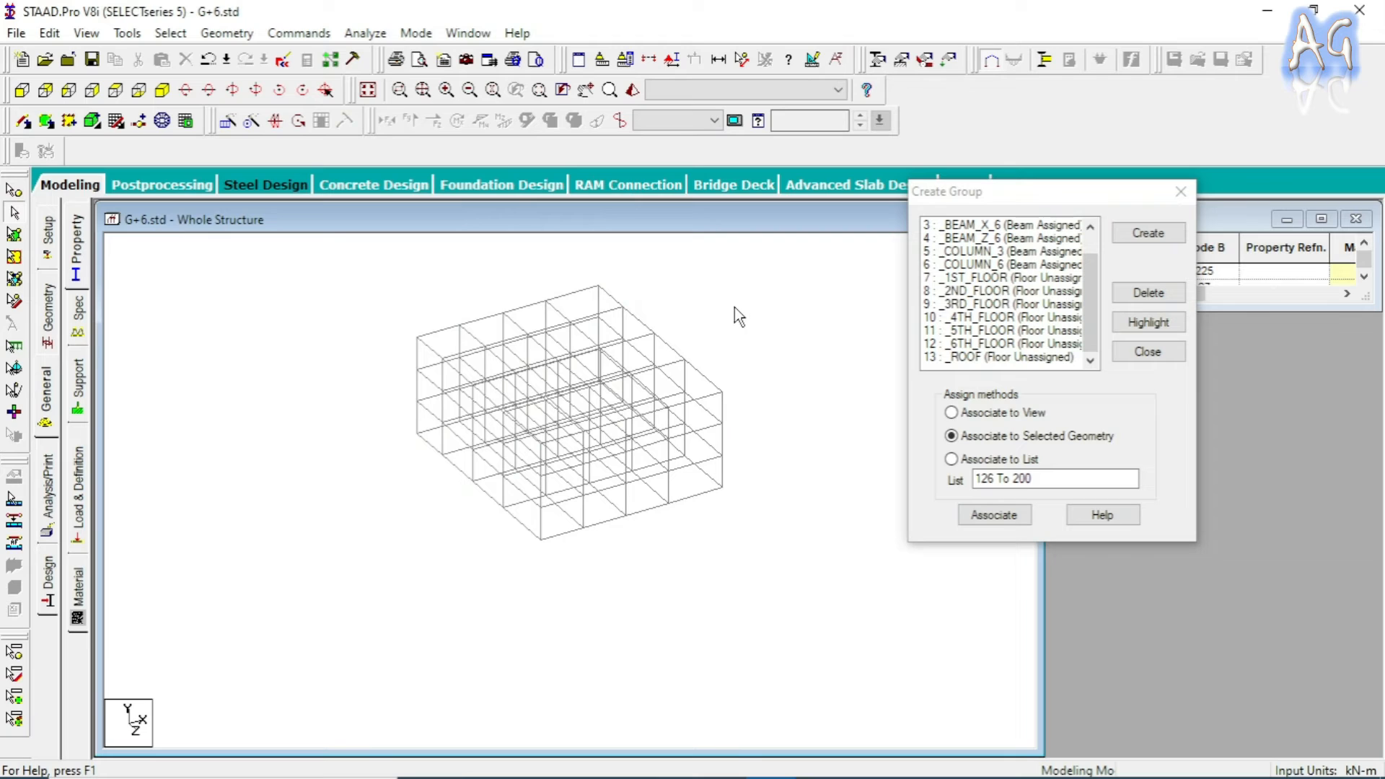
- Display the whole structure, select all beams of the second level from the base, and associate them with the 1ST_FLOOR group
click(368, 89)
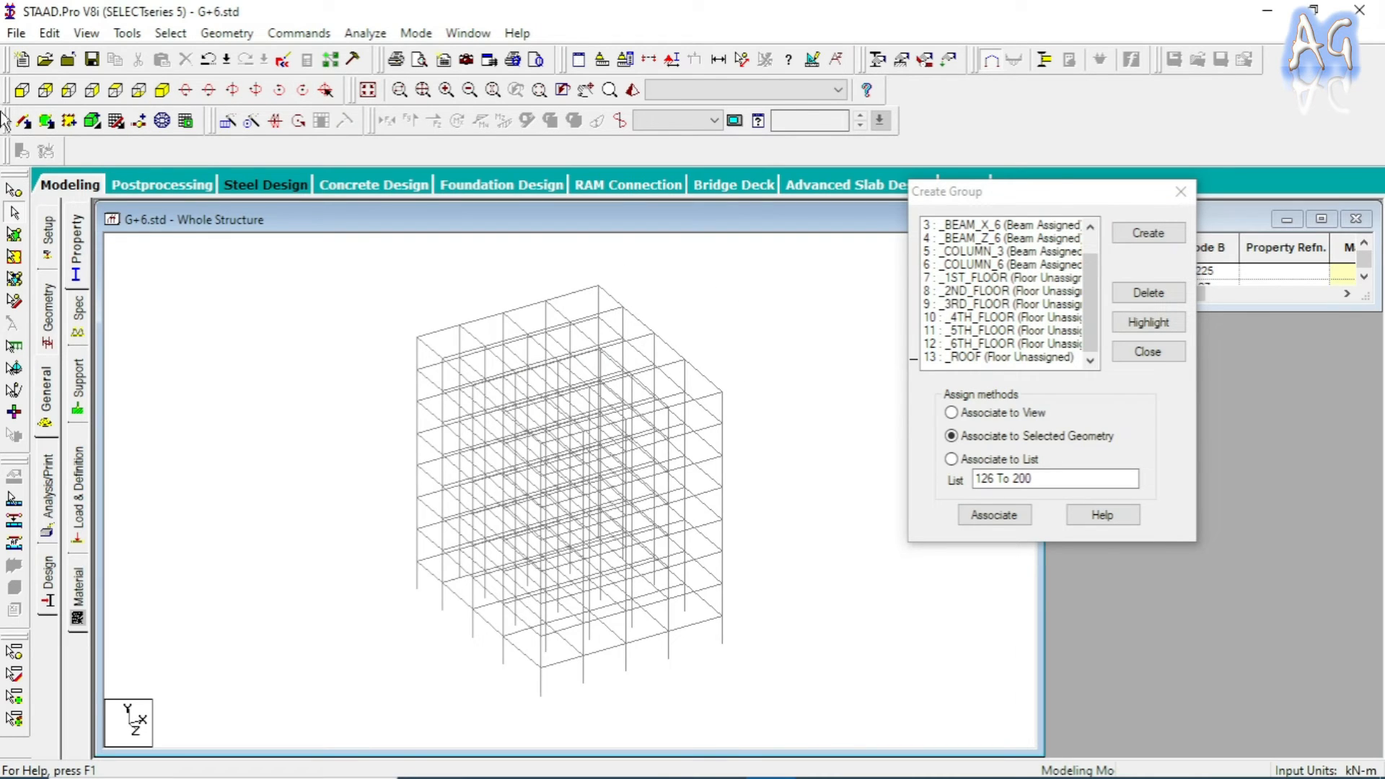
click(21, 89)
drag(405, 589, 742, 614)
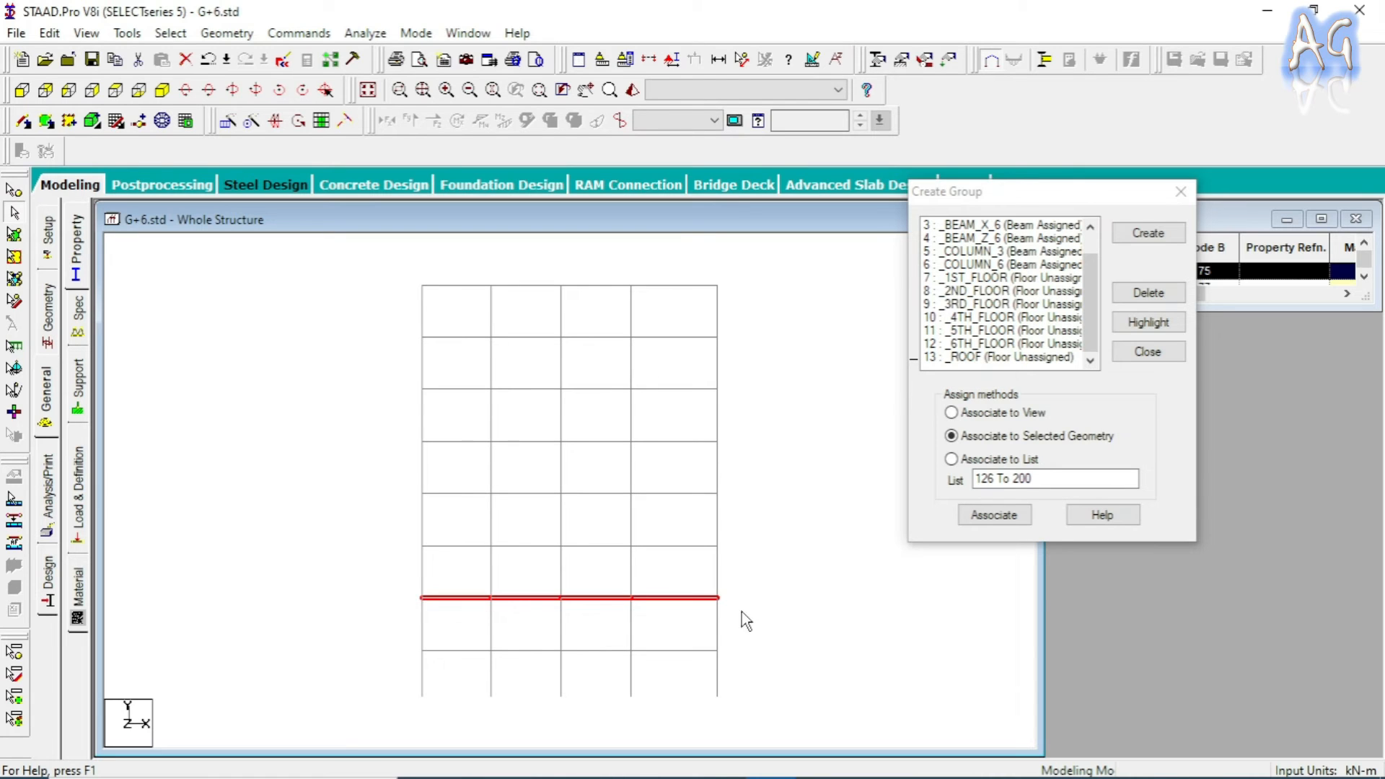
click(162, 89)
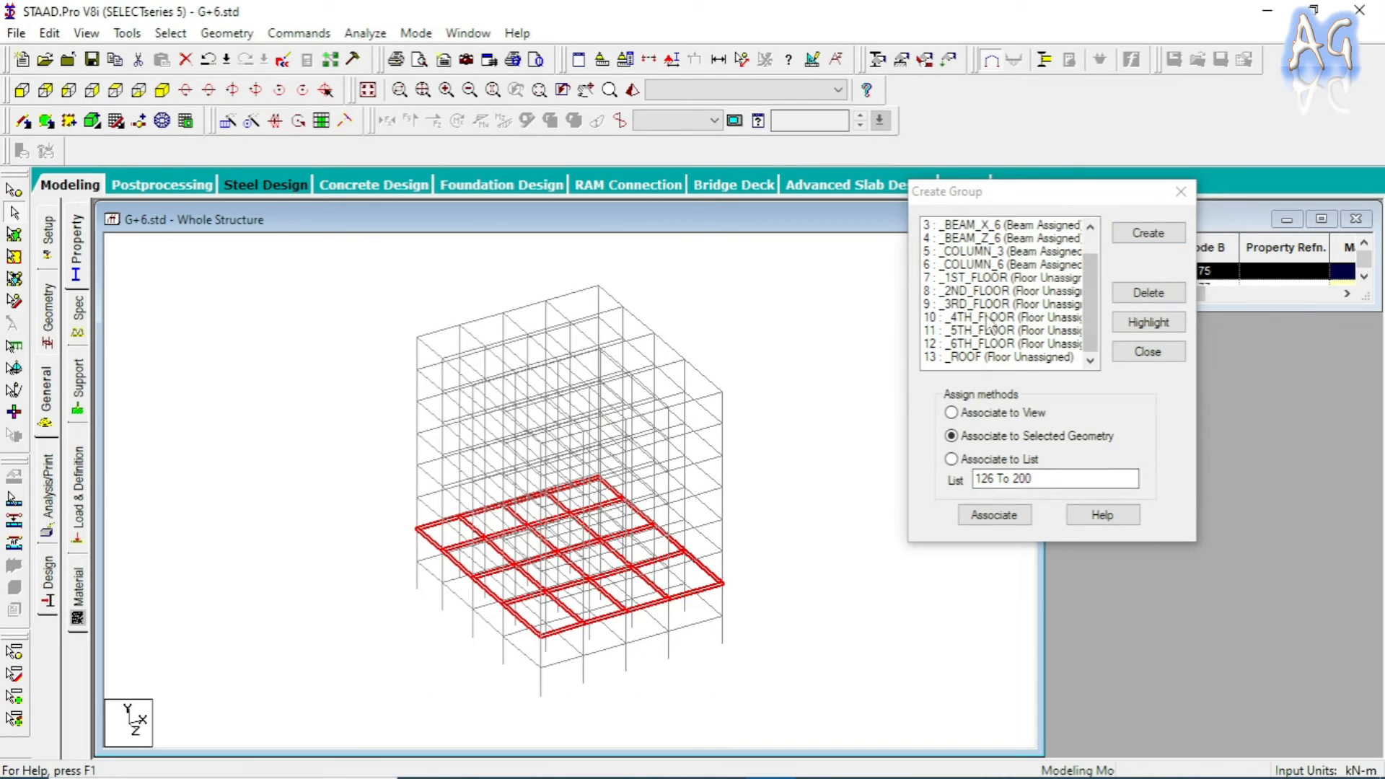
click(1003, 278)
click(992, 517)
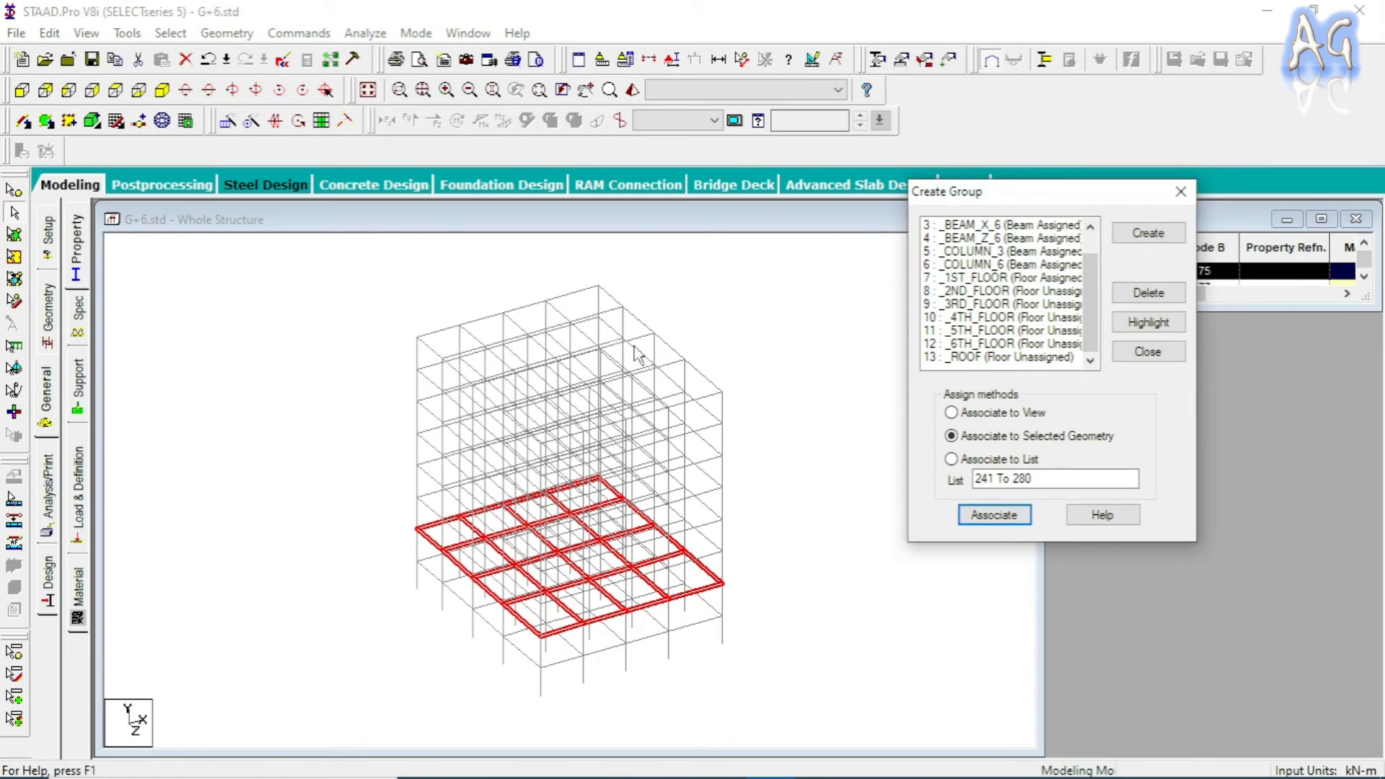
- View the frame in elevation, select all beams of the third level from the base, and associate them with the 2ND_FLOOR group
click(115, 90)
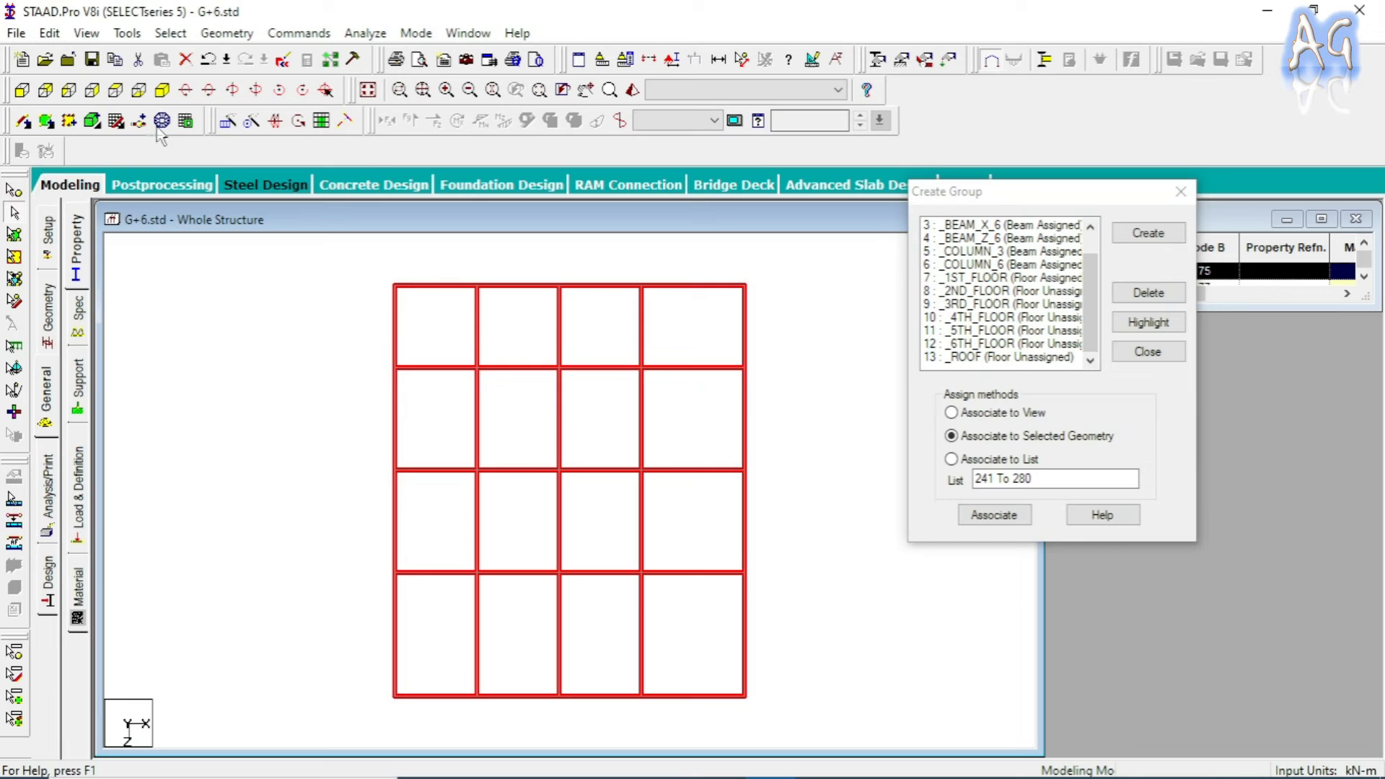
click(44, 90)
click(326, 474)
drag(409, 541, 740, 554)
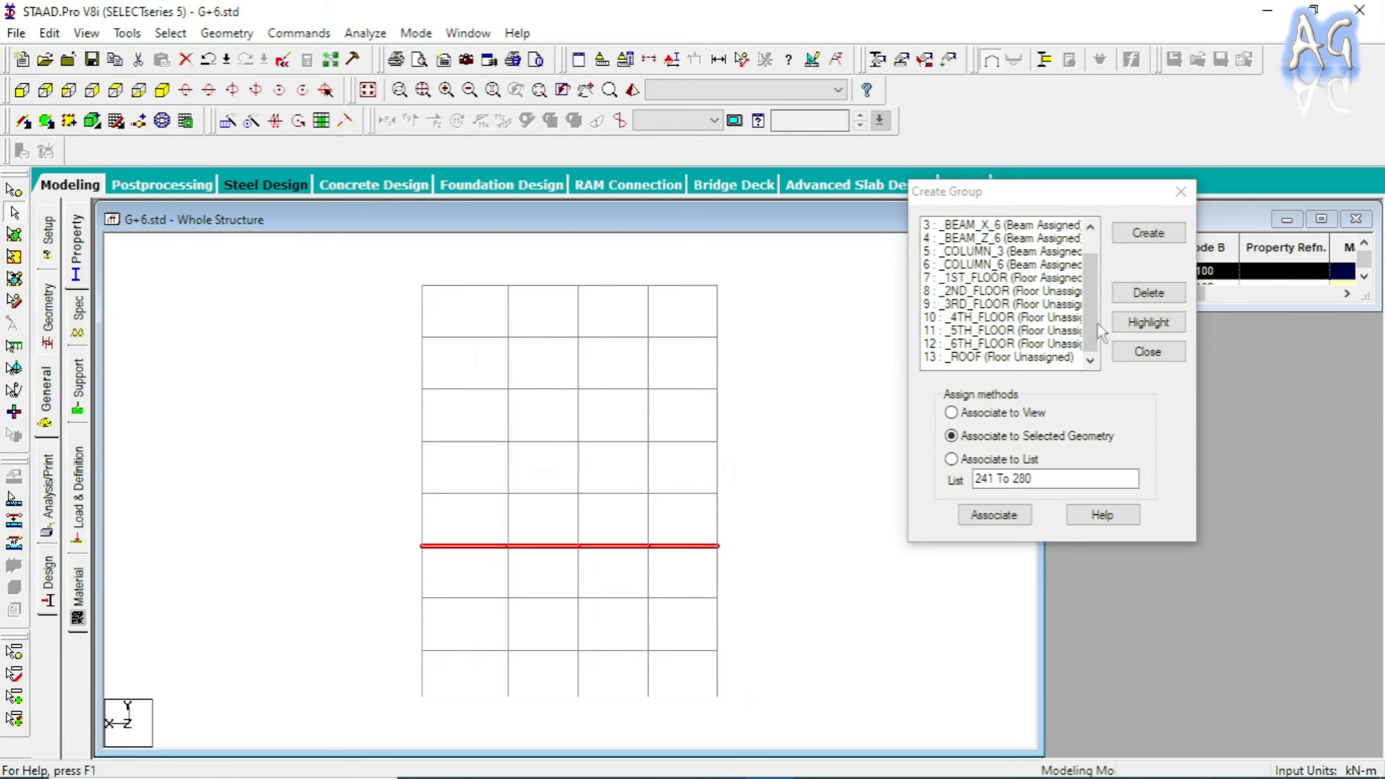
click(981, 296)
click(994, 514)
- Associate the fourth-level beams with the 3RD_FLOOR group and the fifth-level beams with the 4TH_FLOOR group
drag(404, 479, 735, 505)
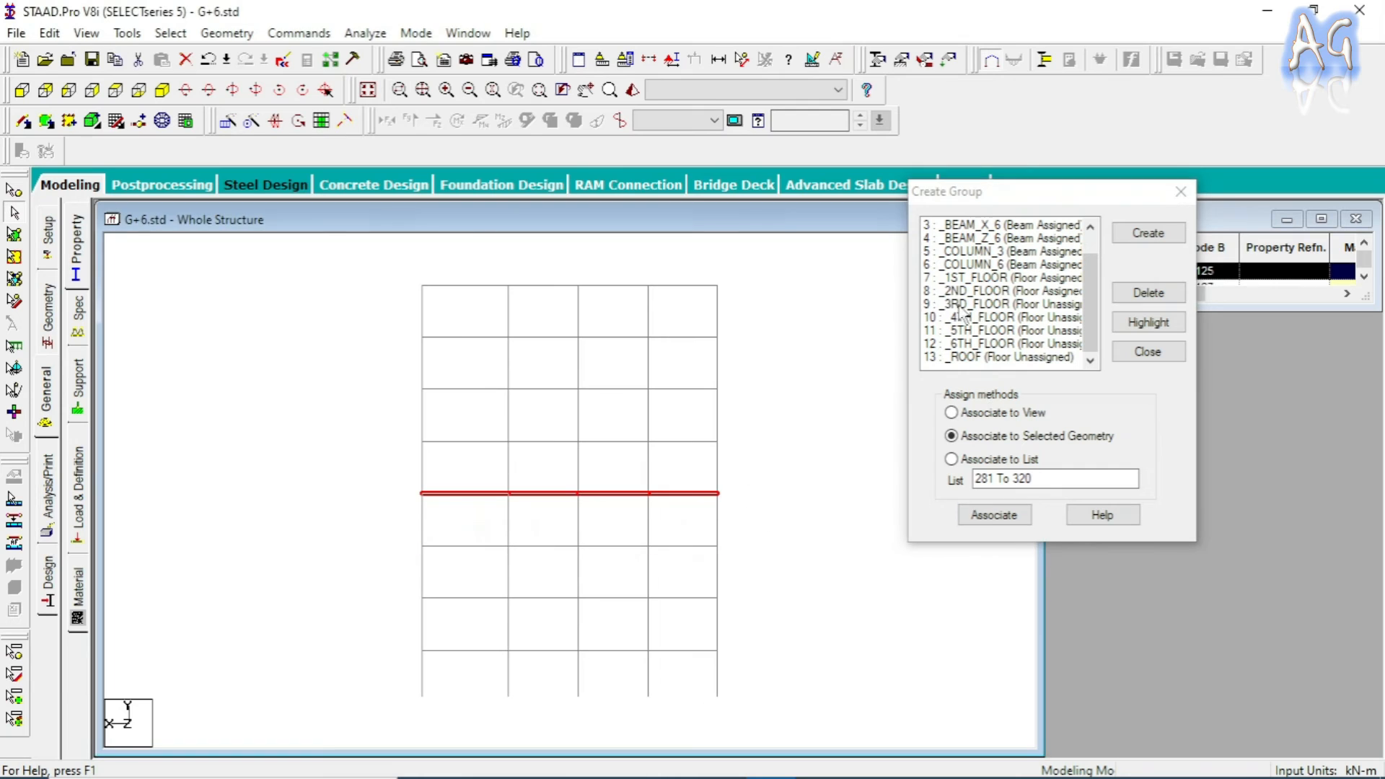
click(963, 306)
click(994, 514)
drag(405, 443, 732, 454)
click(1001, 317)
click(994, 514)
- Associate the sixth-level beams with the 5TH_FLOOR group and the seventh-level beams with the 6TH_FLOOR group
drag(414, 395, 750, 404)
click(1002, 330)
click(994, 515)
drag(413, 326, 721, 361)
click(1001, 343)
click(994, 514)
- Select the uppermost beams, associate them with the ROOF group, and clear the selection
drag(396, 272, 736, 318)
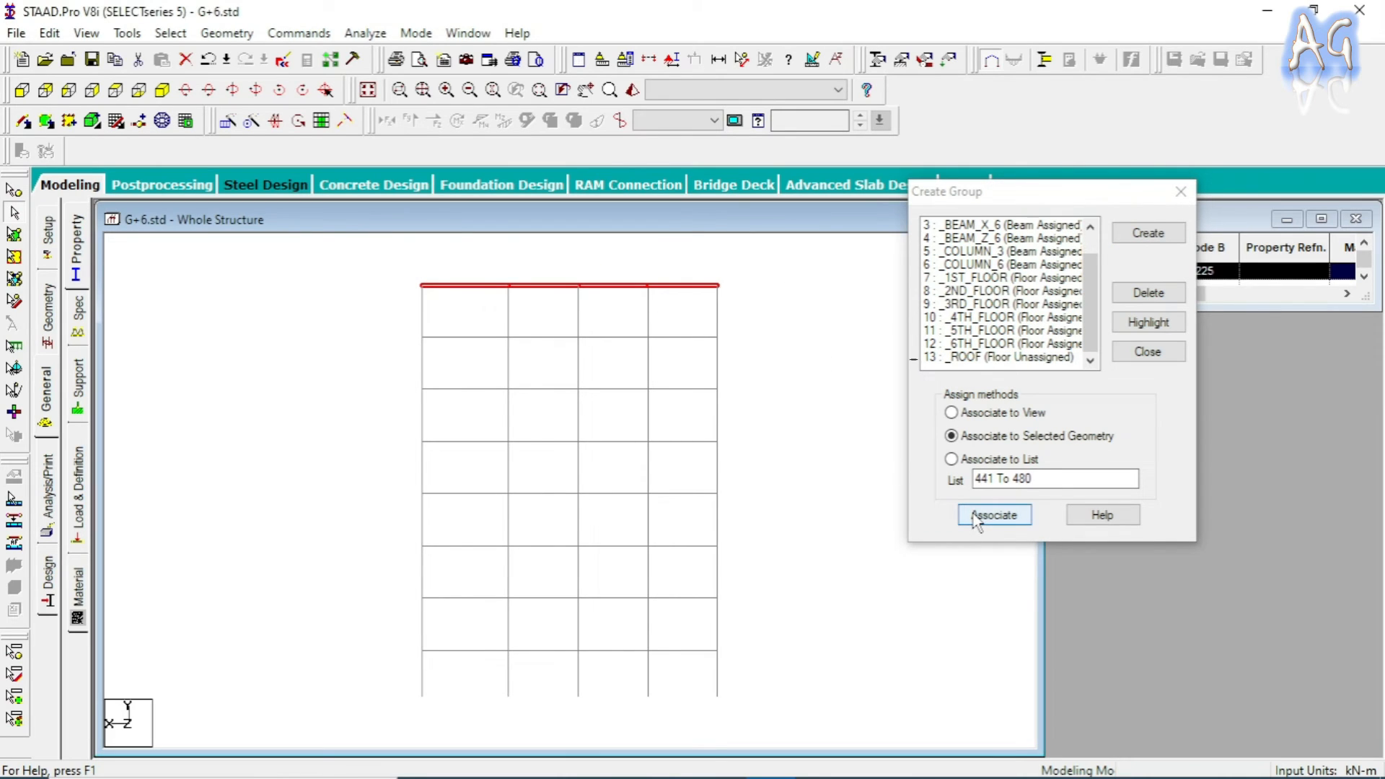
click(1001, 356)
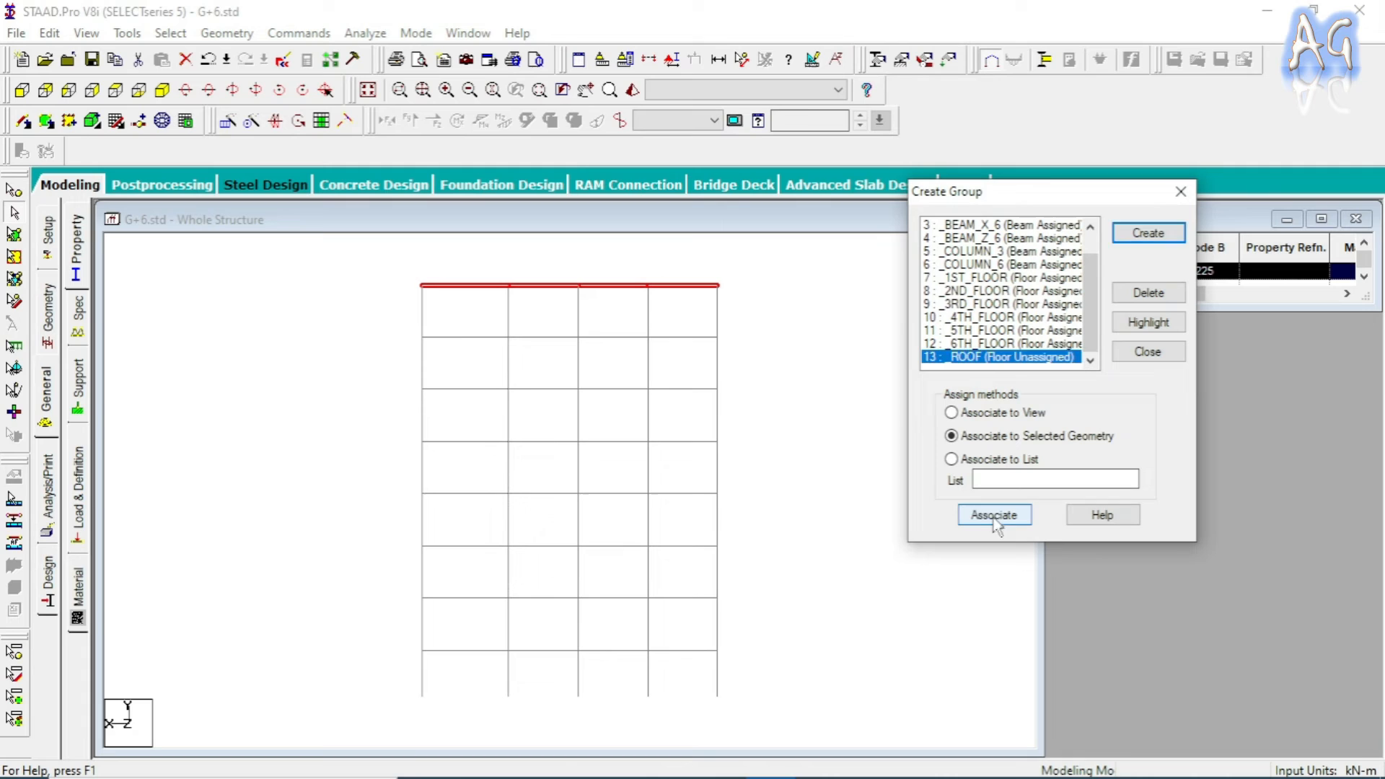
click(975, 515)
click(845, 346)
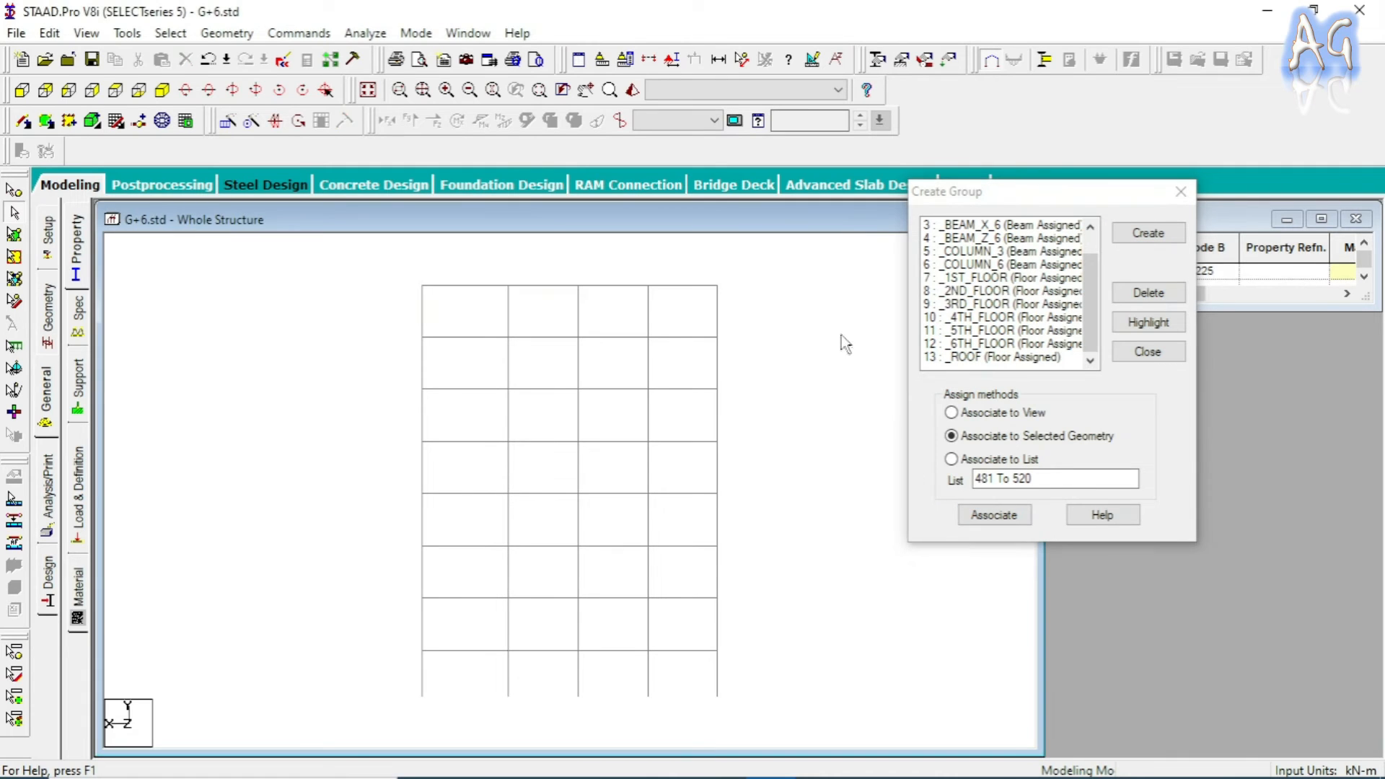
- Highlight the BEAM_X_3, BEAM_Z_3, BEAM_X_6 and BEAM_Z_6 groups one after another in isometric view to check their members
drag(1089, 279, 1091, 242)
click(958, 226)
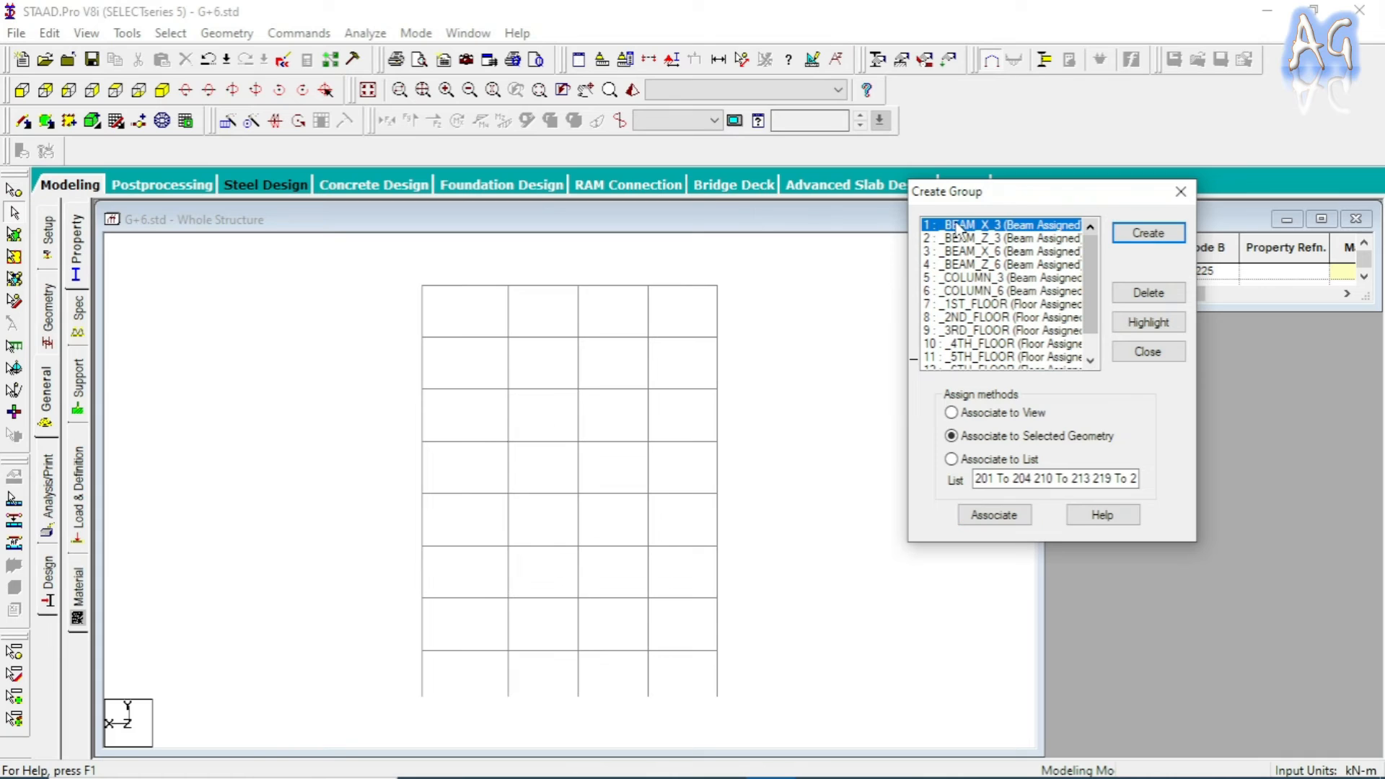
click(1148, 322)
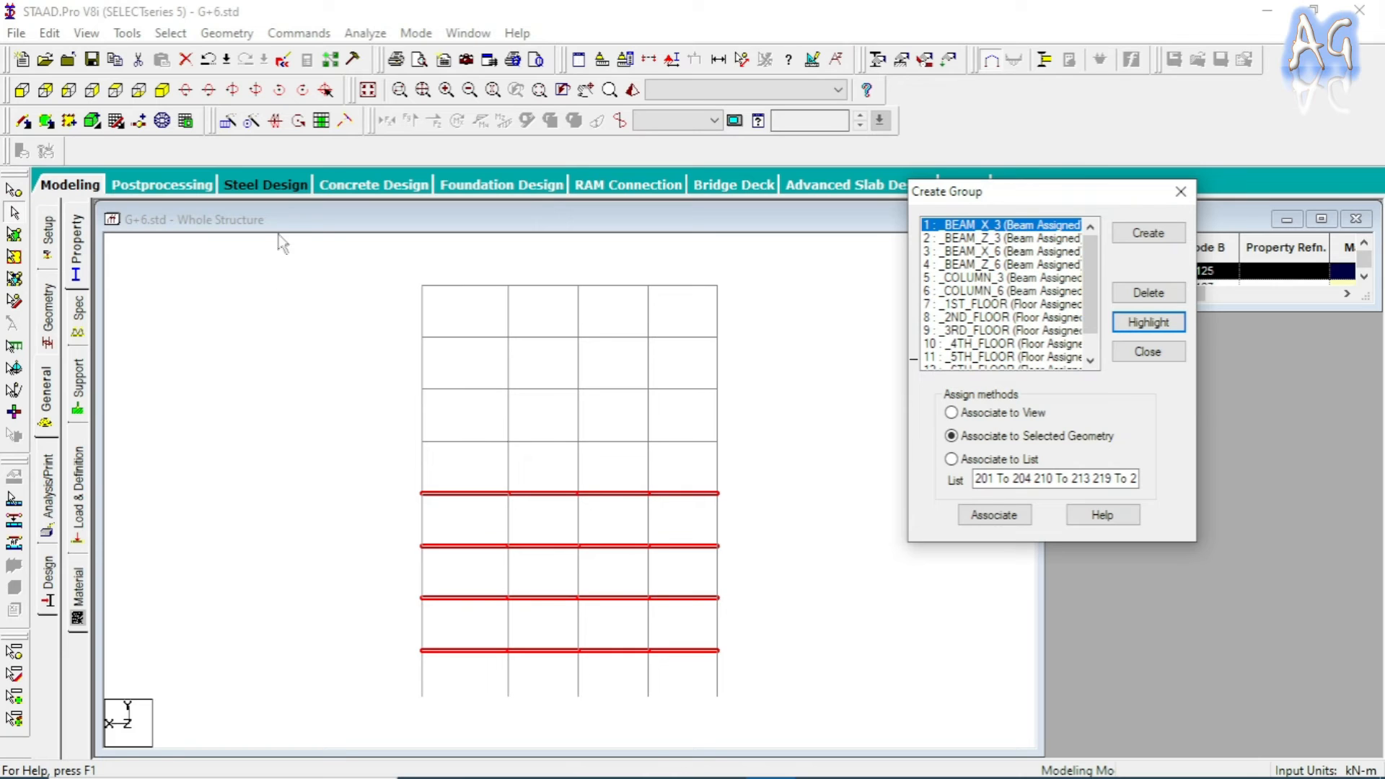
click(162, 89)
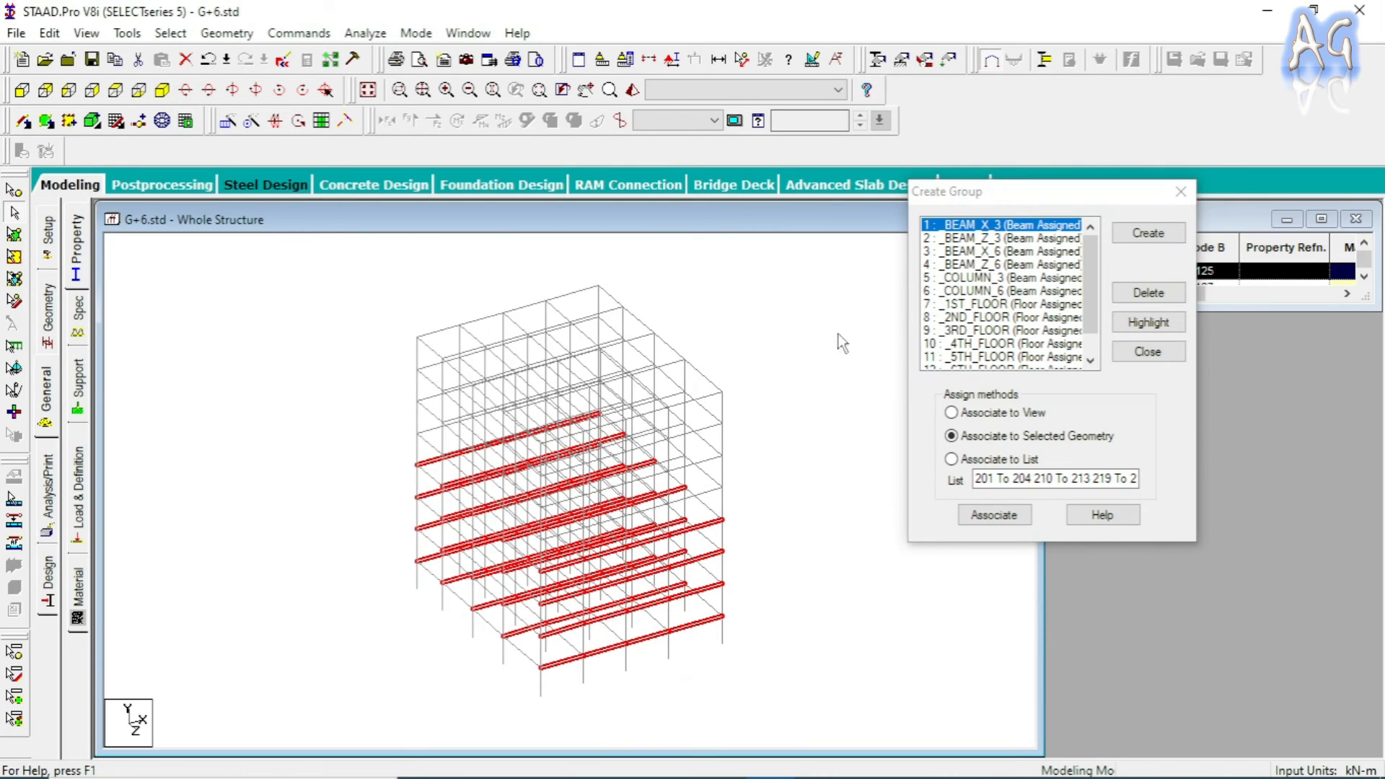
click(999, 238)
click(1148, 323)
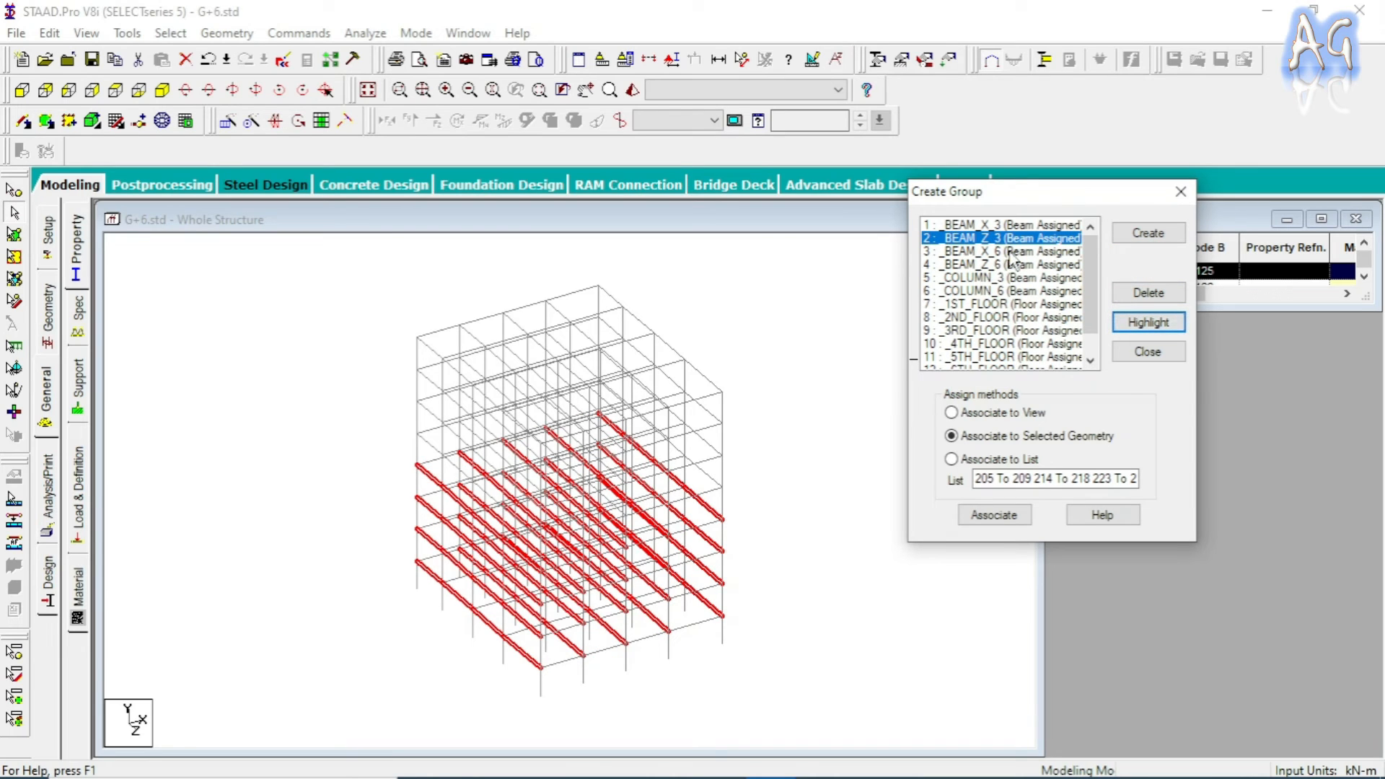
click(1012, 252)
click(1137, 326)
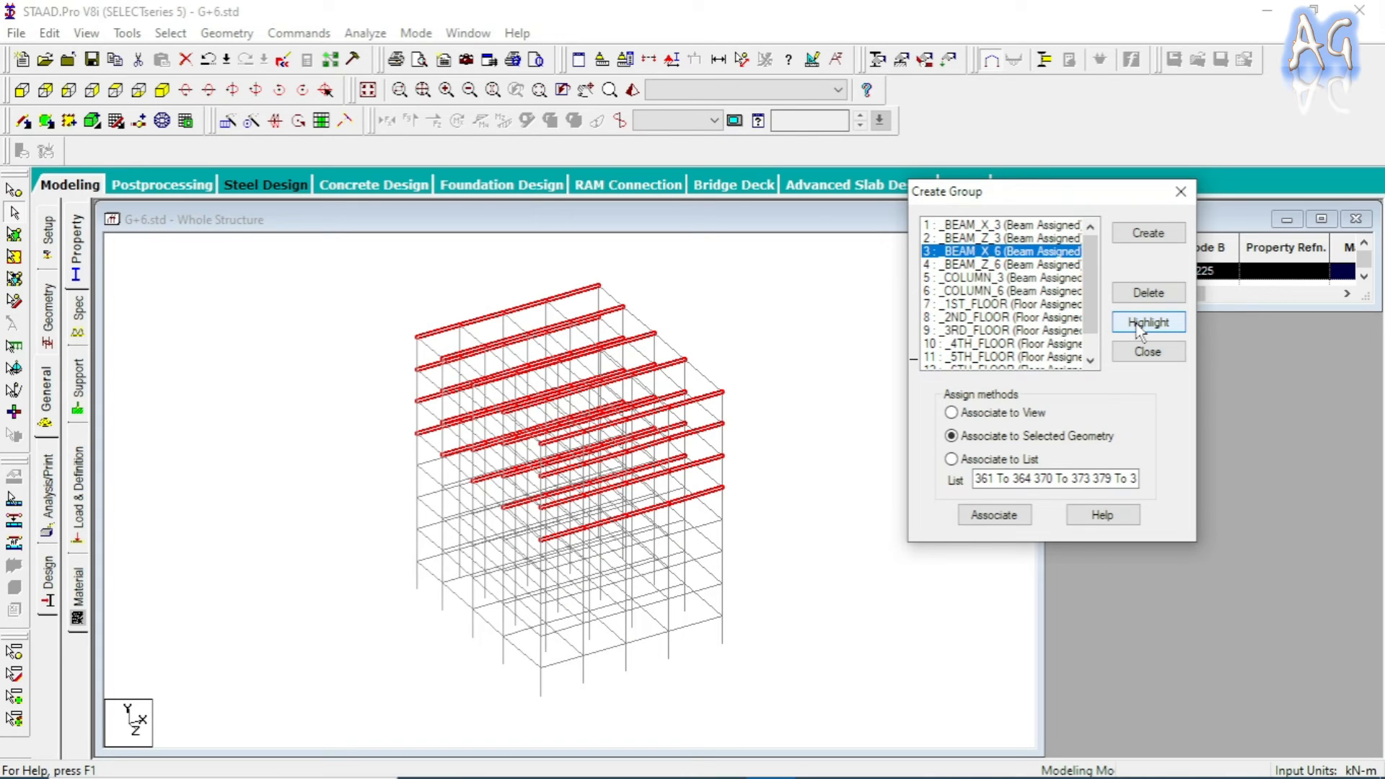
click(995, 265)
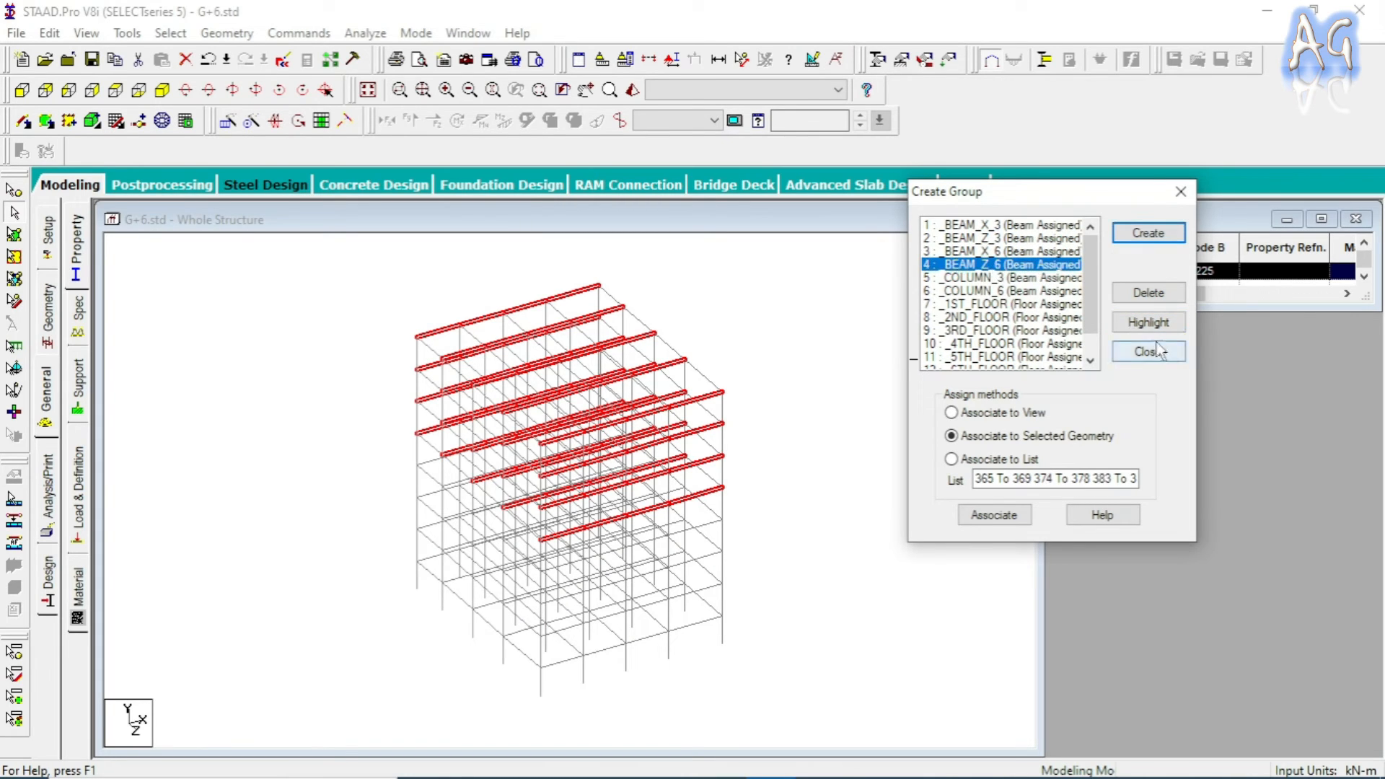
click(1148, 324)
- Highlight the COLUMN_3 and COLUMN_6 groups in turn to check their assigned columns
click(993, 279)
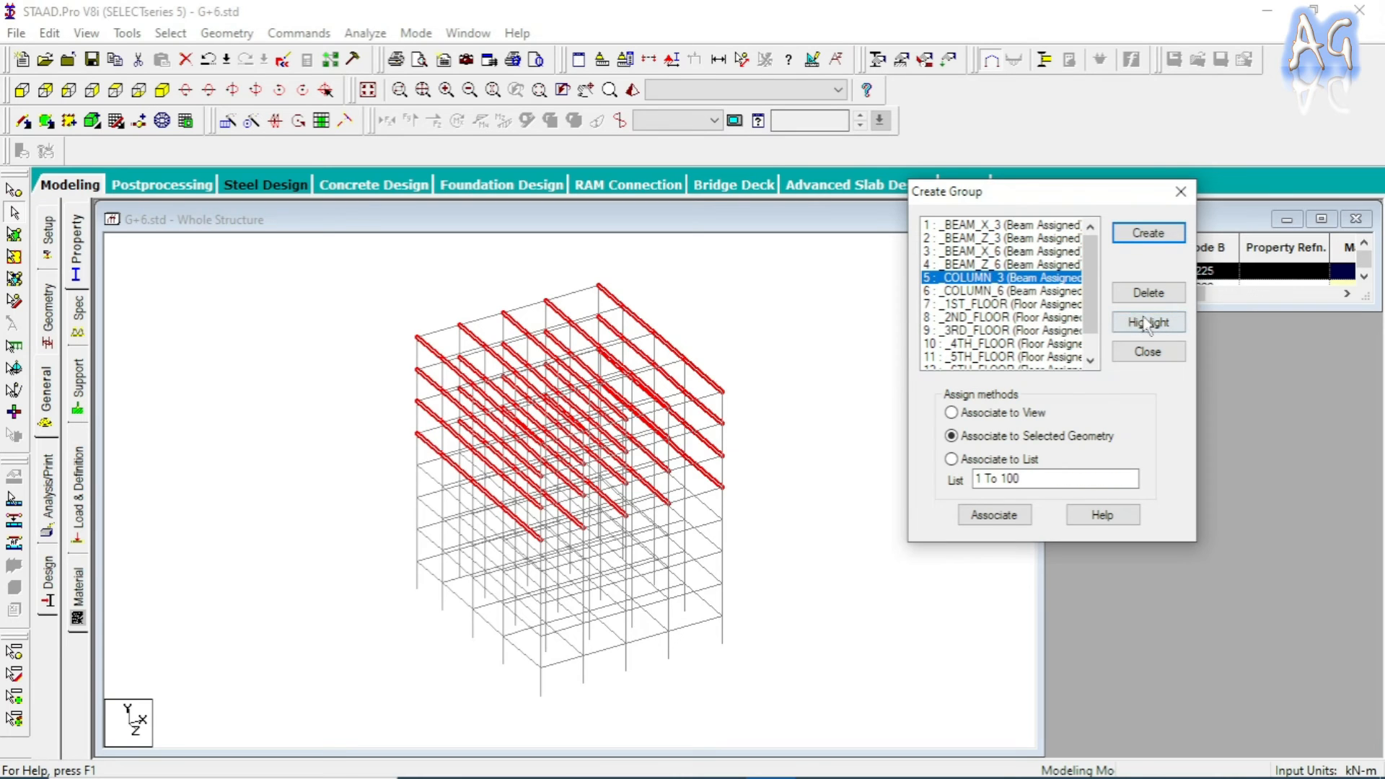
click(1146, 325)
click(982, 291)
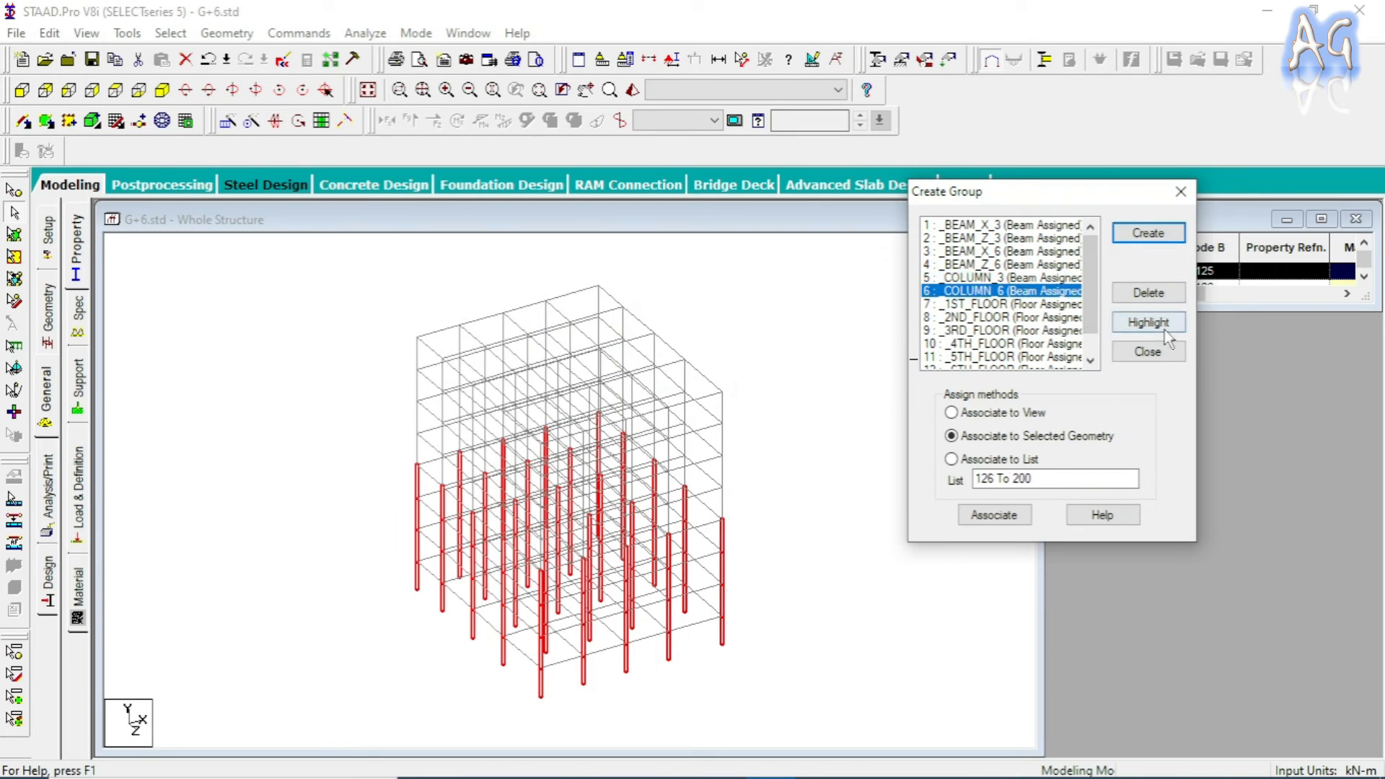
click(1159, 326)
- Highlight the 1ST_FLOOR, 2ND_FLOOR and 3RD_FLOOR groups in turn to check their assigned beams
click(1003, 304)
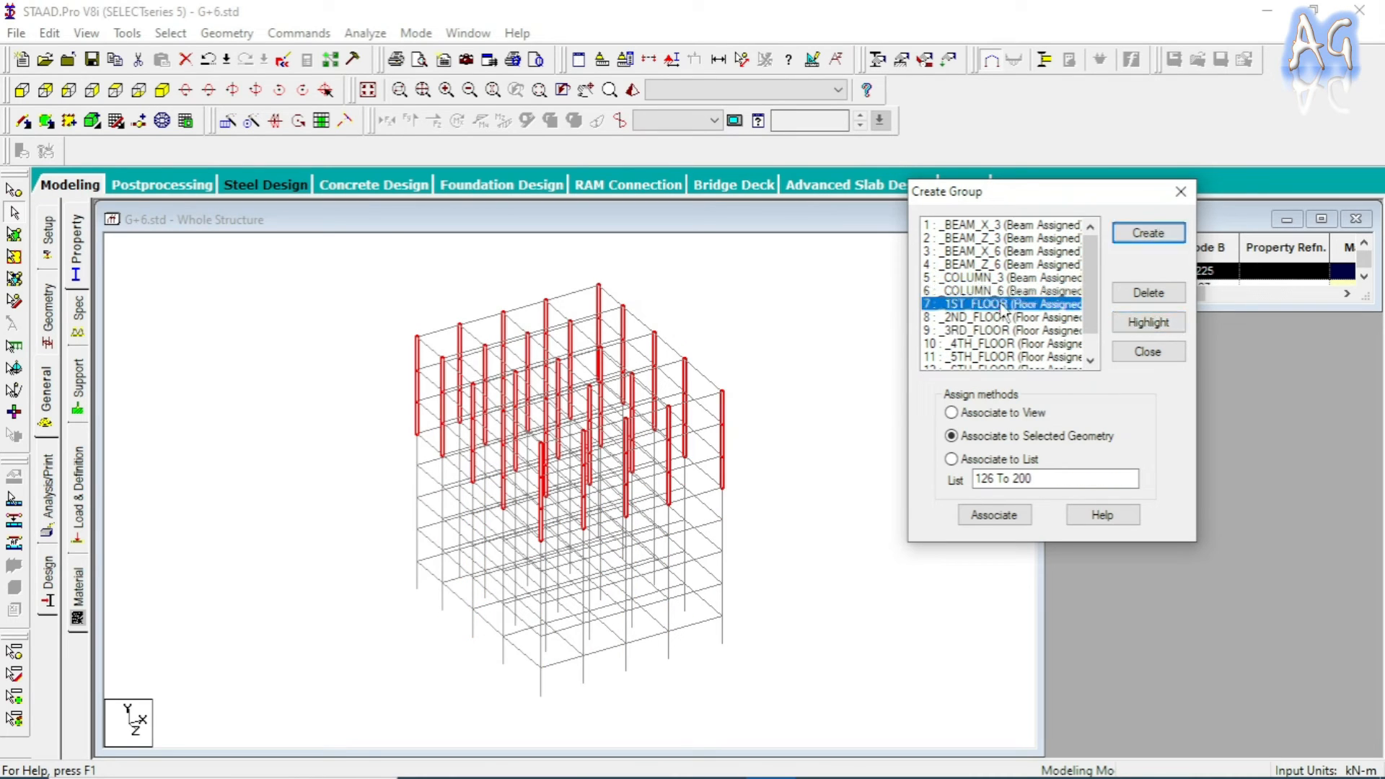
click(1148, 324)
click(970, 318)
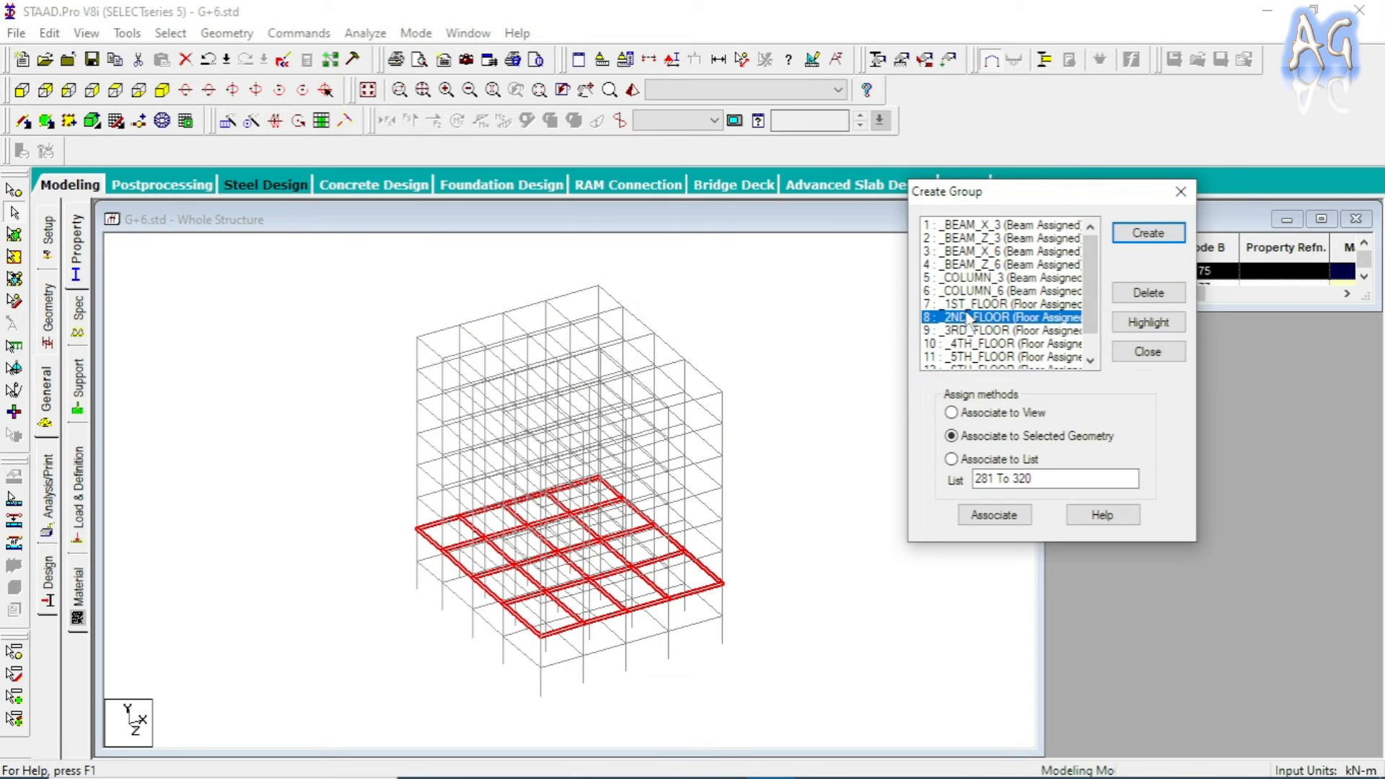
click(1144, 324)
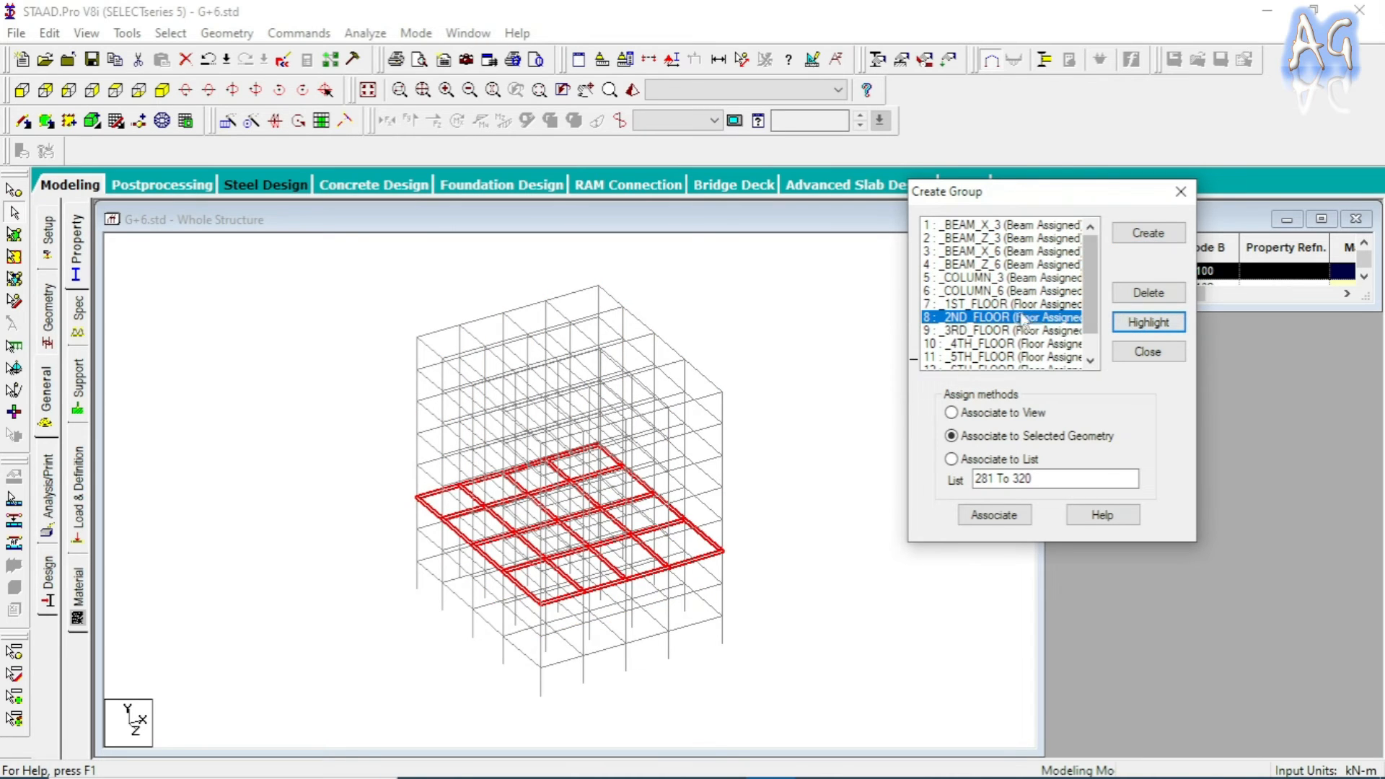
click(1013, 330)
click(1161, 325)
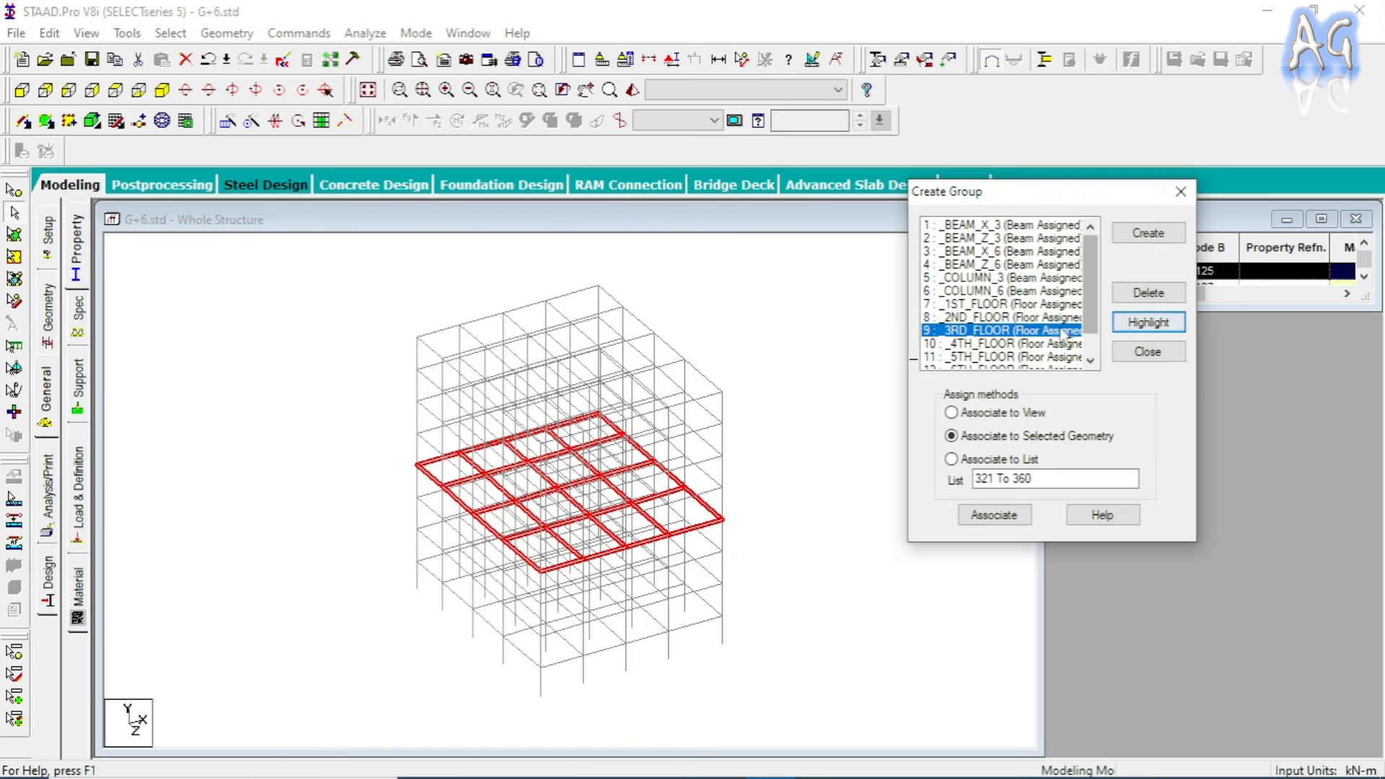
- Highlight the 4TH_FLOOR, 5TH_FLOOR, 6TH_FLOOR and ROOF groups in turn, close the group dialog, and clear the selection
click(1036, 344)
click(1150, 326)
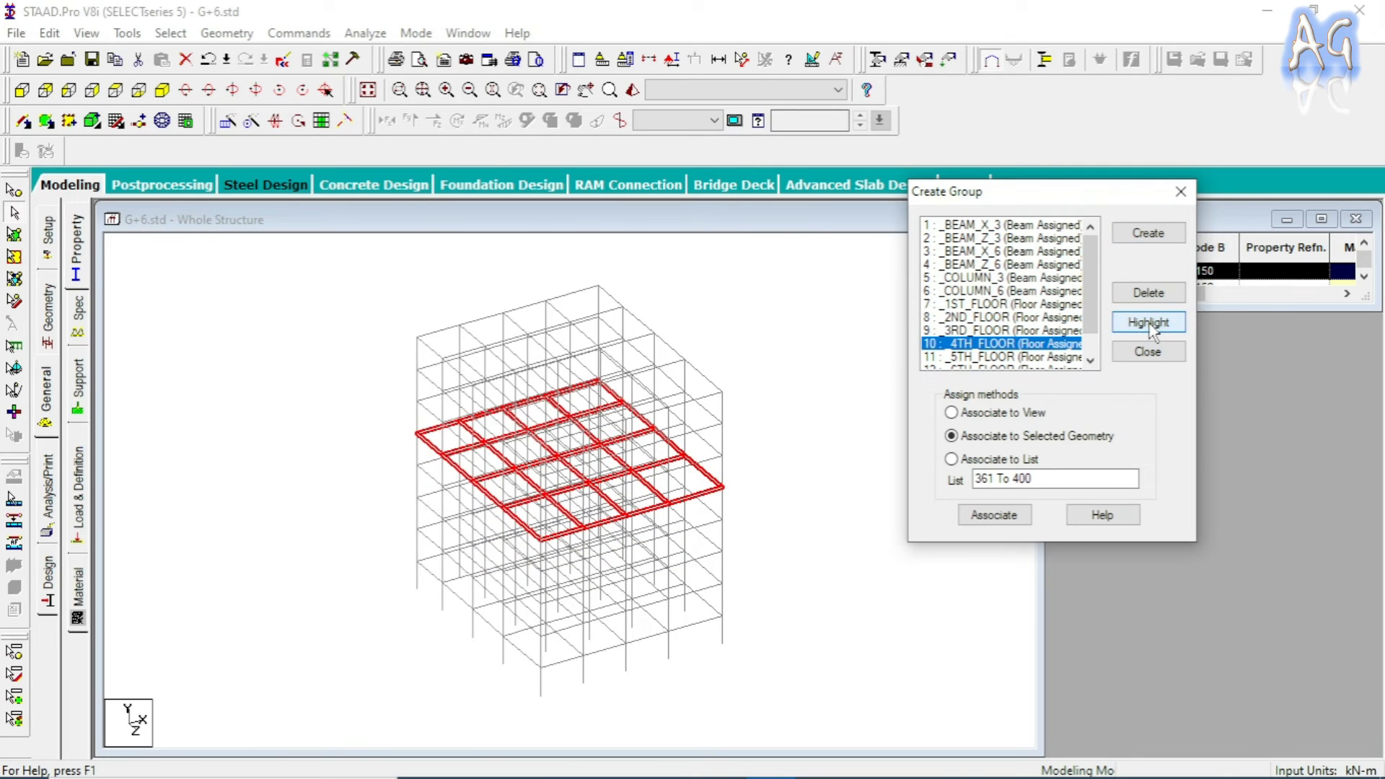
click(1042, 357)
click(1147, 322)
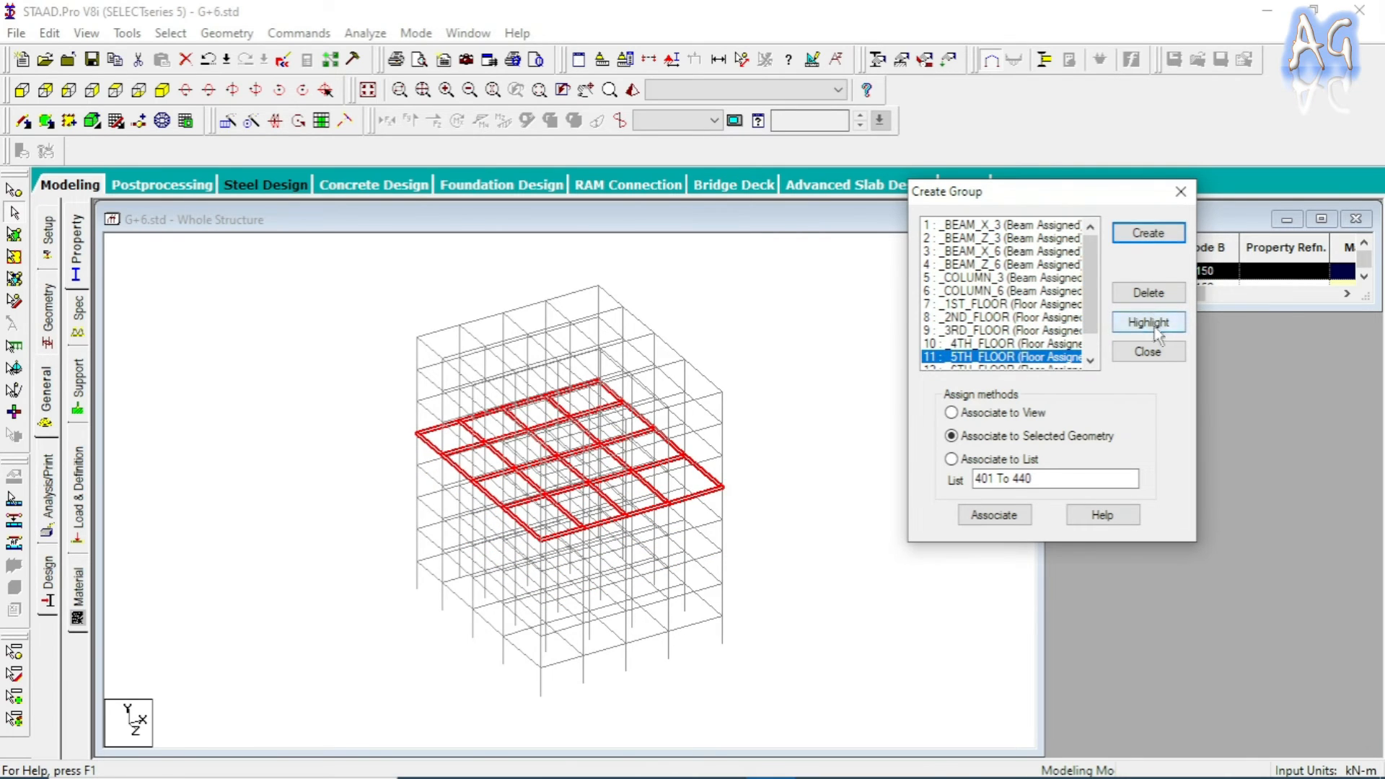
click(1038, 367)
key(Return)
click(1052, 368)
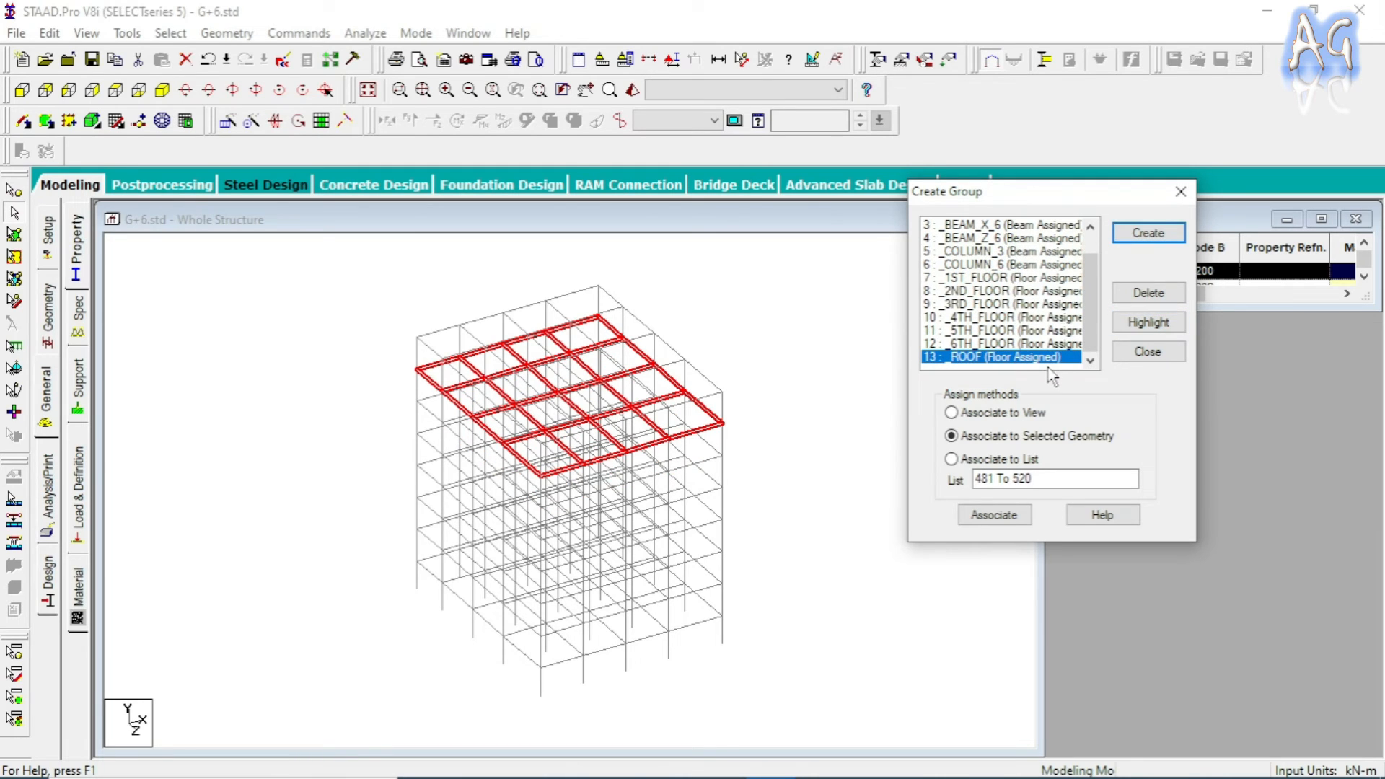
click(1133, 328)
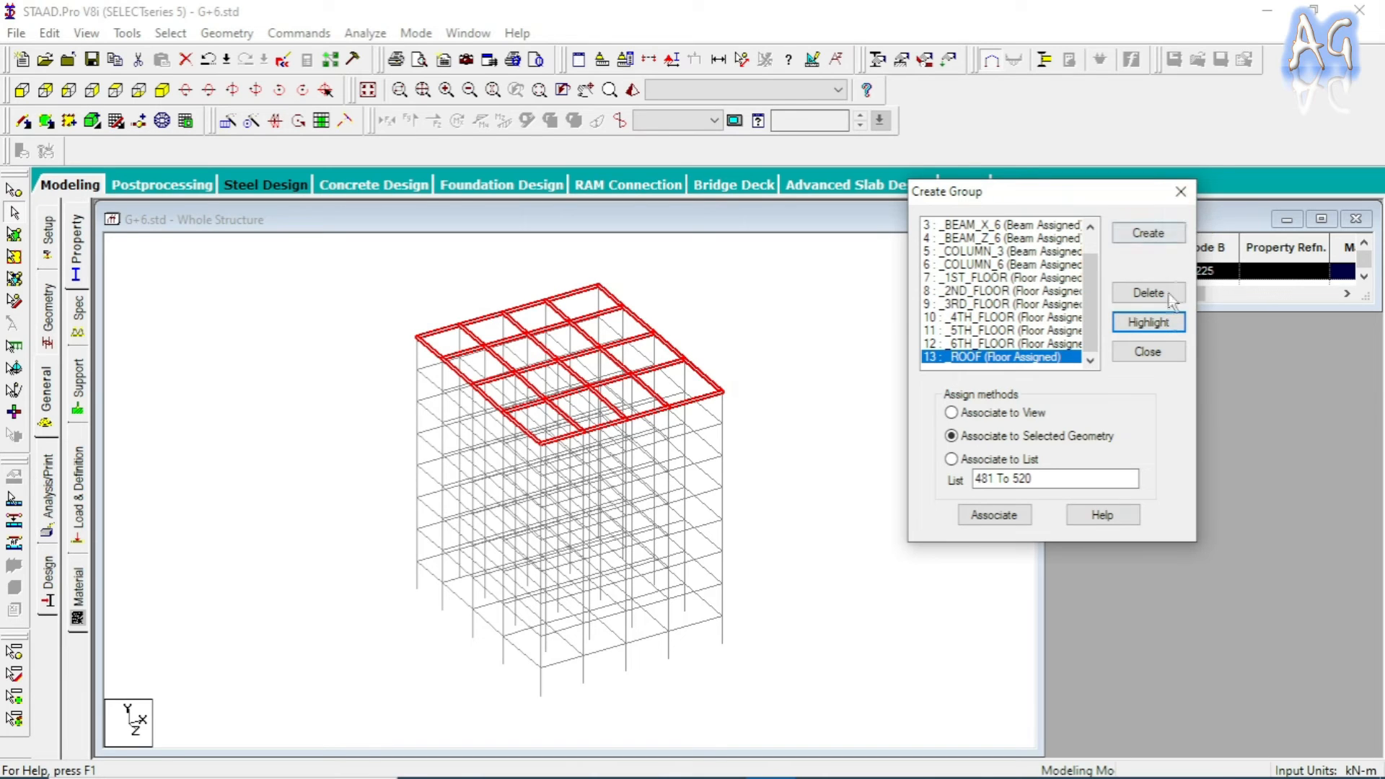
click(1148, 352)
click(916, 353)
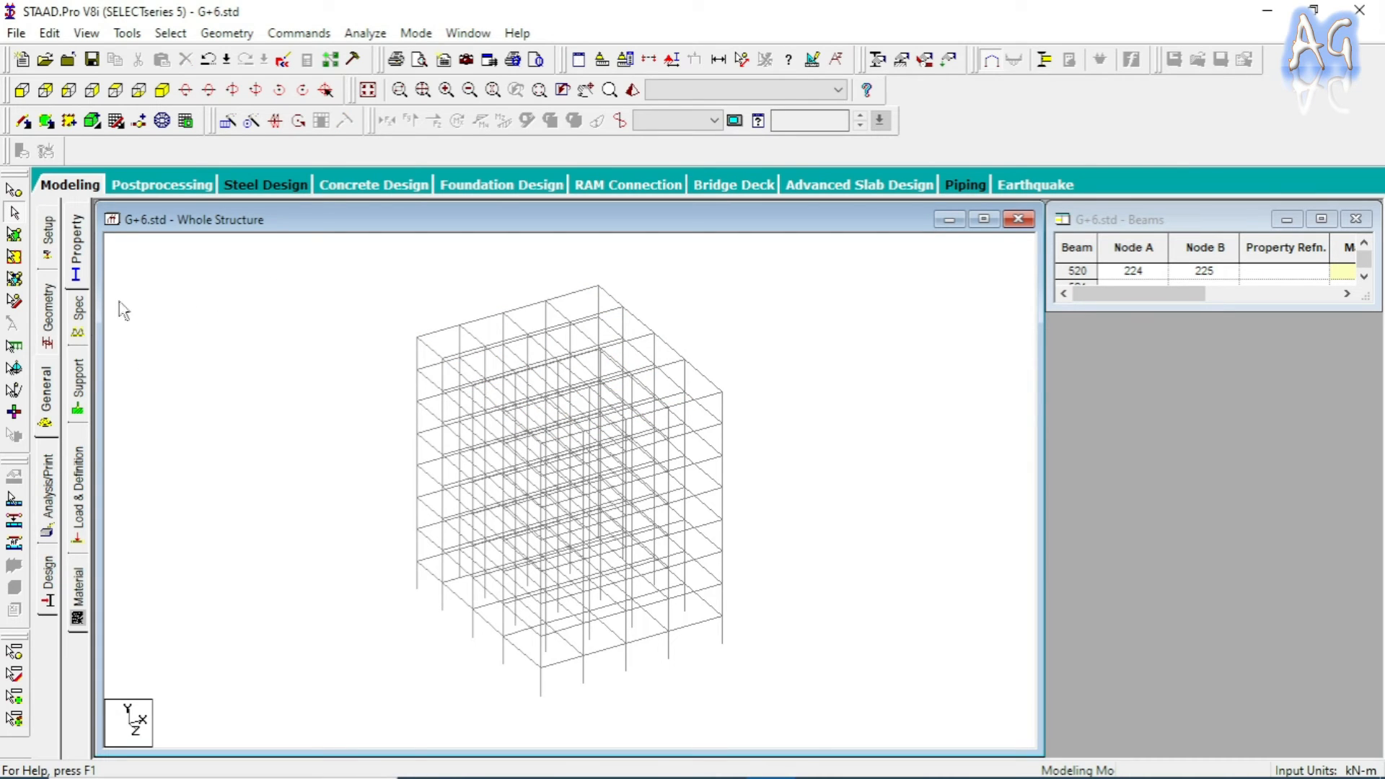
- Select the members of the BEAM_X_3 group by group name
click(163, 42)
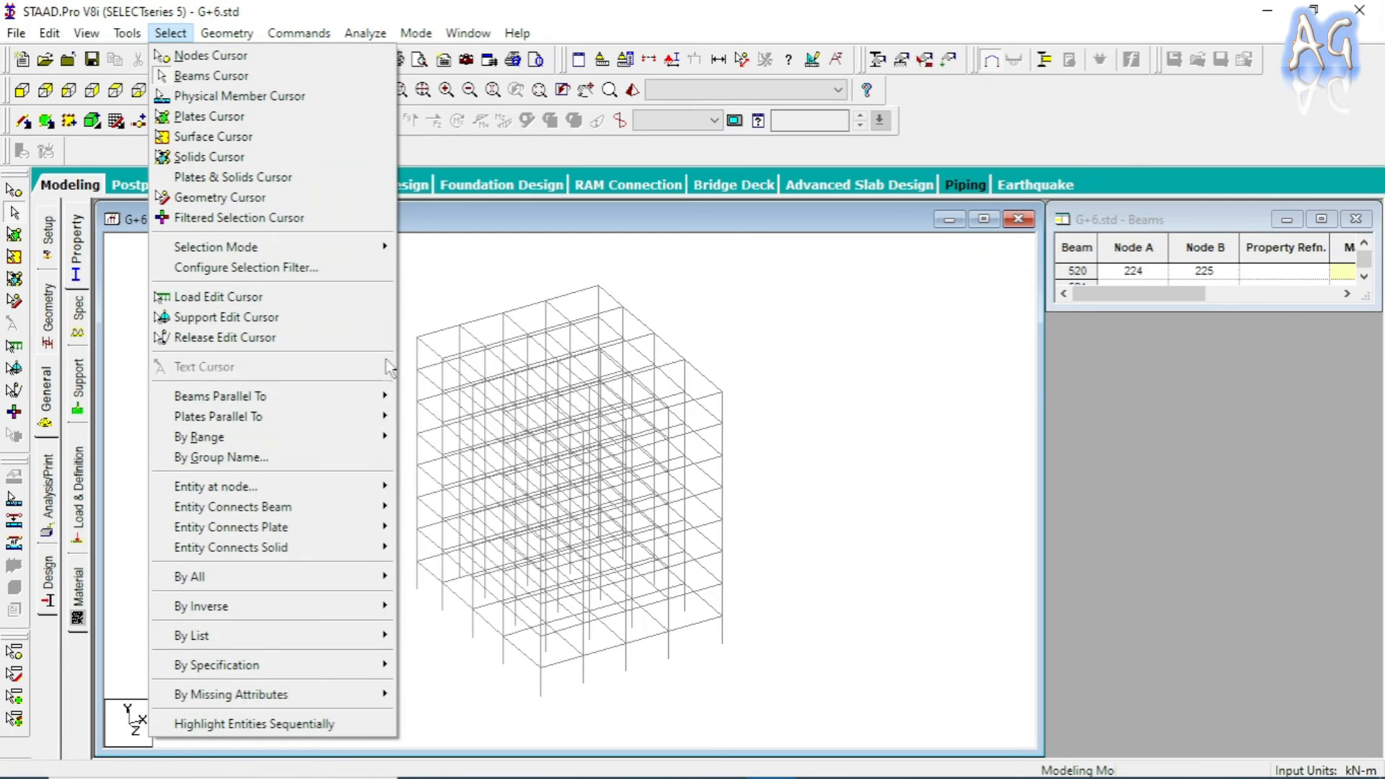
click(355, 459)
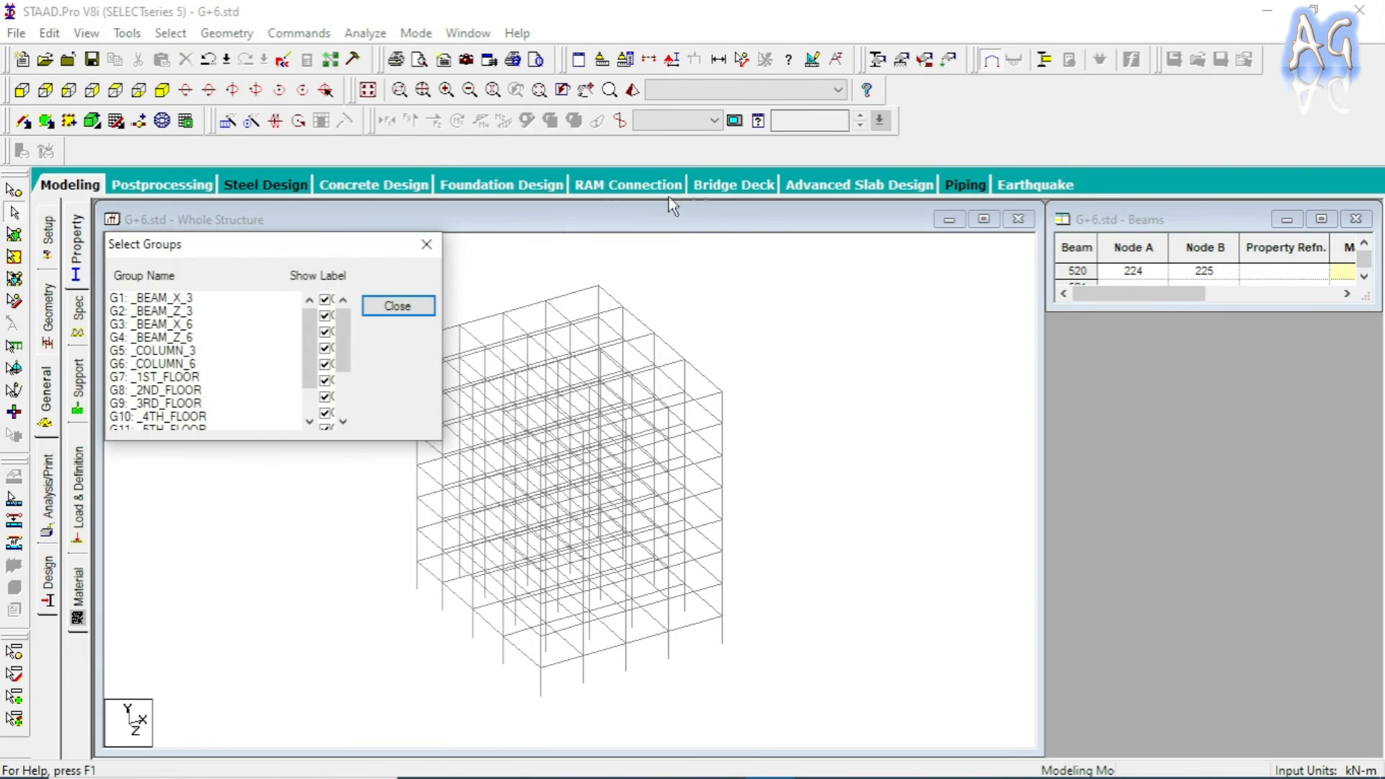
drag(236, 250, 928, 128)
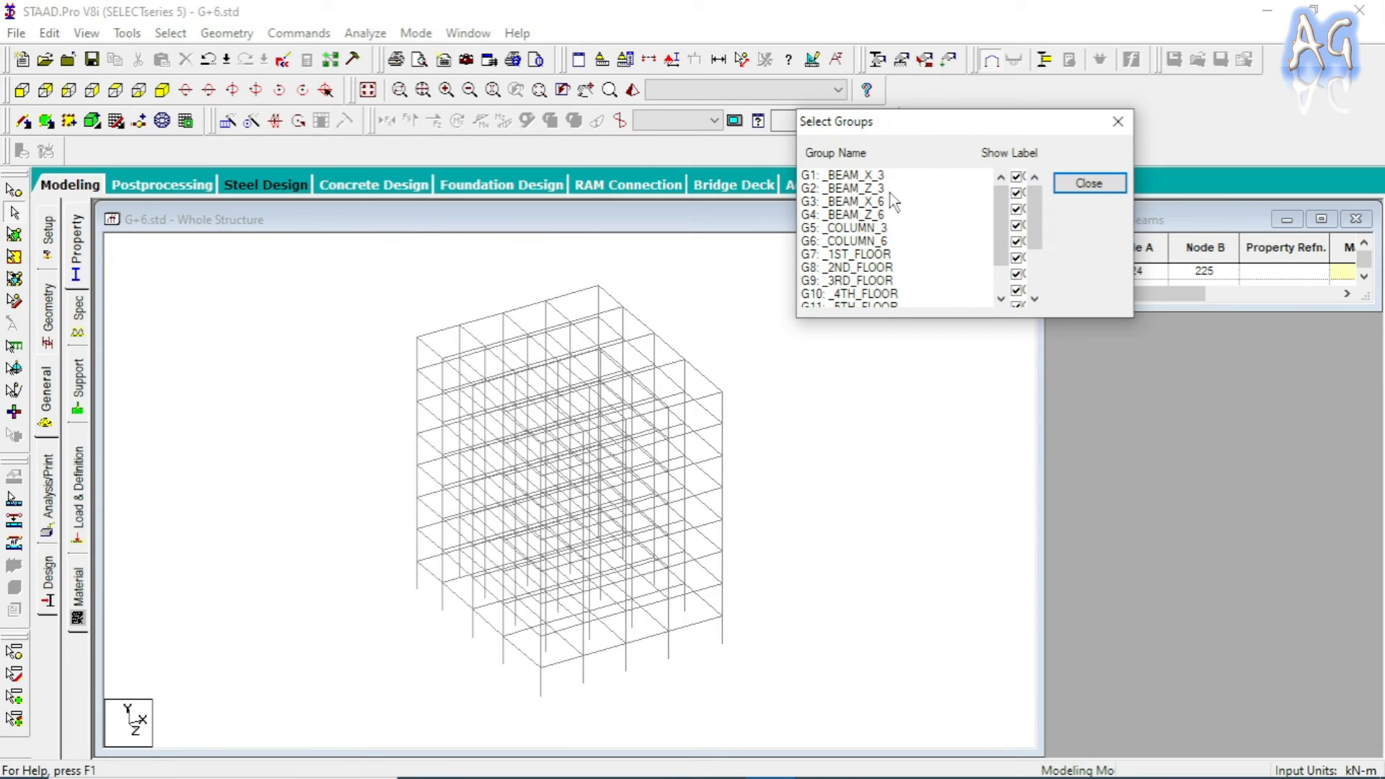
mouse_move(1001, 193)
mouse_down()
mouse_move(1001, 223)
mouse_move(1001, 193)
mouse_up()
click(865, 175)
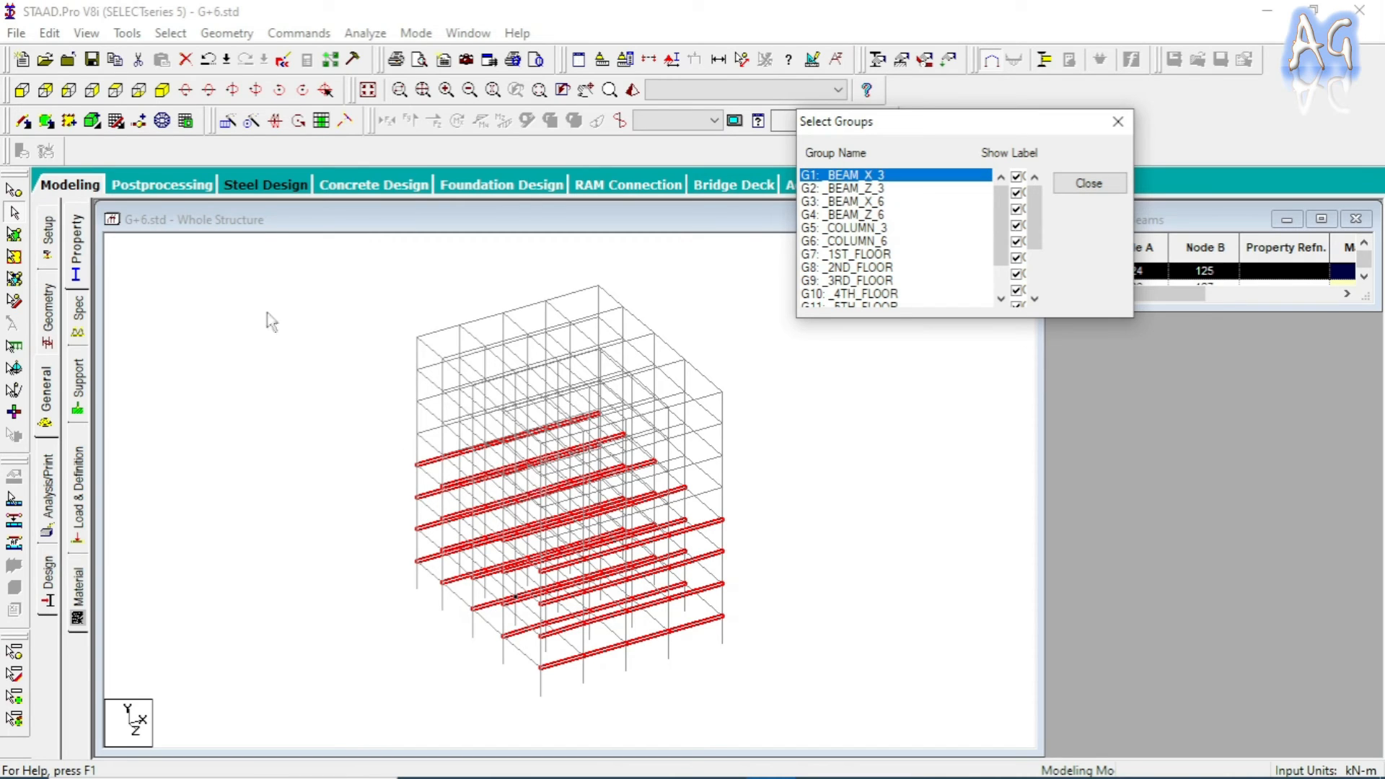
- Open the member section properties, choose the Rect 0.50x0.30 section, and check it against the Section Details image
click(47, 393)
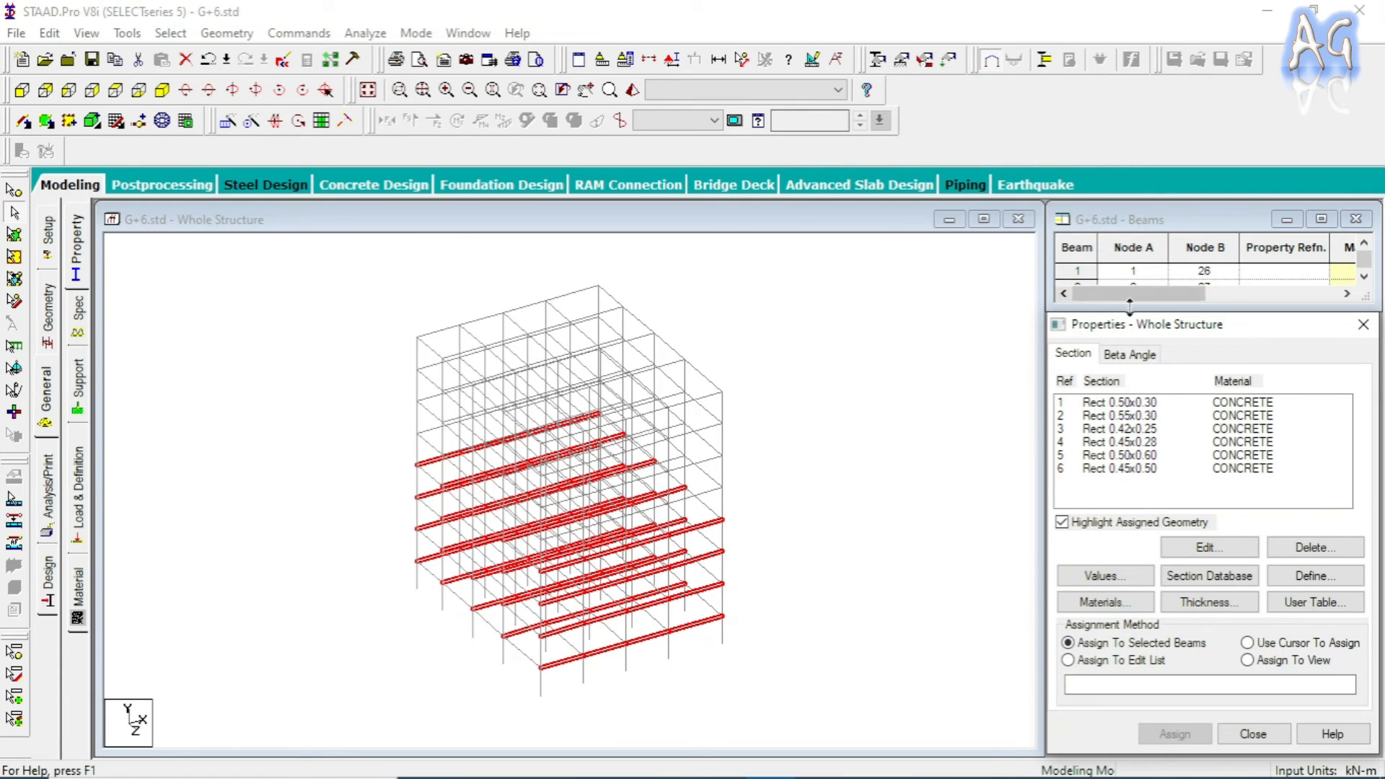
mouse_move(1131, 328)
mouse_down()
mouse_move(1127, 394)
mouse_move(1131, 319)
mouse_up()
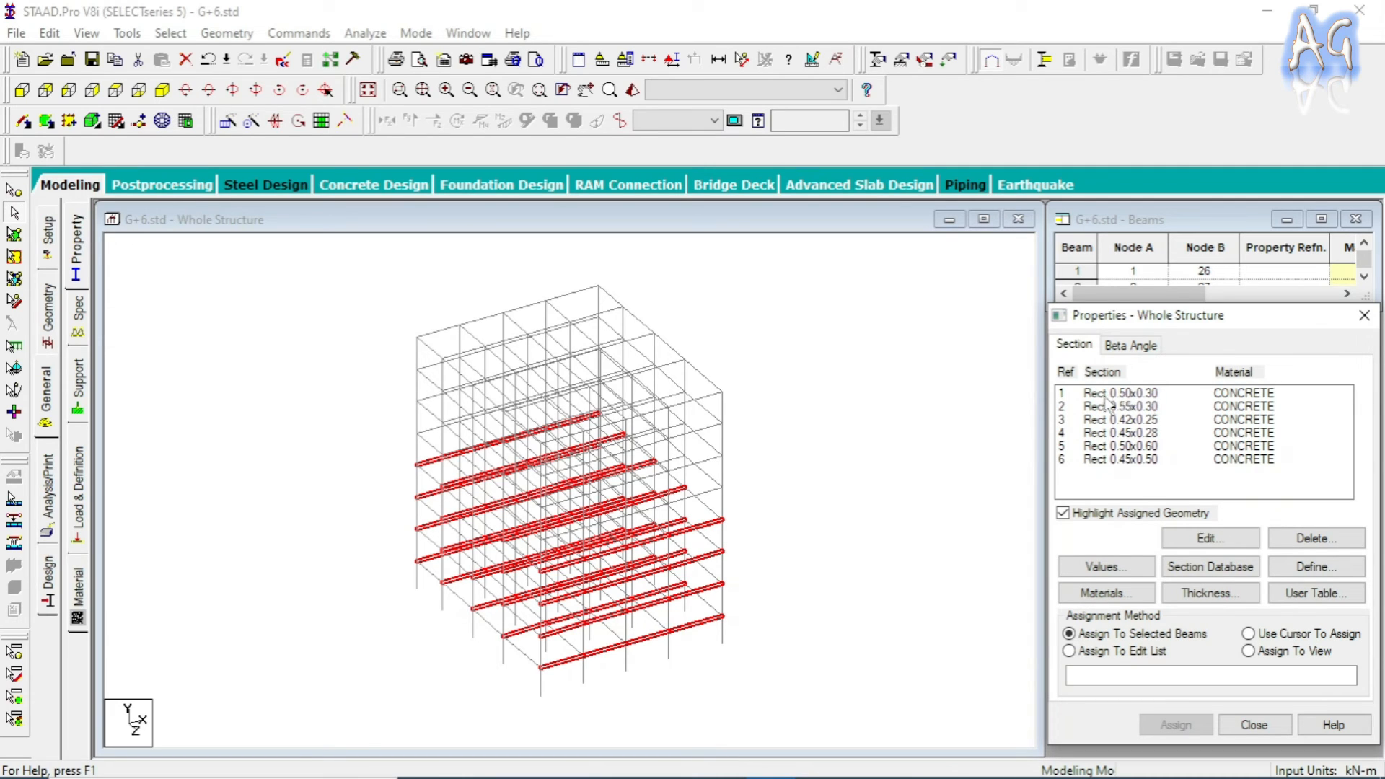
click(1147, 393)
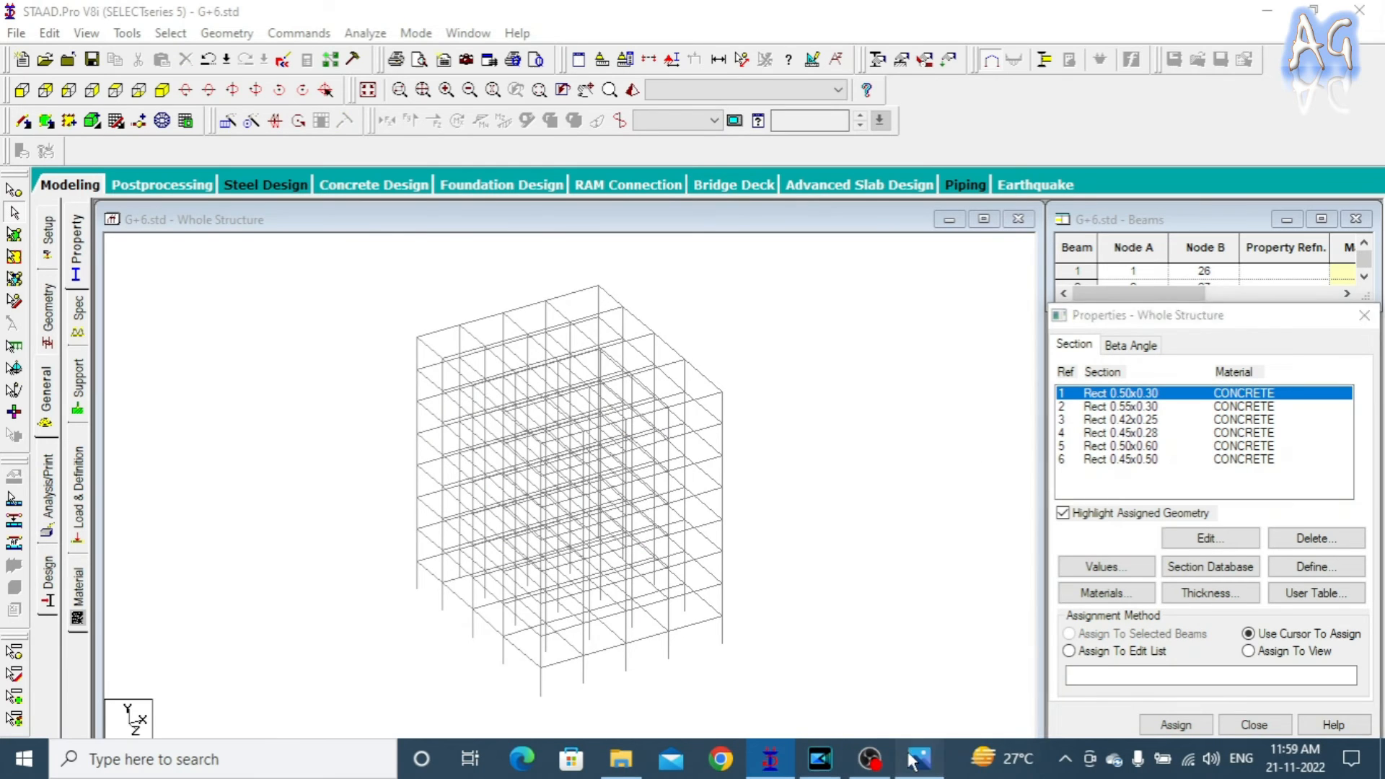
click(918, 757)
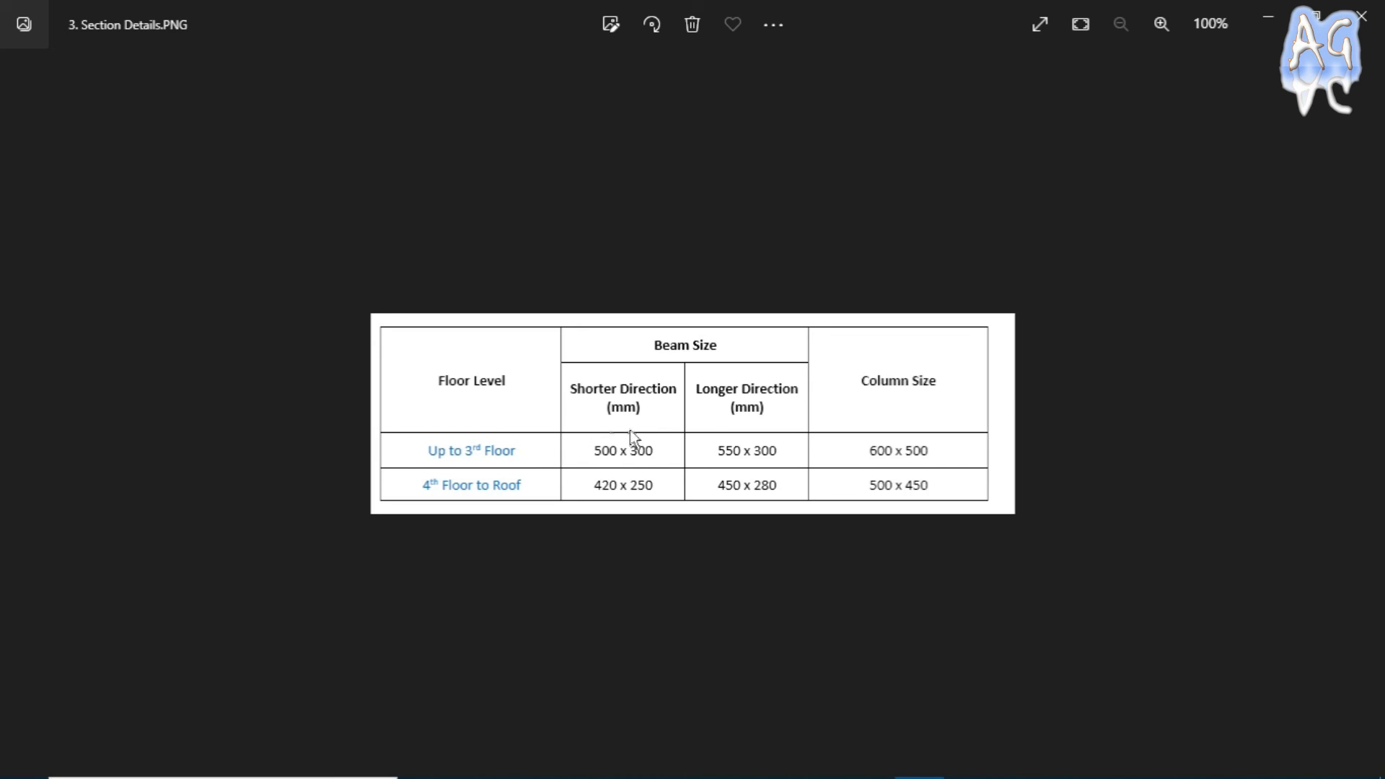
key(alt+Tab)
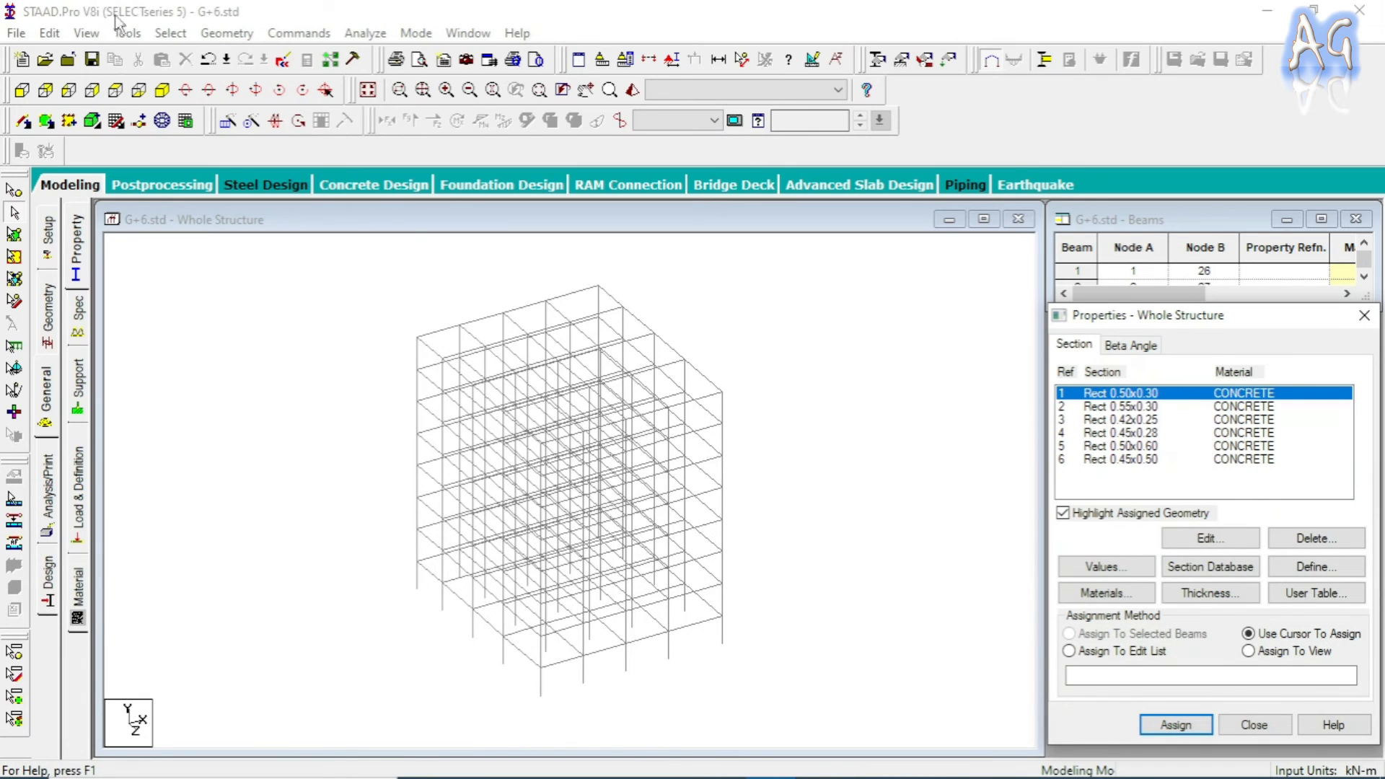
- With the Rect 0.50x0.30 section chosen, select the BEAM_X_3 group's members by group name for assignment to the selected beams
click(252, 278)
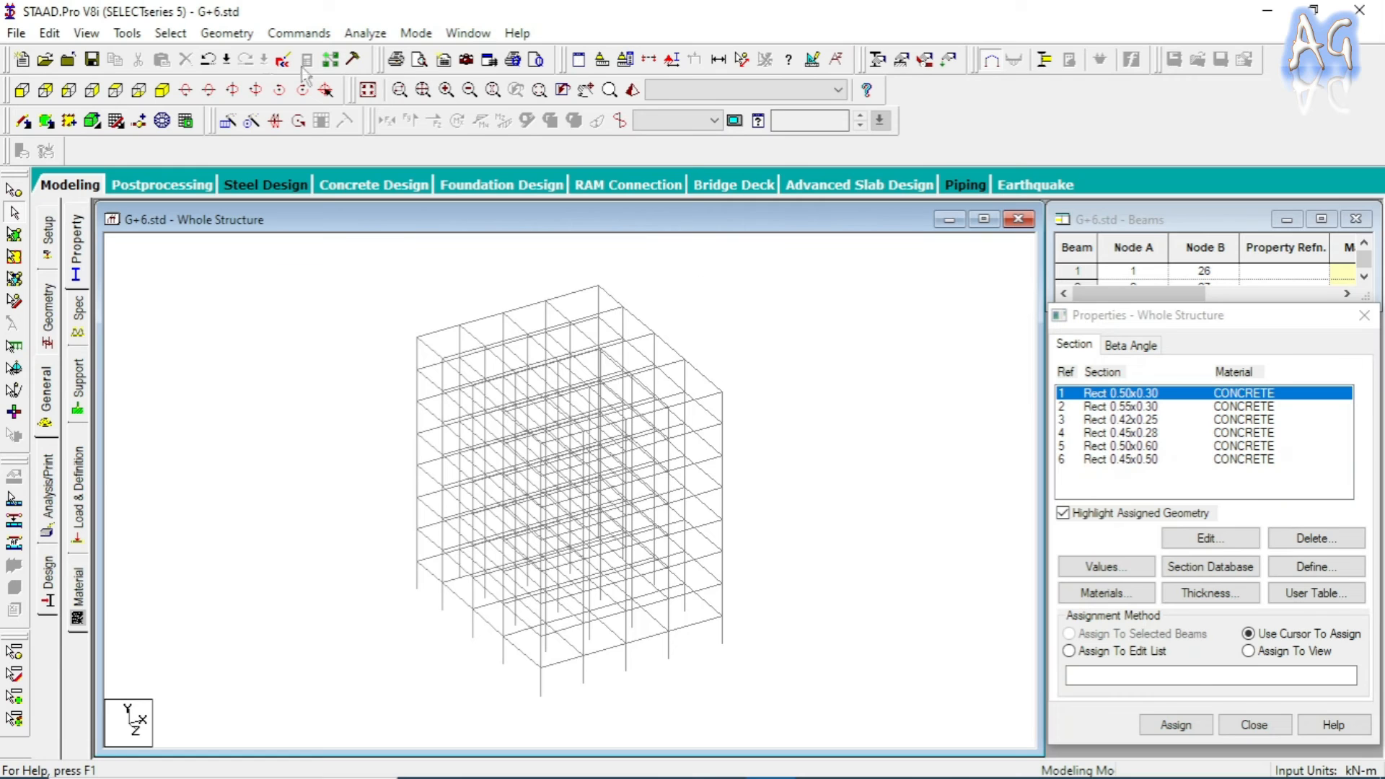
click(170, 33)
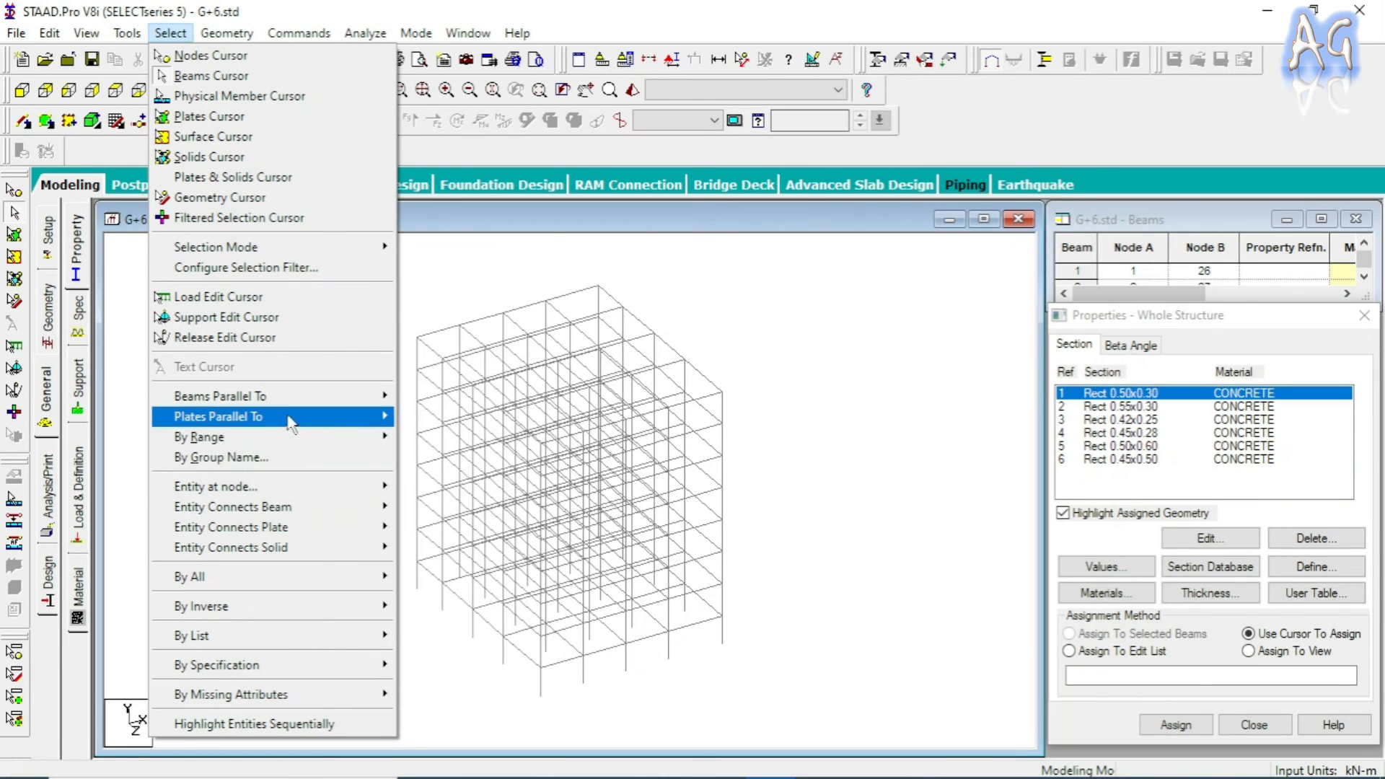
click(265, 458)
drag(308, 246, 310, 127)
click(198, 181)
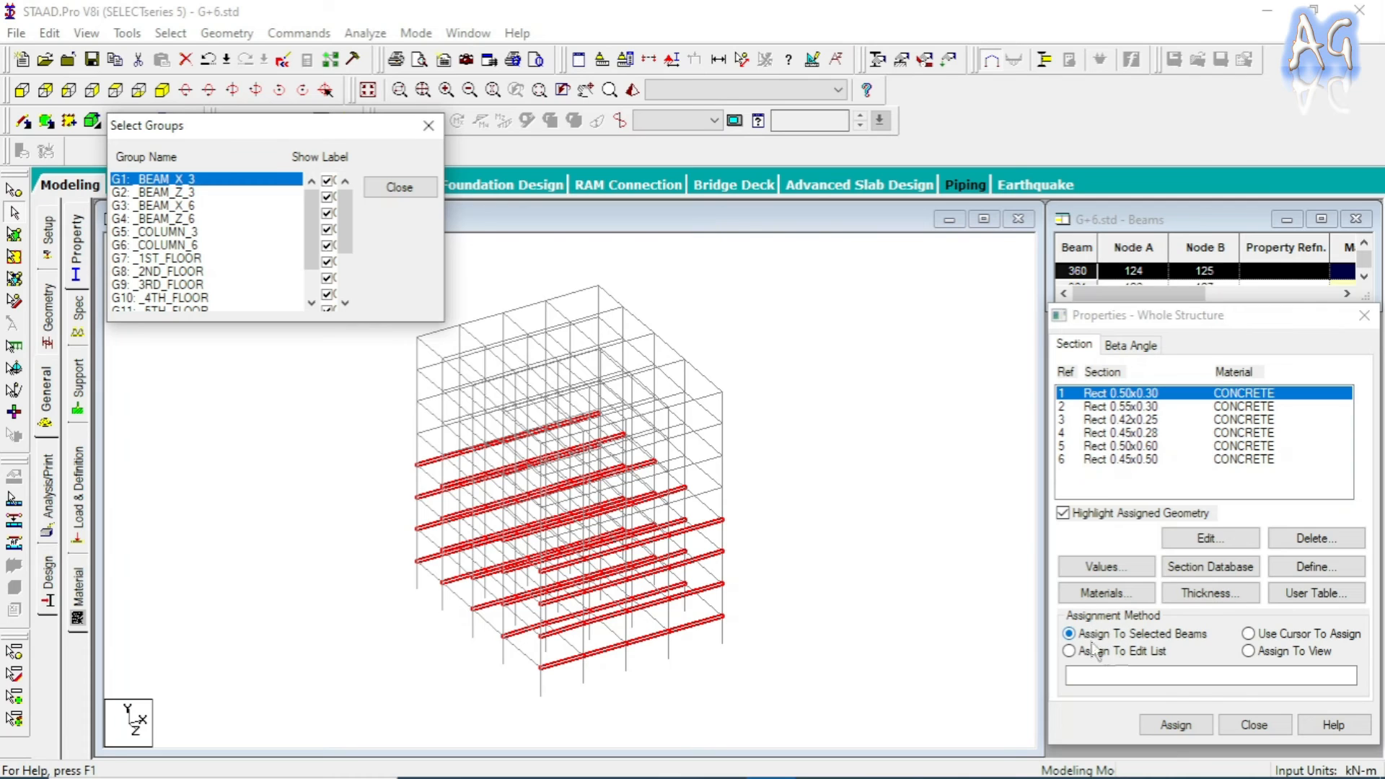
- Assign the Rect 0.50x0.30 section to the selected BEAM_X_3 members and the Rect 0.55x0.30 section to the BEAM_Z_3 group
click(1170, 728)
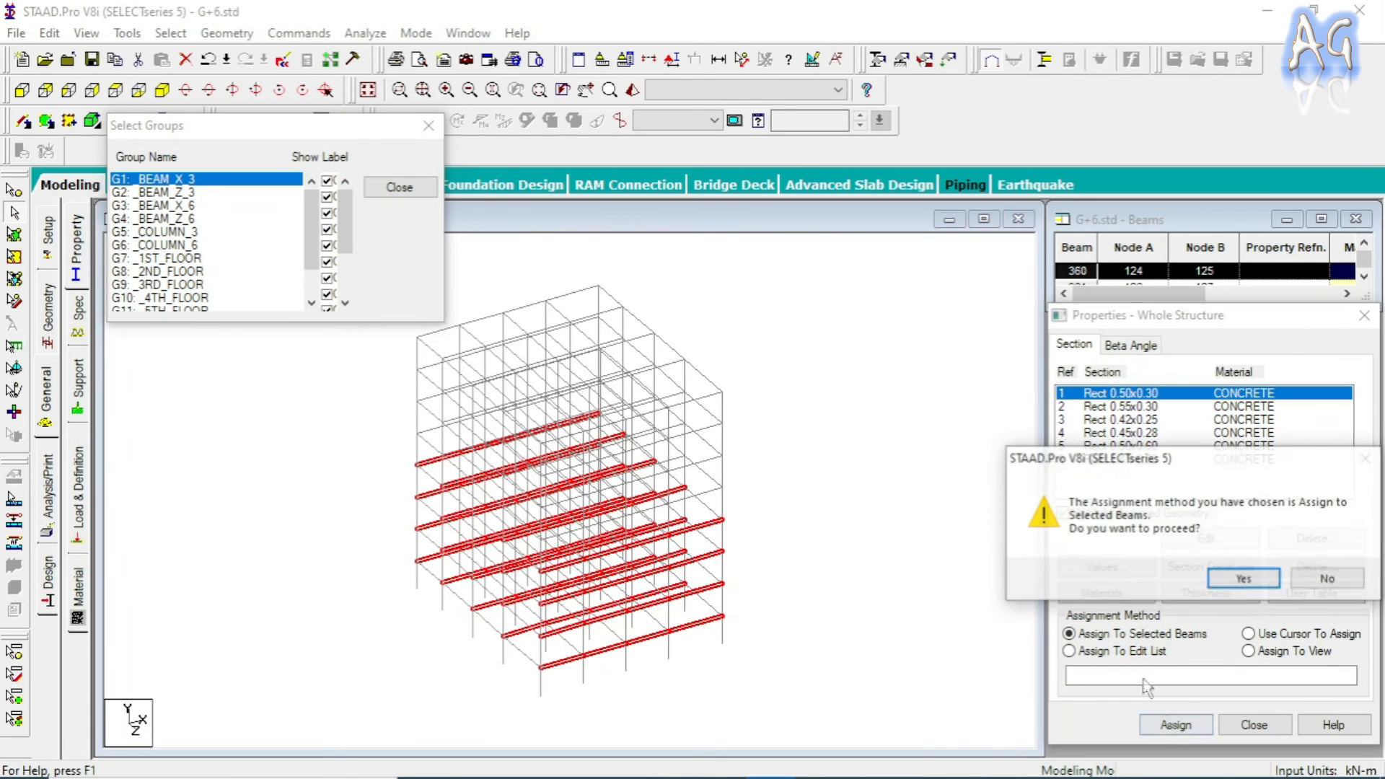
click(1242, 579)
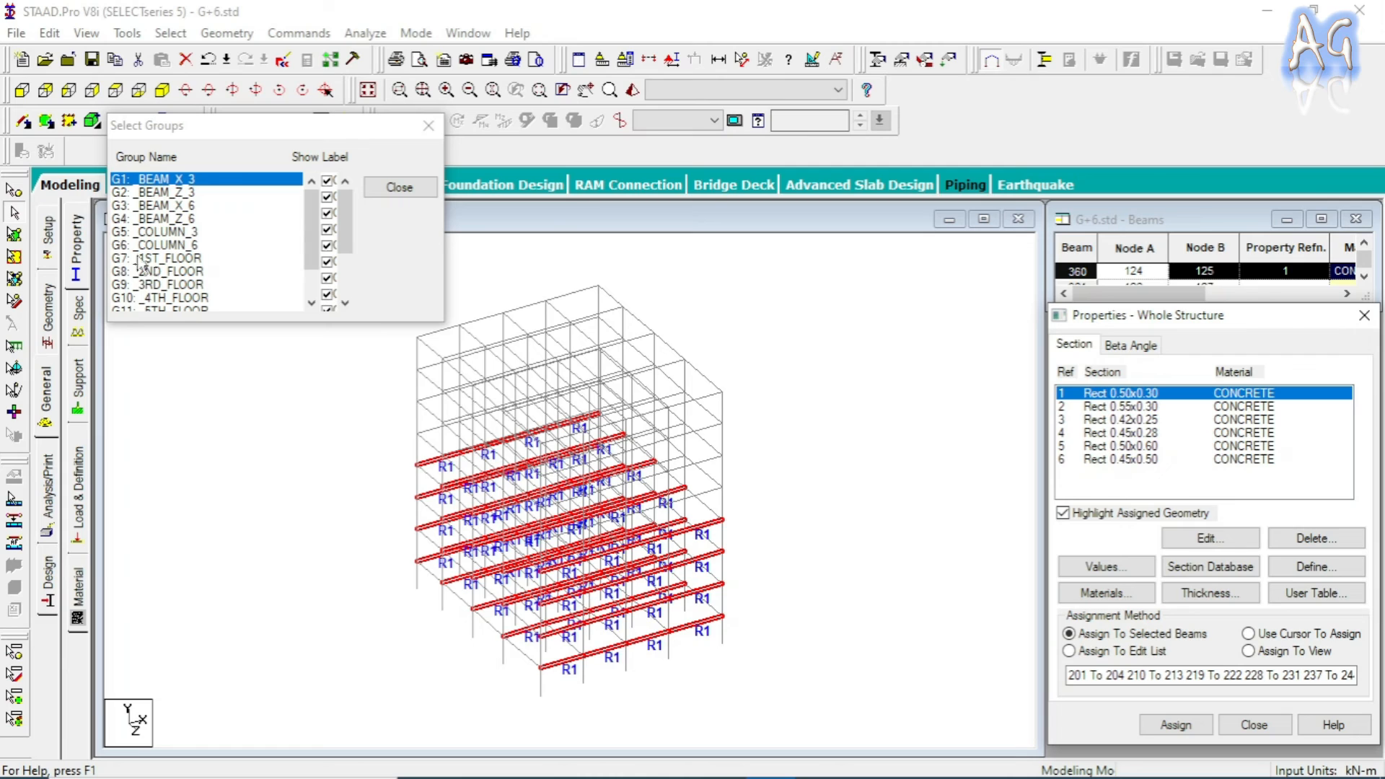
ctrl+click(163, 194)
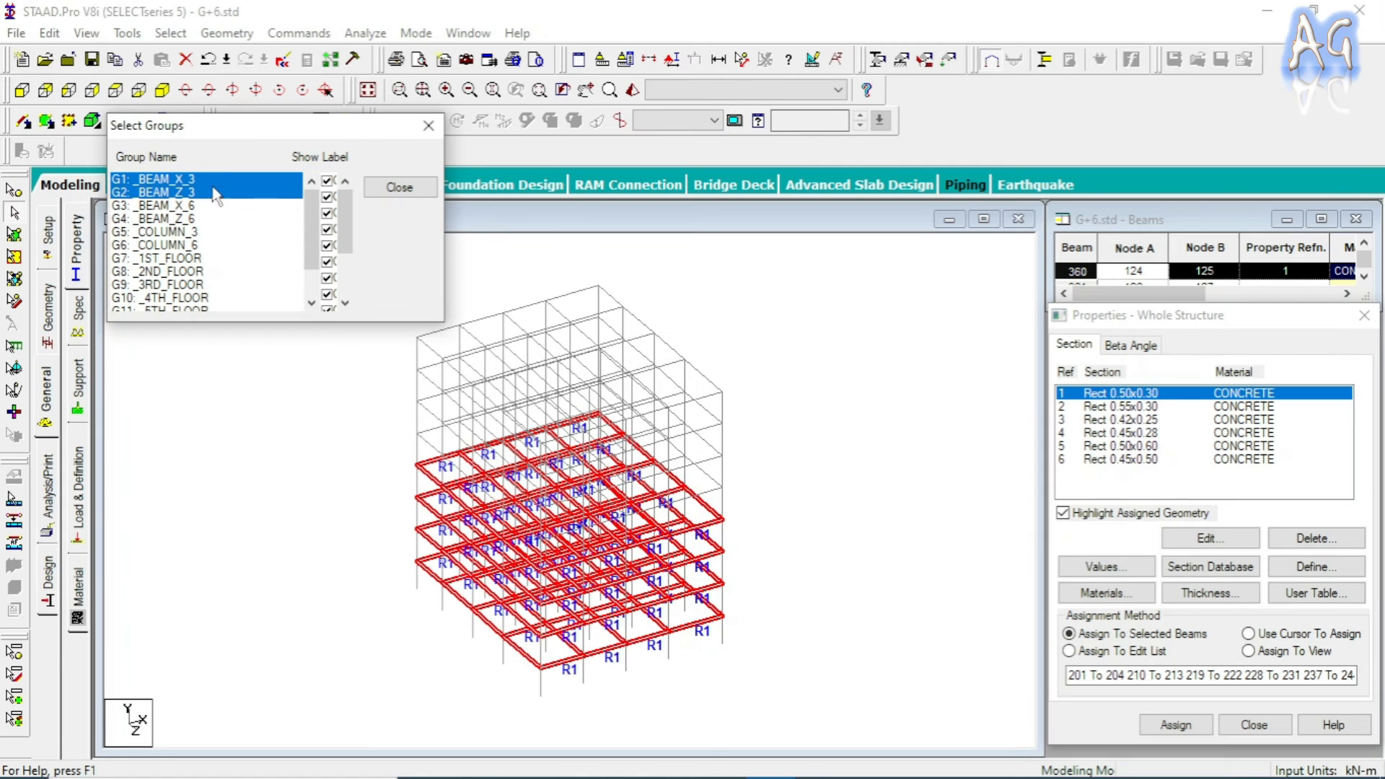
ctrl+click(156, 180)
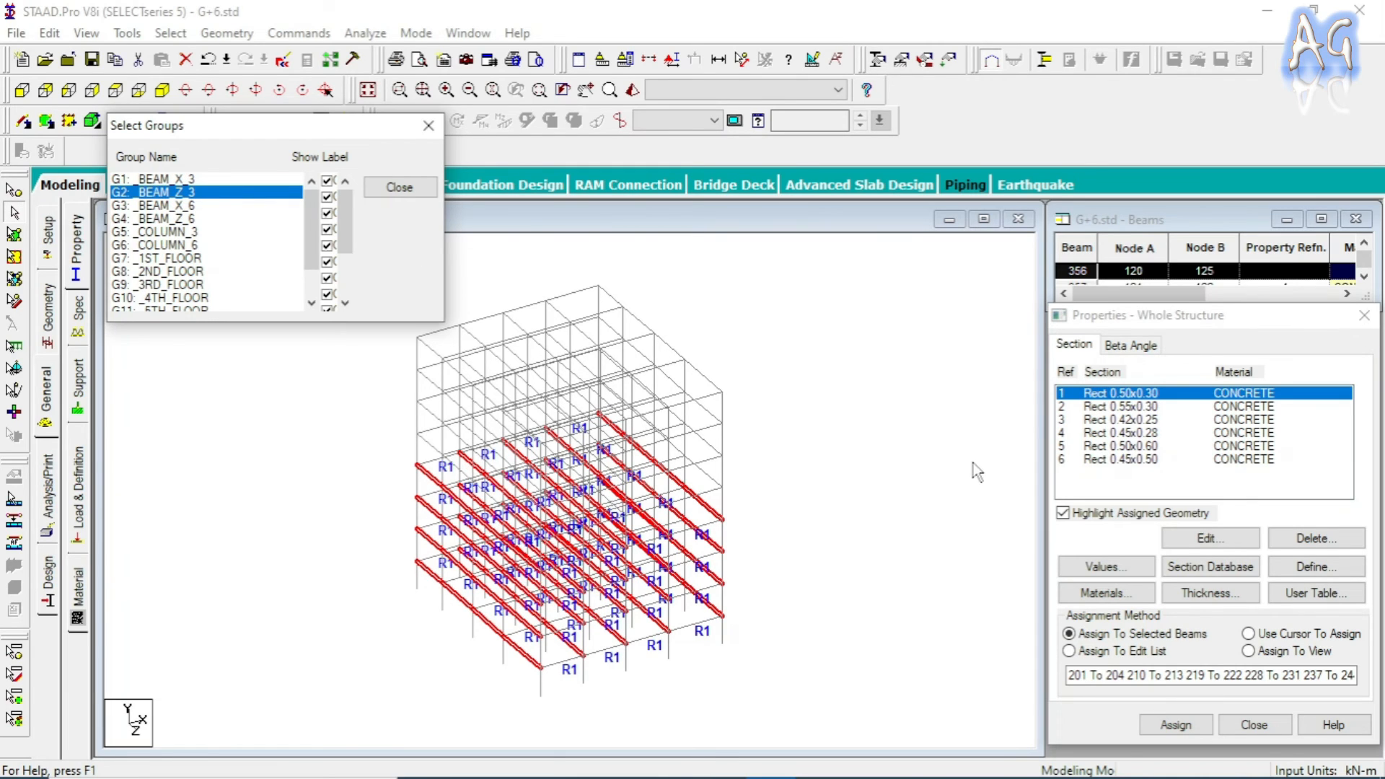
click(1146, 408)
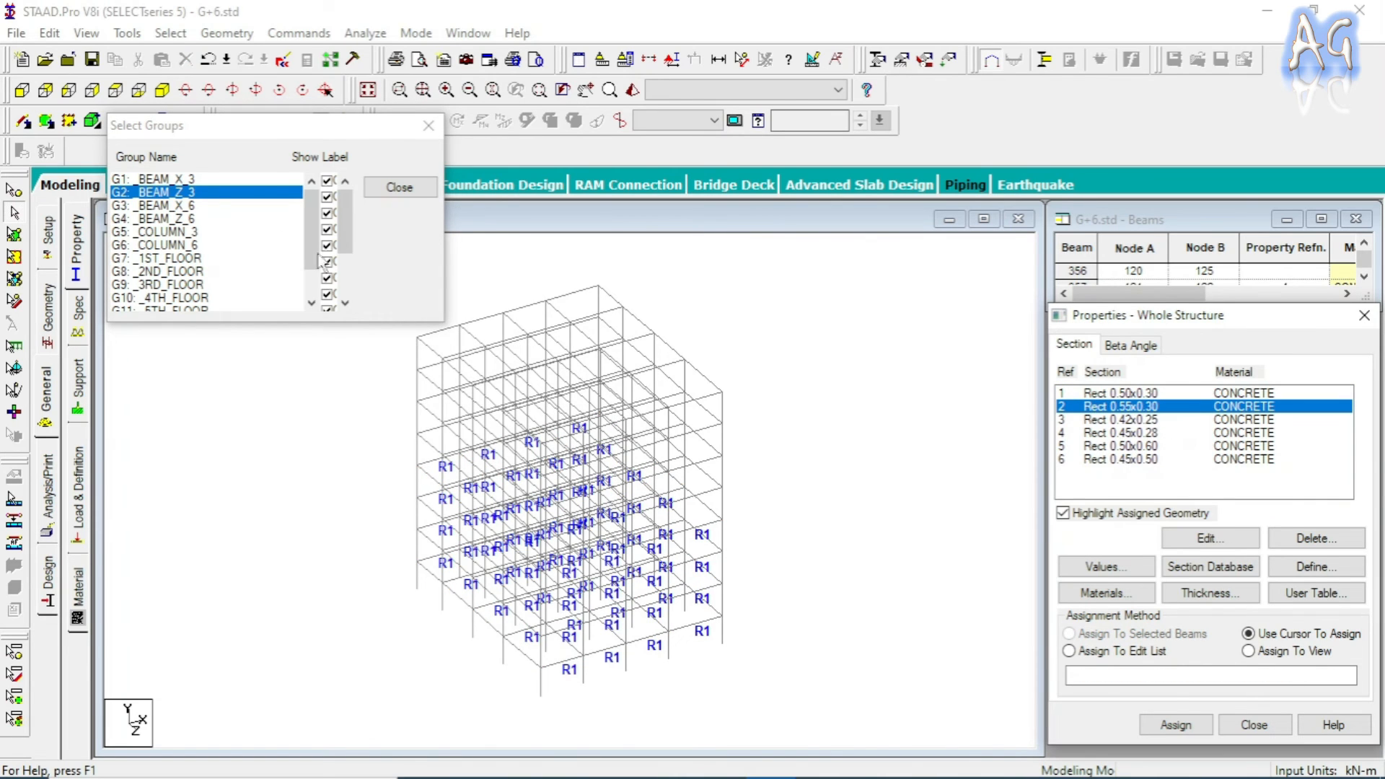
click(173, 193)
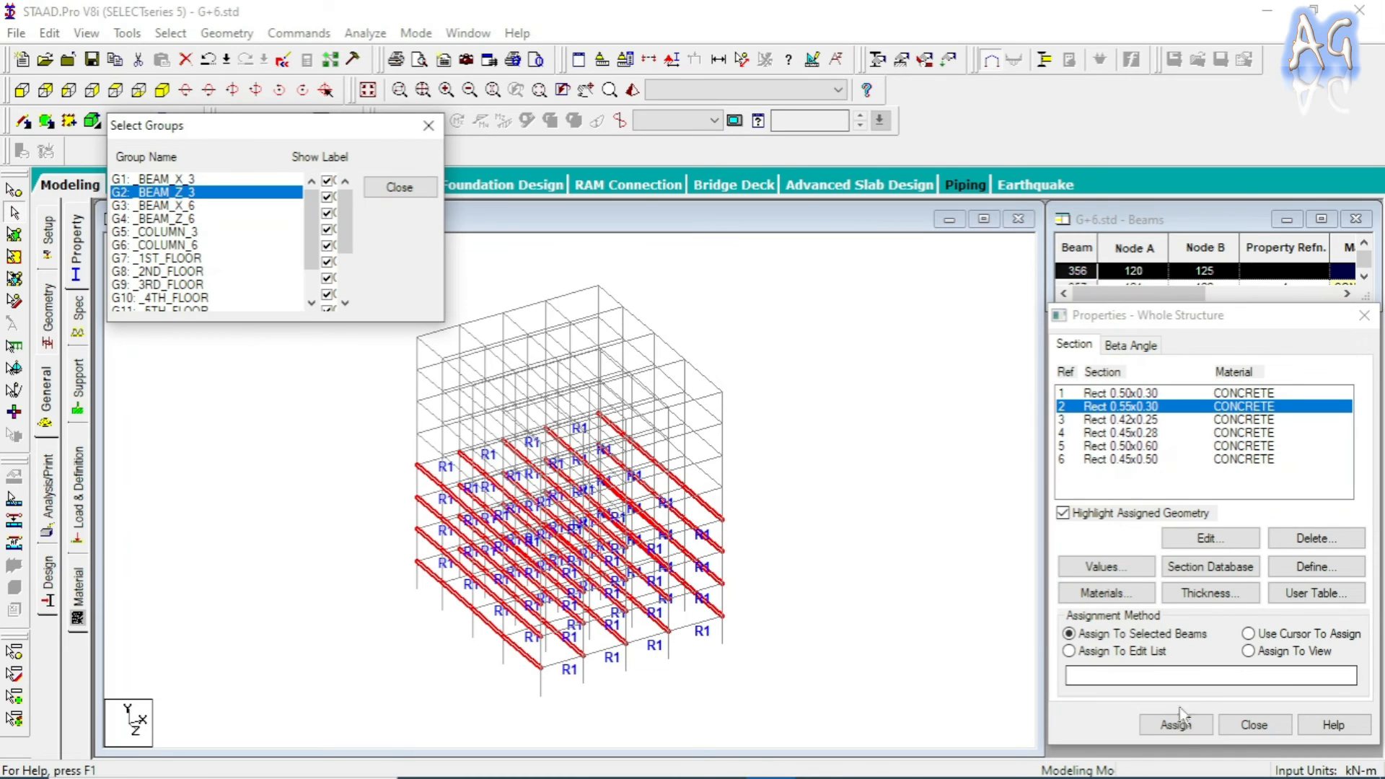
click(1172, 725)
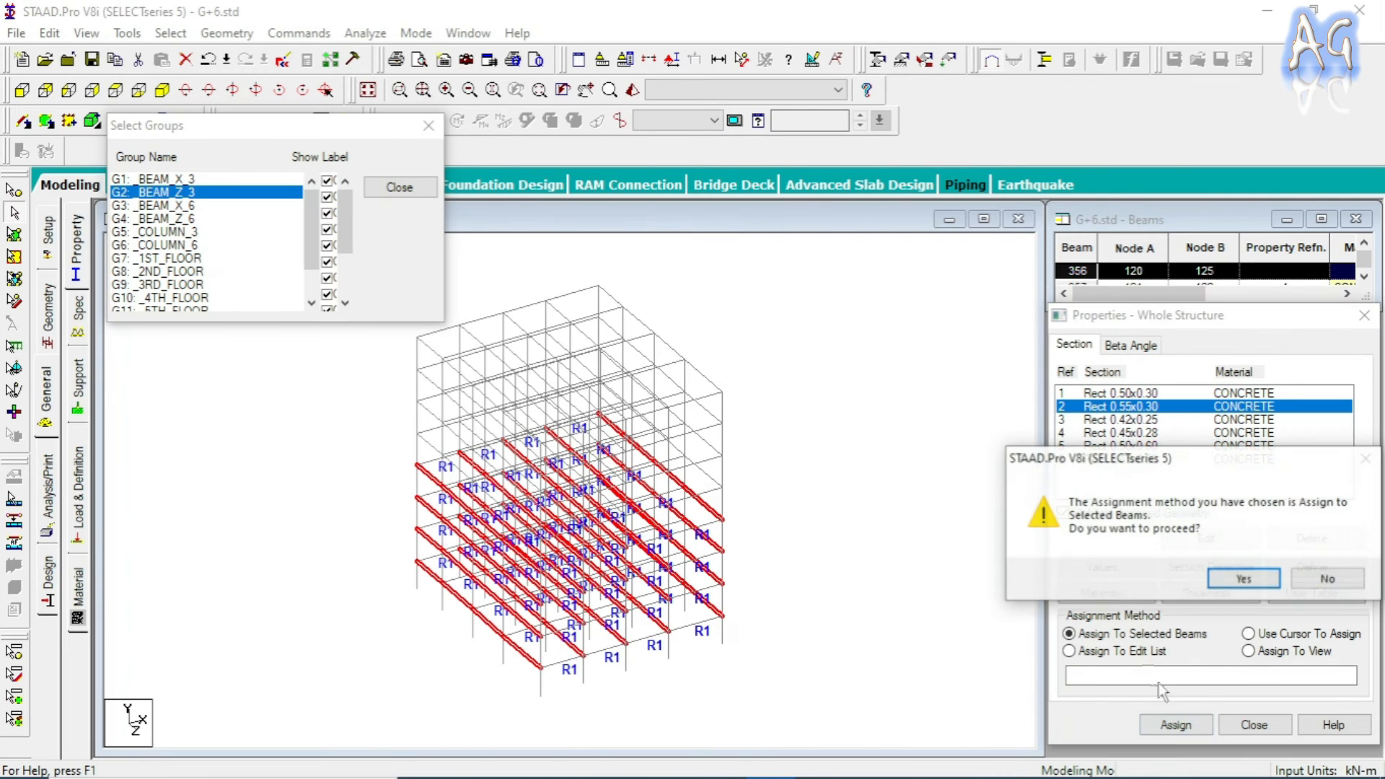
click(1244, 579)
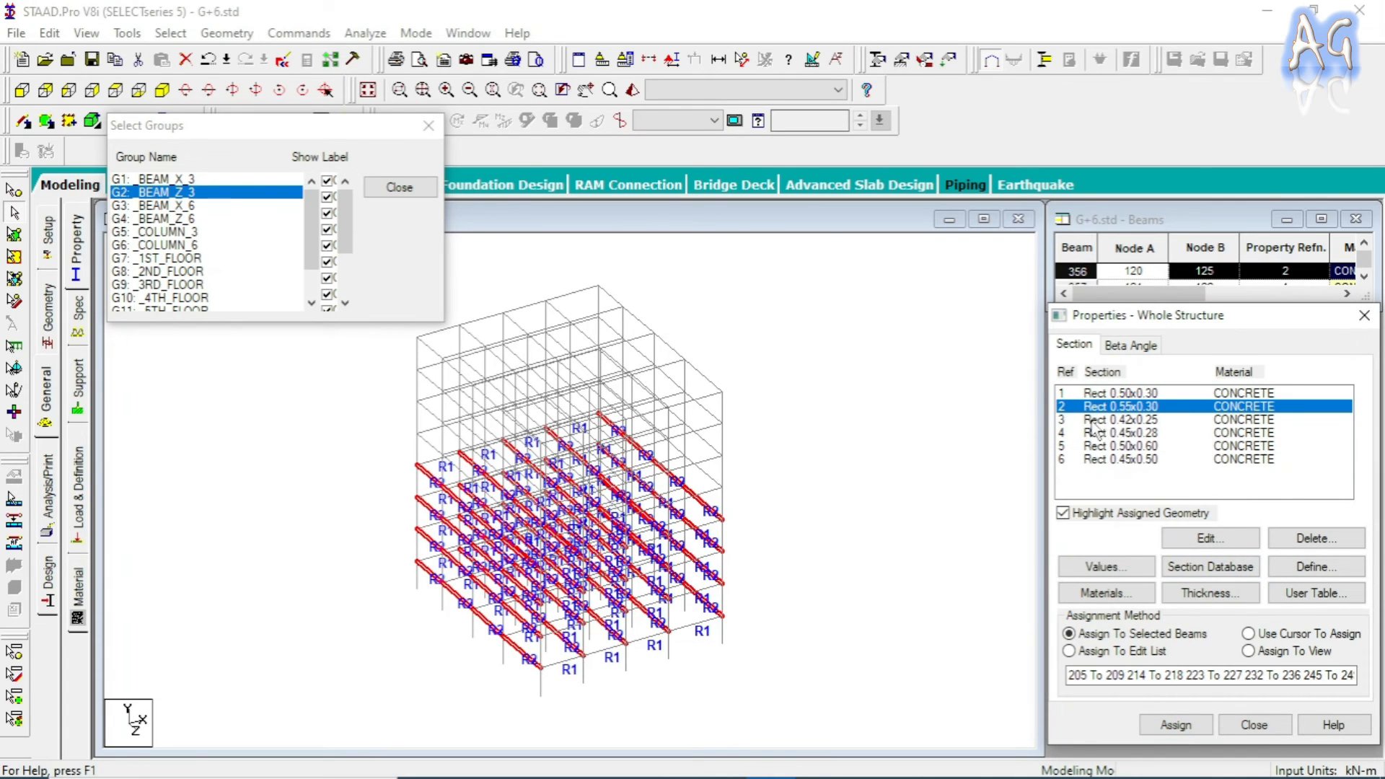
- Assign the Rect 0.42x0.25 section to the members of the BEAM_X_6 group only, using assignment to selected beams
click(1129, 420)
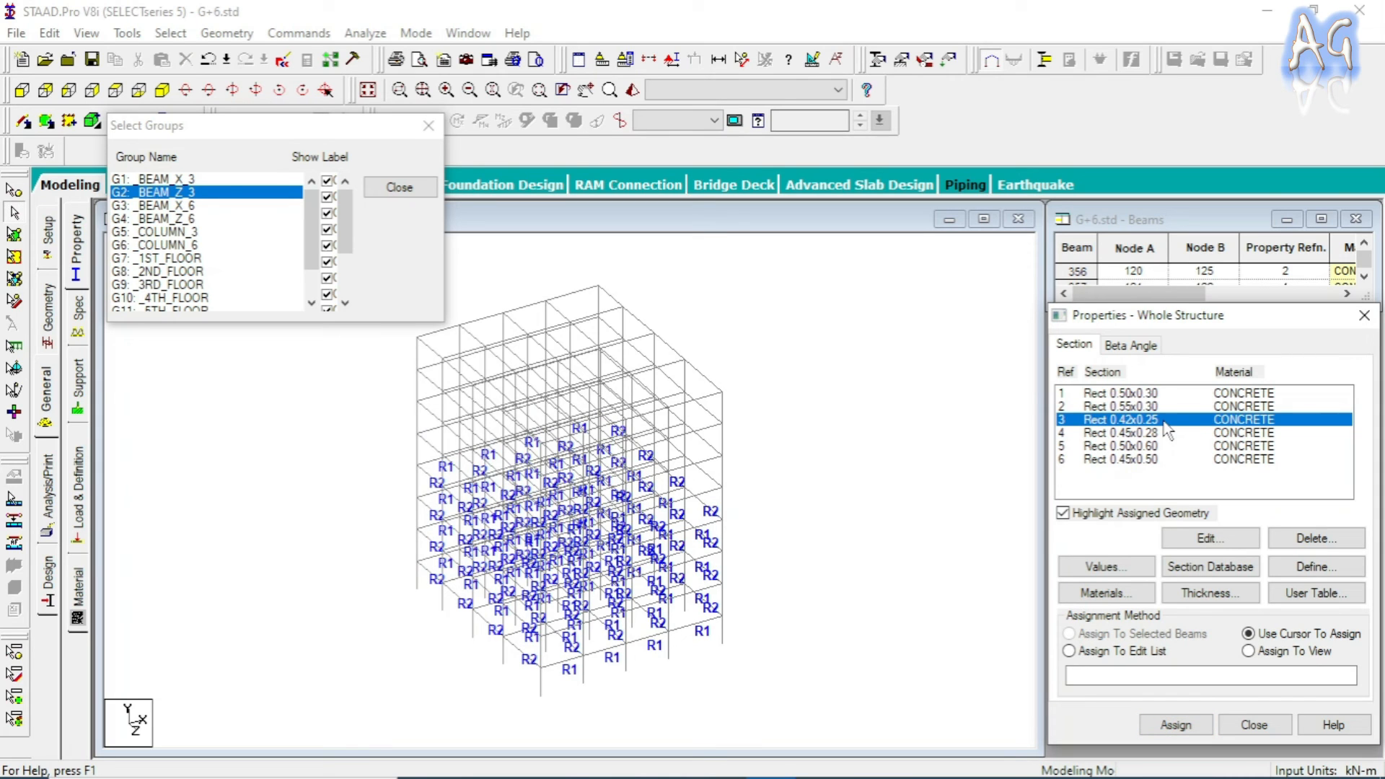
ctrl+click(175, 207)
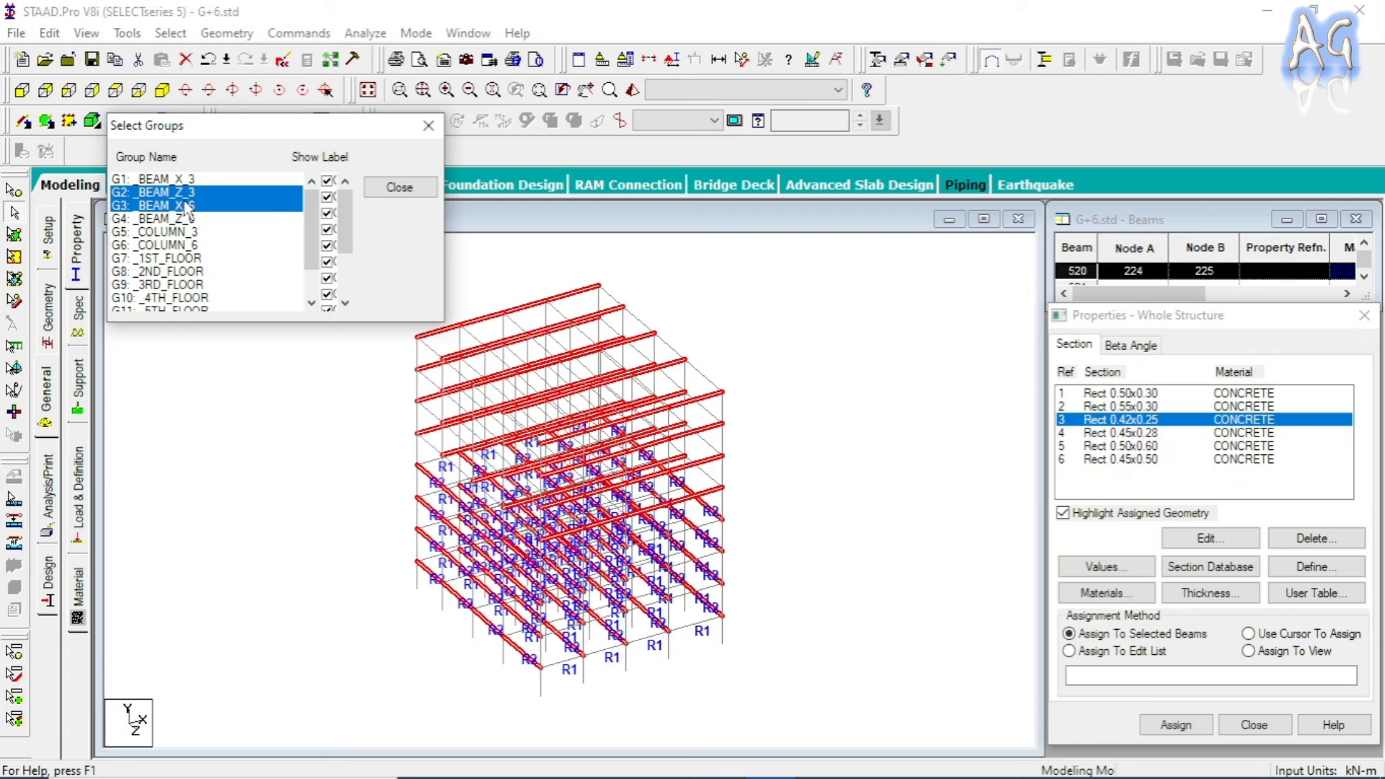
click(189, 206)
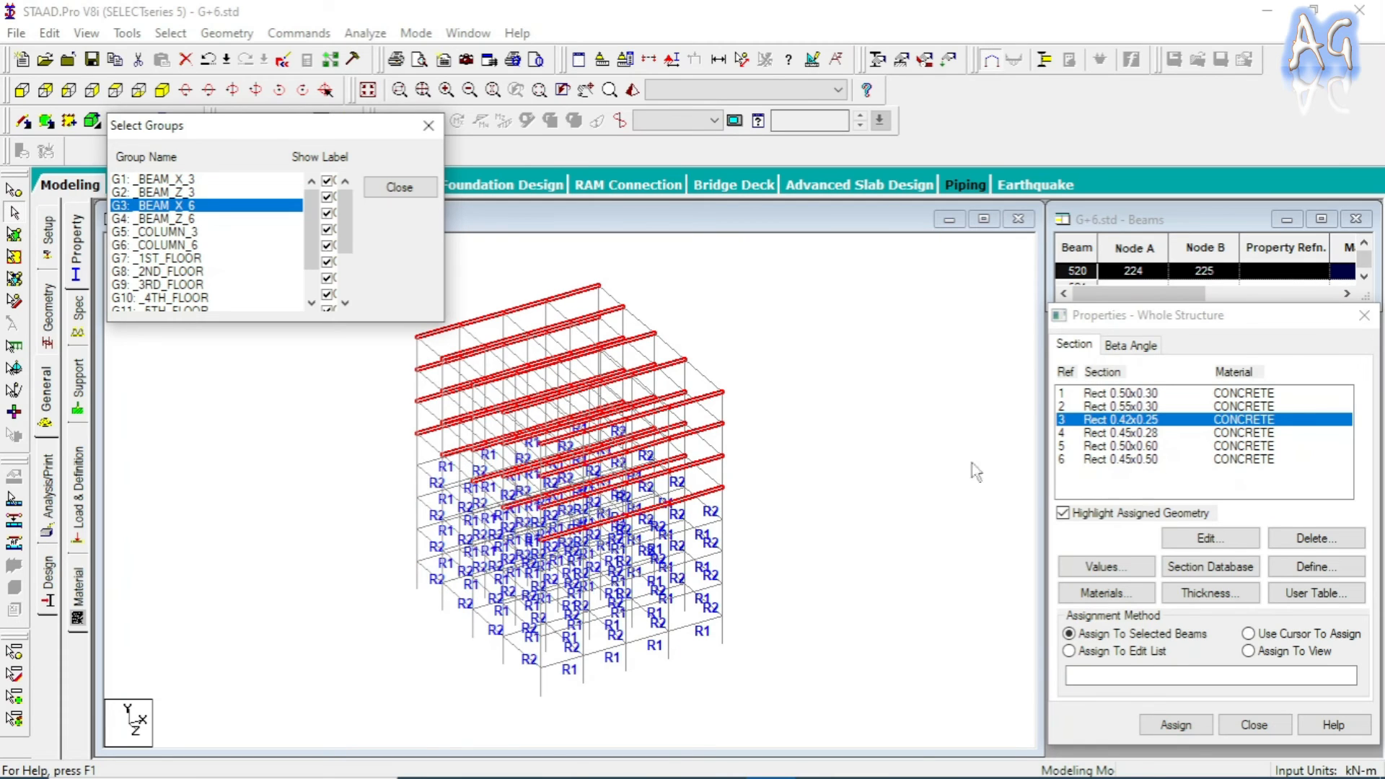
click(1174, 727)
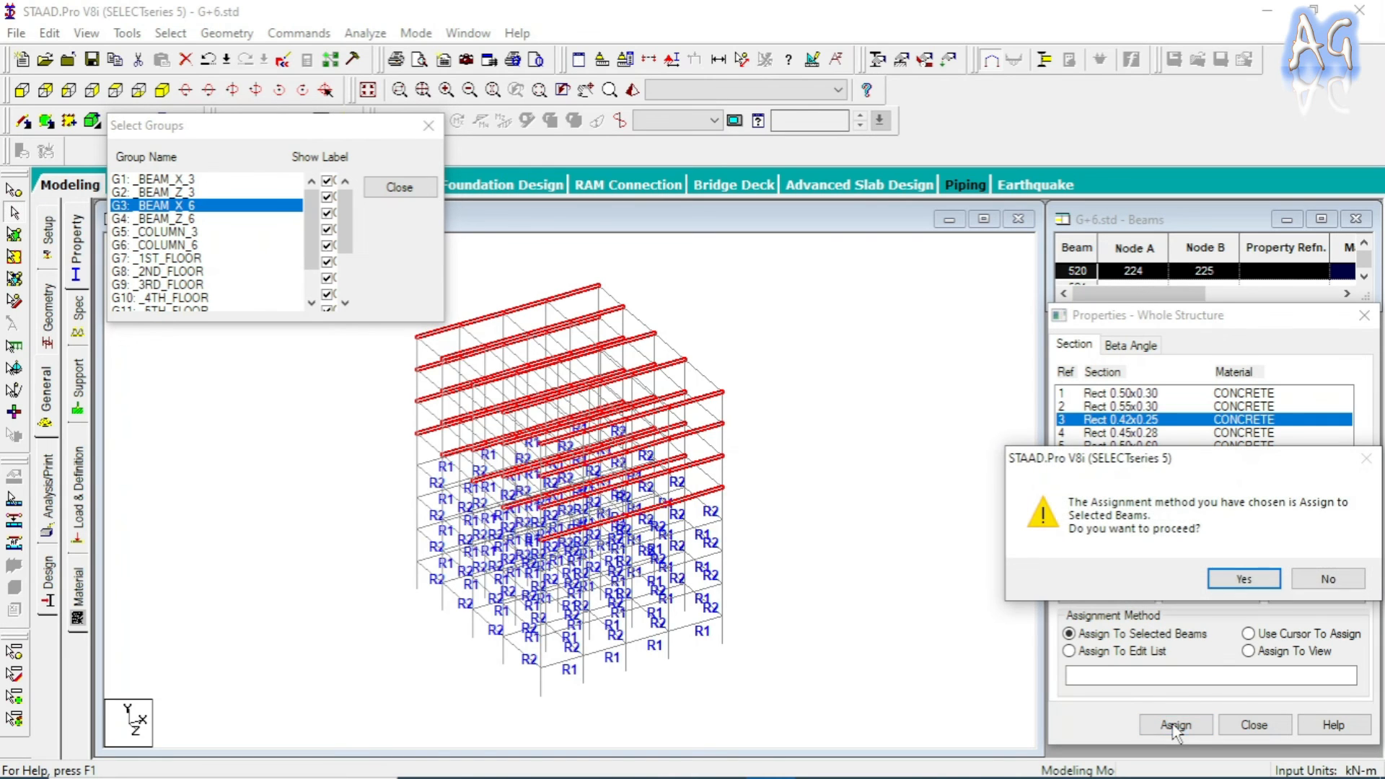
click(1233, 577)
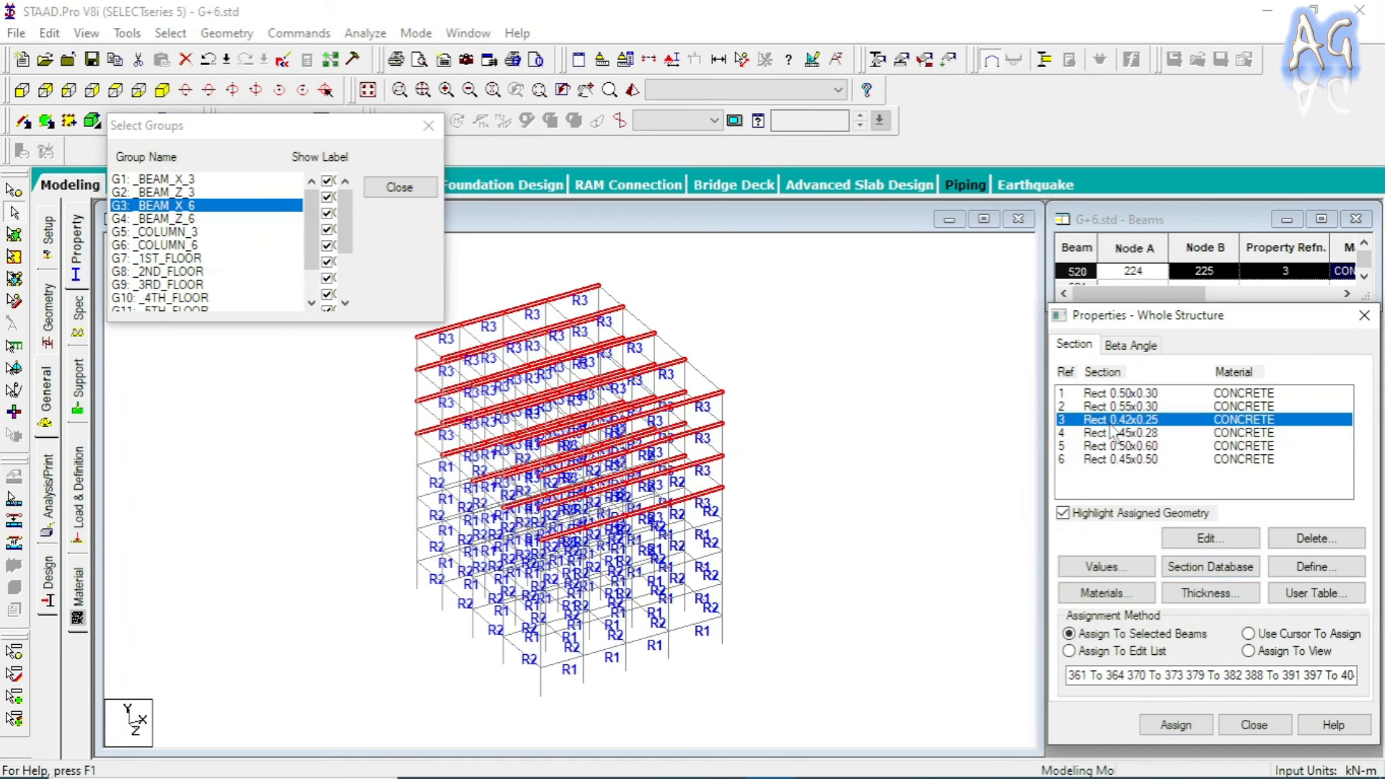
- Assign the Rect 0.45x0.28 section to the members of the BEAM_Z_6 group as selected beams
click(1153, 434)
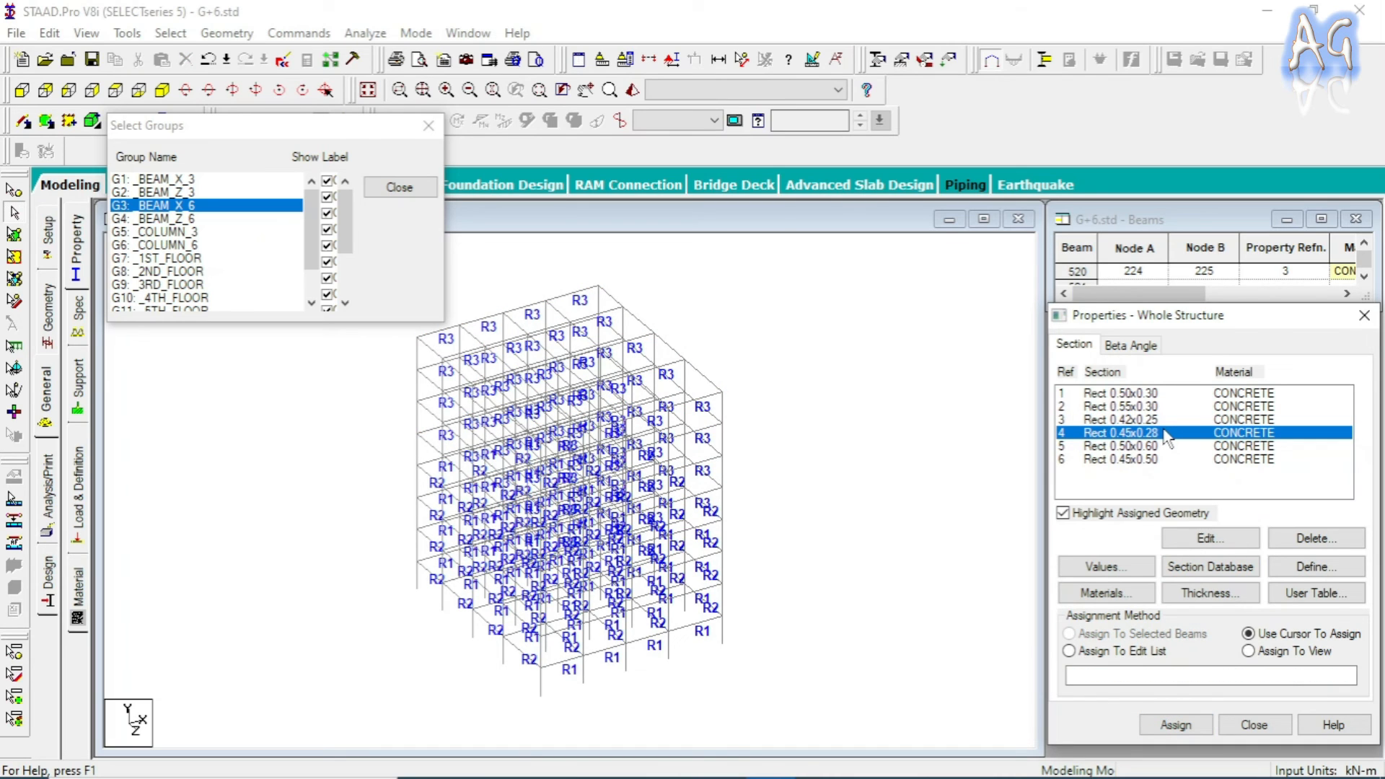
click(166, 205)
click(166, 219)
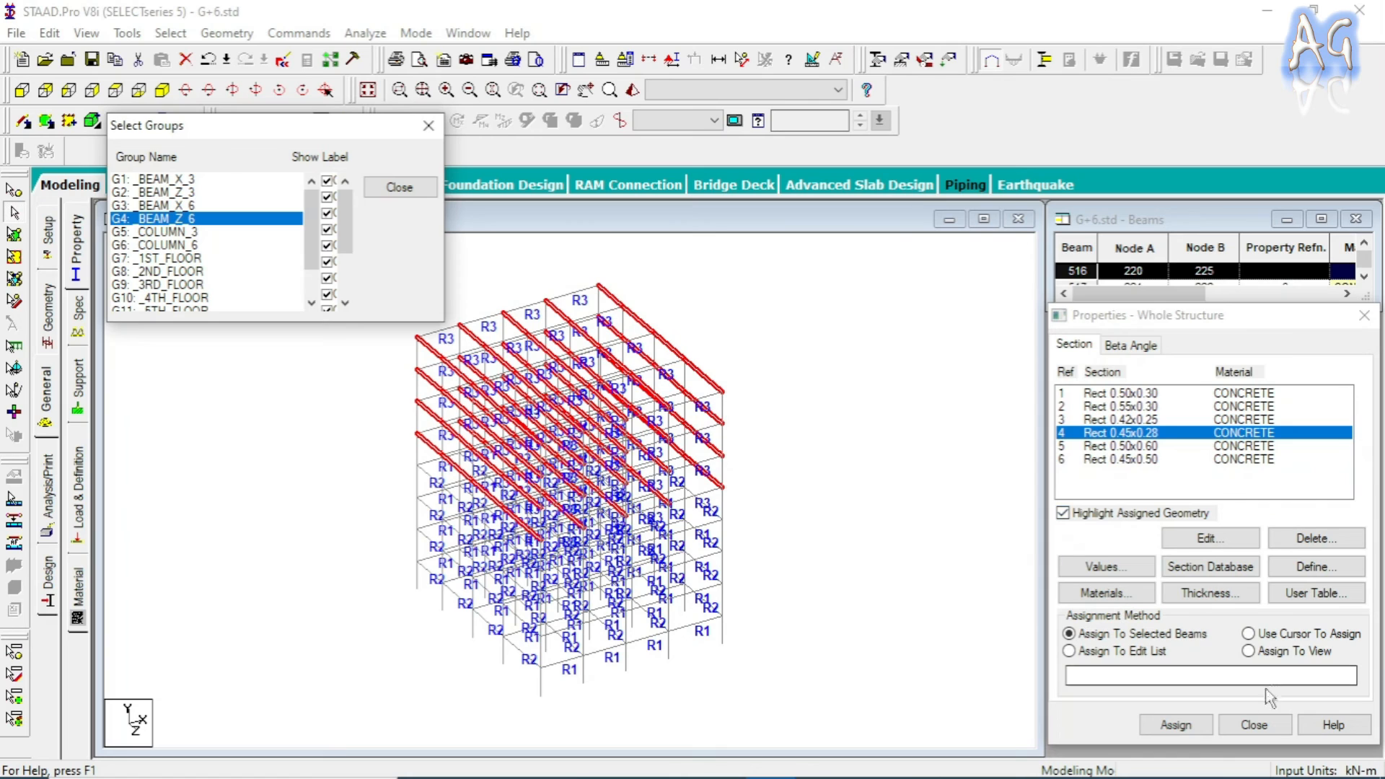
click(1176, 724)
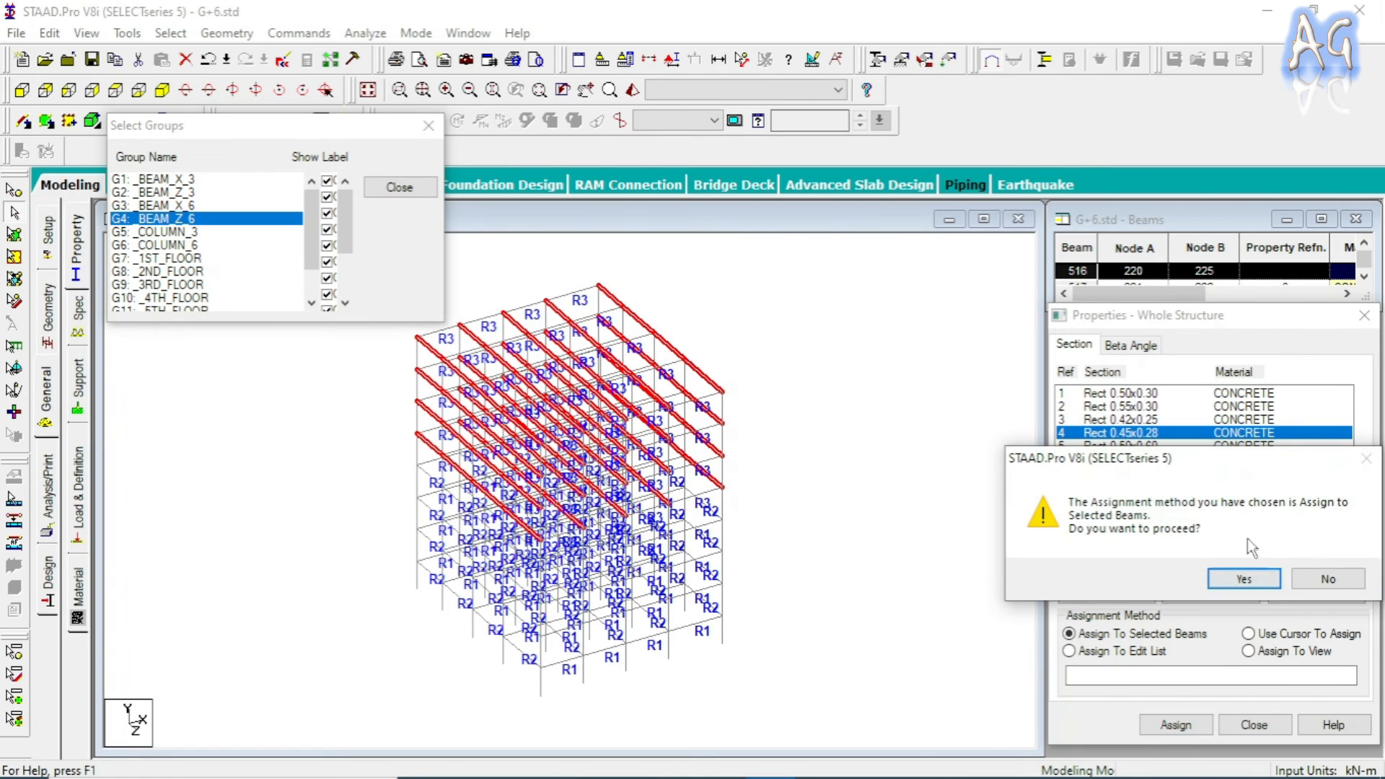
click(1236, 577)
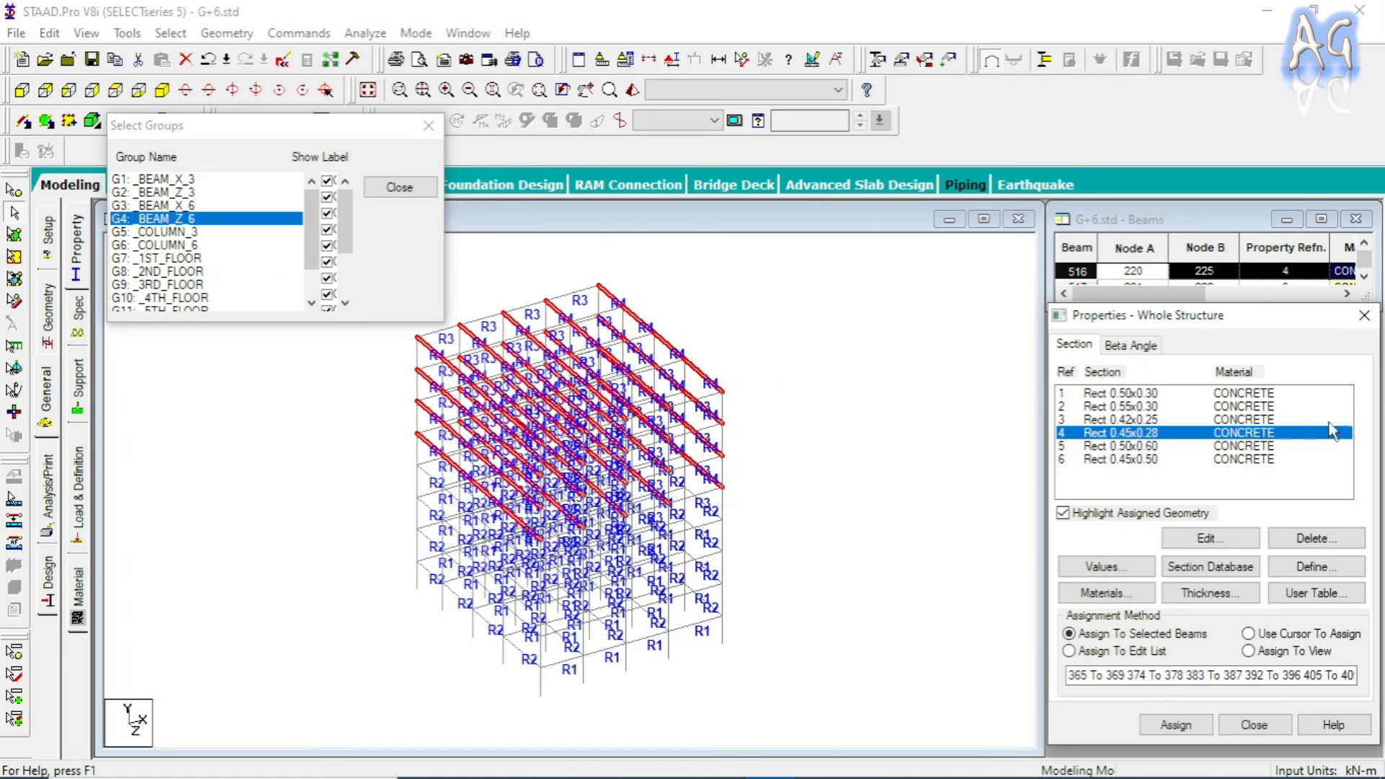
- Assign the Rect 0.50x0.60 section to the members of the COLUMN_3 group only, as selected beams
click(1129, 447)
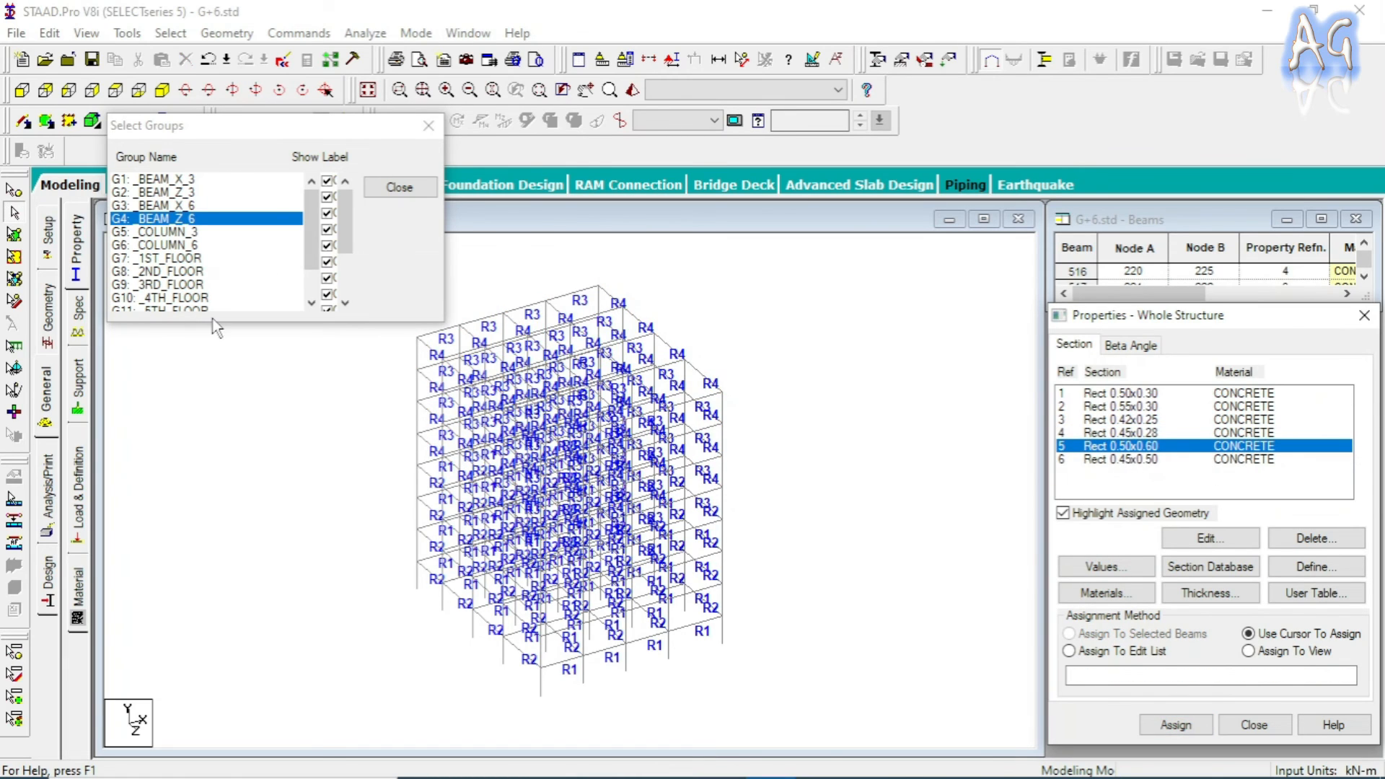
ctrl+click(177, 232)
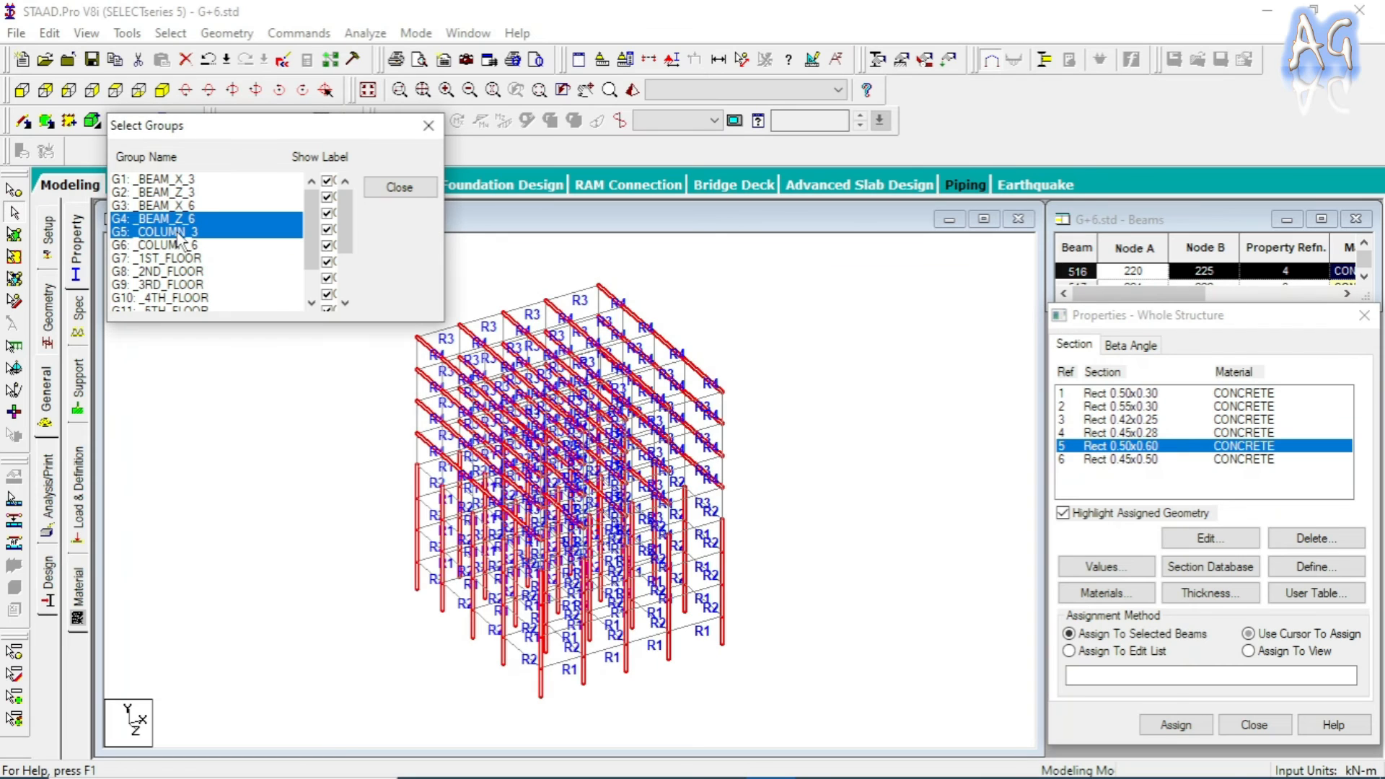
ctrl+click(232, 215)
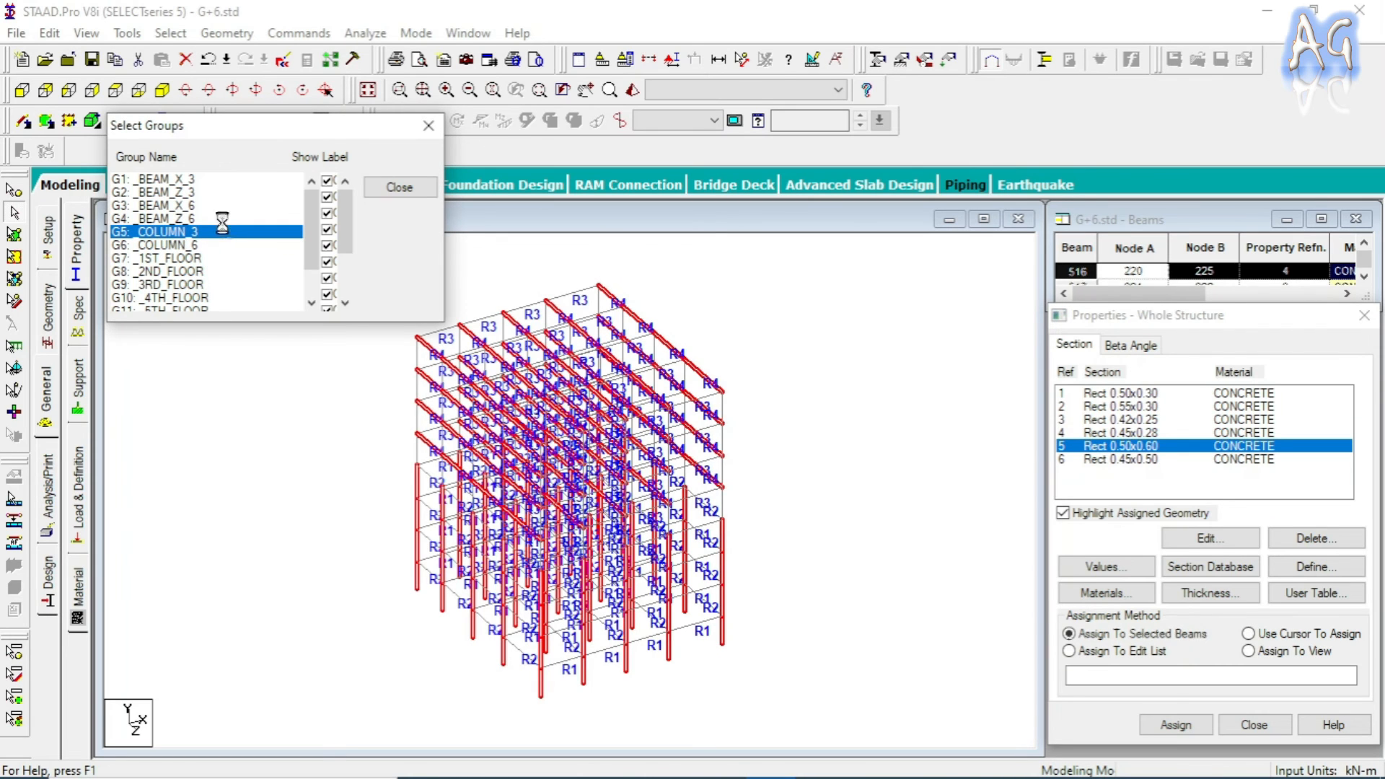
click(1175, 724)
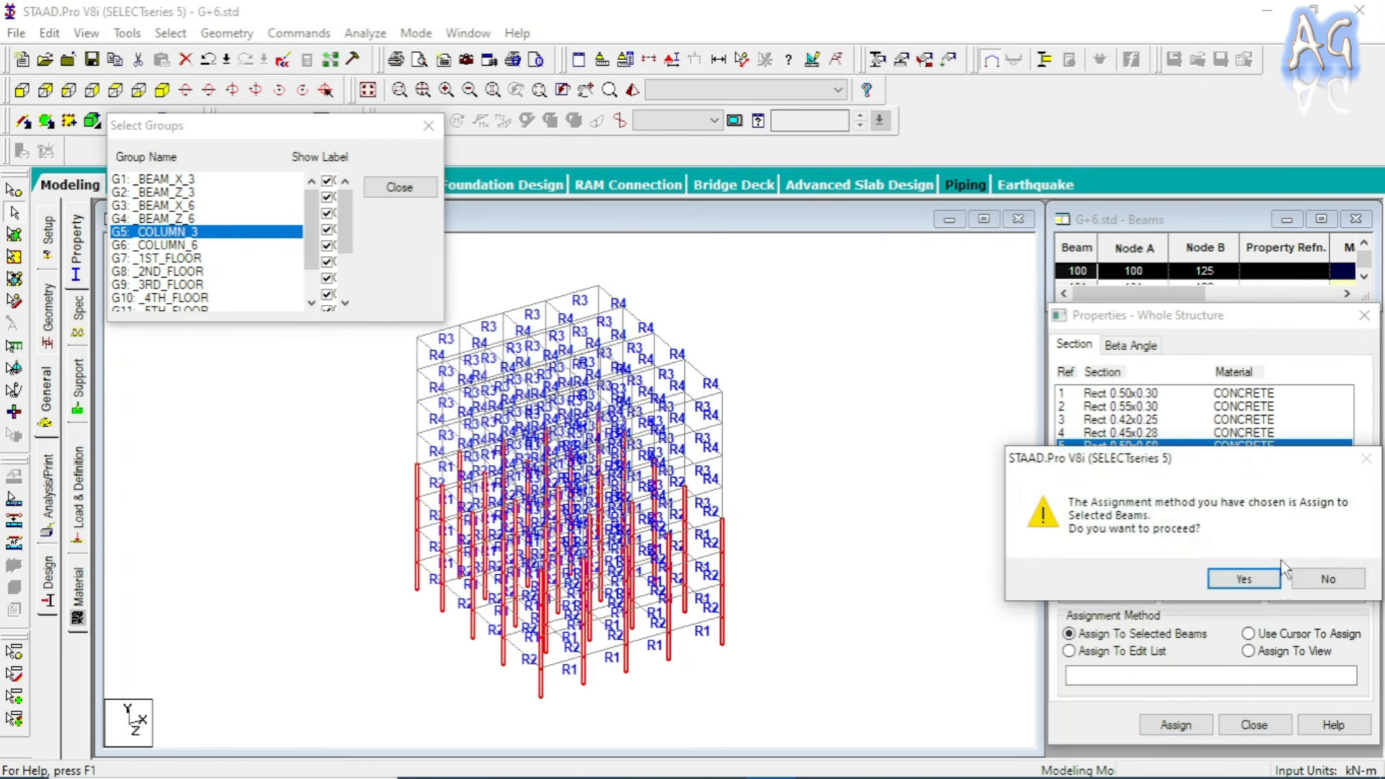
click(1250, 579)
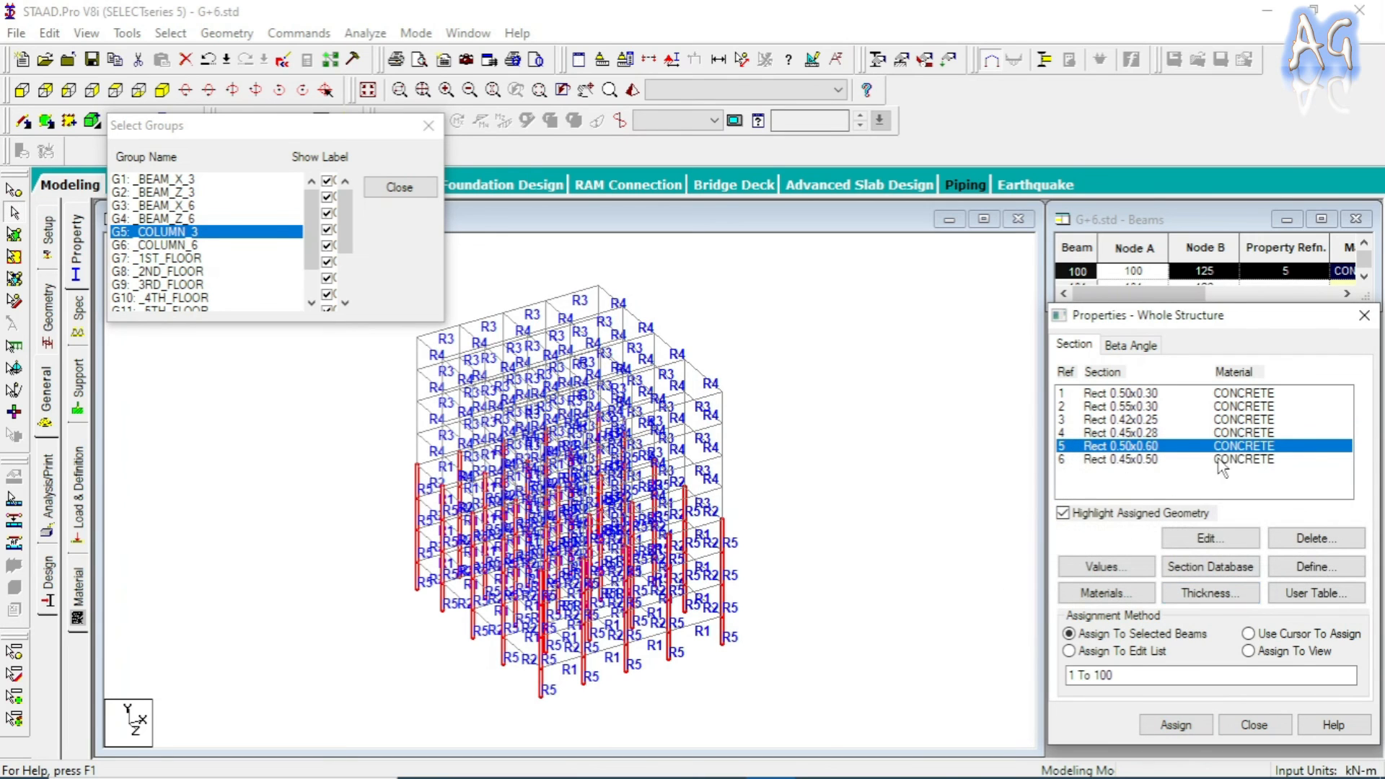
- Assign the Rect 0.45x0.50 section to the COLUMN_6 group's members, then close the group selection and deselect the members
click(1150, 459)
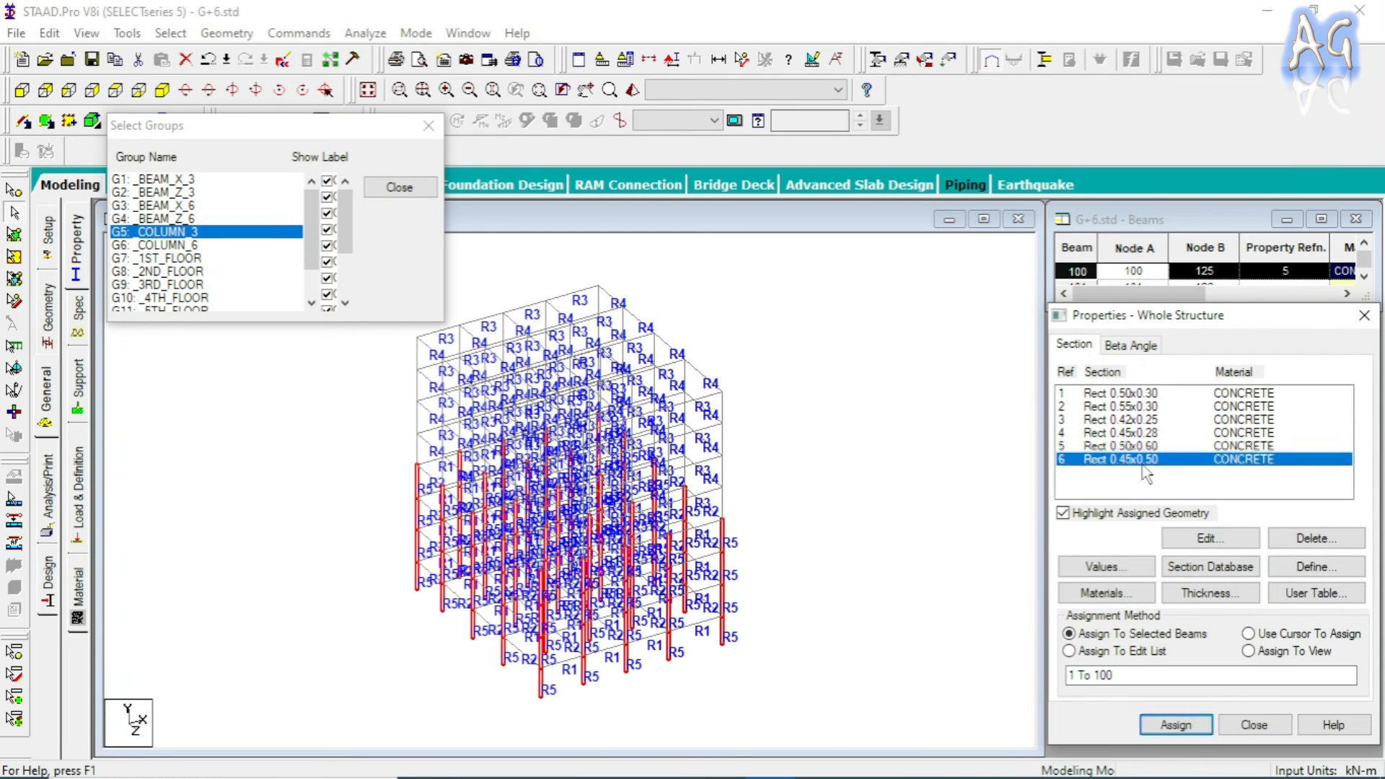
click(192, 251)
click(189, 248)
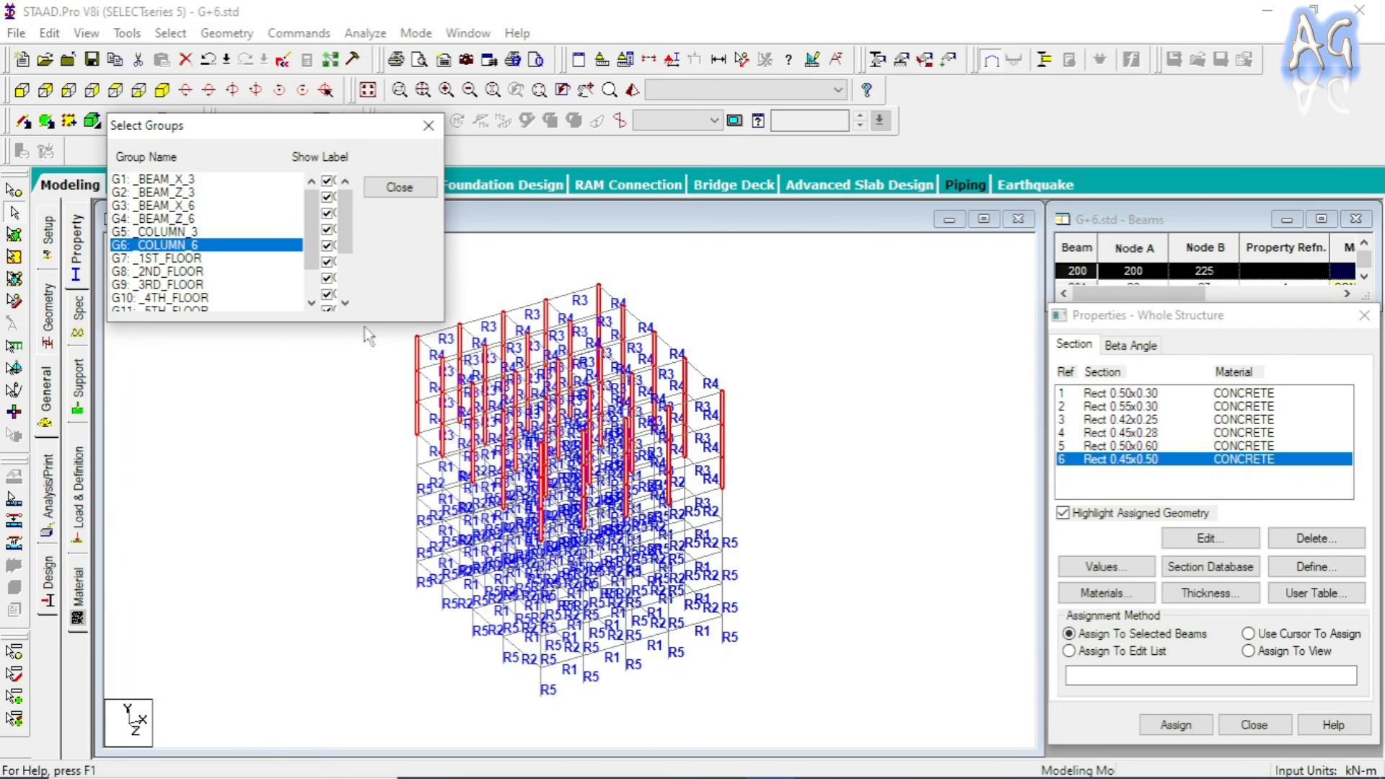
click(1176, 724)
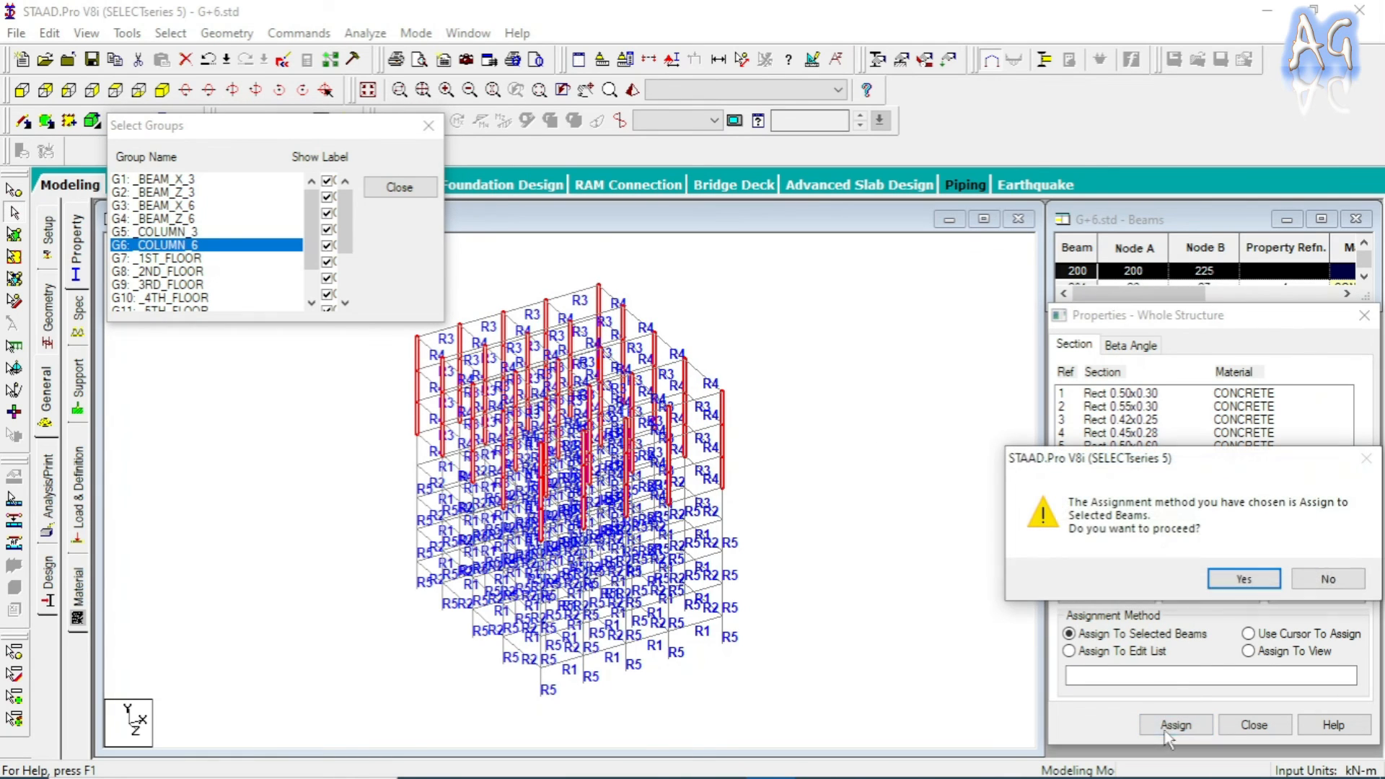
click(1240, 579)
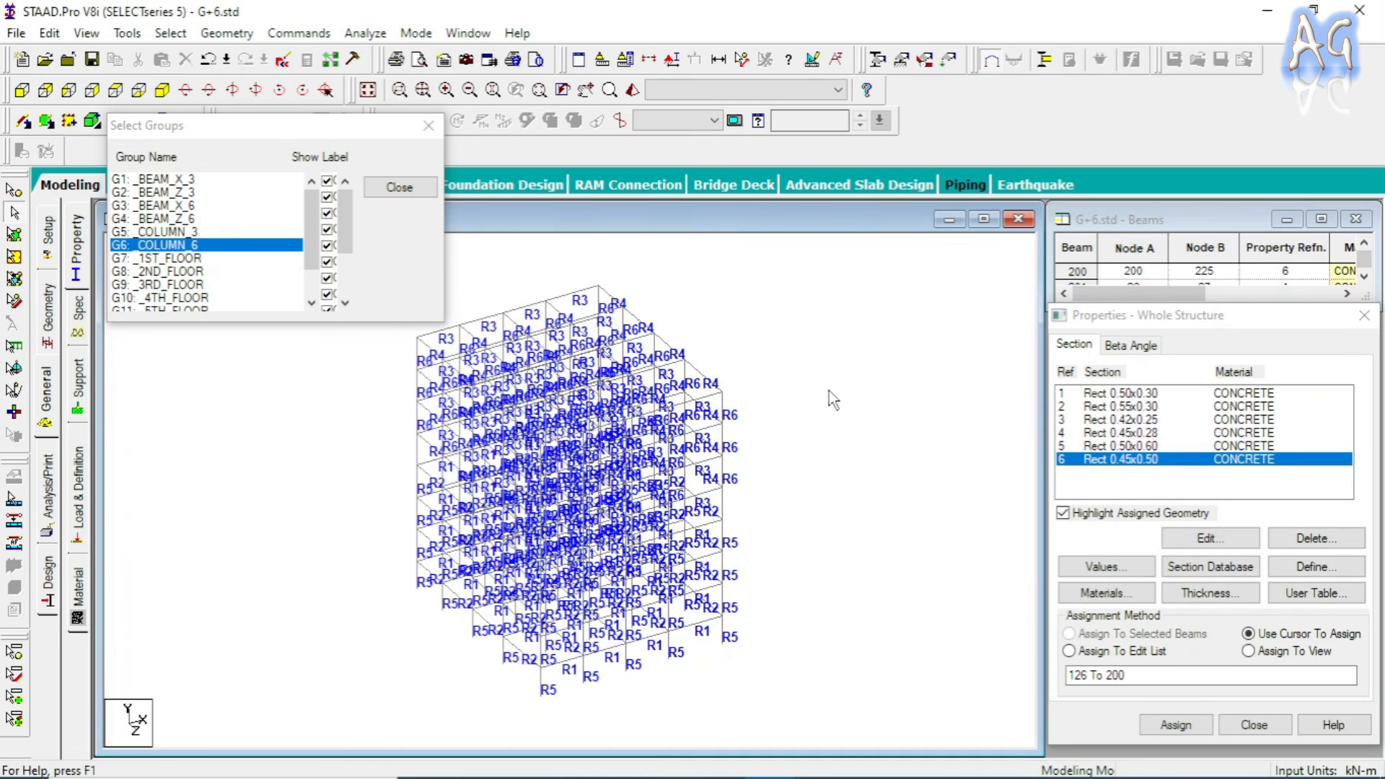
click(380, 189)
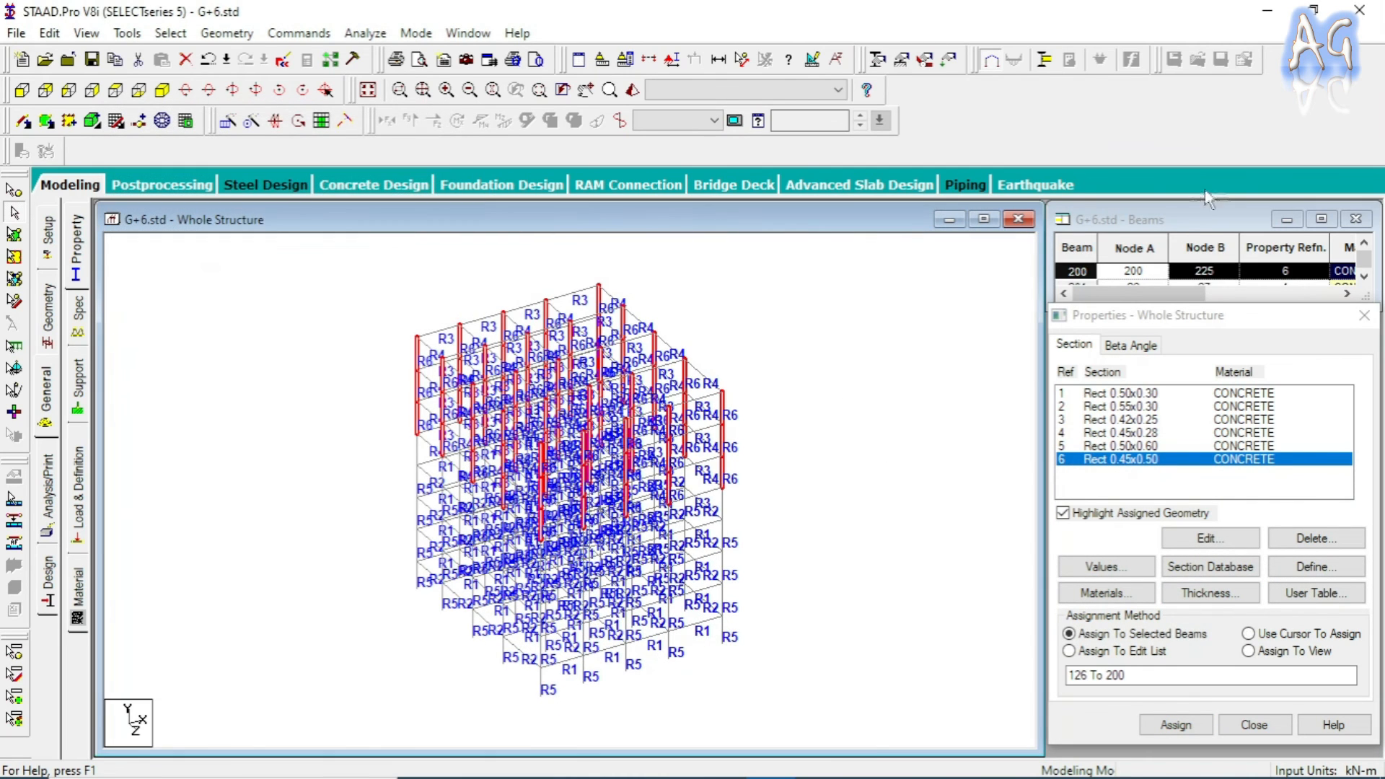
click(743, 290)
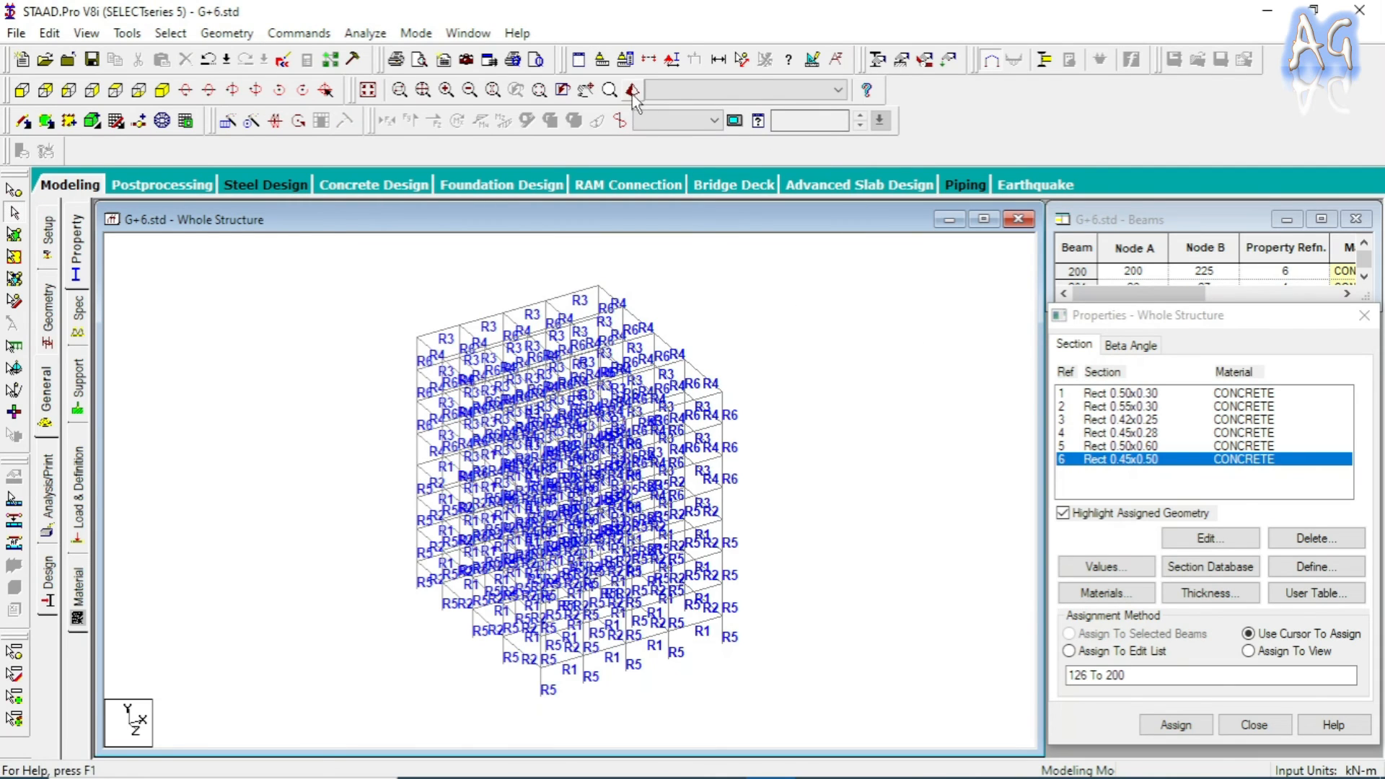
- Examine the assigned beam and column sections from several angles in the 3D rendered view, then close that view
click(658, 124)
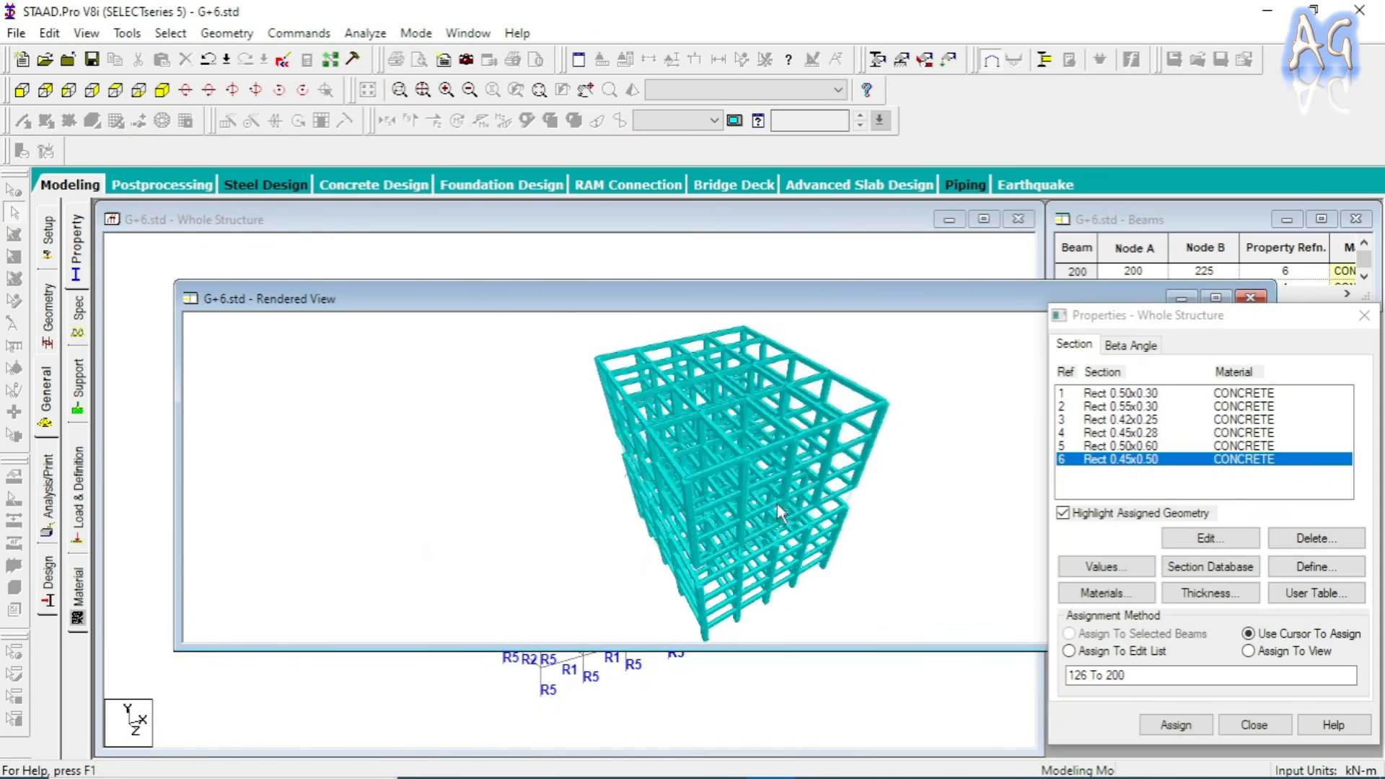
drag(745, 425, 631, 437)
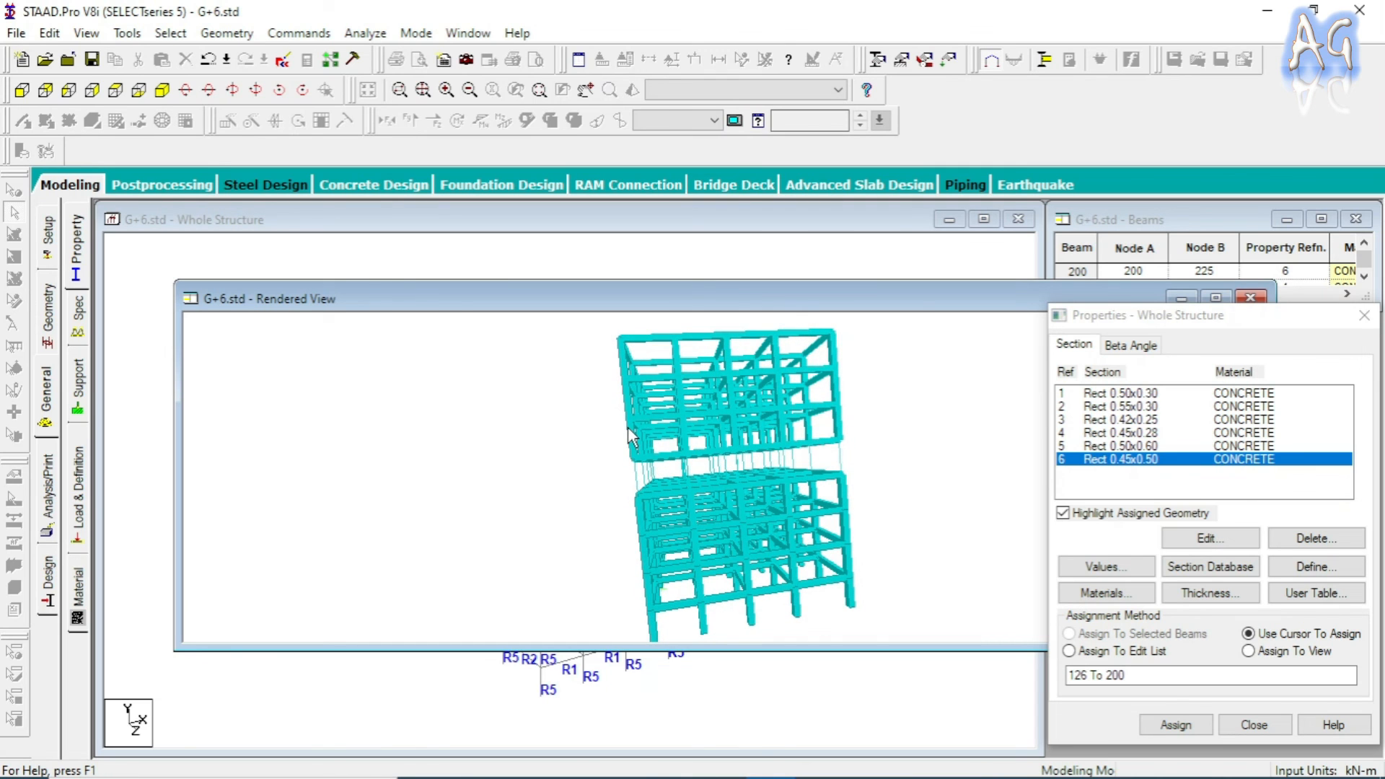
drag(631, 437, 819, 442)
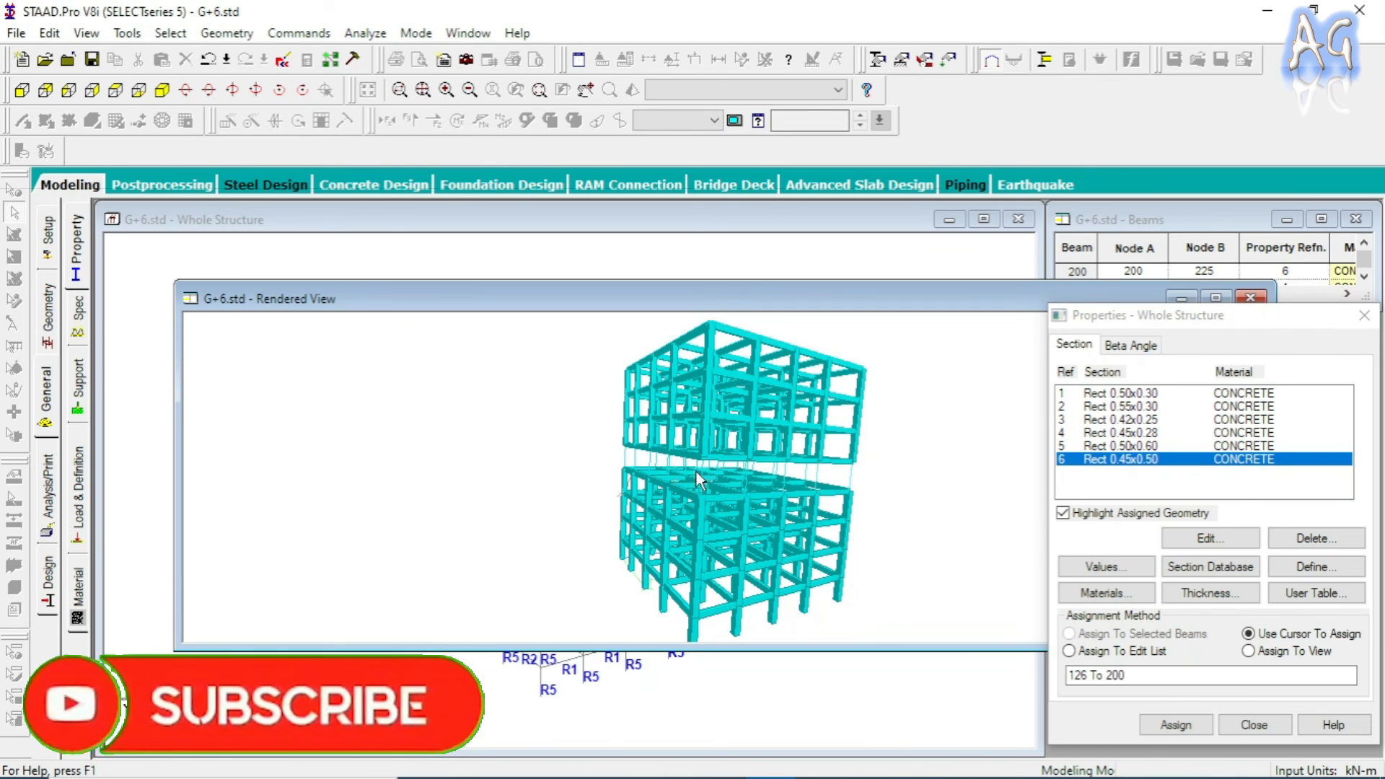
drag(866, 430, 689, 570)
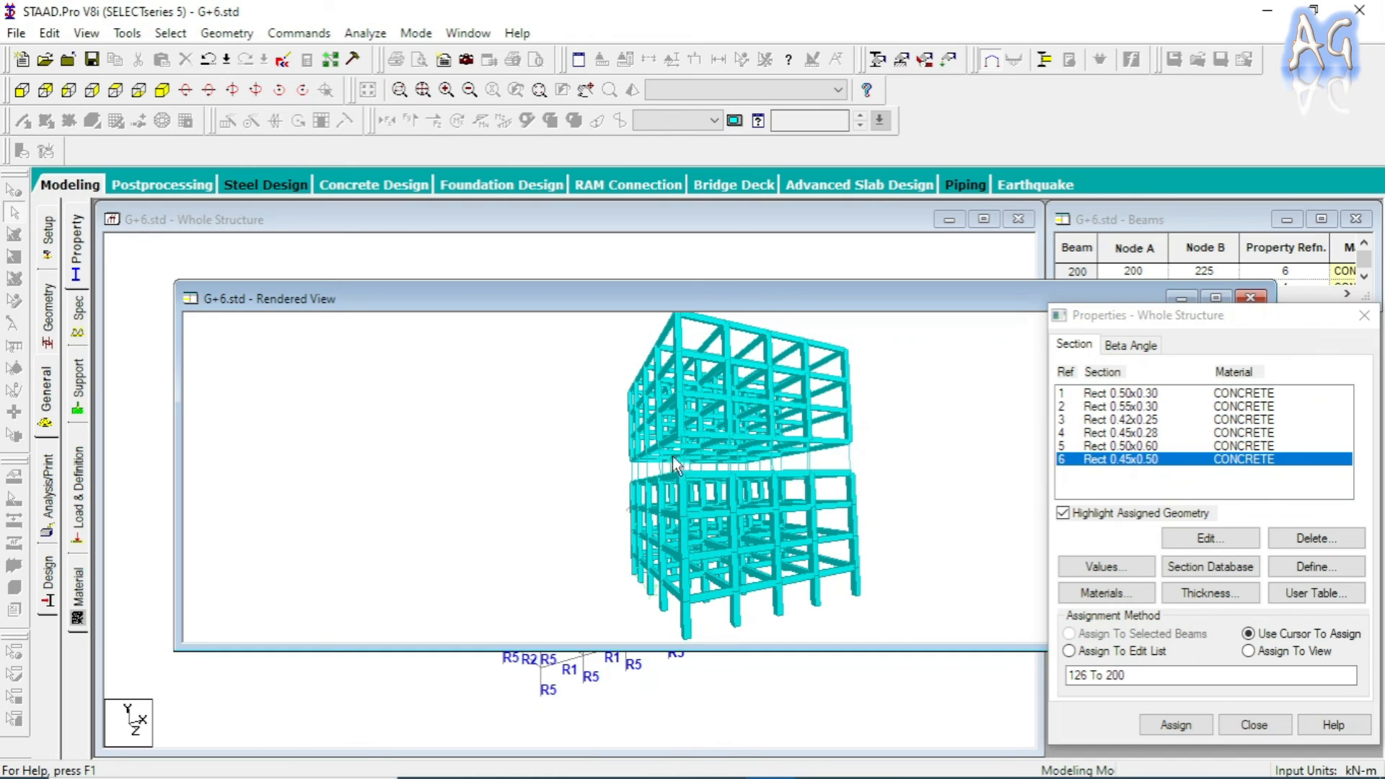
drag(724, 462, 789, 497)
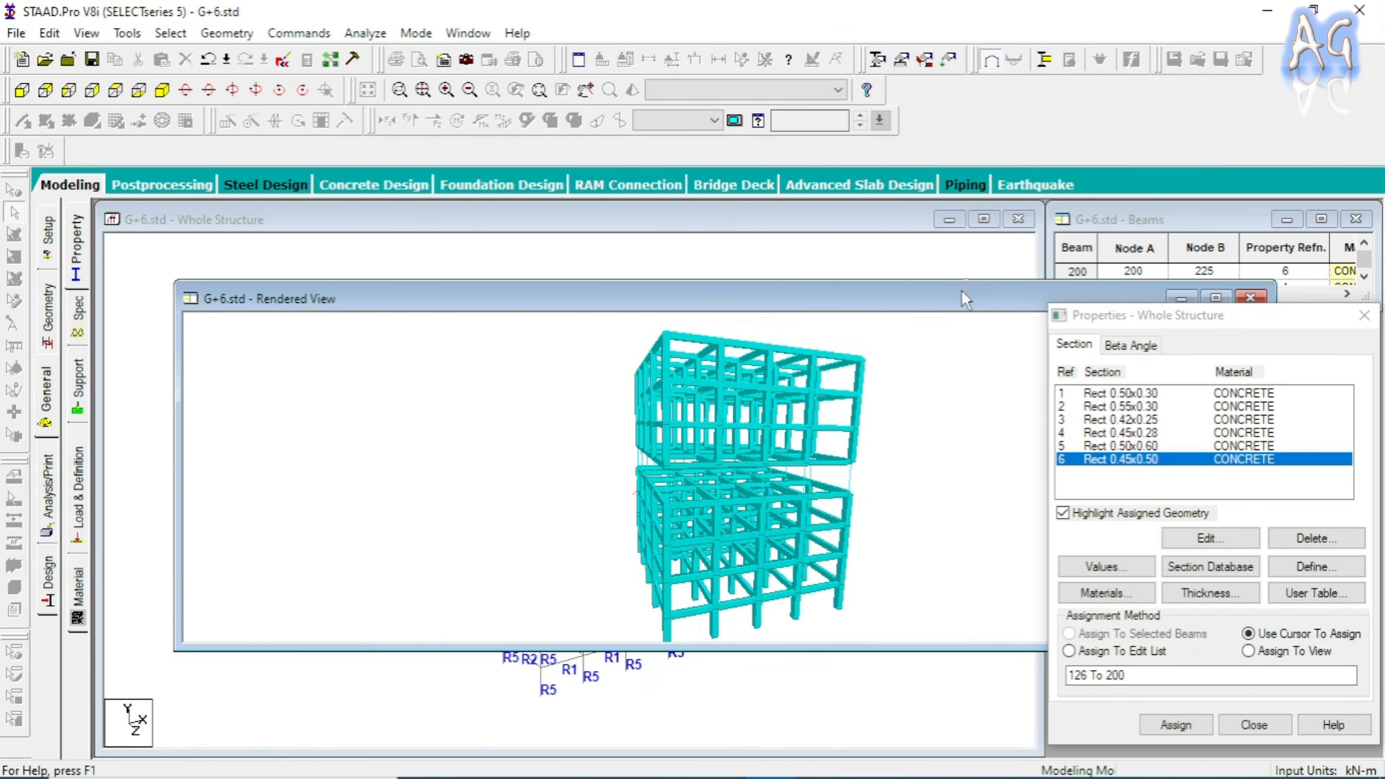
drag(965, 303, 801, 309)
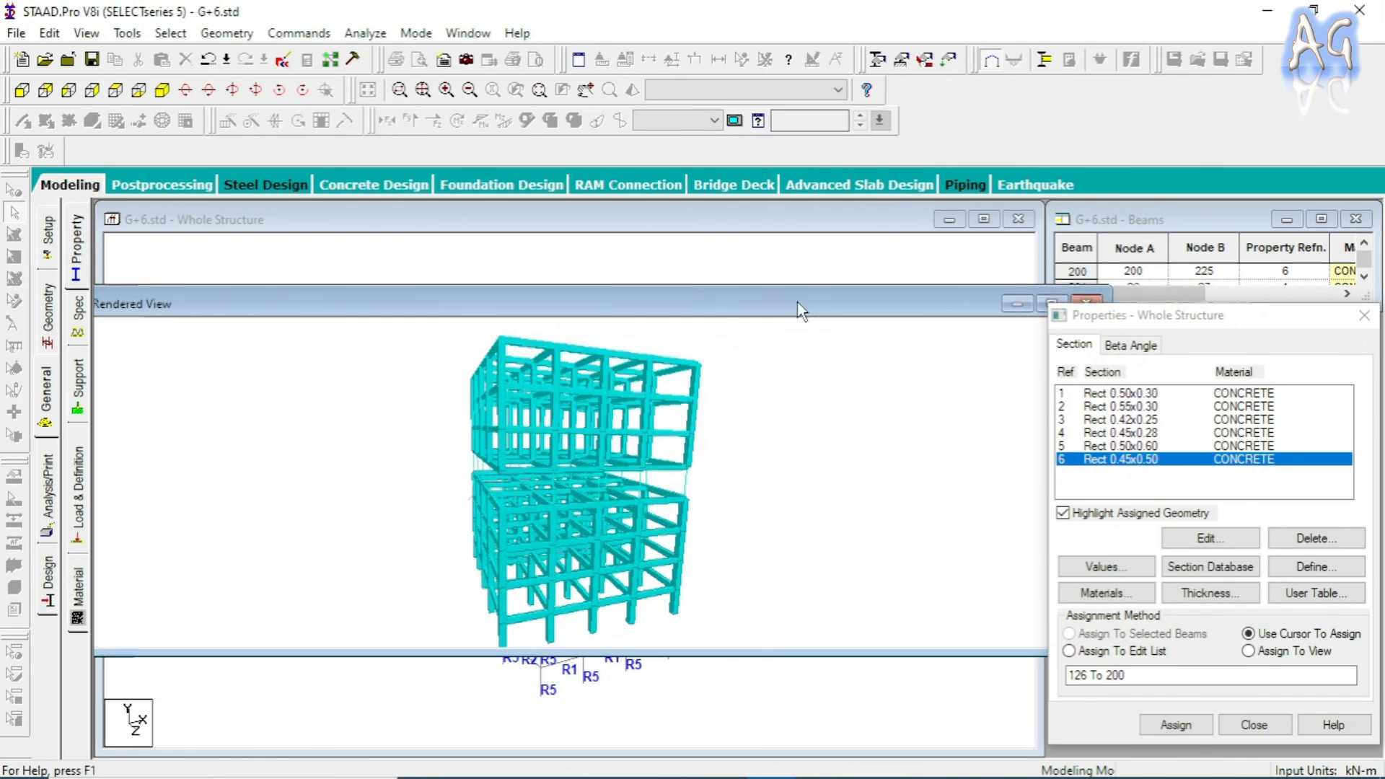
click(1087, 302)
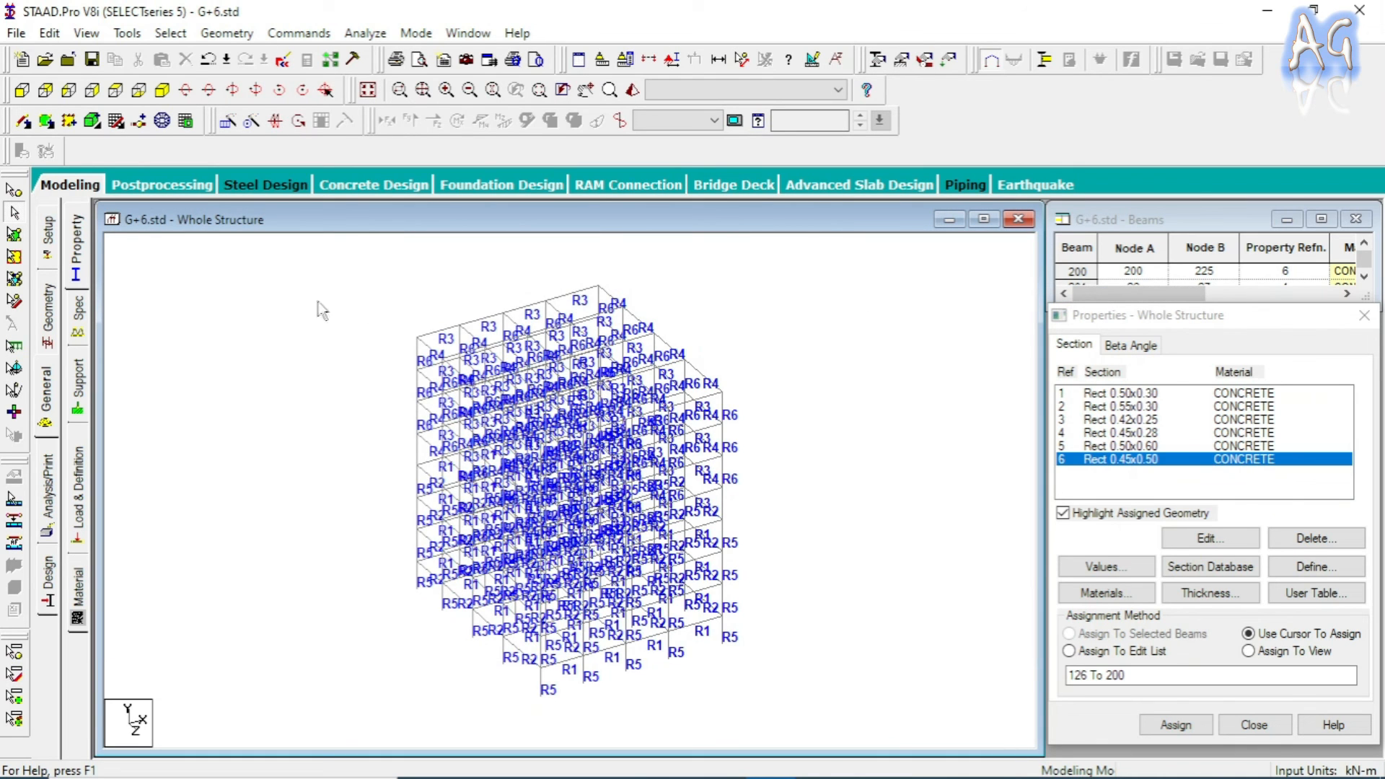
- Choose the COLUMN_6 group in the group definitions and show only the members of the upper four storeys
click(125, 34)
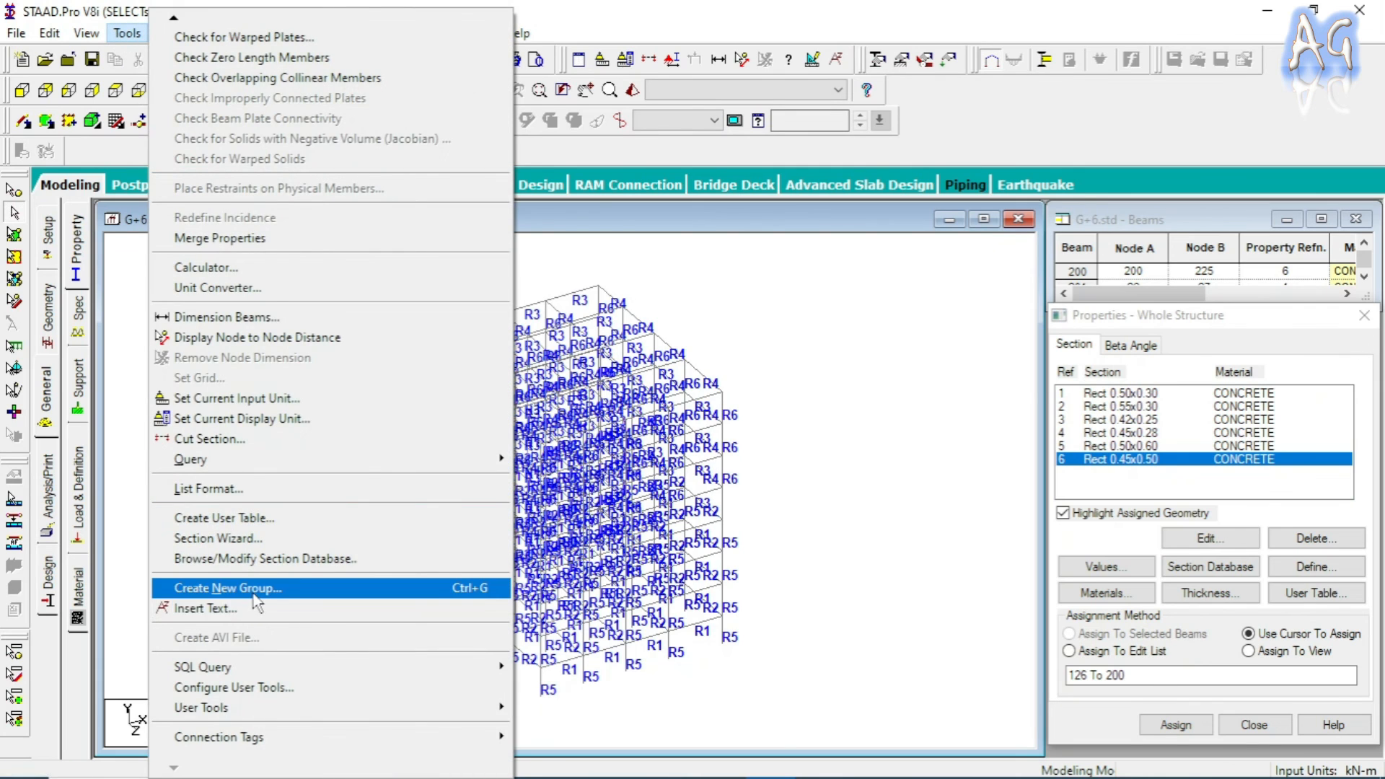
click(246, 588)
drag(236, 248, 251, 212)
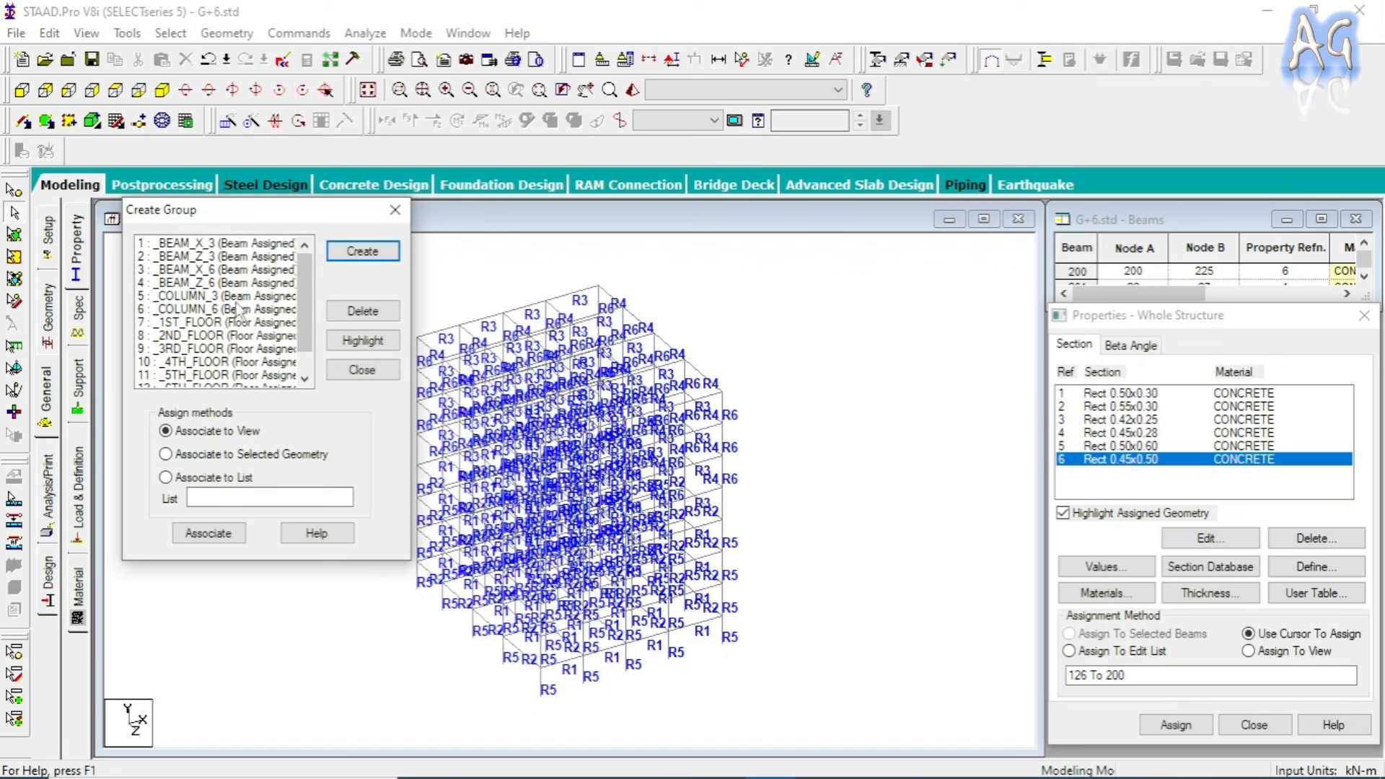
click(200, 309)
drag(295, 218, 1024, 189)
click(722, 302)
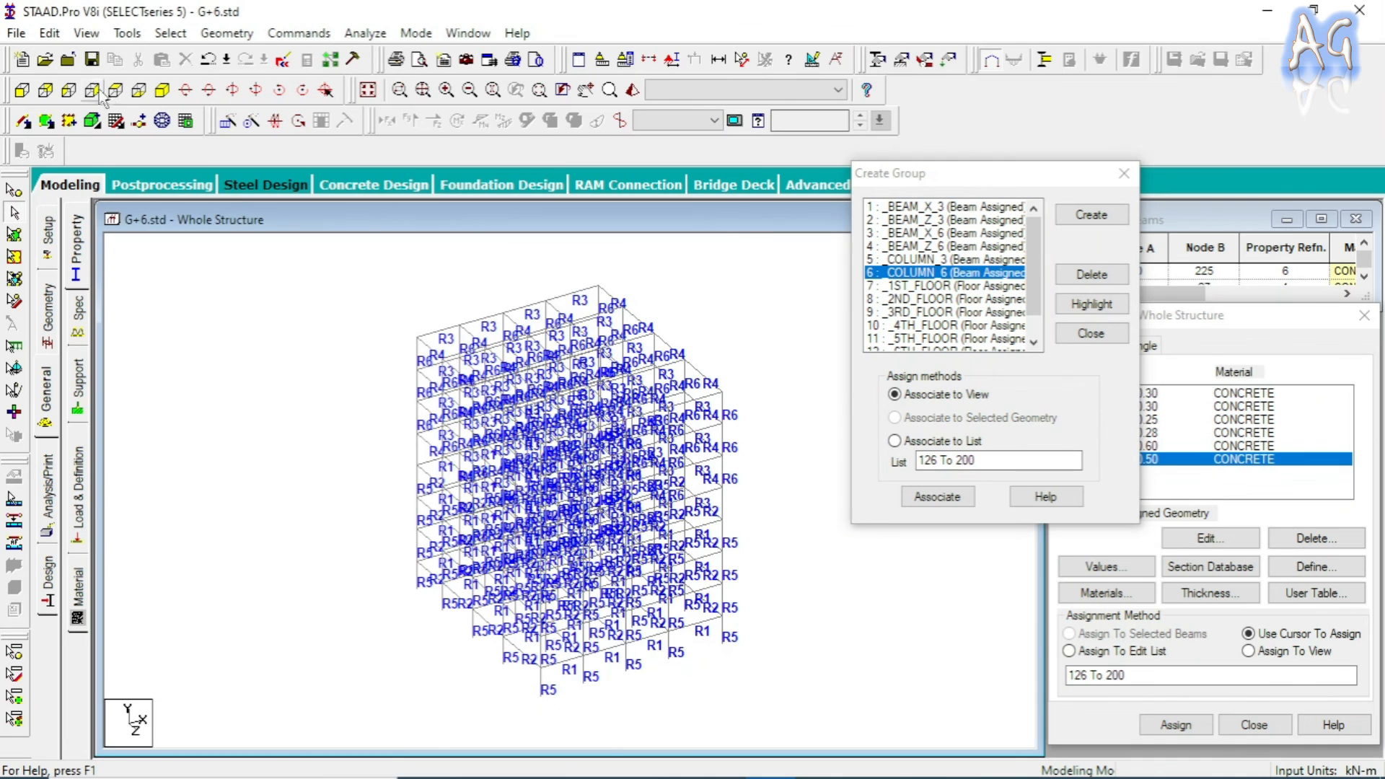
click(68, 90)
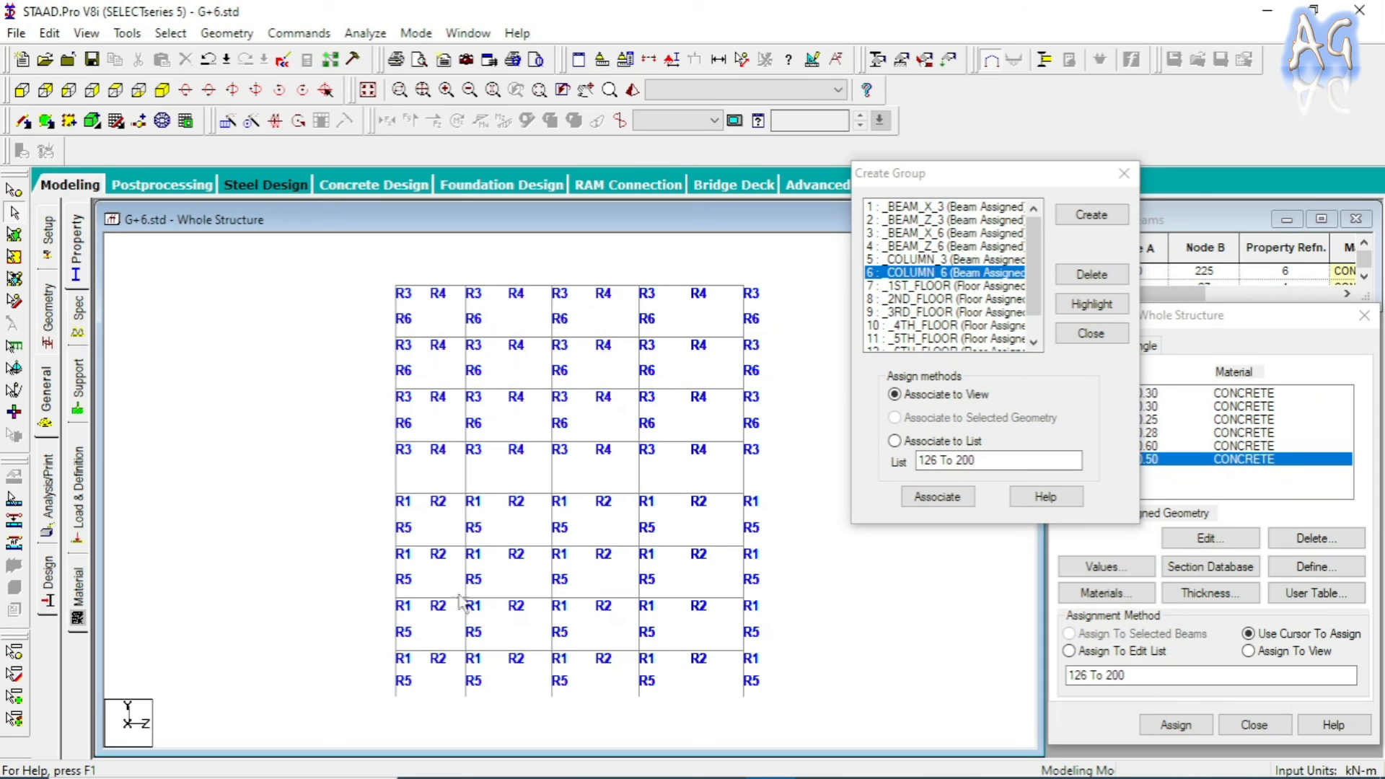
drag(369, 264, 793, 489)
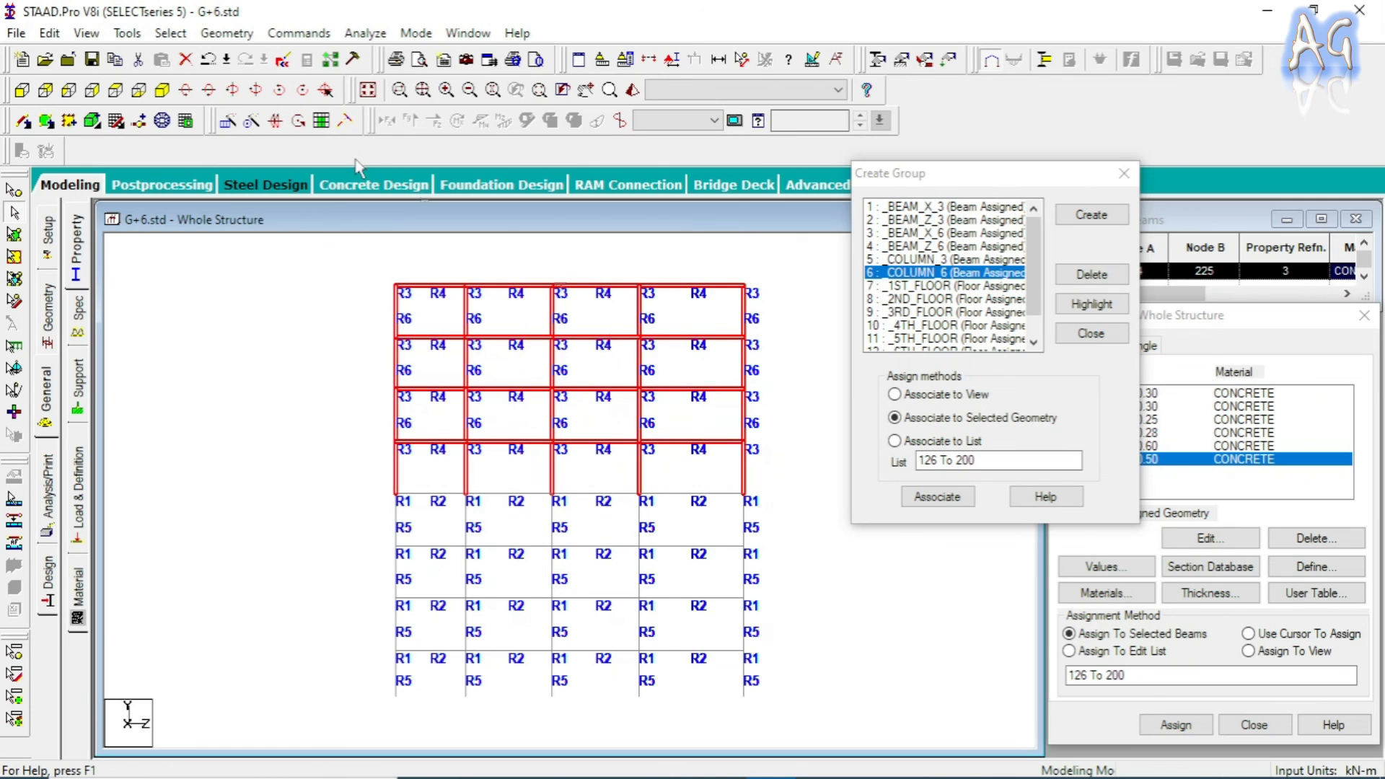
click(86, 33)
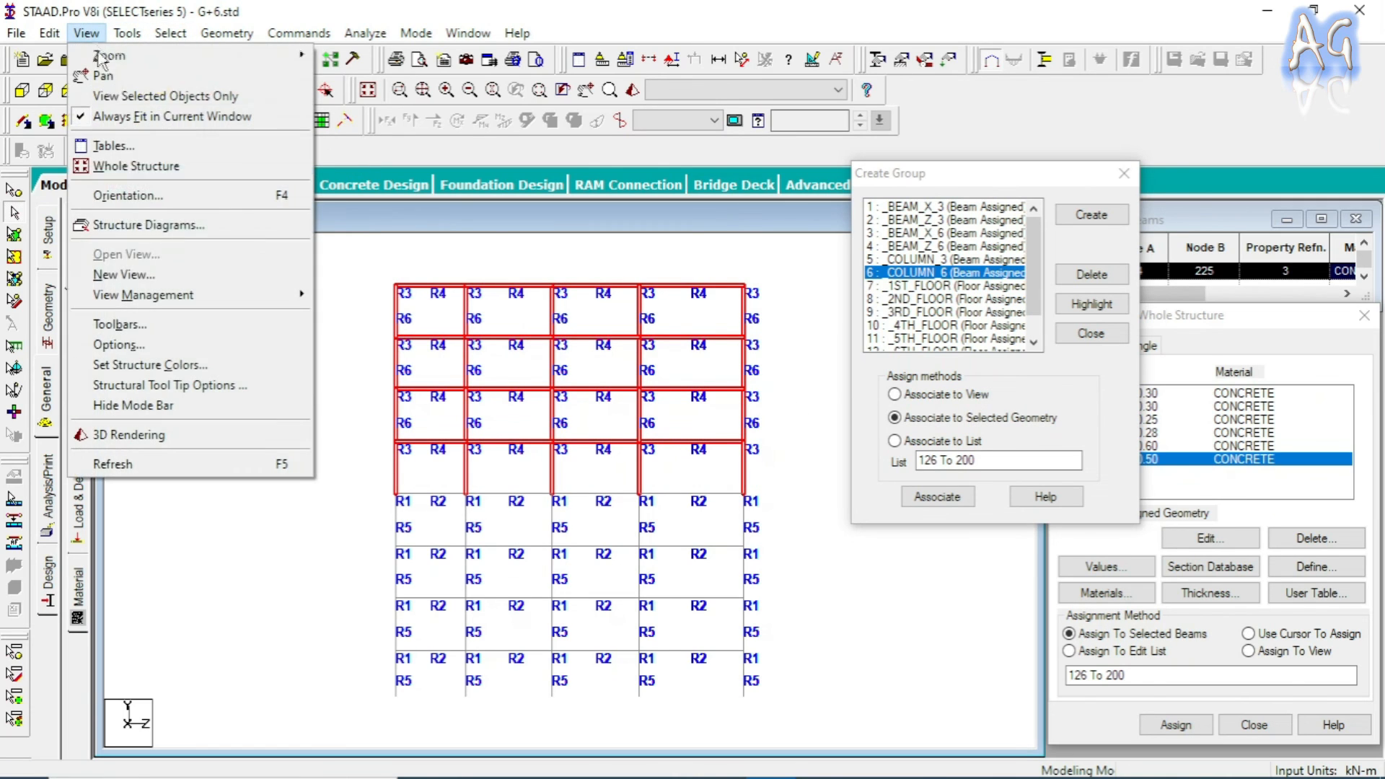
click(165, 95)
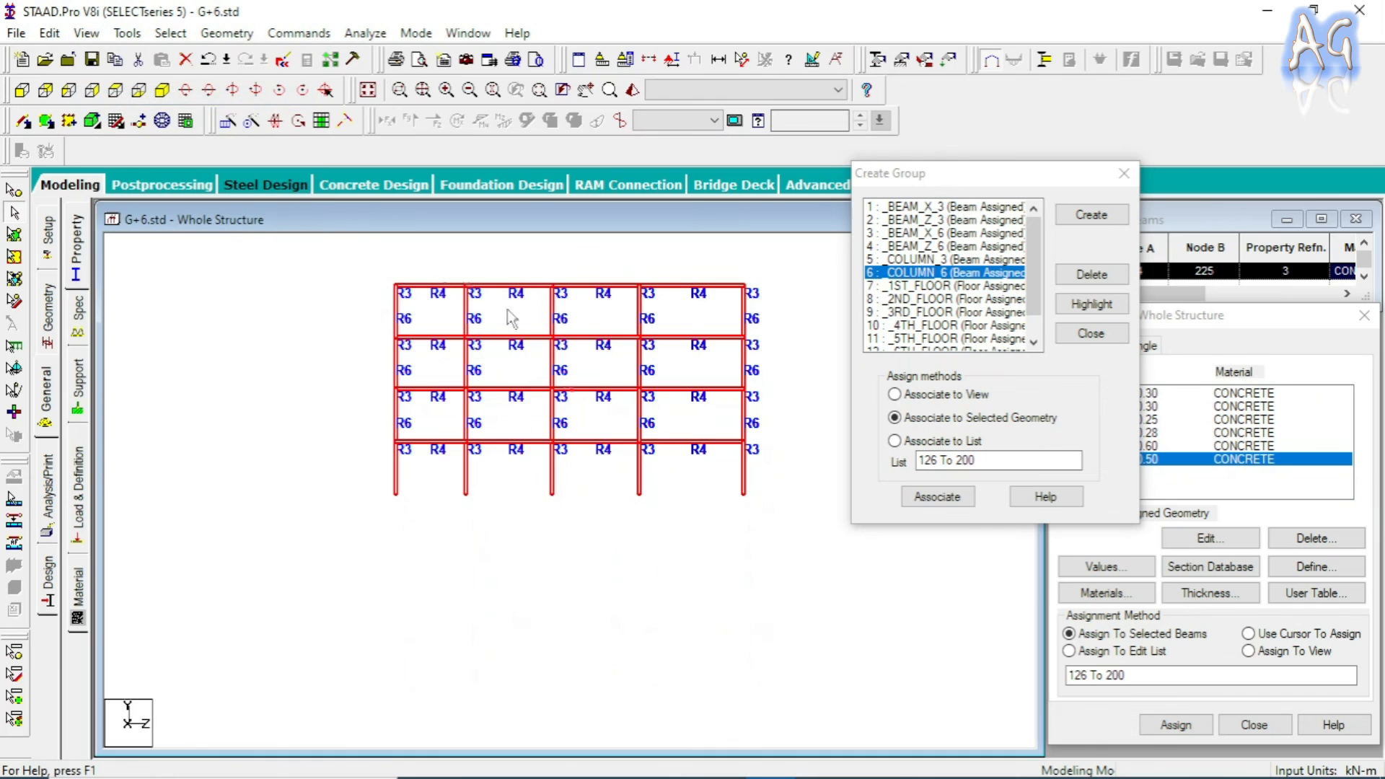
- Select only the Y-parallel columns of the isolated storeys, associate them with the COLUMN_6 group and close the group definitions
click(417, 261)
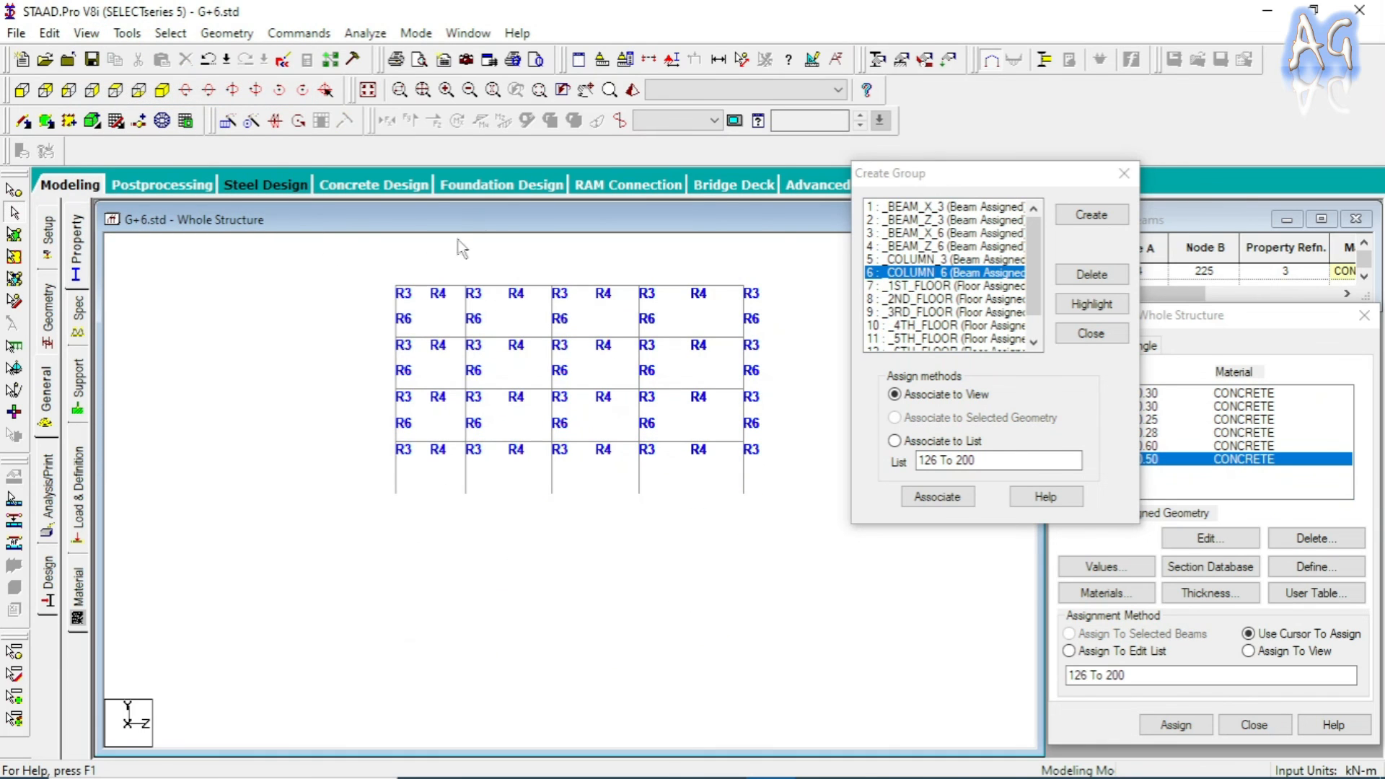
click(86, 33)
mouse_move(171, 33)
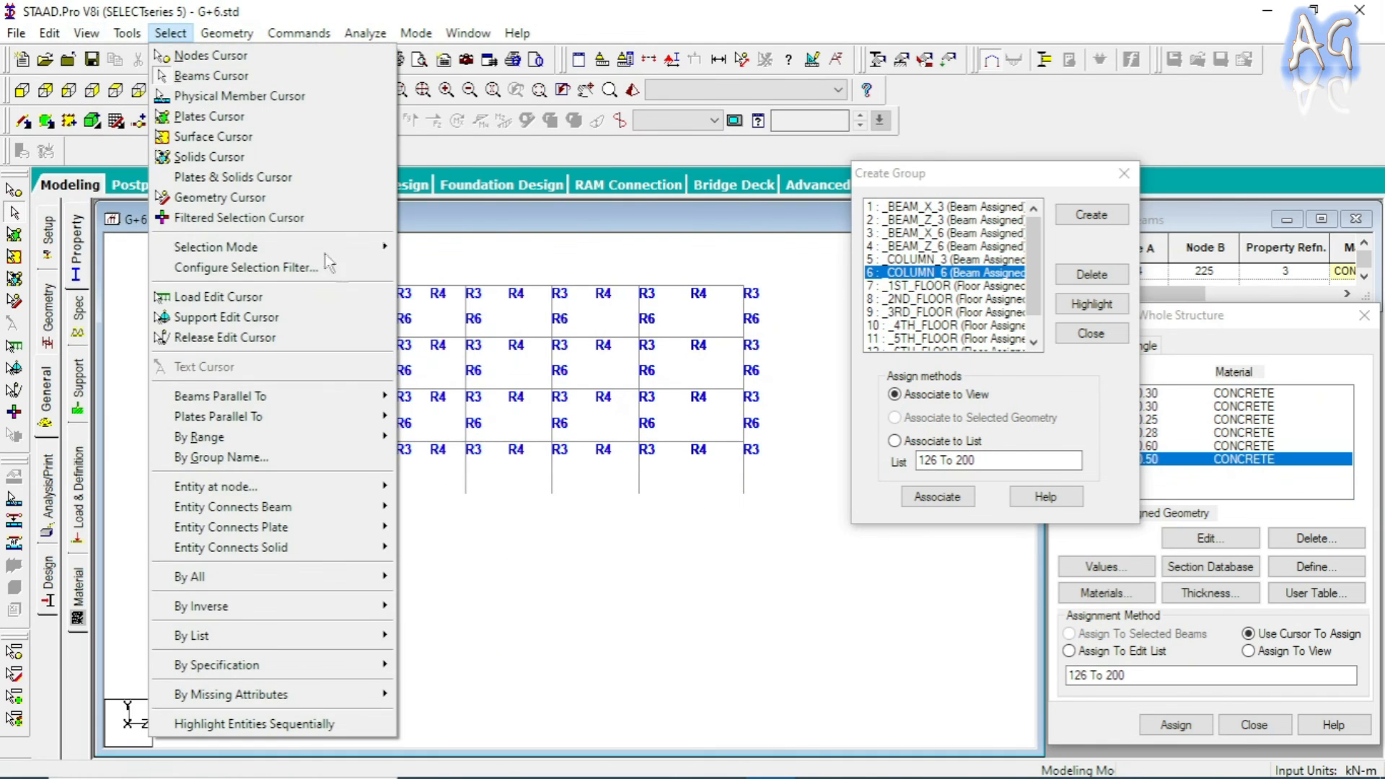
mouse_move(334, 402)
click(415, 416)
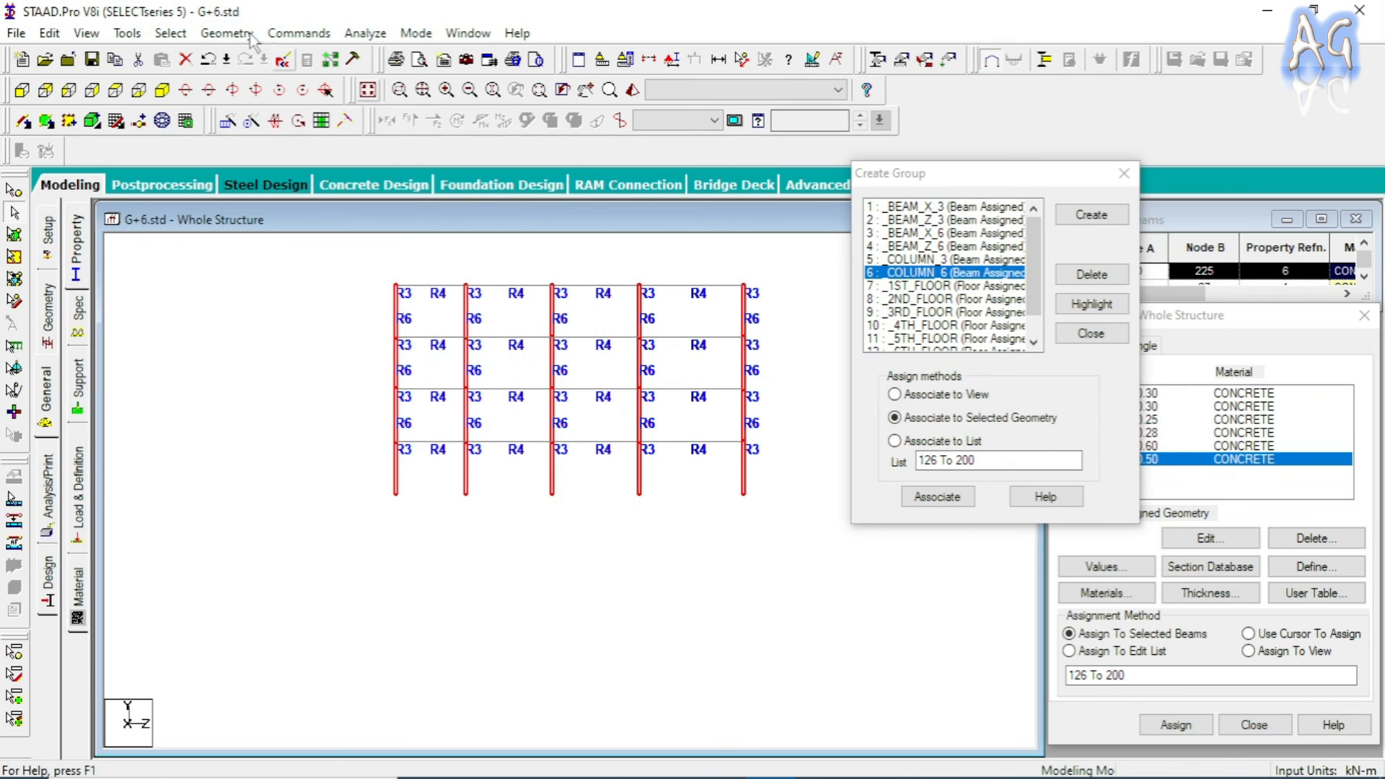
click(161, 91)
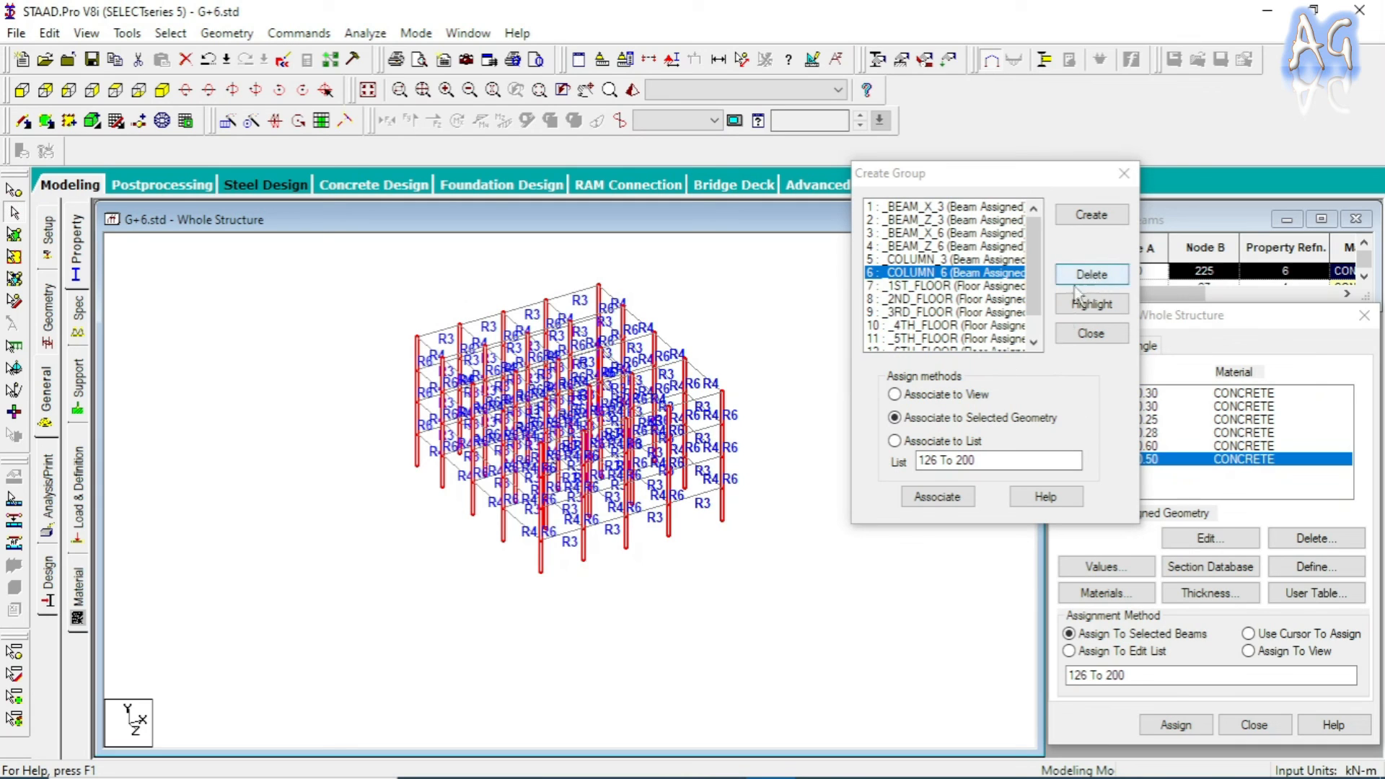
click(954, 499)
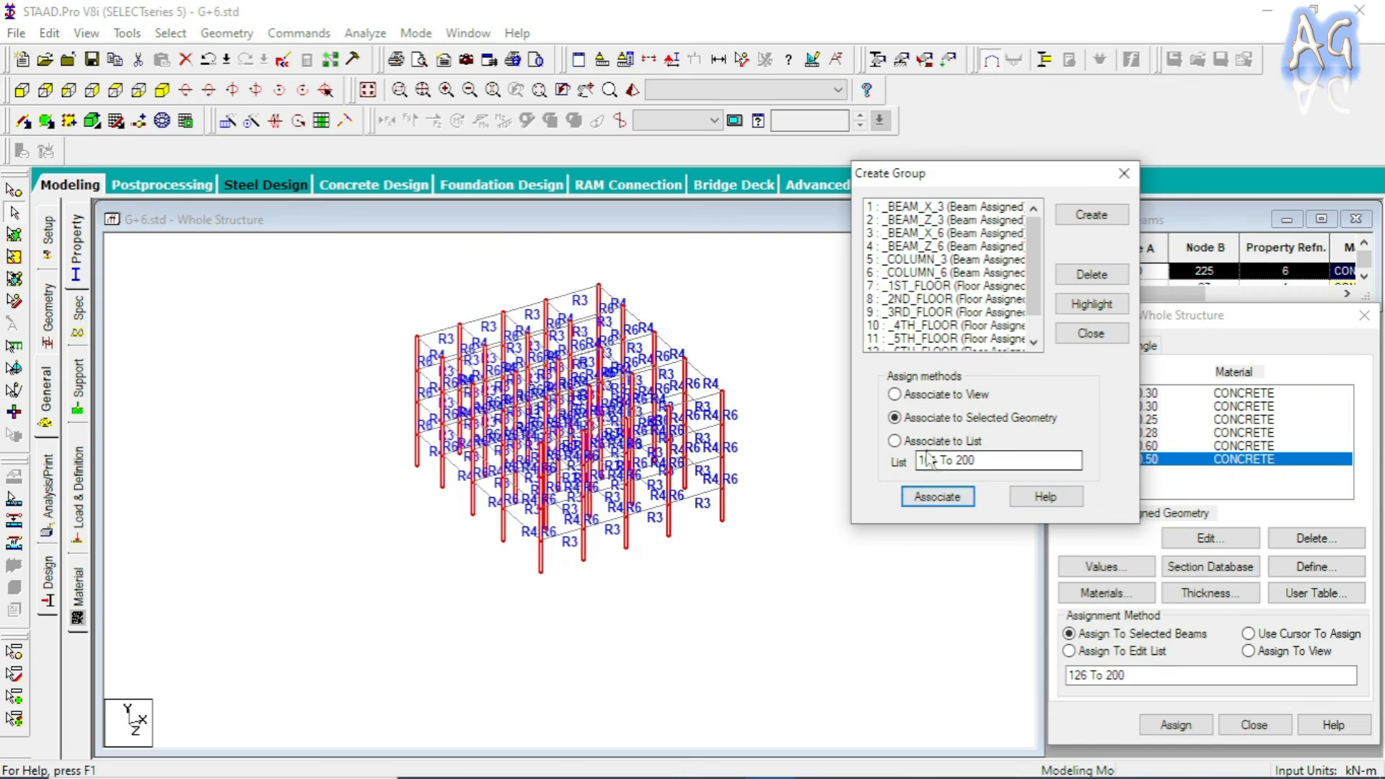
click(1123, 173)
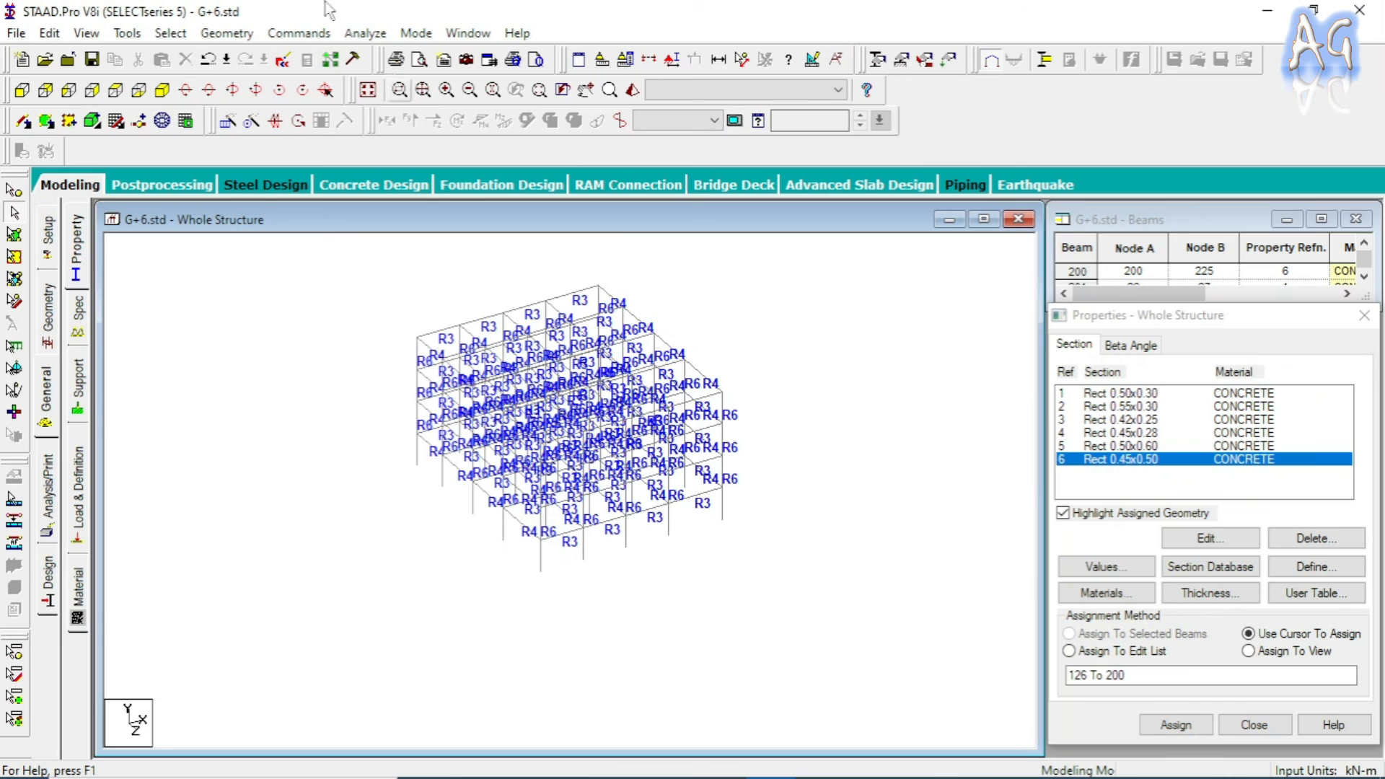
- Assign the Rect 0.45x0.50 section to the redefined COLUMN_6 group, accepting the file save, then deselect its members and show the whole structure
click(171, 33)
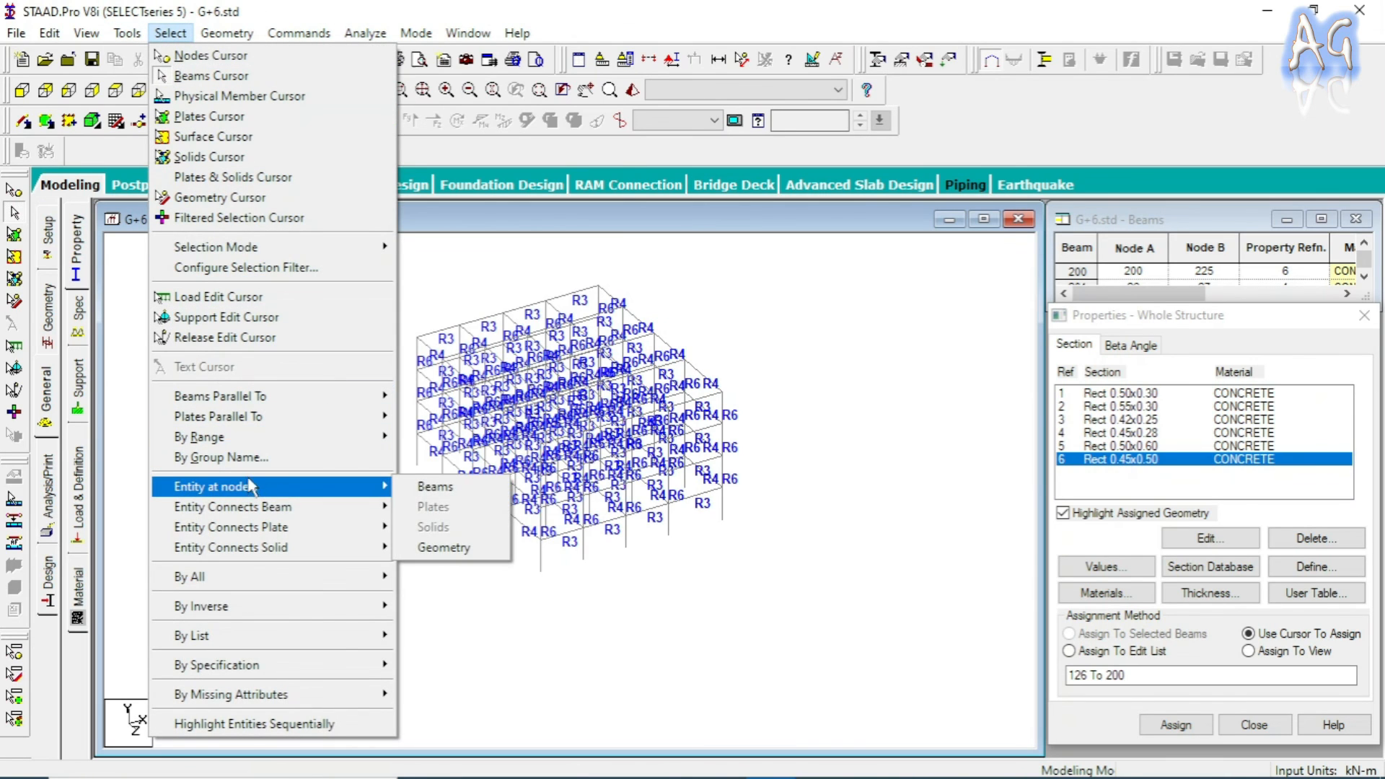
click(221, 457)
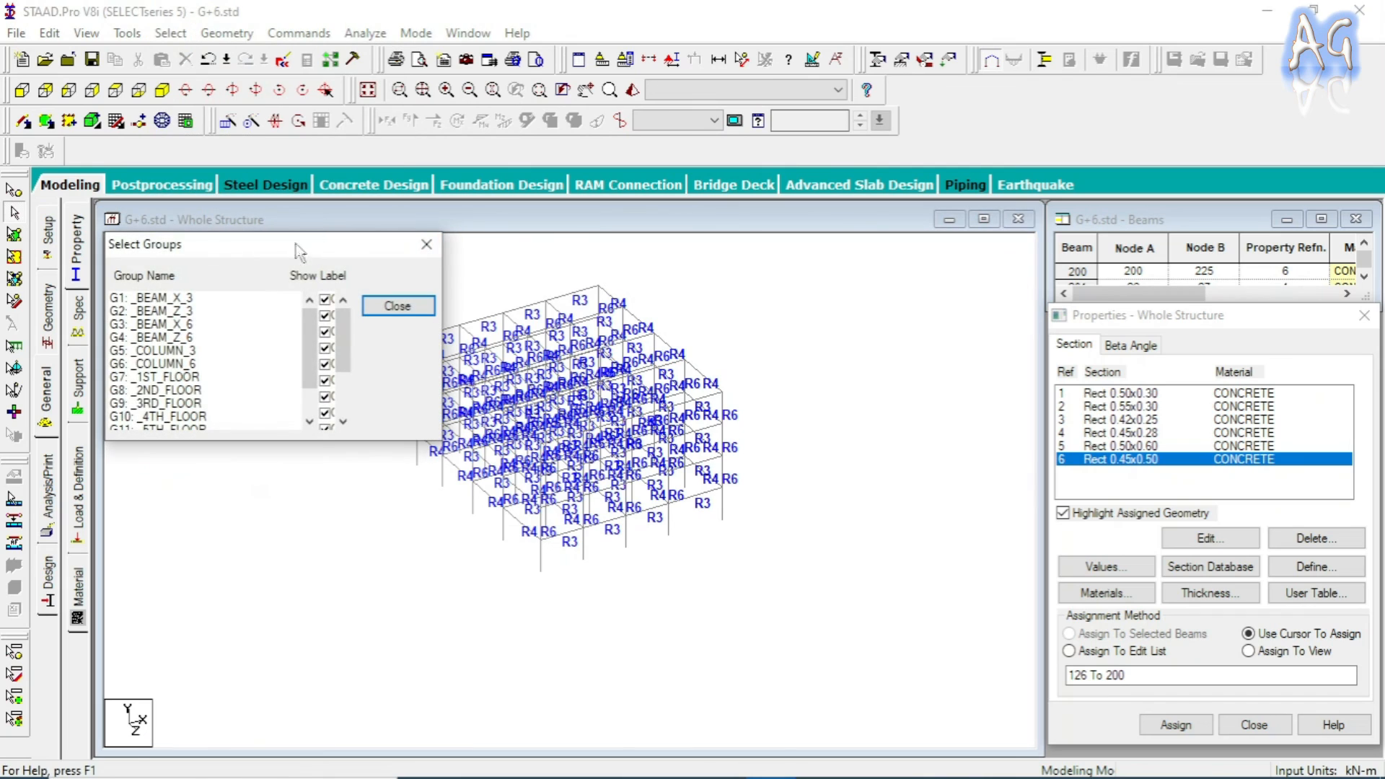
drag(348, 338, 346, 404)
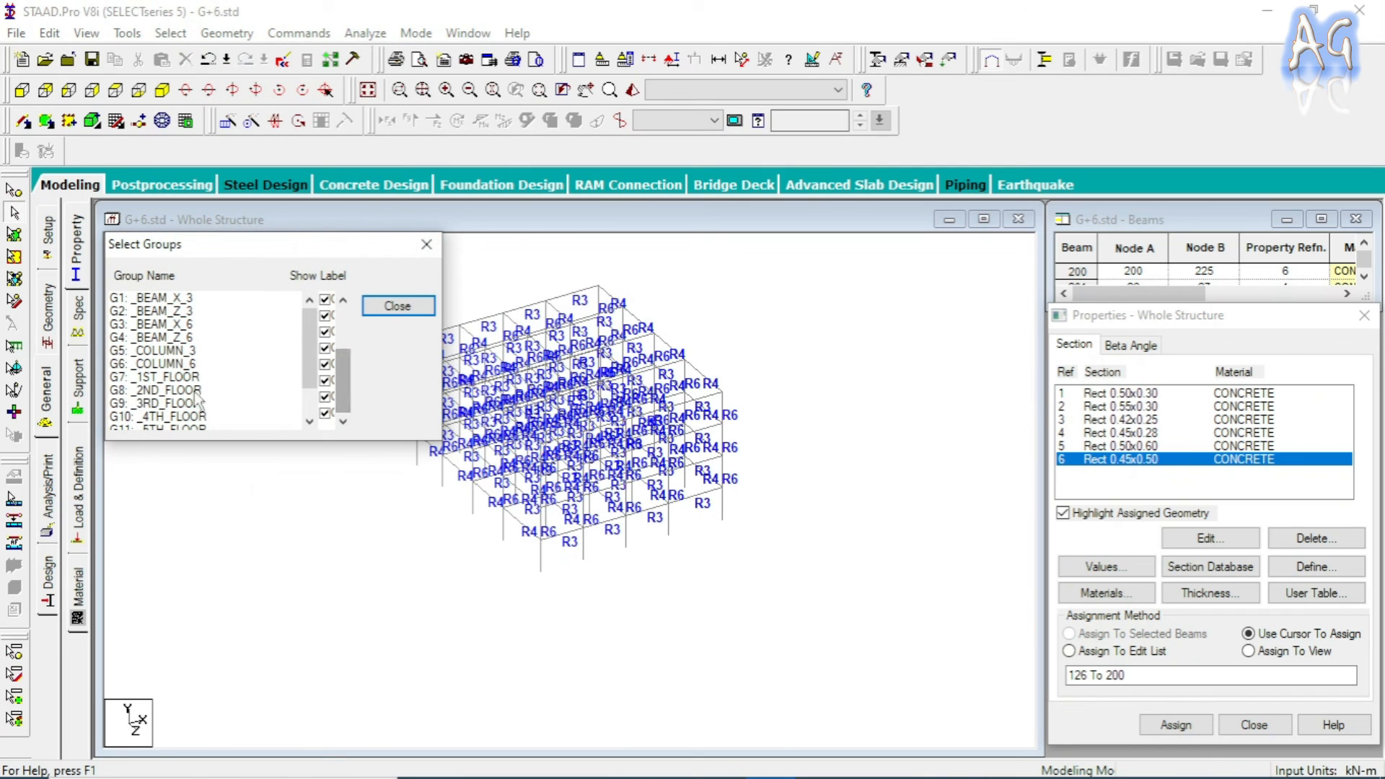
click(187, 363)
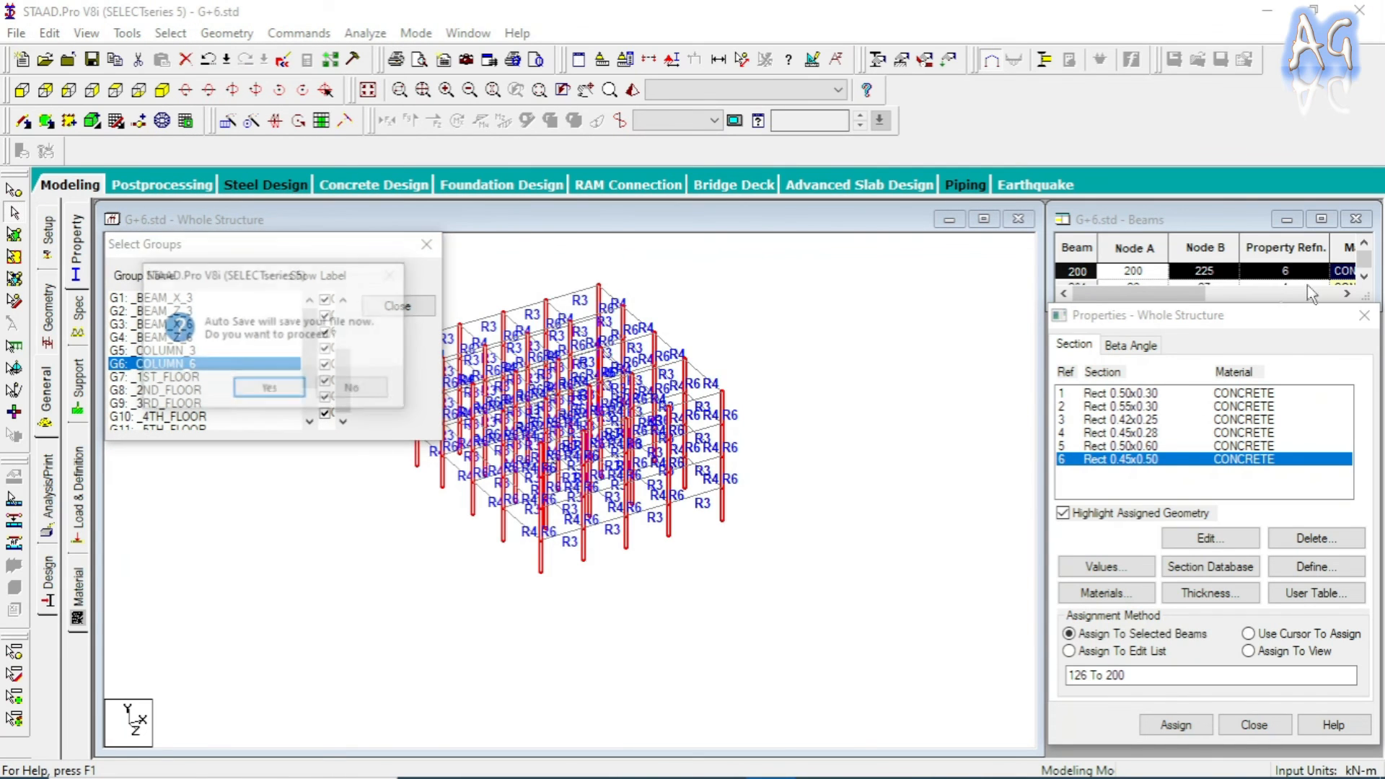
click(269, 390)
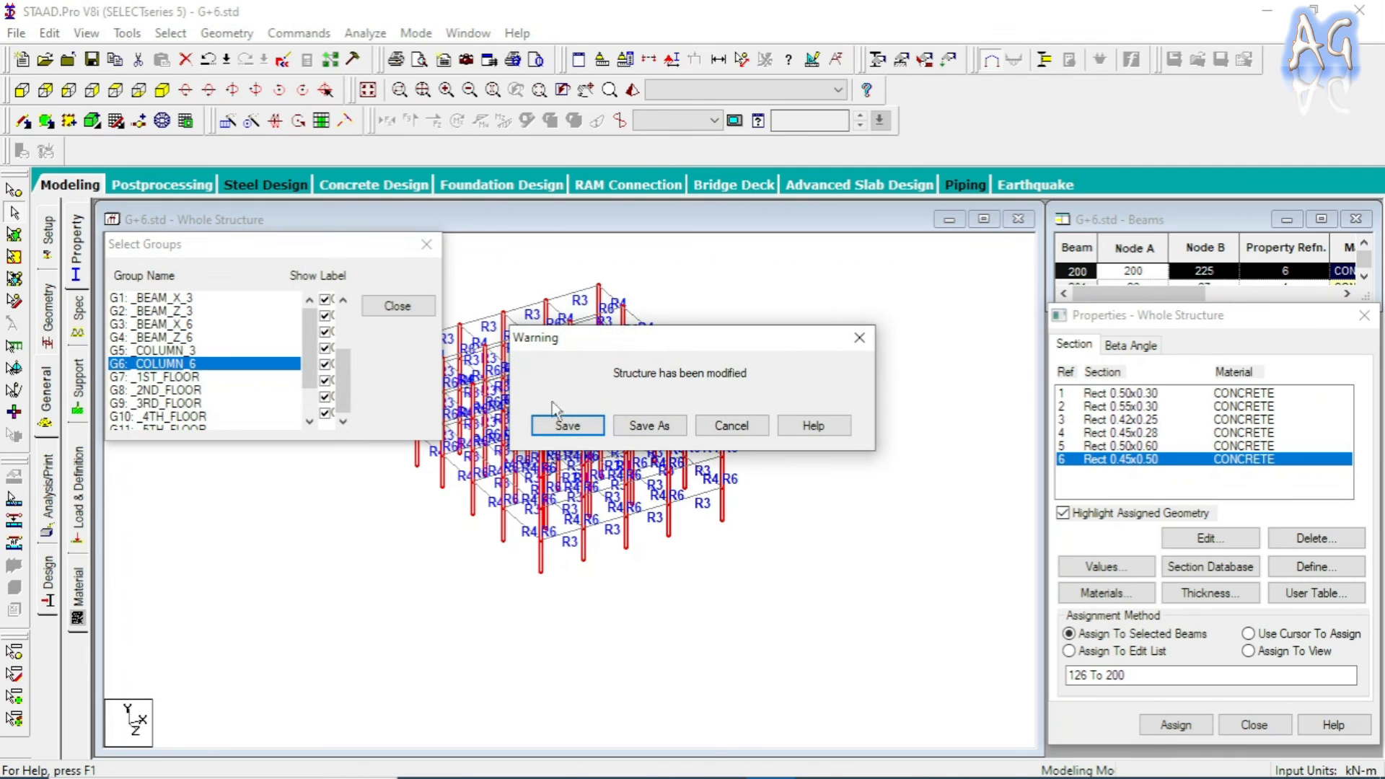
click(567, 428)
click(1175, 724)
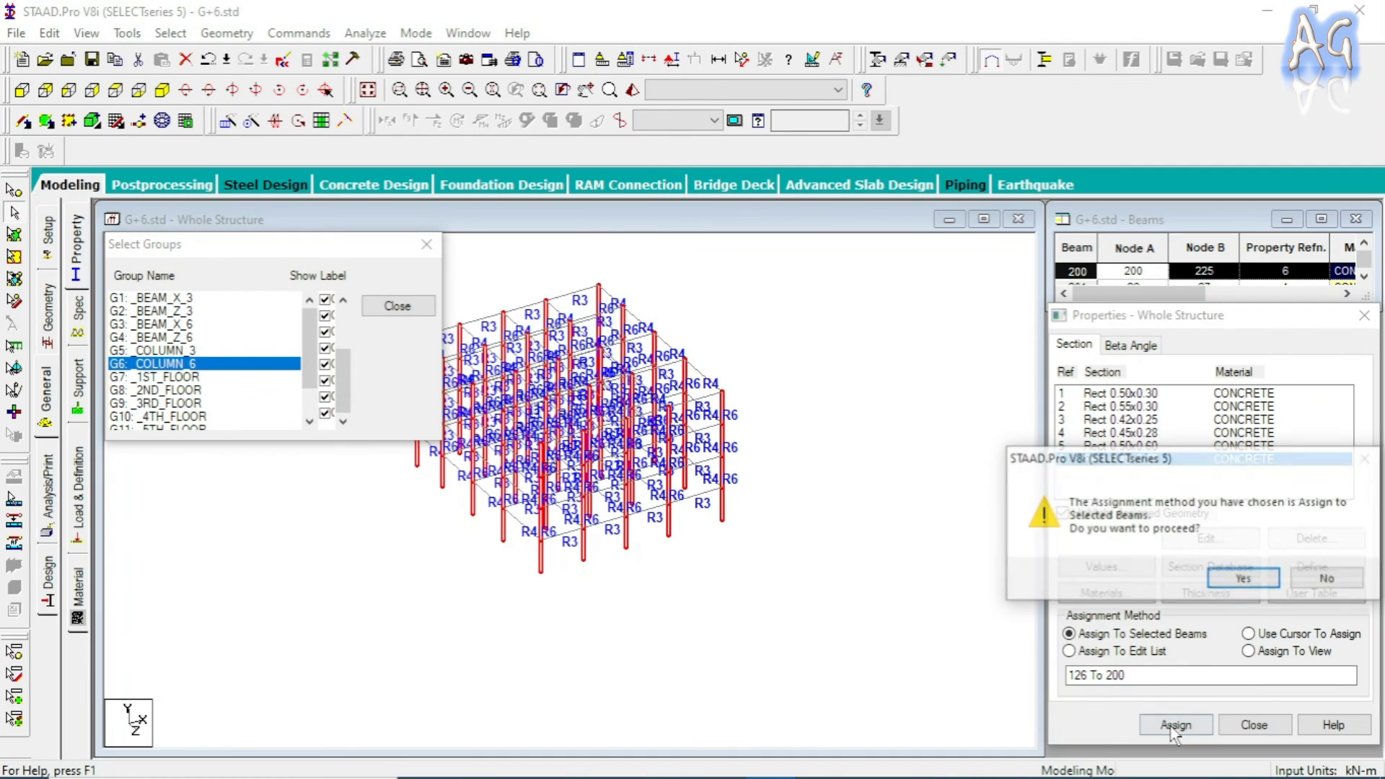
click(1260, 579)
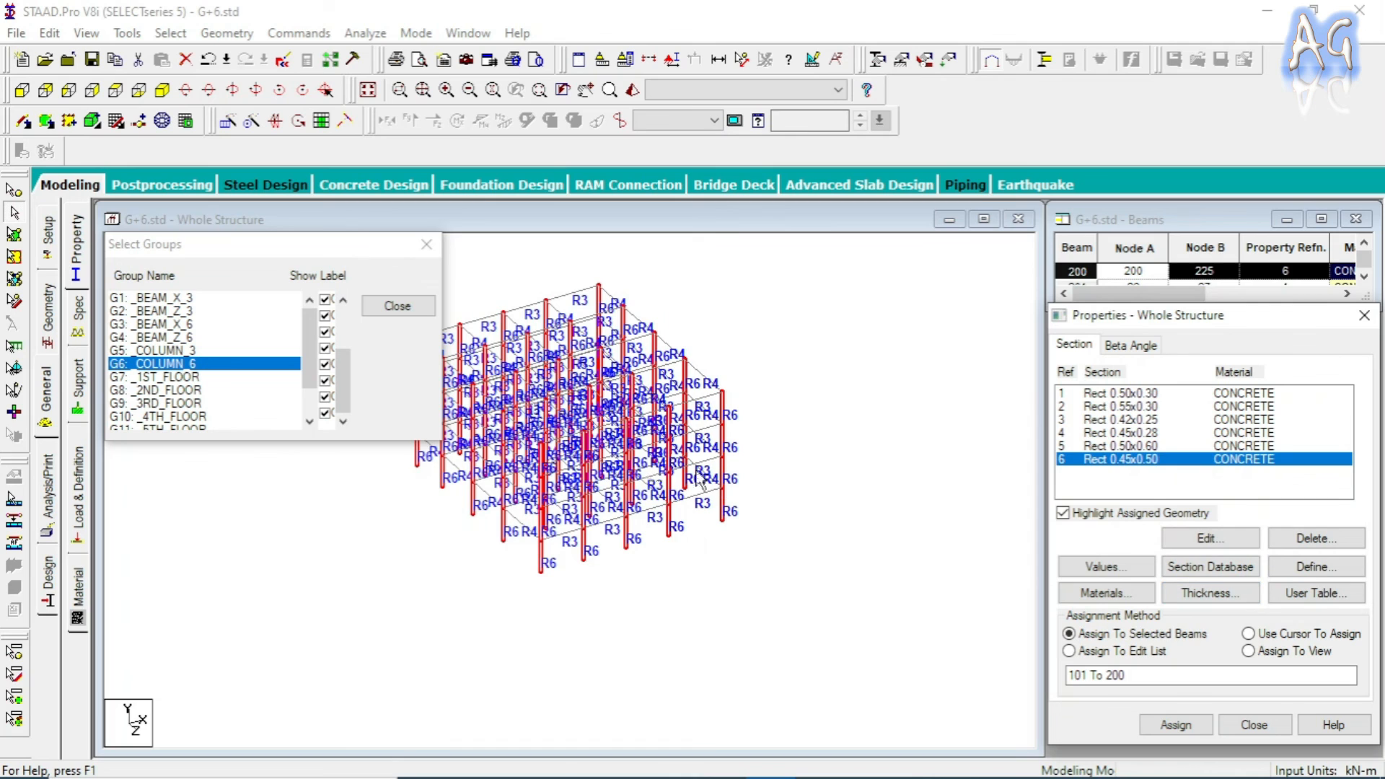
click(393, 305)
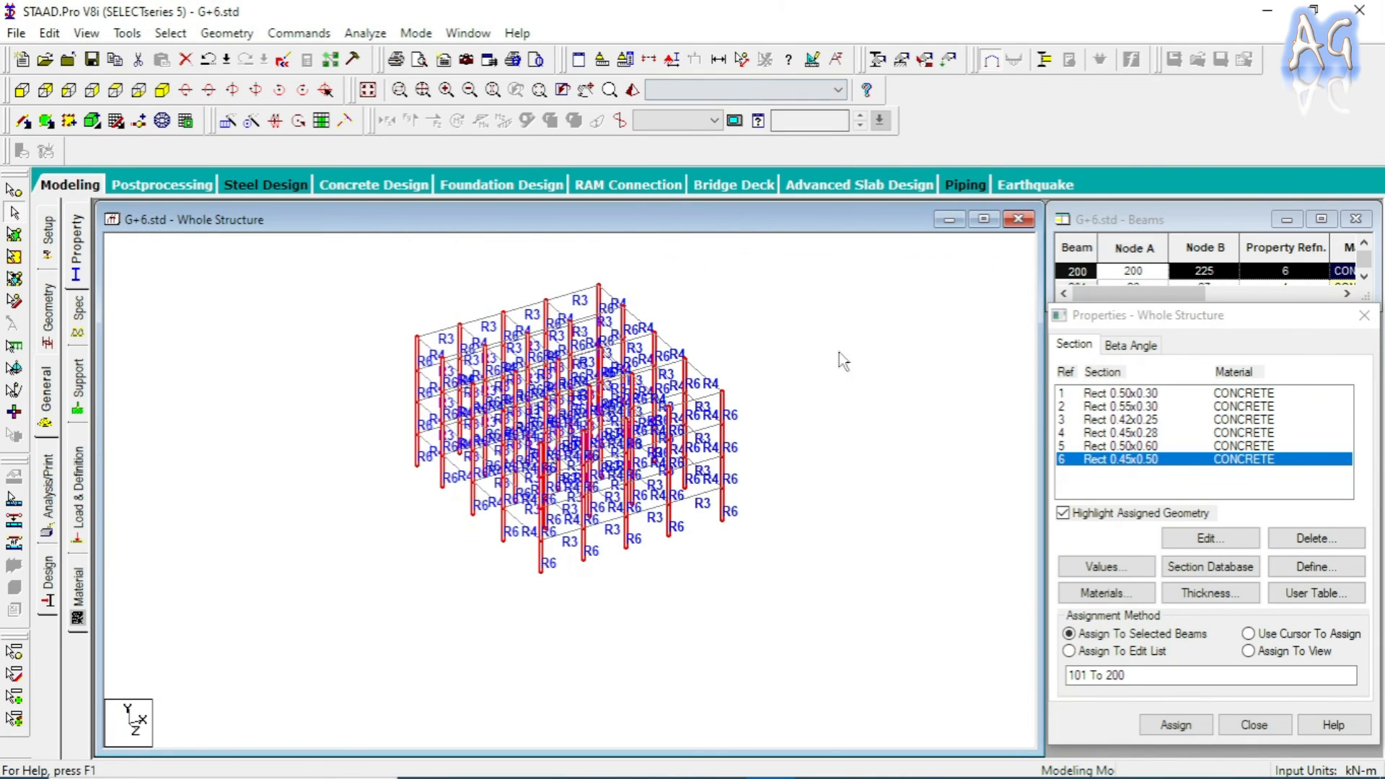
click(469, 249)
click(368, 90)
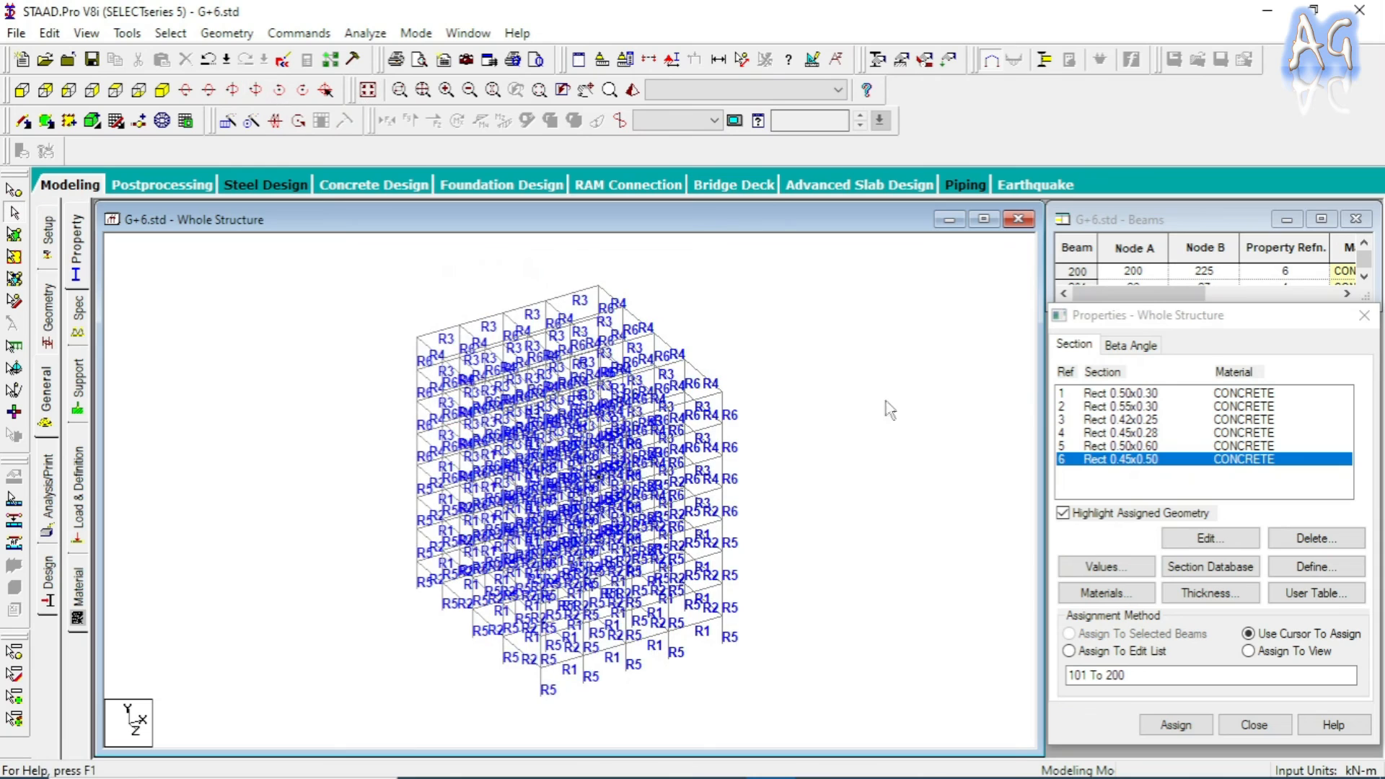
- Examine the upper-storey column sections in the 3D rendered view of the whole frame, then close that view
click(735, 120)
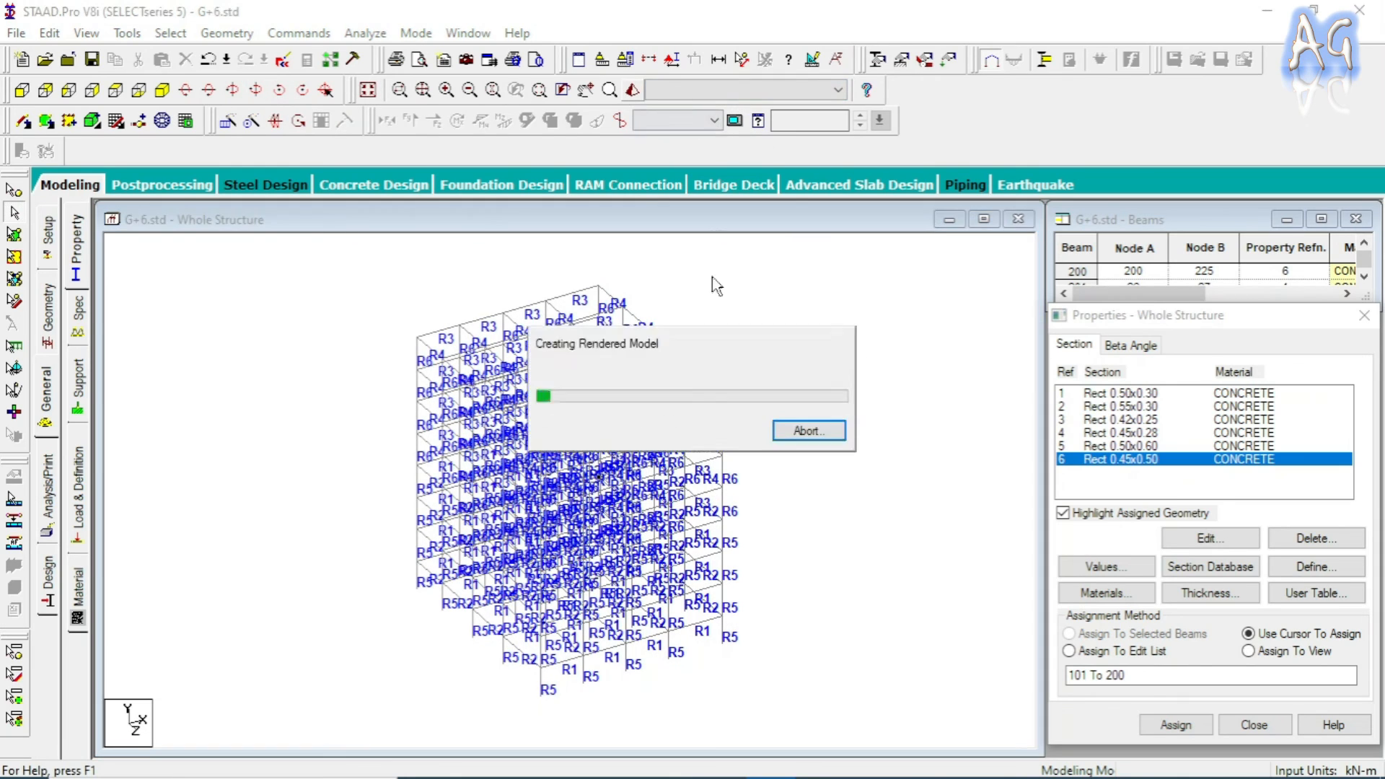
mouse_move(886, 476)
mouse_down()
mouse_move(916, 484)
mouse_move(716, 428)
mouse_move(790, 519)
mouse_move(887, 481)
mouse_up()
drag(834, 333, 559, 302)
click(903, 292)
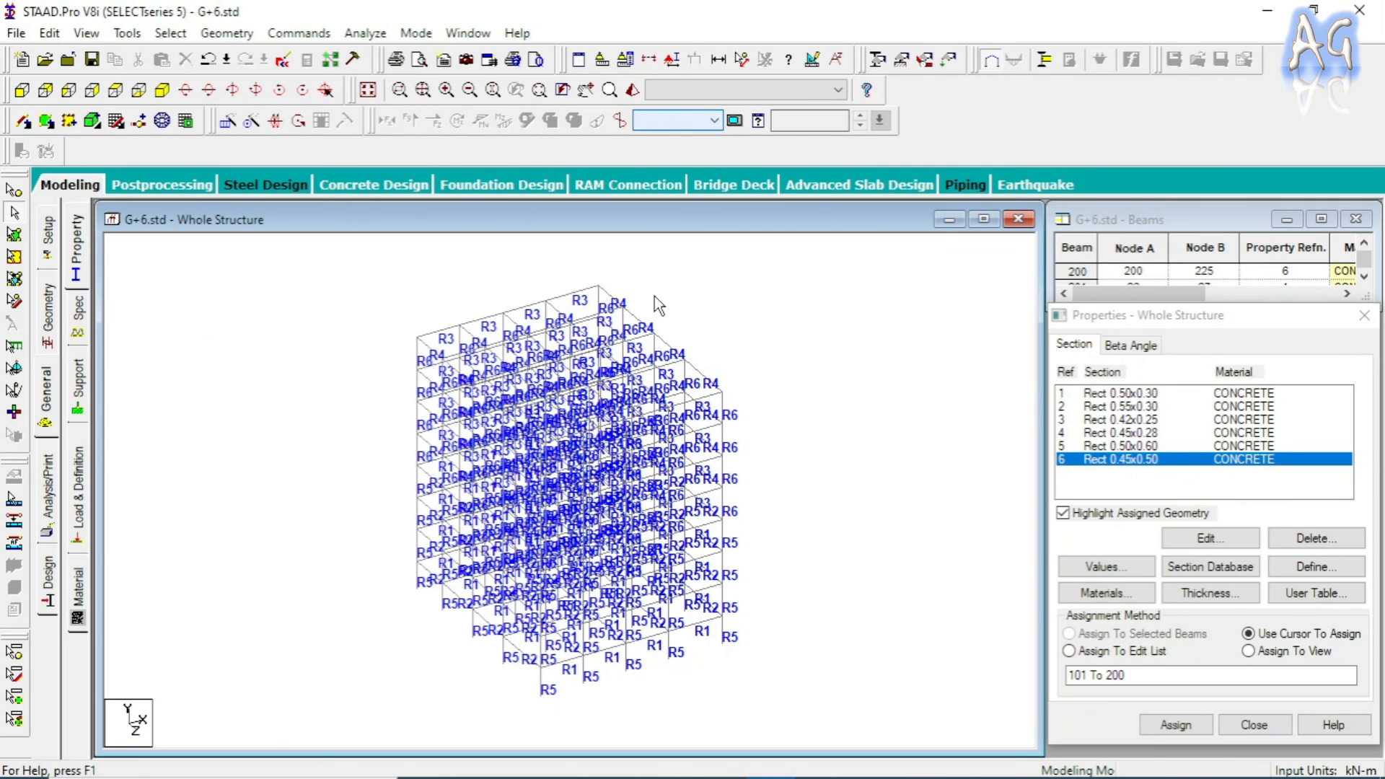
- Return to the geometry page and select all the column base nodes in the front view
click(672, 59)
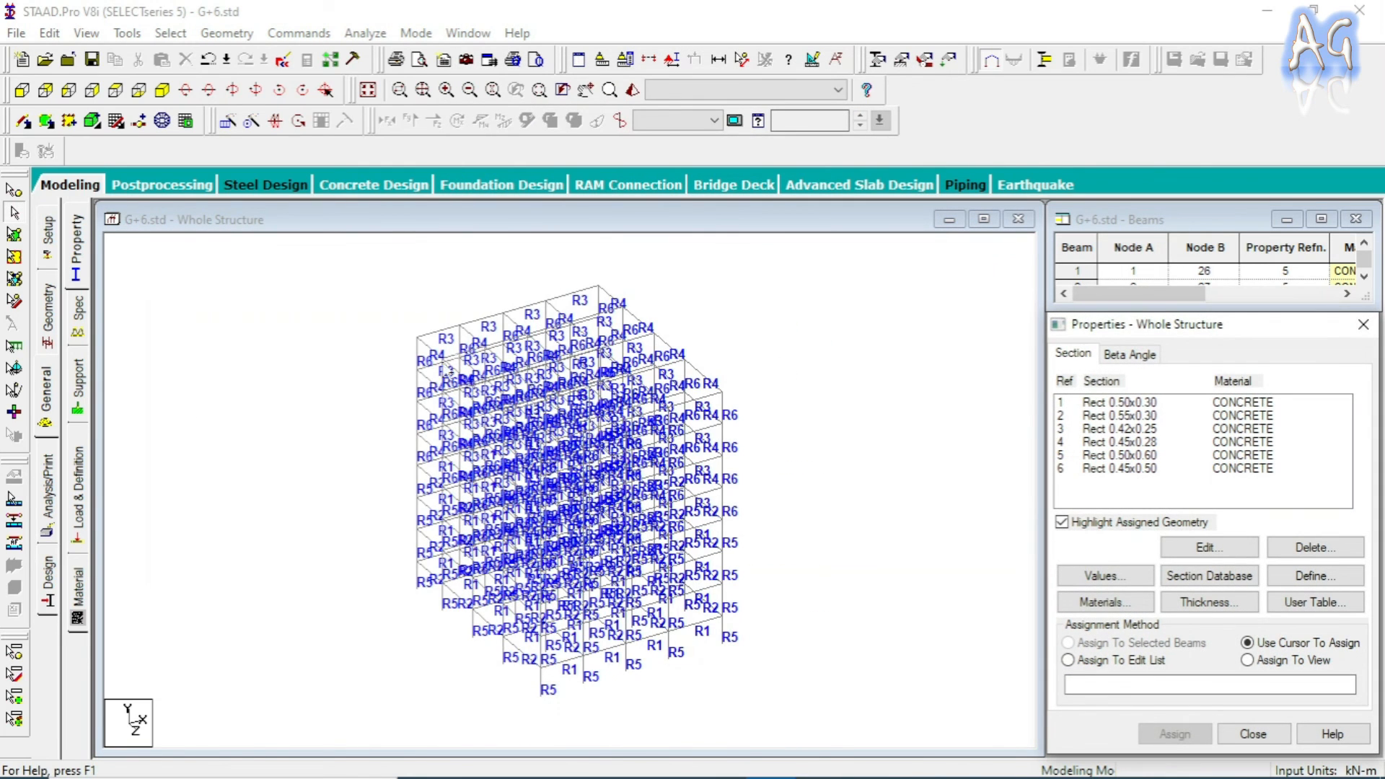
click(47, 331)
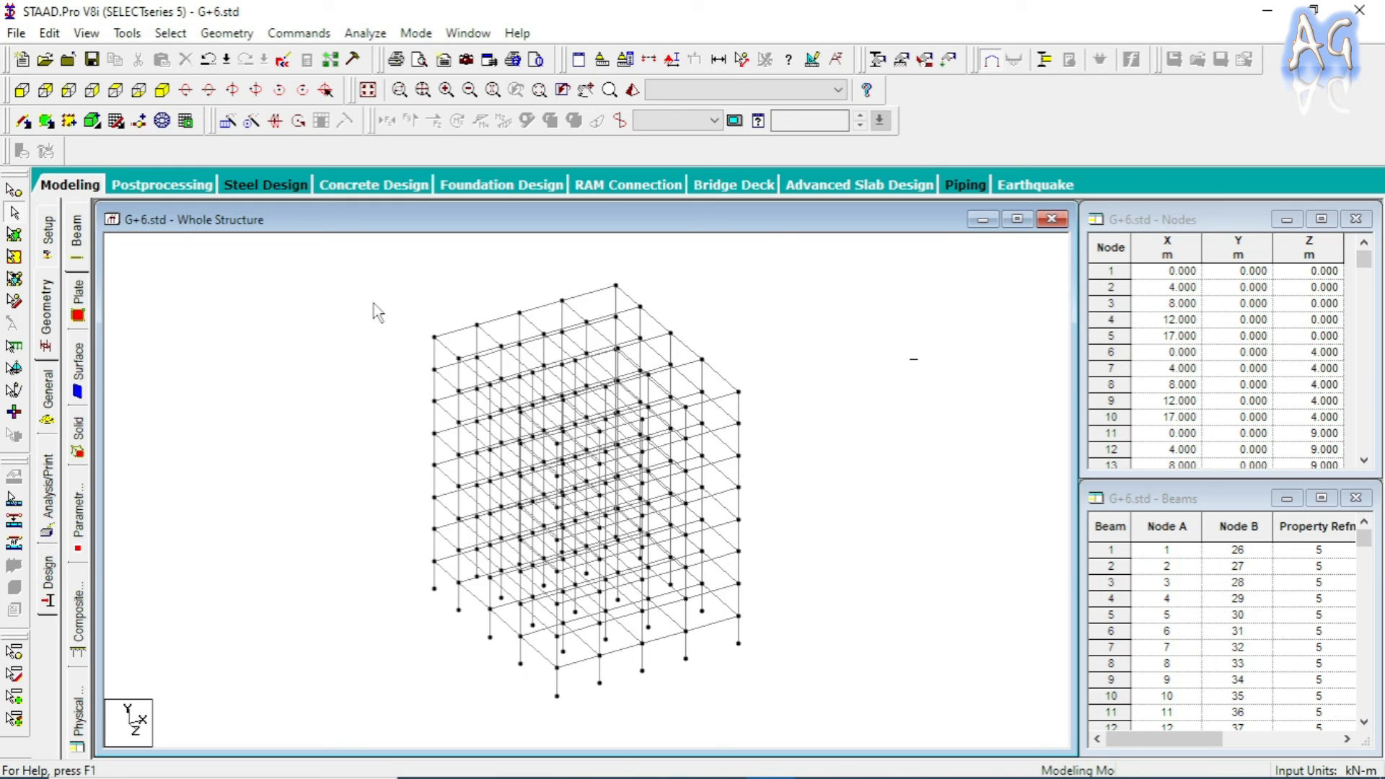
click(30, 96)
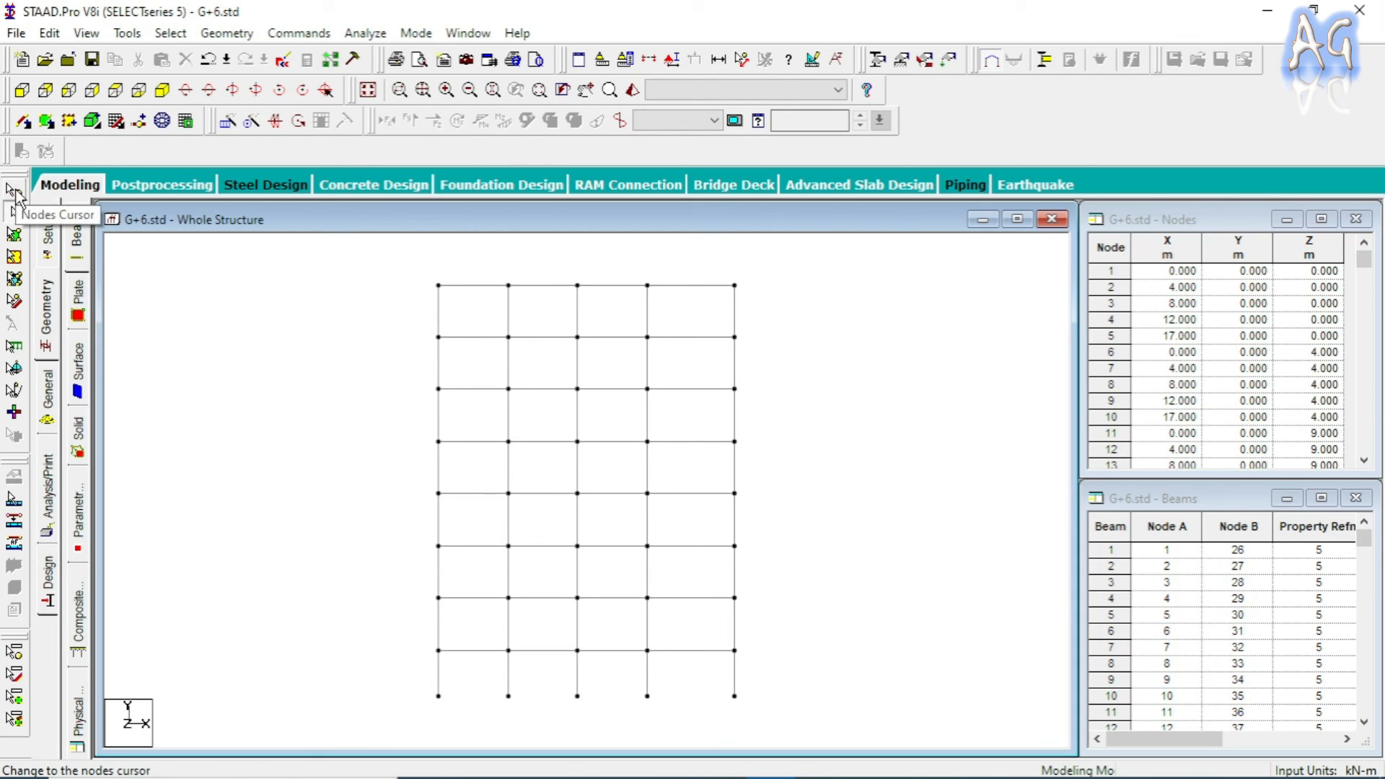
click(15, 192)
drag(420, 690, 805, 730)
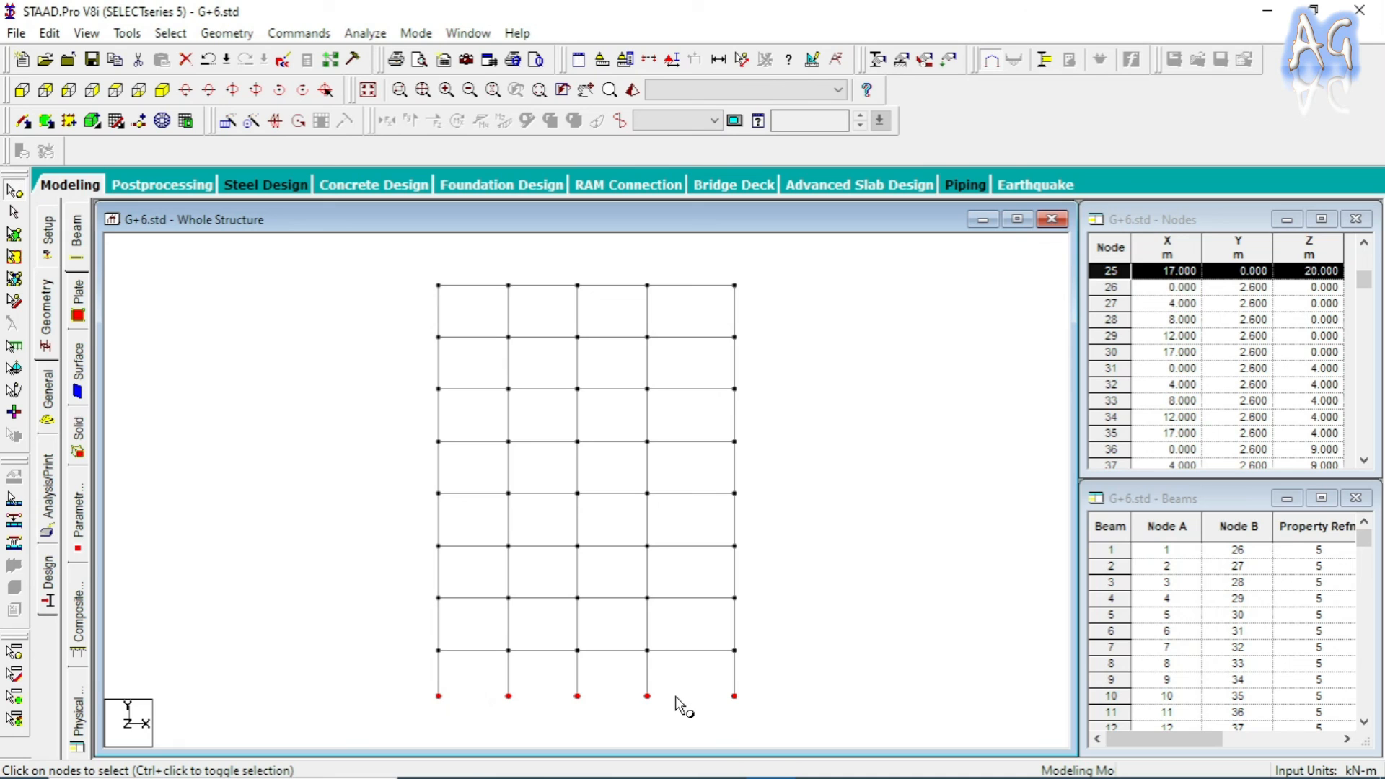
- Create a fixed support, assign it to the selected base nodes 1 to 25 and close the supports dialog
click(298, 33)
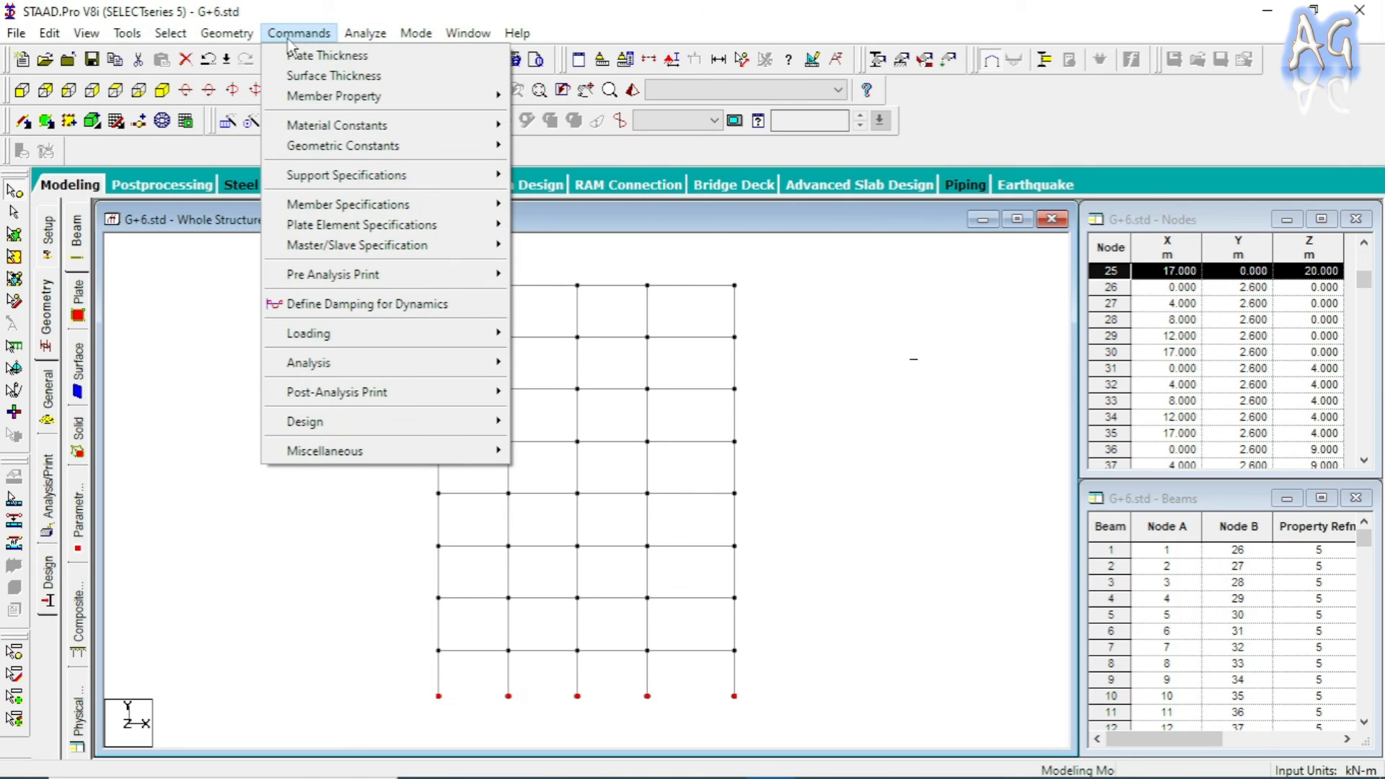
mouse_move(375, 179)
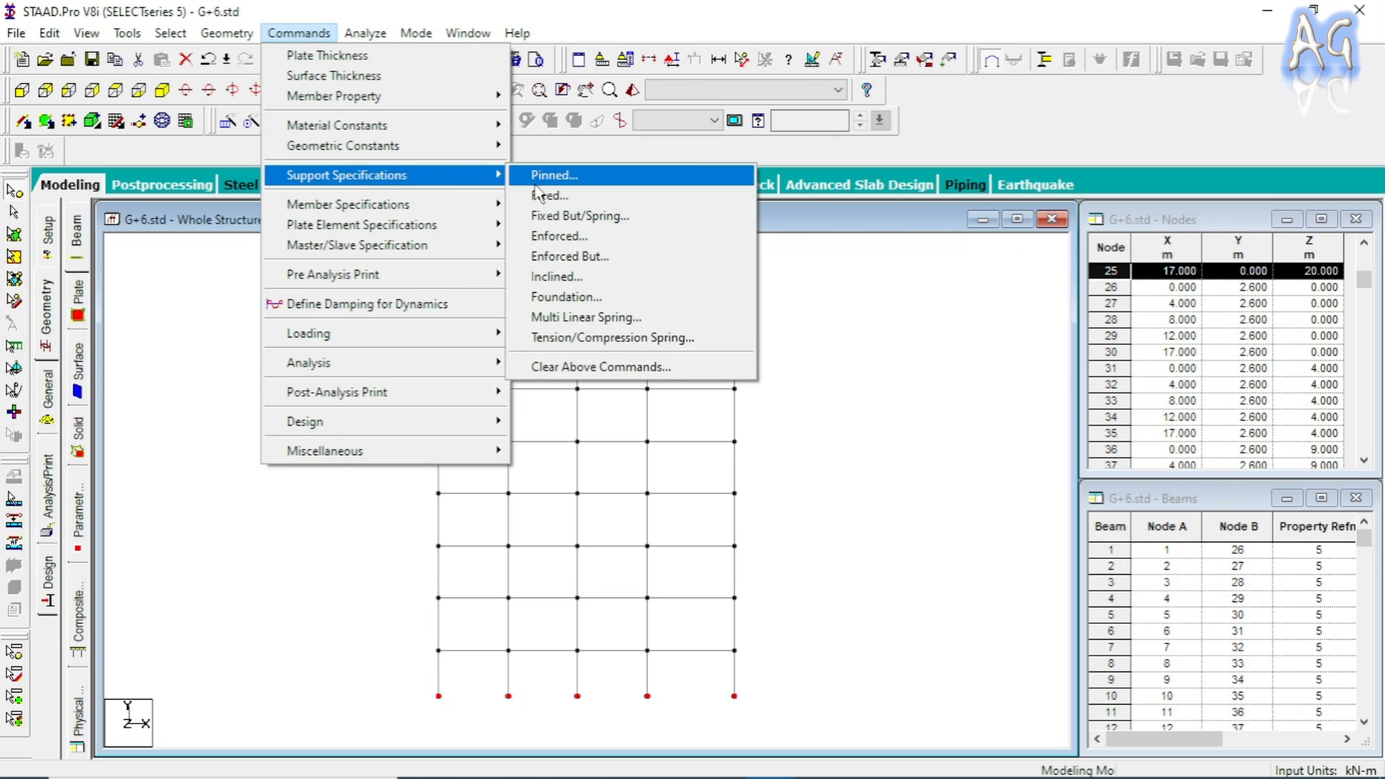
click(553, 198)
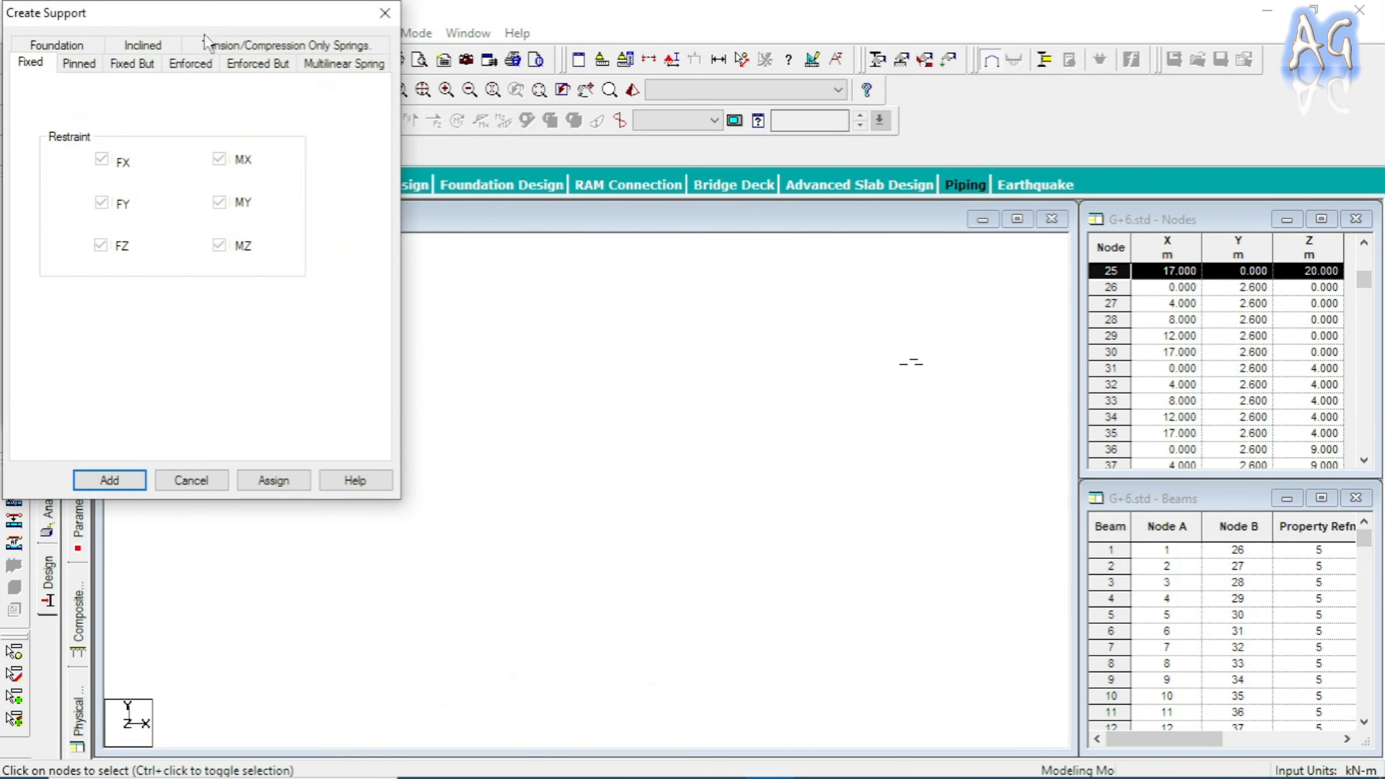
drag(192, 16, 377, 61)
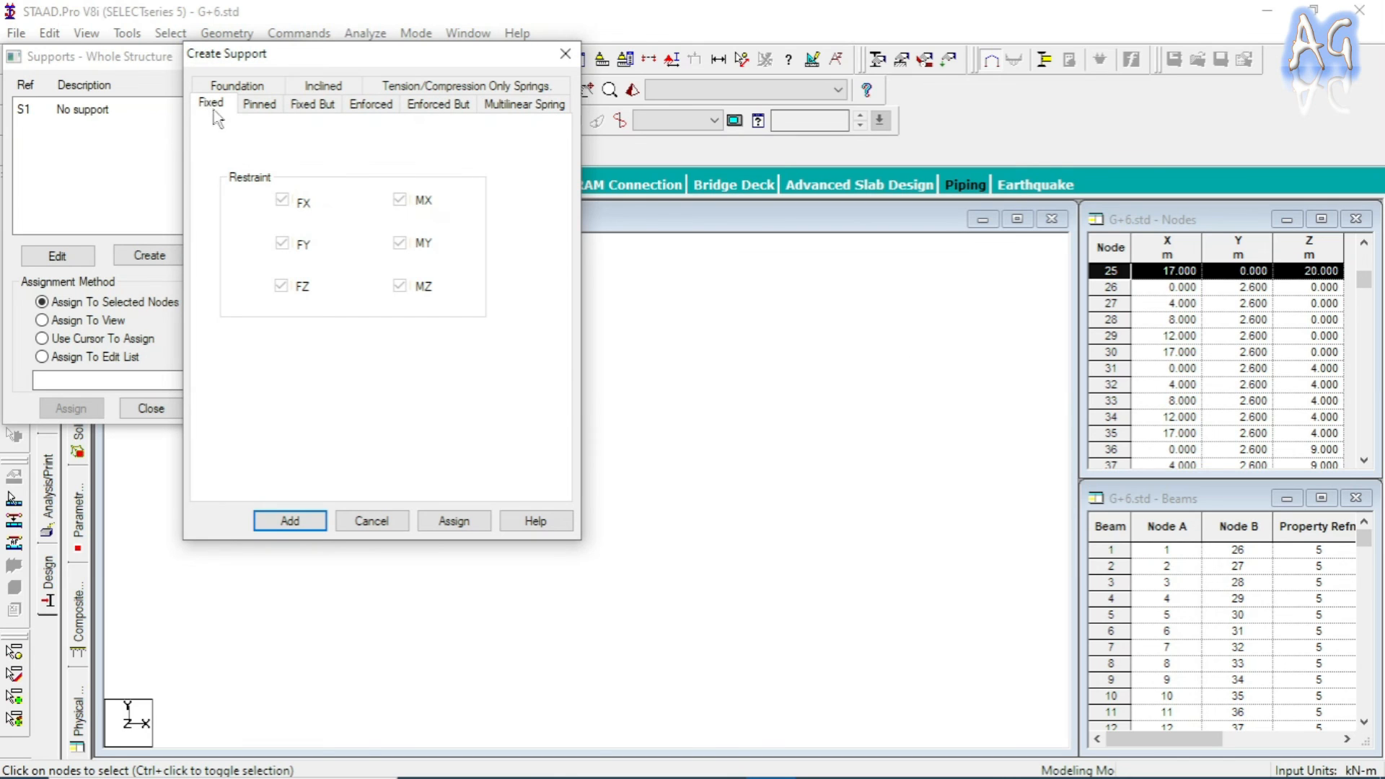
click(445, 521)
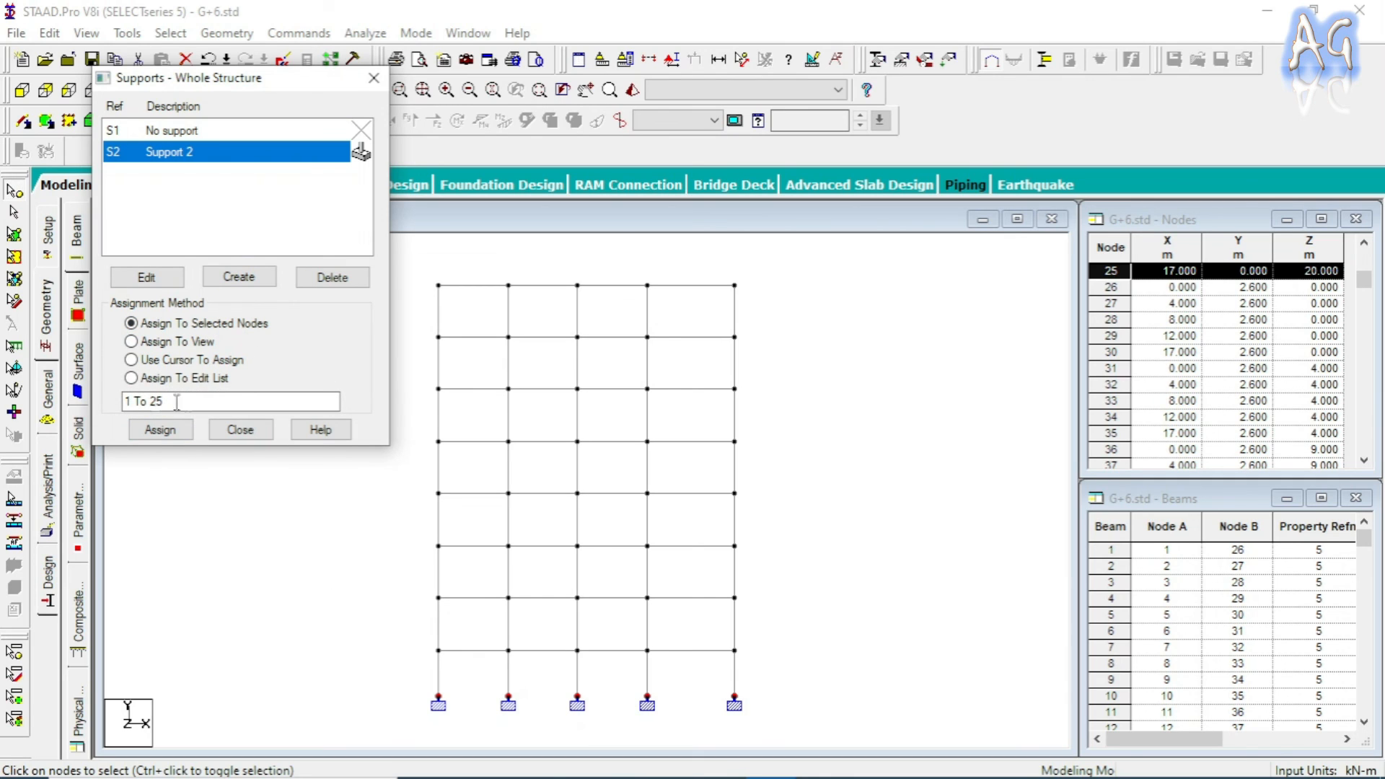
click(239, 431)
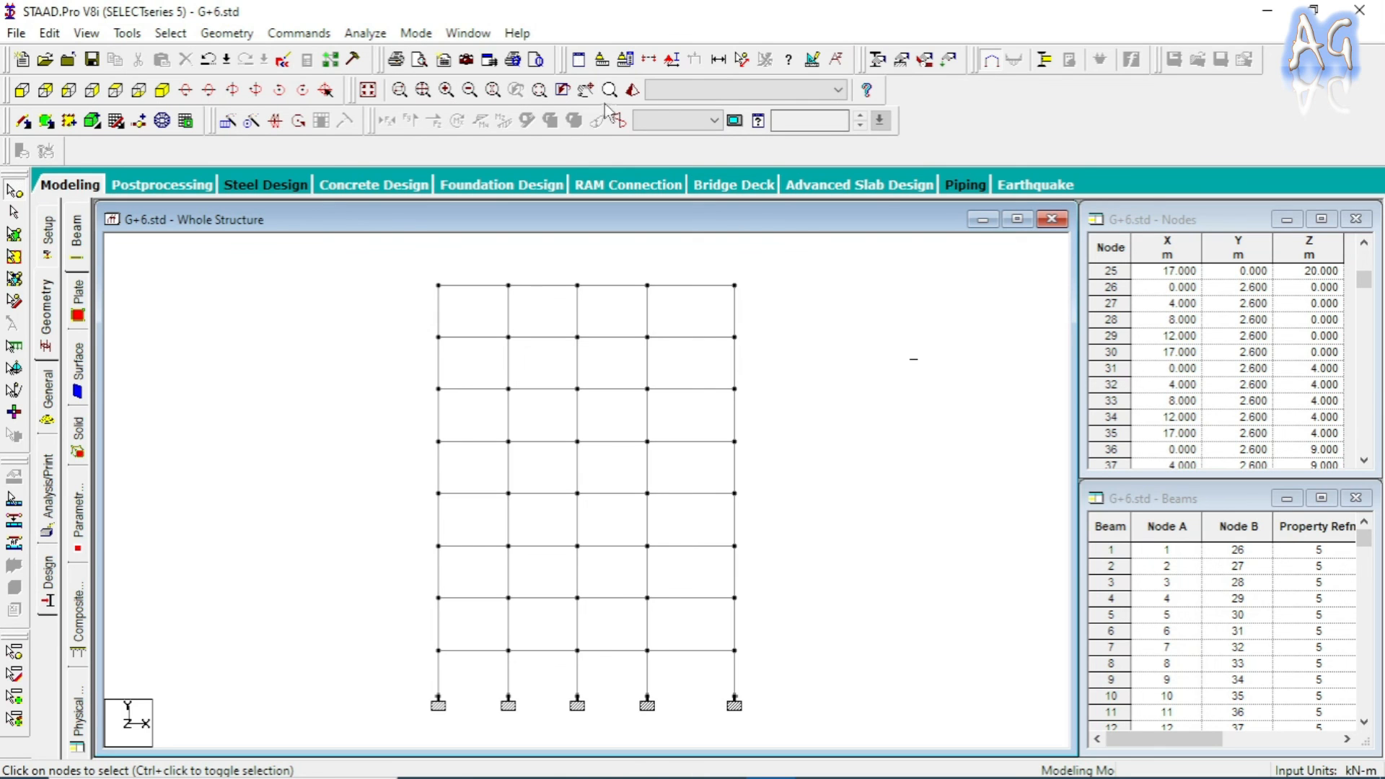
- Examine the supported frame from another angle in the 3D rendered view, then close that view
click(632, 90)
drag(1019, 552, 851, 580)
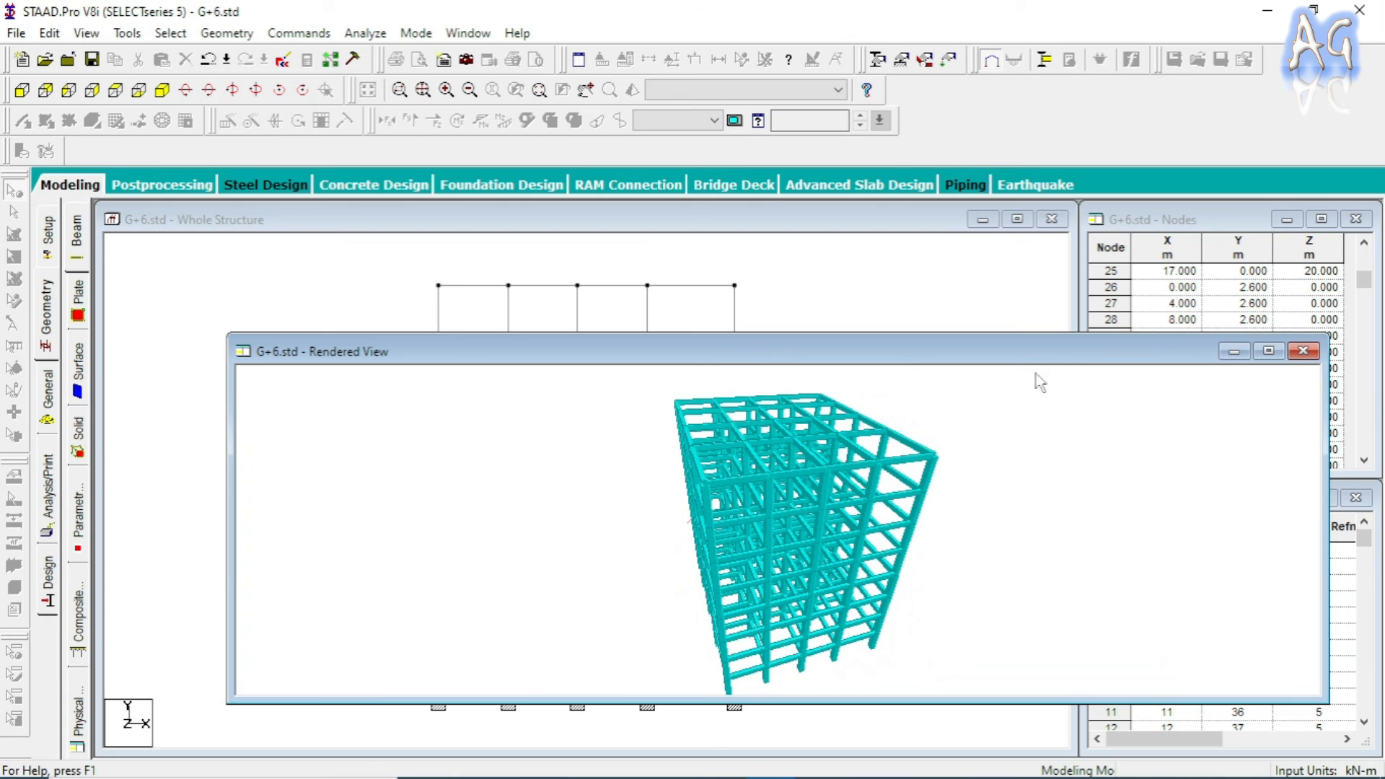
click(1302, 351)
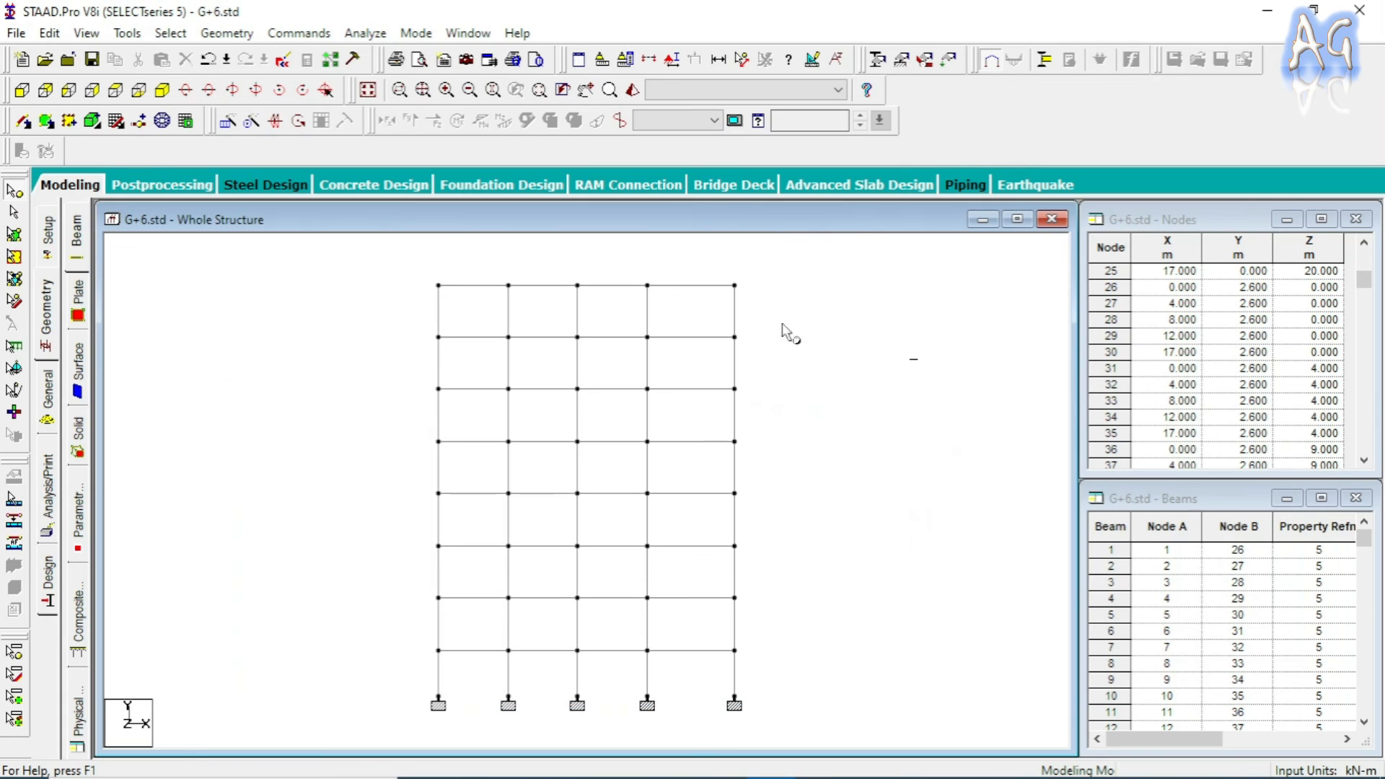